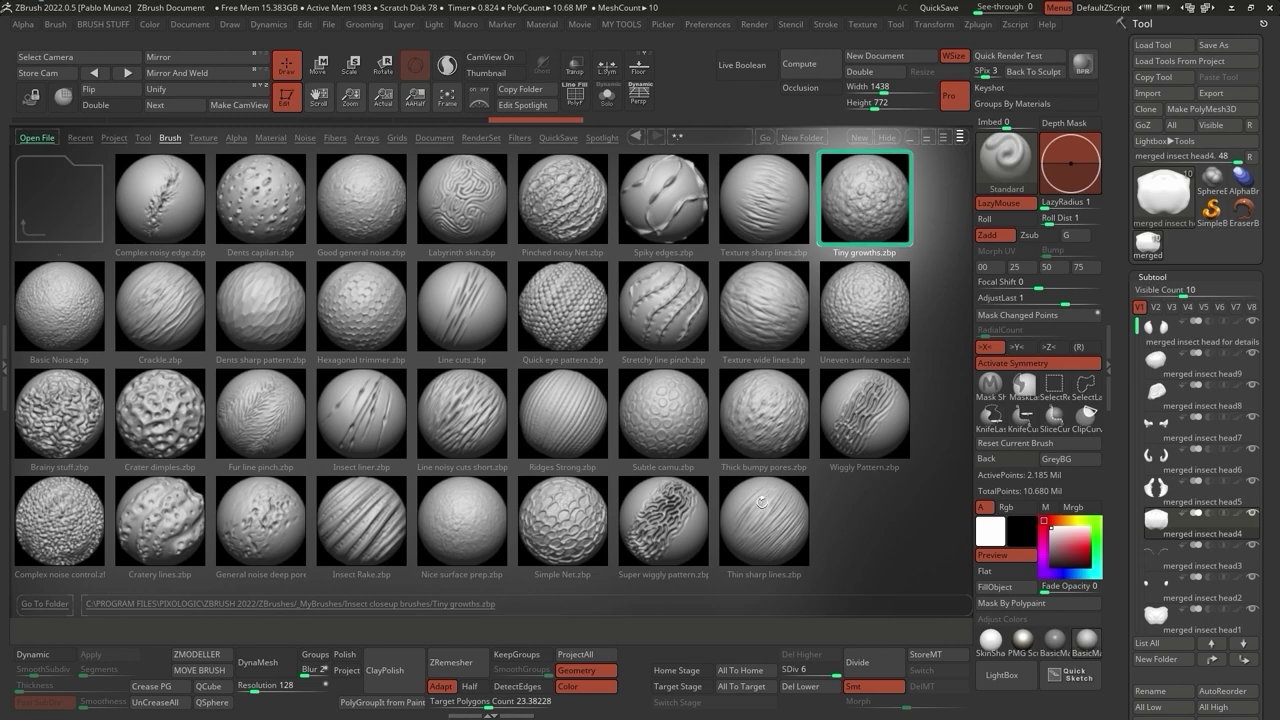
Browse the insect closeup brushes and load the Nice surface prep brush.
{"action": "left_click", "coordinate": [76, 531]}
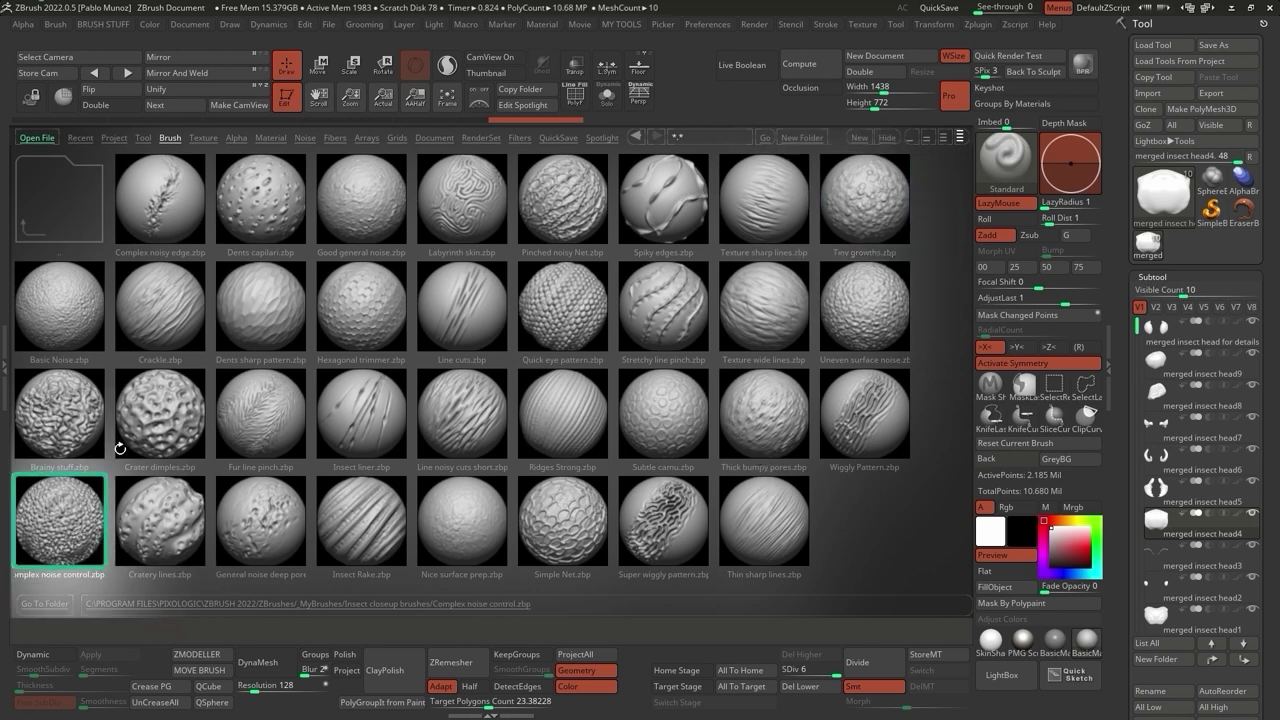
{"action": "left_click", "coordinate": [68, 330]}
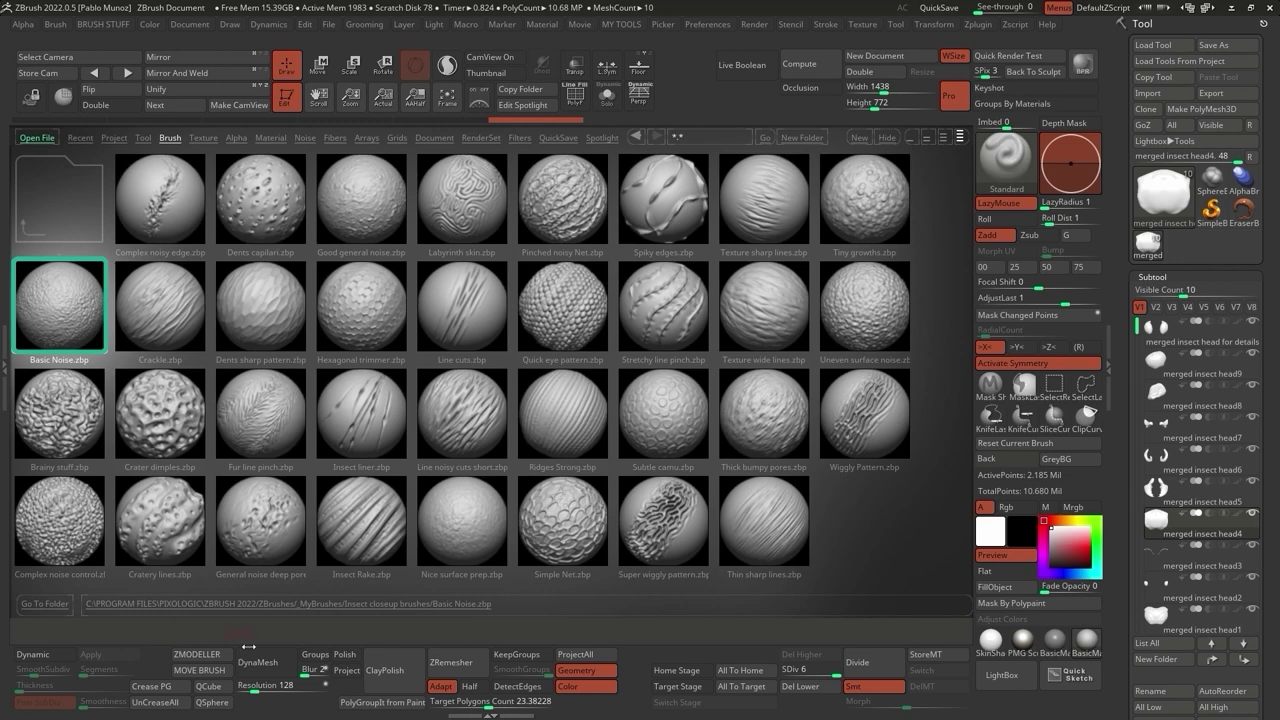
{"action": "left_click", "coordinate": [467, 526]}
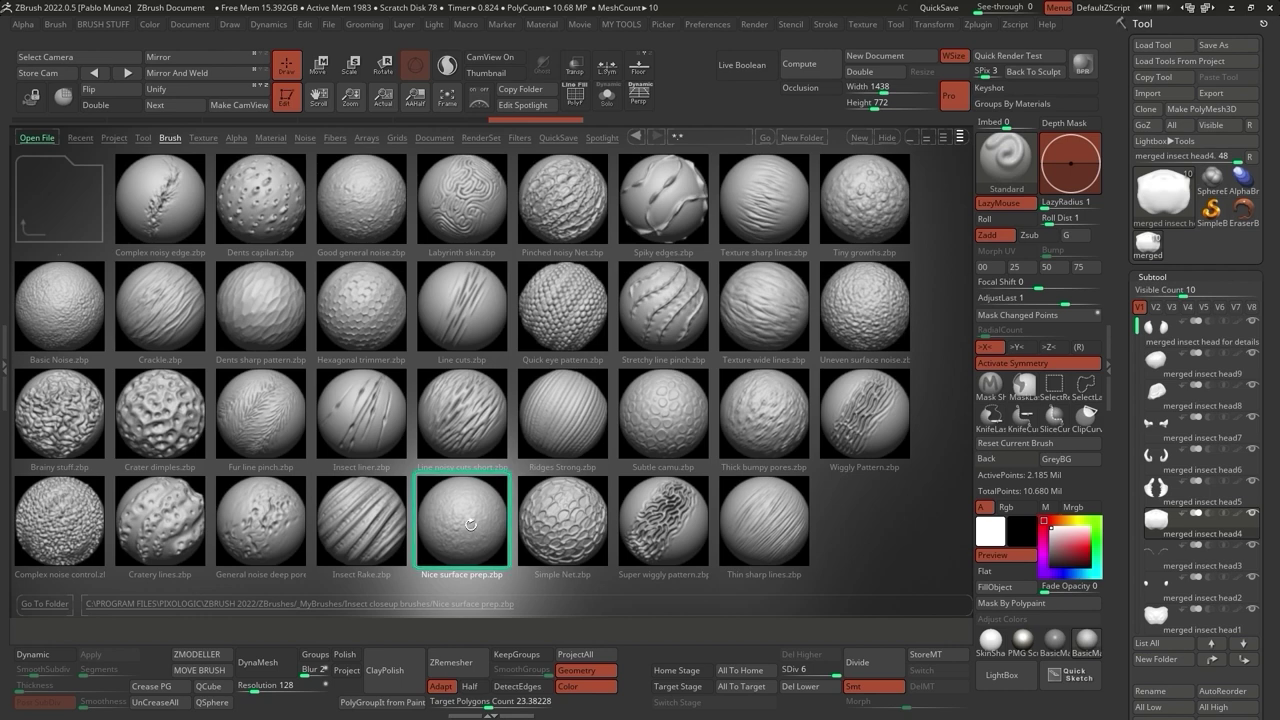
{"action": "double_click", "coordinate": [470, 524]}
Sculpt subtle surface noise over the front face plate above the mandibles with the Nice surface prep brush.
{"action": "scroll", "coordinate": [540, 390], "scroll_direction": "up", "scroll_amount": 5}
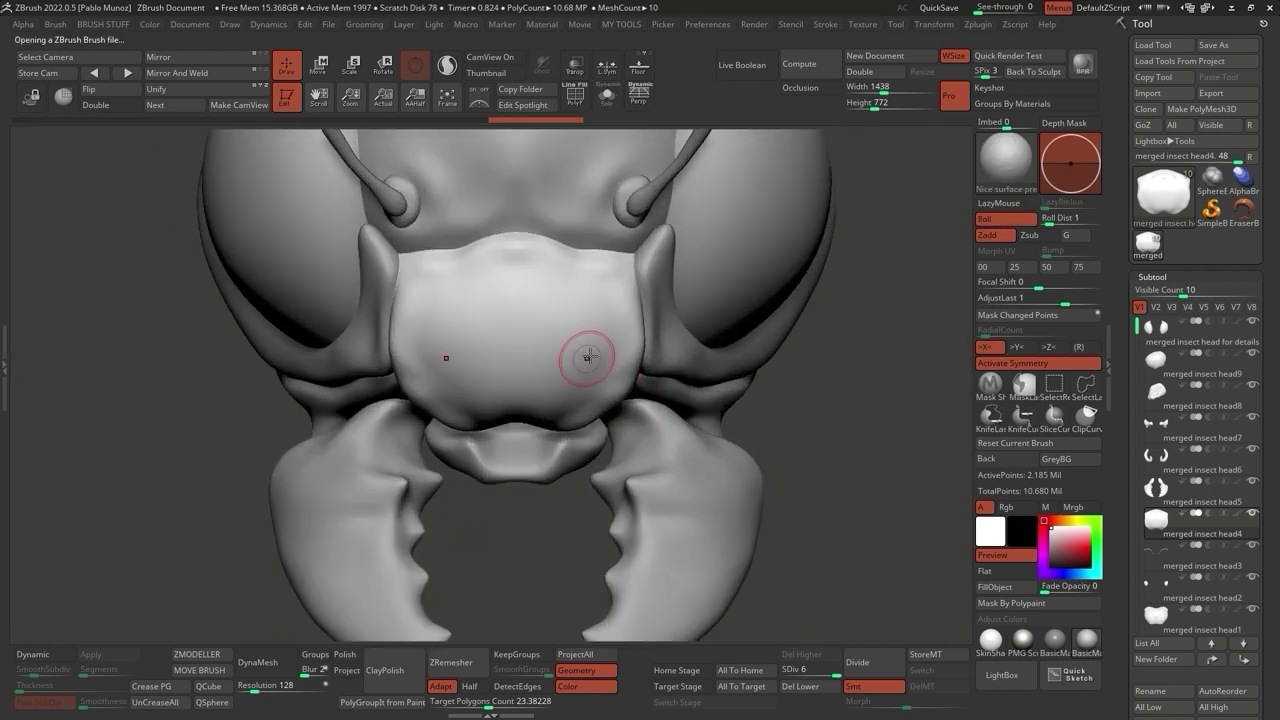
{"action": "scroll", "coordinate": [575, 365], "scroll_direction": "up", "scroll_amount": 3}
{"action": "key", "text": "space"}
{"action": "mouse_move", "coordinate": [608, 303]}
{"action": "left_mouse_down"}
{"action": "mouse_move", "coordinate": [600, 359]}
{"action": "mouse_move", "coordinate": [559, 447]}
{"action": "mouse_move", "coordinate": [613, 409]}
{"action": "mouse_move", "coordinate": [533, 440]}
{"action": "mouse_move", "coordinate": [539, 326]}
{"action": "mouse_move", "coordinate": [514, 452]}
{"action": "mouse_move", "coordinate": [531, 452]}
{"action": "mouse_move", "coordinate": [516, 347]}
{"action": "mouse_move", "coordinate": [561, 285]}
{"action": "mouse_move", "coordinate": [504, 286]}
{"action": "mouse_move", "coordinate": [615, 301]}
{"action": "mouse_move", "coordinate": [501, 306]}
{"action": "left_mouse_up"}
{"action": "mouse_move", "coordinate": [615, 346]}
{"action": "right_mouse_down"}
{"action": "mouse_move", "coordinate": [600, 420]}
{"action": "mouse_move", "coordinate": [636, 369]}
{"action": "right_mouse_up"}
{"action": "left_click_drag", "start_coordinate": [550, 472], "coordinate": [498, 465]}
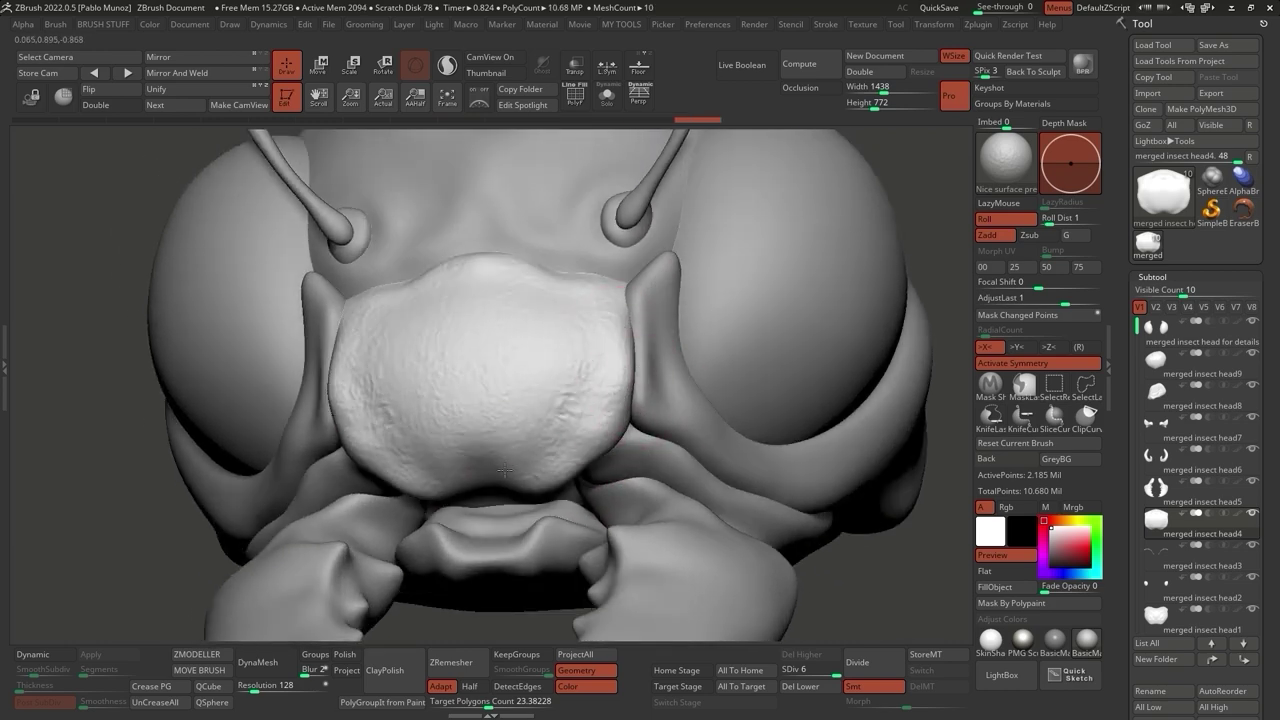
{"action": "left_click_drag", "start_coordinate": [623, 352], "coordinate": [620, 322]}
Build up the noise across the whole front face plate, undoing and redoing strokes while checking the coverage.
{"action": "key", "text": "ctrl+z"}
{"action": "key", "text": "ctrl+z"}
{"action": "key", "text": "ctrl+z"}
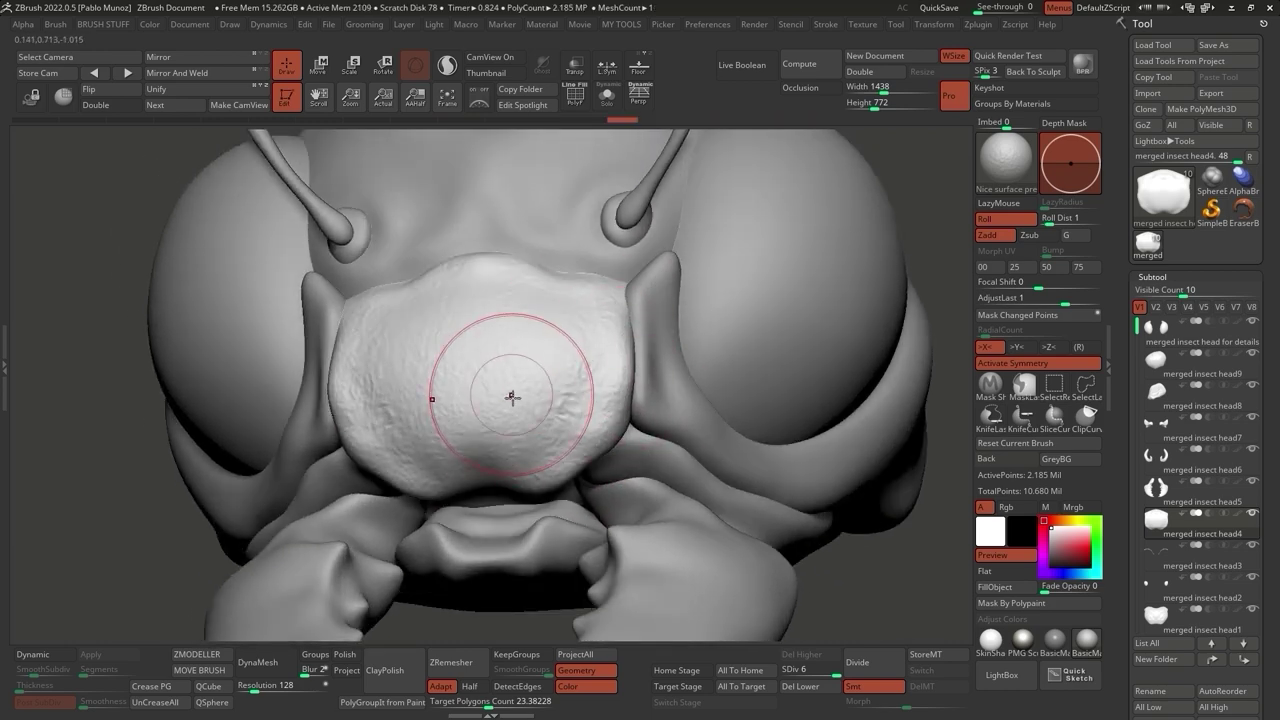
{"action": "key", "text": "ctrl+shift+z"}
{"action": "key", "text": "ctrl+shift+z"}
{"action": "key", "text": "ctrl+shift+z"}
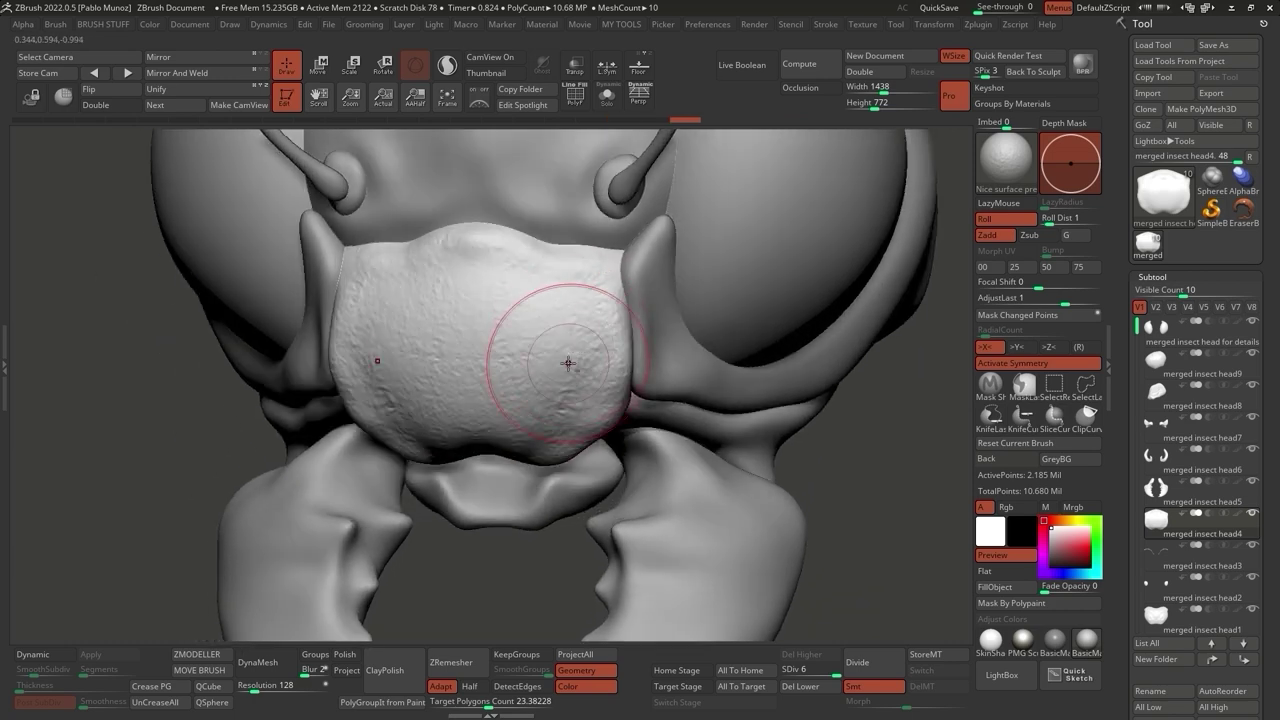
{"action": "key", "text": "ctrl+shift+z"}
{"action": "key", "text": "ctrl+shift+z"}
{"action": "key", "text": "ctrl+shift+z"}
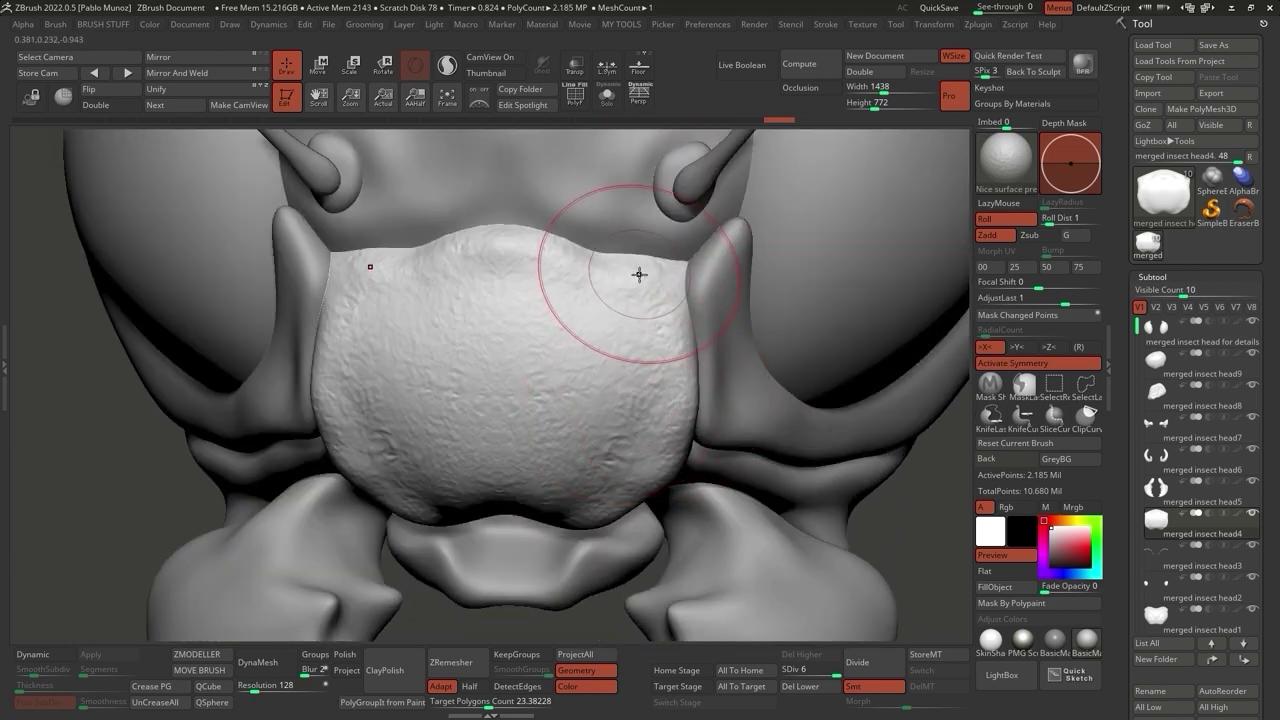
{"action": "key", "text": "ctrl+shift+z"}
{"action": "key", "text": "ctrl+shift+z"}
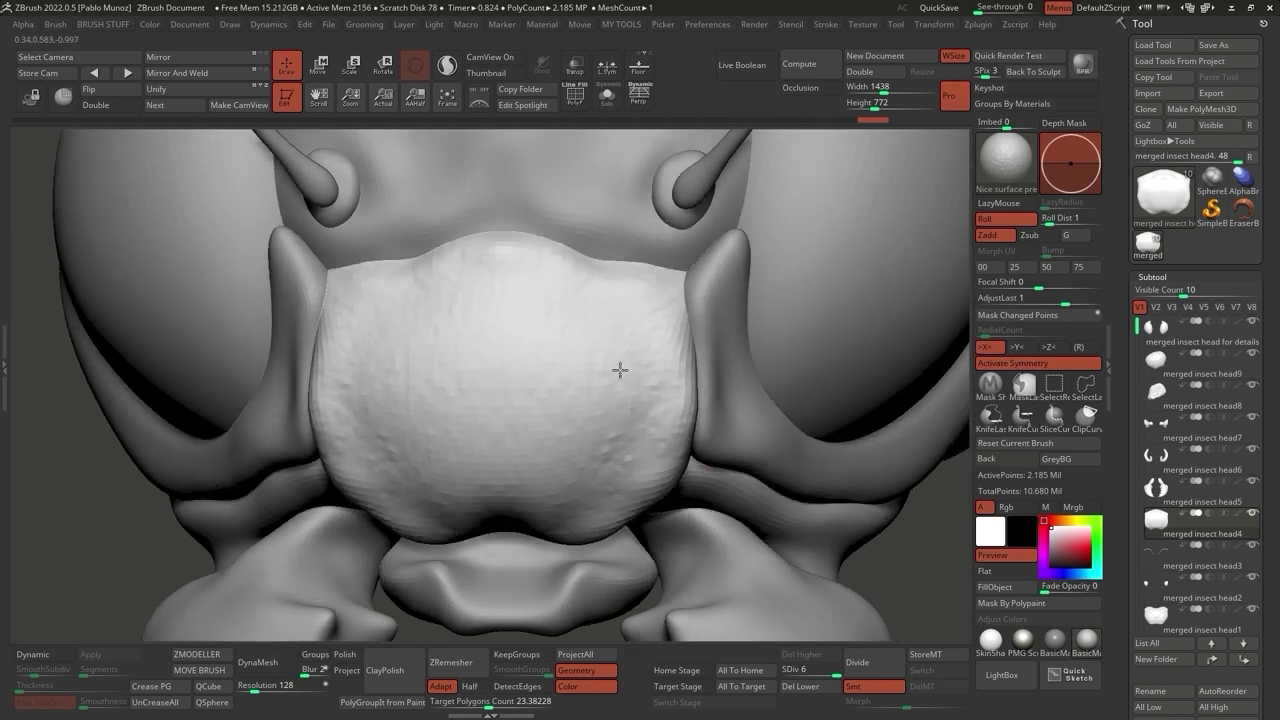
{"action": "key", "text": "ctrl+z"}
{"action": "key", "text": "ctrl+z"}
{"action": "key", "text": "ctrl+z"}
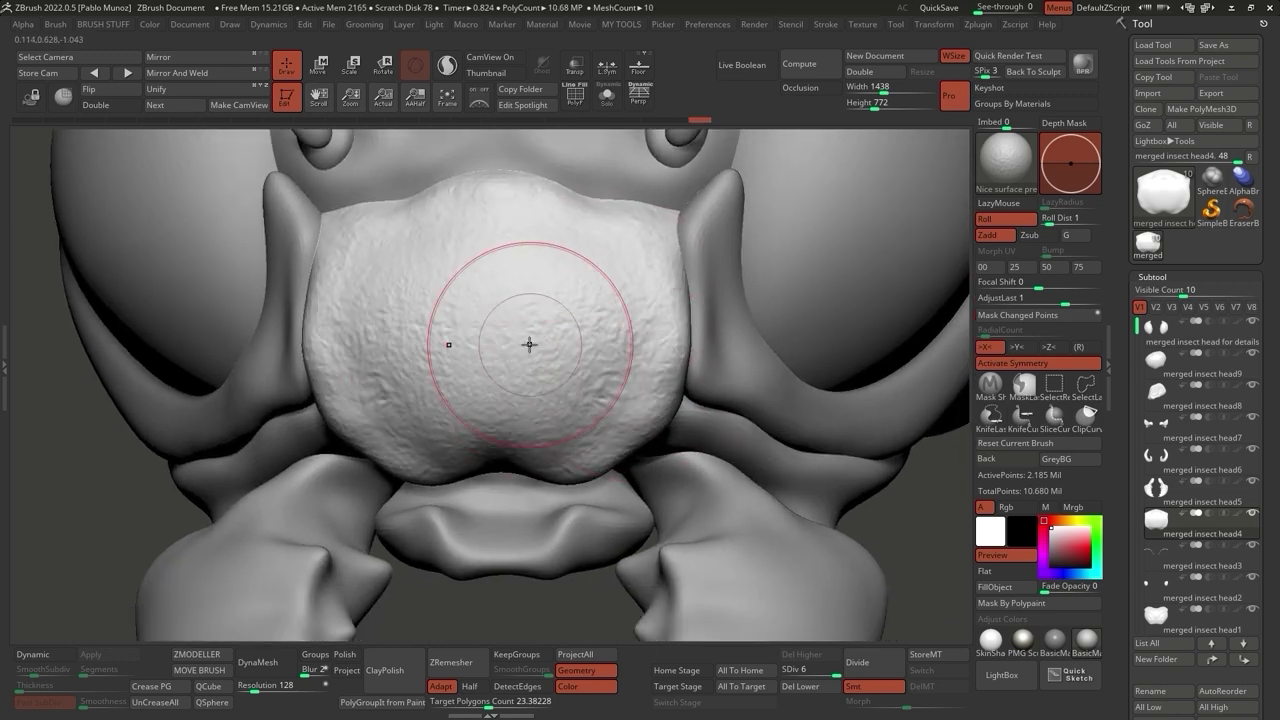
{"action": "key", "text": "ctrl+shift+z"}
Isolate the front face plate in Solo mode and choose SmoothPeaks as the smoothing brush.
{"action": "left_click", "coordinate": [606, 95]}
{"action": "left_click_drag", "start_coordinate": [657, 257], "coordinate": [767, 419]}
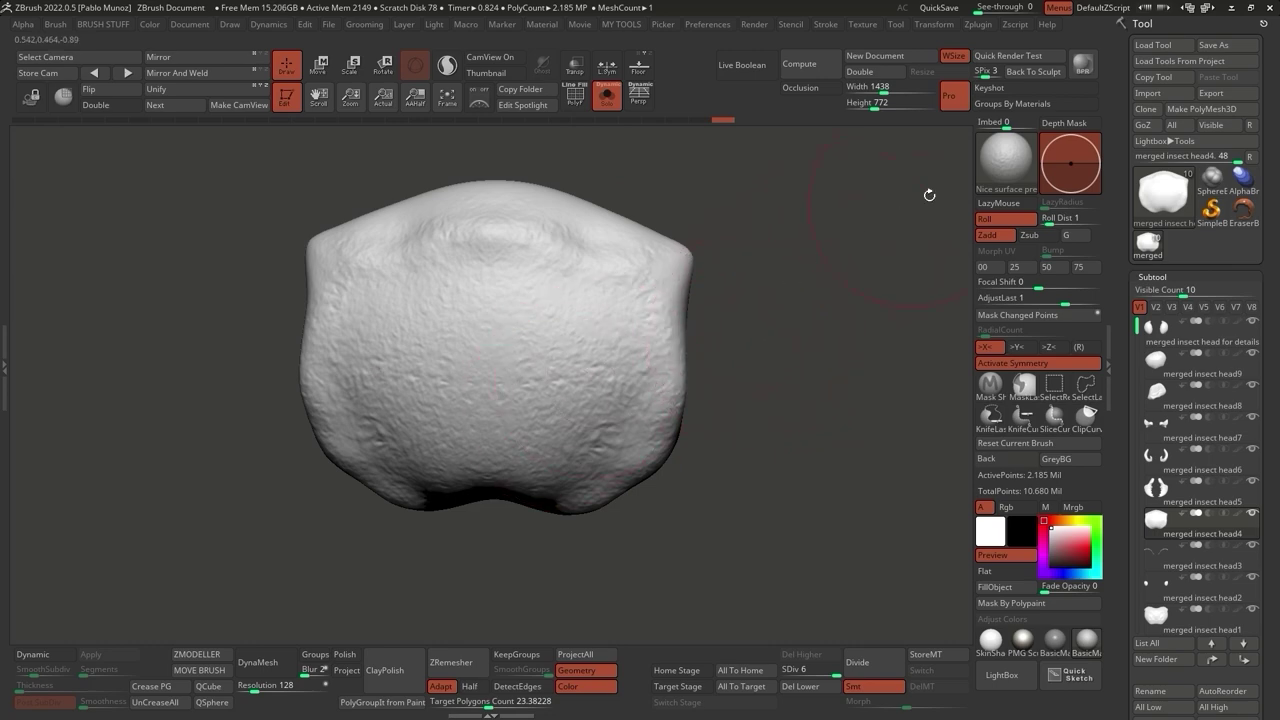
{"action": "left_click", "coordinate": [1006, 162]}
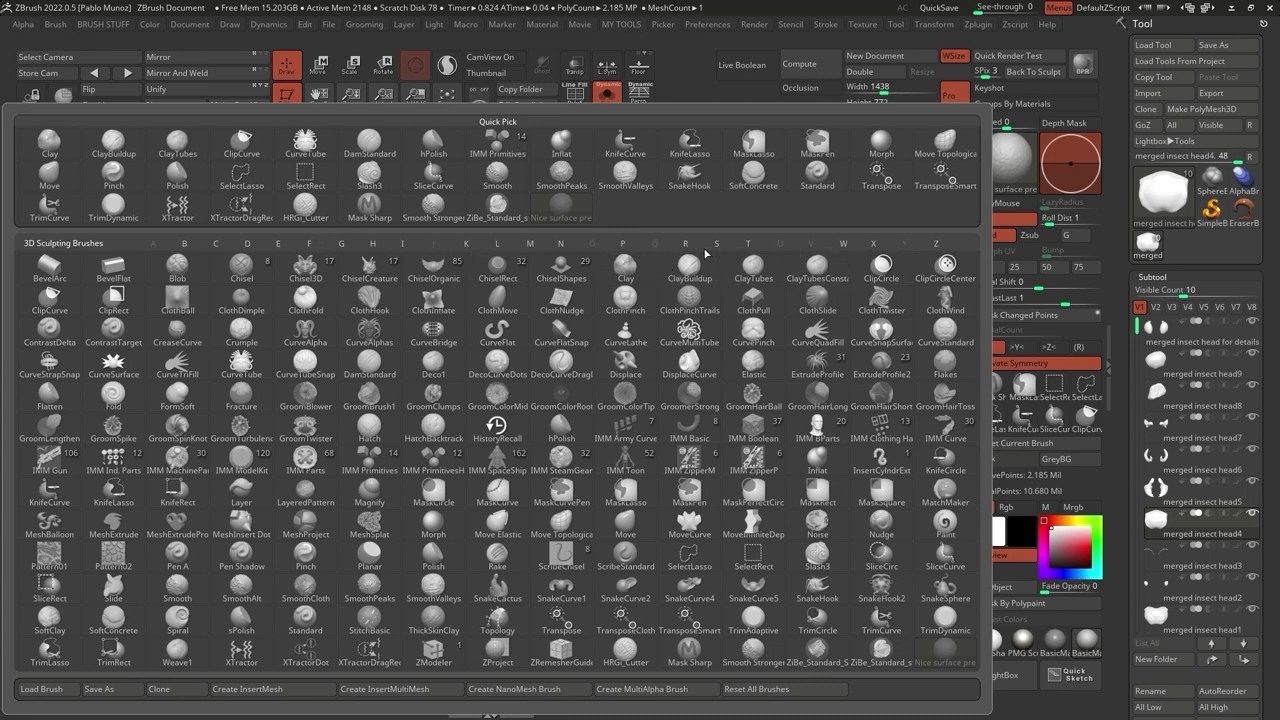
{"action": "left_click", "coordinate": [717, 245]}
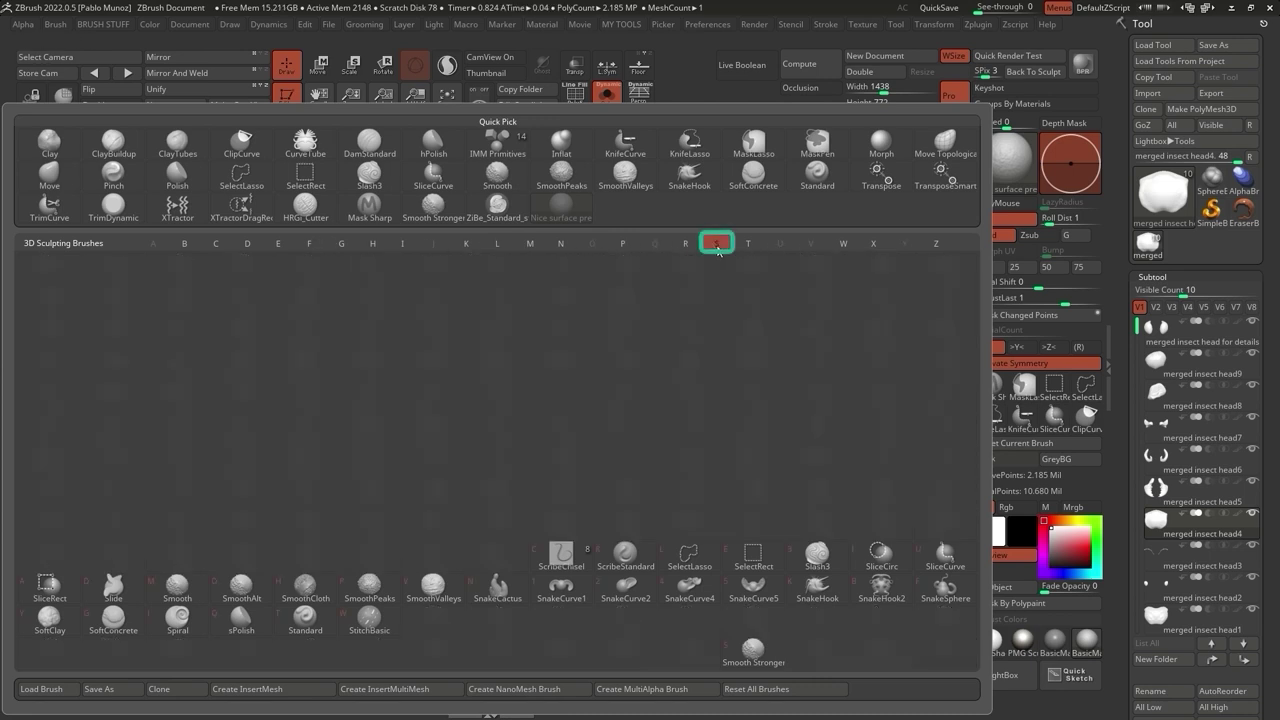
{"action": "left_click", "coordinate": [370, 588]}
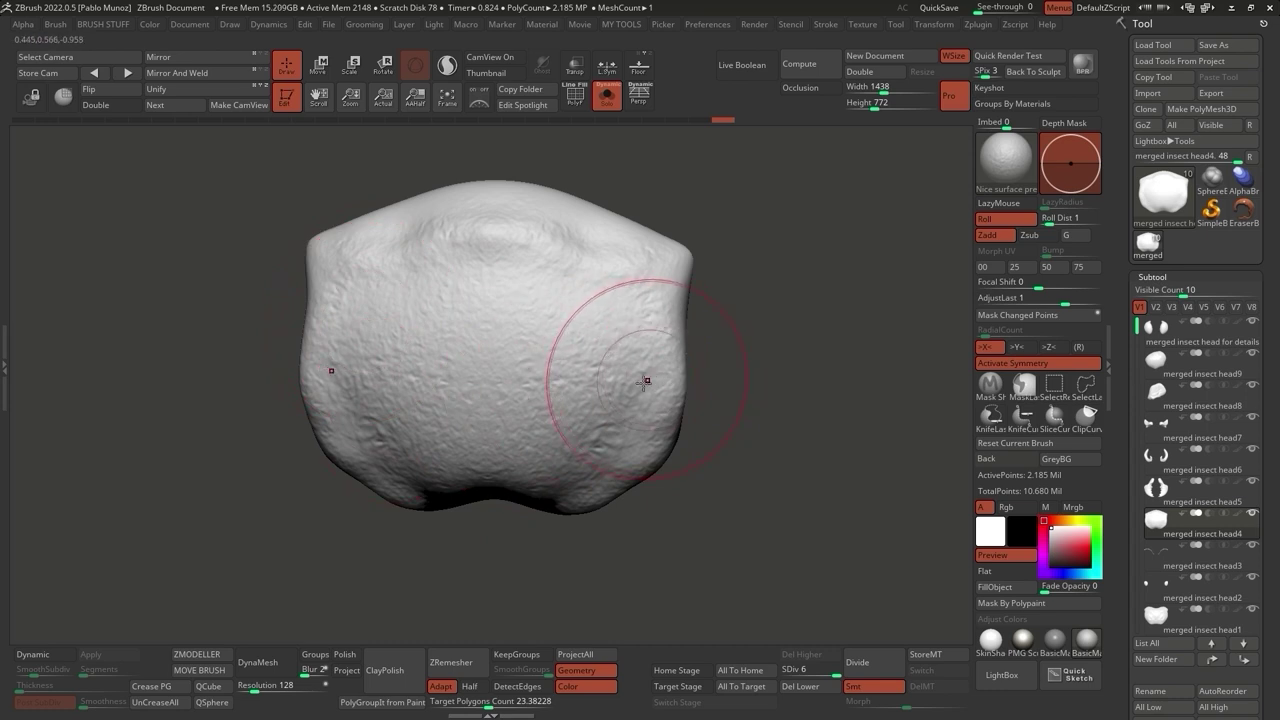
Soften the raised noise on the isolated face plate with SmoothPeaks and rework it with the Nice surface prep brush.
{"action": "key", "text": "ctrl+z"}
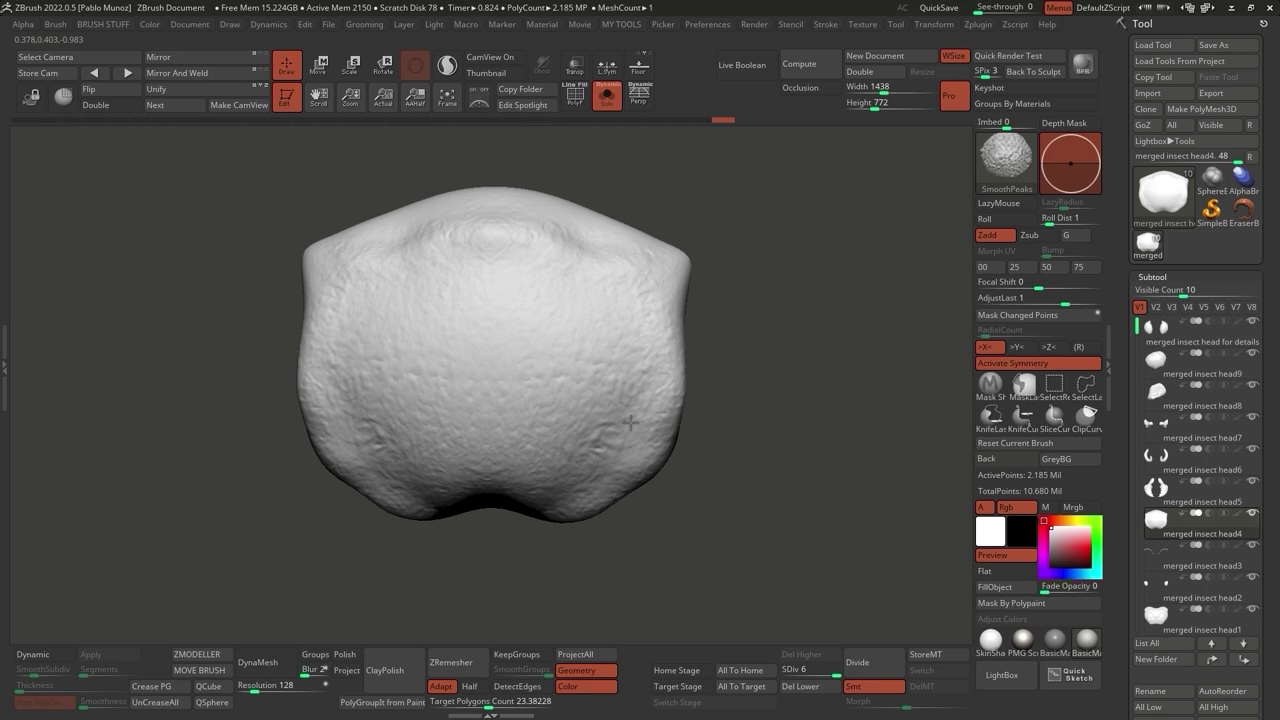
{"action": "mouse_move", "coordinate": [734, 380]}
{"action": "left_mouse_down"}
{"action": "mouse_move", "coordinate": [769, 417]}
{"action": "mouse_move", "coordinate": [783, 380]}
{"action": "mouse_move", "coordinate": [770, 382]}
{"action": "left_mouse_up"}
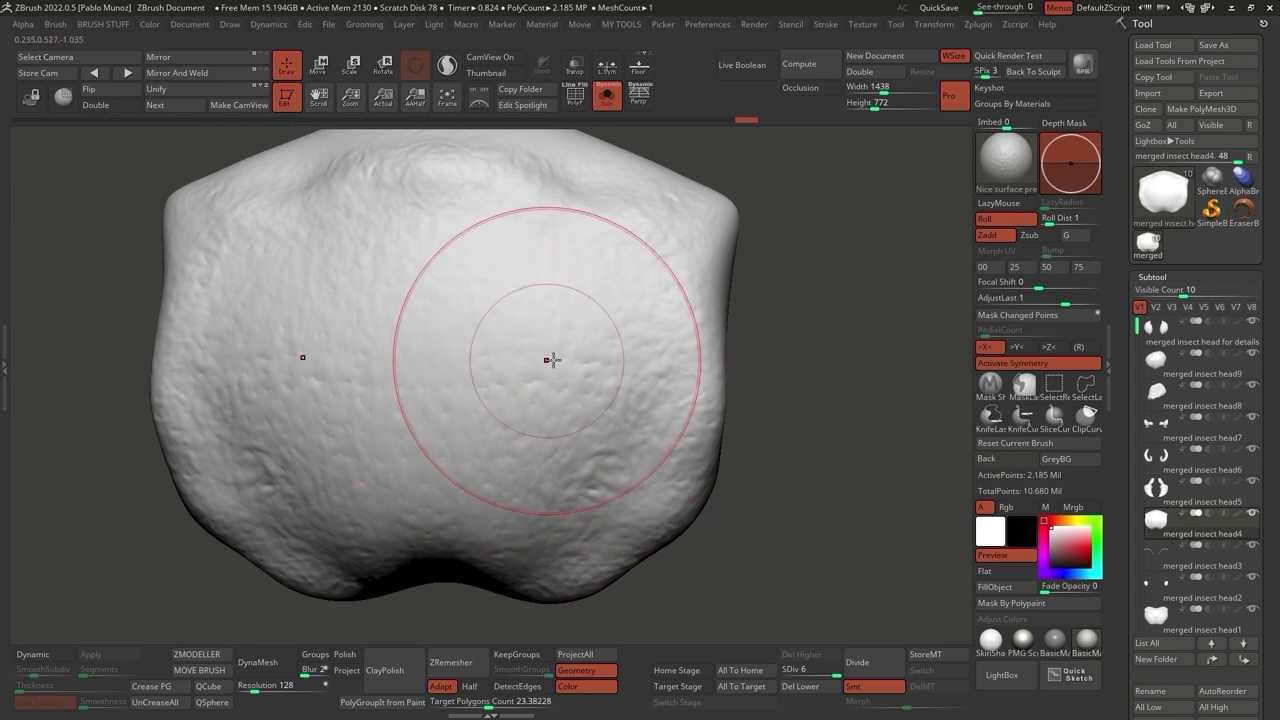
{"action": "left_click_drag", "start_coordinate": [770, 398], "coordinate": [654, 397]}
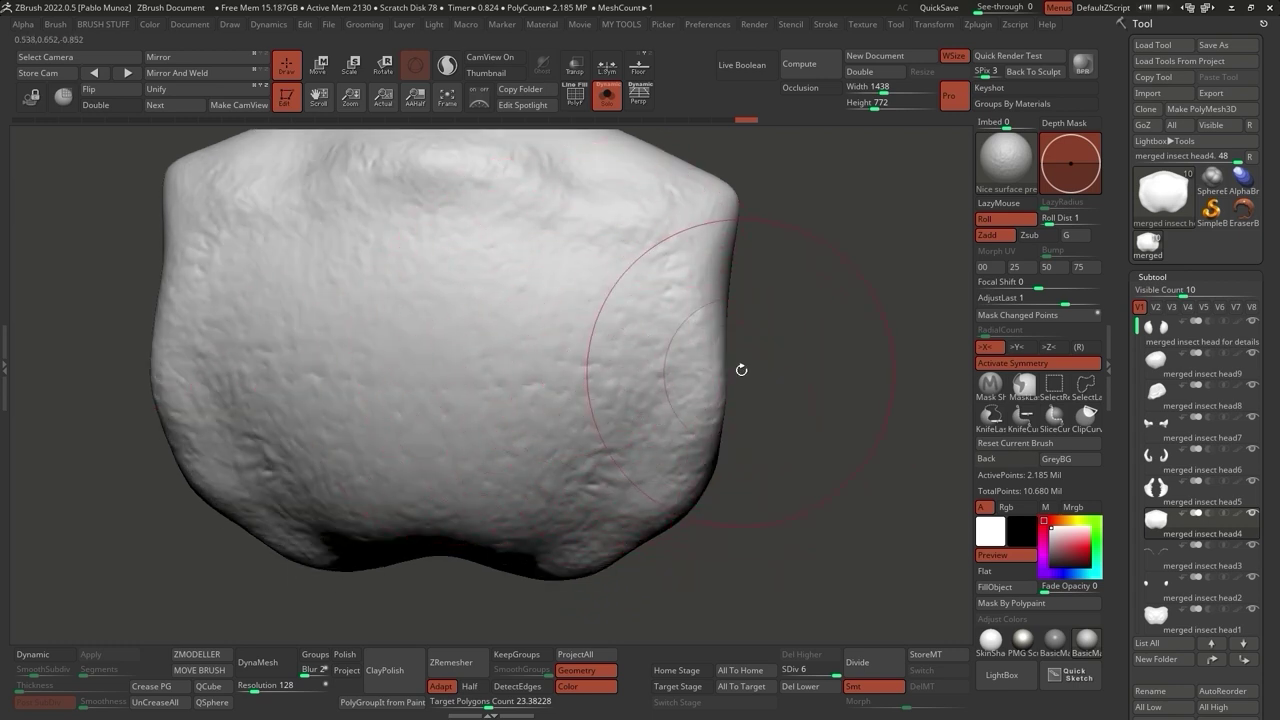
{"action": "mouse_move", "coordinate": [751, 409]}
{"action": "left_mouse_down", "text": "alt"}
{"action": "mouse_move", "coordinate": [750, 366]}
{"action": "mouse_move", "coordinate": [695, 337]}
{"action": "mouse_move", "coordinate": [705, 379]}
{"action": "left_mouse_up", "text": "alt"}
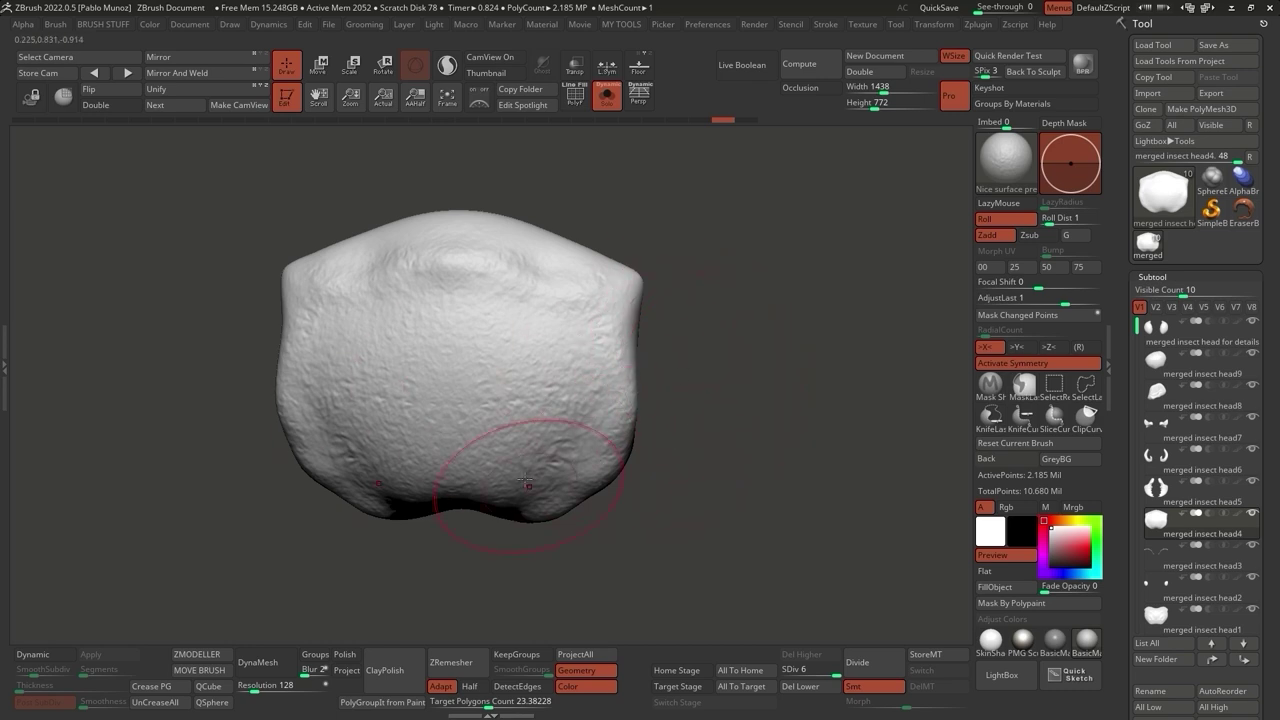
{"action": "right_click", "coordinate": [720, 328]}
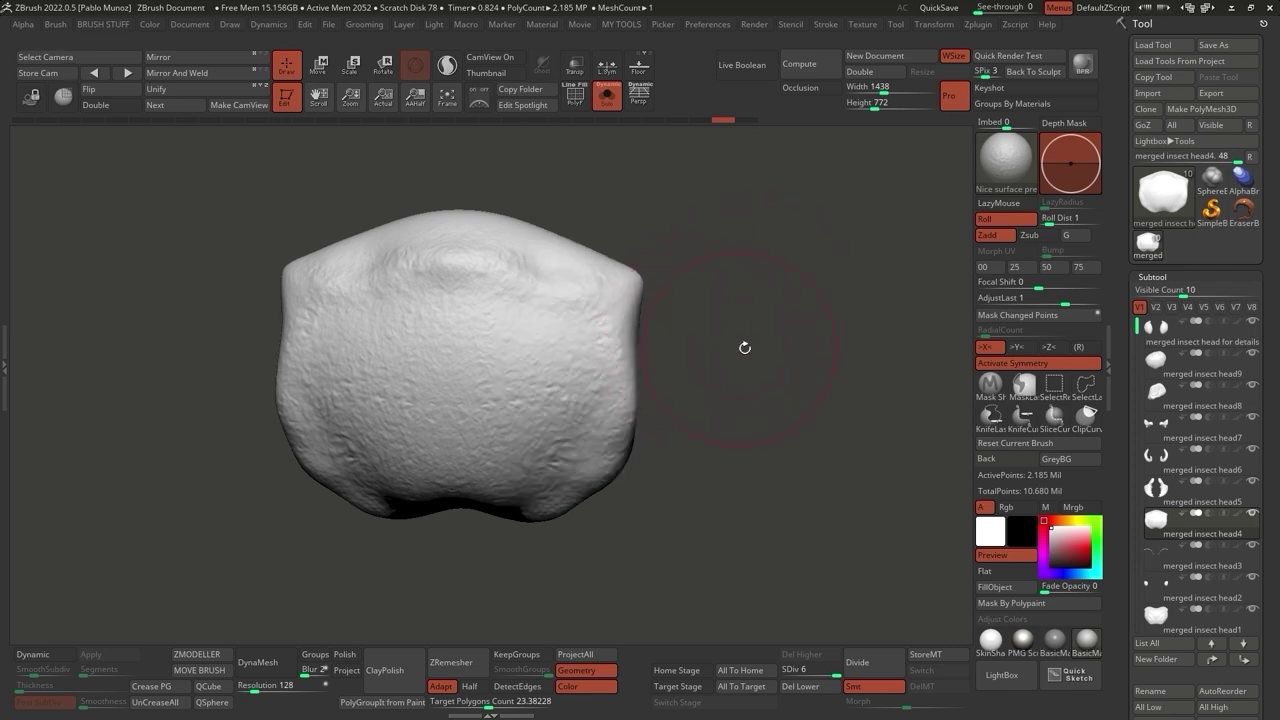
Check the Z Intensity of the Nice surface prep brush and lower the Z Intensity of SmoothPeaks.
{"action": "left_click", "coordinate": [230, 25]}
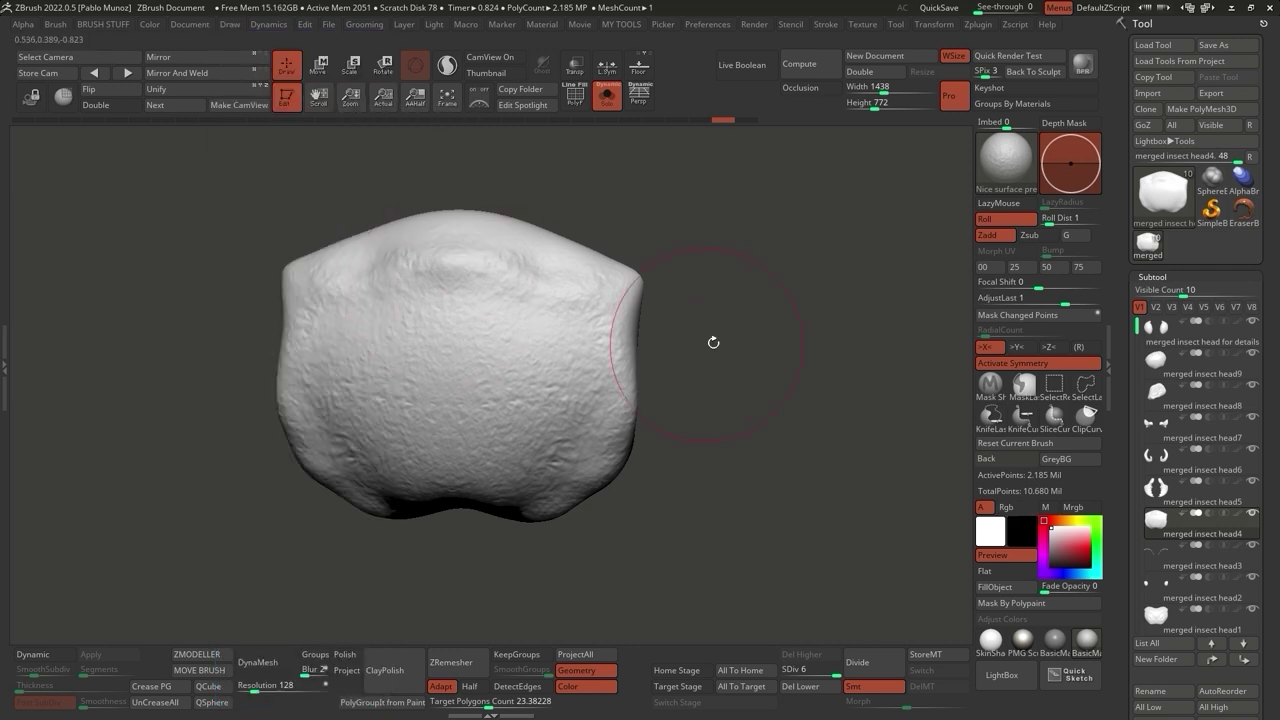
{"action": "key", "text": "space"}
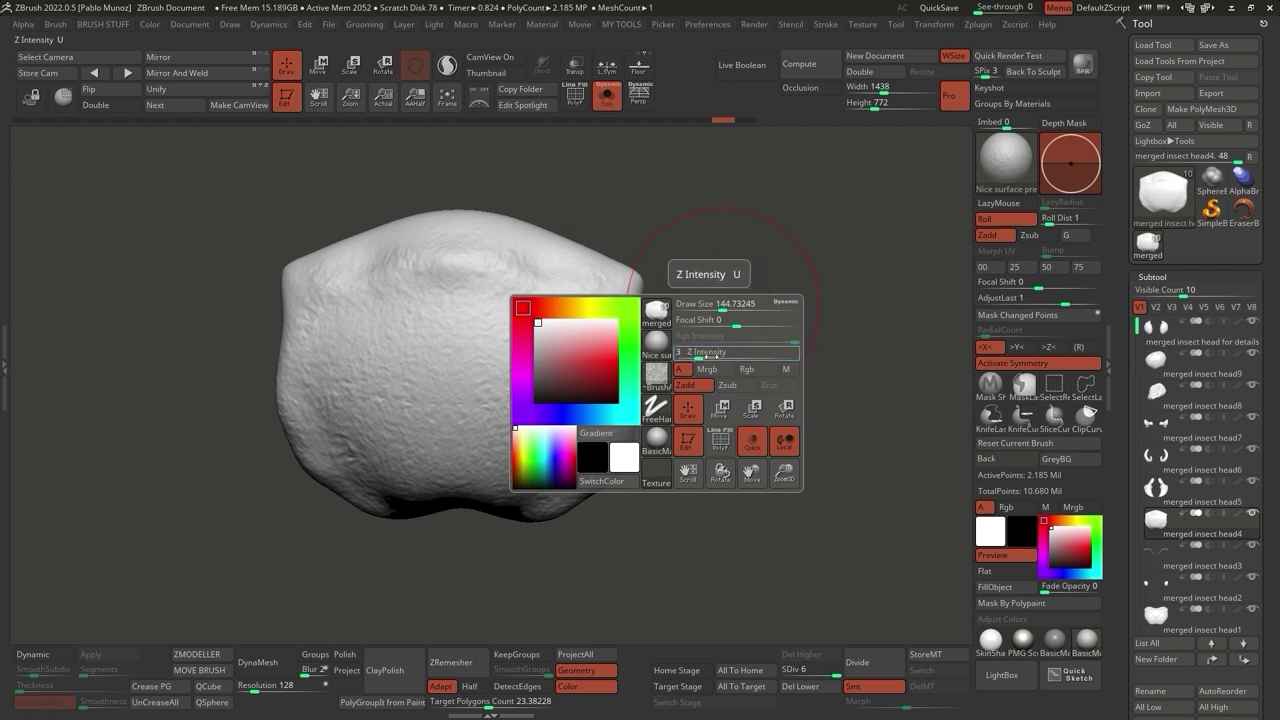
{"action": "key", "text": "shift"}
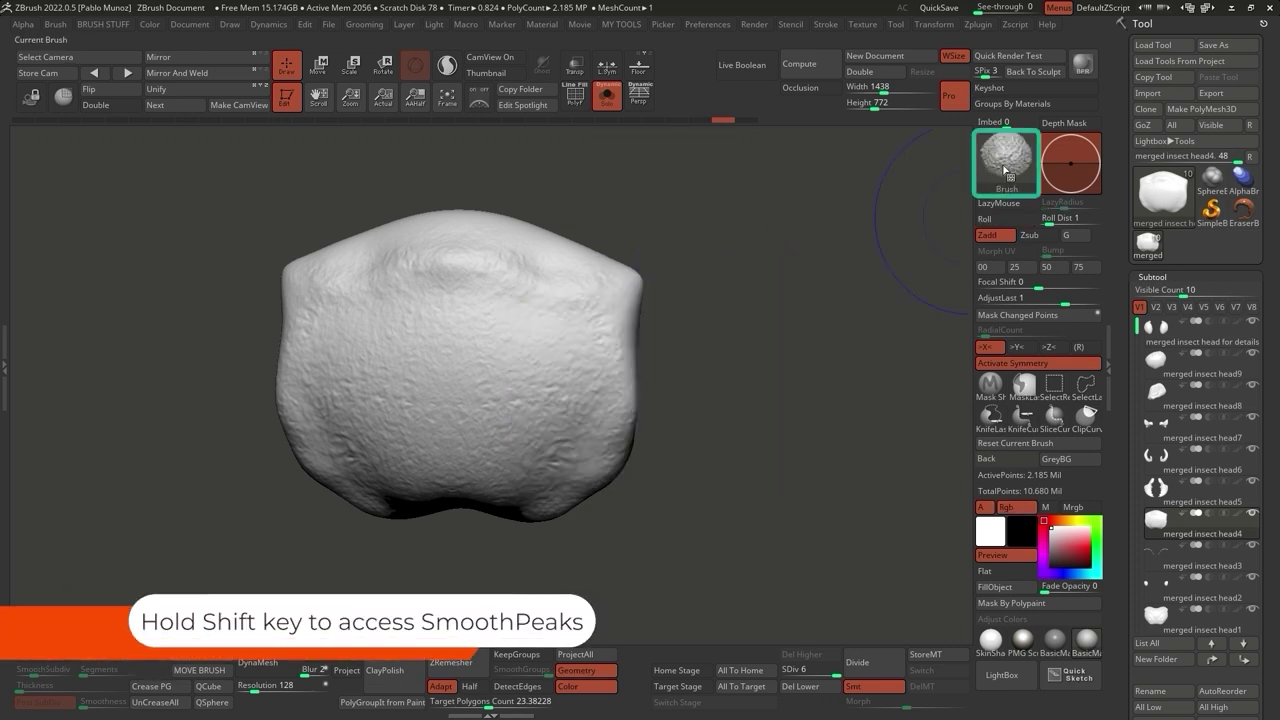
{"action": "key", "text": "space"}
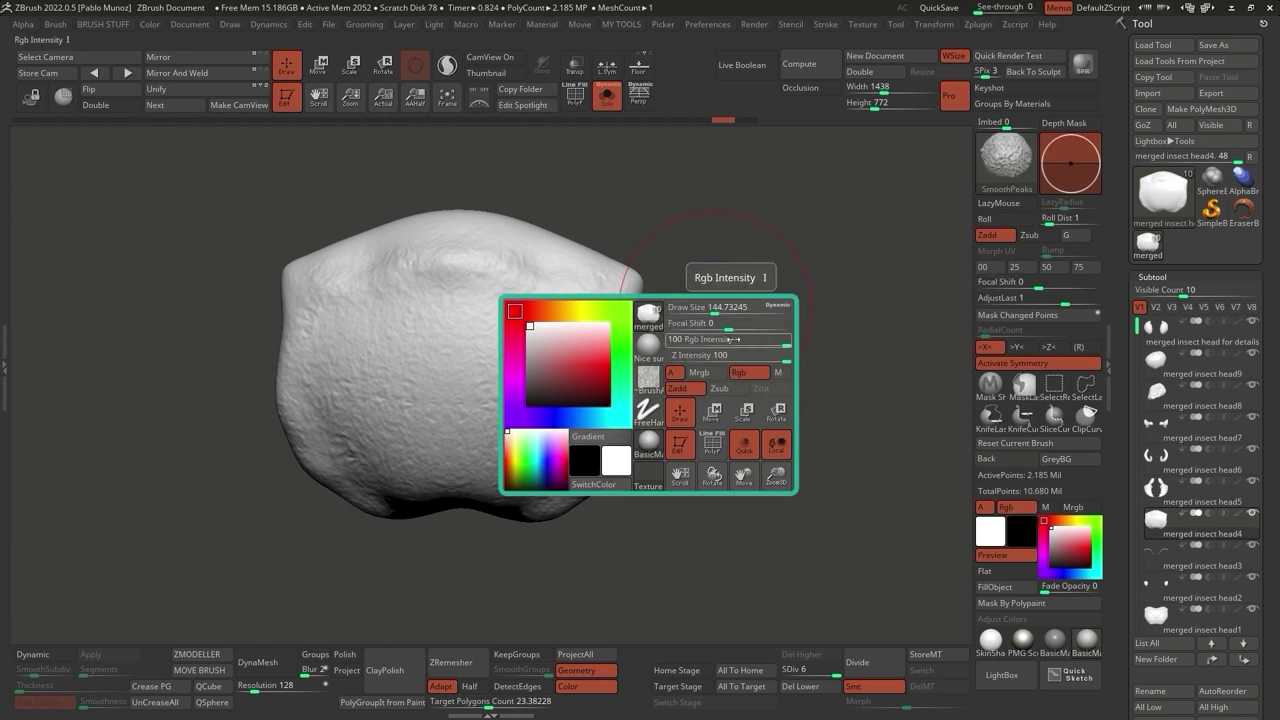
{"action": "left_click_drag", "start_coordinate": [772, 358], "coordinate": [755, 360]}
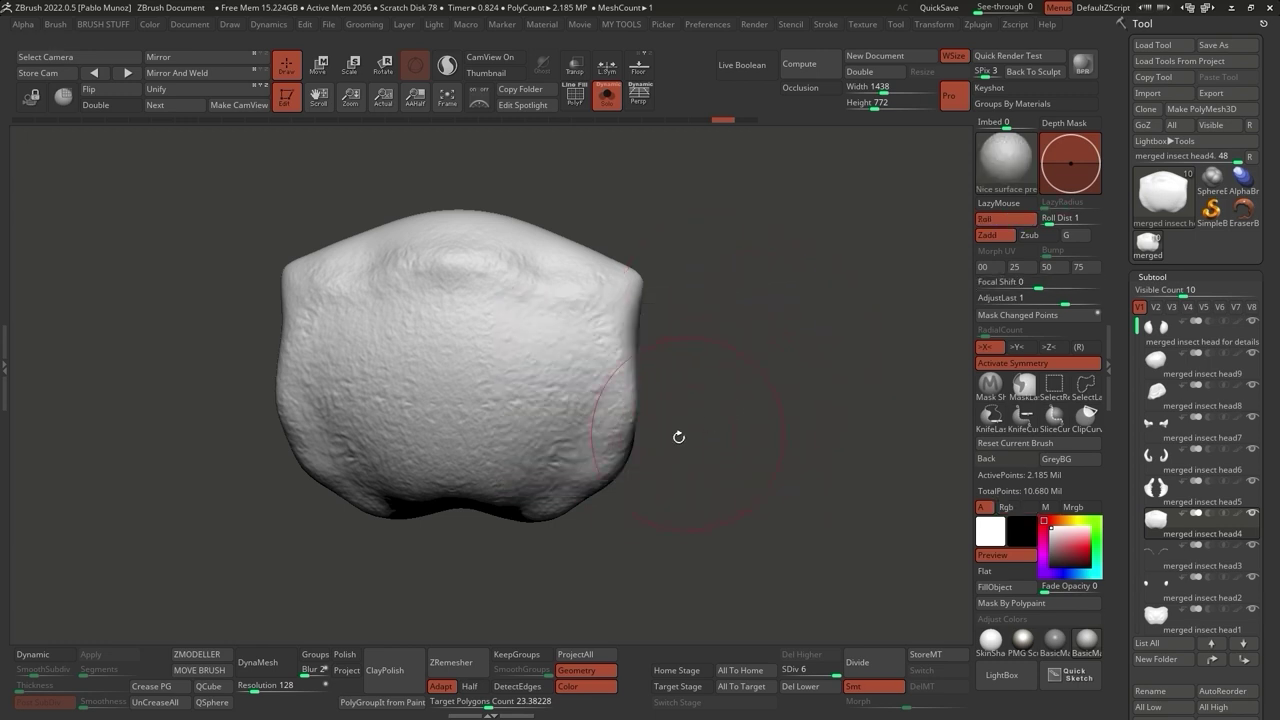
Smooth the noise peaks across the face plate with SmoothPeaks and show the whole insect head again.
{"action": "left_click_drag", "start_coordinate": [685, 440], "coordinate": [648, 404]}
{"action": "mouse_move", "coordinate": [648, 404]}
{"action": "right_mouse_down", "text": "shift"}
{"action": "mouse_move", "coordinate": [646, 374]}
{"action": "mouse_move", "coordinate": [576, 401]}
{"action": "right_mouse_up", "text": "shift"}
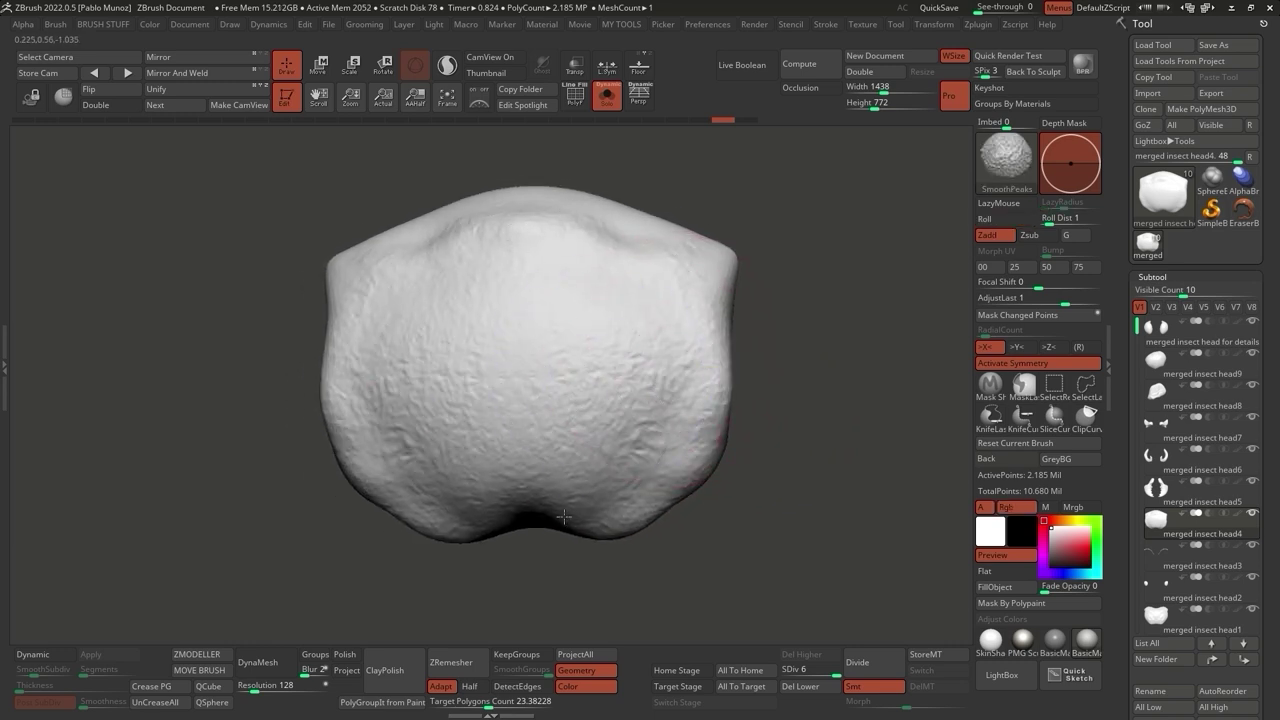
{"action": "right_click_drag", "start_coordinate": [688, 268], "coordinate": [743, 443]}
{"action": "left_click", "coordinate": [607, 95]}
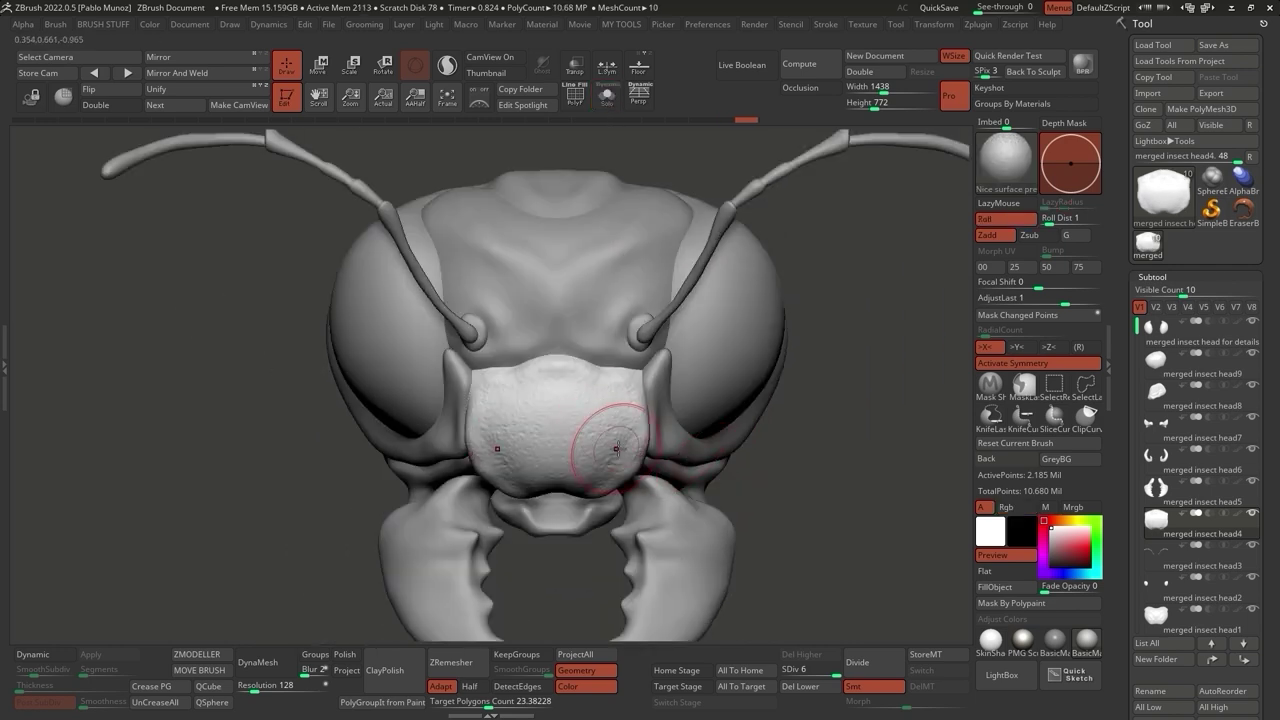
Load the Good general noise brush and make the forehead subtool merged insect head1 active.
{"action": "left_click", "coordinate": [990, 686]}
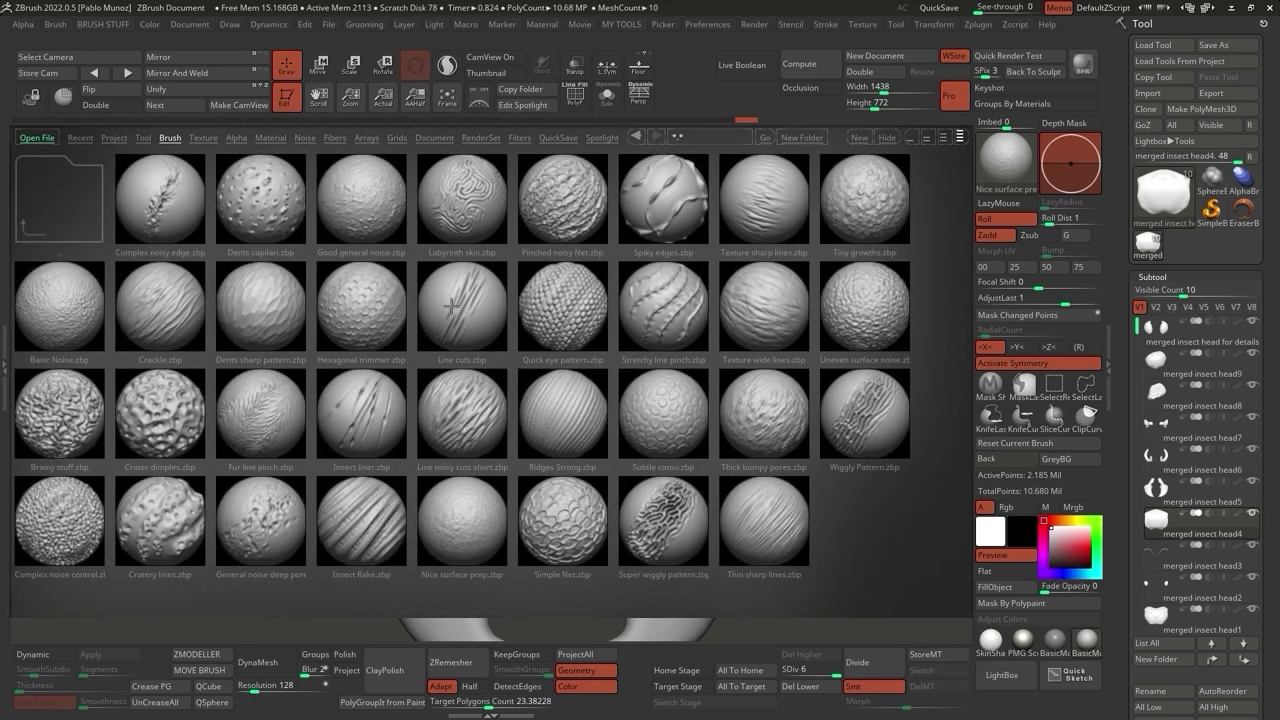
{"action": "double_click", "coordinate": [366, 204]}
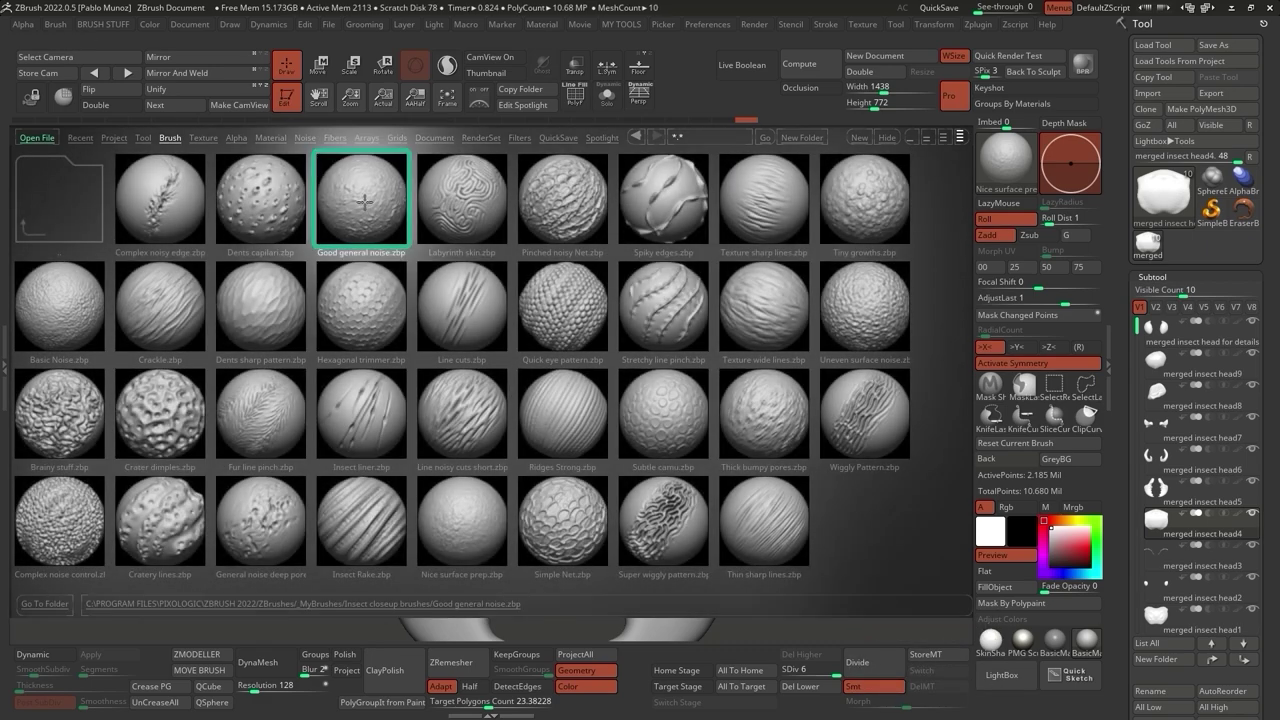
{"action": "right_click_drag", "start_coordinate": [598, 374], "coordinate": [589, 294], "text": "ctrl"}
{"action": "left_click", "coordinate": [587, 296], "text": "alt"}
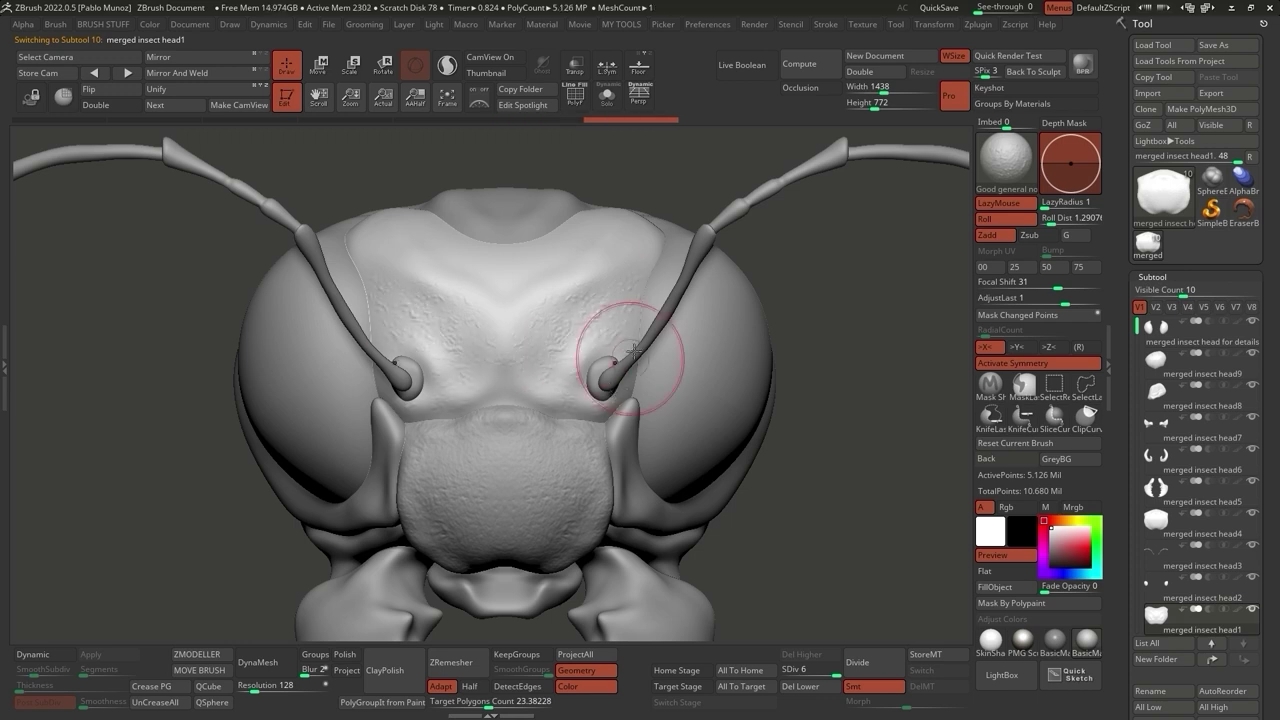
Isolate the forehead piece in Solo mode and cover its surface with symmetrical Good general noise strokes.
{"action": "right_click_drag", "start_coordinate": [523, 294], "coordinate": [541, 342]}
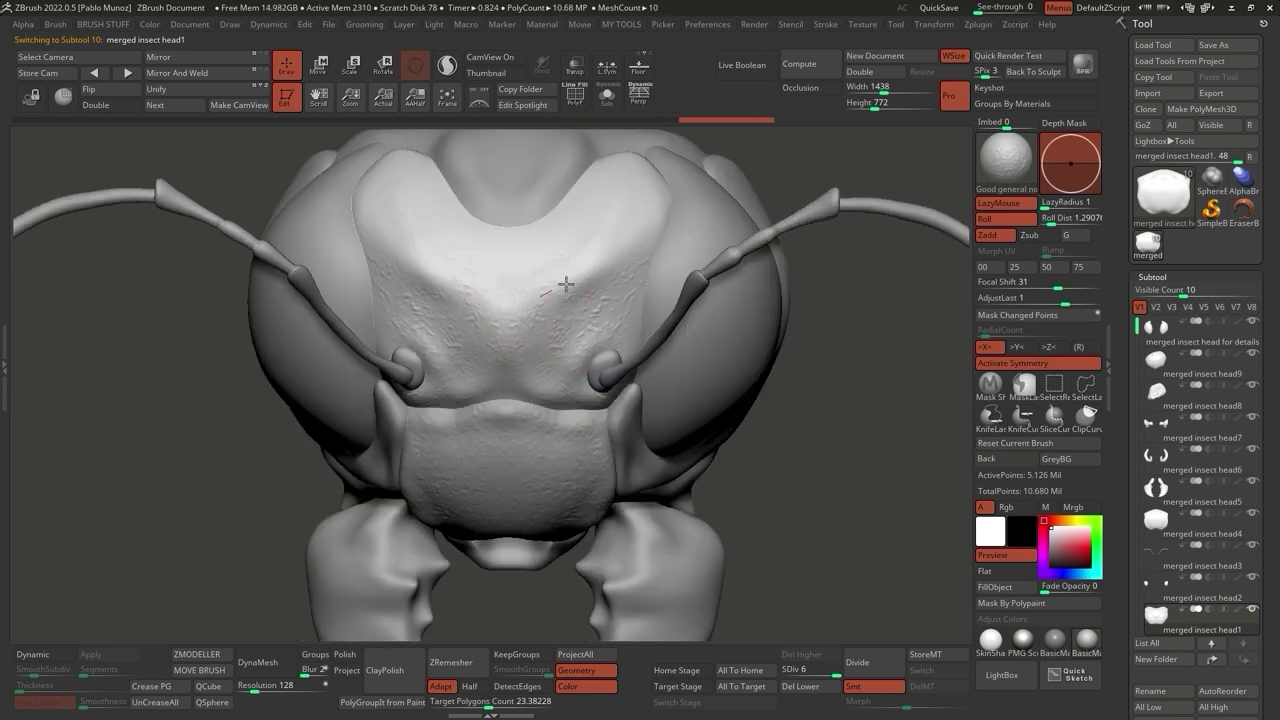
{"action": "left_click", "coordinate": [607, 97]}
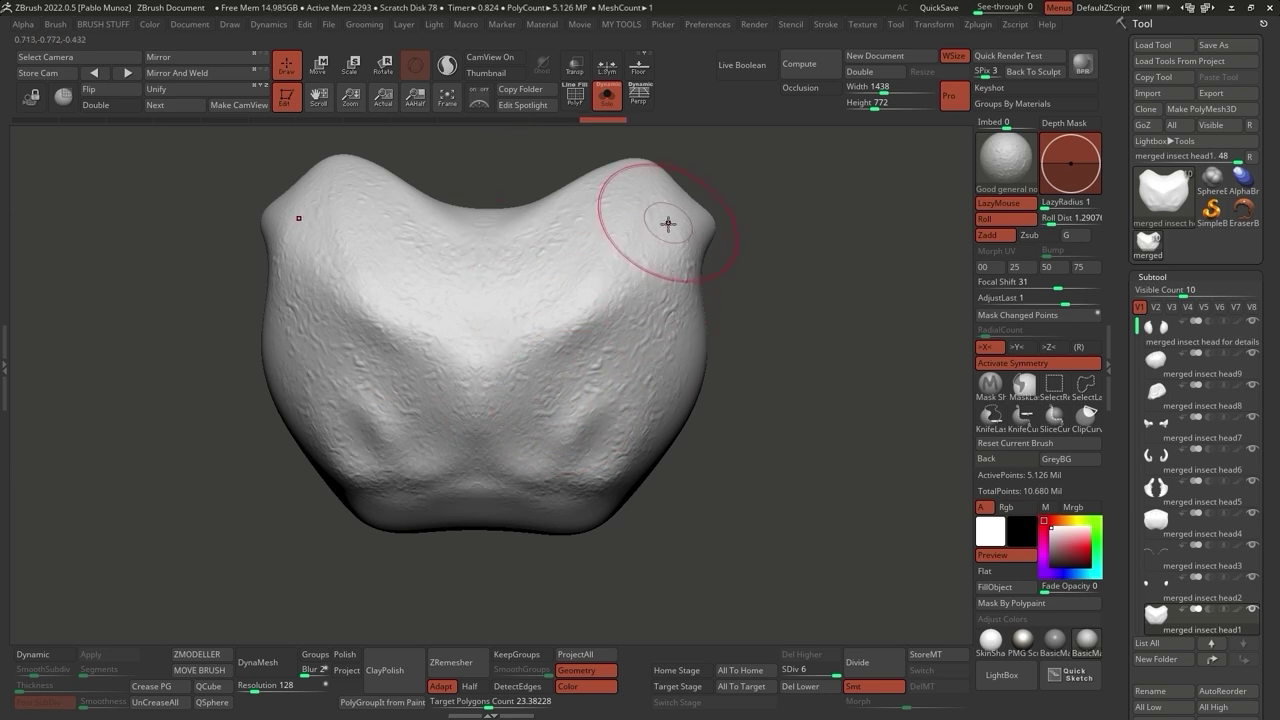
{"action": "left_click_drag", "start_coordinate": [666, 220], "coordinate": [657, 214]}
{"action": "mouse_move", "coordinate": [700, 420]}
{"action": "left_mouse_down"}
{"action": "mouse_move", "coordinate": [600, 330]}
{"action": "mouse_move", "coordinate": [486, 271]}
{"action": "left_mouse_up"}
{"action": "mouse_move", "coordinate": [488, 398]}
{"action": "left_mouse_down"}
{"action": "mouse_move", "coordinate": [520, 350]}
{"action": "mouse_move", "coordinate": [631, 260]}
{"action": "left_mouse_up"}
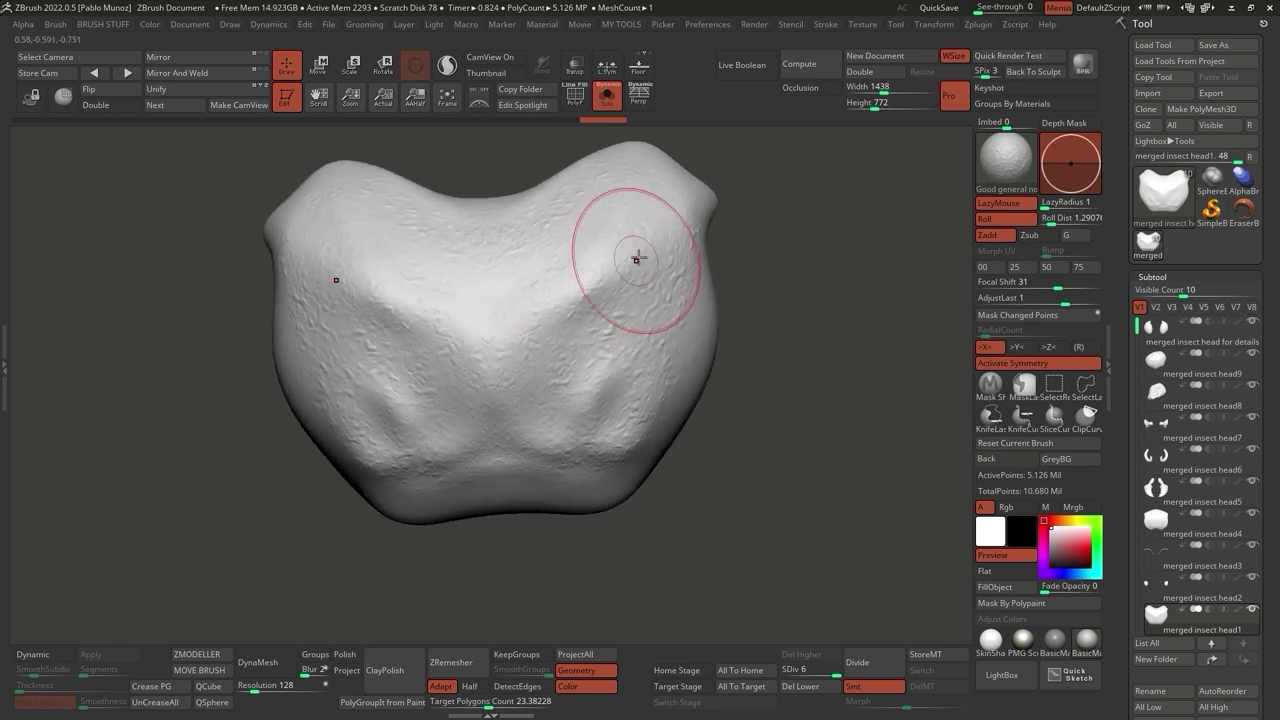
{"action": "mouse_move", "coordinate": [672, 163]}
{"action": "left_mouse_down"}
{"action": "mouse_move", "coordinate": [670, 375]}
{"action": "mouse_move", "coordinate": [614, 361]}
{"action": "mouse_move", "coordinate": [649, 261]}
{"action": "mouse_move", "coordinate": [526, 301]}
{"action": "mouse_move", "coordinate": [458, 249]}
{"action": "mouse_move", "coordinate": [524, 270]}
{"action": "mouse_move", "coordinate": [620, 364]}
{"action": "mouse_move", "coordinate": [564, 361]}
{"action": "mouse_move", "coordinate": [634, 373]}
{"action": "mouse_move", "coordinate": [614, 323]}
{"action": "left_mouse_up"}
{"action": "left_click_drag", "start_coordinate": [766, 277], "coordinate": [721, 347]}
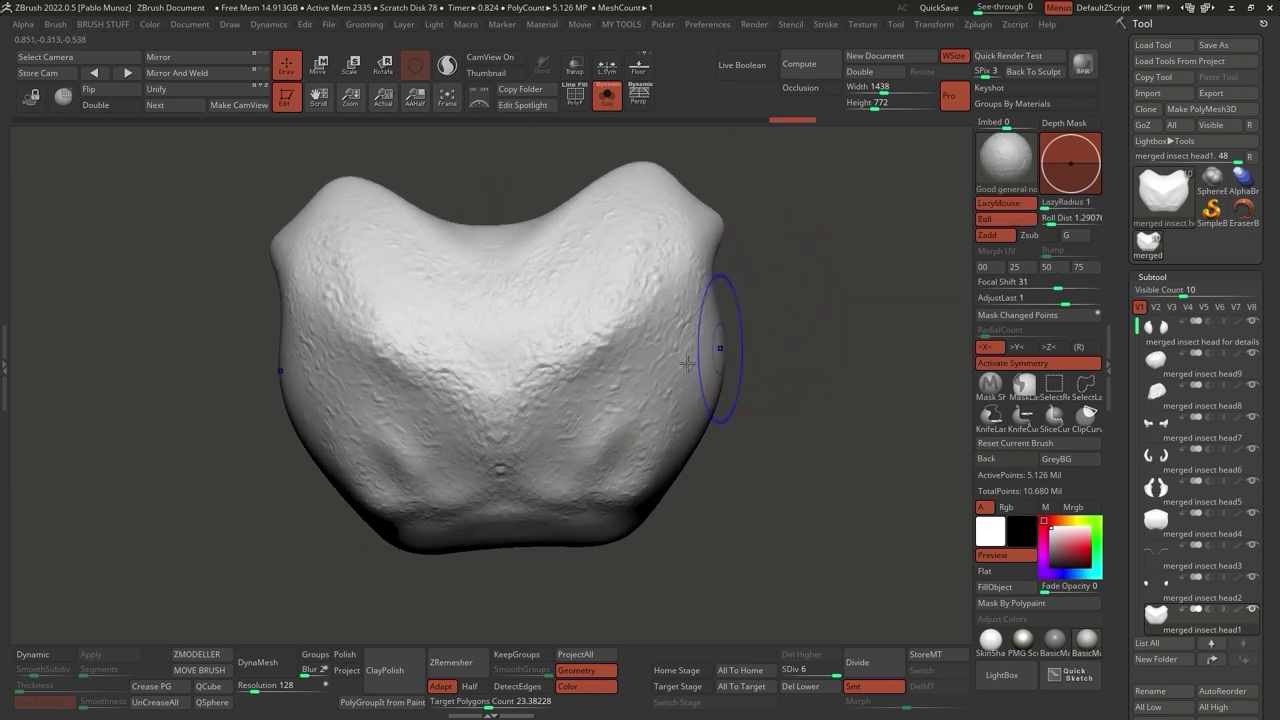
Soften the raised noise on the central and lower forehead with SmoothPeaks.
{"action": "key", "text": "shift"}
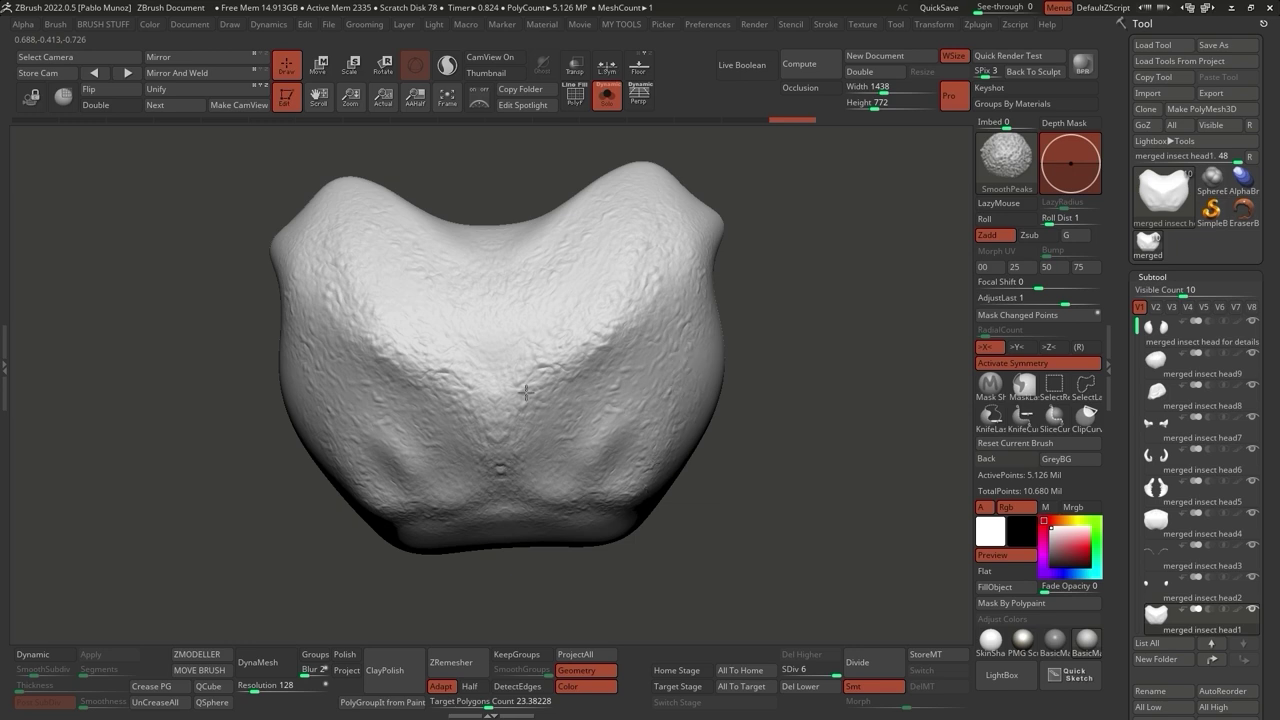
{"action": "mouse_move", "coordinate": [537, 466]}
{"action": "right_mouse_down"}
{"action": "mouse_move", "coordinate": [606, 391]}
{"action": "mouse_move", "coordinate": [588, 399]}
{"action": "right_mouse_up"}
{"action": "key", "text": "shift"}
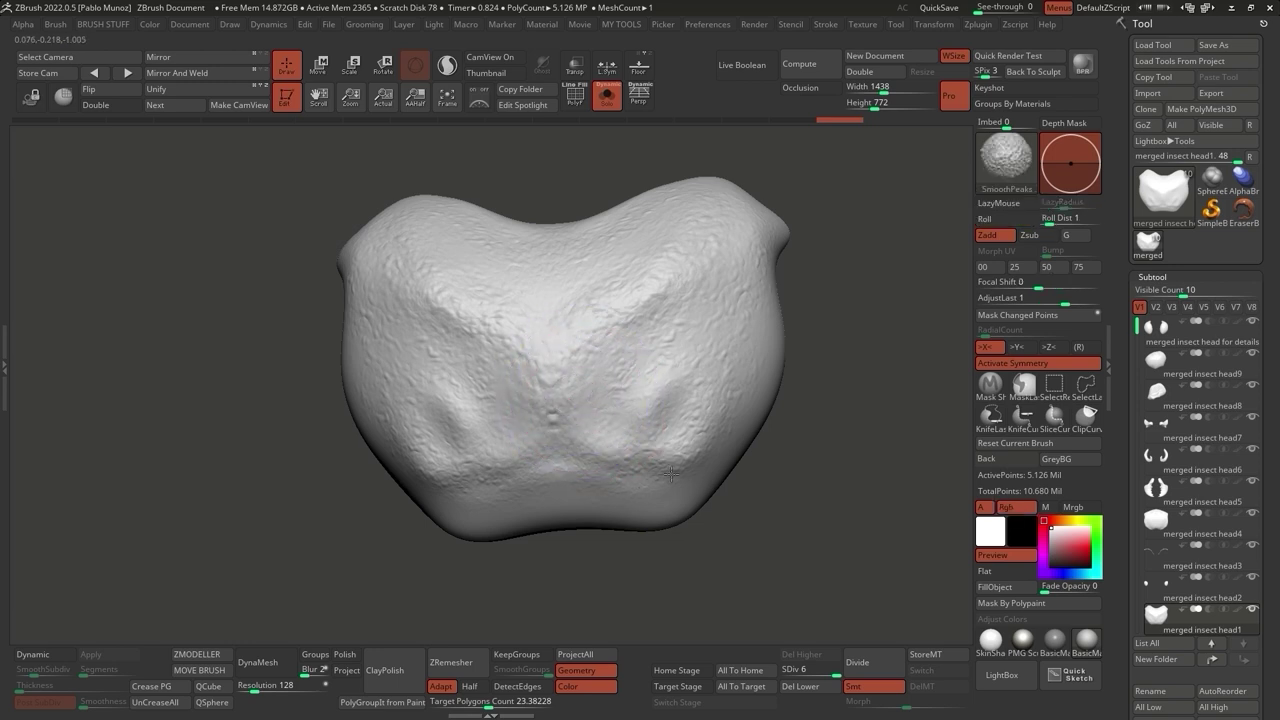
Soften the remaining noise peaks across the isolated forehead piece with SmoothPeaks.
{"action": "mouse_move", "coordinate": [609, 323]}
{"action": "left_mouse_down", "text": "shift"}
{"action": "mouse_move", "coordinate": [531, 362]}
{"action": "mouse_move", "coordinate": [457, 369]}
{"action": "left_mouse_up", "text": "shift"}
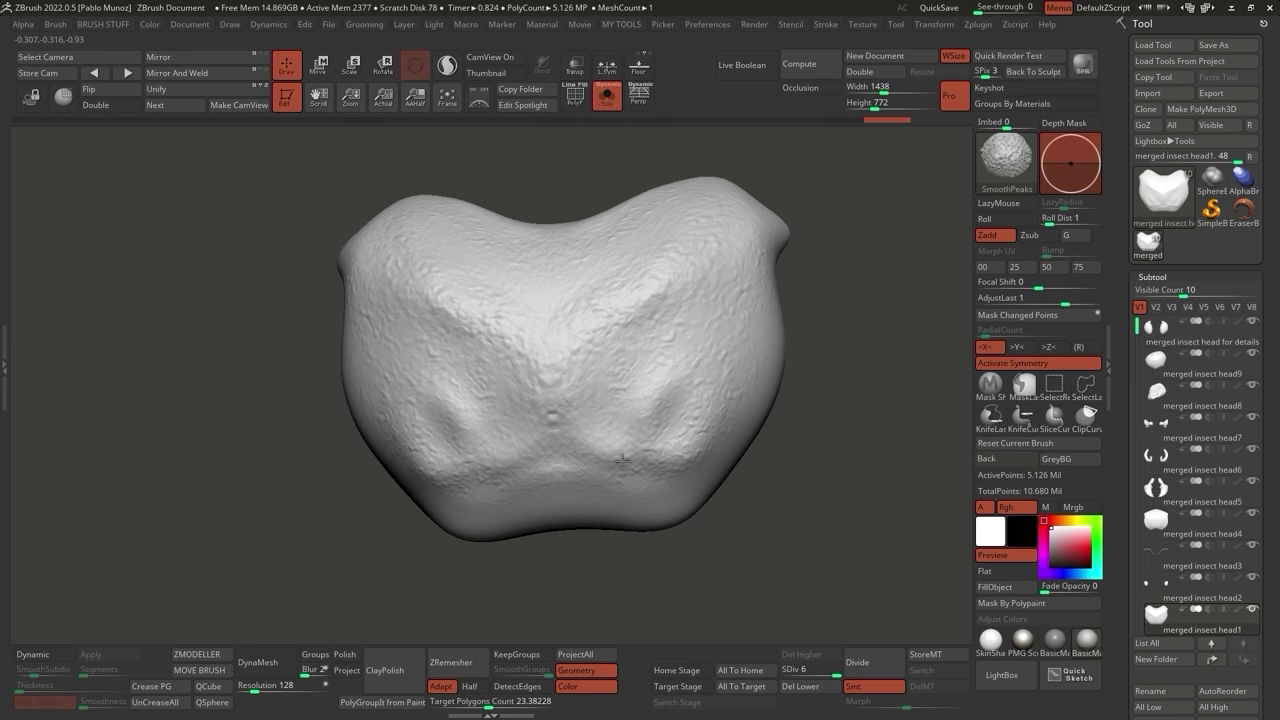
{"action": "right_click_drag", "start_coordinate": [714, 480], "coordinate": [714, 471]}
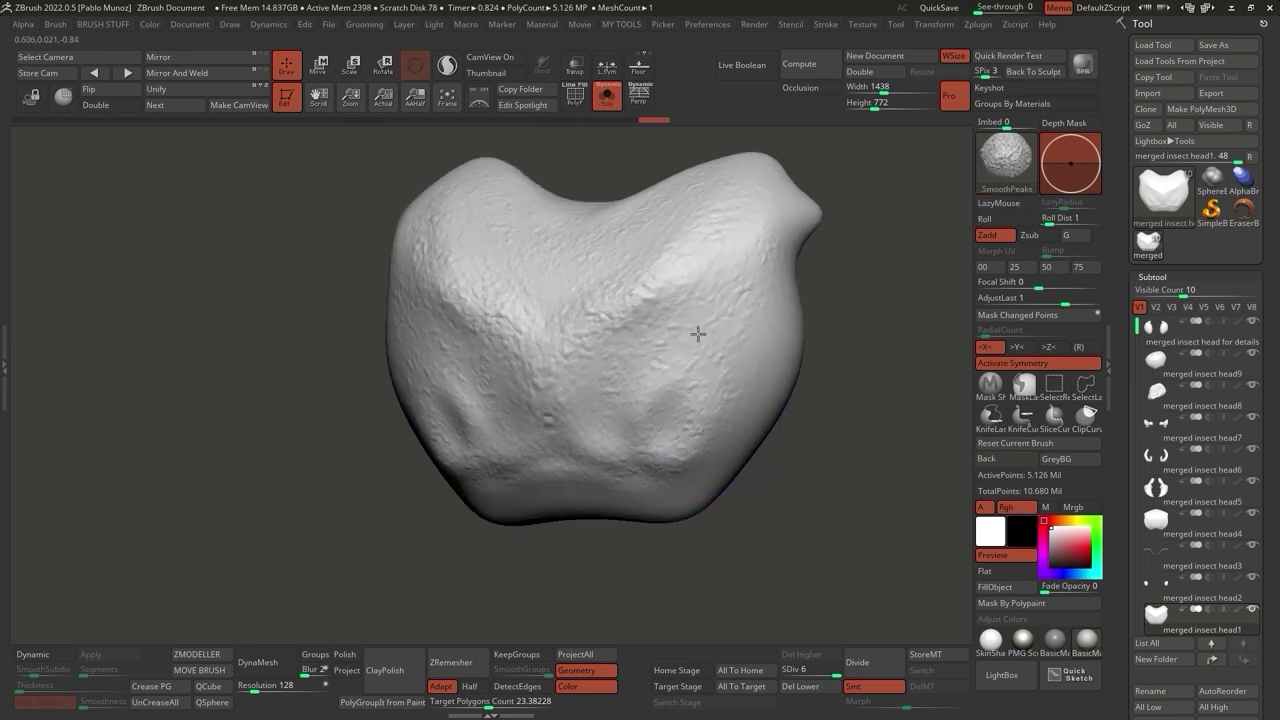
{"action": "mouse_move", "coordinate": [719, 277]}
{"action": "right_mouse_down", "text": "shift"}
{"action": "mouse_move", "coordinate": [834, 311]}
{"action": "mouse_move", "coordinate": [629, 251]}
{"action": "right_mouse_up", "text": "shift"}
{"action": "key", "text": "1"}
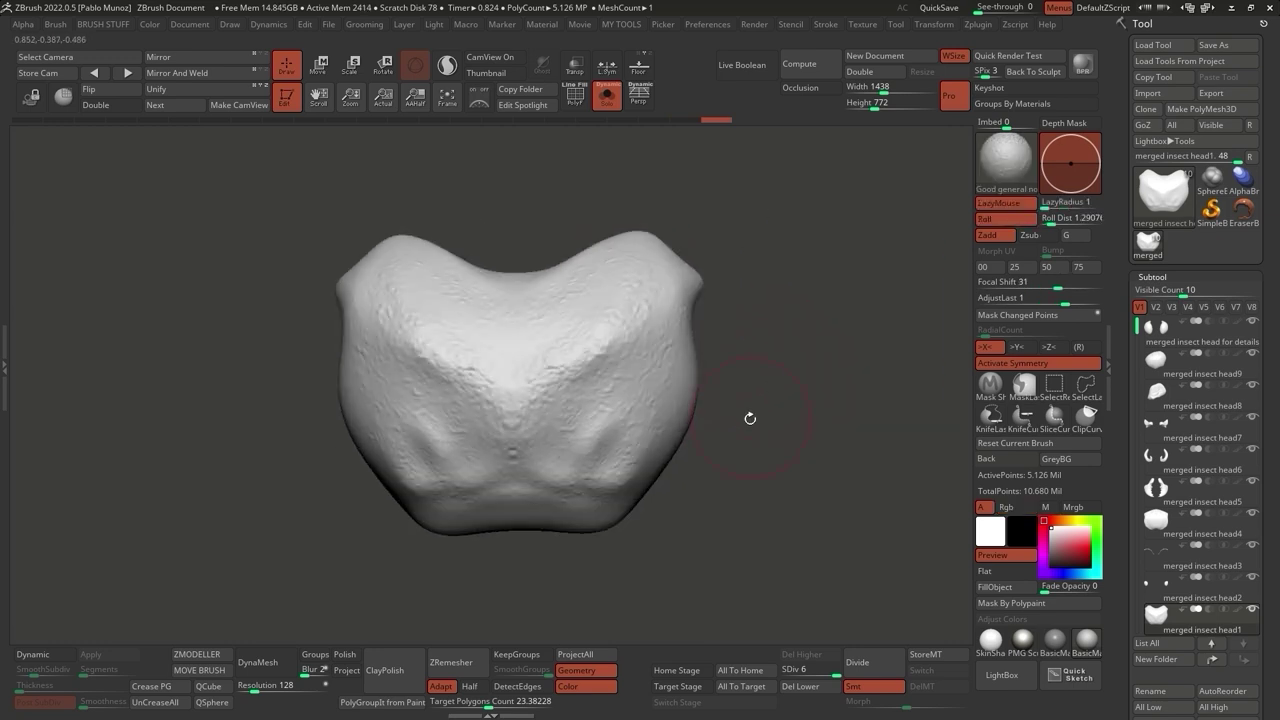
{"action": "key", "text": "shift"}
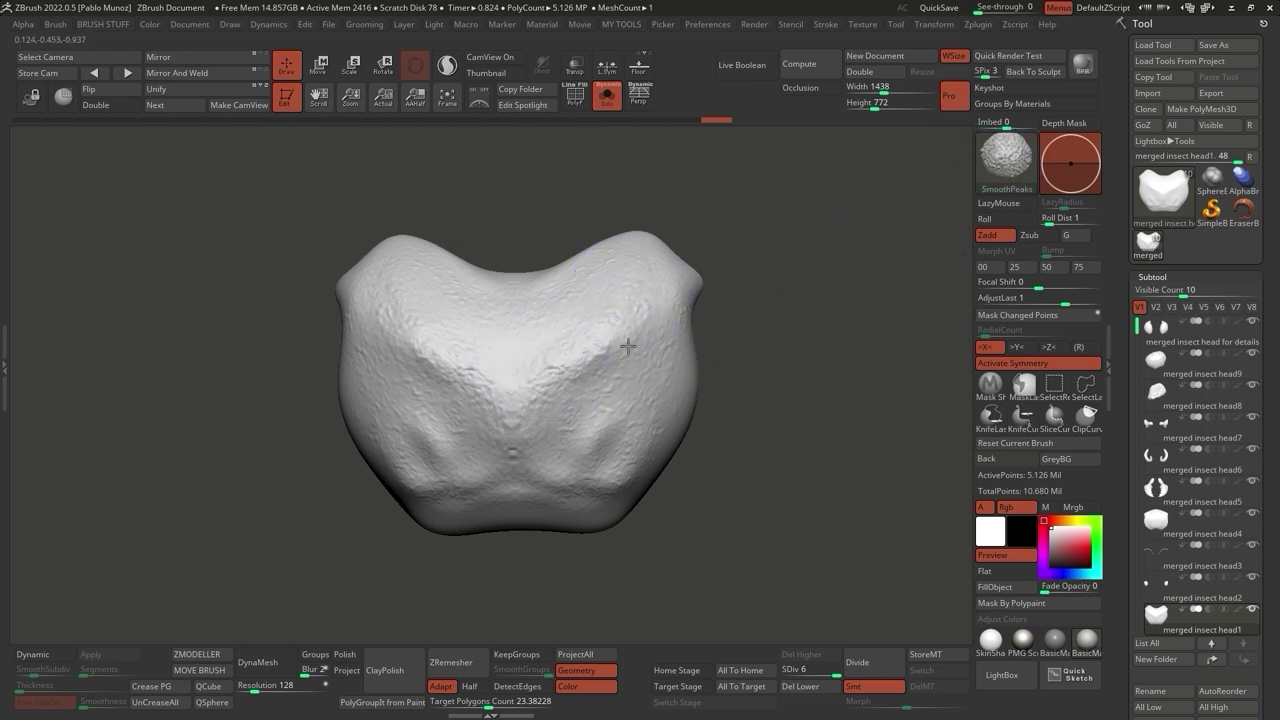
Turn off Solo mode and check the forehead noise against the whole head from the front.
{"action": "key", "text": "ctrl+shift+s"}
{"action": "mouse_move", "coordinate": [640, 400]}
{"action": "right_mouse_down"}
{"action": "mouse_move", "coordinate": [686, 434]}
{"action": "mouse_move", "coordinate": [694, 406]}
{"action": "mouse_move", "coordinate": [668, 384]}
{"action": "right_mouse_up"}
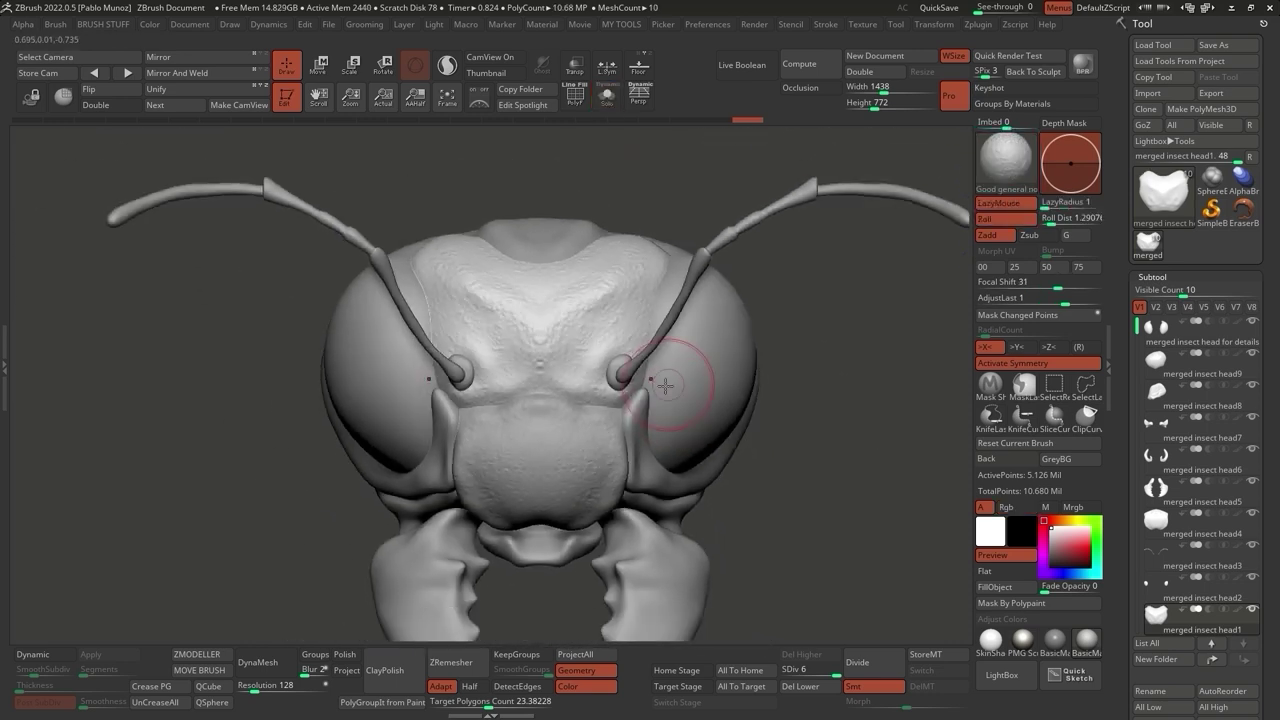
{"action": "right_click_drag", "start_coordinate": [789, 456], "coordinate": [791, 440], "text": "alt"}
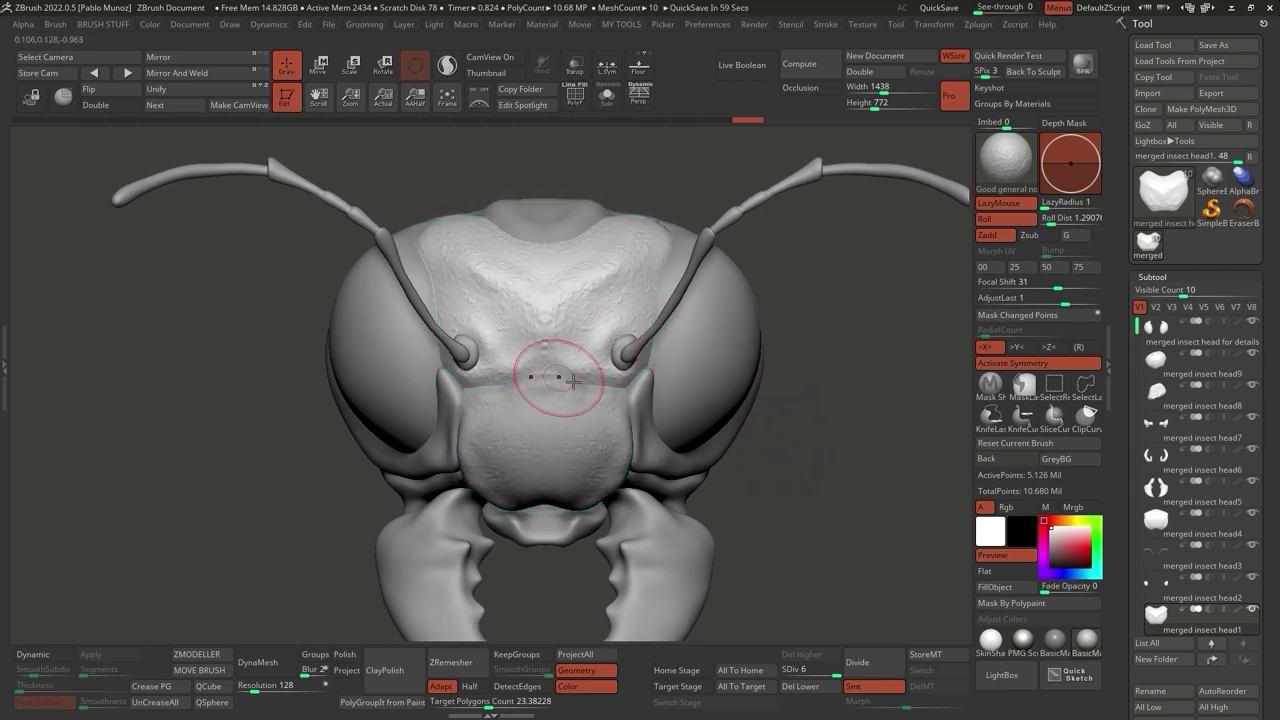
{"action": "right_click_drag", "start_coordinate": [749, 457], "coordinate": [733, 441]}
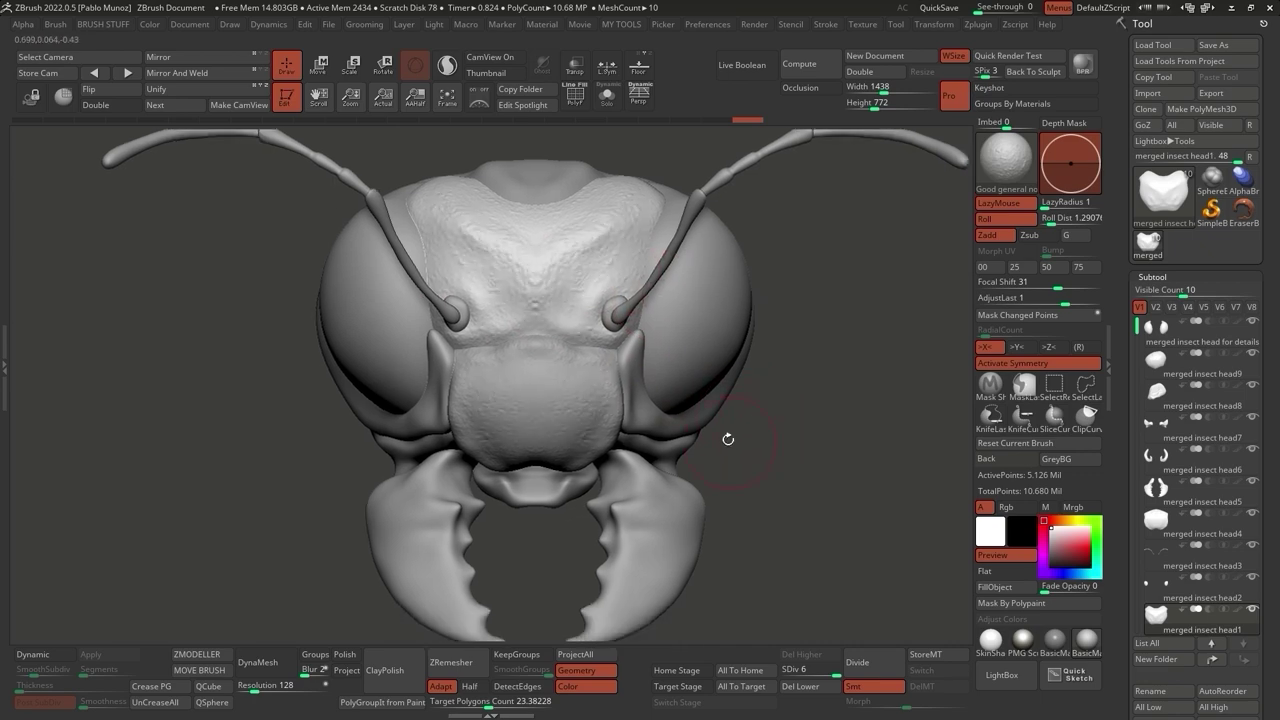
{"action": "right_click_drag", "start_coordinate": [655, 402], "coordinate": [650, 385]}
Load the Uneven surface noise brush and make the mandibles subtool merged insect head5 active.
{"action": "left_click", "coordinate": [1005, 675]}
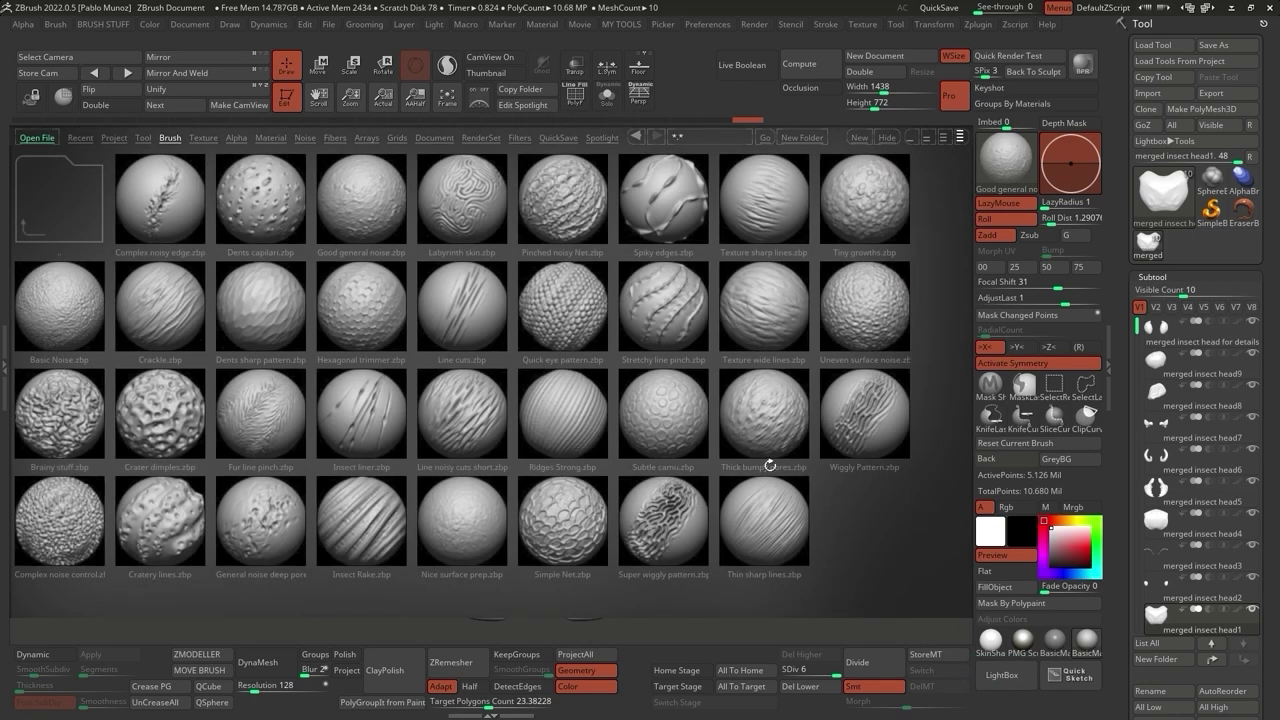
{"action": "double_click", "coordinate": [865, 303]}
{"action": "left_click", "coordinate": [665, 470], "text": "alt"}
{"action": "right_click_drag", "start_coordinate": [665, 470], "coordinate": [770, 432], "text": "ctrl"}
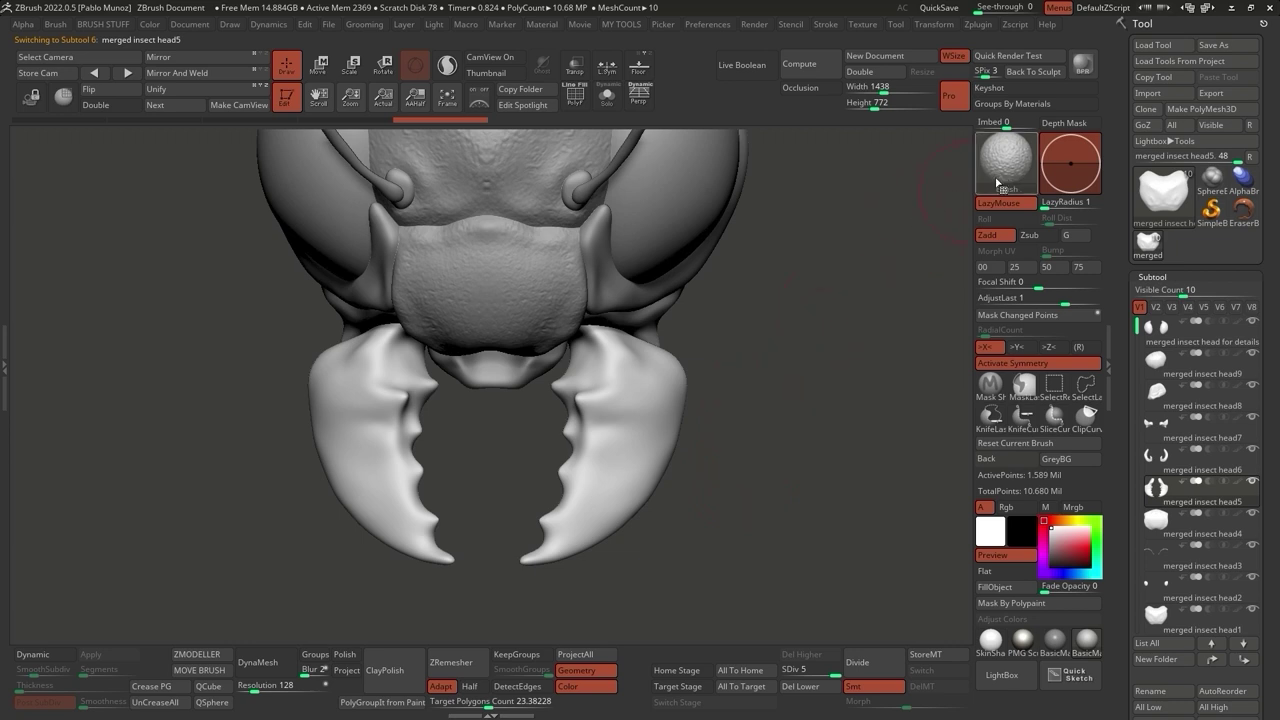
Try symmetrical Uneven surface noise strokes along the mandibles with a smaller brush and undo them.
{"action": "right_click", "coordinate": [714, 373]}
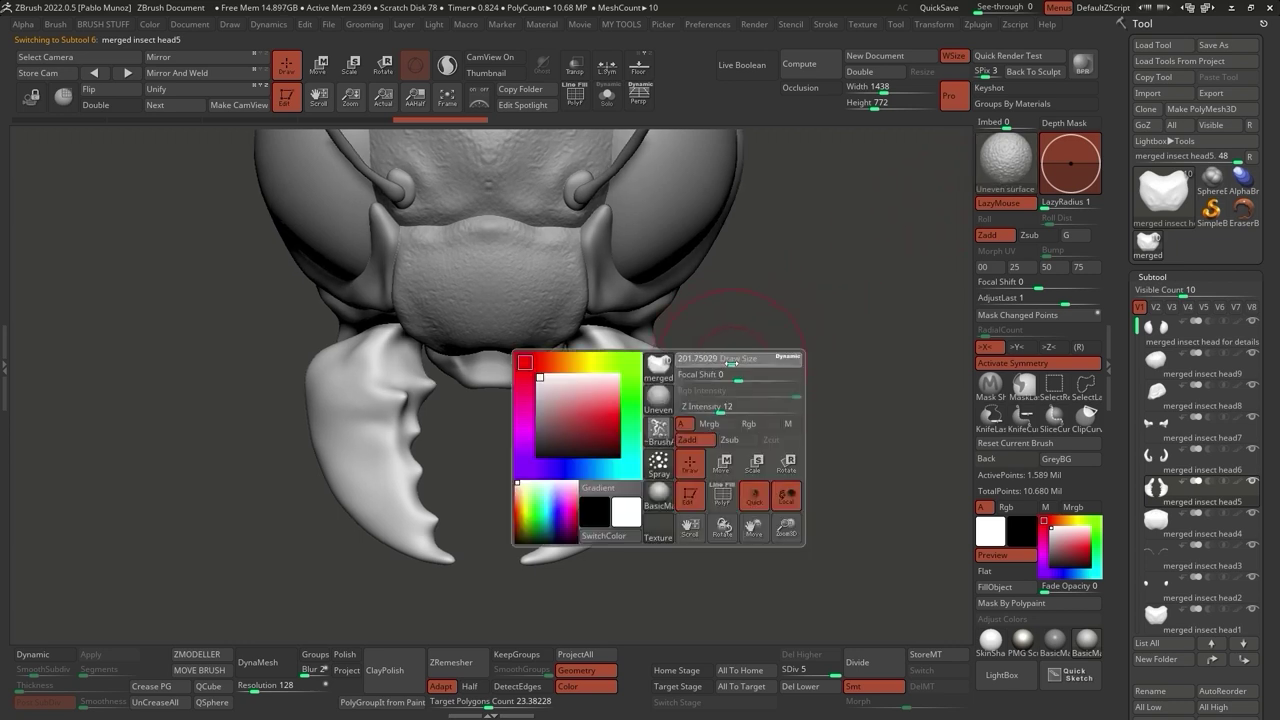
{"action": "right_click_drag", "start_coordinate": [714, 373], "coordinate": [608, 371], "text": "ctrl"}
{"action": "left_click_drag", "start_coordinate": [608, 371], "coordinate": [627, 414]}
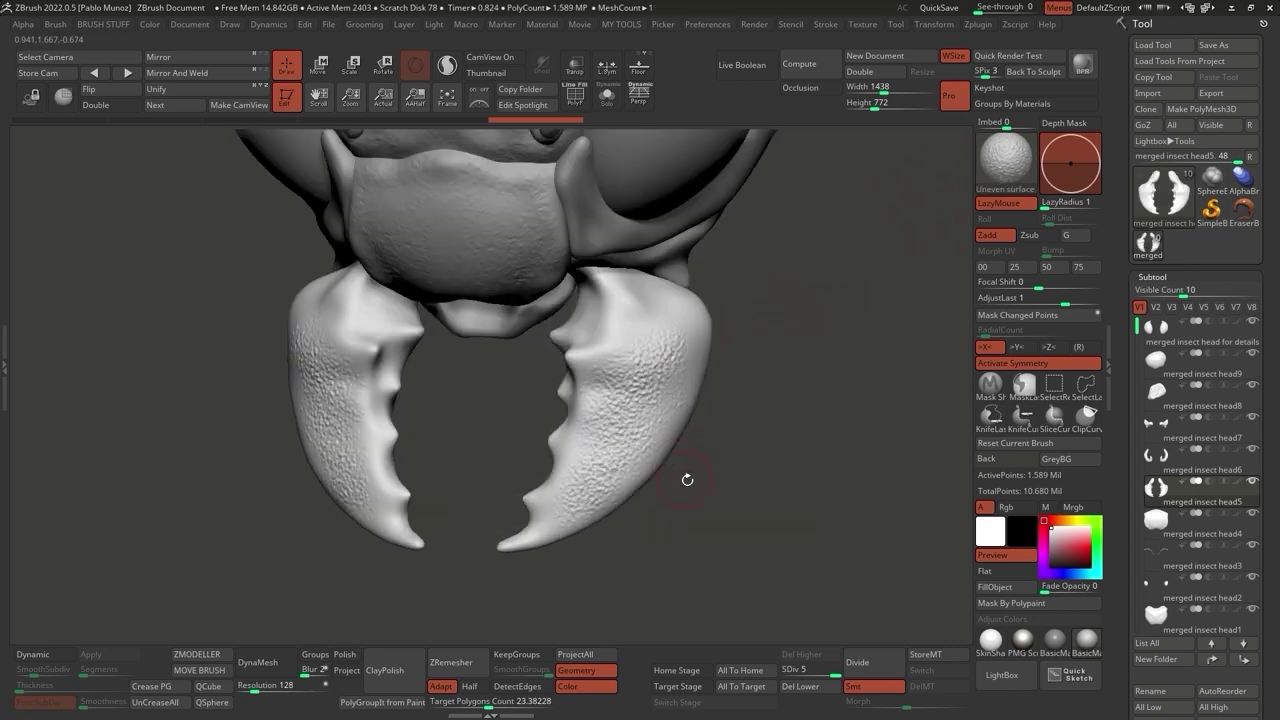
{"action": "mouse_move", "coordinate": [628, 469]}
{"action": "left_mouse_down"}
{"action": "mouse_move", "coordinate": [634, 386]}
{"action": "mouse_move", "coordinate": [677, 381]}
{"action": "mouse_move", "coordinate": [643, 419]}
{"action": "mouse_move", "coordinate": [655, 336]}
{"action": "left_mouse_up"}
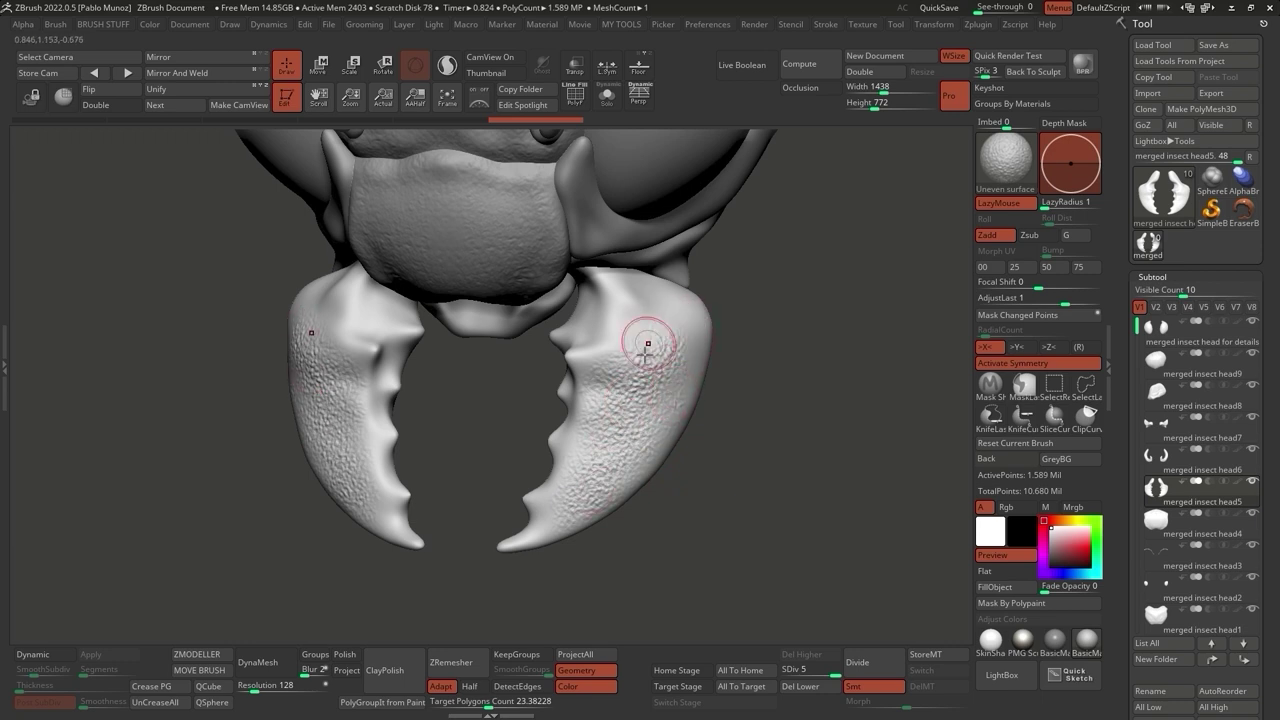
{"action": "key", "text": "ctrl+z"}
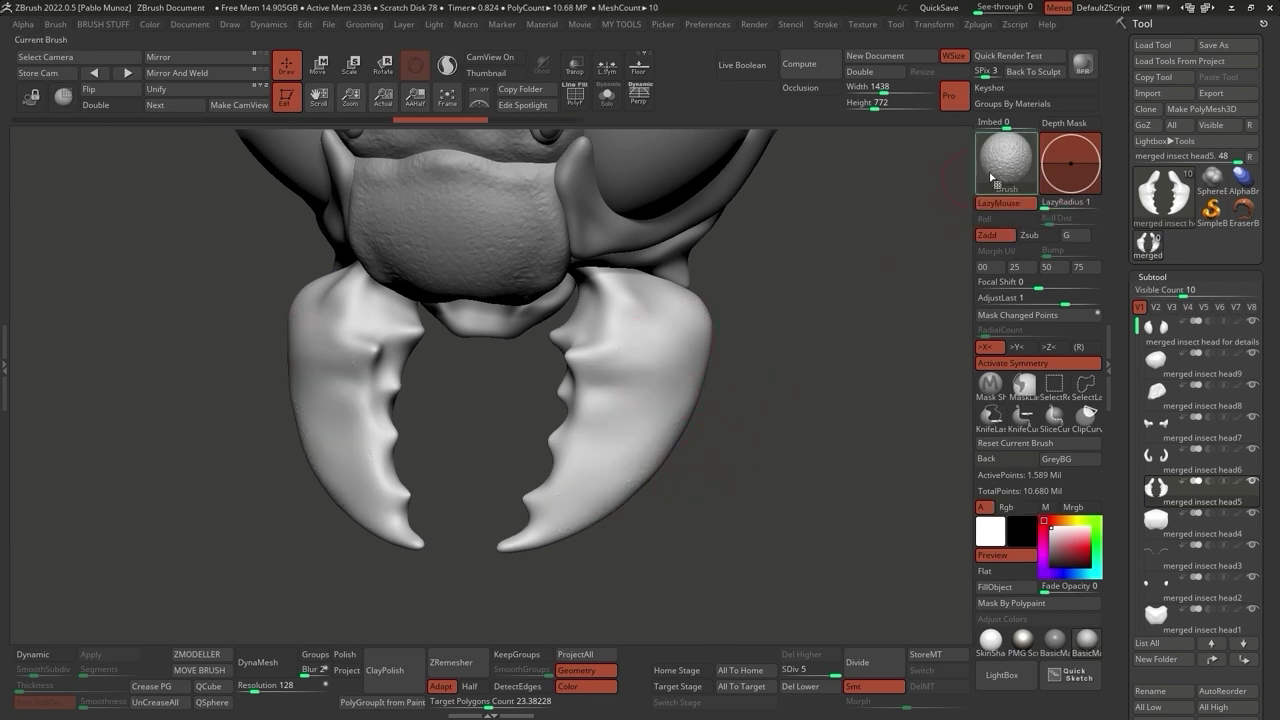
Make the forehead subtool merged insect head1 active and enlarge the Uneven surface noise brush for broad strokes.
{"action": "mouse_move", "coordinate": [792, 385]}
{"action": "left_mouse_down"}
{"action": "mouse_move", "coordinate": [780, 400]}
{"action": "mouse_move", "coordinate": [766, 350]}
{"action": "left_mouse_up"}
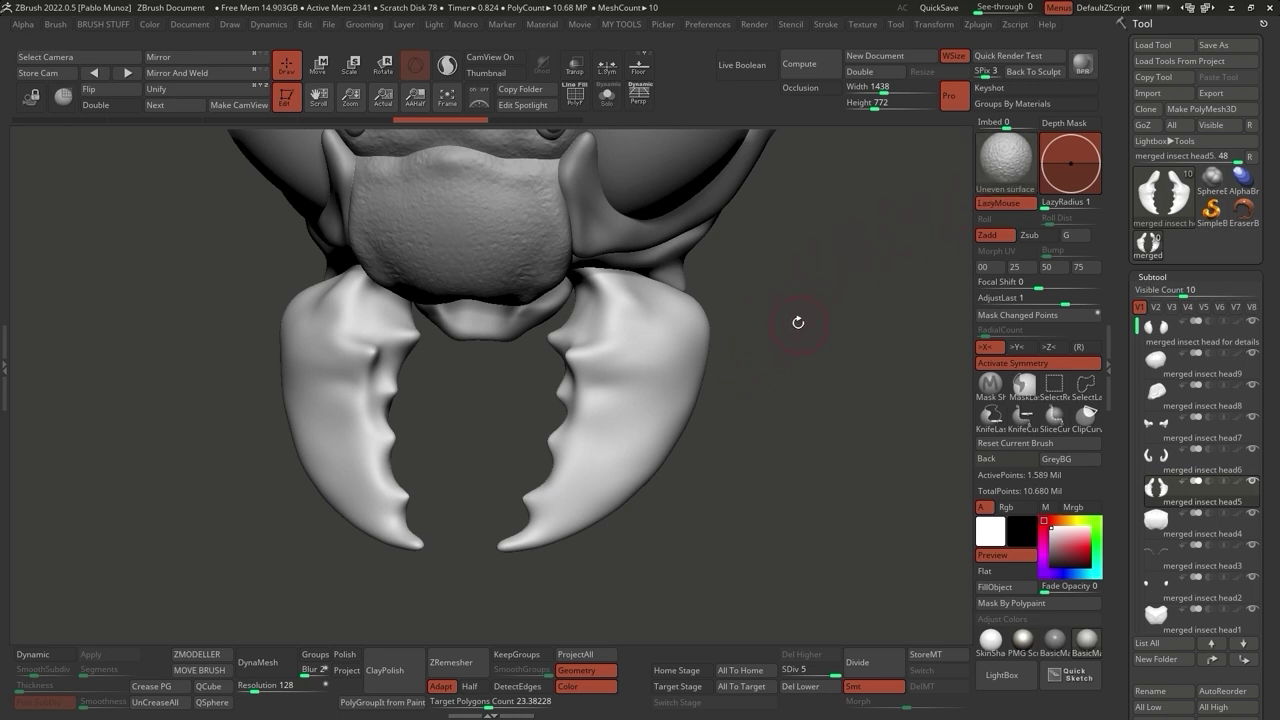
{"action": "key", "text": "space"}
{"action": "mouse_move", "coordinate": [800, 287]}
{"action": "left_mouse_down"}
{"action": "mouse_move", "coordinate": [828, 288]}
{"action": "mouse_move", "coordinate": [760, 414]}
{"action": "mouse_move", "coordinate": [640, 380]}
{"action": "mouse_move", "coordinate": [680, 218]}
{"action": "left_mouse_up"}
{"action": "left_click", "coordinate": [644, 369], "text": "alt"}
{"action": "mouse_move", "coordinate": [619, 381]}
{"action": "left_mouse_down"}
{"action": "mouse_move", "coordinate": [614, 229]}
{"action": "mouse_move", "coordinate": [560, 268]}
{"action": "left_mouse_up"}
{"action": "key", "text": "space"}
{"action": "left_click_drag", "start_coordinate": [829, 371], "coordinate": [790, 388]}
{"action": "key", "text": "space"}
{"action": "left_click_drag", "start_coordinate": [610, 286], "coordinate": [657, 286]}
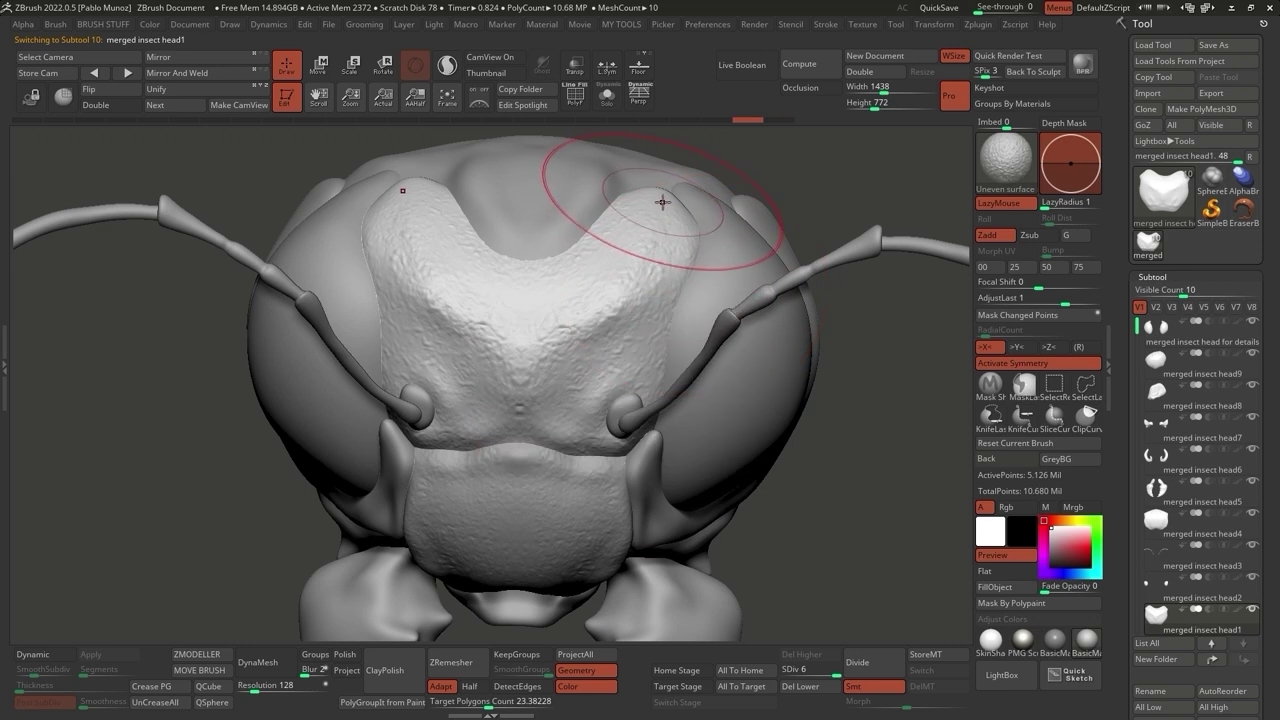
Add broad symmetrical Uneven surface noise strokes over the forehead, undoing and restoring them to compare the effect.
{"action": "left_click_drag", "start_coordinate": [662, 202], "coordinate": [556, 522]}
{"action": "mouse_move", "coordinate": [645, 508]}
{"action": "left_mouse_down"}
{"action": "mouse_move", "coordinate": [646, 295]}
{"action": "mouse_move", "coordinate": [616, 348]}
{"action": "mouse_move", "coordinate": [612, 478]}
{"action": "mouse_move", "coordinate": [542, 410]}
{"action": "mouse_move", "coordinate": [632, 266]}
{"action": "mouse_move", "coordinate": [521, 391]}
{"action": "mouse_move", "coordinate": [608, 440]}
{"action": "left_mouse_up"}
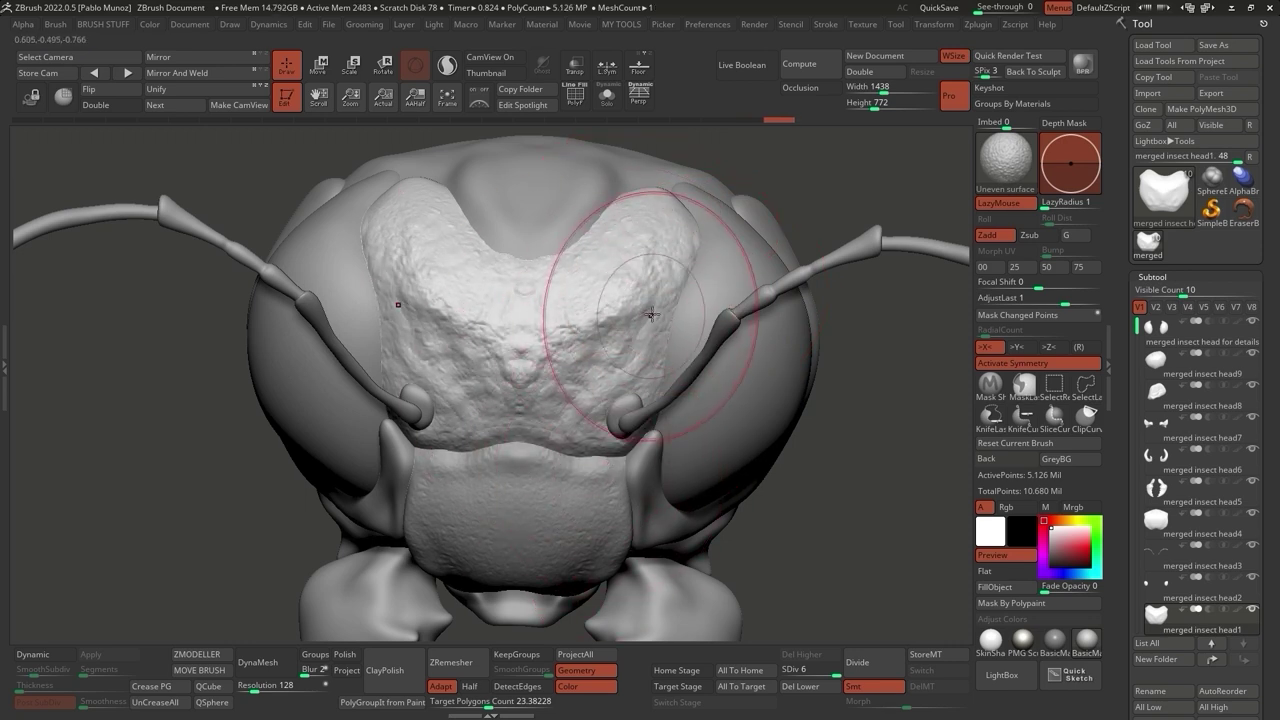
{"action": "key", "text": "ctrl+z"}
{"action": "key", "text": "ctrl+shift+z"}
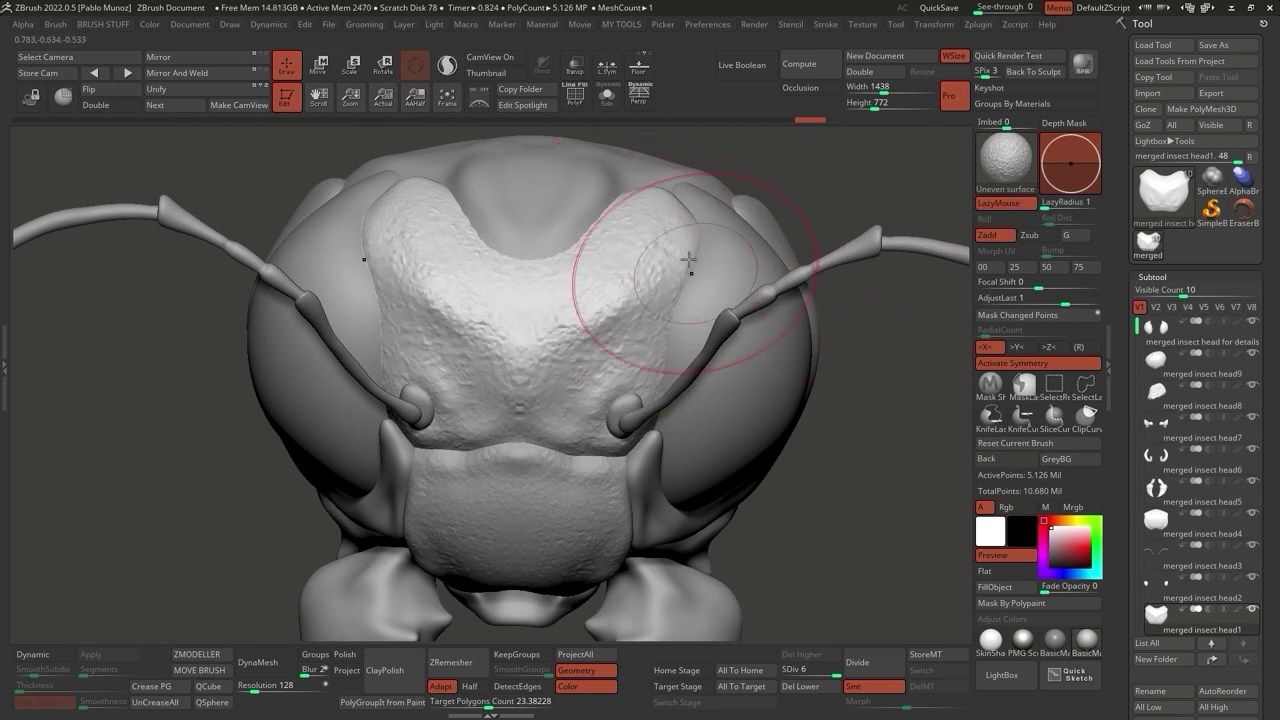
{"action": "right_click_drag", "start_coordinate": [571, 286], "coordinate": [572, 361]}
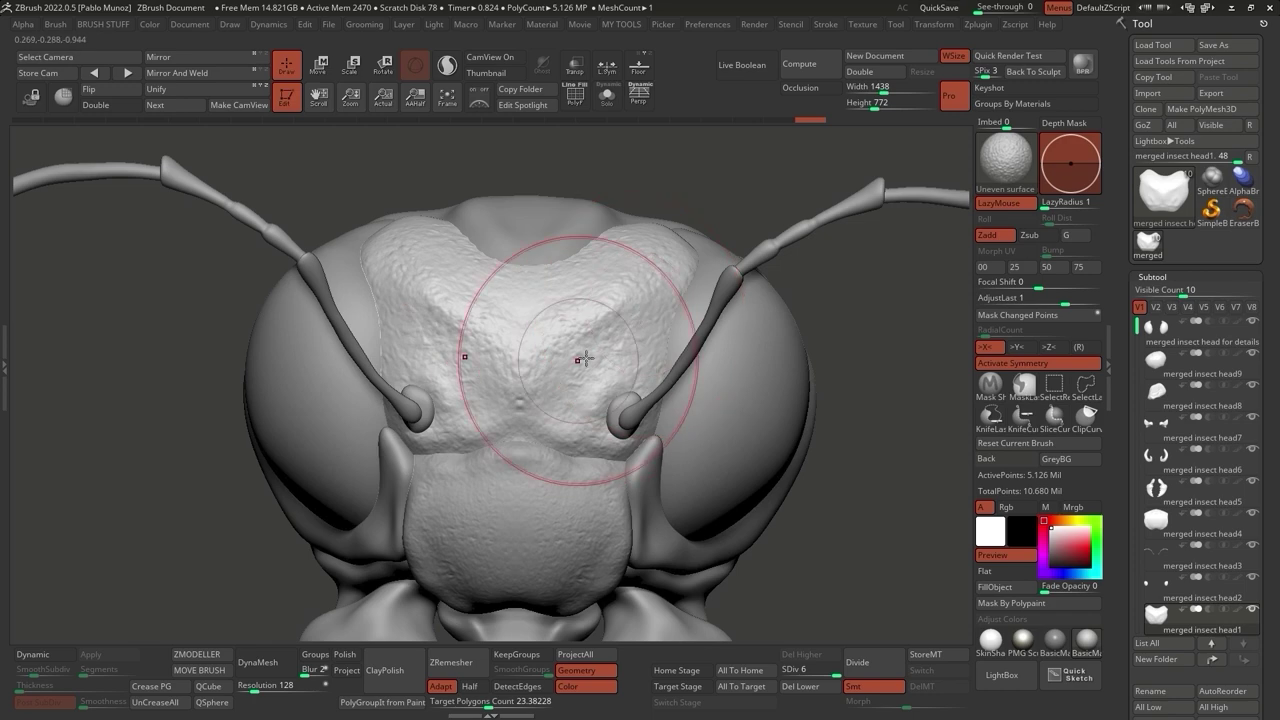
{"action": "mouse_move", "coordinate": [654, 297]}
{"action": "right_mouse_down"}
{"action": "mouse_move", "coordinate": [650, 240]}
{"action": "mouse_move", "coordinate": [668, 300]}
{"action": "right_mouse_up"}
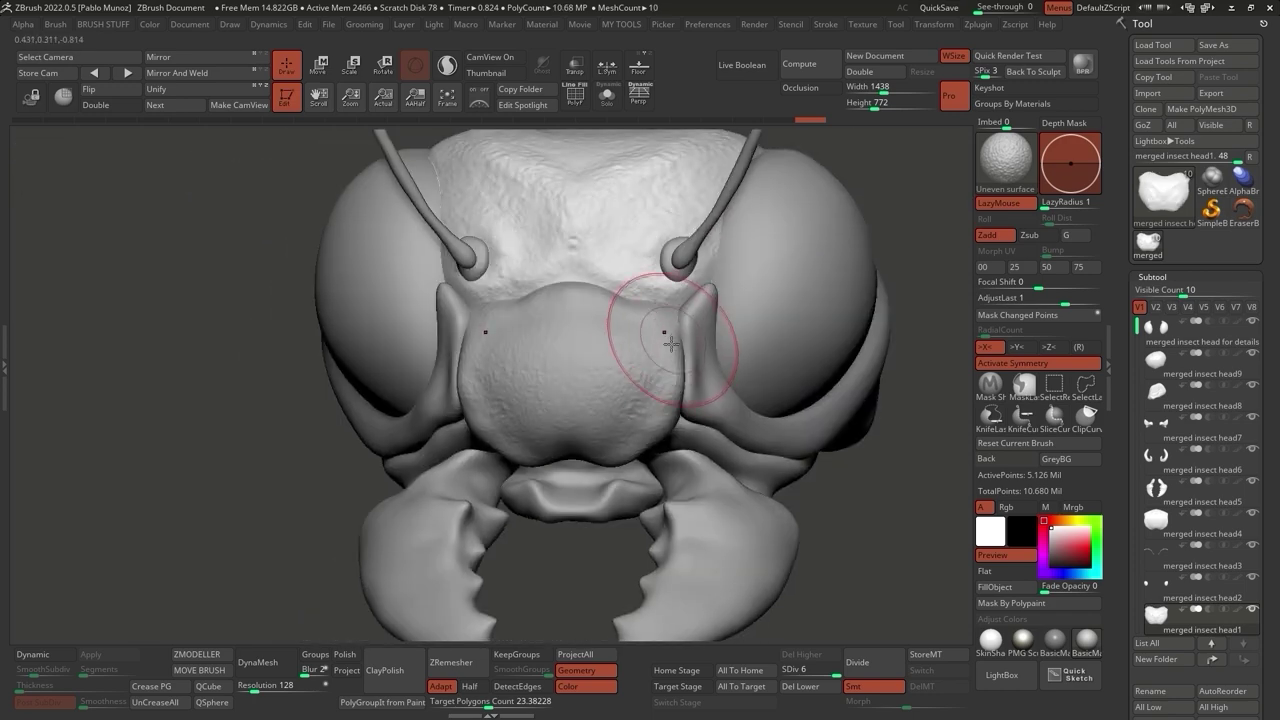
Make the face plate merged insect head4 active, add Uneven surface noise and soften it with SmoothPeaks.
{"action": "left_click", "coordinate": [657, 304], "text": "alt"}
{"action": "mouse_move", "coordinate": [678, 432]}
{"action": "left_mouse_down", "text": "shift"}
{"action": "mouse_move", "coordinate": [657, 343]}
{"action": "mouse_move", "coordinate": [521, 349]}
{"action": "left_mouse_up", "text": "shift"}
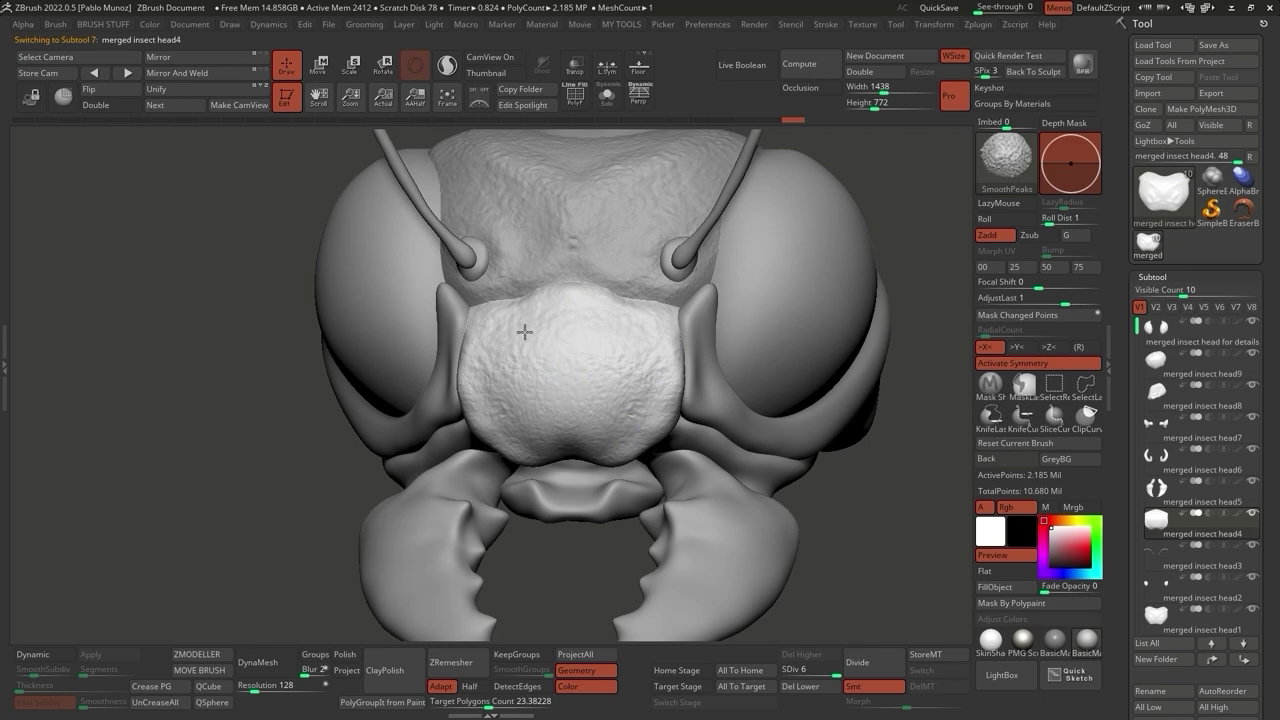
Add Uneven surface noise to the plates around the eyes, merged insect head6, and soften it with SmoothPeaks.
{"action": "mouse_move", "coordinate": [686, 471]}
{"action": "right_mouse_down"}
{"action": "mouse_move", "coordinate": [560, 400]}
{"action": "mouse_move", "coordinate": [691, 401]}
{"action": "right_mouse_up"}
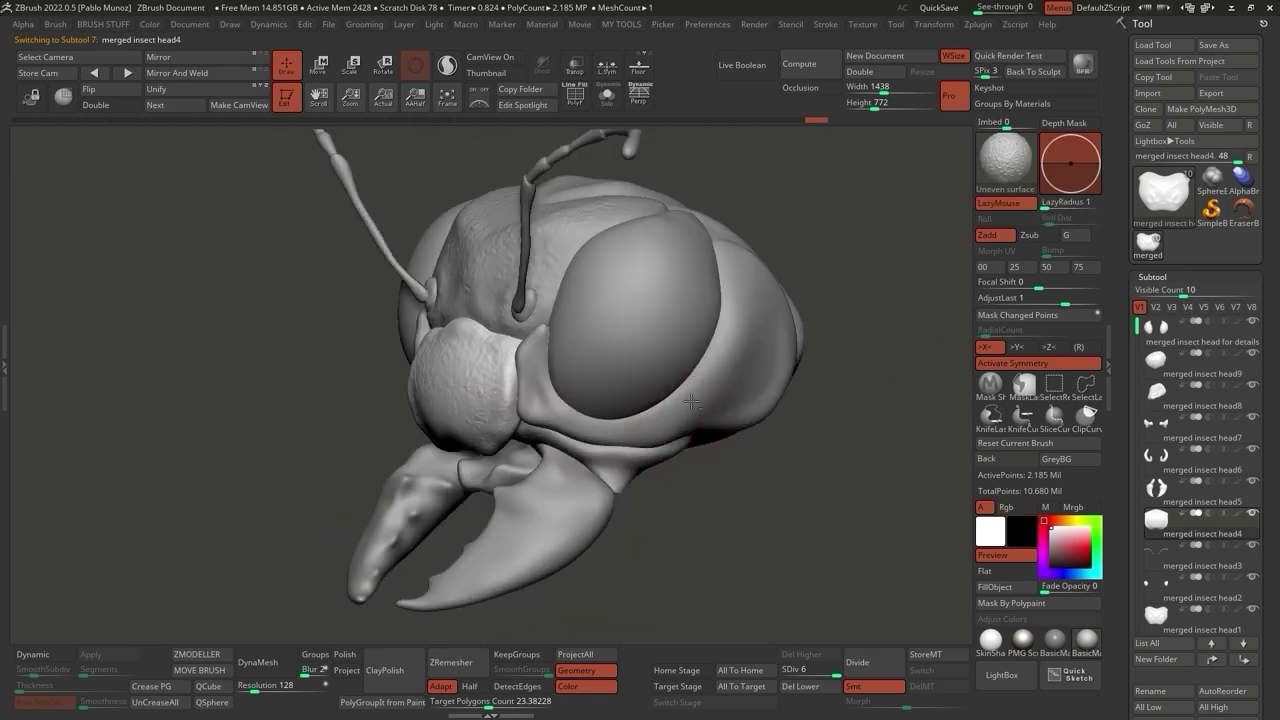
{"action": "left_click", "coordinate": [748, 316], "text": "alt"}
{"action": "key", "text": "shift"}
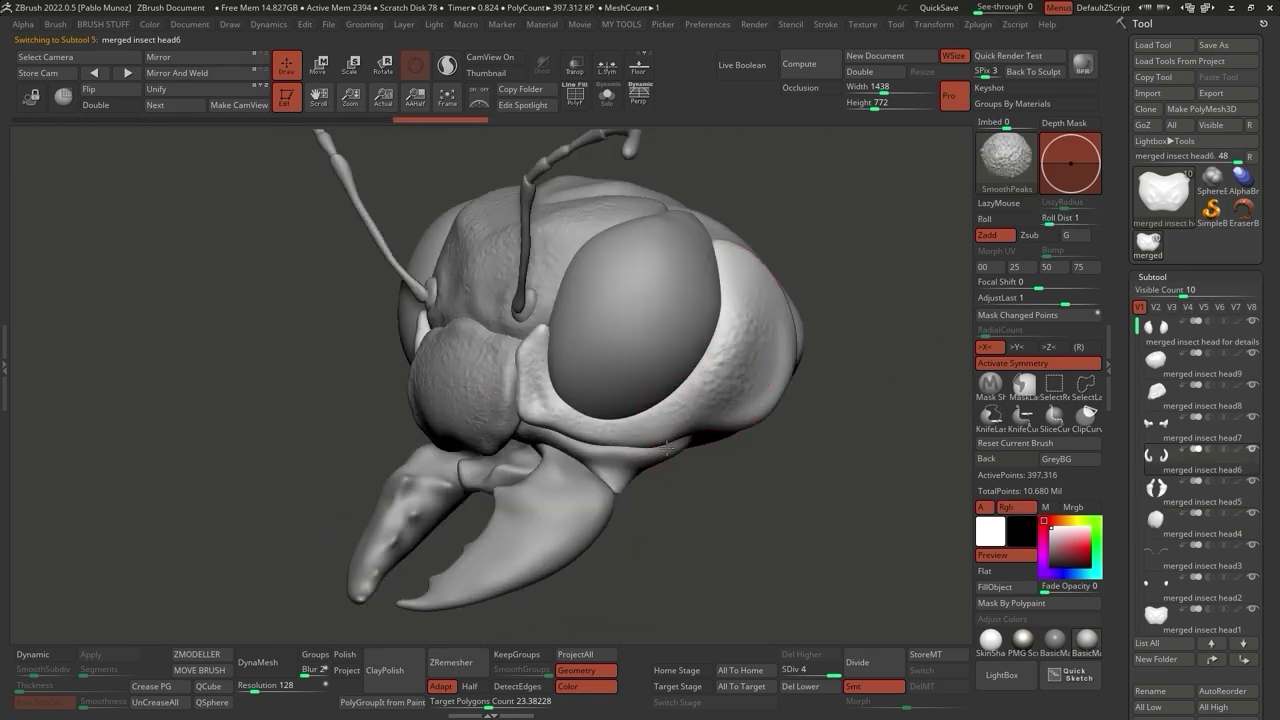
{"action": "left_click_drag", "start_coordinate": [751, 312], "coordinate": [748, 318], "text": "shift"}
{"action": "left_click_drag", "start_coordinate": [637, 430], "coordinate": [671, 415], "text": "shift"}
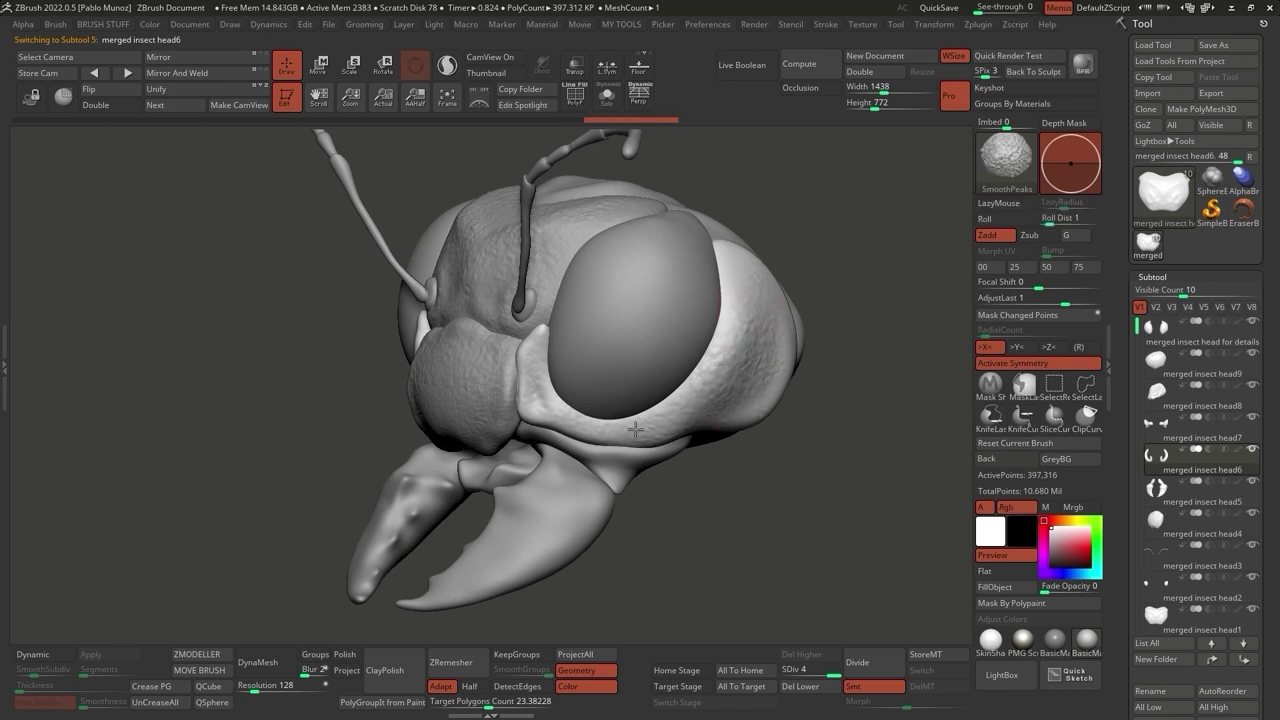
Check the noise on the whole head from the front and load the Basic Noise brush.
{"action": "right_click_drag", "start_coordinate": [768, 316], "coordinate": [610, 414]}
{"action": "right_click_drag", "start_coordinate": [581, 371], "coordinate": [720, 457], "text": "shift"}
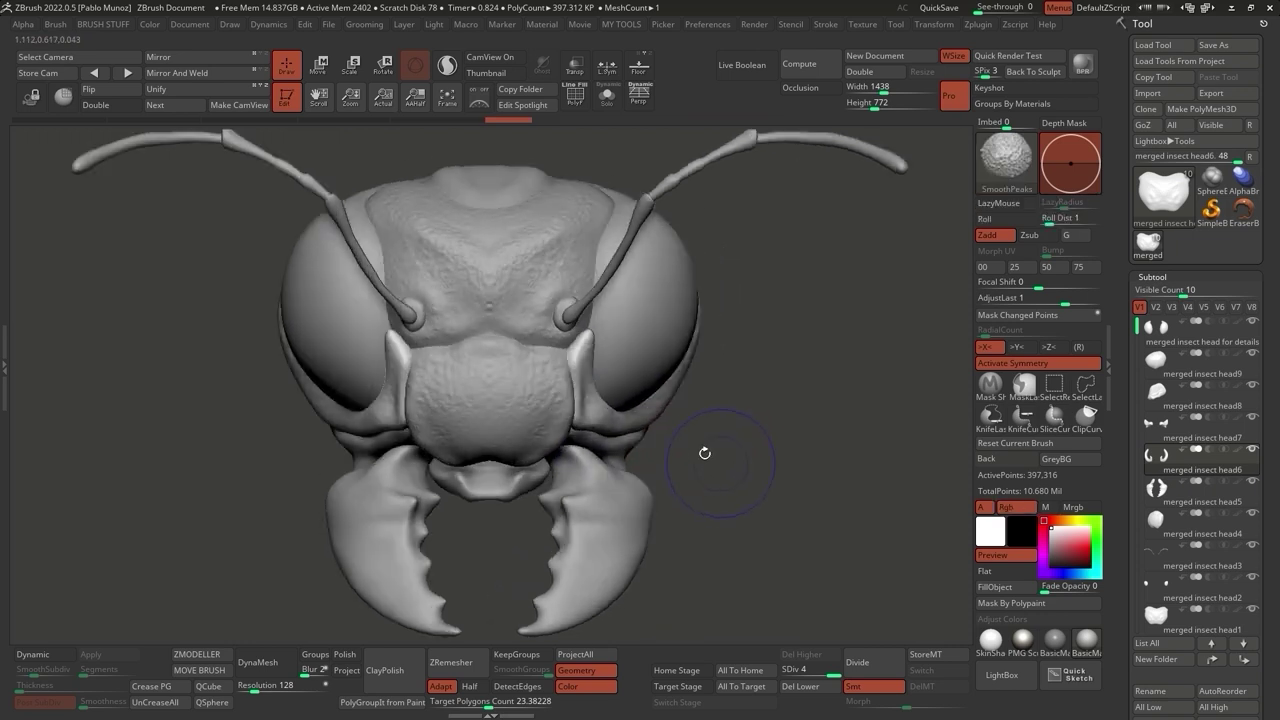
{"action": "right_click_drag", "start_coordinate": [586, 371], "coordinate": [682, 441]}
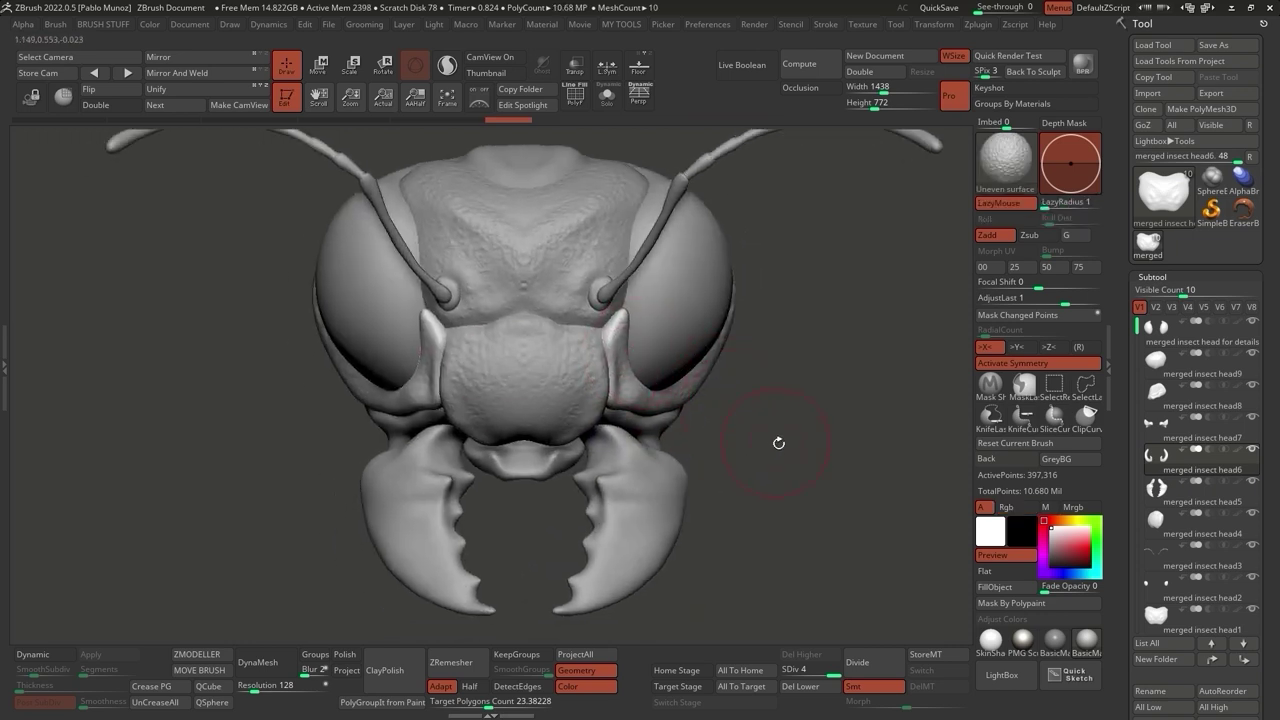
{"action": "right_click_drag", "start_coordinate": [777, 442], "coordinate": [628, 428], "text": "shift"}
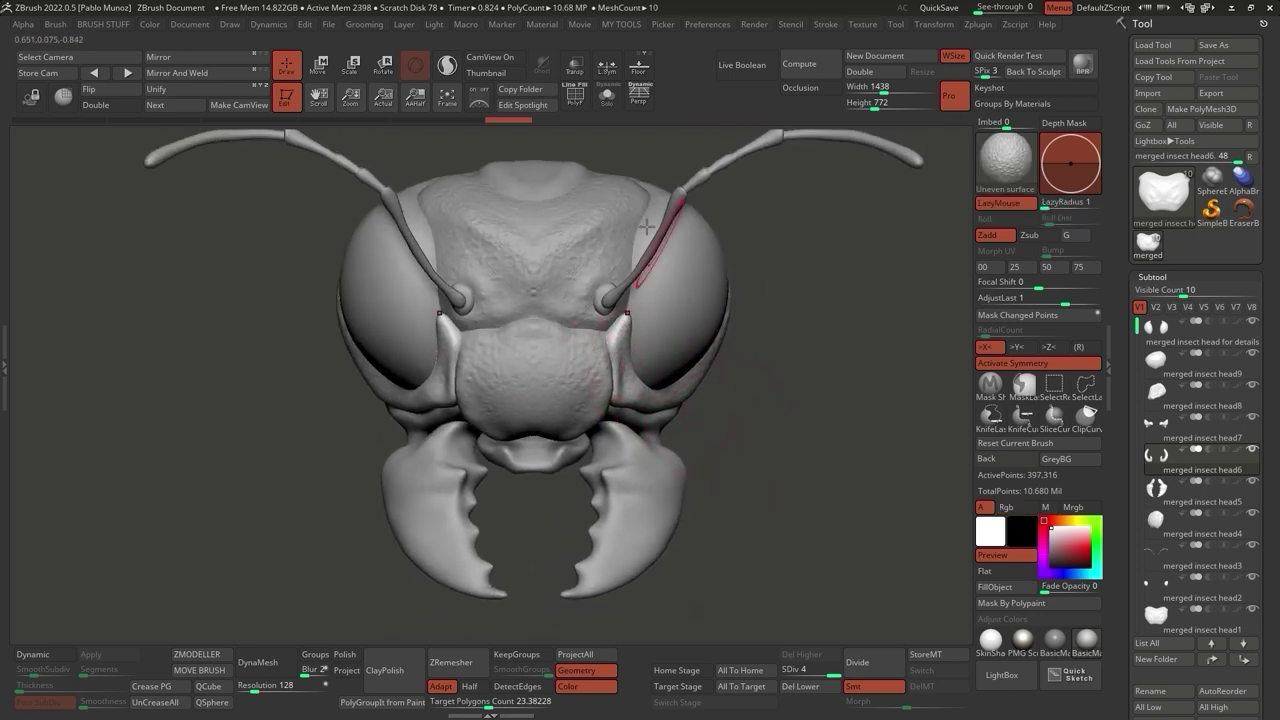
{"action": "right_click_drag", "start_coordinate": [600, 255], "coordinate": [581, 484]}
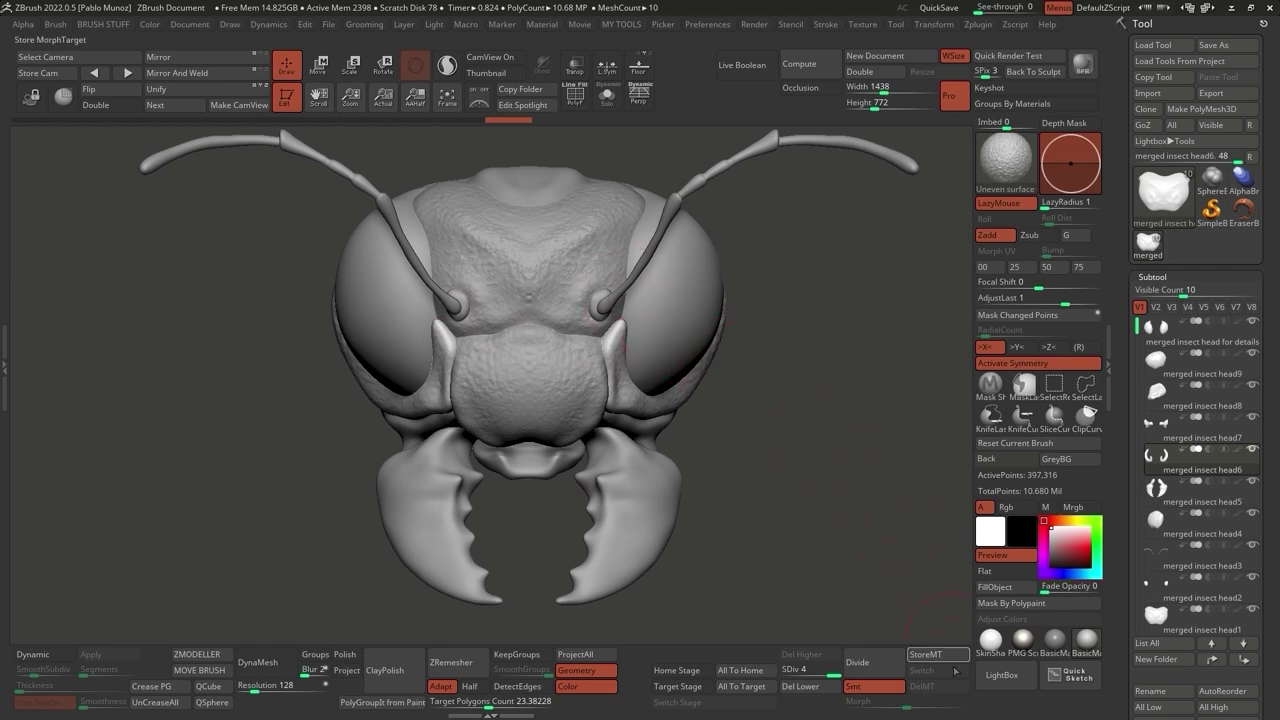
{"action": "left_click", "coordinate": [1000, 677]}
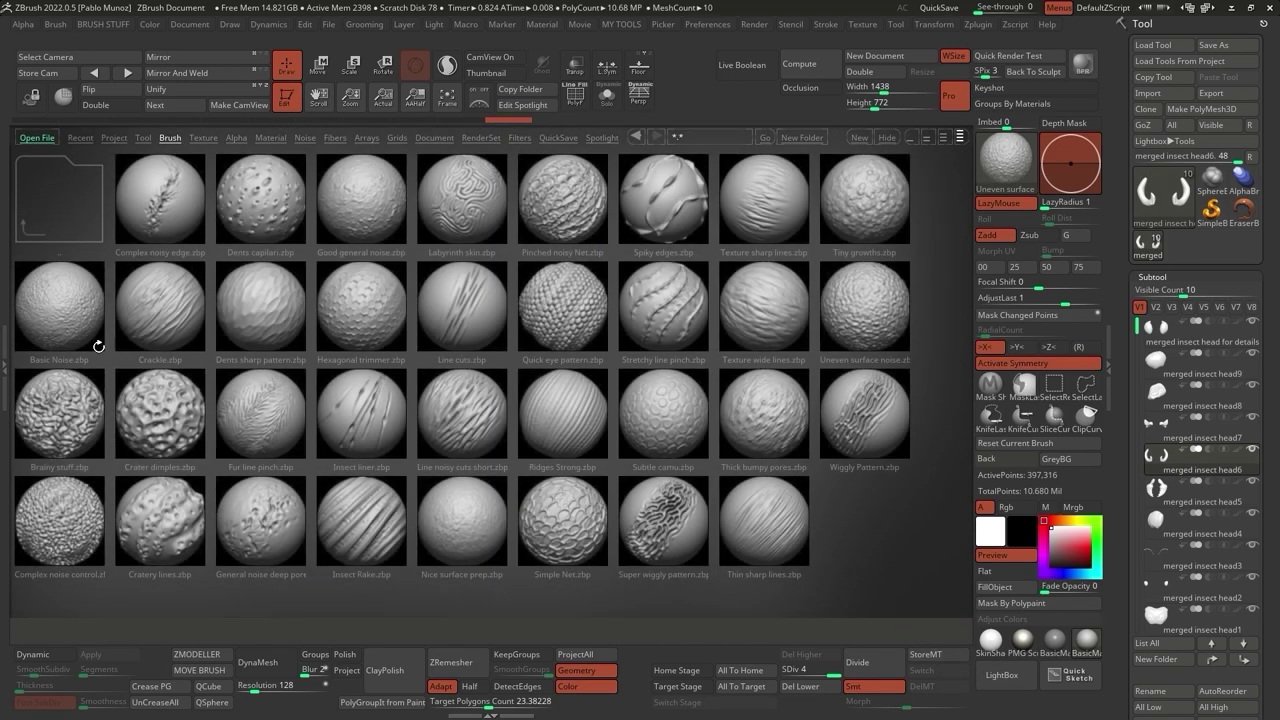
{"action": "double_click", "coordinate": [70, 314]}
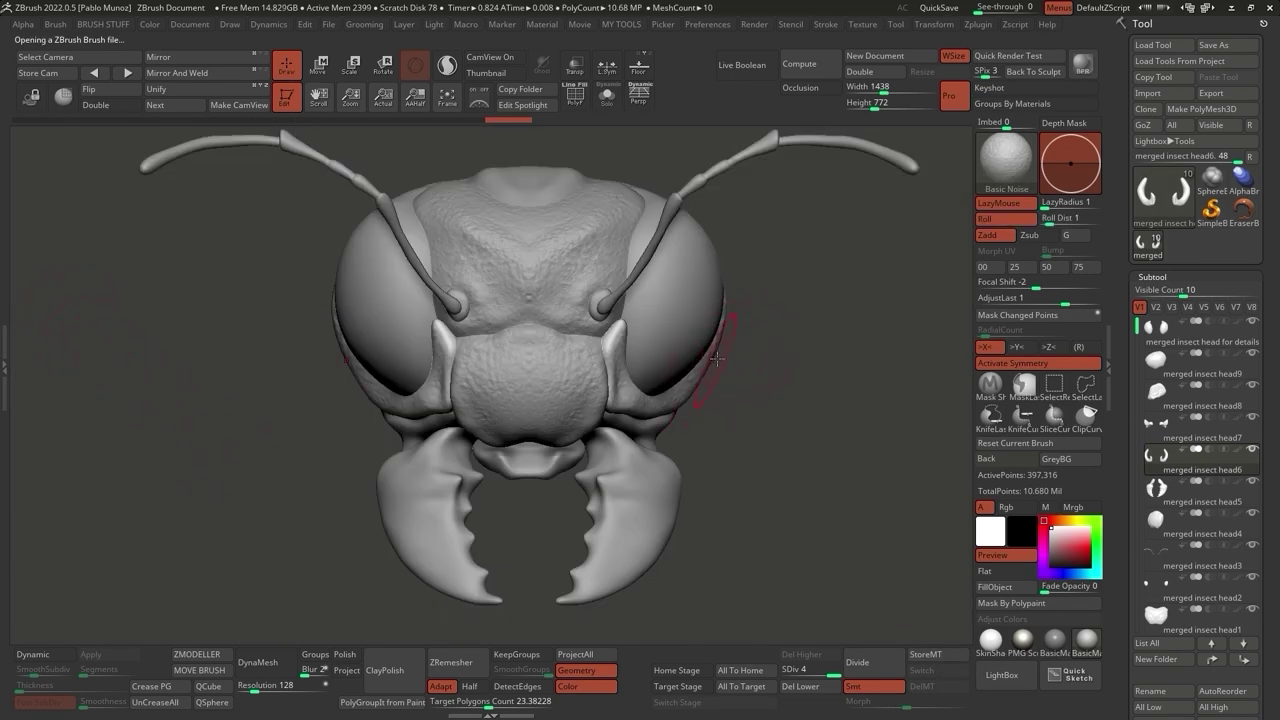
Make the mandibles merged insect head5 active, cover them with fine Basic Noise strokes and soften the upper part with SmoothPeaks.
{"action": "right_click_drag", "start_coordinate": [730, 376], "coordinate": [662, 417]}
{"action": "left_click", "coordinate": [690, 403], "text": "alt"}
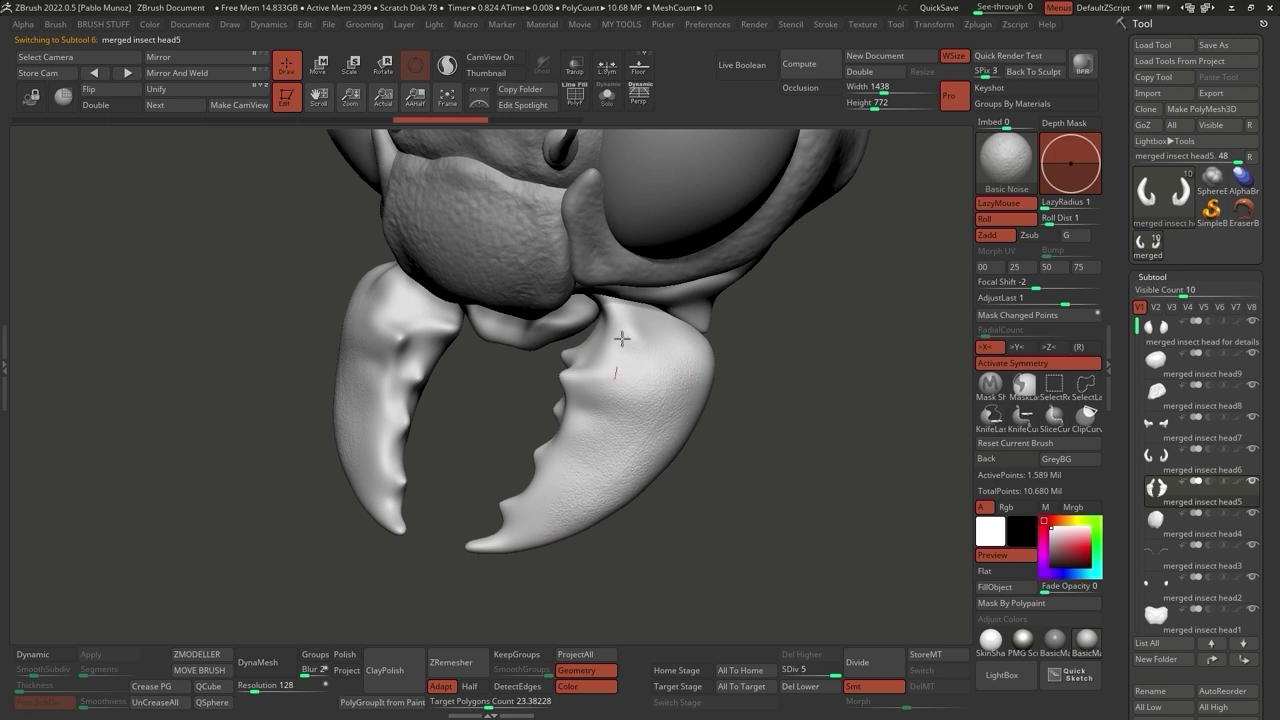
{"action": "left_click_drag", "start_coordinate": [643, 341], "coordinate": [657, 366]}
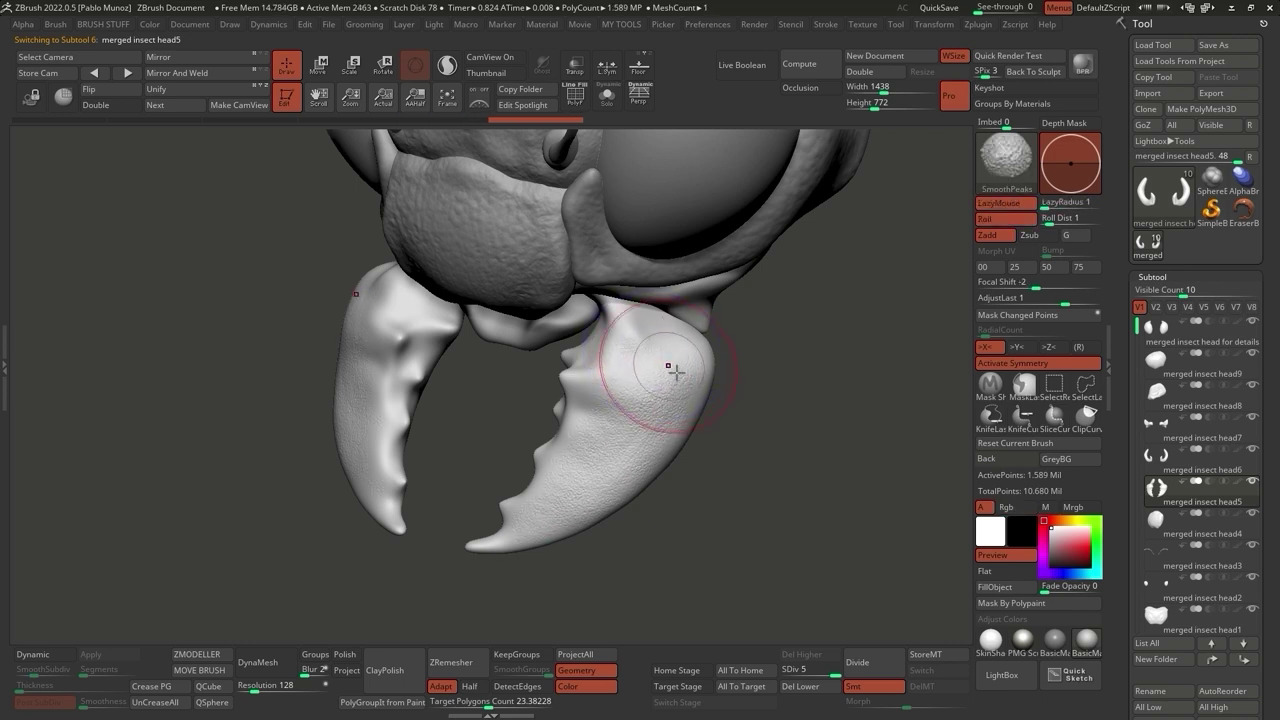
{"action": "key", "text": "f"}
Make the plate on top of the head, merged insect head9, the active part.
{"action": "right_click_drag", "start_coordinate": [677, 443], "coordinate": [520, 410]}
{"action": "left_click", "coordinate": [740, 320], "text": "alt"}
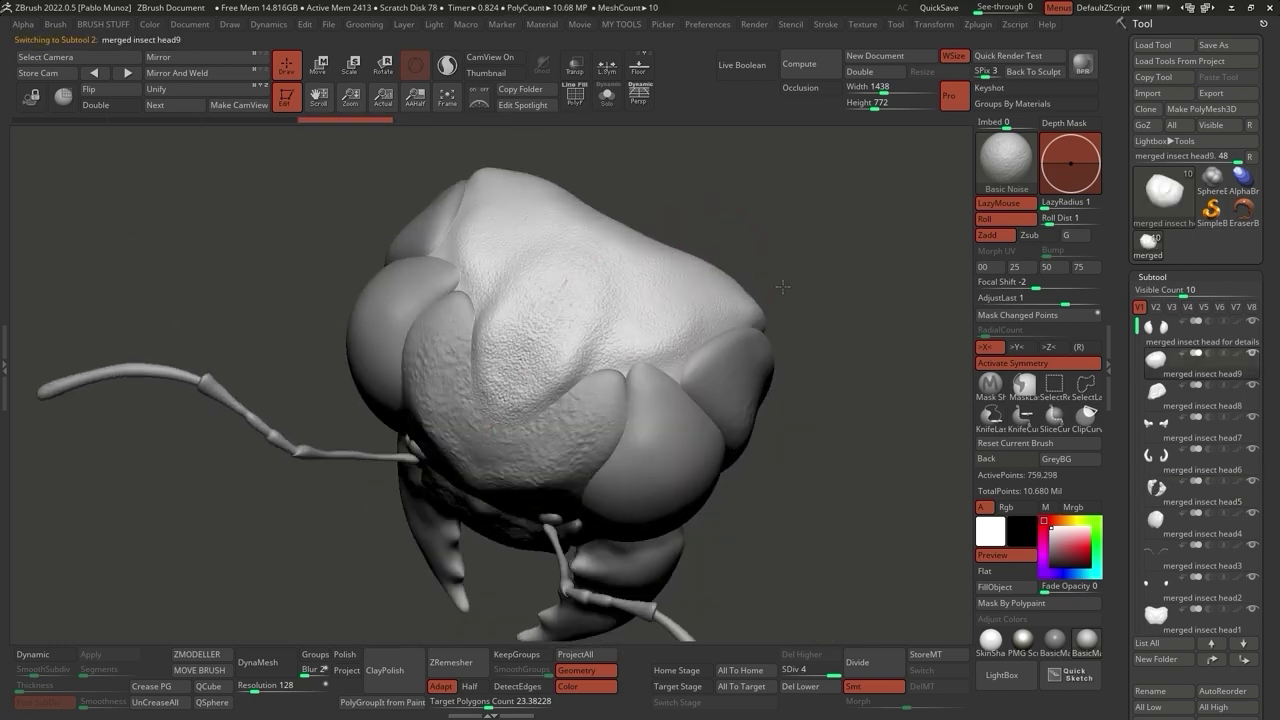
Try covering merged insect head9 with Basic Noise at subdivision level 4, and undo those strokes.
{"action": "mouse_move", "coordinate": [680, 331]}
{"action": "right_mouse_down", "text": "ctrl"}
{"action": "mouse_move", "coordinate": [640, 367]}
{"action": "mouse_move", "coordinate": [694, 349]}
{"action": "right_mouse_up", "text": "ctrl"}
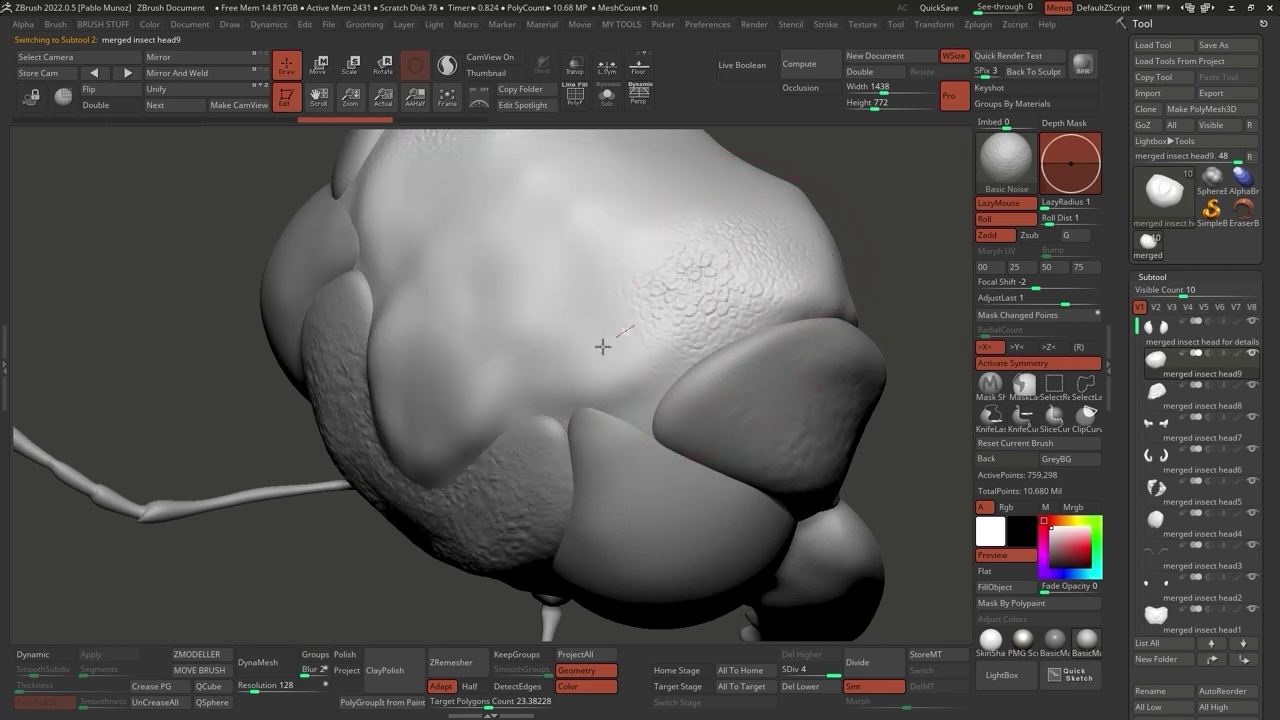
{"action": "mouse_move", "coordinate": [337, 500]}
{"action": "right_mouse_down", "text": "ctrl"}
{"action": "mouse_move", "coordinate": [629, 457]}
{"action": "mouse_move", "coordinate": [557, 528]}
{"action": "right_mouse_up", "text": "ctrl"}
{"action": "mouse_move", "coordinate": [651, 464]}
{"action": "left_mouse_down"}
{"action": "mouse_move", "coordinate": [650, 400]}
{"action": "mouse_move", "coordinate": [598, 366]}
{"action": "mouse_move", "coordinate": [532, 365]}
{"action": "mouse_move", "coordinate": [555, 414]}
{"action": "mouse_move", "coordinate": [519, 451]}
{"action": "mouse_move", "coordinate": [620, 381]}
{"action": "left_mouse_up"}
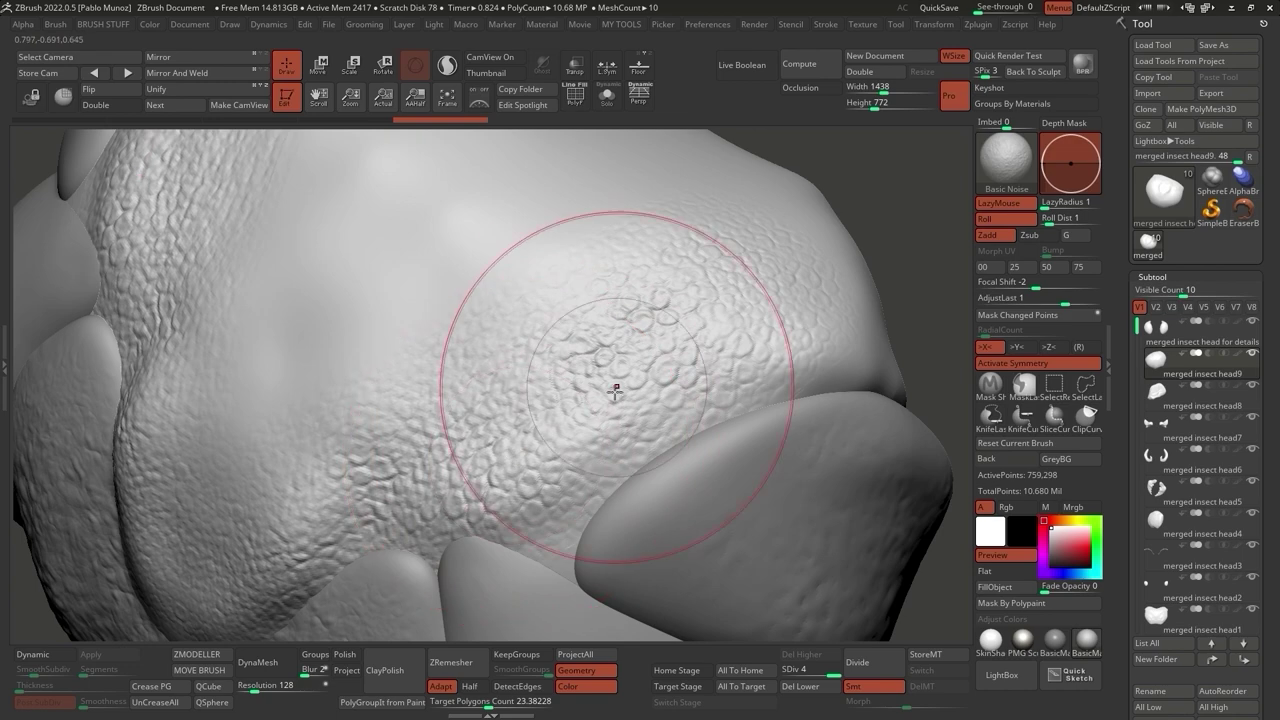
{"action": "right_click_drag", "start_coordinate": [657, 414], "coordinate": [687, 343], "text": "ctrl"}
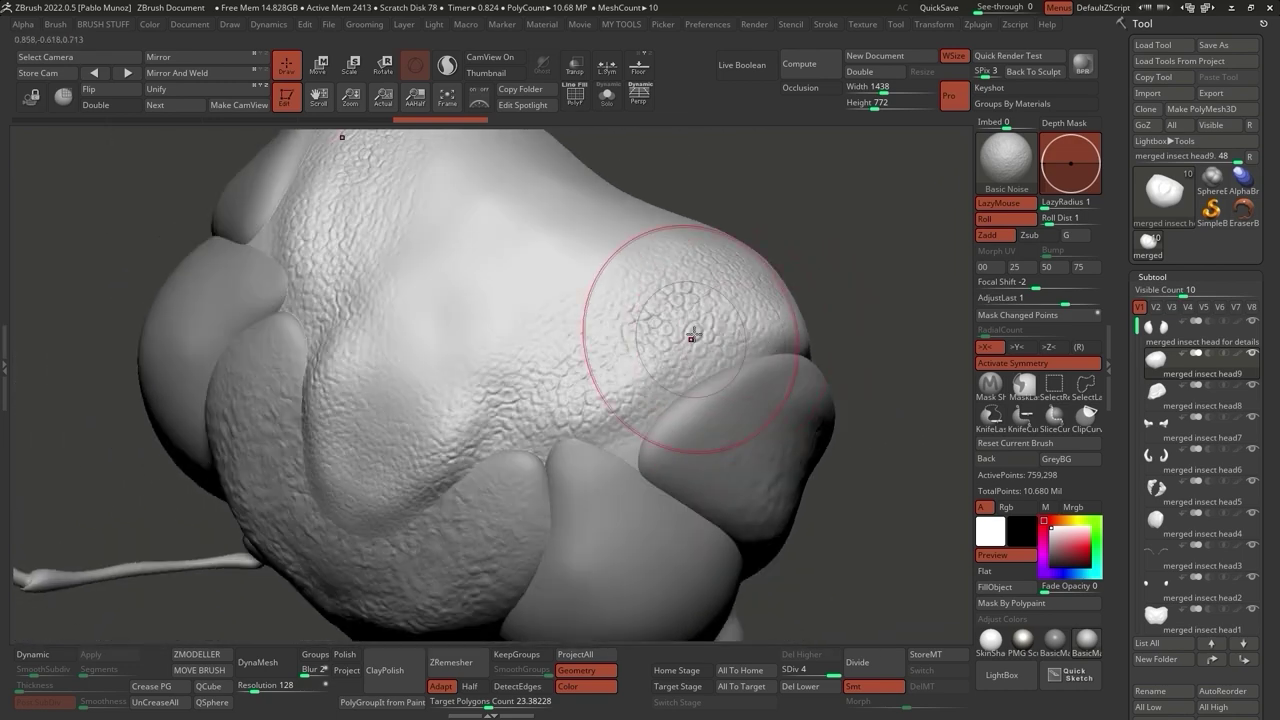
{"action": "mouse_move", "coordinate": [592, 241]}
{"action": "left_mouse_down", "text": "shift"}
{"action": "mouse_move", "coordinate": [371, 537]}
{"action": "mouse_move", "coordinate": [447, 306]}
{"action": "mouse_move", "coordinate": [666, 206]}
{"action": "left_mouse_up", "text": "shift"}
{"action": "mouse_move", "coordinate": [666, 206]}
{"action": "right_mouse_down"}
{"action": "mouse_move", "coordinate": [648, 287]}
{"action": "mouse_move", "coordinate": [677, 263]}
{"action": "mouse_move", "coordinate": [566, 343]}
{"action": "right_mouse_up"}
{"action": "right_click_drag", "start_coordinate": [726, 363], "coordinate": [762, 350]}
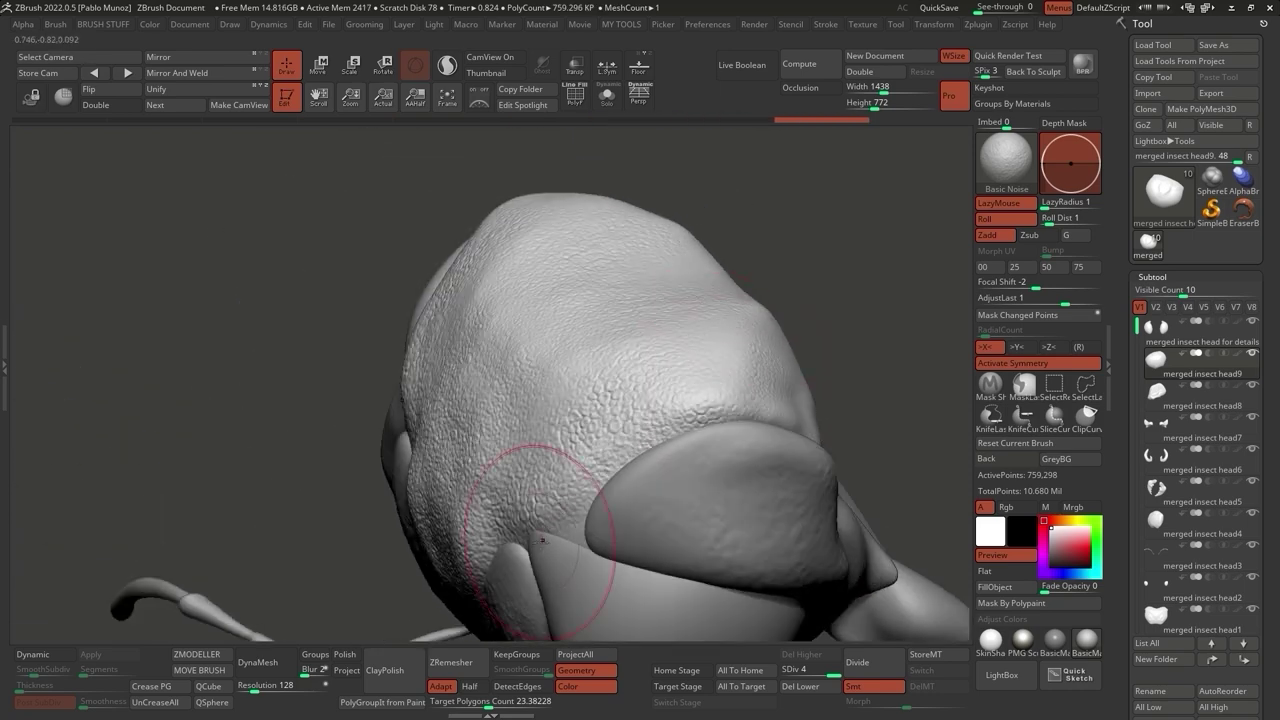
{"action": "right_click_drag", "start_coordinate": [539, 543], "coordinate": [622, 412]}
{"action": "key", "text": "ctrl+z"}
{"action": "key", "text": "ctrl+z"}
{"action": "key", "text": "ctrl+z"}
{"action": "key", "text": "ctrl+z"}
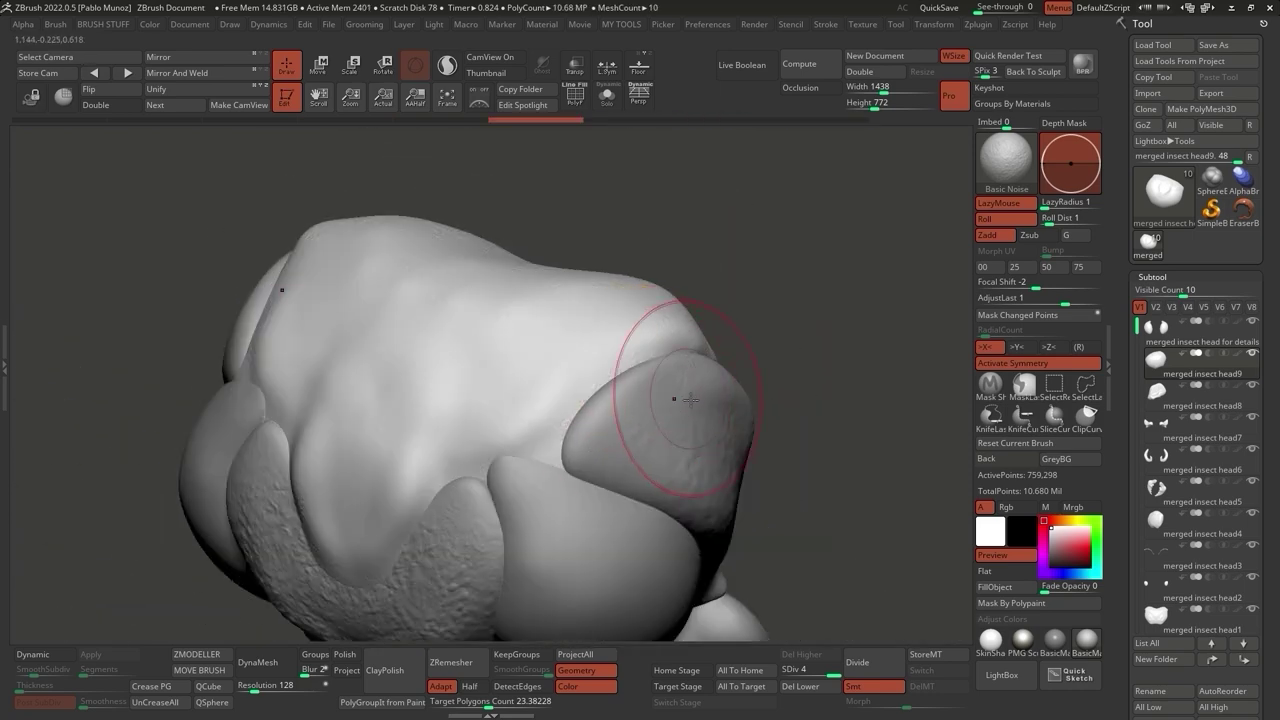
Subdivide merged insect head9 to level 5 and cover its surface with Basic Noise strokes.
{"action": "left_click", "coordinate": [864, 670]}
{"action": "mouse_move", "coordinate": [830, 421]}
{"action": "right_mouse_down"}
{"action": "mouse_move", "coordinate": [843, 380]}
{"action": "mouse_move", "coordinate": [703, 322]}
{"action": "right_mouse_up"}
{"action": "key", "text": "ctrl+shift+z"}
{"action": "key", "text": "ctrl+shift+z"}
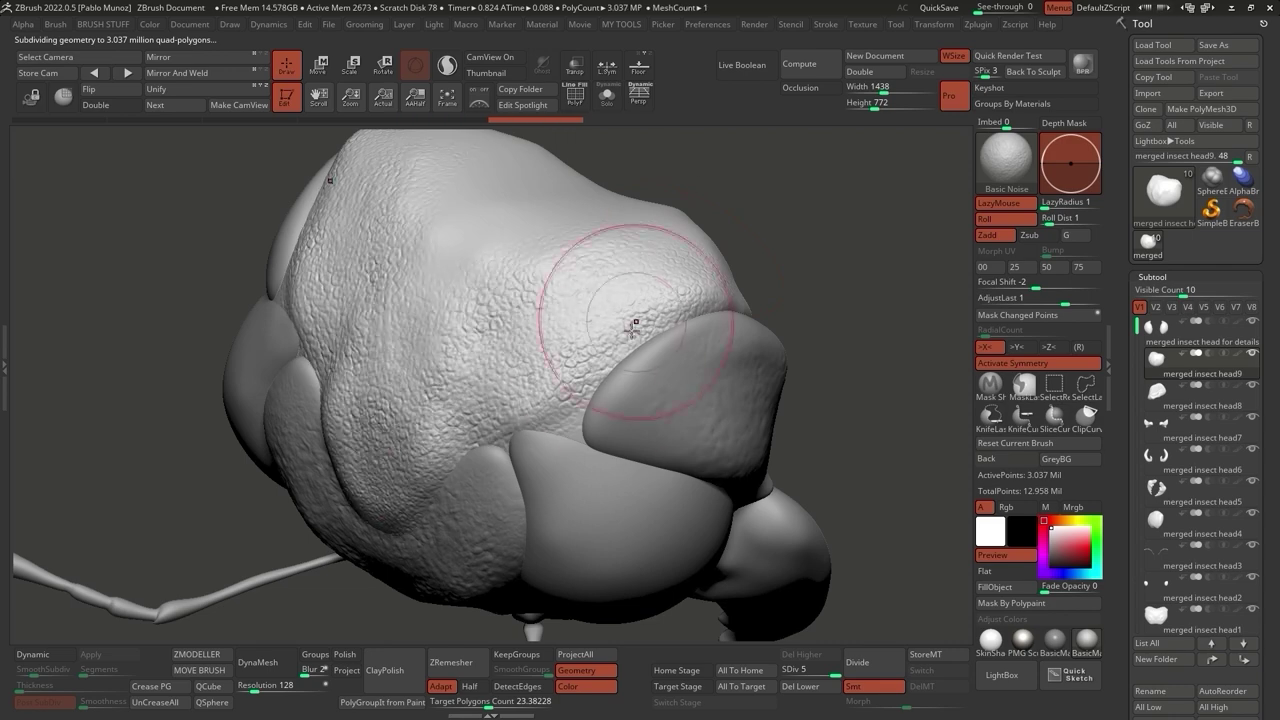
{"action": "key", "text": "ctrl+z"}
{"action": "key", "text": "ctrl+z"}
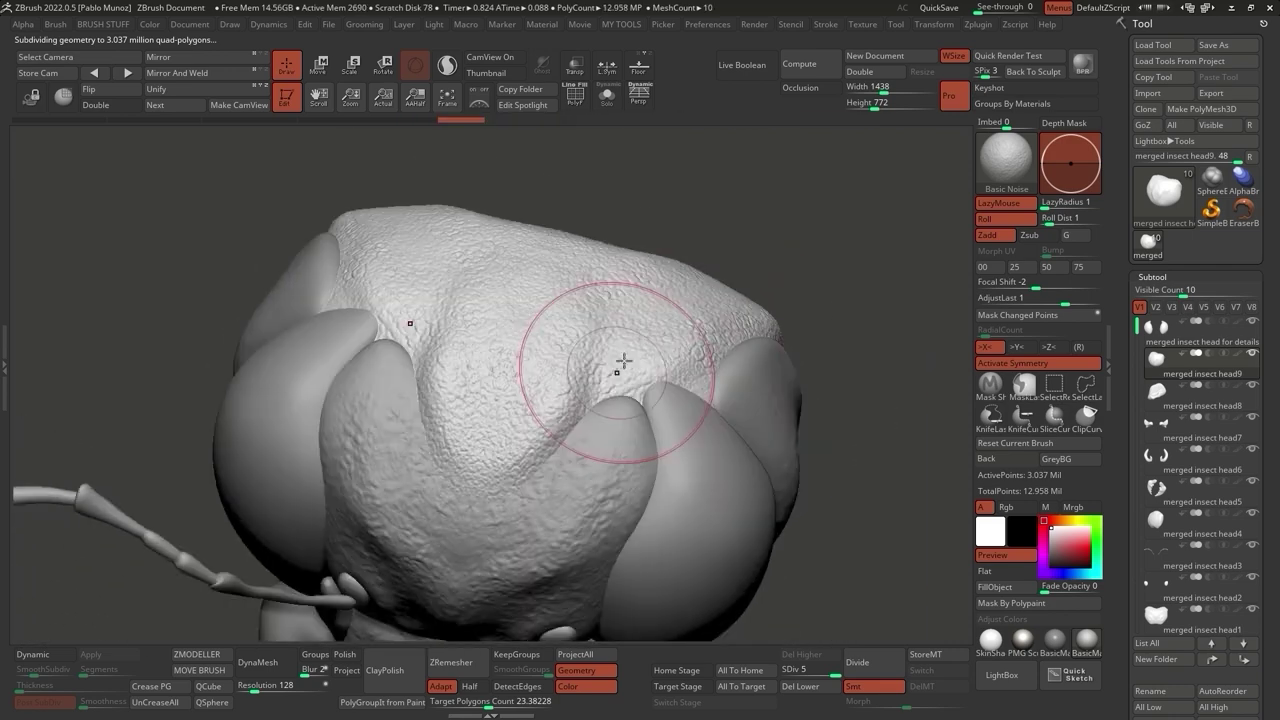
{"action": "mouse_move", "coordinate": [587, 397]}
{"action": "right_mouse_down"}
{"action": "mouse_move", "coordinate": [608, 420]}
{"action": "mouse_move", "coordinate": [594, 349]}
{"action": "mouse_move", "coordinate": [645, 373]}
{"action": "mouse_move", "coordinate": [686, 351]}
{"action": "mouse_move", "coordinate": [689, 369]}
{"action": "right_mouse_up"}
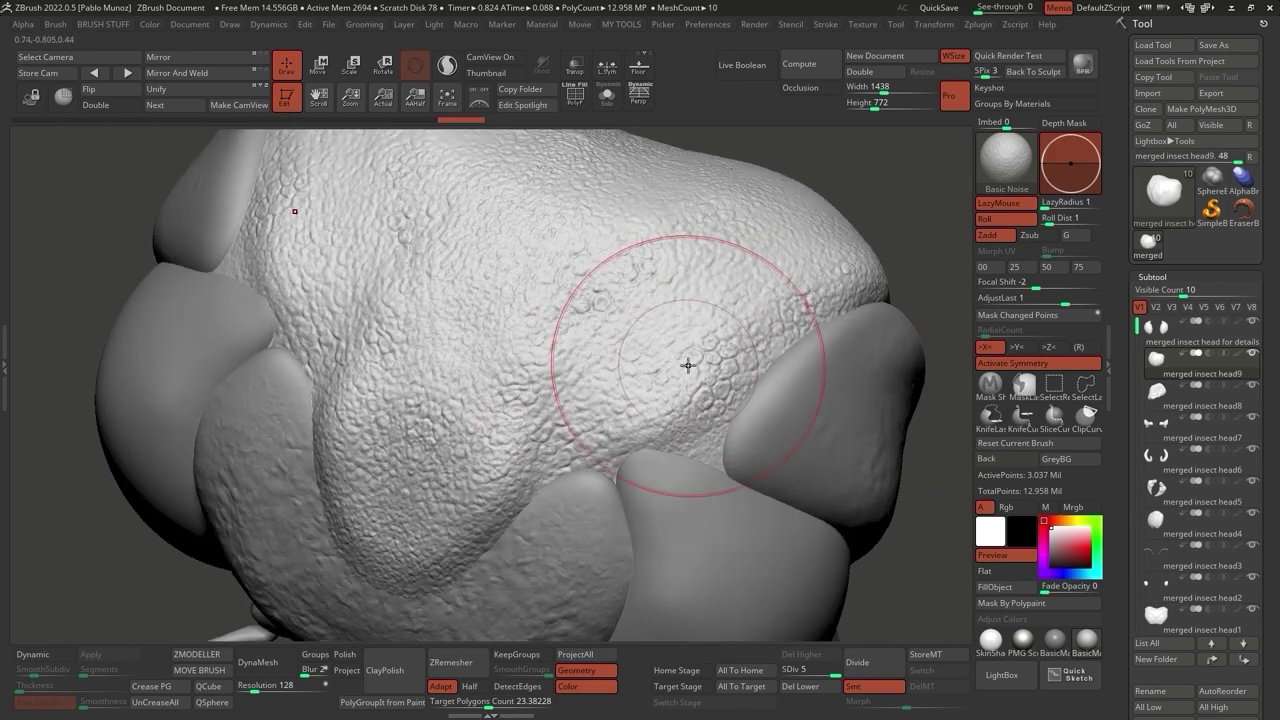
Soften the noise on the central bulge and sides of merged insect head9 with SmoothPeaks.
{"action": "key", "text": "shift"}
{"action": "mouse_move", "coordinate": [749, 297]}
{"action": "left_mouse_down", "text": "shift"}
{"action": "mouse_move", "coordinate": [772, 270]}
{"action": "mouse_move", "coordinate": [717, 355]}
{"action": "left_mouse_up", "text": "shift"}
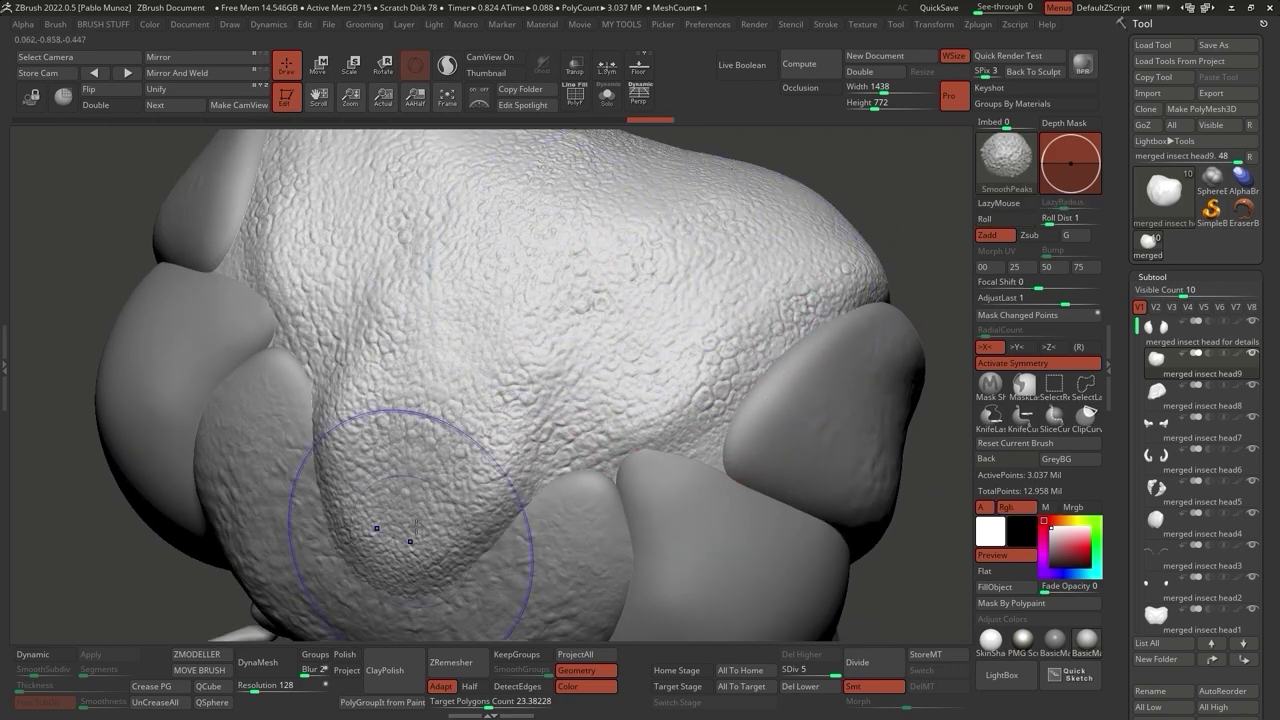
{"action": "left_click_drag", "start_coordinate": [387, 557], "coordinate": [605, 364]}
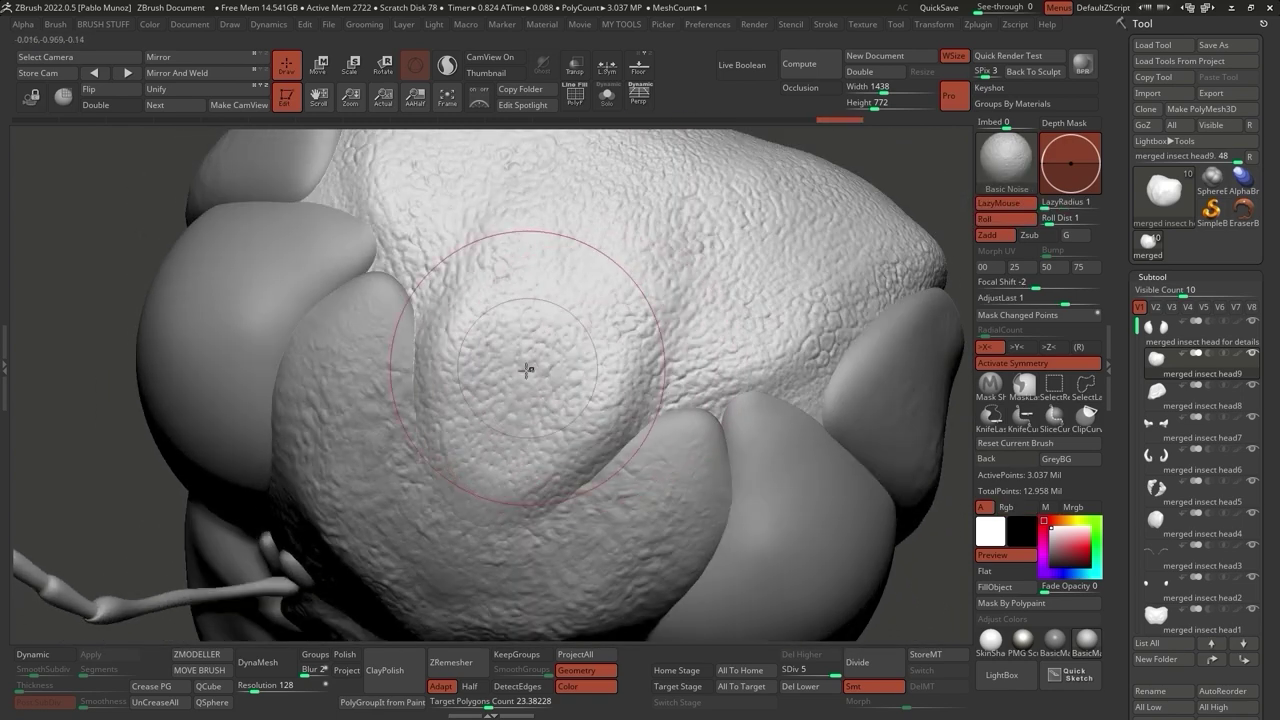
{"action": "right_click_drag", "start_coordinate": [822, 353], "coordinate": [675, 415]}
{"action": "right_click_drag", "start_coordinate": [745, 357], "coordinate": [597, 426]}
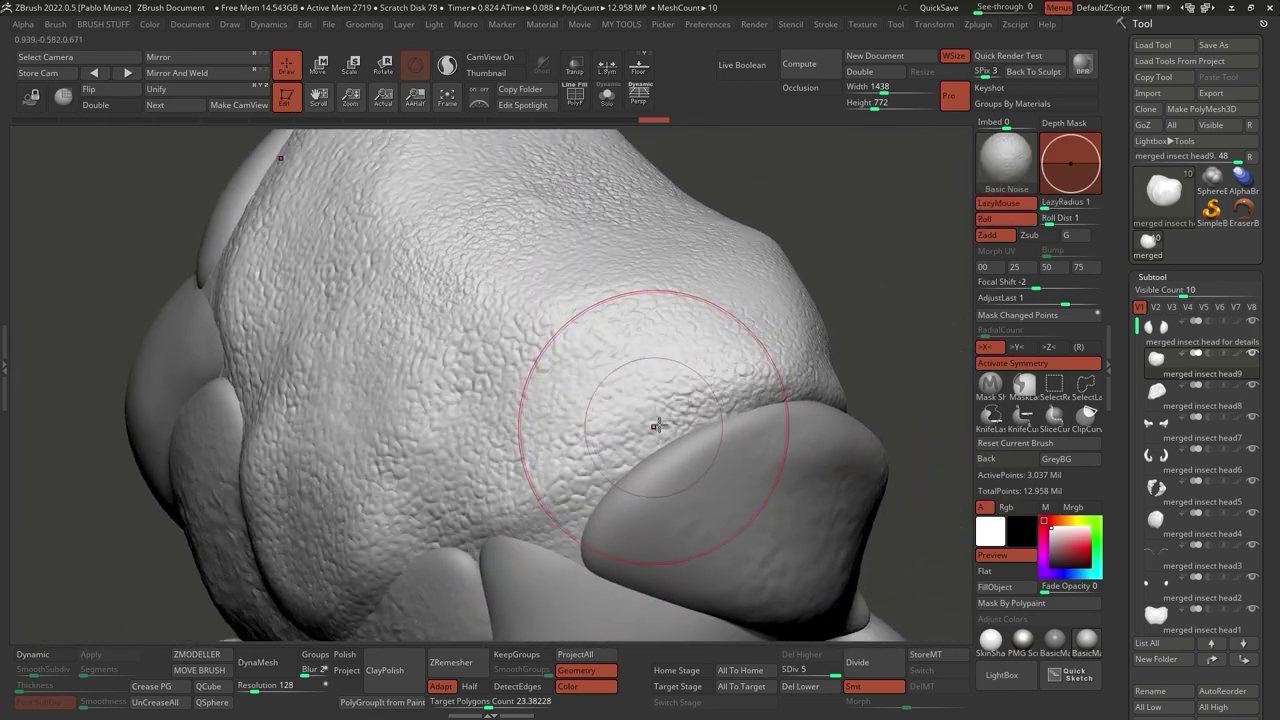
{"action": "mouse_move", "coordinate": [597, 264]}
{"action": "left_mouse_down", "text": "shift"}
{"action": "mouse_move", "coordinate": [429, 251]}
{"action": "mouse_move", "coordinate": [620, 200]}
{"action": "mouse_move", "coordinate": [543, 205]}
{"action": "mouse_move", "coordinate": [454, 270]}
{"action": "left_mouse_up", "text": "shift"}
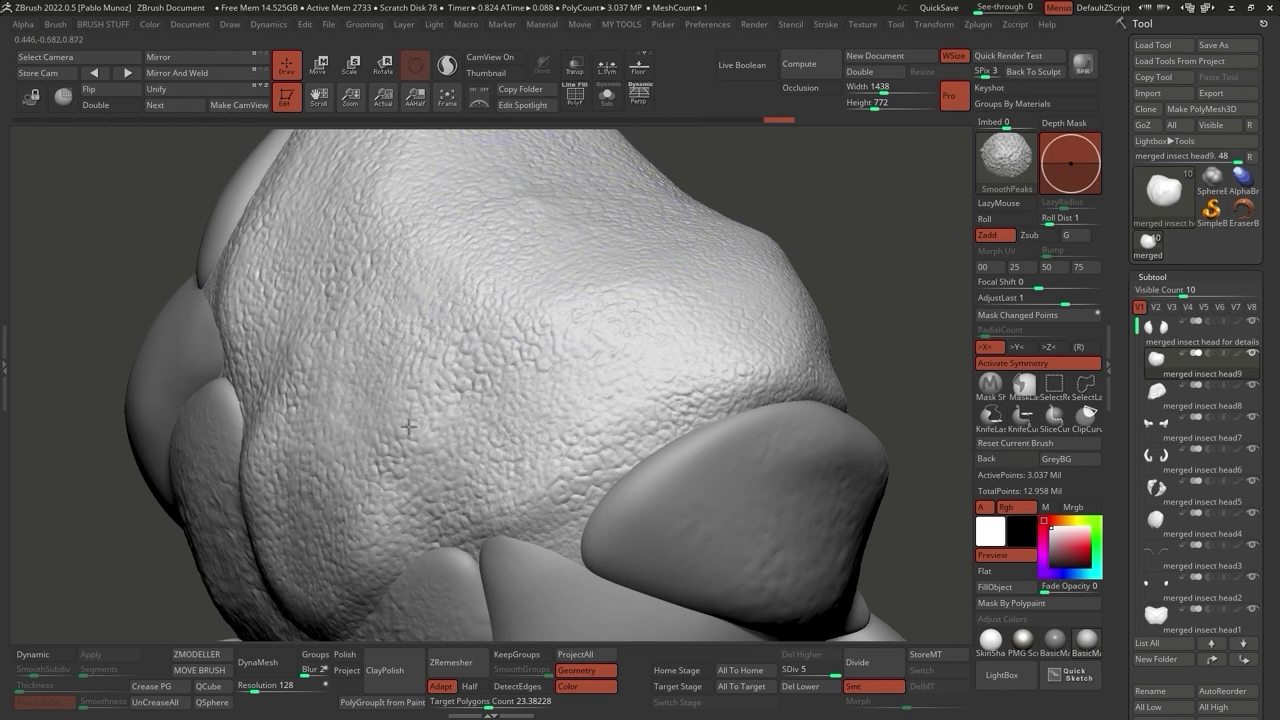
Even out the texture across merged insect head9 with further Basic Noise and SmoothPeaks strokes, checking the whole head.
{"action": "mouse_move", "coordinate": [514, 457]}
{"action": "right_mouse_down"}
{"action": "mouse_move", "coordinate": [491, 457]}
{"action": "mouse_move", "coordinate": [701, 305]}
{"action": "mouse_move", "coordinate": [706, 317]}
{"action": "right_mouse_up"}
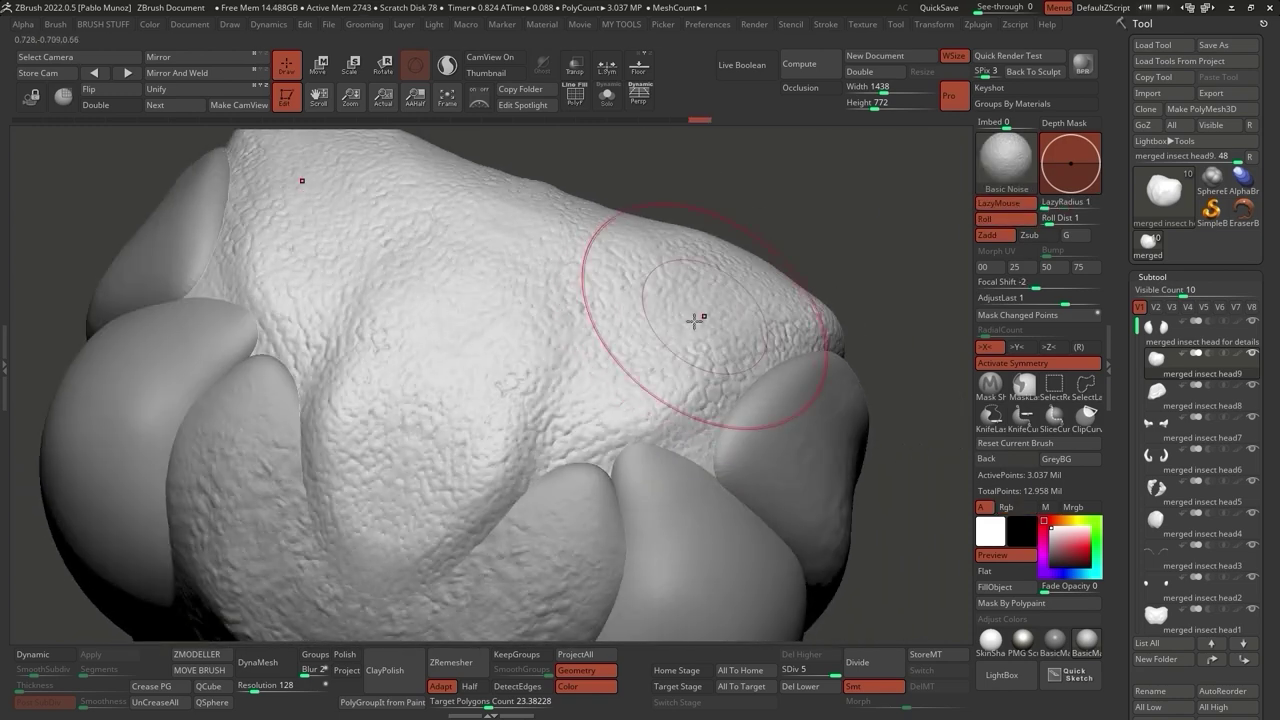
{"action": "mouse_move", "coordinate": [618, 315]}
{"action": "right_mouse_down"}
{"action": "mouse_move", "coordinate": [583, 346]}
{"action": "mouse_move", "coordinate": [581, 221]}
{"action": "right_mouse_up"}
{"action": "mouse_move", "coordinate": [641, 293]}
{"action": "right_mouse_down"}
{"action": "mouse_move", "coordinate": [729, 291]}
{"action": "mouse_move", "coordinate": [620, 377]}
{"action": "mouse_move", "coordinate": [587, 432]}
{"action": "right_mouse_up"}
{"action": "key", "text": "shift"}
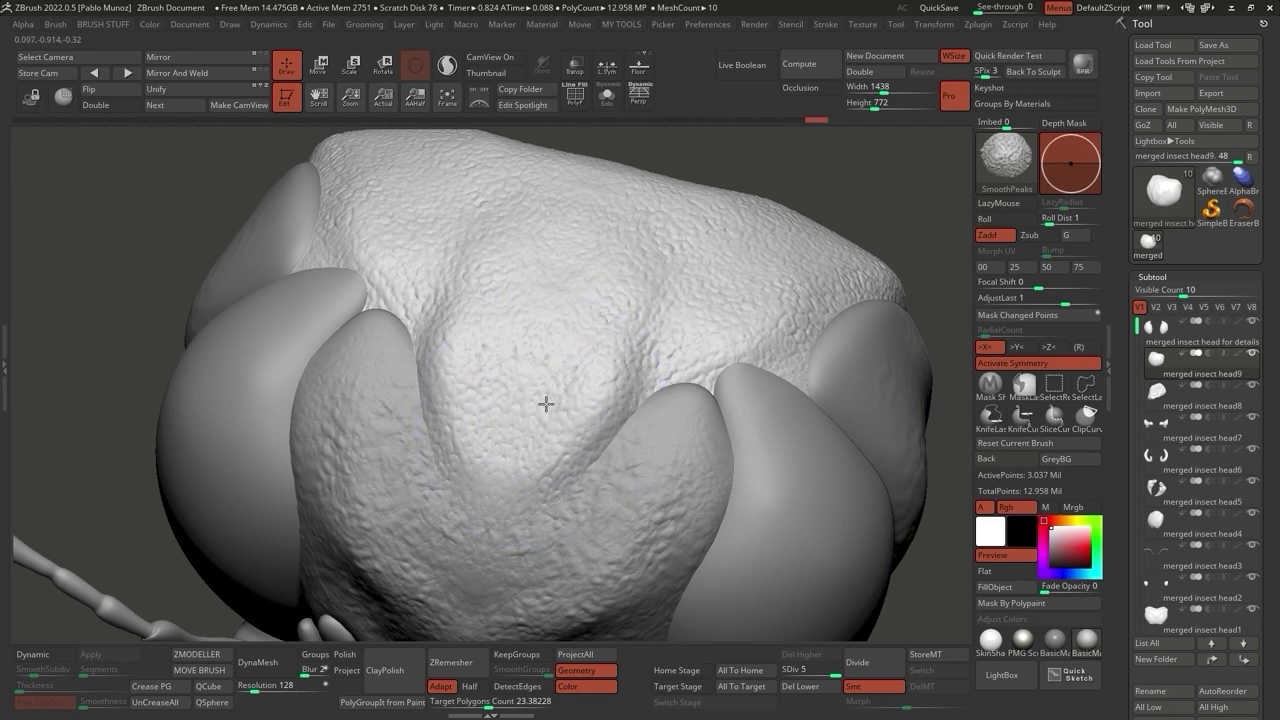
{"action": "mouse_move", "coordinate": [523, 386]}
{"action": "right_mouse_down"}
{"action": "mouse_move", "coordinate": [580, 420]}
{"action": "mouse_move", "coordinate": [529, 429]}
{"action": "right_mouse_up"}
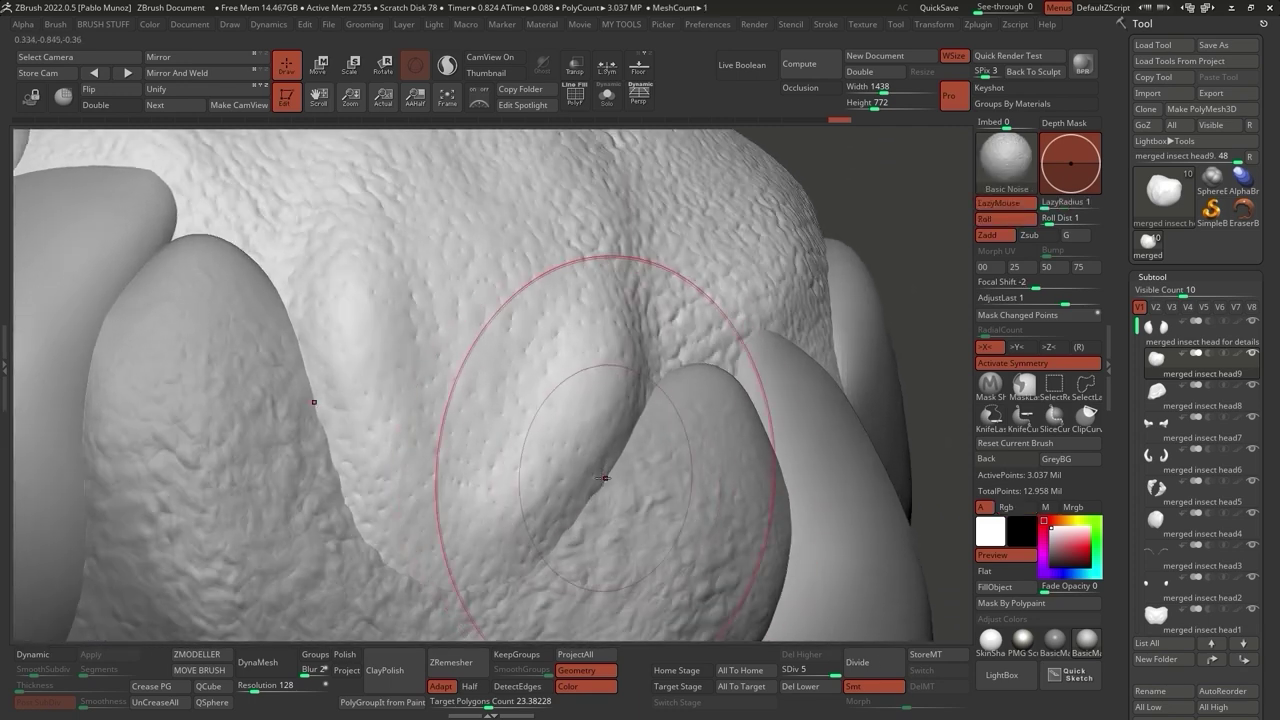
{"action": "mouse_move", "coordinate": [584, 399]}
{"action": "left_mouse_down"}
{"action": "mouse_move", "coordinate": [549, 354]}
{"action": "mouse_move", "coordinate": [500, 354]}
{"action": "mouse_move", "coordinate": [574, 360]}
{"action": "mouse_move", "coordinate": [568, 423]}
{"action": "left_mouse_up"}
{"action": "key", "text": "f"}
{"action": "mouse_move", "coordinate": [580, 409]}
{"action": "right_mouse_down"}
{"action": "mouse_move", "coordinate": [753, 301]}
{"action": "mouse_move", "coordinate": [629, 414]}
{"action": "right_mouse_up"}
{"action": "key", "text": "shift"}
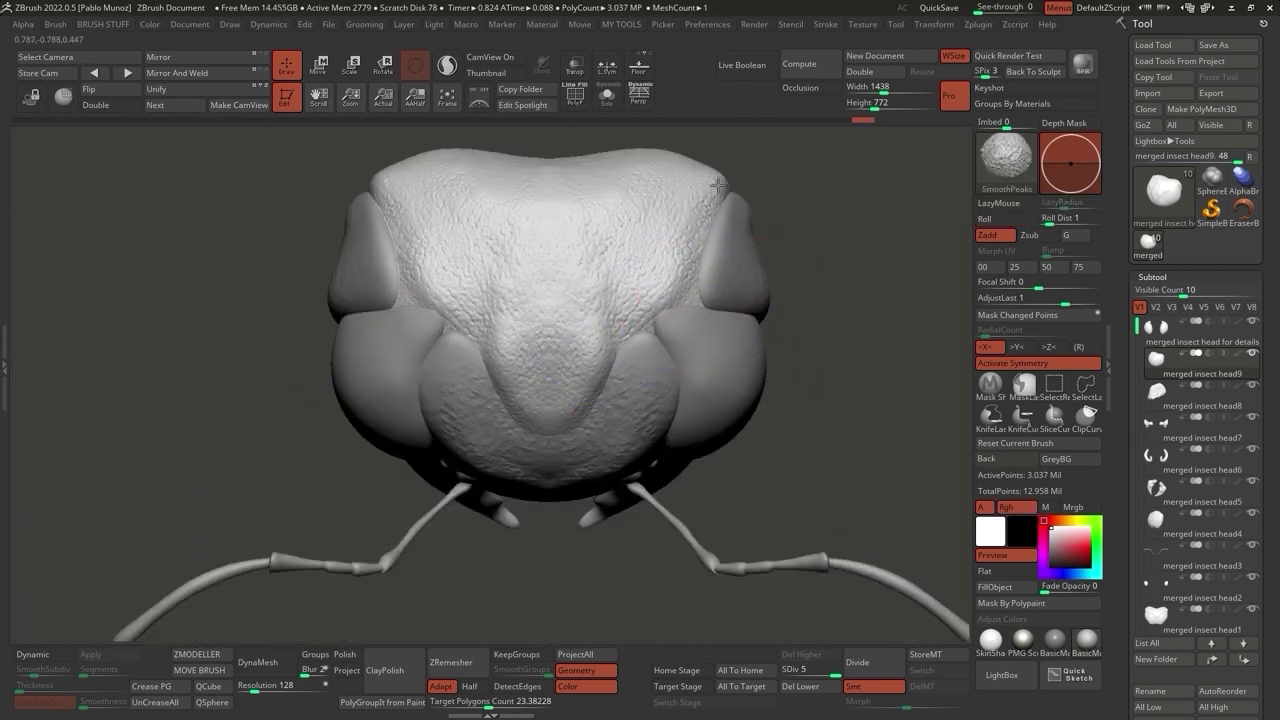
Load the Crater dimples brush from the Insect closeup brushes folder.
{"action": "mouse_move", "coordinate": [630, 400]}
{"action": "right_mouse_down"}
{"action": "mouse_move", "coordinate": [808, 395]}
{"action": "mouse_move", "coordinate": [900, 340]}
{"action": "mouse_move", "coordinate": [746, 422]}
{"action": "right_mouse_up"}
{"action": "left_click", "coordinate": [1000, 676]}
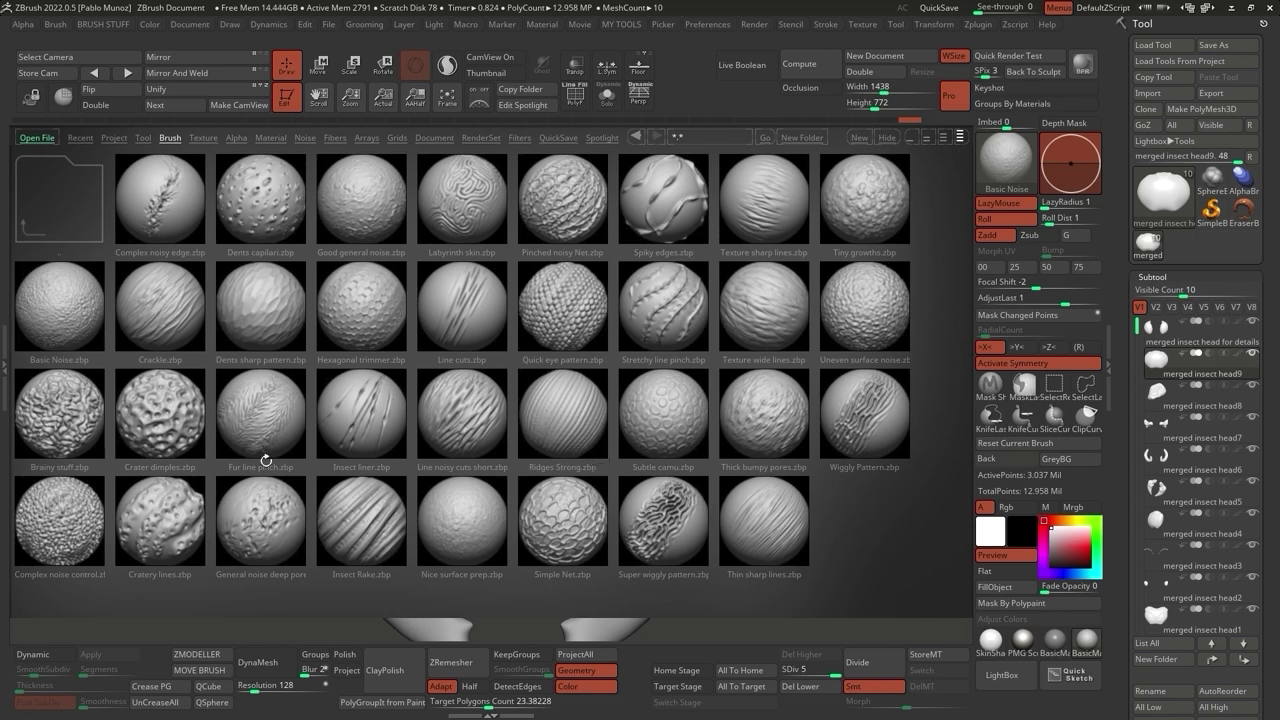
{"action": "left_click", "coordinate": [167, 421]}
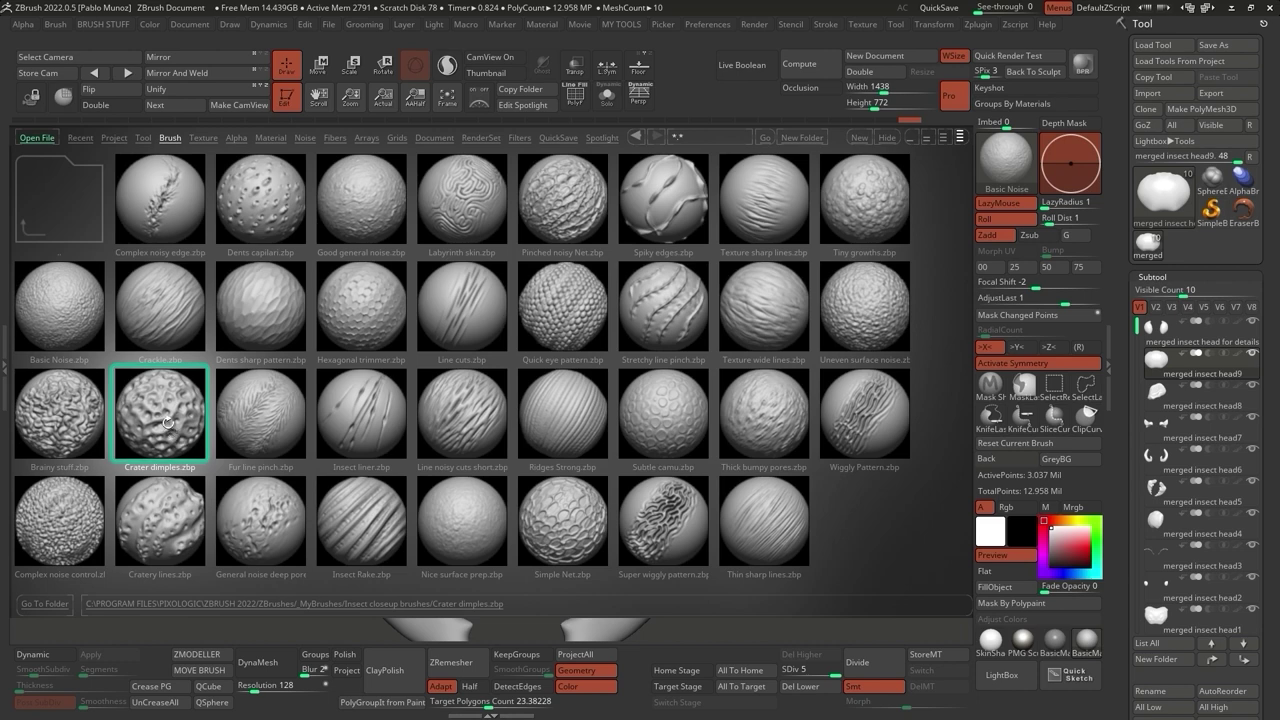
{"action": "double_click", "coordinate": [165, 421]}
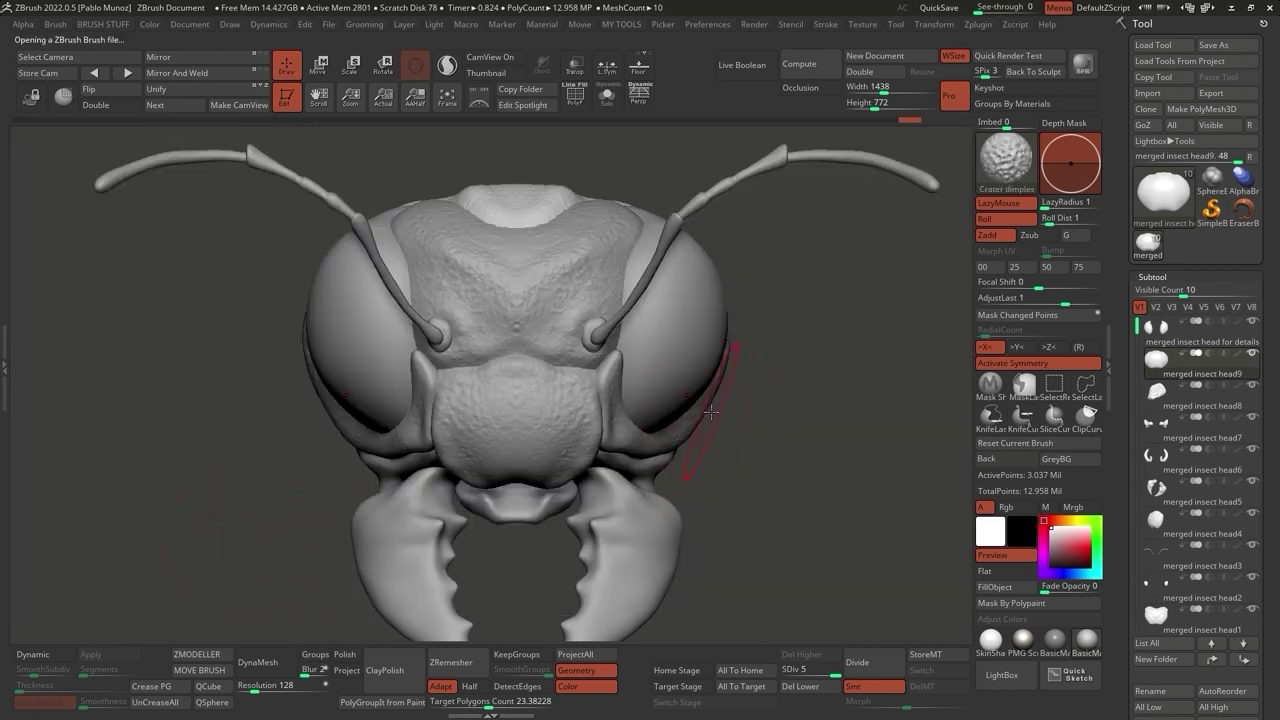
Make the forehead plate merged insect head1 active and isolate it from the other parts.
{"action": "right_click_drag", "start_coordinate": [614, 376], "coordinate": [591, 386], "text": "ctrl"}
{"action": "left_click", "coordinate": [627, 336], "text": "alt"}
{"action": "right_click_drag", "start_coordinate": [627, 336], "coordinate": [634, 309], "text": "ctrl"}
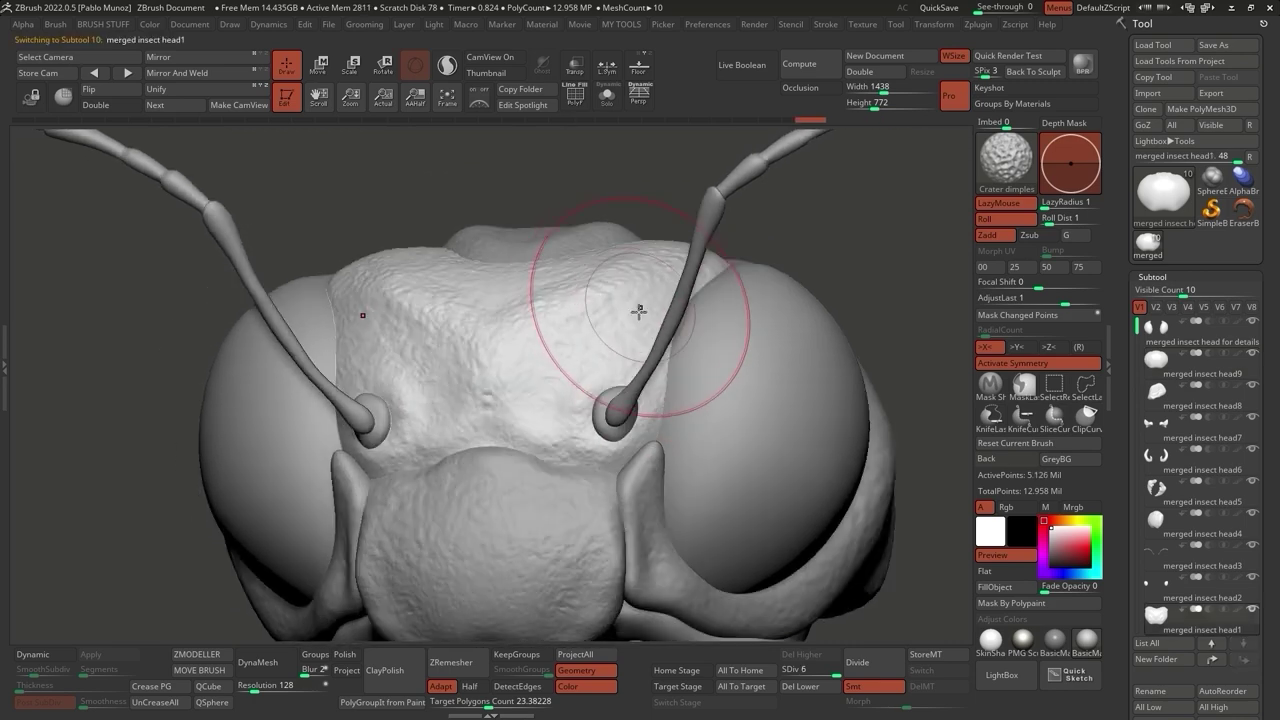
{"action": "left_click", "coordinate": [607, 95]}
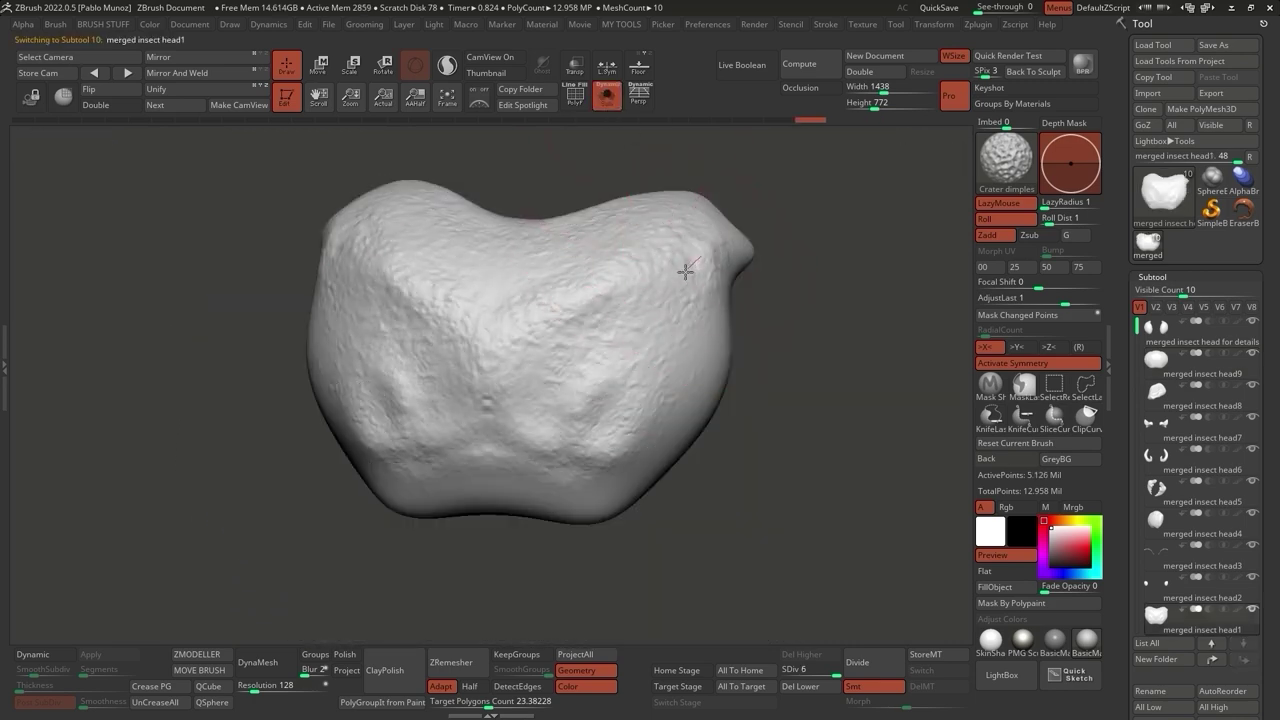
Try Crater dimples strokes along the V-shaped ridges of the forehead plate, and undo them.
{"action": "key", "text": "space"}
{"action": "mouse_move", "coordinate": [651, 277]}
{"action": "left_mouse_down"}
{"action": "mouse_move", "coordinate": [585, 335]}
{"action": "mouse_move", "coordinate": [560, 410]}
{"action": "left_mouse_up"}
{"action": "key", "text": "ctrl+z"}
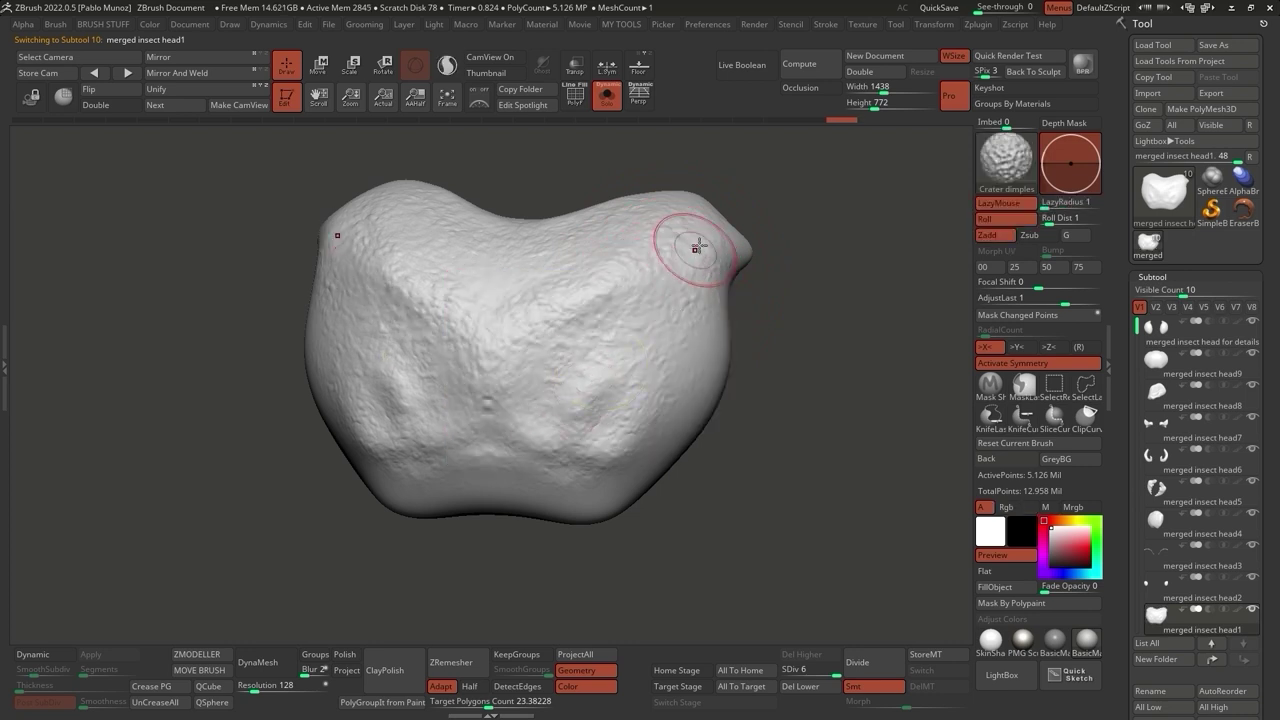
{"action": "mouse_move", "coordinate": [690, 245]}
{"action": "left_mouse_down"}
{"action": "mouse_move", "coordinate": [585, 315]}
{"action": "mouse_move", "coordinate": [518, 430]}
{"action": "left_mouse_up"}
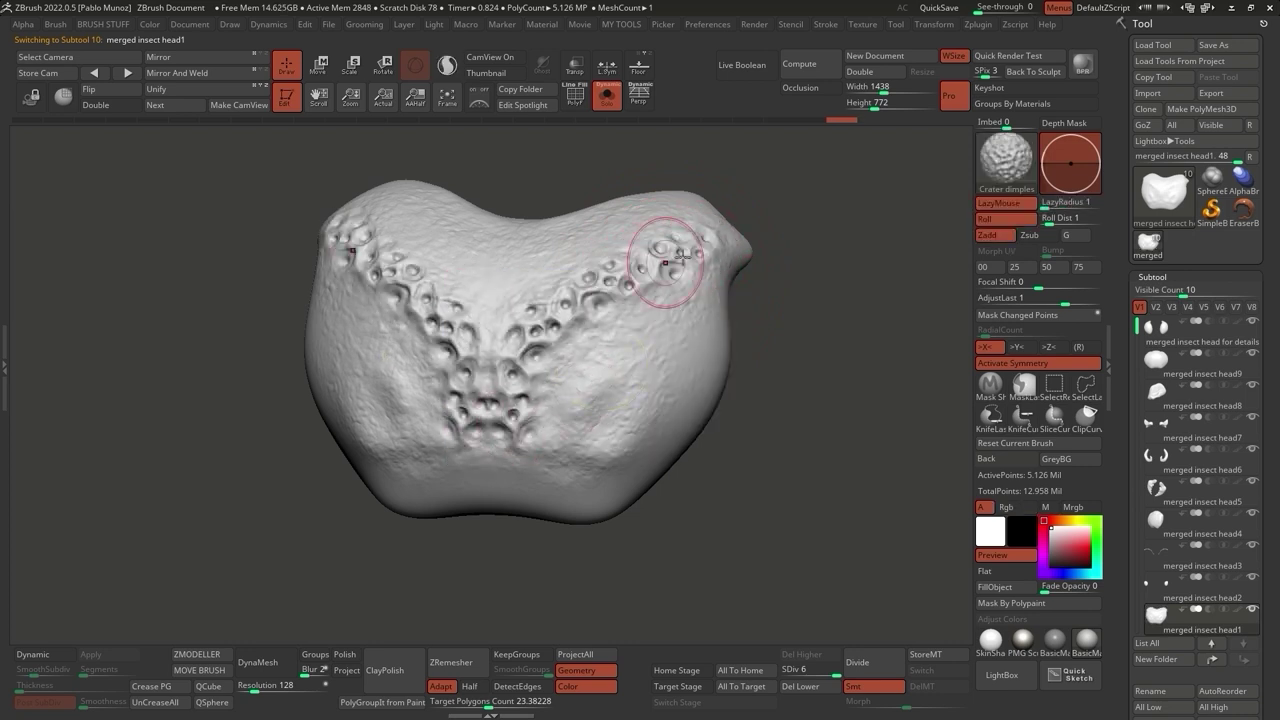
{"action": "key", "text": "ctrl"}
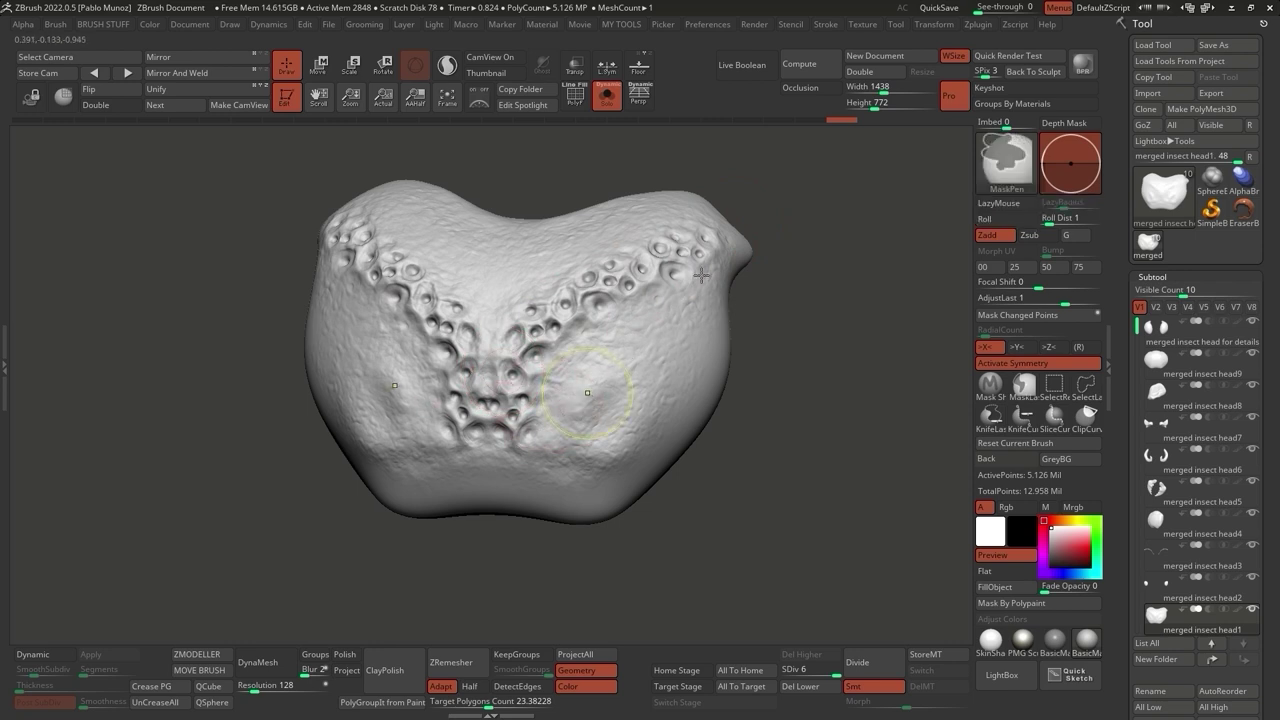
{"action": "key", "text": "ctrl+z"}
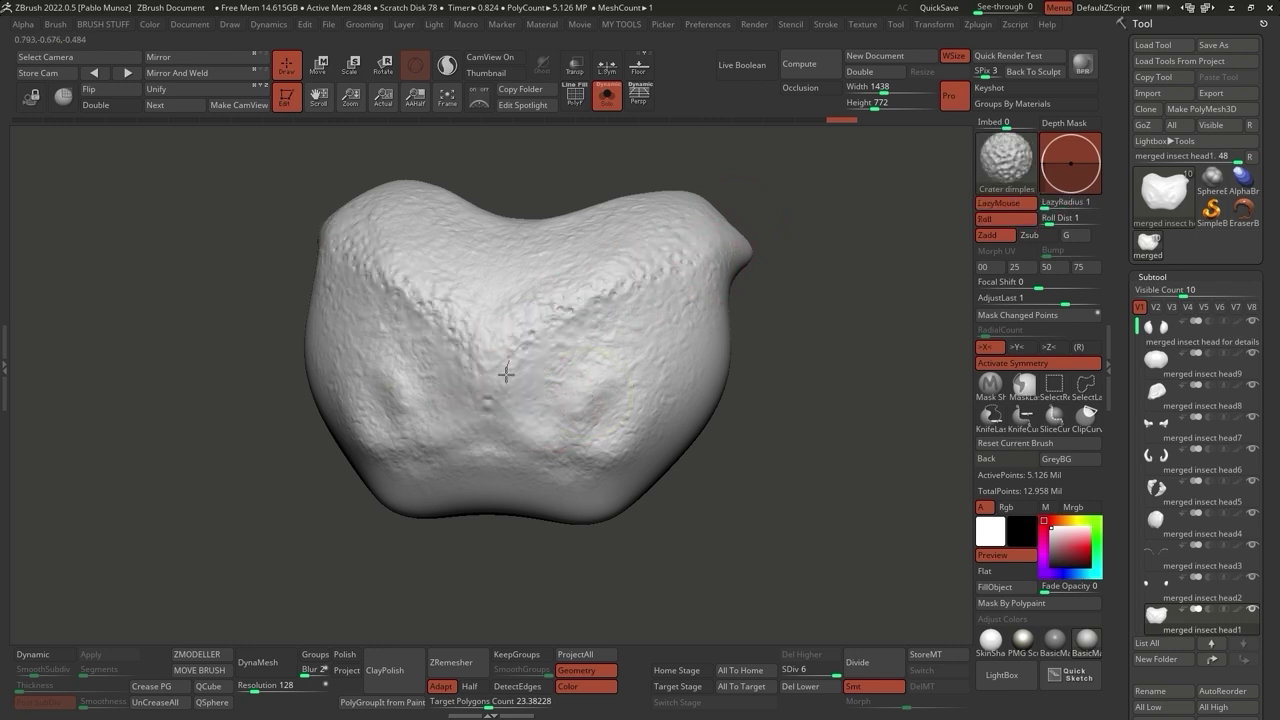
{"action": "key", "text": "ctrl+z"}
Adjust the brush settings, stroke small crater dimples down the forehead's V-shaped ridges and sides, and show all parts again.
{"action": "key", "text": "space"}
{"action": "left_click_drag", "start_coordinate": [762, 306], "coordinate": [740, 328]}
{"action": "mouse_move", "coordinate": [686, 251]}
{"action": "left_mouse_down"}
{"action": "mouse_move", "coordinate": [526, 300]}
{"action": "mouse_move", "coordinate": [502, 407]}
{"action": "left_mouse_up"}
{"action": "right_click_drag", "start_coordinate": [502, 407], "coordinate": [503, 406]}
{"action": "key", "text": "space"}
{"action": "key", "text": "alt+s"}
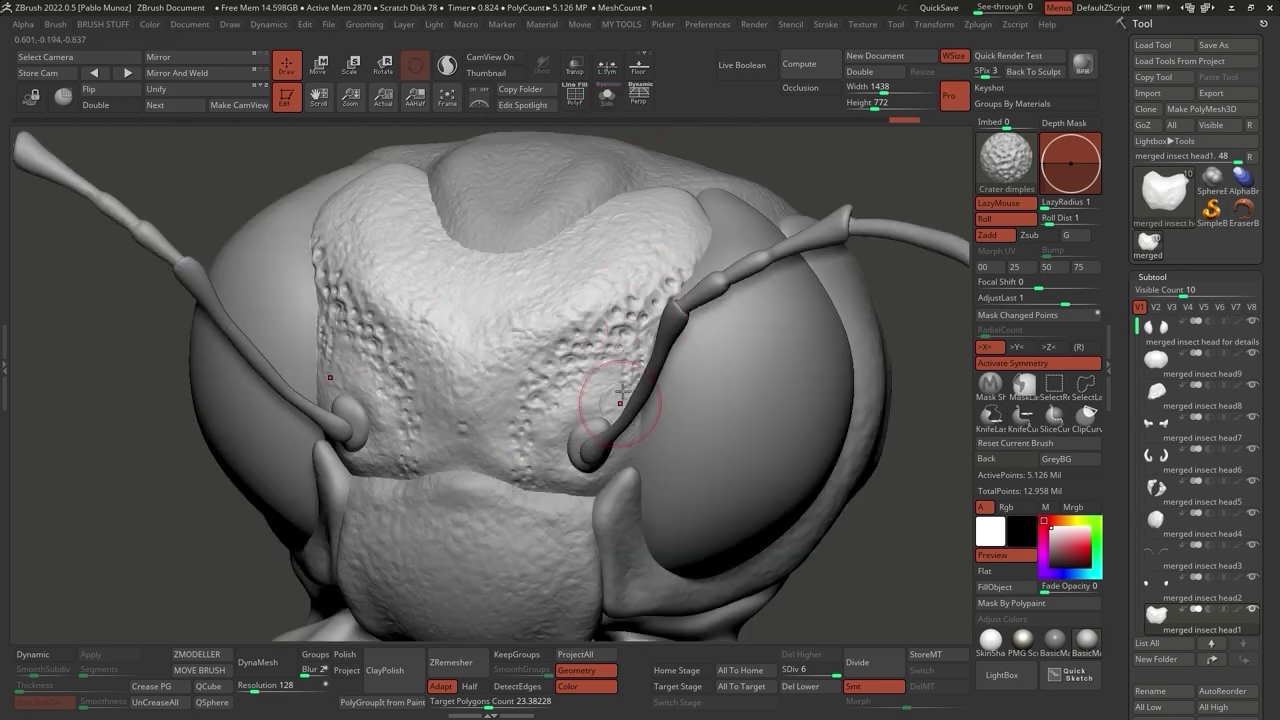
Extend the crater dimples over the forehead plate's upper lobes, outer edges, lower border and the area around the antenna bases.
{"action": "right_click_drag", "start_coordinate": [694, 211], "coordinate": [657, 269]}
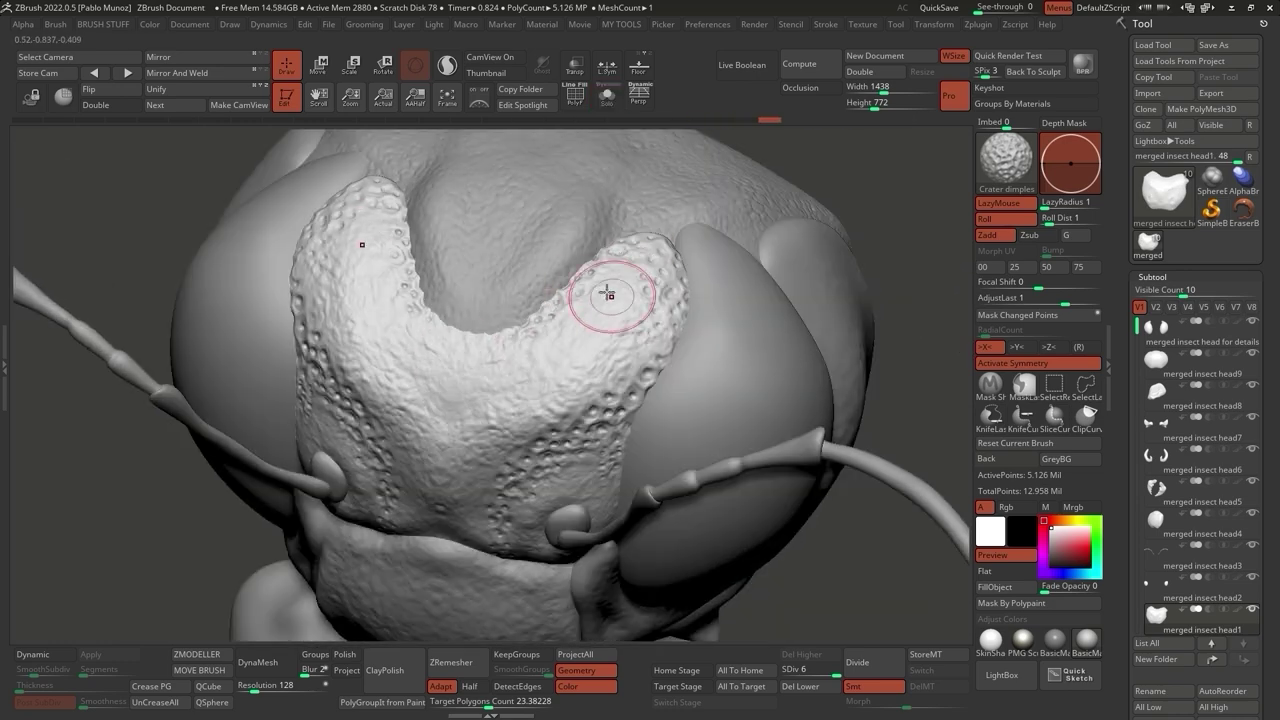
{"action": "right_click_drag", "start_coordinate": [500, 340], "coordinate": [655, 328]}
{"action": "right_click_drag", "start_coordinate": [627, 384], "coordinate": [556, 410]}
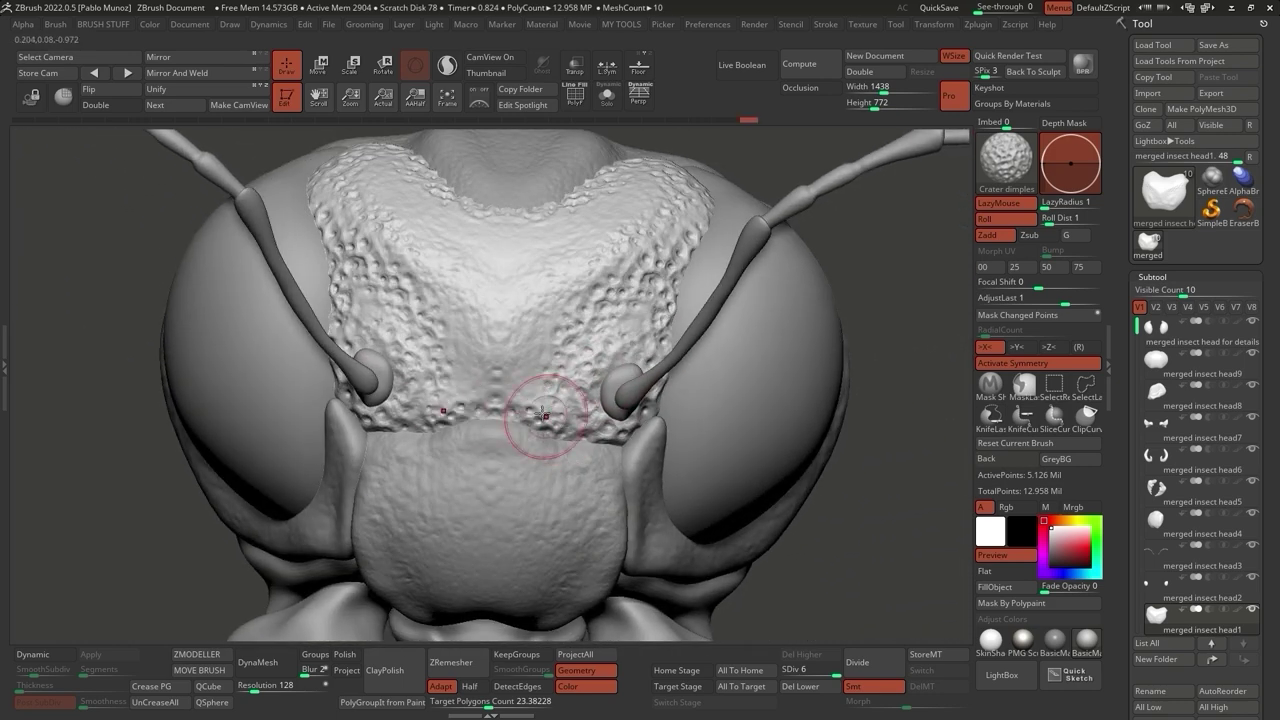
{"action": "left_click_drag", "start_coordinate": [546, 358], "coordinate": [541, 360]}
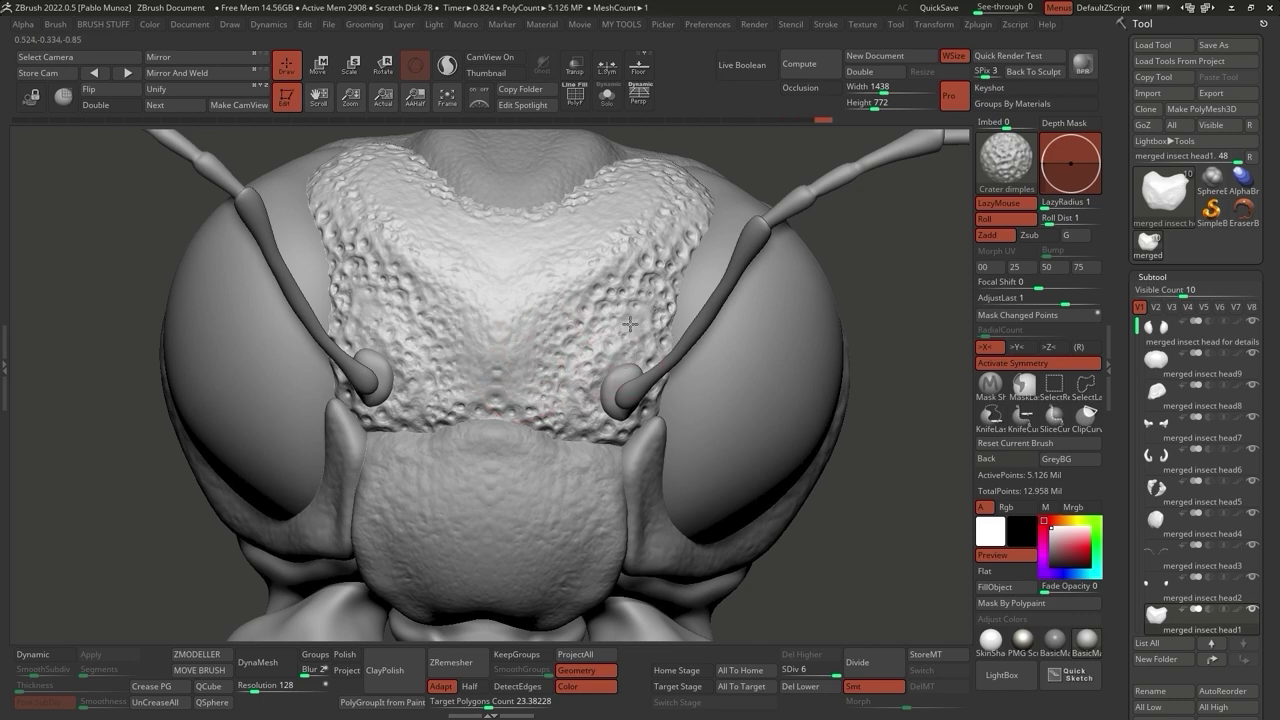
{"action": "right_click_drag", "start_coordinate": [632, 344], "coordinate": [691, 316]}
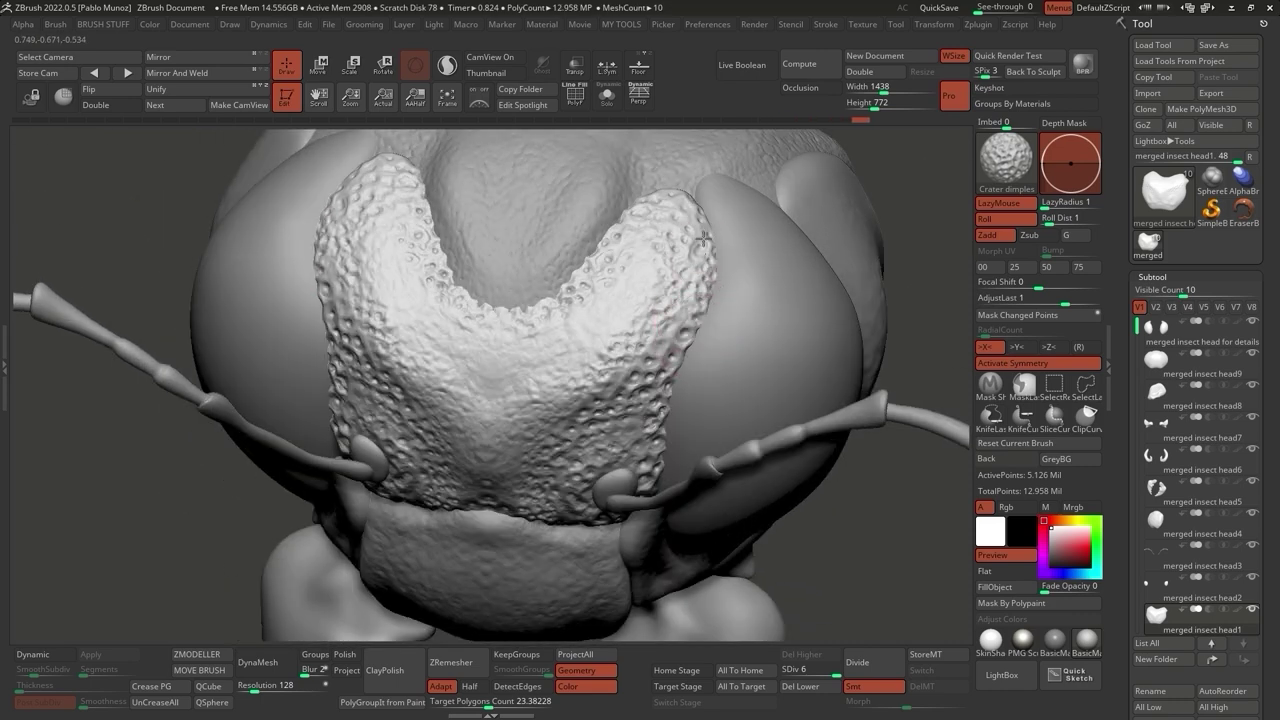
{"action": "right_click_drag", "start_coordinate": [409, 264], "coordinate": [589, 438]}
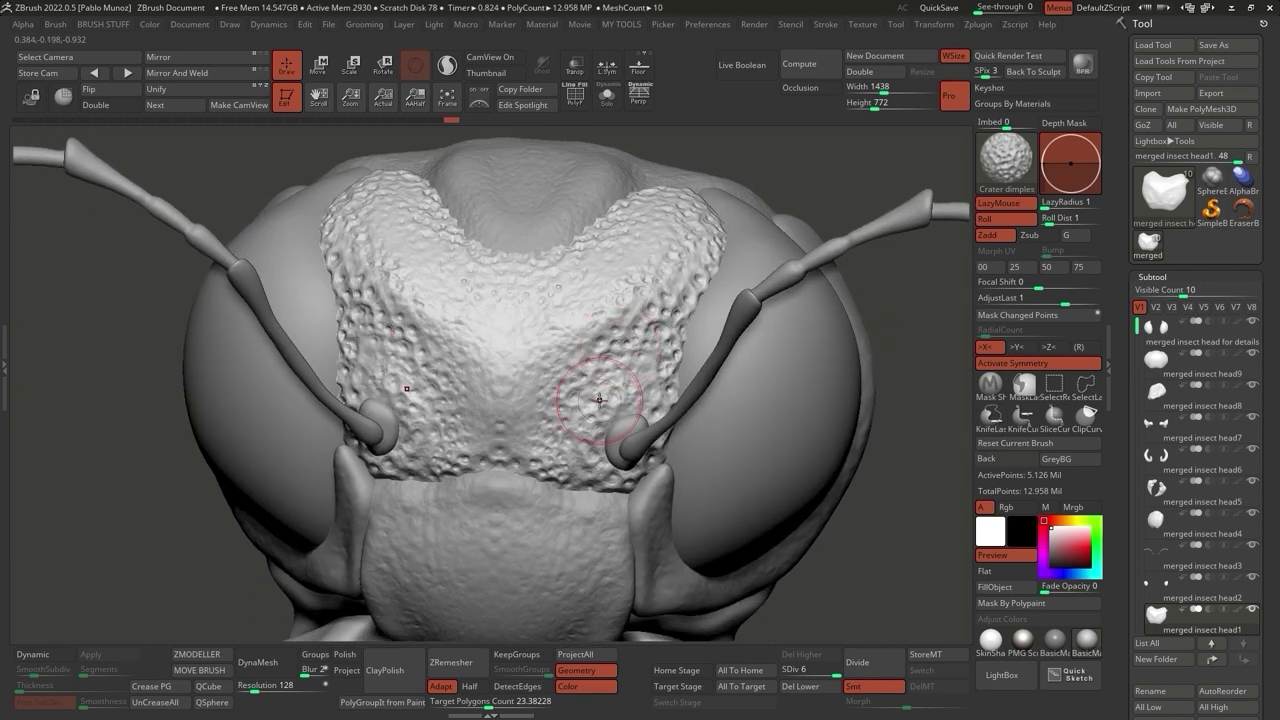
Isolate the forehead plate, soften its crater dimples from several sides with SmoothPeaks, and show all parts again.
{"action": "key", "text": "space"}
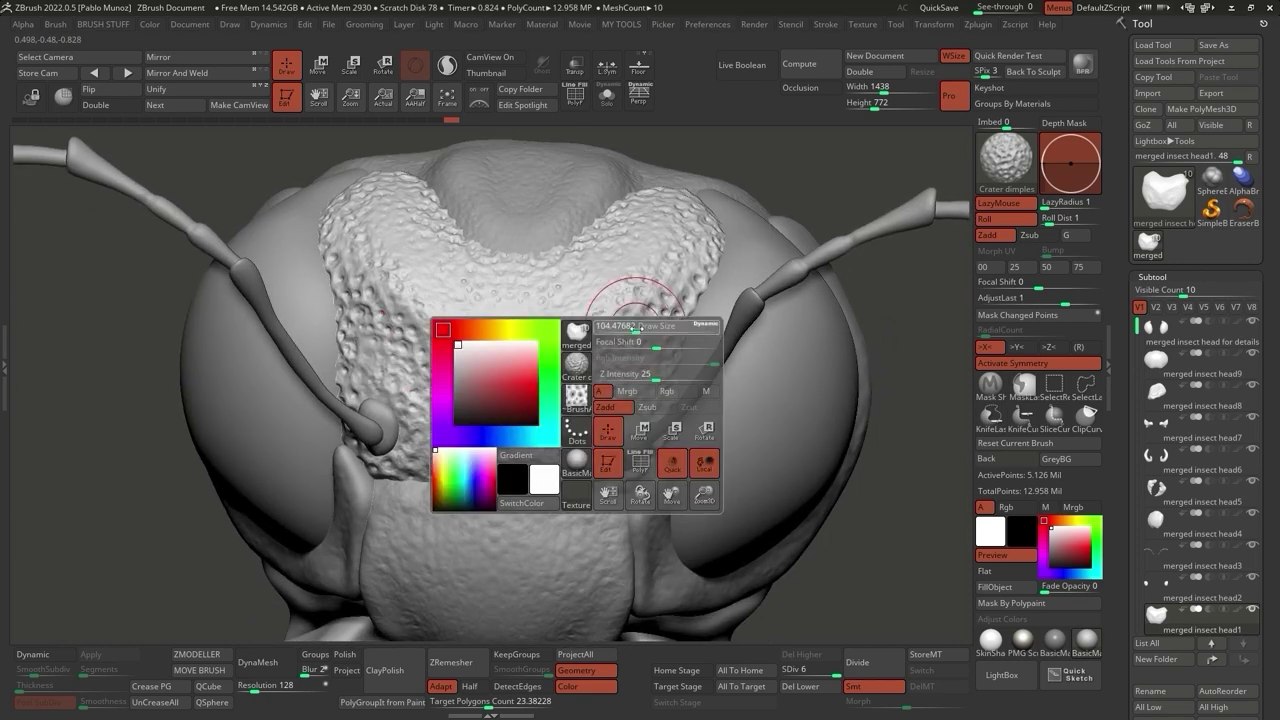
{"action": "key", "text": "ctrl+shift+s"}
{"action": "right_click_drag", "start_coordinate": [641, 420], "coordinate": [564, 433]}
{"action": "right_click_drag", "start_coordinate": [613, 261], "coordinate": [666, 368]}
{"action": "mouse_move", "coordinate": [686, 314]}
{"action": "right_mouse_down"}
{"action": "mouse_move", "coordinate": [671, 329]}
{"action": "mouse_move", "coordinate": [703, 323]}
{"action": "right_mouse_up"}
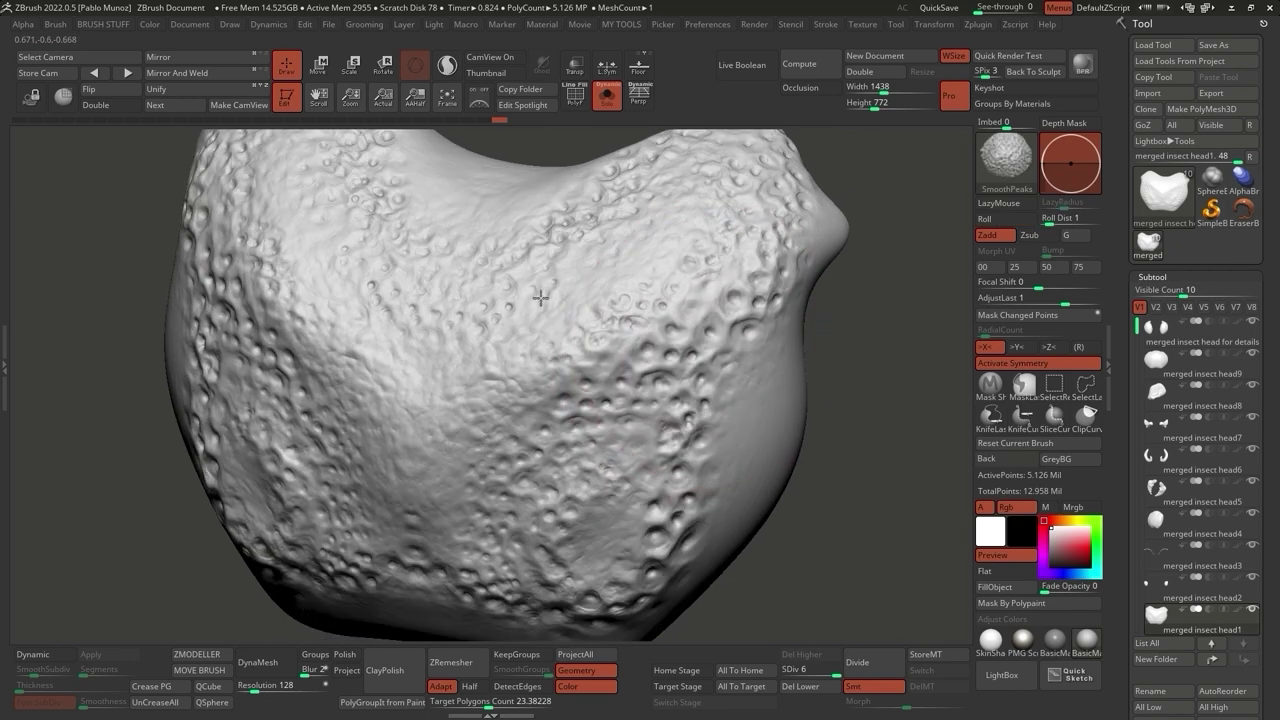
{"action": "mouse_move", "coordinate": [503, 286]}
{"action": "right_mouse_down"}
{"action": "mouse_move", "coordinate": [566, 400]}
{"action": "mouse_move", "coordinate": [561, 298]}
{"action": "right_mouse_up"}
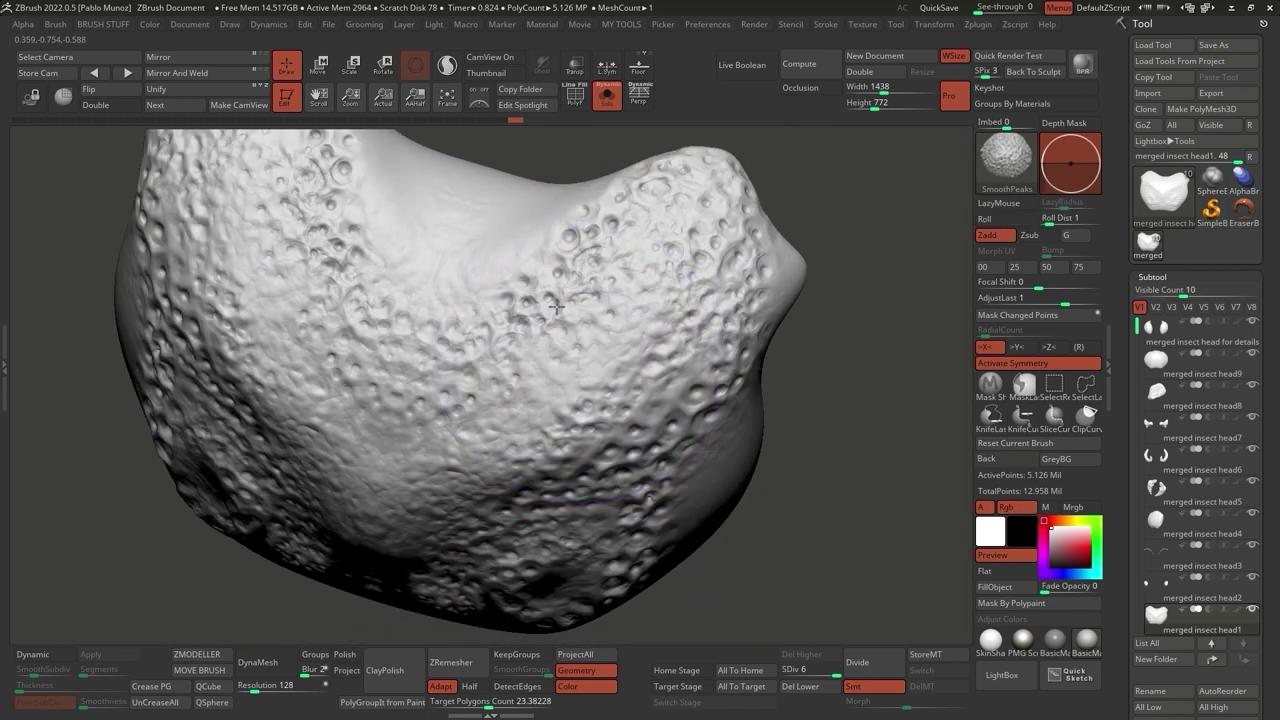
{"action": "mouse_move", "coordinate": [709, 219]}
{"action": "right_mouse_down"}
{"action": "mouse_move", "coordinate": [649, 337]}
{"action": "mouse_move", "coordinate": [557, 386]}
{"action": "mouse_move", "coordinate": [571, 457]}
{"action": "right_mouse_up"}
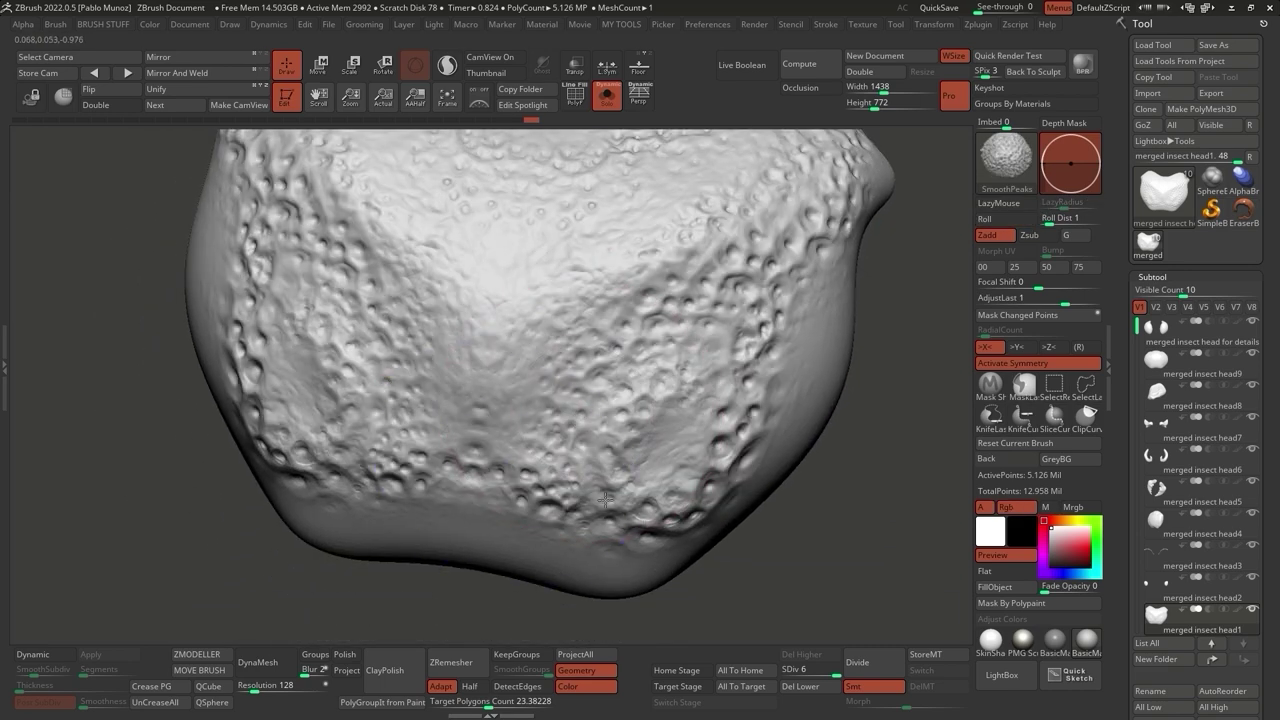
{"action": "right_click_drag", "start_coordinate": [672, 377], "coordinate": [640, 420]}
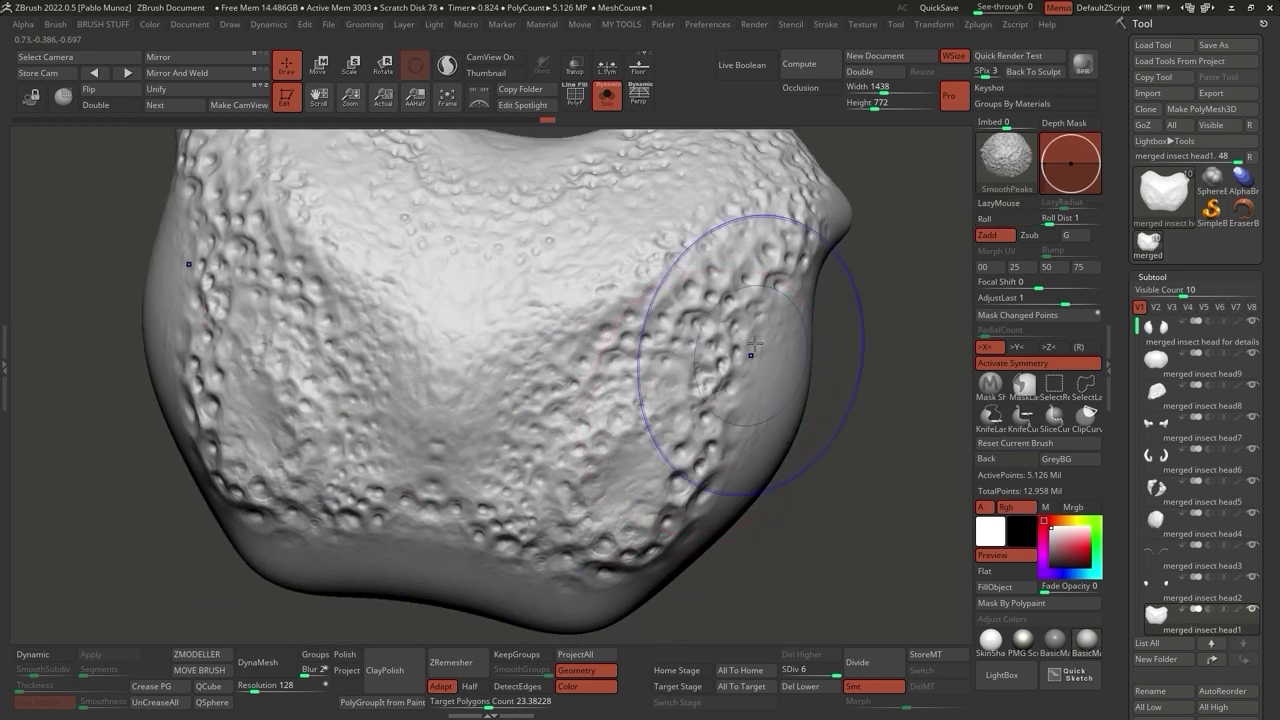
{"action": "mouse_move", "coordinate": [500, 300]}
{"action": "right_mouse_down"}
{"action": "mouse_move", "coordinate": [485, 300]}
{"action": "mouse_move", "coordinate": [690, 360]}
{"action": "right_mouse_up"}
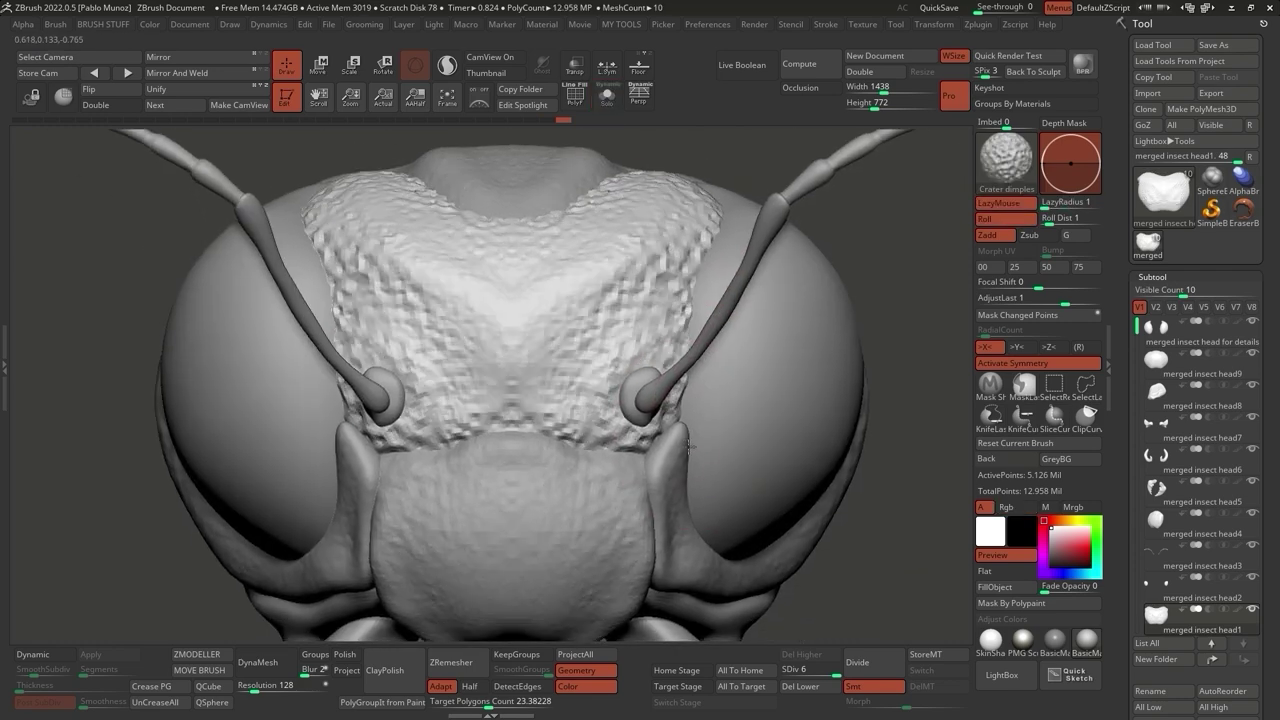
Make the lower face plate merged insect head4 active and stroke Crater dimples over its sides and centre.
{"action": "mouse_move", "coordinate": [588, 462]}
{"action": "right_mouse_down"}
{"action": "mouse_move", "coordinate": [828, 483]}
{"action": "mouse_move", "coordinate": [614, 457]}
{"action": "right_mouse_up"}
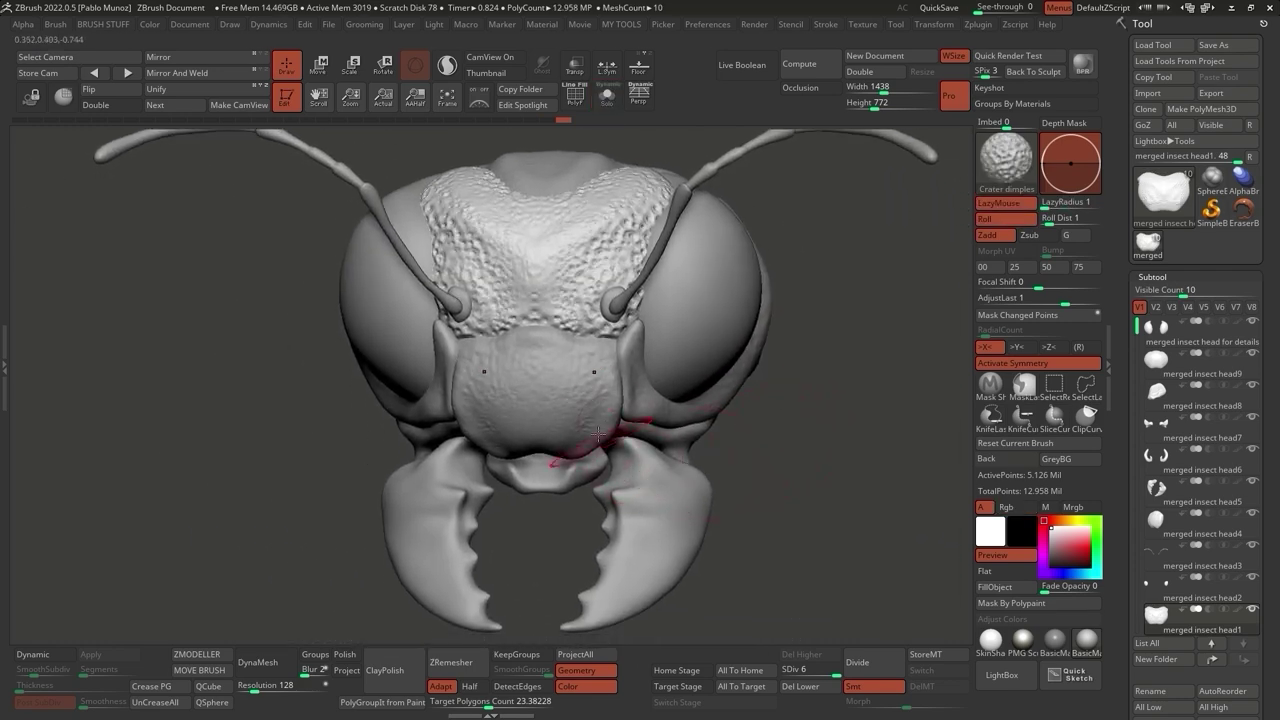
{"action": "left_click", "coordinate": [594, 431], "text": "alt"}
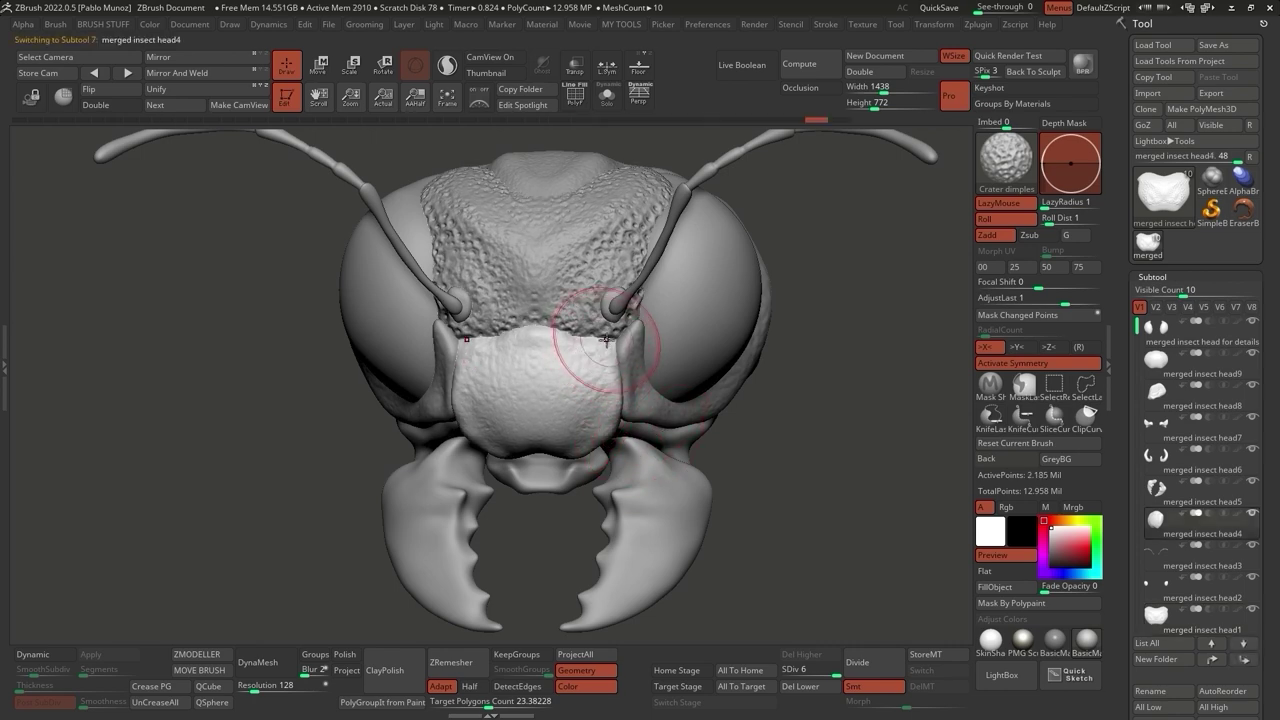
{"action": "key", "text": "space"}
{"action": "right_click_drag", "start_coordinate": [571, 388], "coordinate": [617, 406], "text": "ctrl"}
{"action": "key", "text": "space"}
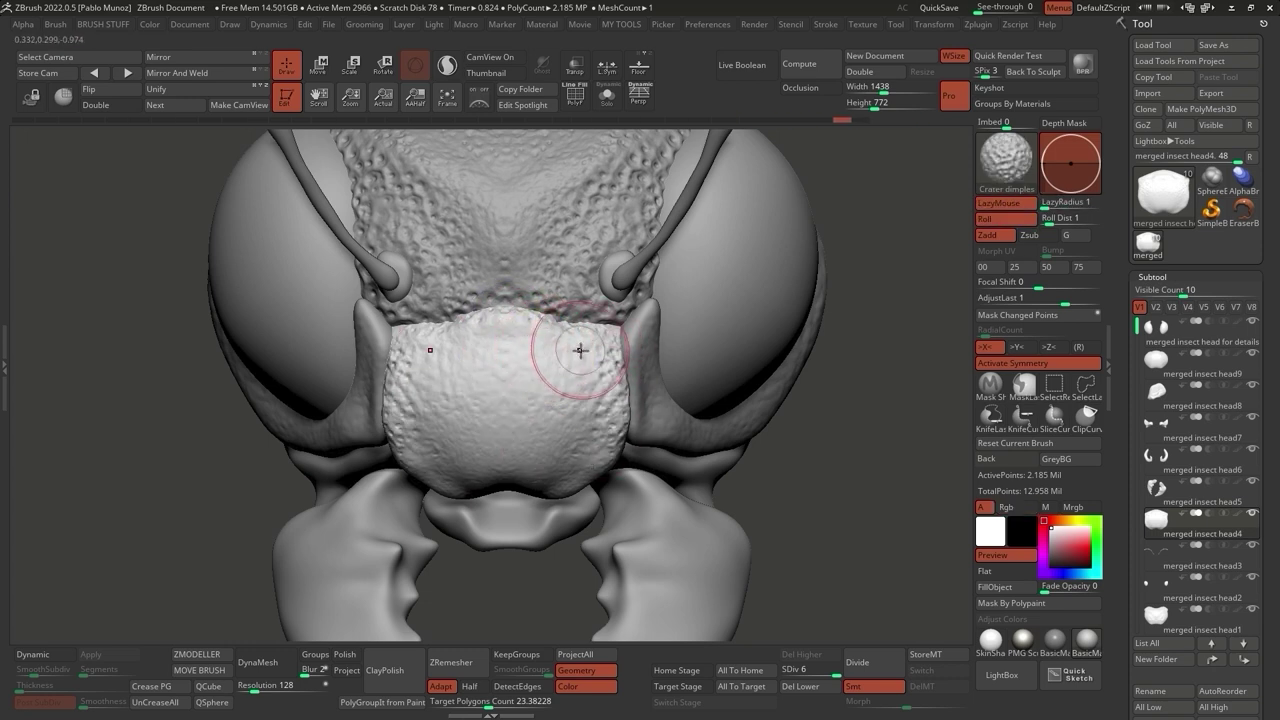
{"action": "key", "text": "ctrl"}
{"action": "mouse_move", "coordinate": [585, 378]}
{"action": "right_mouse_down", "text": "ctrl"}
{"action": "mouse_move", "coordinate": [614, 386]}
{"action": "mouse_move", "coordinate": [622, 372]}
{"action": "mouse_move", "coordinate": [600, 347]}
{"action": "right_mouse_up", "text": "ctrl"}
{"action": "mouse_move", "coordinate": [600, 347]}
{"action": "left_mouse_down"}
{"action": "mouse_move", "coordinate": [614, 414]}
{"action": "mouse_move", "coordinate": [620, 349]}
{"action": "mouse_move", "coordinate": [574, 334]}
{"action": "mouse_move", "coordinate": [609, 451]}
{"action": "mouse_move", "coordinate": [571, 429]}
{"action": "mouse_move", "coordinate": [523, 334]}
{"action": "mouse_move", "coordinate": [526, 433]}
{"action": "mouse_move", "coordinate": [523, 323]}
{"action": "mouse_move", "coordinate": [528, 455]}
{"action": "mouse_move", "coordinate": [577, 411]}
{"action": "left_mouse_up"}
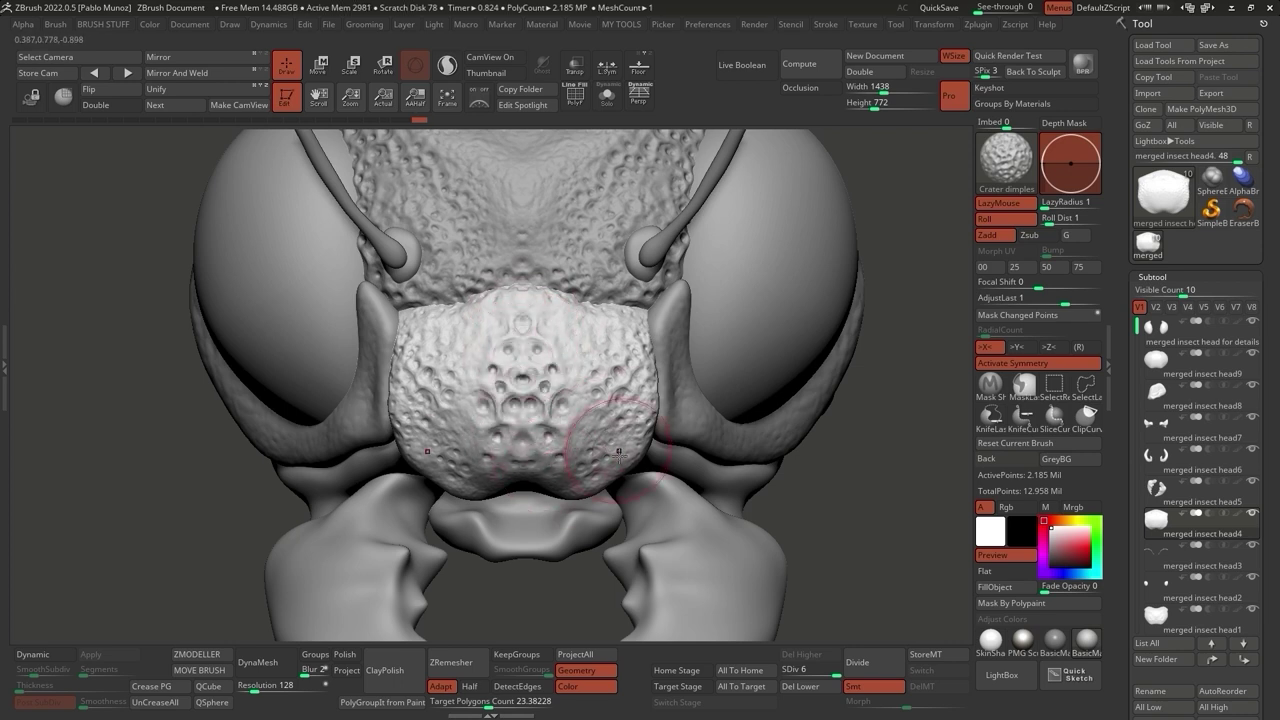
Undo the mirrored dimples down the lower face plate's centre and soften the side dimples with SmoothPeaks.
{"action": "key", "text": "ctrl+z"}
{"action": "key", "text": "ctrl+z"}
{"action": "key", "text": "ctrl+z"}
{"action": "key", "text": "ctrl+z"}
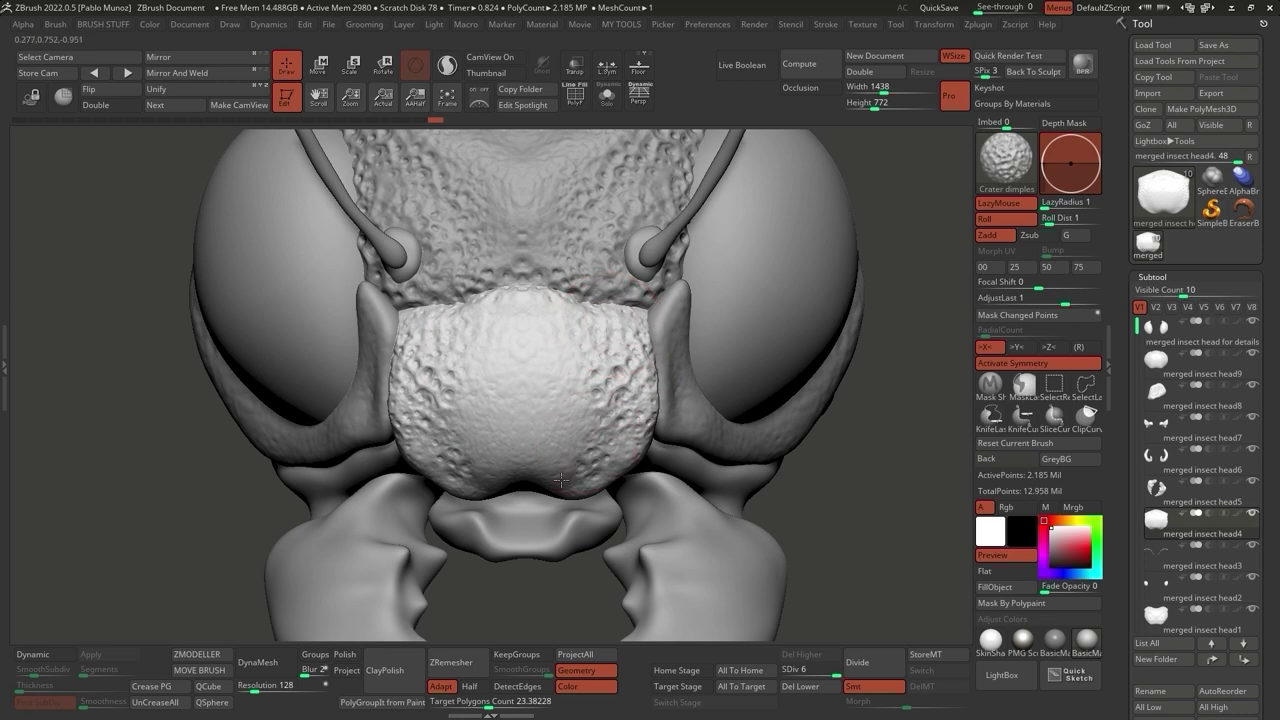
{"action": "left_click_drag", "start_coordinate": [622, 430], "coordinate": [577, 465], "text": "shift"}
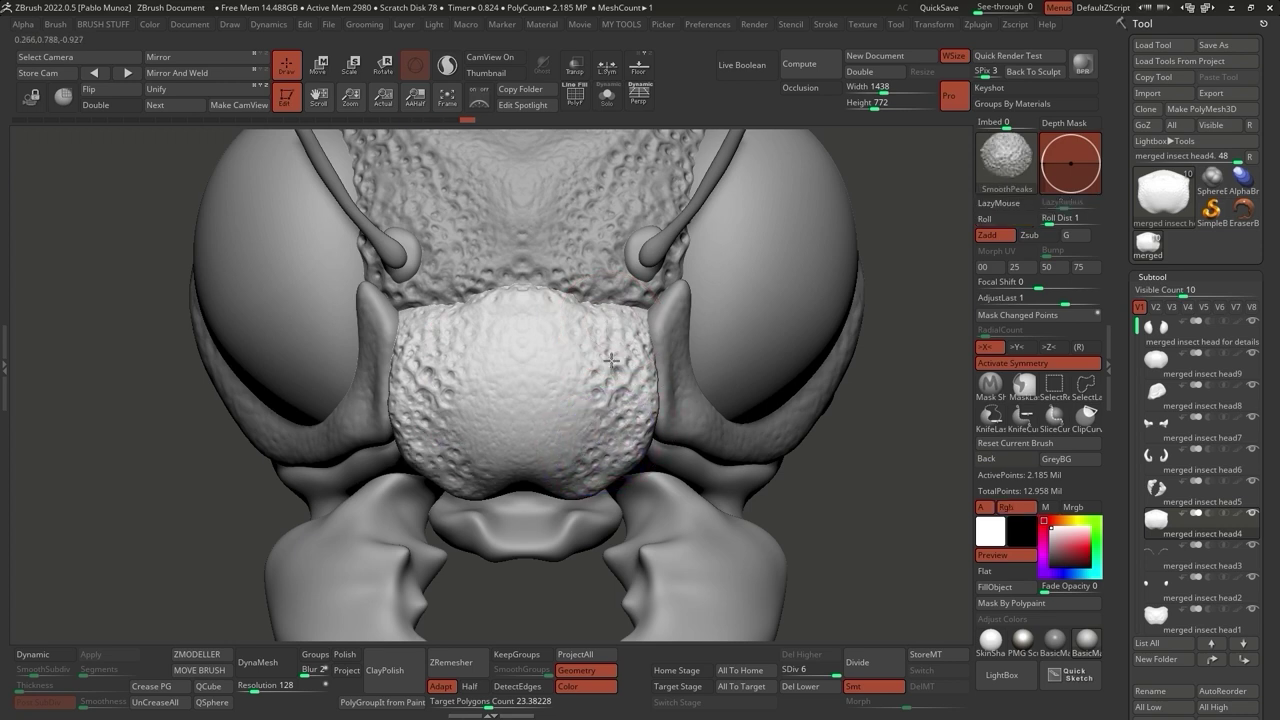
With symmetry off, stroke Crater dimples down the face plate's centre, then restore symmetry and soften them with SmoothPeaks.
{"action": "left_click", "coordinate": [1008, 364]}
{"action": "left_click_drag", "start_coordinate": [525, 331], "coordinate": [521, 330]}
{"action": "mouse_move", "coordinate": [520, 401]}
{"action": "left_mouse_down"}
{"action": "mouse_move", "coordinate": [530, 458]}
{"action": "mouse_move", "coordinate": [541, 319]}
{"action": "mouse_move", "coordinate": [541, 461]}
{"action": "mouse_move", "coordinate": [501, 340]}
{"action": "mouse_move", "coordinate": [495, 429]}
{"action": "mouse_move", "coordinate": [535, 466]}
{"action": "left_mouse_up"}
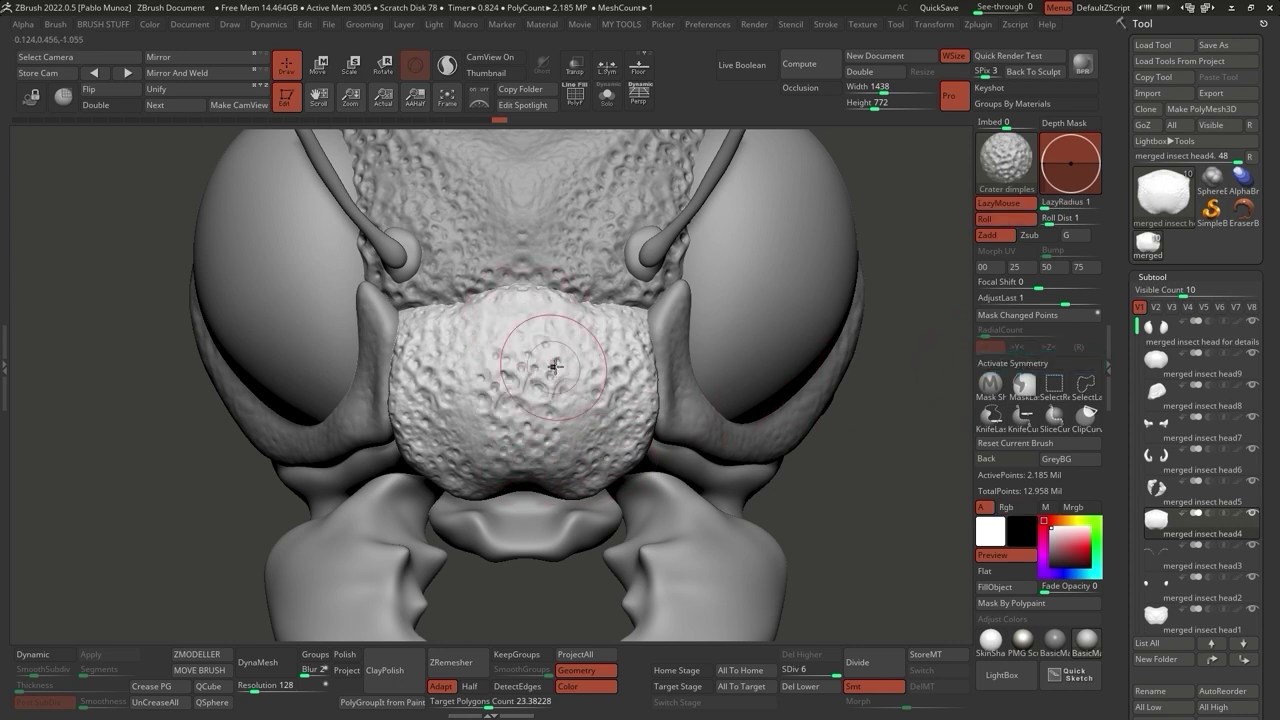
{"action": "key", "text": "x"}
{"action": "key", "text": "shift"}
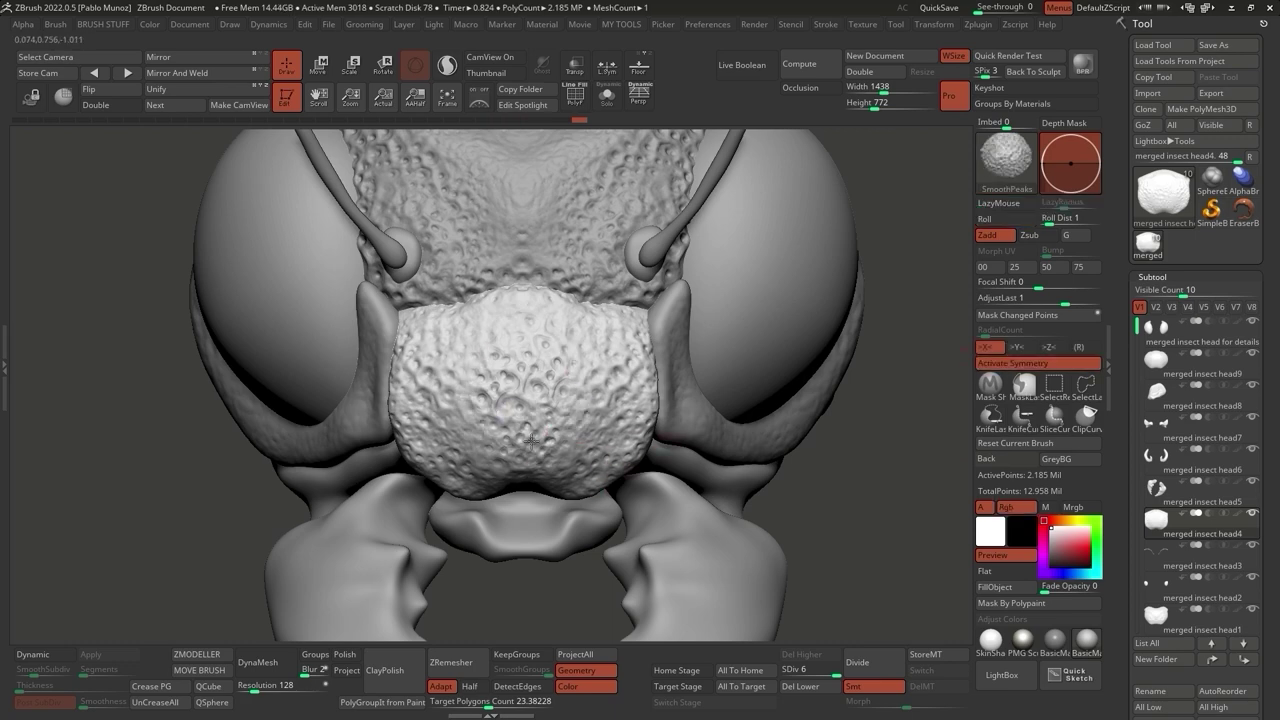
Load the Thin sharp lines brush and make the mandibles merged insect head5 active.
{"action": "mouse_move", "coordinate": [520, 452]}
{"action": "right_mouse_down", "text": "ctrl"}
{"action": "mouse_move", "coordinate": [803, 441]}
{"action": "mouse_move", "coordinate": [680, 470]}
{"action": "right_mouse_up", "text": "ctrl"}
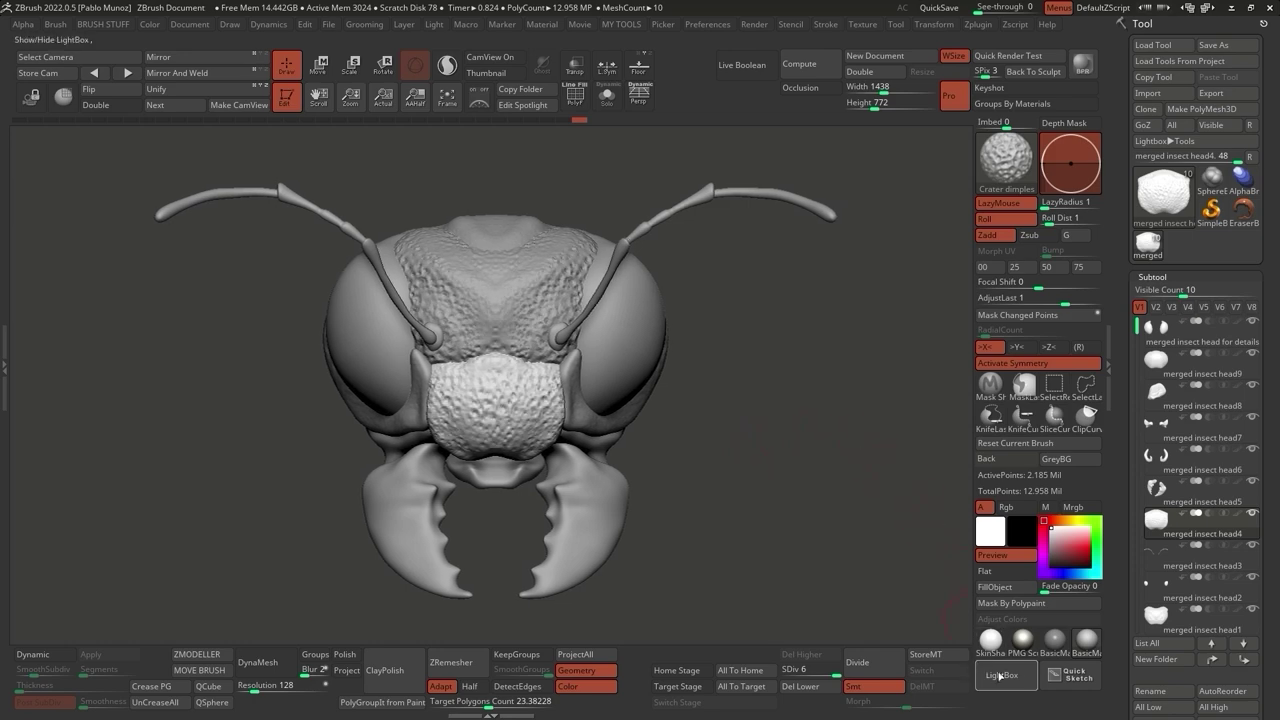
{"action": "key", "text": "comma"}
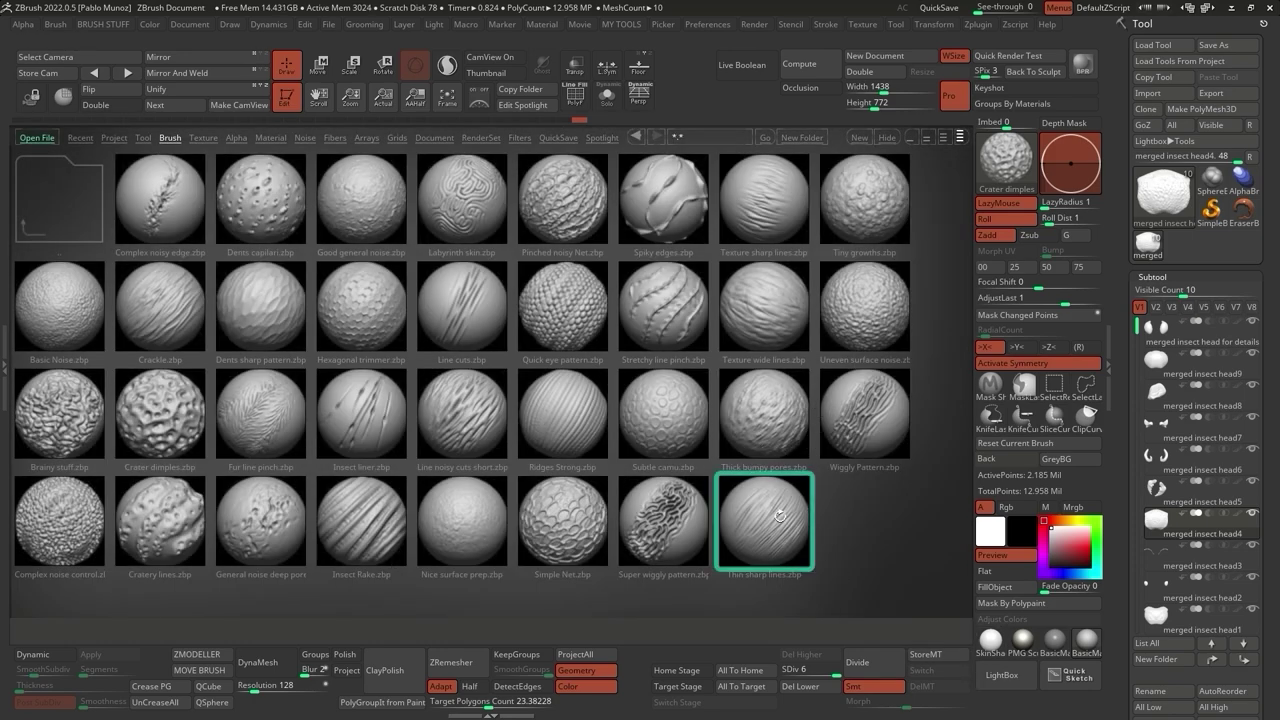
{"action": "double_click", "coordinate": [776, 520]}
{"action": "left_click", "coordinate": [714, 469], "text": "alt"}
{"action": "mouse_move", "coordinate": [714, 469]}
{"action": "right_mouse_down", "text": "alt"}
{"action": "mouse_move", "coordinate": [697, 411]}
{"action": "mouse_move", "coordinate": [708, 417]}
{"action": "mouse_move", "coordinate": [631, 427]}
{"action": "right_mouse_up", "text": "alt"}
{"action": "mouse_move", "coordinate": [679, 480]}
{"action": "right_mouse_down", "text": "ctrl"}
{"action": "mouse_move", "coordinate": [717, 563]}
{"action": "mouse_move", "coordinate": [740, 443]}
{"action": "right_mouse_up", "text": "ctrl"}
{"action": "key", "text": "ctrl+z"}
{"action": "key", "text": "ctrl+z"}
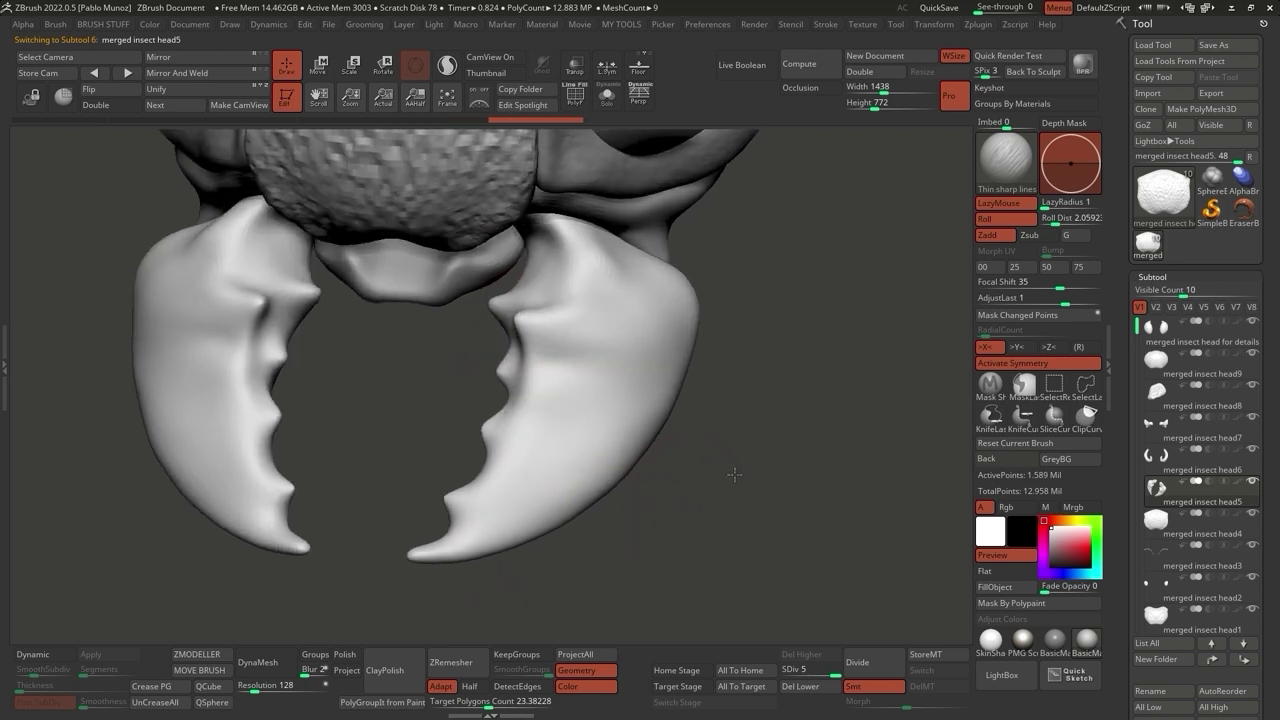
Stroke thin sharp lines lengthwise along the front faces of the mandibles down to the tips.
{"action": "key", "text": "ctrl+shift+z"}
{"action": "key", "text": "ctrl+shift+z"}
{"action": "key", "text": "ctrl+shift+z"}
{"action": "key", "text": "ctrl+shift+z"}
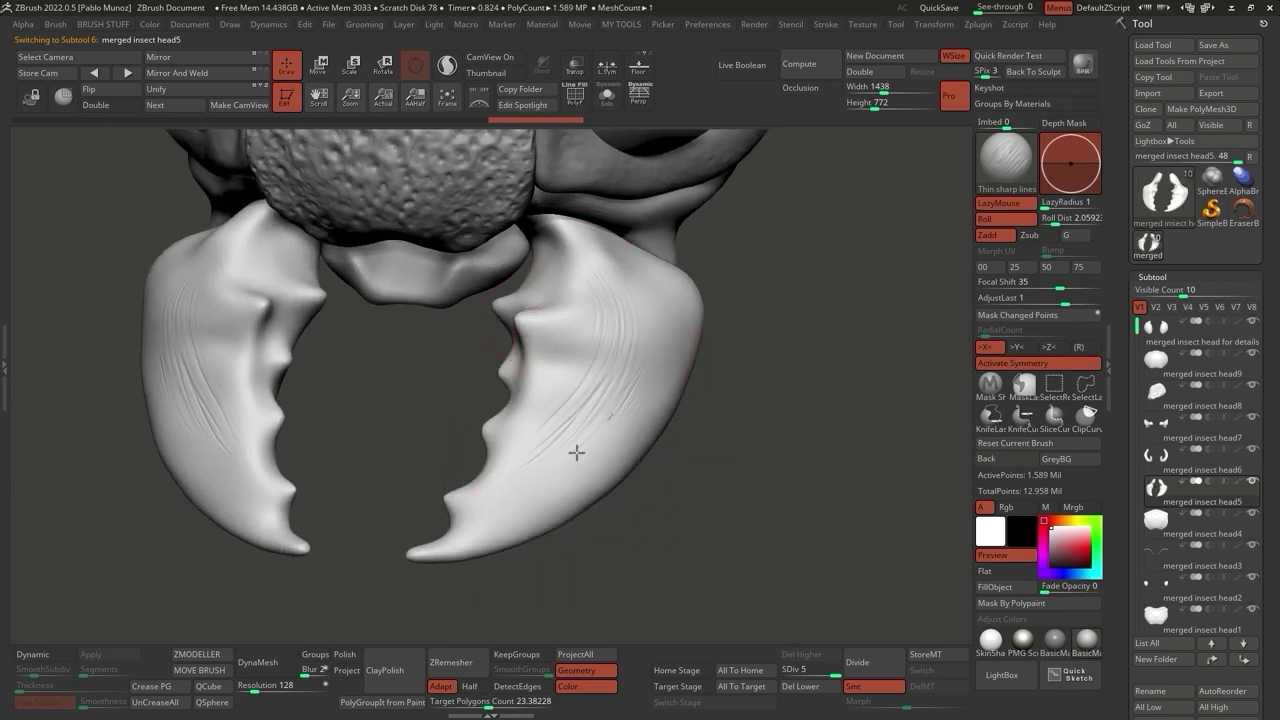
{"action": "key", "text": "ctrl+z"}
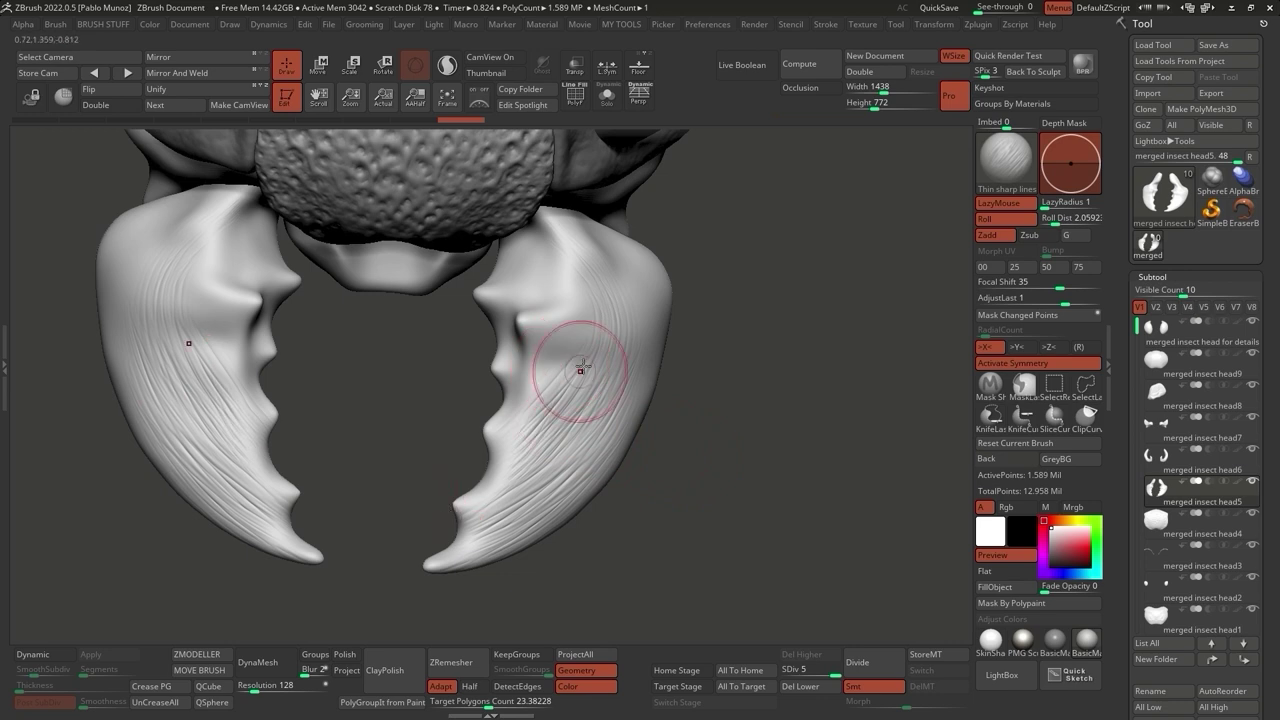
{"action": "key", "text": "ctrl+shift+z"}
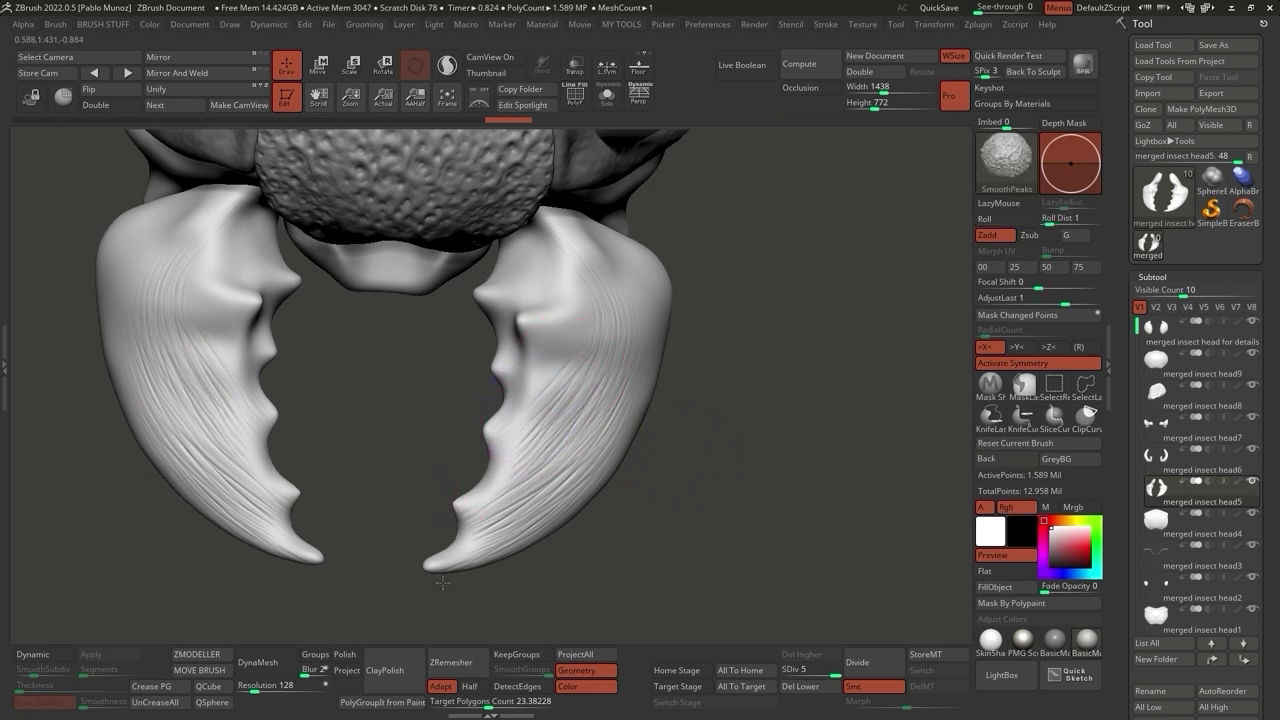
Soften the mandible lines with SmoothPeaks, isolate the mandibles and add fine lines around their inner bases and upper teeth.
{"action": "key", "text": "shift"}
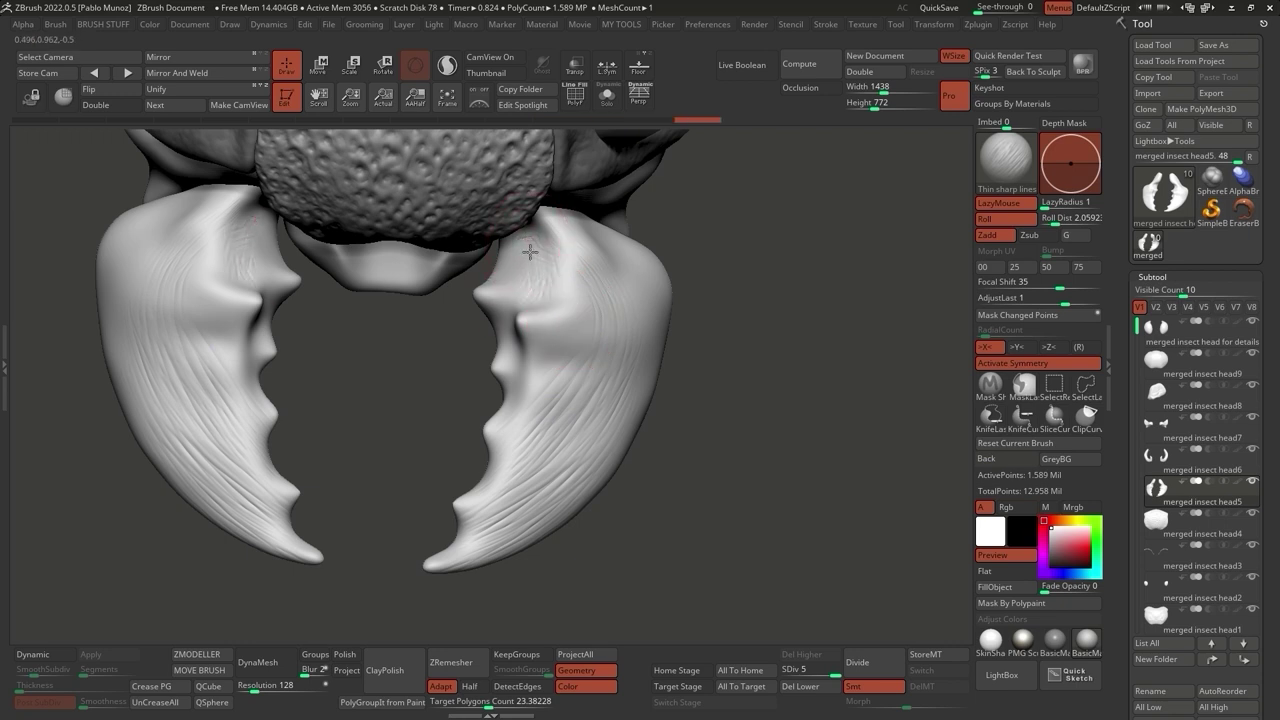
{"action": "key", "text": "ctrl+z"}
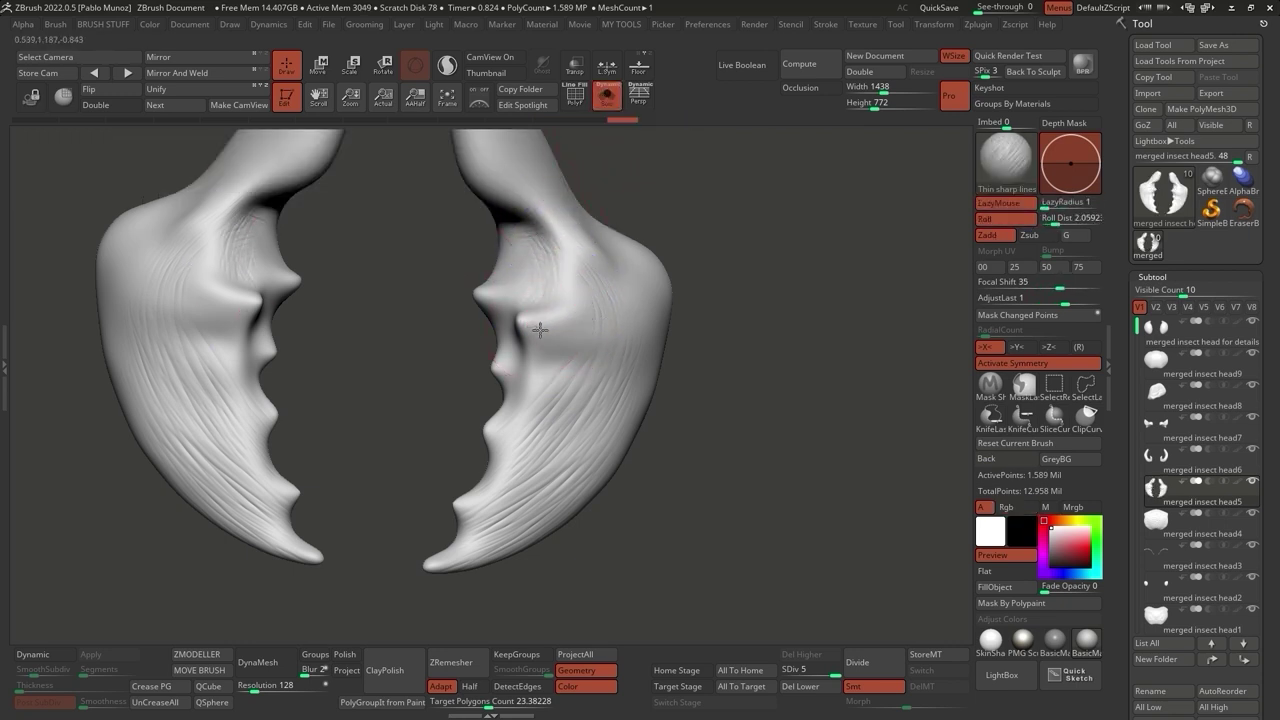
{"action": "key", "text": "shift"}
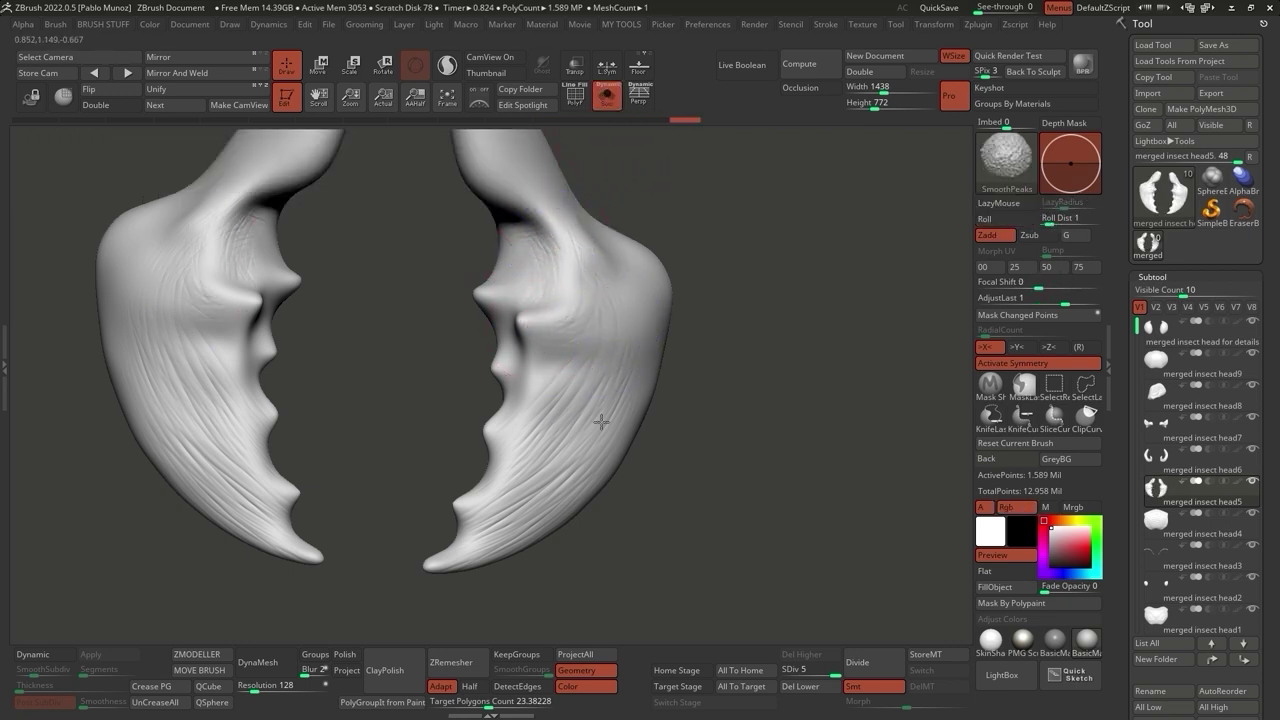
{"action": "key", "text": "ctrl+shift+z"}
Extend the thin sharp lines over the mandibles' outer sides and up along their stems.
{"action": "key", "text": "space"}
{"action": "key", "text": "ctrl+shift+z"}
{"action": "key", "text": "ctrl+shift+z"}
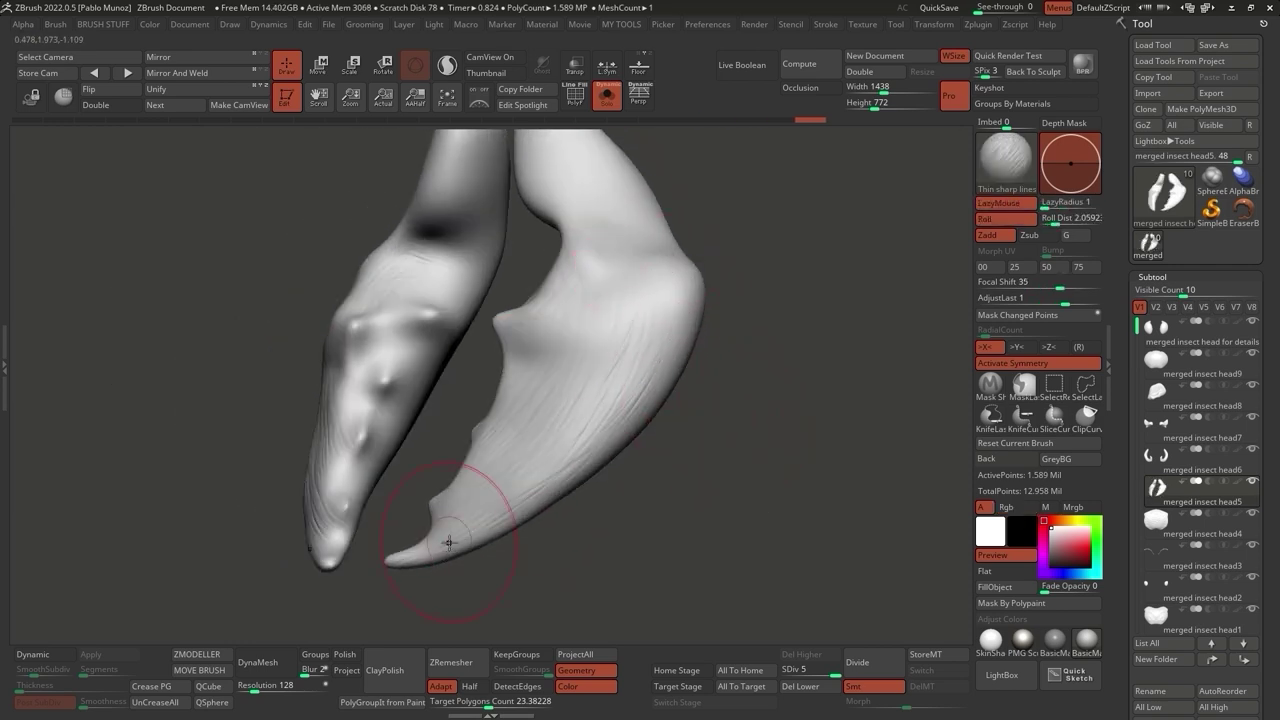
{"action": "key", "text": "ctrl+shift+z"}
{"action": "key", "text": "ctrl+shift+z"}
{"action": "key", "text": "ctrl+shift+z"}
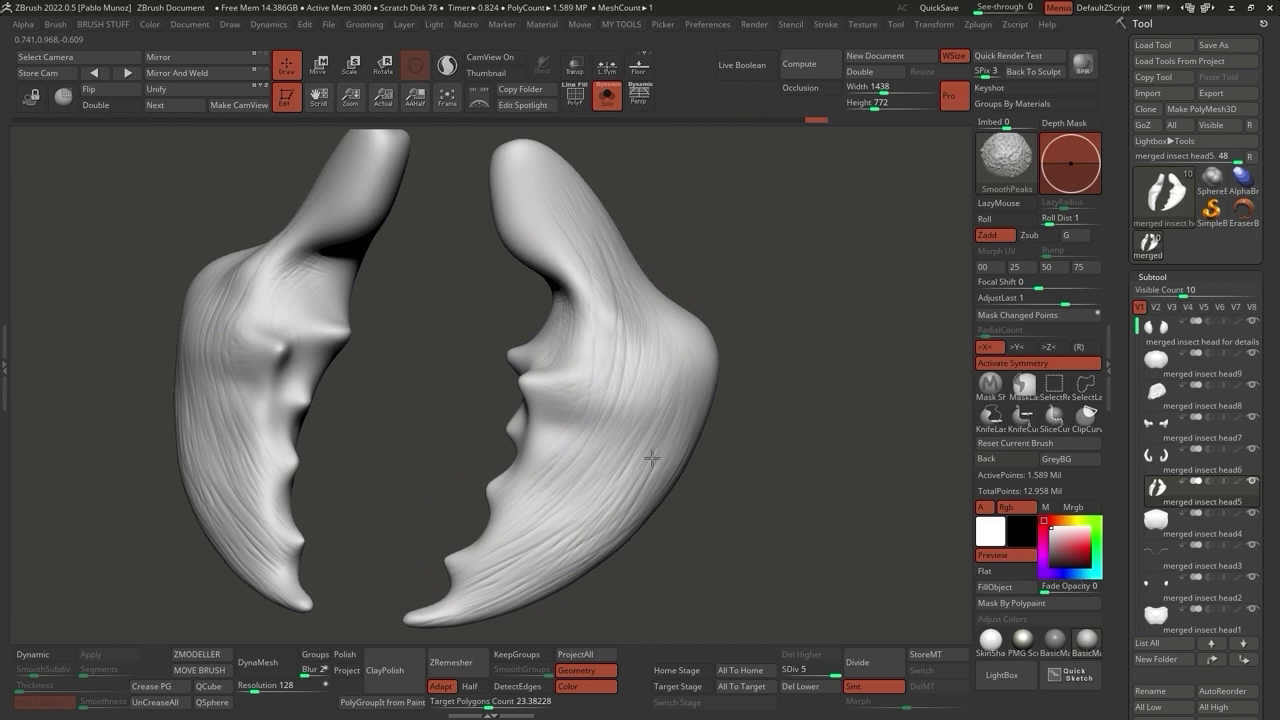
Add more thin sharp lines on the mandibles' broad outer curves and soften them with SmoothPeaks.
{"action": "key", "text": "ctrl+shift+z"}
{"action": "key", "text": "ctrl+shift+z"}
{"action": "key", "text": "ctrl+shift+z"}
{"action": "key", "text": "ctrl+shift+z"}
{"action": "key", "text": "ctrl+shift+z"}
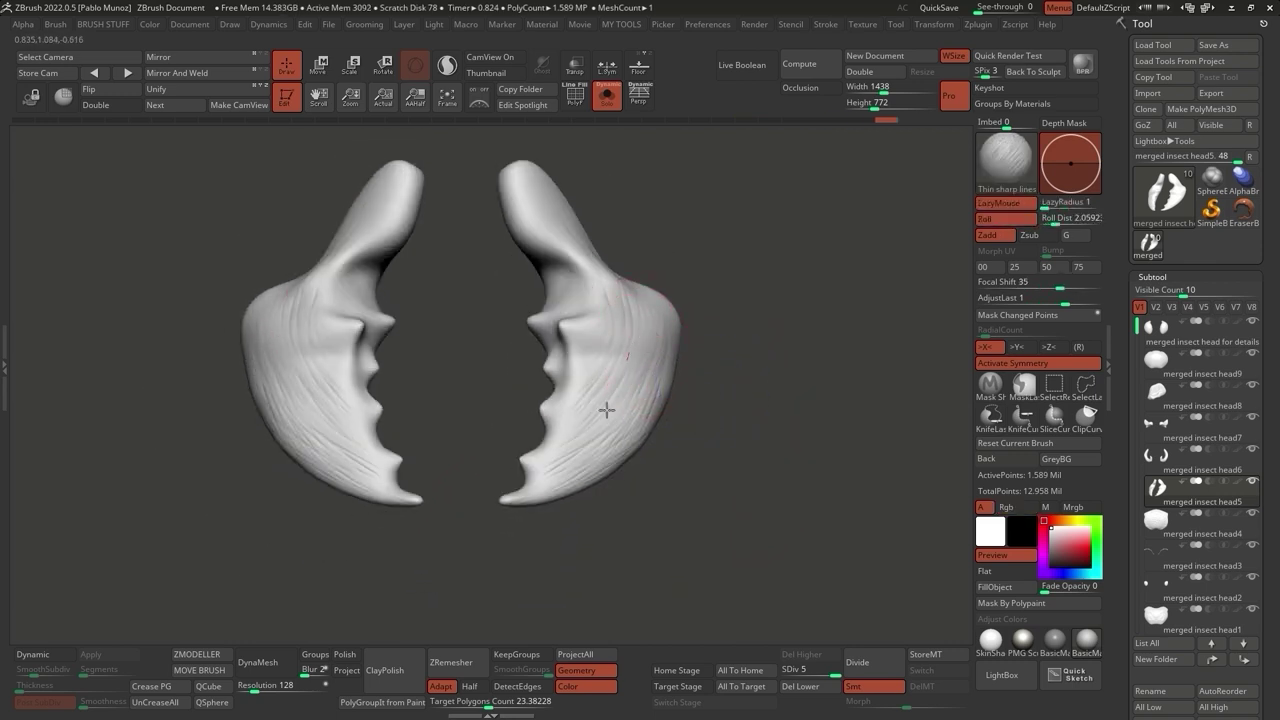
{"action": "key", "text": "ctrl+shift+z"}
{"action": "key", "text": "ctrl+shift+z"}
{"action": "key", "text": "ctrl+shift+z"}
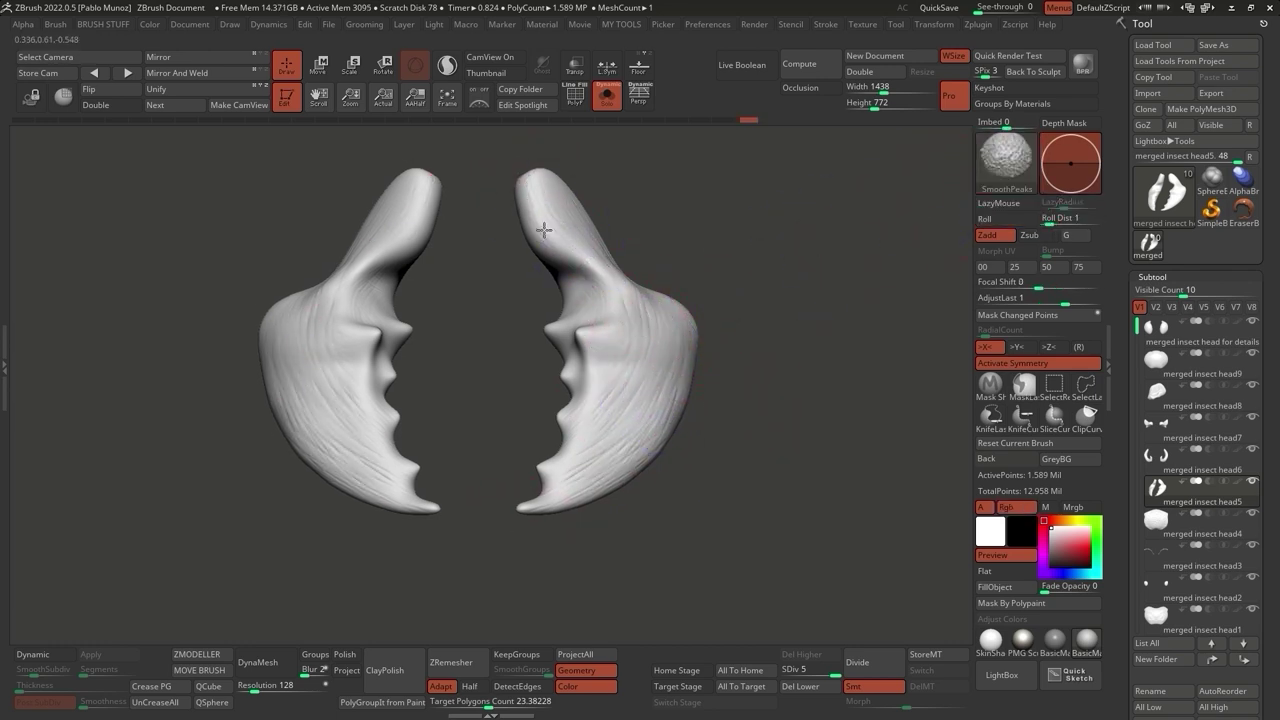
Load the Crackle brush and stroke deeper crackle lines lengthwise along the back faces of the mandibles.
{"action": "left_click", "coordinate": [1002, 675]}
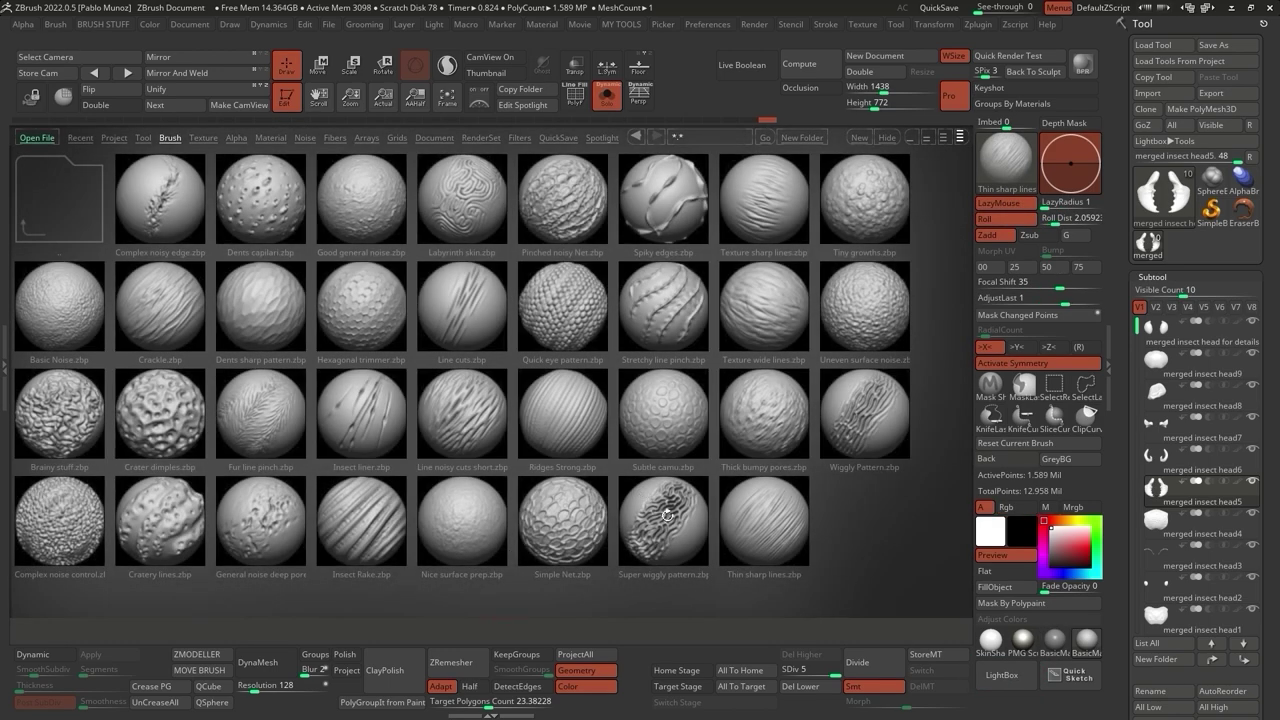
{"action": "double_click", "coordinate": [162, 305]}
{"action": "left_click_drag", "start_coordinate": [685, 432], "coordinate": [680, 394]}
{"action": "left_click_drag", "start_coordinate": [509, 383], "coordinate": [486, 334]}
{"action": "left_click_drag", "start_coordinate": [507, 217], "coordinate": [545, 549]}
{"action": "right_click_drag", "start_coordinate": [710, 492], "coordinate": [674, 391]}
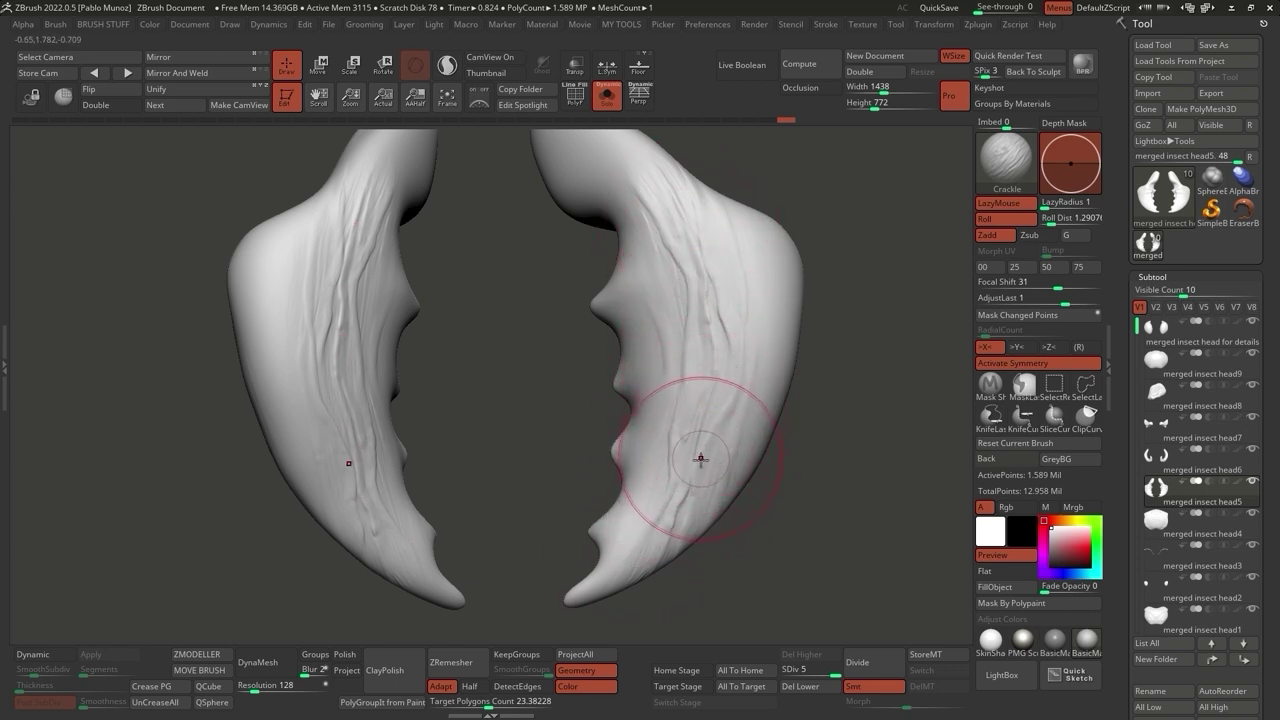
Stroke Crackle lines over the mandibles' front faces, from the stems and around the teeth down to the tips.
{"action": "mouse_move", "coordinate": [697, 460]}
{"action": "right_mouse_down"}
{"action": "mouse_move", "coordinate": [669, 390]}
{"action": "mouse_move", "coordinate": [719, 385]}
{"action": "mouse_move", "coordinate": [777, 317]}
{"action": "mouse_move", "coordinate": [757, 346]}
{"action": "mouse_move", "coordinate": [694, 355]}
{"action": "right_mouse_up"}
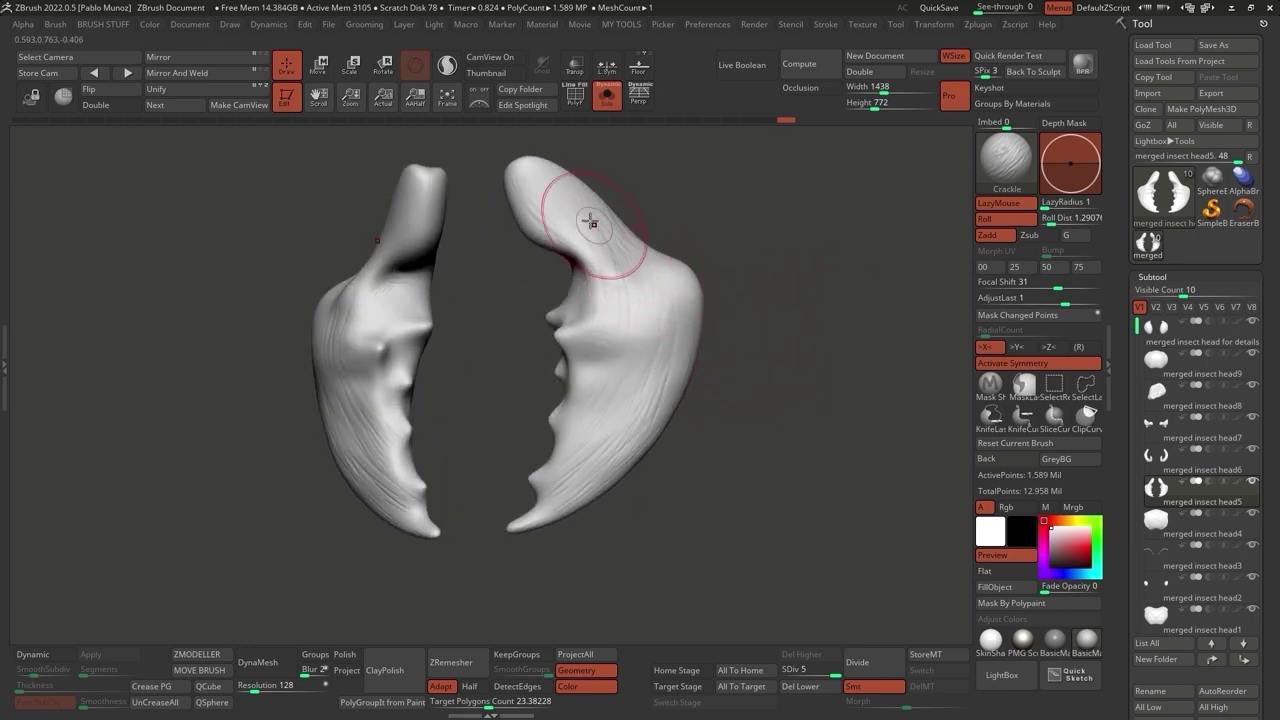
{"action": "right_click_drag", "start_coordinate": [569, 335], "coordinate": [573, 333]}
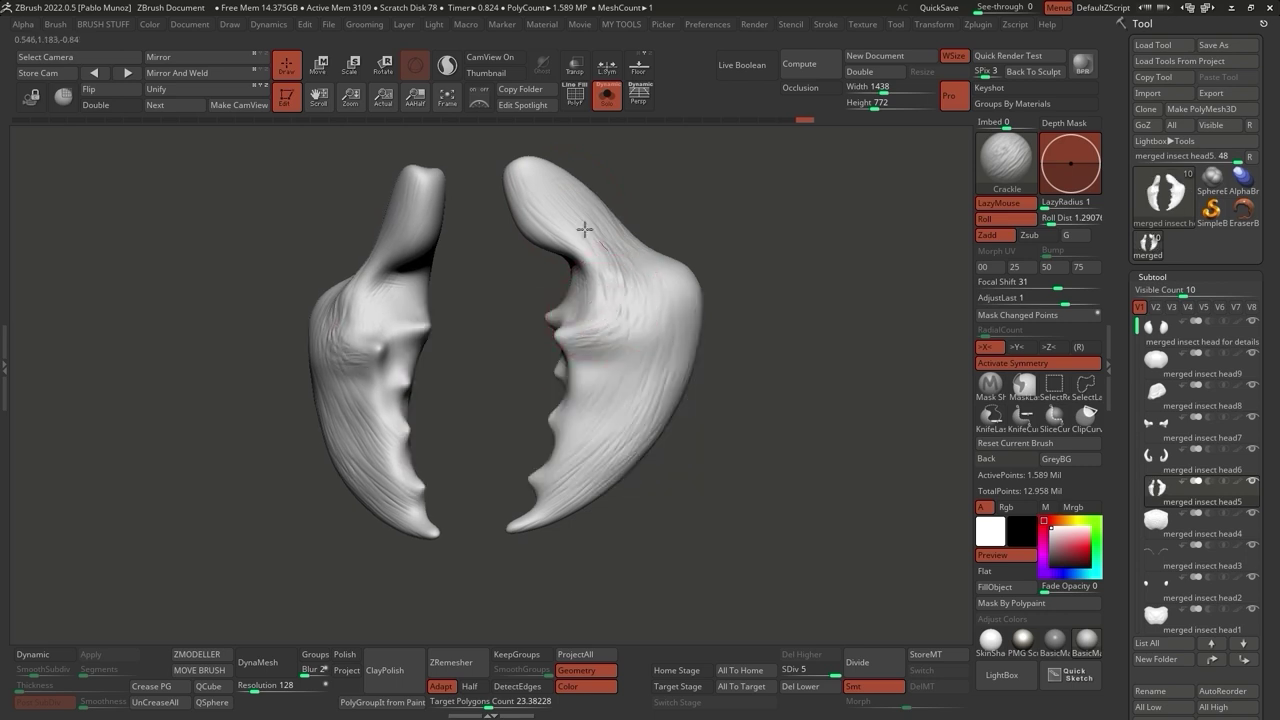
{"action": "mouse_move", "coordinate": [607, 386]}
{"action": "right_mouse_down"}
{"action": "mouse_move", "coordinate": [659, 295]}
{"action": "mouse_move", "coordinate": [678, 313]}
{"action": "mouse_move", "coordinate": [672, 302]}
{"action": "right_mouse_up"}
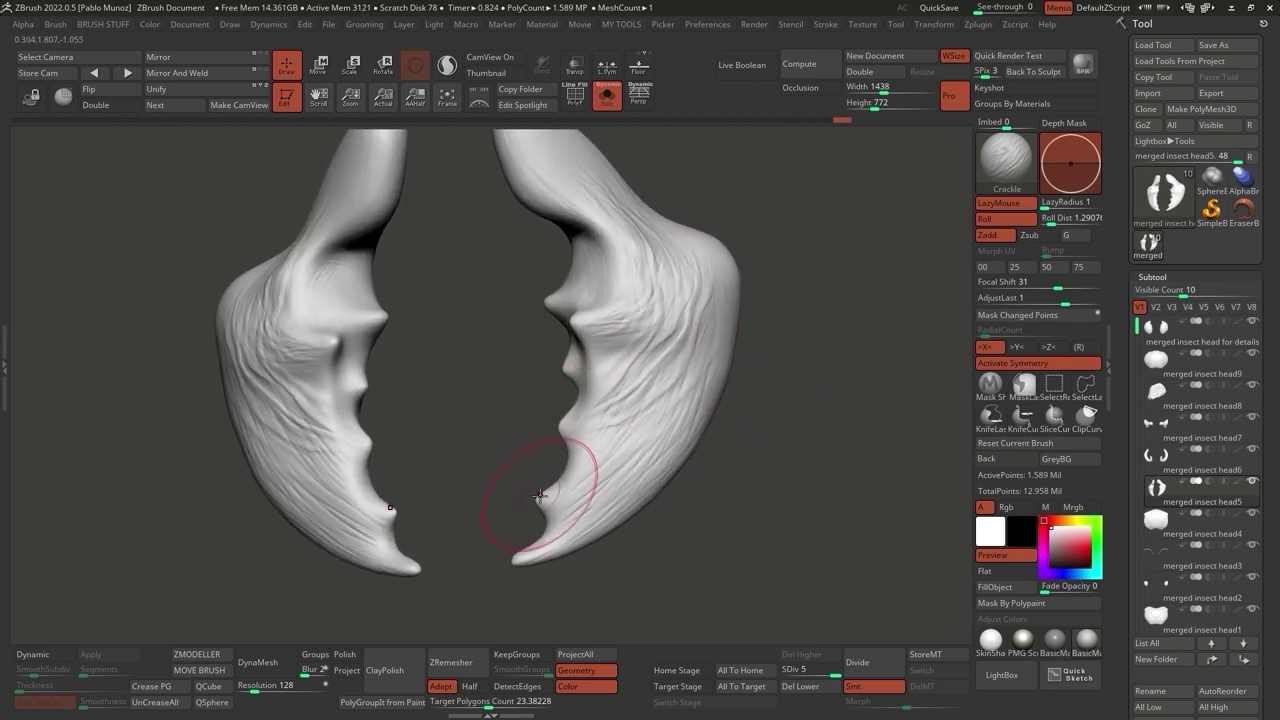
{"action": "mouse_move", "coordinate": [571, 487]}
{"action": "left_mouse_down"}
{"action": "mouse_move", "coordinate": [629, 441]}
{"action": "mouse_move", "coordinate": [697, 315]}
{"action": "left_mouse_up"}
{"action": "mouse_move", "coordinate": [563, 427]}
{"action": "right_mouse_down"}
{"action": "mouse_move", "coordinate": [700, 400]}
{"action": "mouse_move", "coordinate": [814, 400]}
{"action": "mouse_move", "coordinate": [657, 382]}
{"action": "mouse_move", "coordinate": [671, 300]}
{"action": "right_mouse_up"}
Soften the crackle lines with SmoothPeaks and extend the Crackle texture over the mandibles' sides and outer edges.
{"action": "key", "text": "shift"}
{"action": "mouse_move", "coordinate": [682, 338]}
{"action": "left_mouse_down", "text": "shift"}
{"action": "mouse_move", "coordinate": [644, 357]}
{"action": "mouse_move", "coordinate": [684, 297]}
{"action": "left_mouse_up", "text": "shift"}
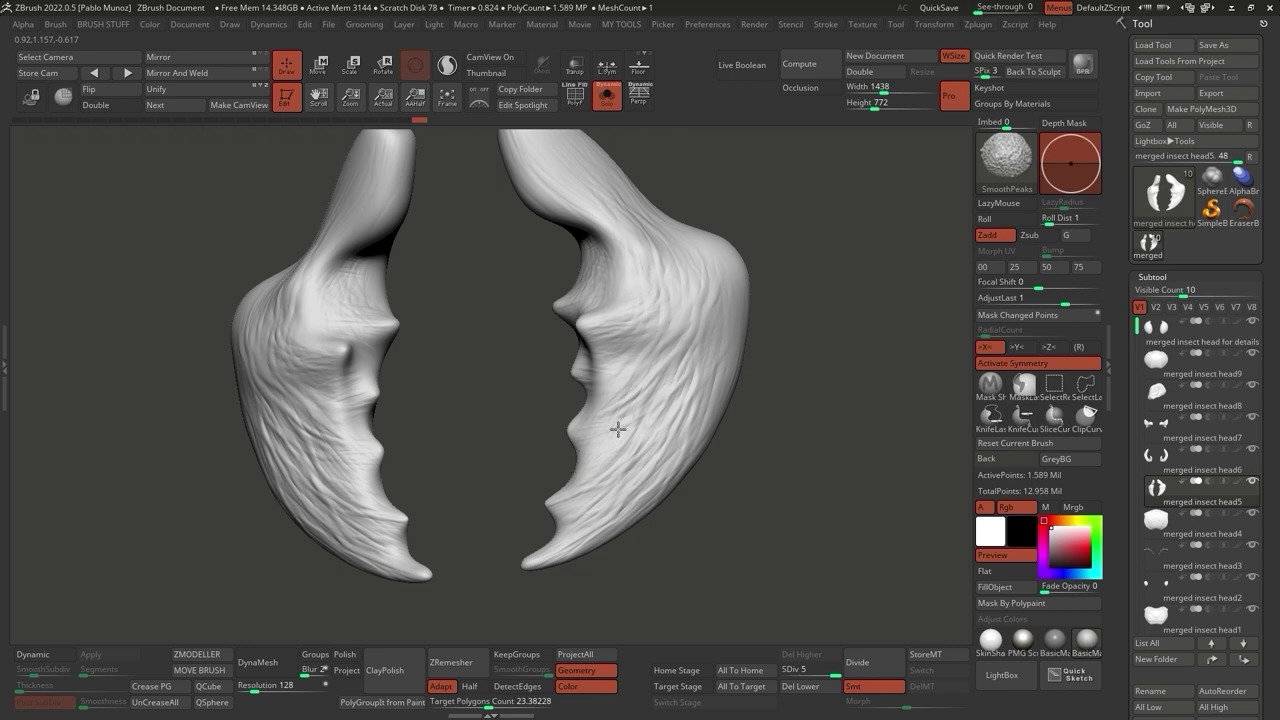
{"action": "right_click_drag", "start_coordinate": [776, 347], "coordinate": [755, 368]}
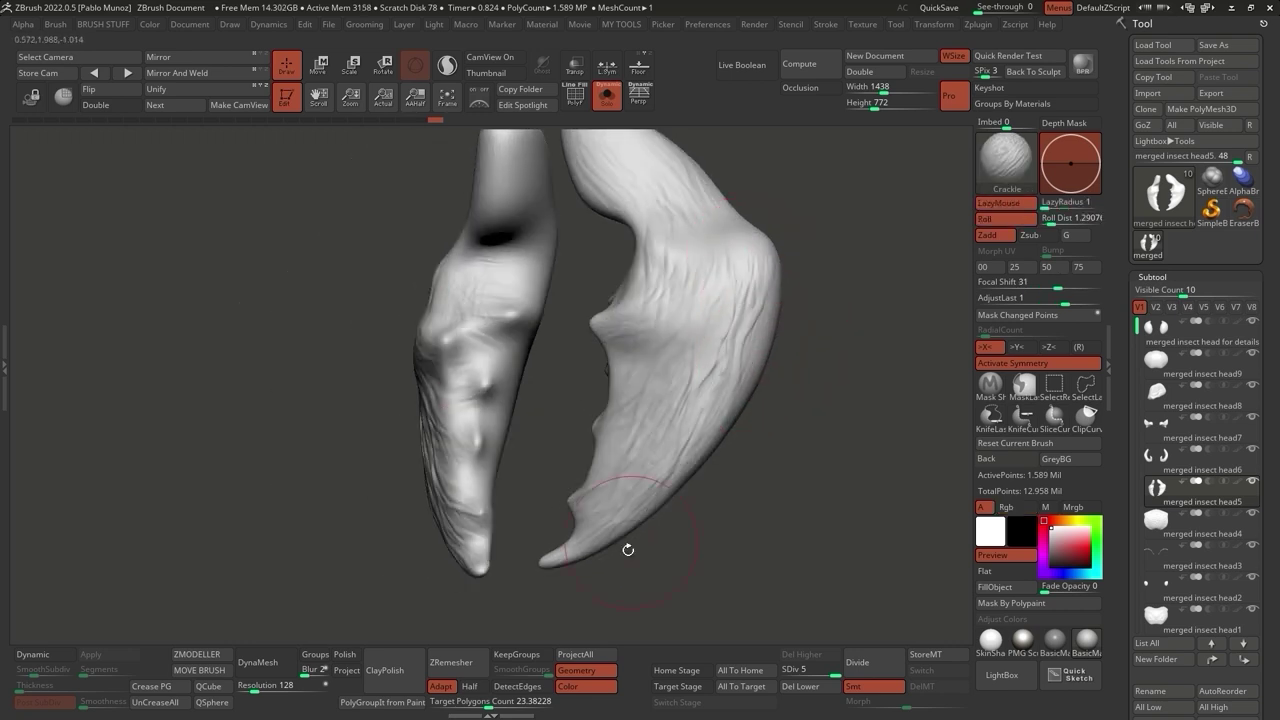
{"action": "mouse_move", "coordinate": [632, 540]}
{"action": "left_mouse_down", "text": "shift"}
{"action": "mouse_move", "coordinate": [707, 411]}
{"action": "mouse_move", "coordinate": [749, 285]}
{"action": "left_mouse_up", "text": "shift"}
{"action": "right_click_drag", "start_coordinate": [648, 513], "coordinate": [703, 457], "text": "shift"}
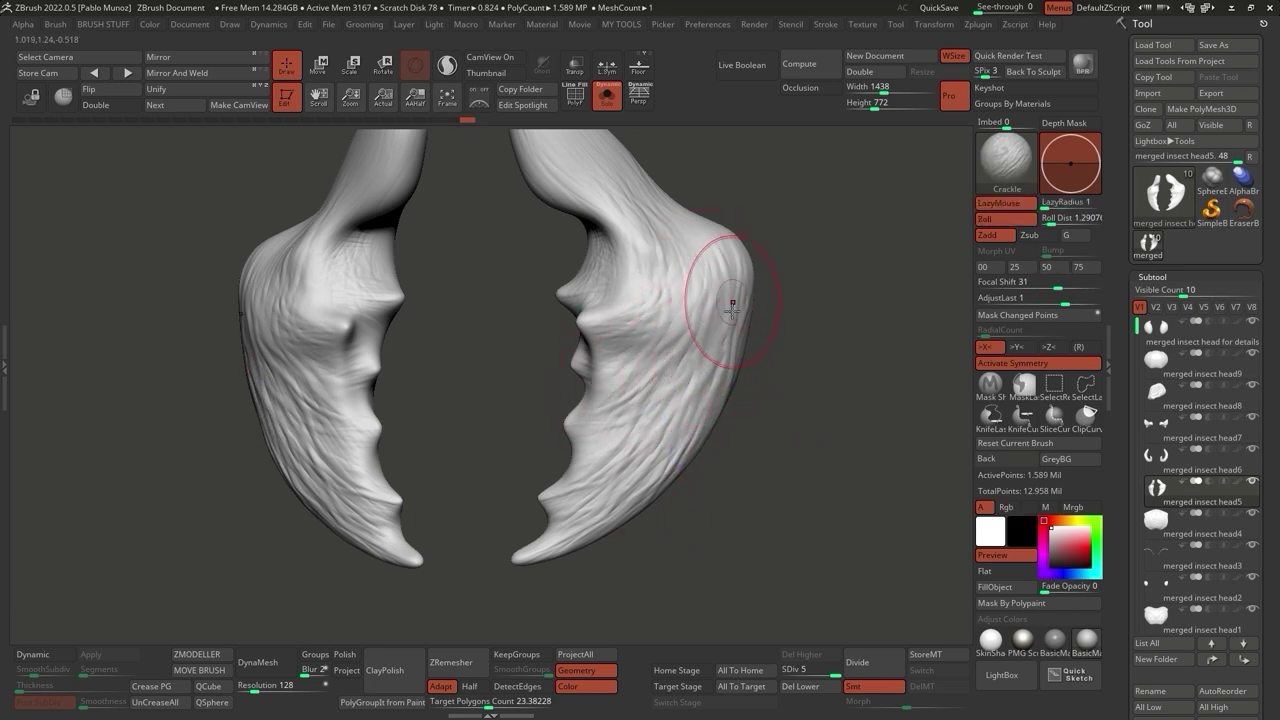
Bring the whole head back into view and subdivide the plates surrounding the eyes to level 5.
{"action": "right_click_drag", "start_coordinate": [703, 297], "coordinate": [735, 300]}
{"action": "right_click_drag", "start_coordinate": [632, 248], "coordinate": [754, 229]}
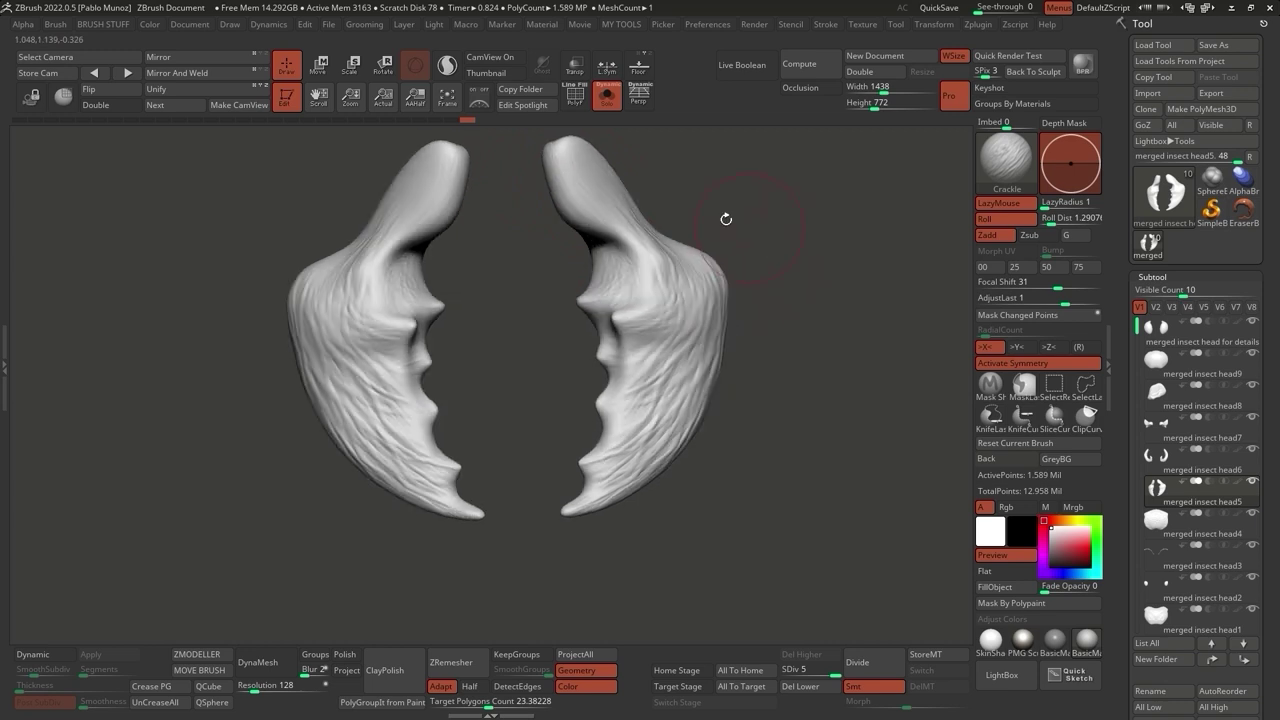
{"action": "key", "text": "ctrl+shift+s"}
{"action": "mouse_move", "coordinate": [707, 360]}
{"action": "right_mouse_down"}
{"action": "mouse_move", "coordinate": [753, 457]}
{"action": "mouse_move", "coordinate": [745, 468]}
{"action": "mouse_move", "coordinate": [814, 457]}
{"action": "mouse_move", "coordinate": [700, 473]}
{"action": "right_mouse_up"}
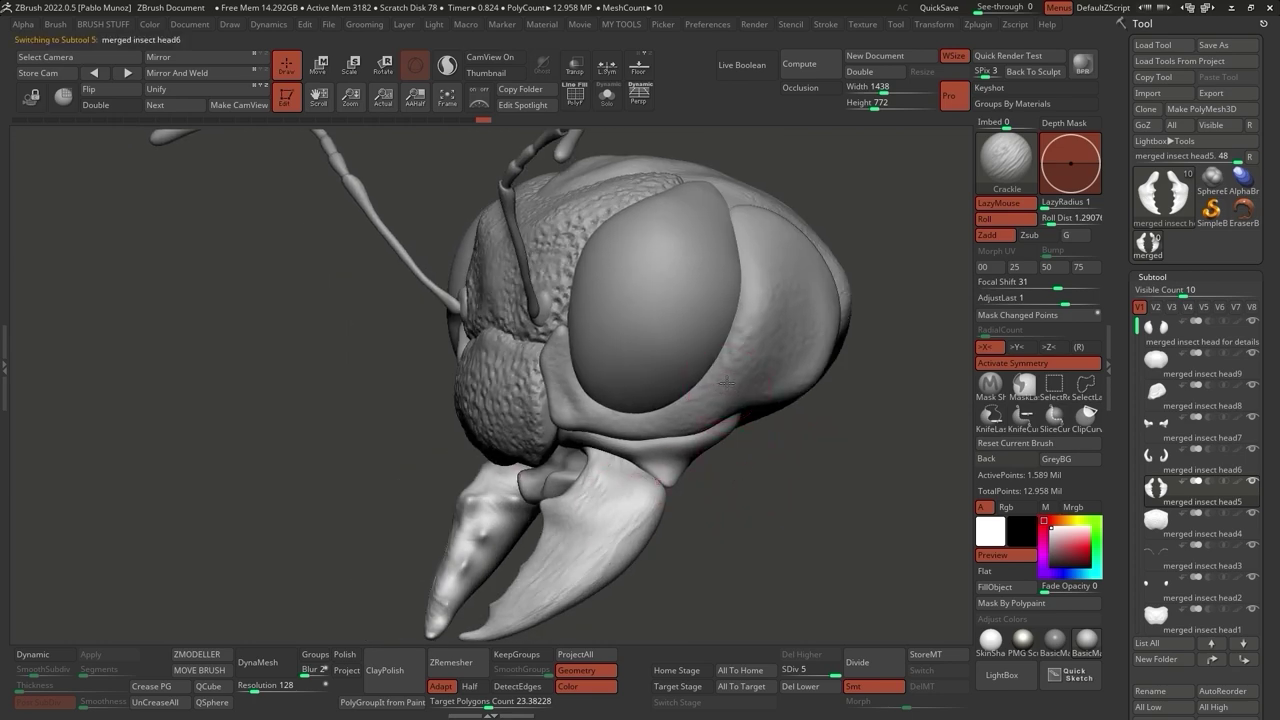
{"action": "left_click", "coordinate": [662, 413], "text": "alt"}
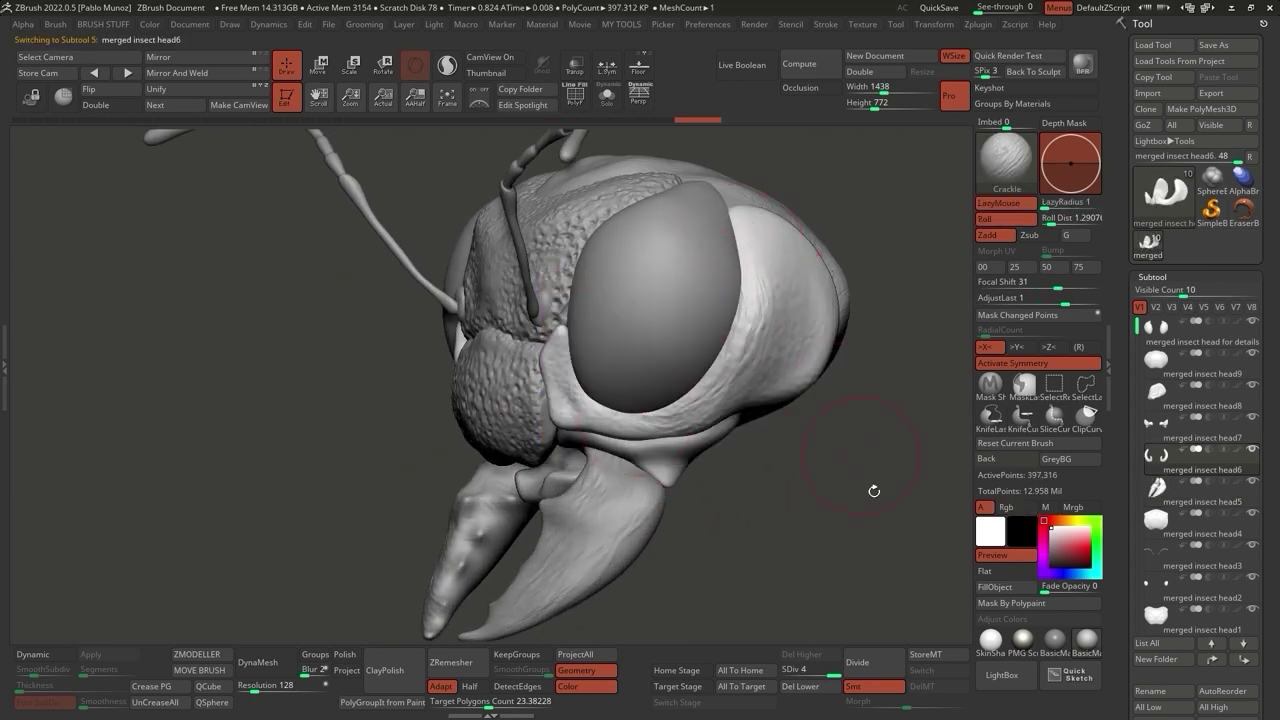
{"action": "left_click", "coordinate": [866, 665]}
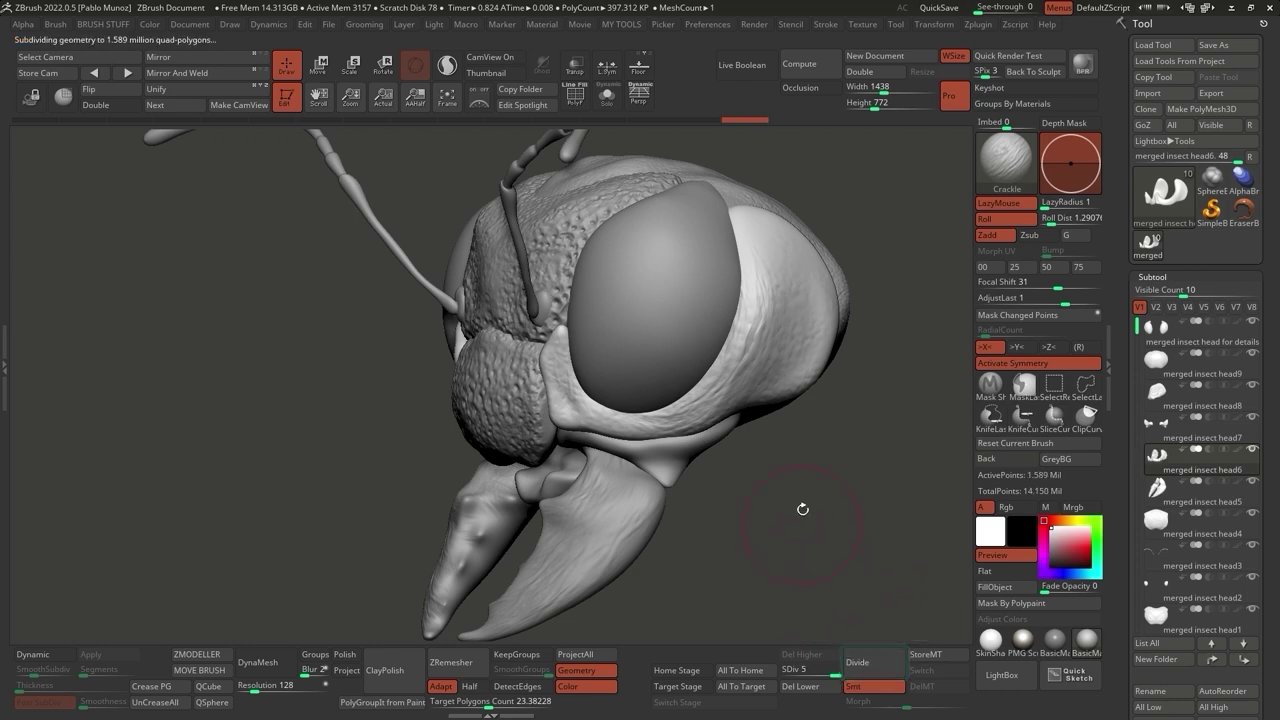
Stroke Crackle lines over the eye-surround plates, along the broad area behind the eyes and the strip beneath them.
{"action": "left_click_drag", "start_coordinate": [803, 529], "coordinate": [784, 378]}
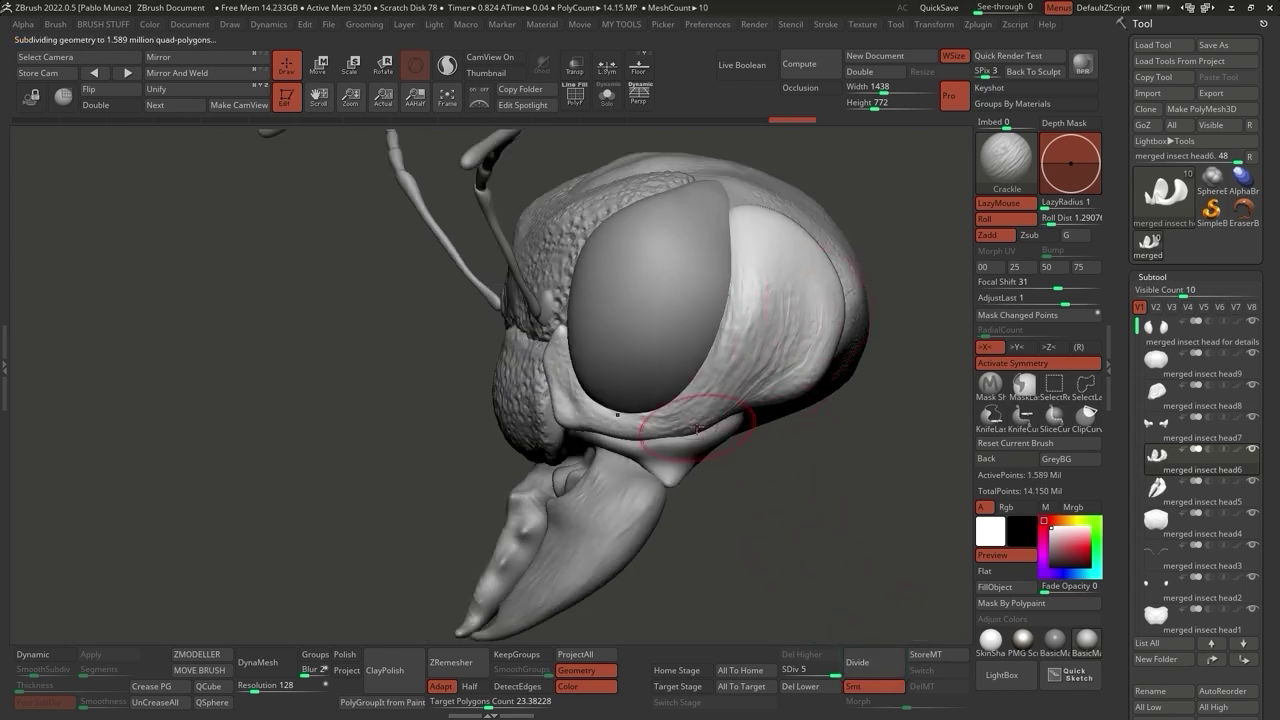
{"action": "key", "text": "shift"}
{"action": "left_click_drag", "start_coordinate": [737, 288], "coordinate": [857, 286]}
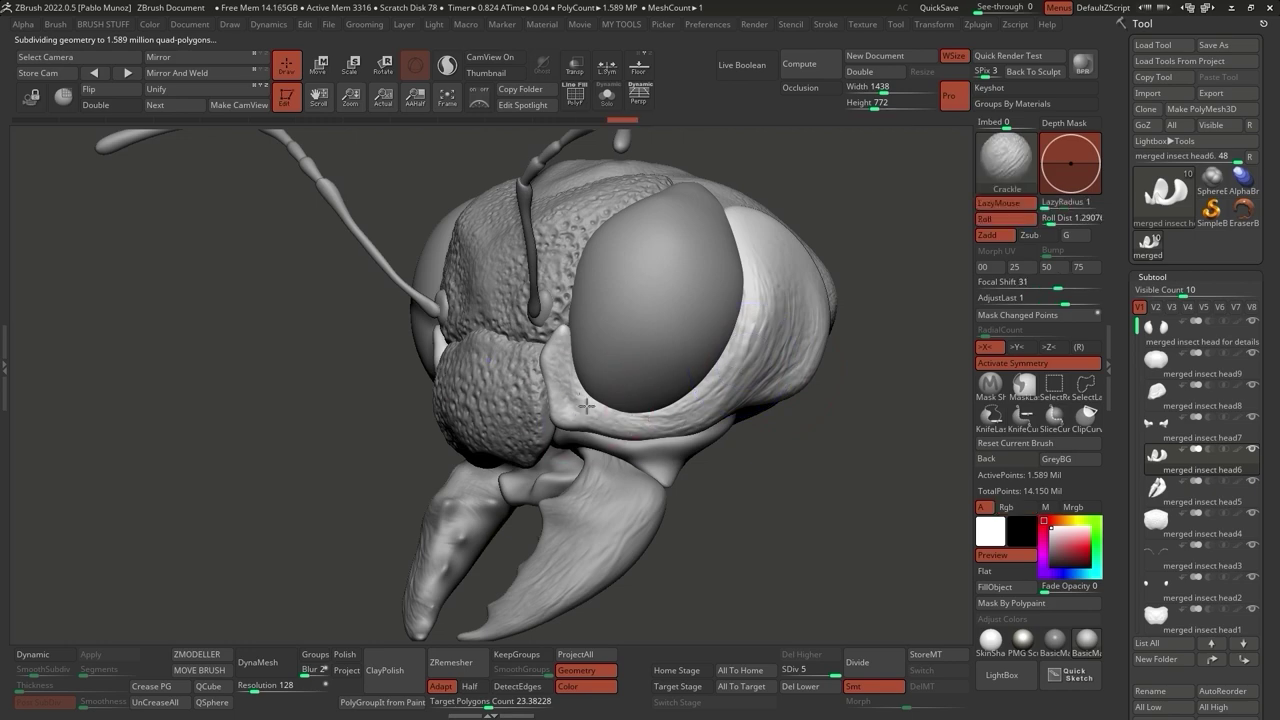
{"action": "left_click_drag", "start_coordinate": [737, 463], "coordinate": [699, 406]}
{"action": "right_click_drag", "start_coordinate": [699, 406], "coordinate": [683, 265]}
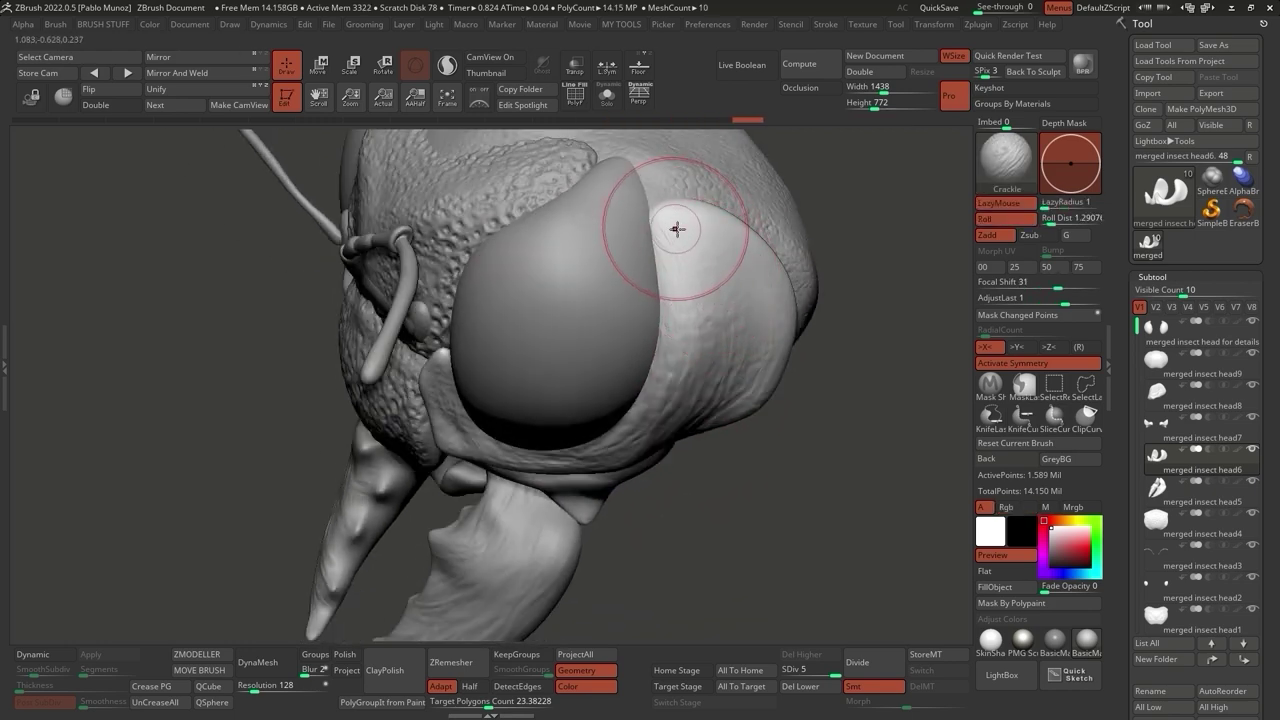
Soften the crackle lines on the upper part of the eye-surround plates with SmoothPeaks.
{"action": "key", "text": "shift"}
{"action": "mouse_move", "coordinate": [726, 251]}
{"action": "left_mouse_down", "text": "shift"}
{"action": "mouse_move", "coordinate": [683, 229]}
{"action": "mouse_move", "coordinate": [697, 246]}
{"action": "left_mouse_up", "text": "shift"}
{"action": "key", "text": "shift"}
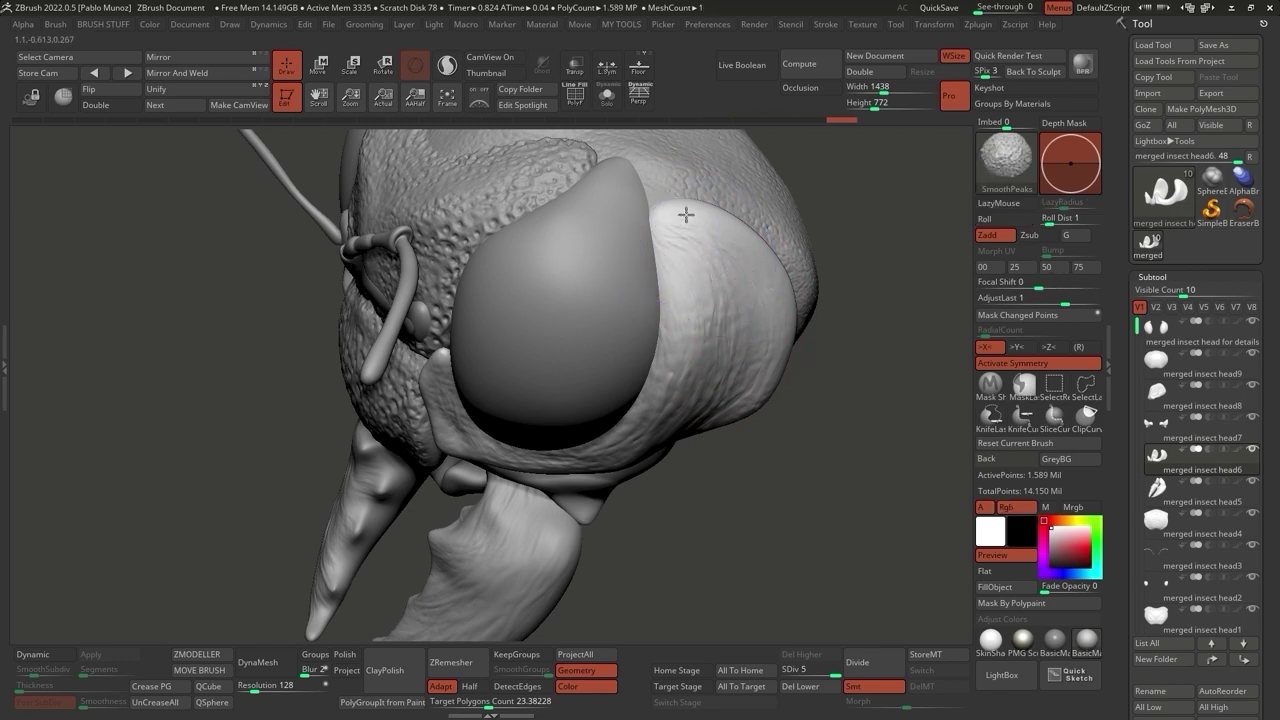
{"action": "right_click_drag", "start_coordinate": [691, 277], "coordinate": [555, 400]}
{"action": "key", "text": "shift"}
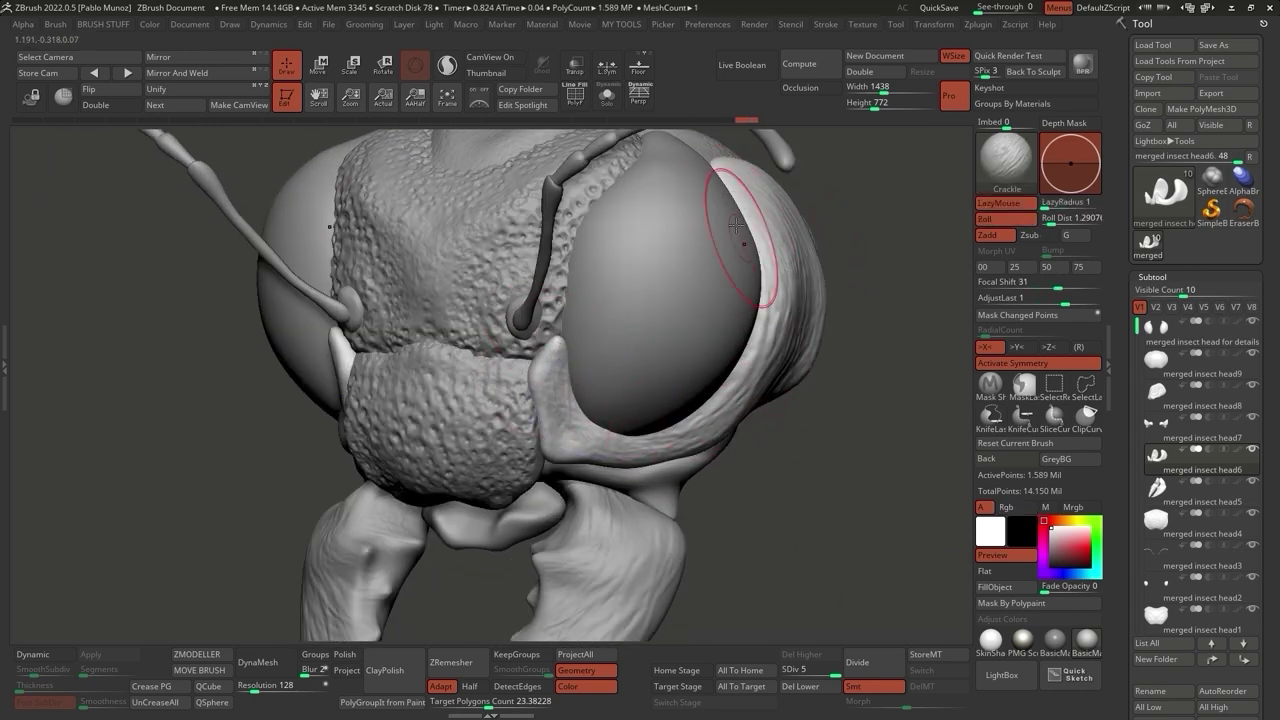
Extend the Crackle lines along the narrow front rims around the eyes and soften them with SmoothPeaks.
{"action": "right_click_drag", "start_coordinate": [716, 437], "coordinate": [743, 451], "text": "shift"}
{"action": "mouse_move", "coordinate": [624, 428]}
{"action": "right_mouse_down"}
{"action": "mouse_move", "coordinate": [750, 290]}
{"action": "mouse_move", "coordinate": [789, 451]}
{"action": "right_mouse_up"}
{"action": "key", "text": "shift"}
{"action": "right_click_drag", "start_coordinate": [469, 237], "coordinate": [761, 444], "text": "shift"}
{"action": "left_click_drag", "start_coordinate": [540, 218], "coordinate": [546, 296]}
Load the Stretchy line pinch brush from the brush library.
{"action": "left_click", "coordinate": [1015, 676]}
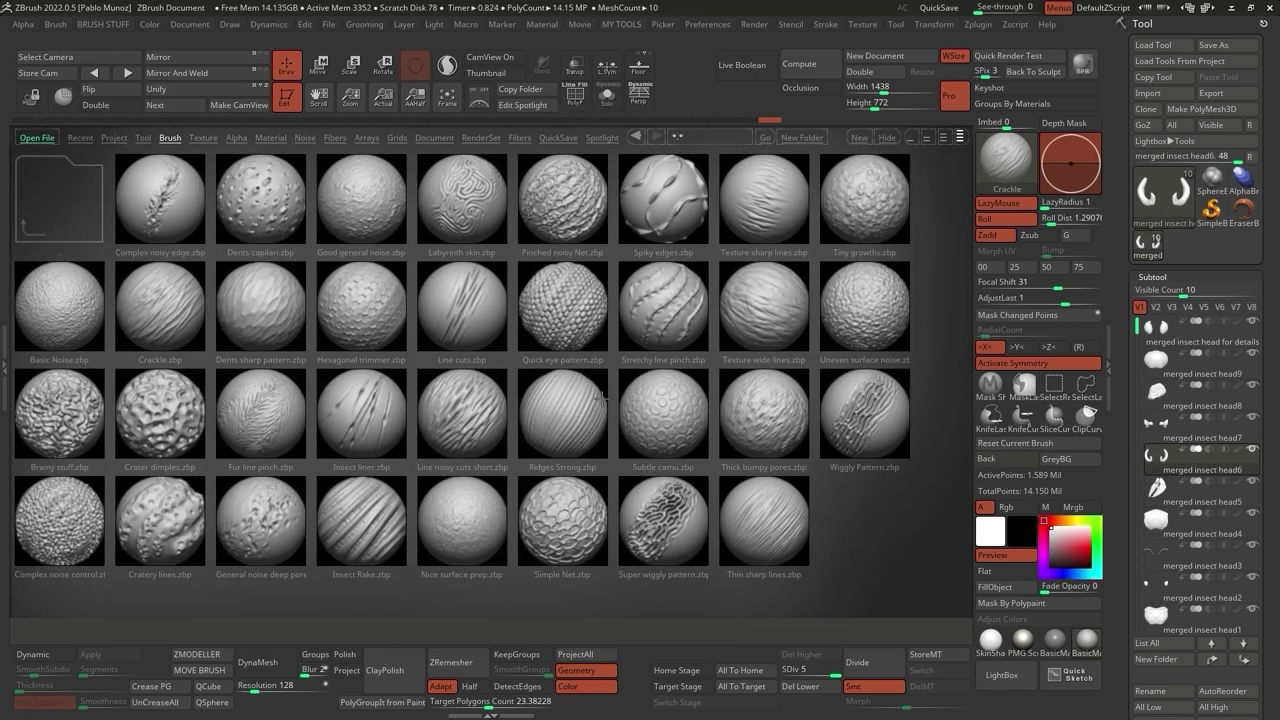
{"action": "left_click", "coordinate": [672, 323]}
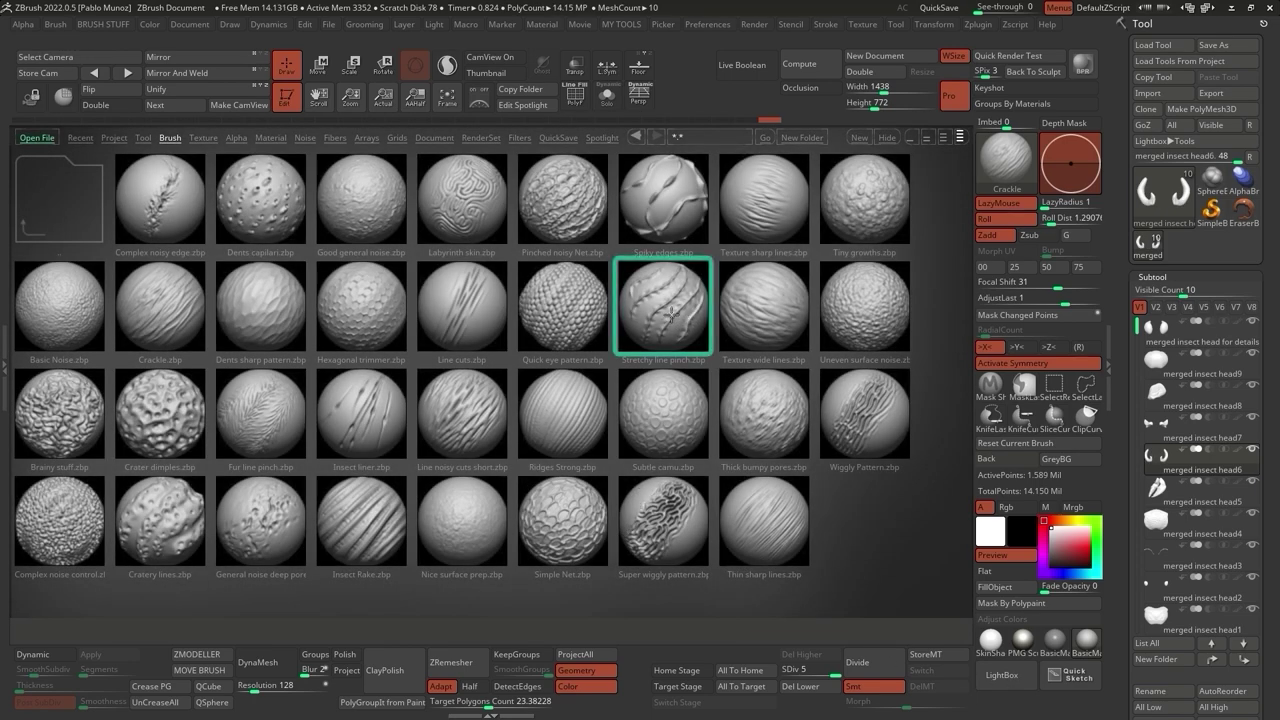
{"action": "left_click", "coordinate": [672, 316]}
Isolate the eyes and subdivide them to level 5.
{"action": "mouse_move", "coordinate": [672, 316]}
{"action": "right_mouse_down"}
{"action": "mouse_move", "coordinate": [640, 330]}
{"action": "mouse_move", "coordinate": [714, 300]}
{"action": "mouse_move", "coordinate": [627, 320]}
{"action": "right_mouse_up"}
{"action": "left_click", "coordinate": [627, 320], "text": "alt"}
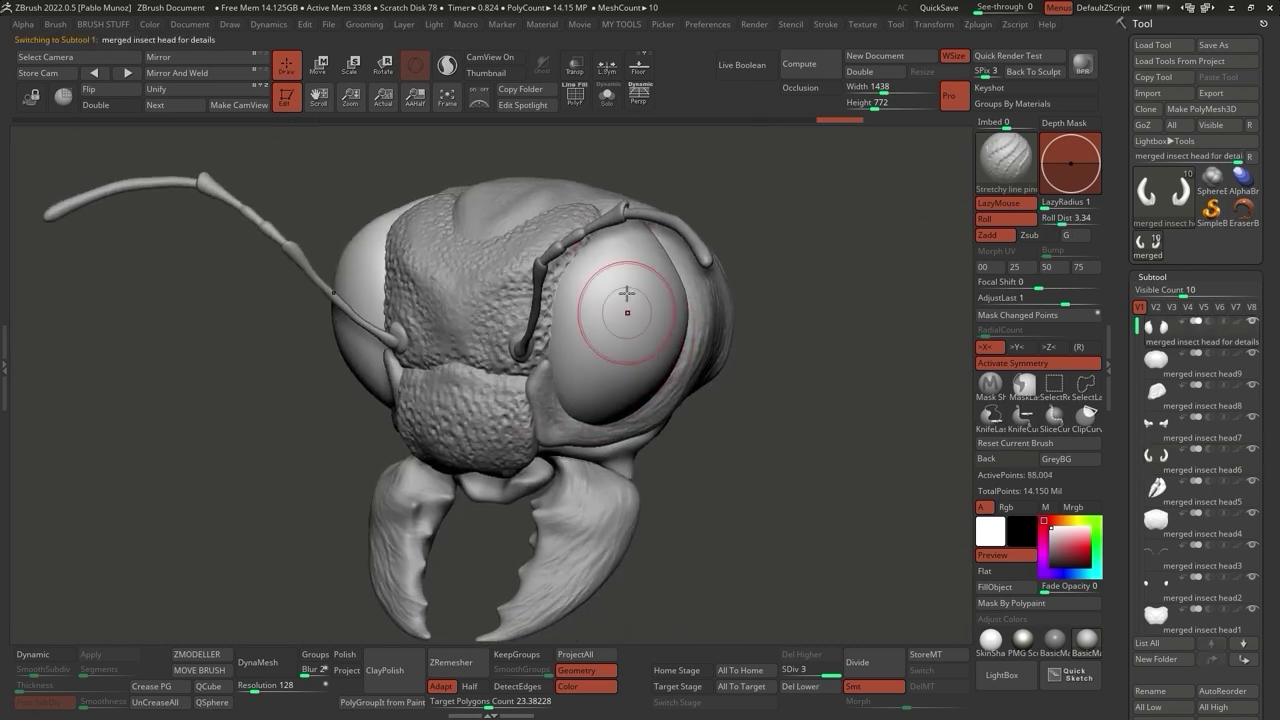
{"action": "left_click", "coordinate": [607, 95]}
{"action": "key", "text": "space"}
{"action": "left_click_drag", "start_coordinate": [595, 196], "coordinate": [592, 305]}
{"action": "key", "text": "ctrl+z"}
{"action": "left_click", "coordinate": [878, 668]}
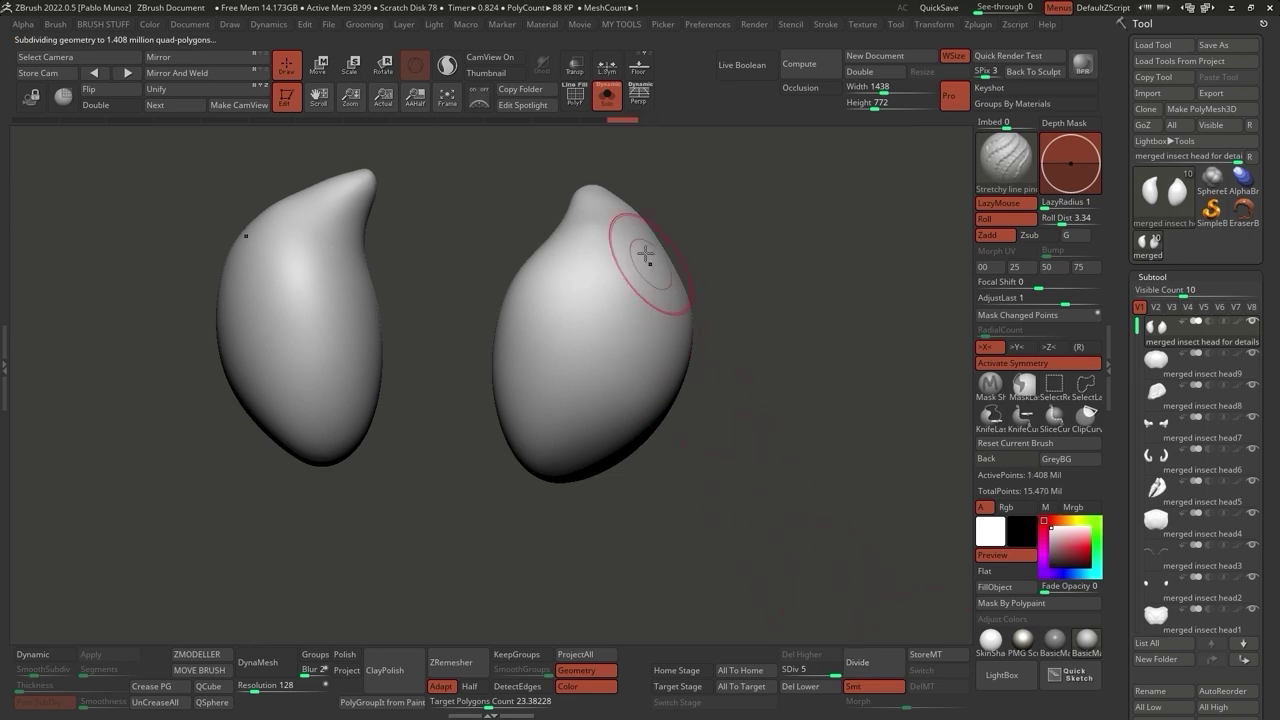
Try Stretchy line pinch strokes down the length of the eyes and undo them.
{"action": "left_click_drag", "start_coordinate": [620, 212], "coordinate": [578, 440]}
{"action": "key", "text": "ctrl+z"}
{"action": "key", "text": "space"}
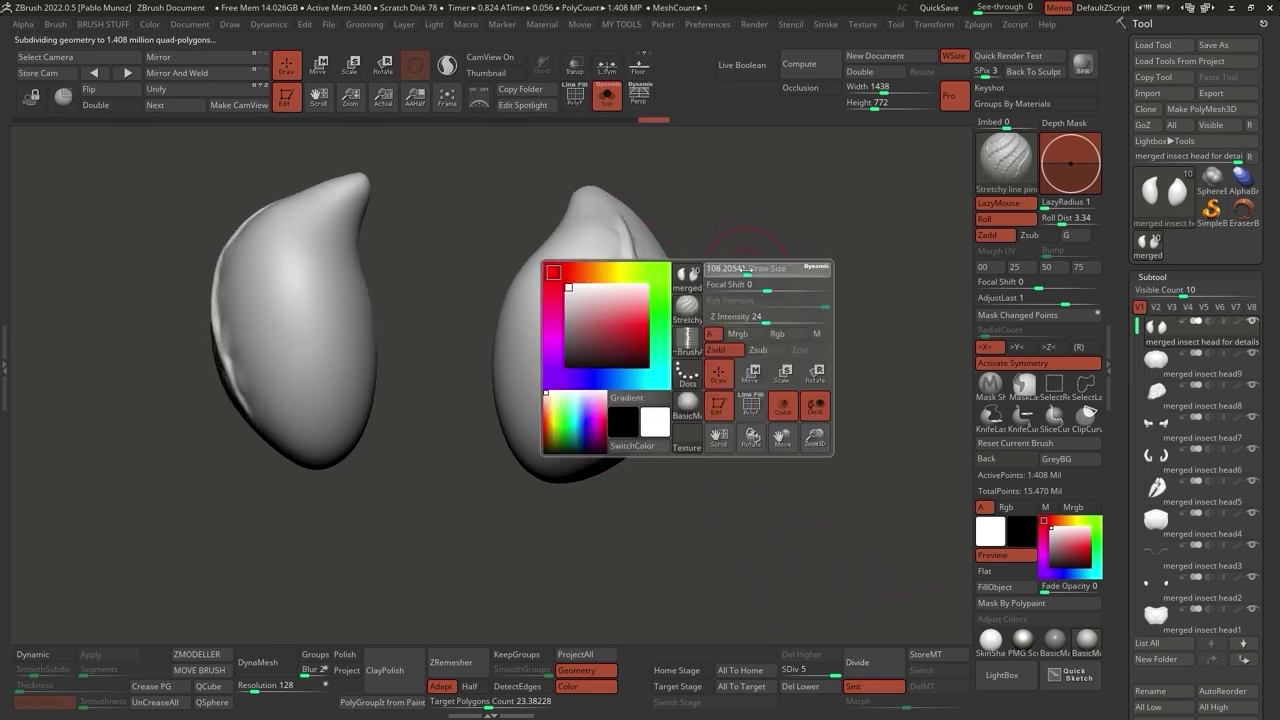
{"action": "mouse_move", "coordinate": [593, 287]}
{"action": "left_mouse_down"}
{"action": "mouse_move", "coordinate": [556, 372]}
{"action": "mouse_move", "coordinate": [552, 428]}
{"action": "left_mouse_up"}
{"action": "left_click_drag", "start_coordinate": [567, 498], "coordinate": [669, 506]}
{"action": "left_click_drag", "start_coordinate": [582, 430], "coordinate": [641, 270], "text": "shift"}
{"action": "left_click_drag", "start_coordinate": [588, 470], "coordinate": [694, 400]}
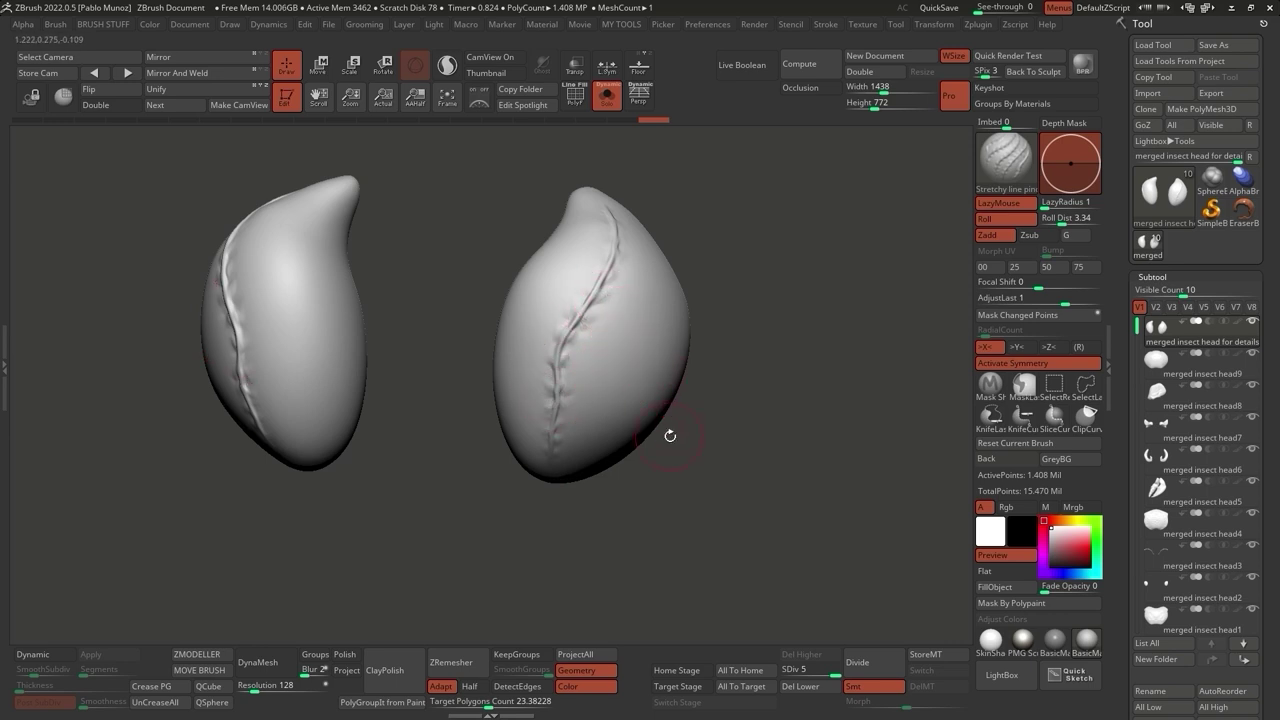
{"action": "key", "text": "ctrl+z"}
{"action": "key", "text": "ctrl+z"}
{"action": "key", "text": "ctrl+z"}
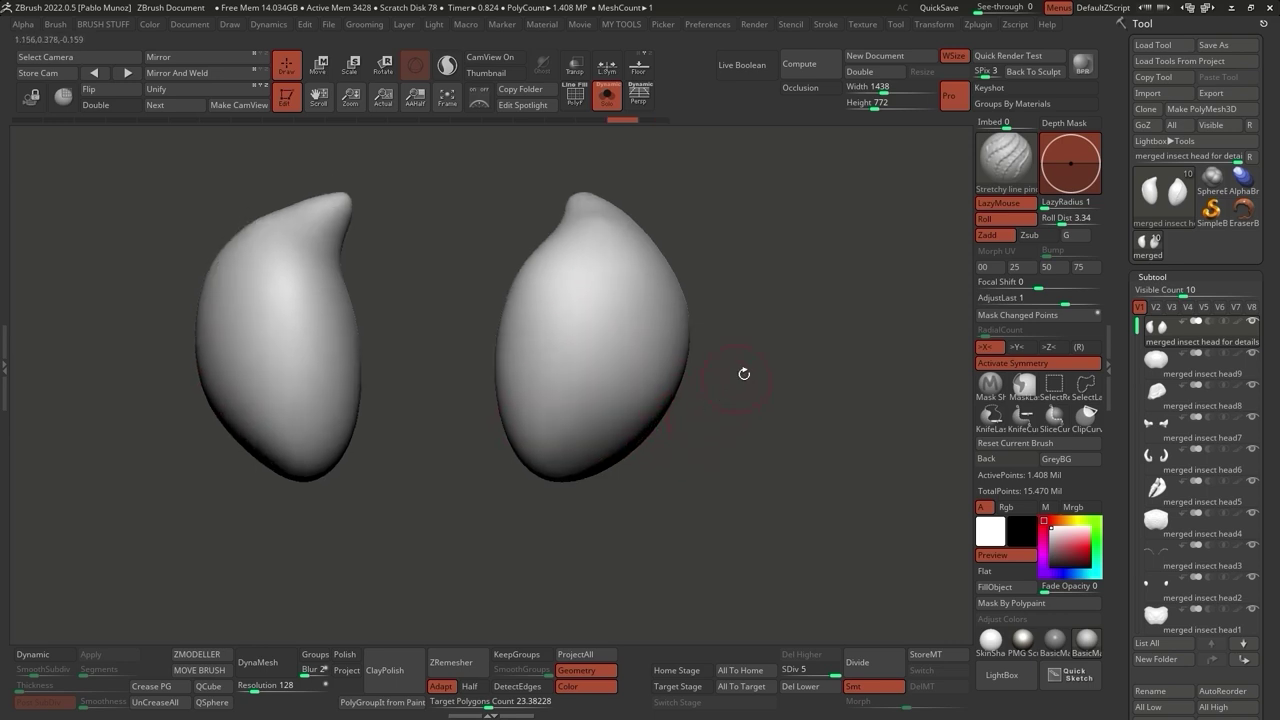
Show the whole head again, select the dimpled forehead plate and adjust the brush size.
{"action": "left_click", "coordinate": [607, 97]}
{"action": "left_click_drag", "start_coordinate": [749, 380], "coordinate": [587, 330]}
{"action": "right_click_drag", "start_coordinate": [451, 266], "coordinate": [582, 258]}
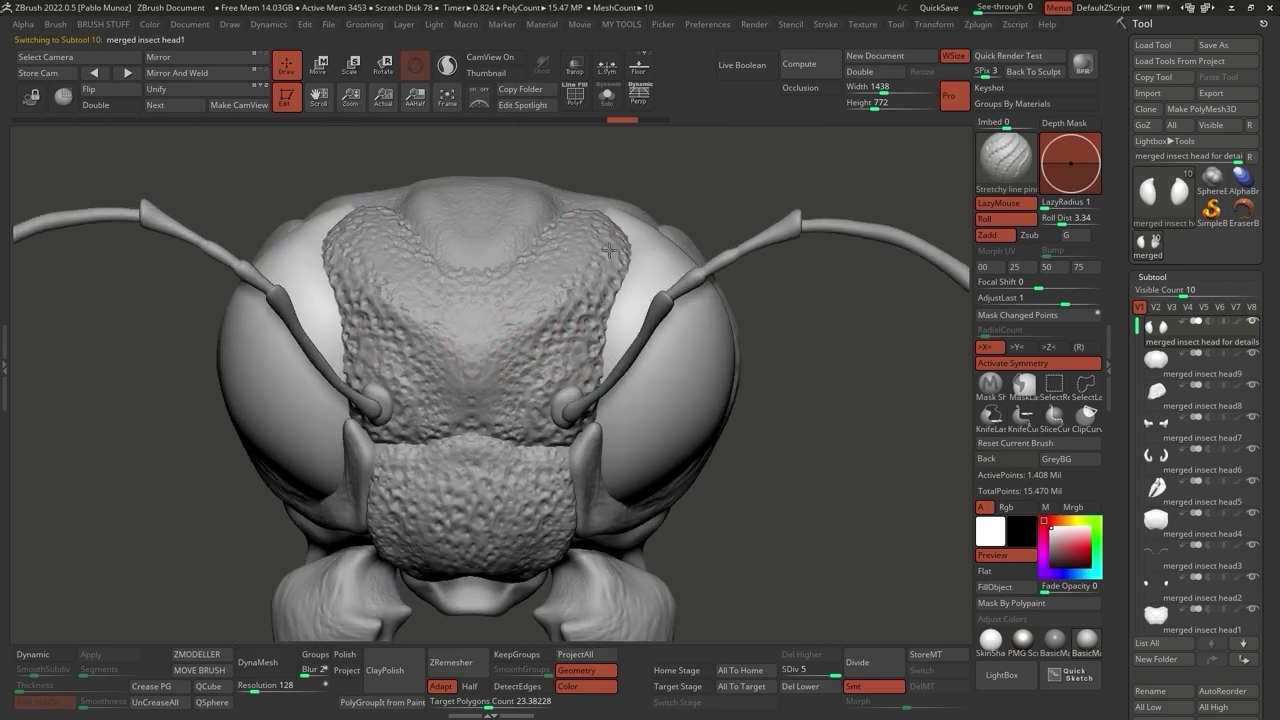
{"action": "key", "text": "d"}
{"action": "key", "text": "space"}
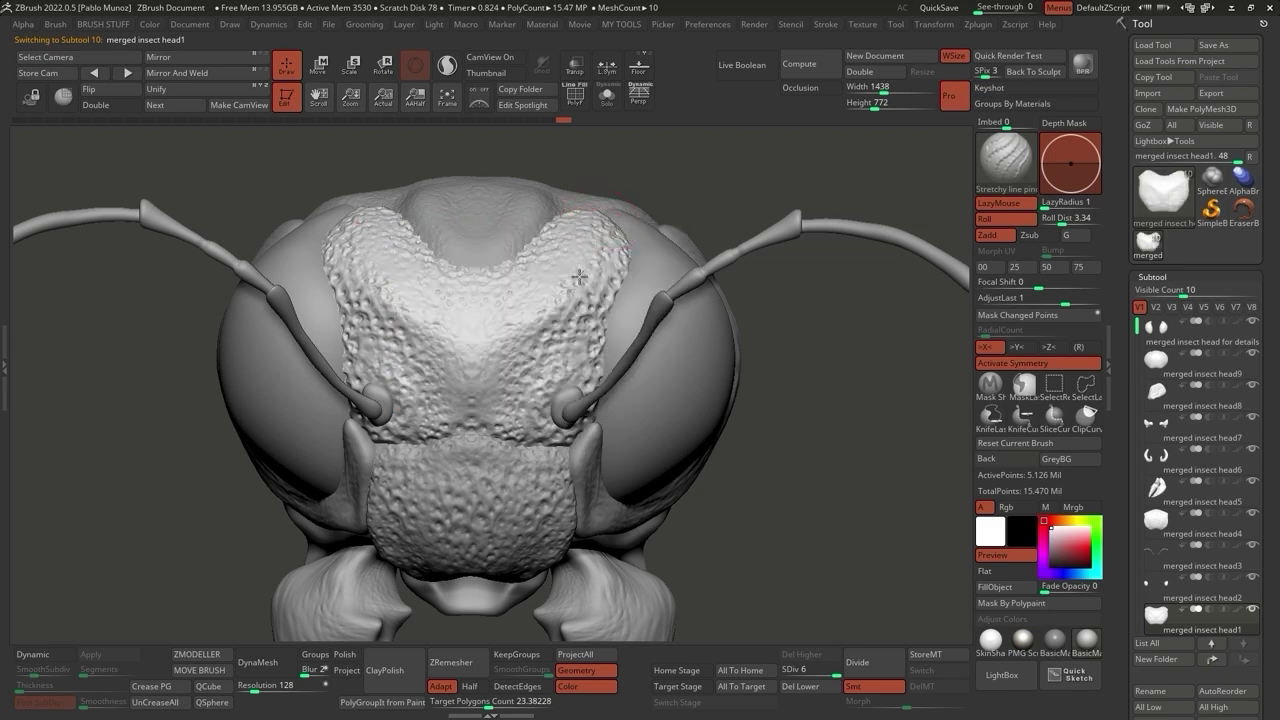
Stroke pinched lines along the V-shaped crease of the forehead plate, down to its lower center between the antennae.
{"action": "right_click_drag", "start_coordinate": [488, 386], "coordinate": [600, 320]}
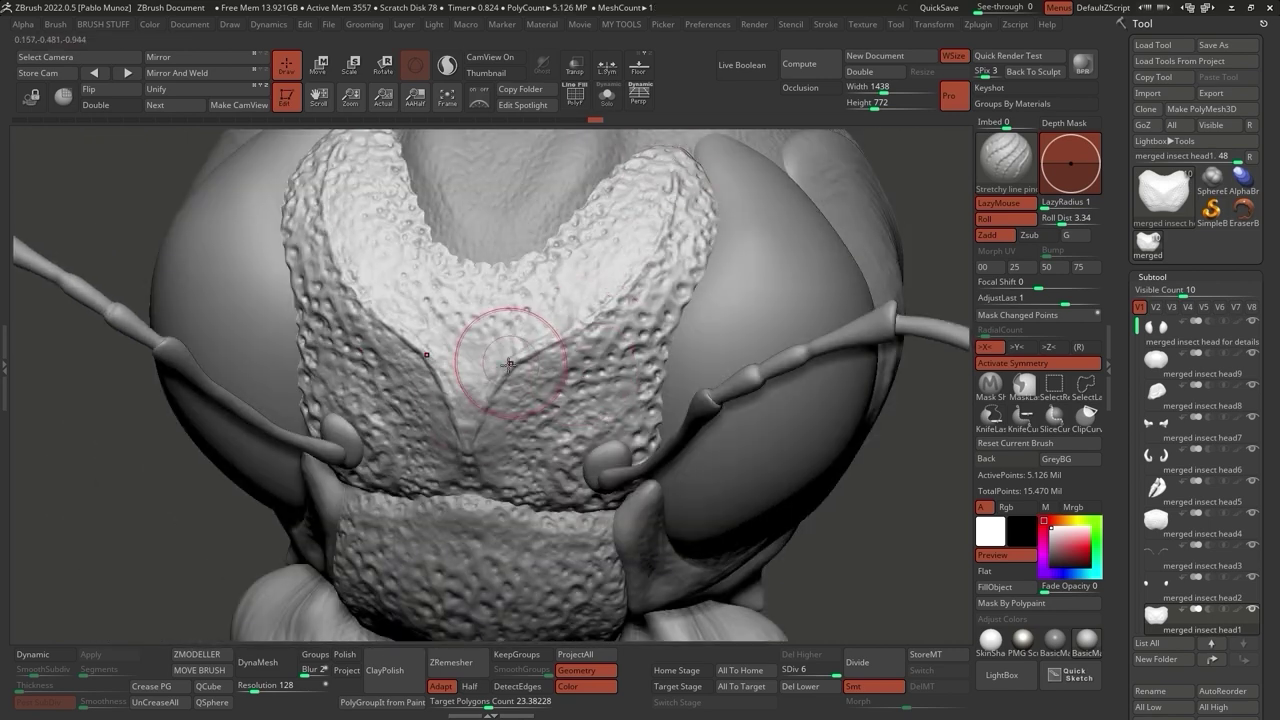
{"action": "right_click_drag", "start_coordinate": [525, 360], "coordinate": [503, 403]}
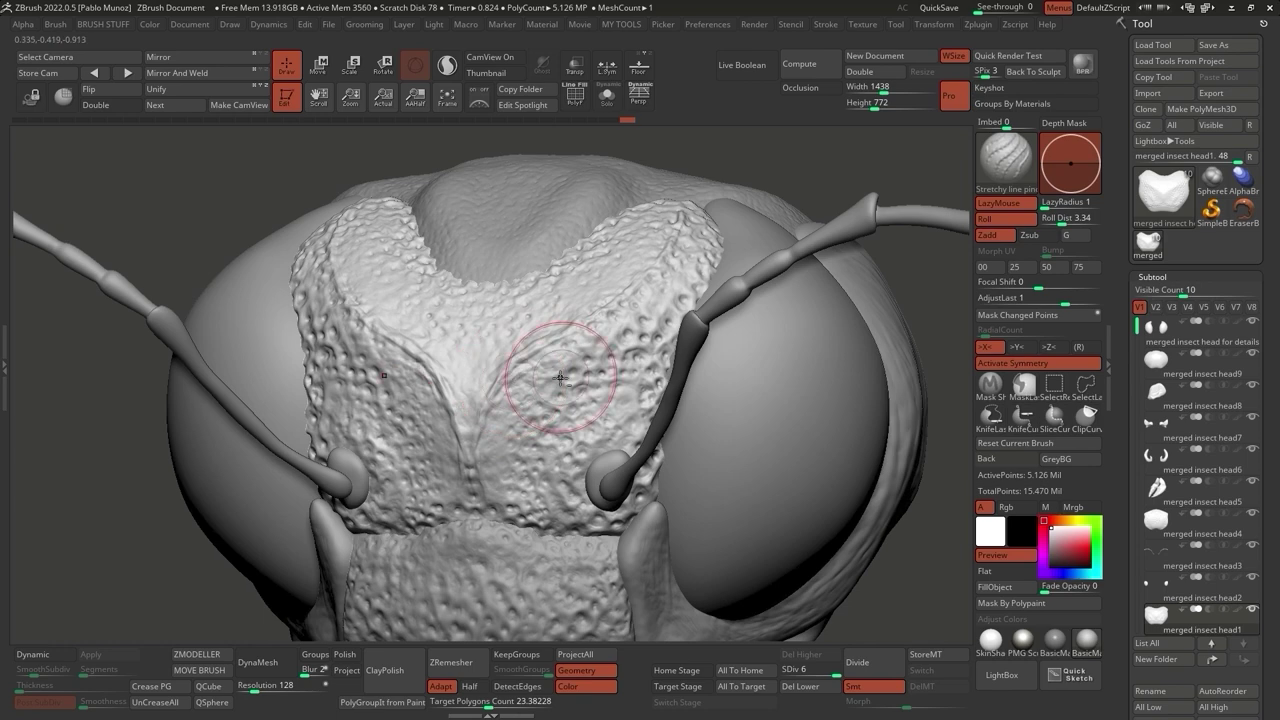
{"action": "right_click_drag", "start_coordinate": [563, 374], "coordinate": [586, 286]}
{"action": "key", "text": "space"}
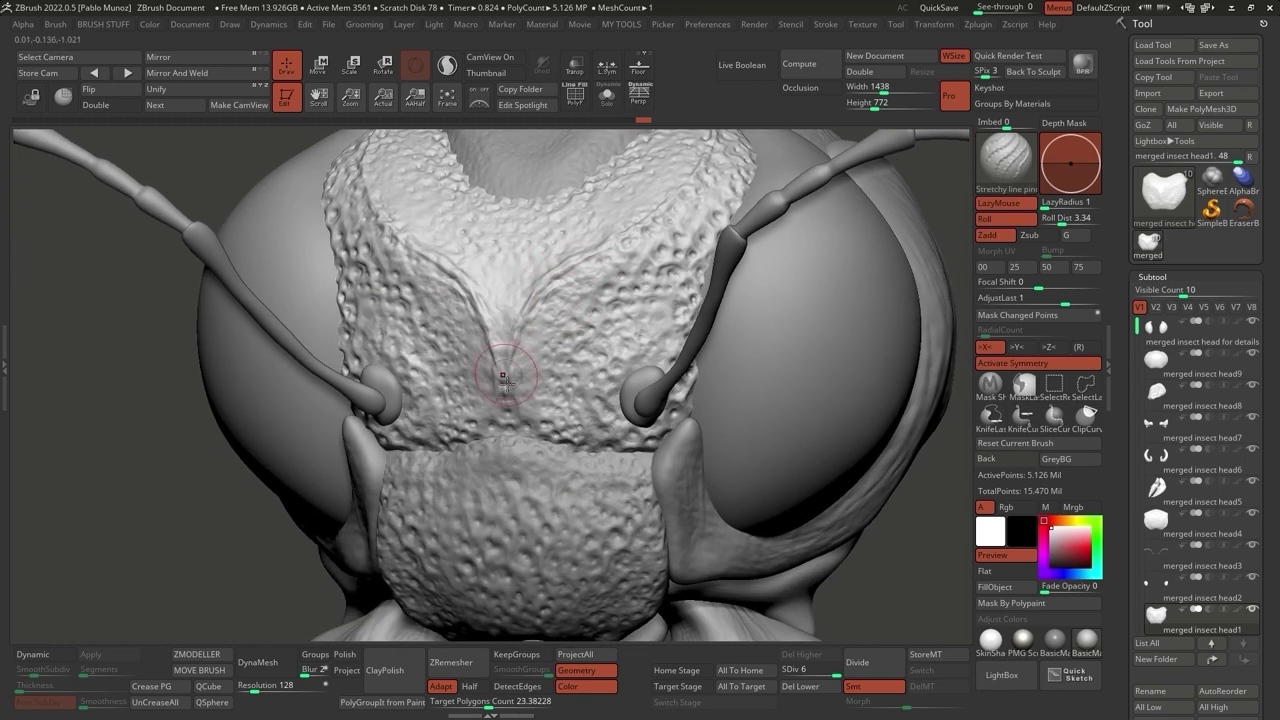
{"action": "right_click_drag", "start_coordinate": [524, 393], "coordinate": [571, 337]}
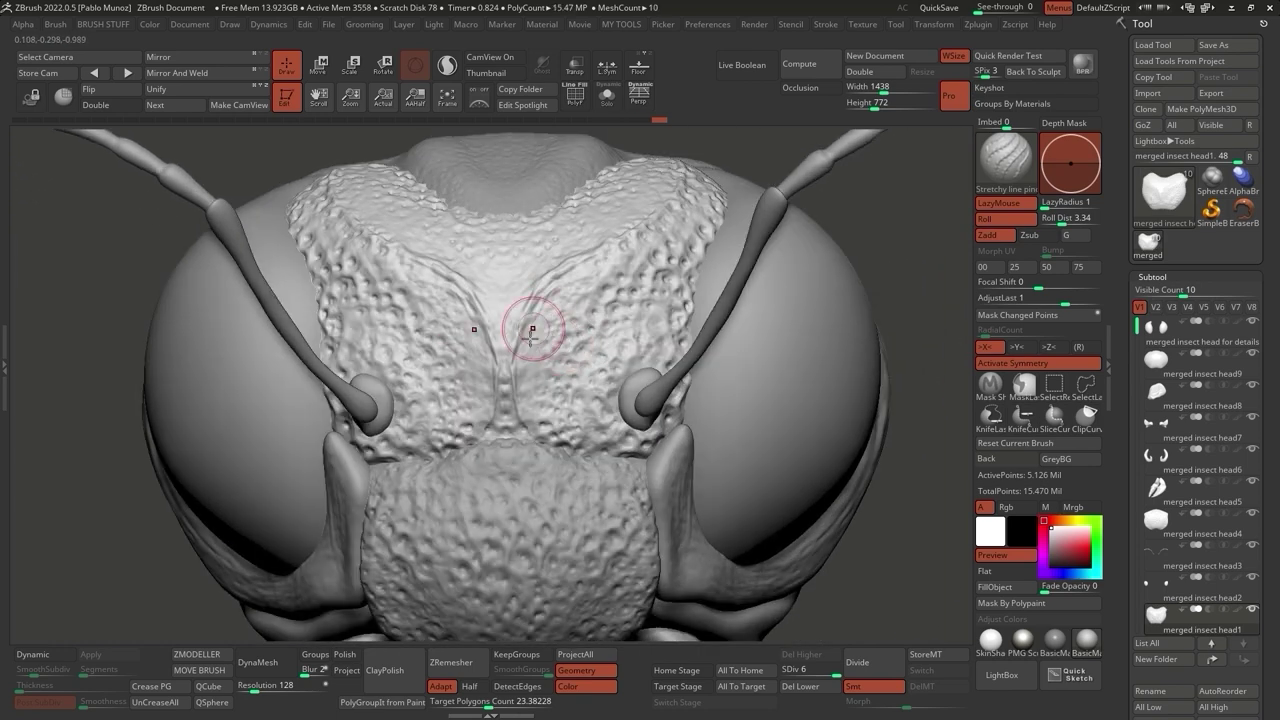
Soften the forehead's pinched lines with SmoothPeaks and work along the plate's outer edges beside the eyes.
{"action": "key", "text": "shift"}
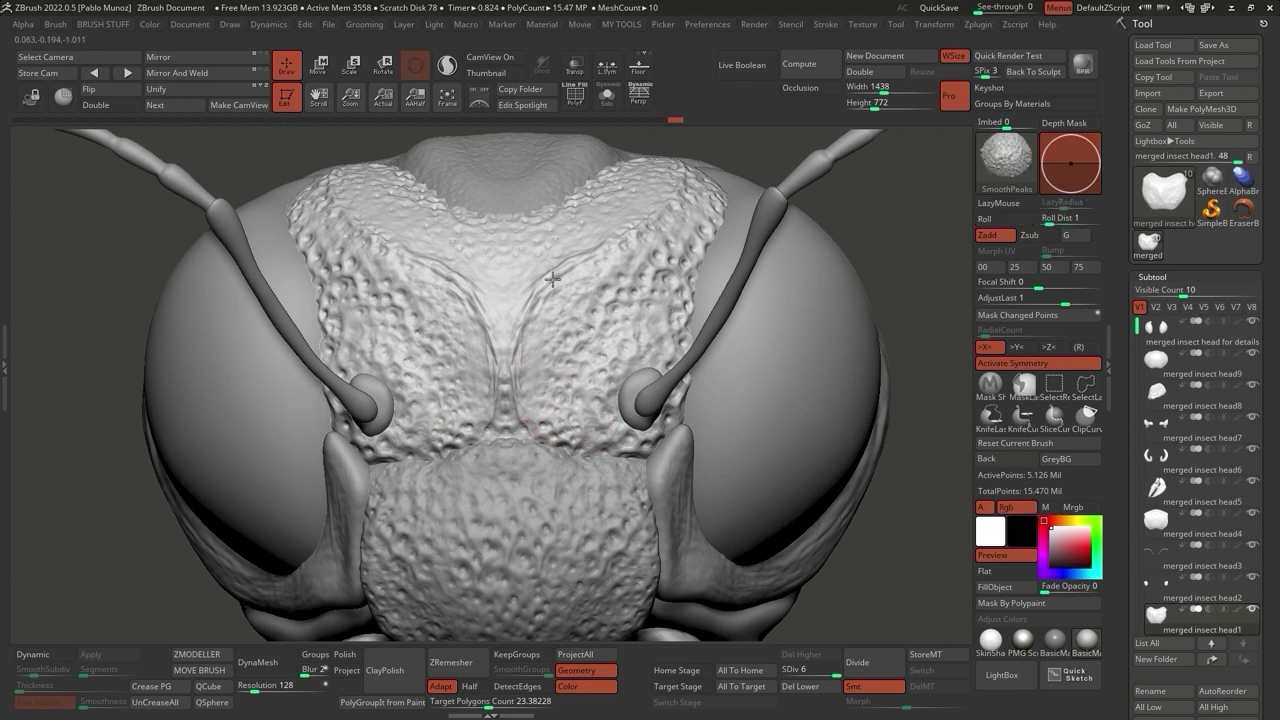
{"action": "right_click_drag", "start_coordinate": [629, 214], "coordinate": [650, 256]}
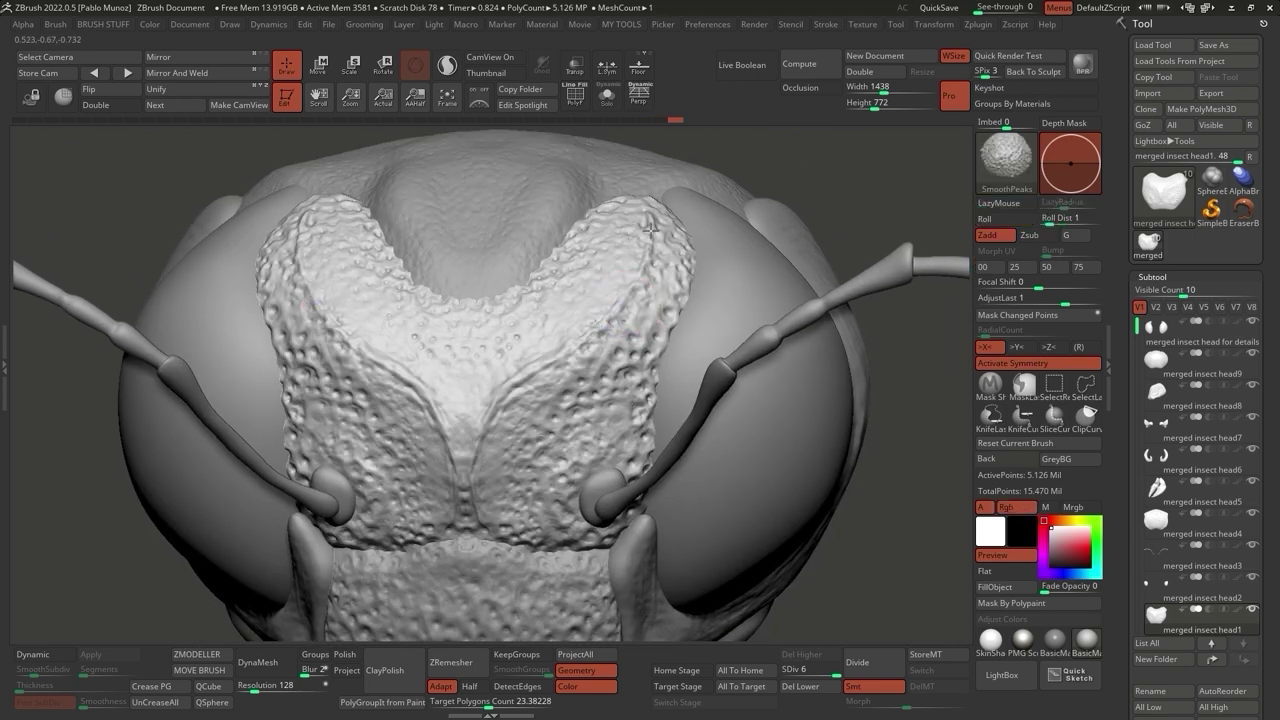
{"action": "right_click_drag", "start_coordinate": [636, 317], "coordinate": [604, 326]}
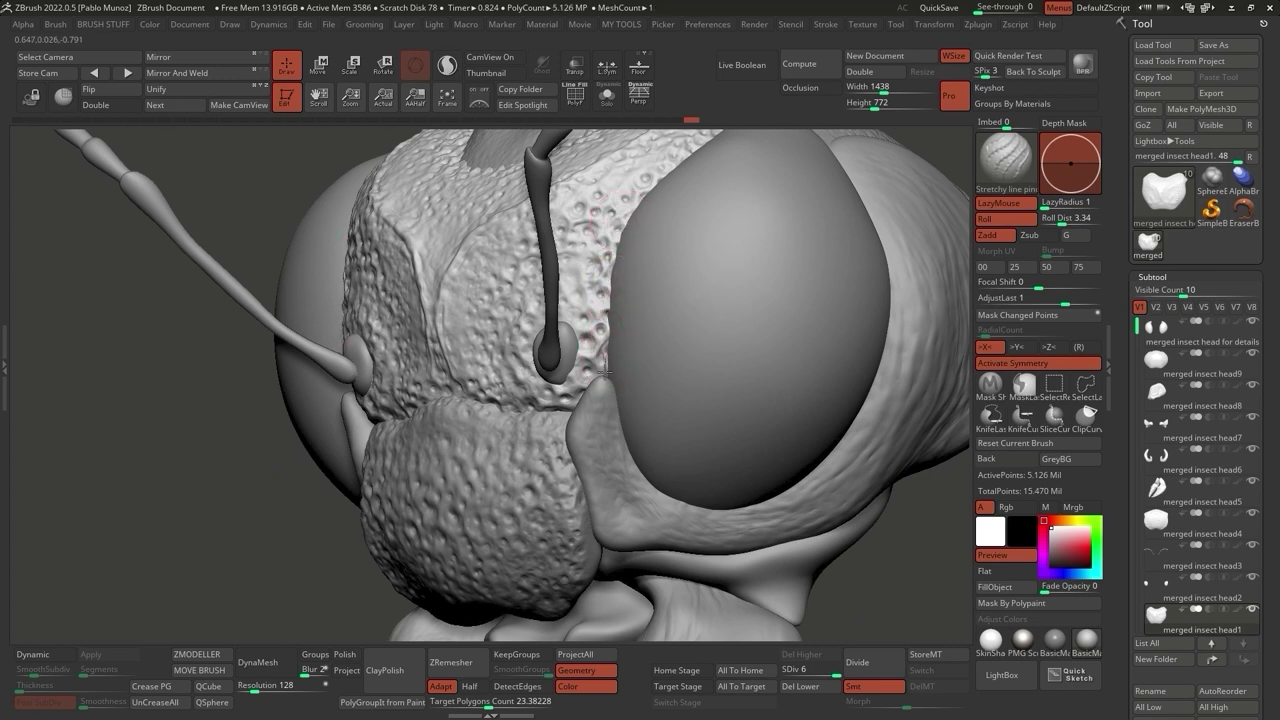
{"action": "key", "text": "shift"}
{"action": "key", "text": "shift"}
{"action": "key", "text": "shift"}
{"action": "mouse_move", "coordinate": [606, 340]}
{"action": "right_mouse_down"}
{"action": "mouse_move", "coordinate": [557, 320]}
{"action": "mouse_move", "coordinate": [690, 358]}
{"action": "mouse_move", "coordinate": [646, 306]}
{"action": "mouse_move", "coordinate": [620, 313]}
{"action": "mouse_move", "coordinate": [604, 285]}
{"action": "right_mouse_up"}
Select the eye-surround plates and pinch lines along their front edges beside the lower face plate.
{"action": "left_click", "coordinate": [690, 358], "text": "alt"}
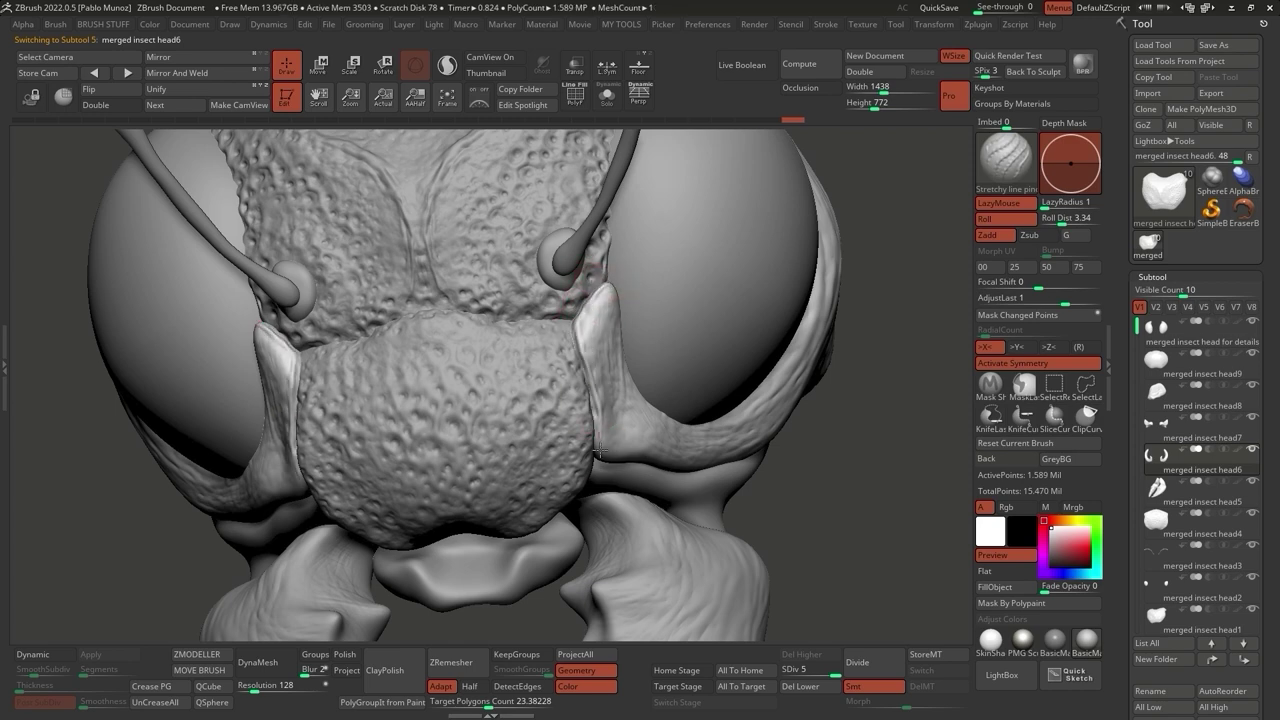
{"action": "key", "text": "shift"}
{"action": "right_click_drag", "start_coordinate": [581, 347], "coordinate": [608, 323]}
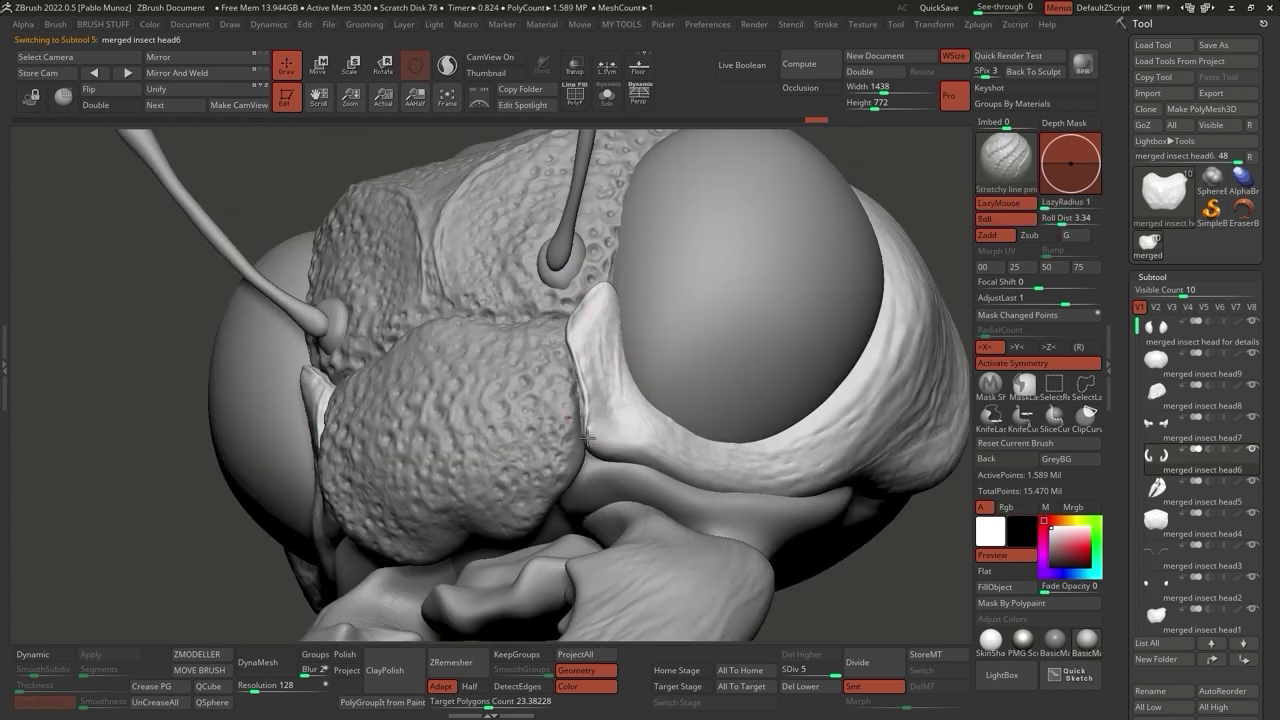
Pinch an irregular line along the lower edge of the eye-surround plates and soften it with SmoothPeaks.
{"action": "mouse_move", "coordinate": [700, 470]}
{"action": "right_mouse_down"}
{"action": "mouse_move", "coordinate": [765, 487]}
{"action": "mouse_move", "coordinate": [690, 430]}
{"action": "mouse_move", "coordinate": [751, 391]}
{"action": "right_mouse_up"}
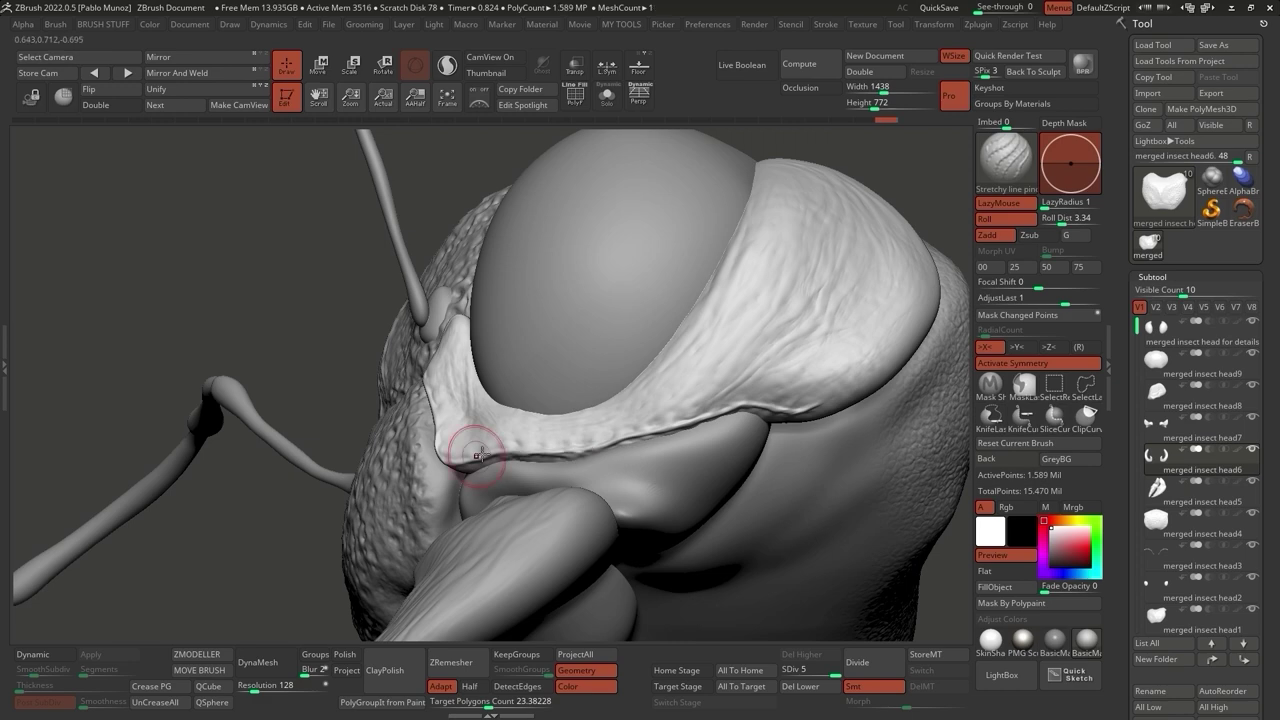
{"action": "key", "text": "shift"}
{"action": "right_click_drag", "start_coordinate": [714, 400], "coordinate": [595, 438]}
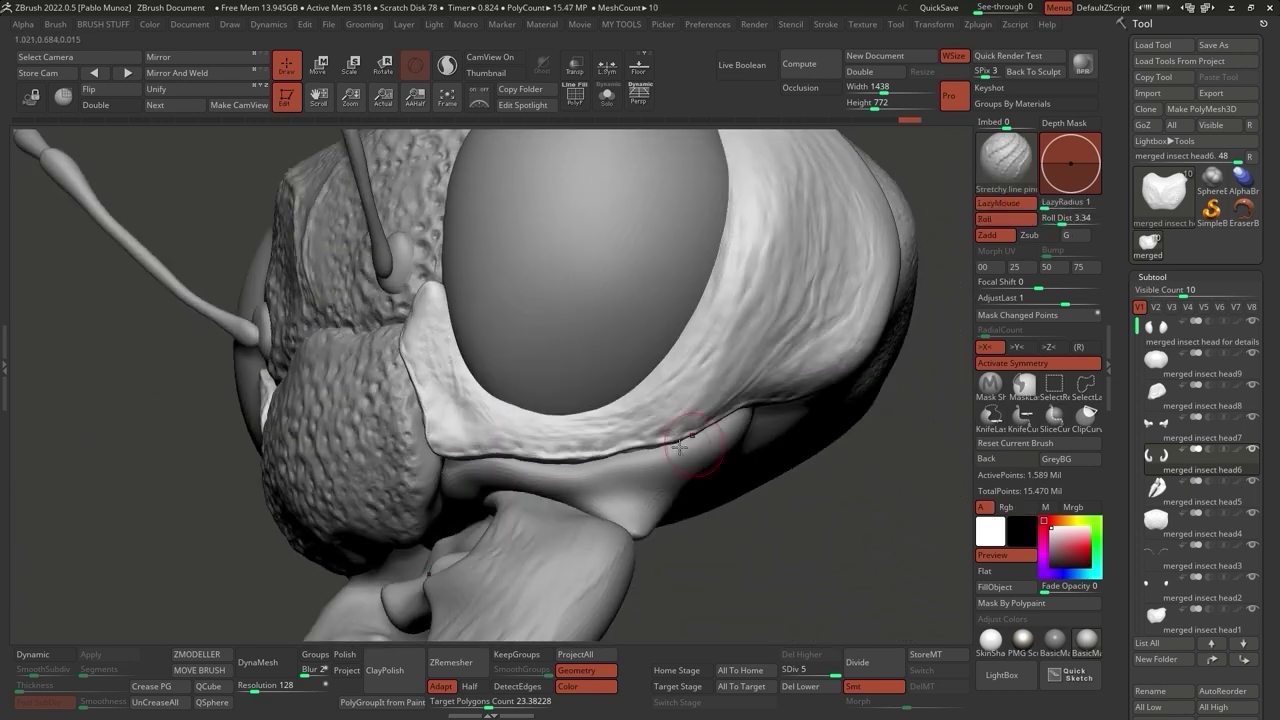
{"action": "key", "text": "shift"}
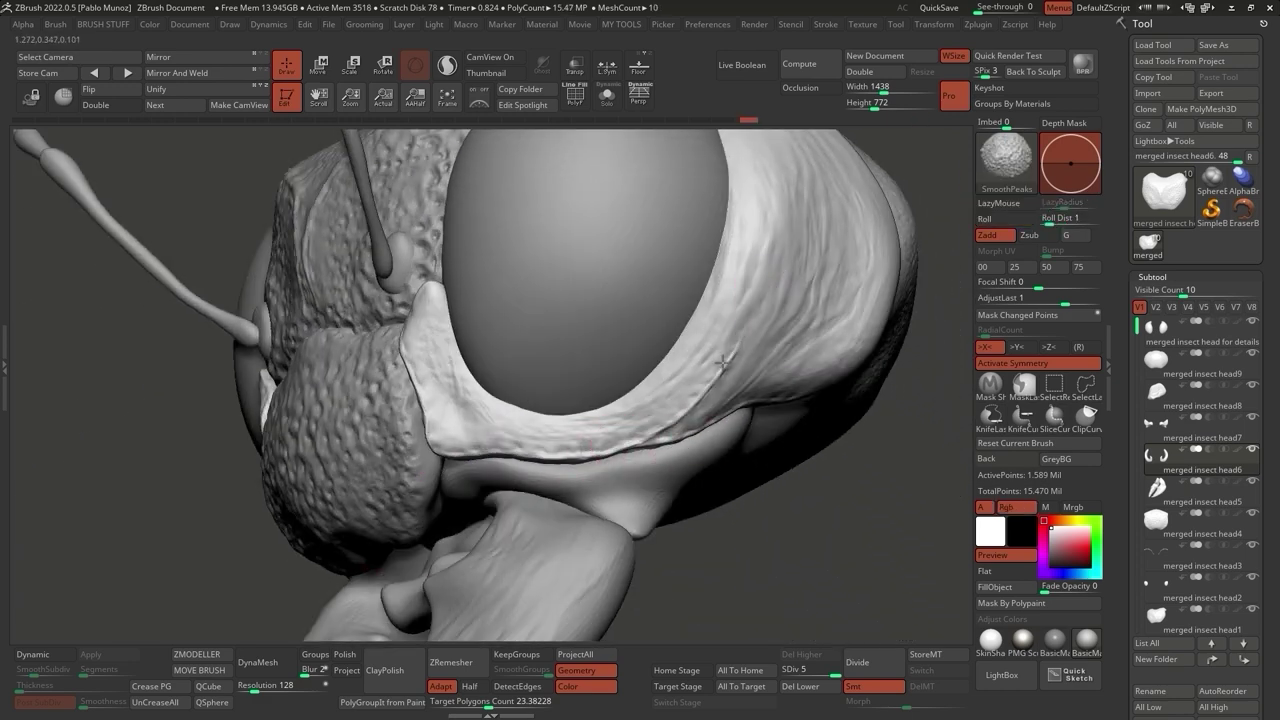
{"action": "mouse_move", "coordinate": [675, 430]}
{"action": "right_mouse_down"}
{"action": "mouse_move", "coordinate": [716, 432]}
{"action": "mouse_move", "coordinate": [600, 385]}
{"action": "mouse_move", "coordinate": [566, 328]}
{"action": "right_mouse_up"}
{"action": "key", "text": "shift"}
Select the dimpled lower face plate and pinch lines along its border, including the upper edge.
{"action": "left_click", "coordinate": [555, 350], "text": "alt"}
{"action": "left_click_drag", "start_coordinate": [566, 328], "coordinate": [549, 234]}
{"action": "right_click_drag", "start_coordinate": [560, 415], "coordinate": [555, 305]}
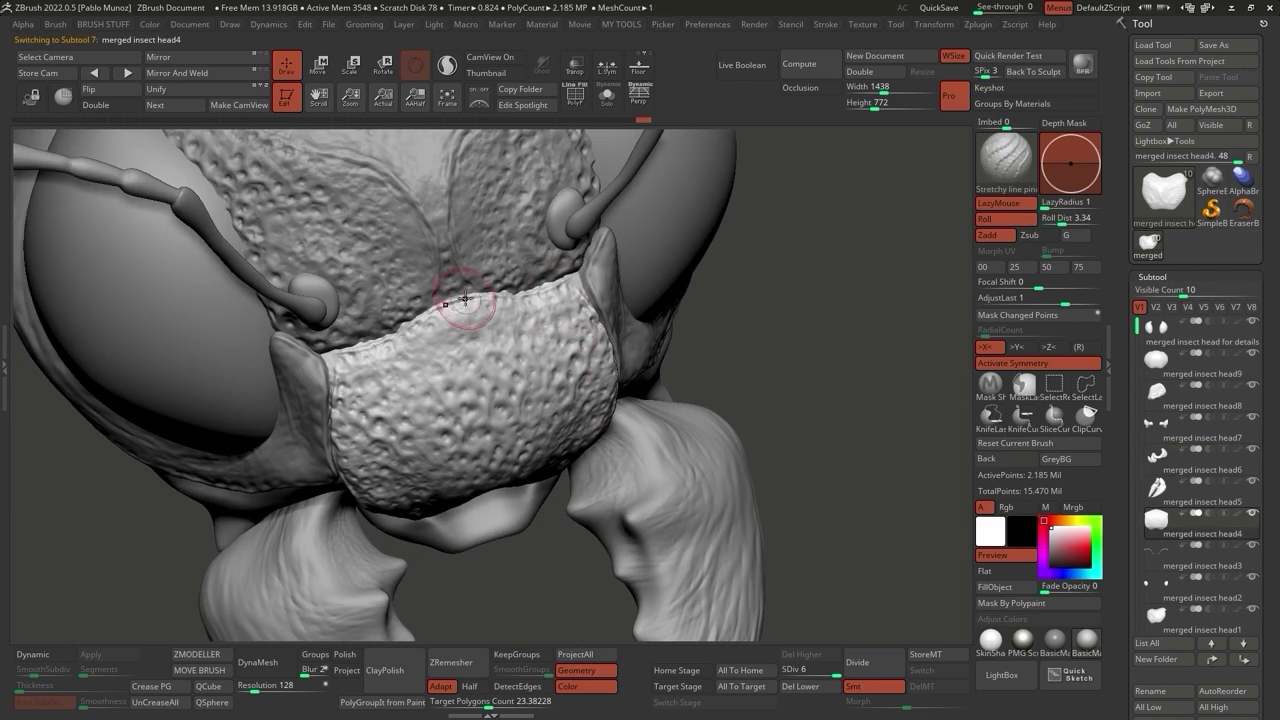
{"action": "key", "text": "f"}
{"action": "right_click_drag", "start_coordinate": [336, 357], "coordinate": [640, 316]}
Select the top head shell, pinch lines around its central bulge and soften them with SmoothPeaks.
{"action": "left_click", "coordinate": [607, 340], "text": "alt"}
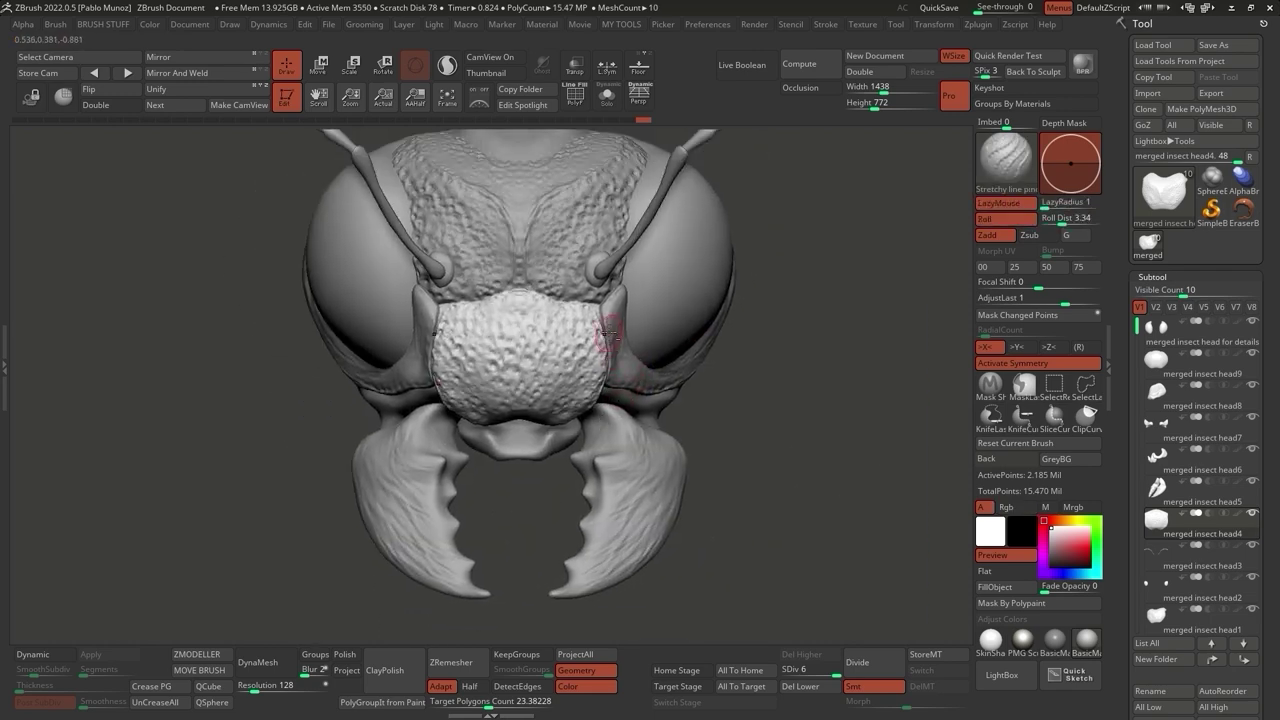
{"action": "right_click_drag", "start_coordinate": [717, 394], "coordinate": [704, 421]}
{"action": "right_click_drag", "start_coordinate": [533, 211], "coordinate": [524, 331]}
{"action": "left_click", "coordinate": [524, 331], "text": "alt"}
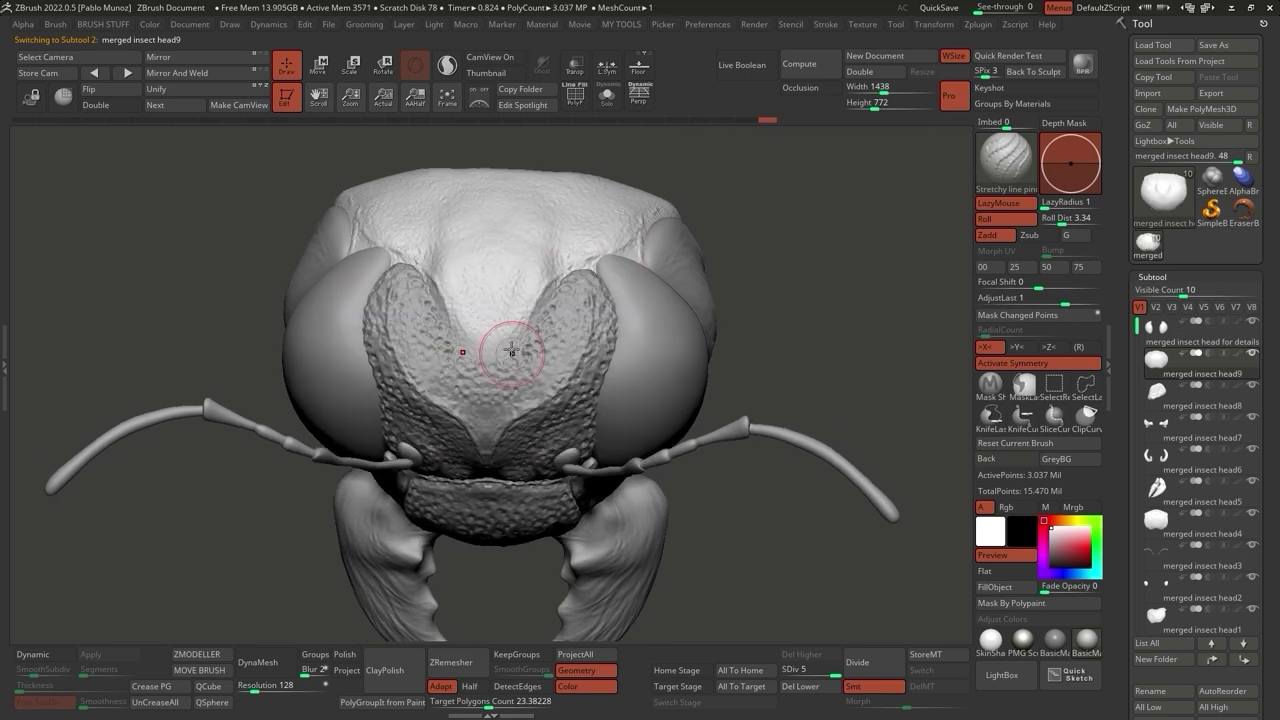
{"action": "key", "text": "shift"}
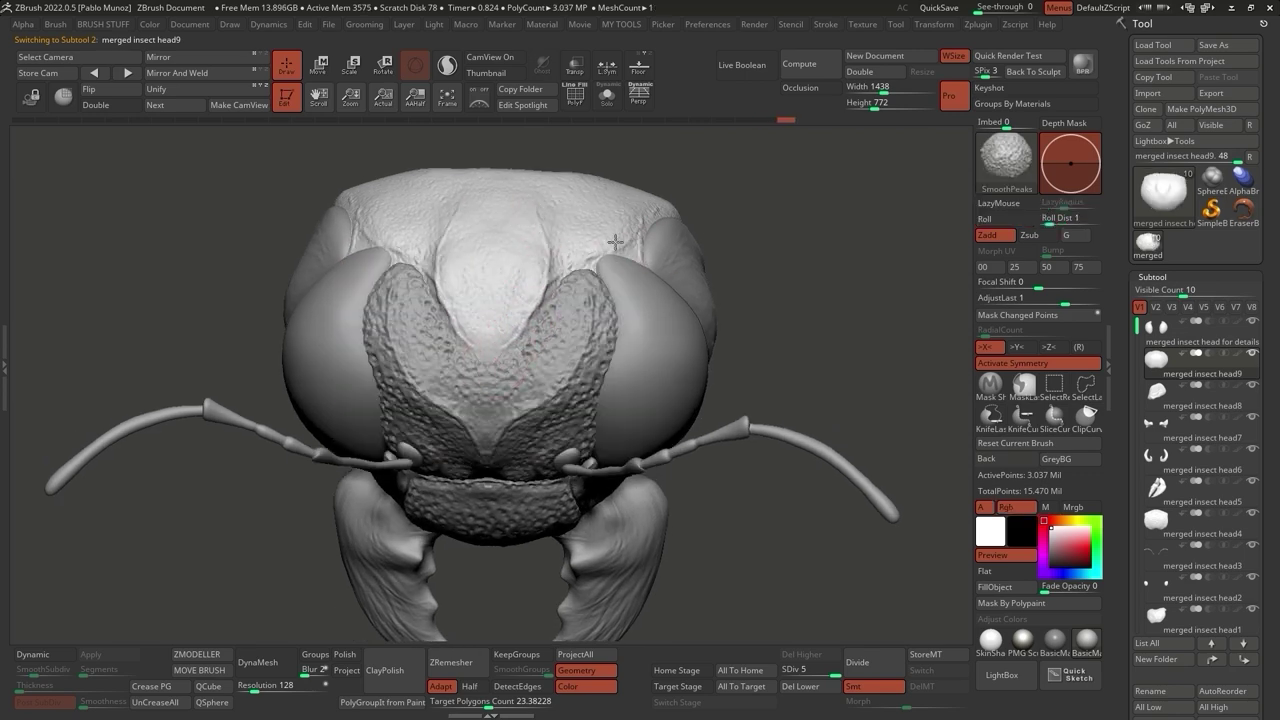
{"action": "mouse_move", "coordinate": [746, 284]}
{"action": "right_mouse_down"}
{"action": "mouse_move", "coordinate": [737, 457]}
{"action": "mouse_move", "coordinate": [738, 445]}
{"action": "mouse_move", "coordinate": [764, 449]}
{"action": "right_mouse_up"}
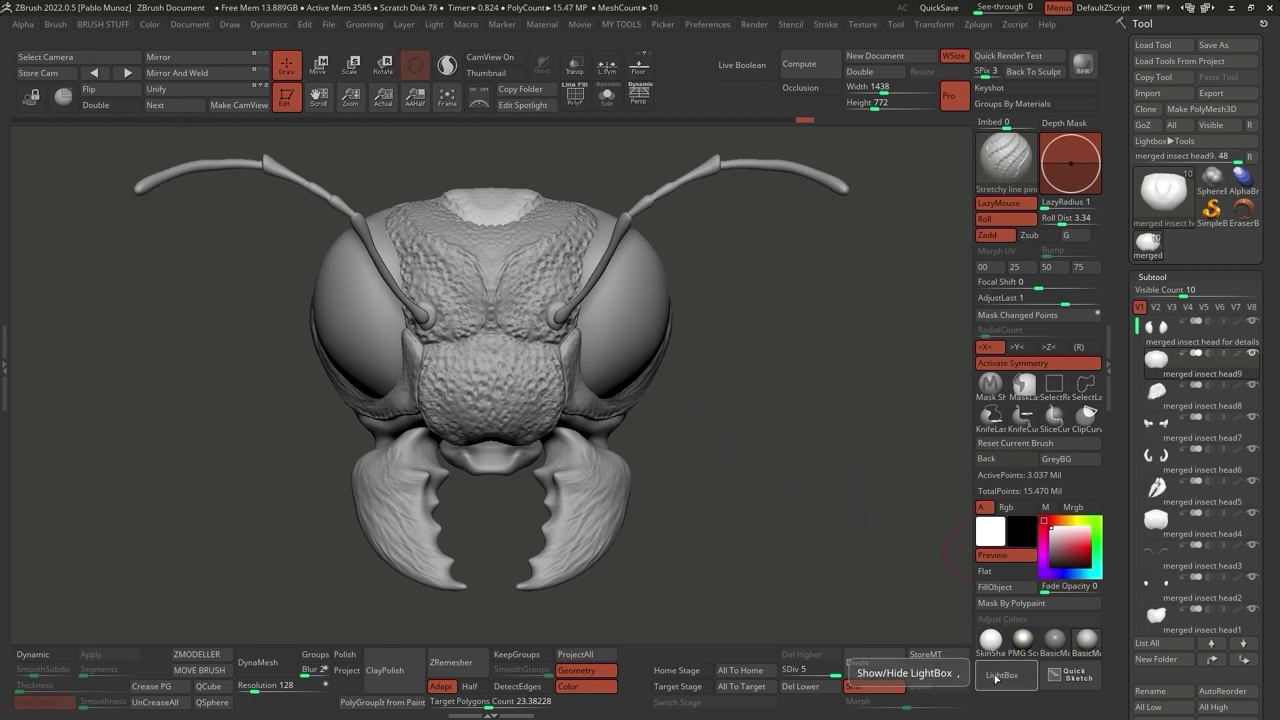
Load the Simple Net brush, try a vertical stroke on the large eyes and undo it.
{"action": "left_click", "coordinate": [996, 676]}
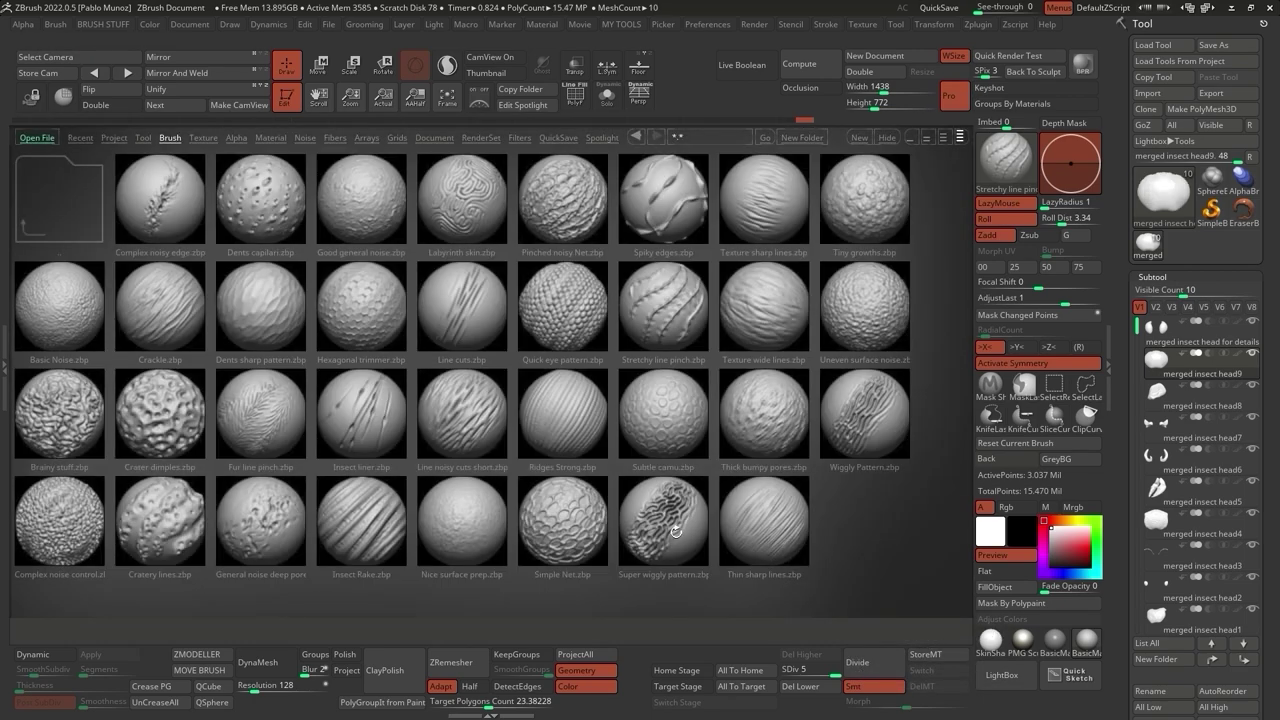
{"action": "left_click", "coordinate": [558, 202]}
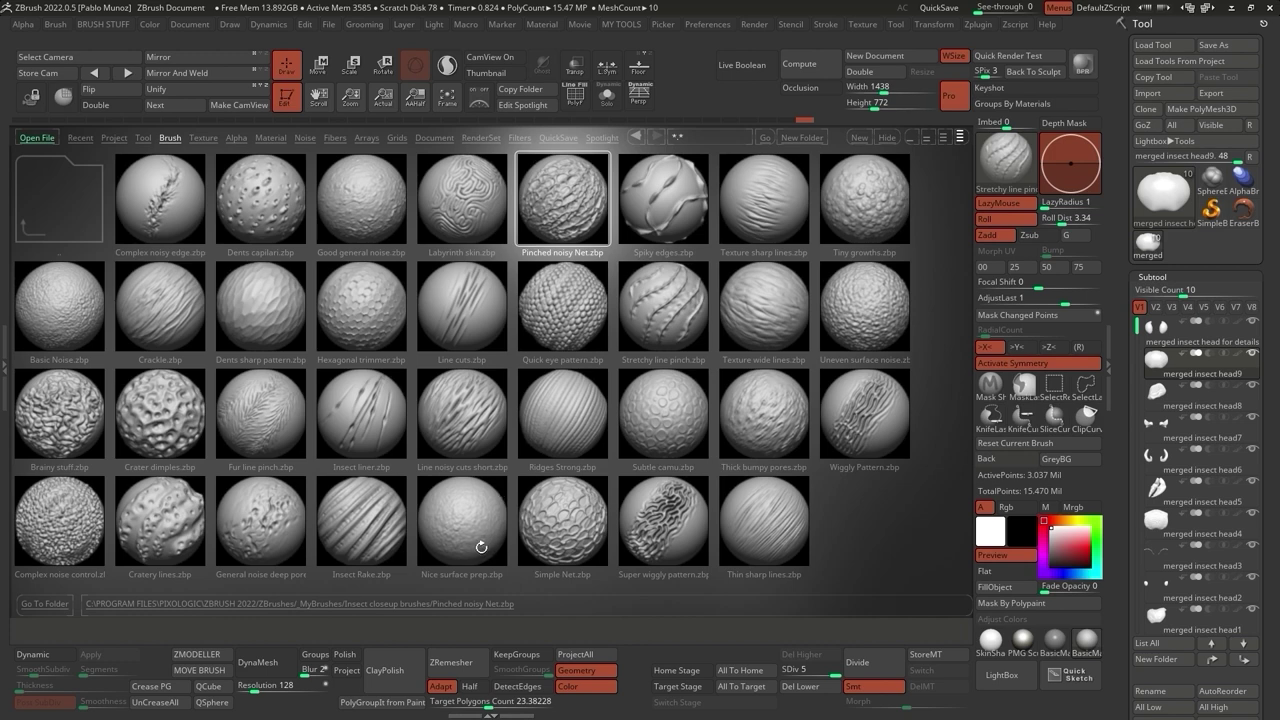
{"action": "left_click", "coordinate": [584, 537]}
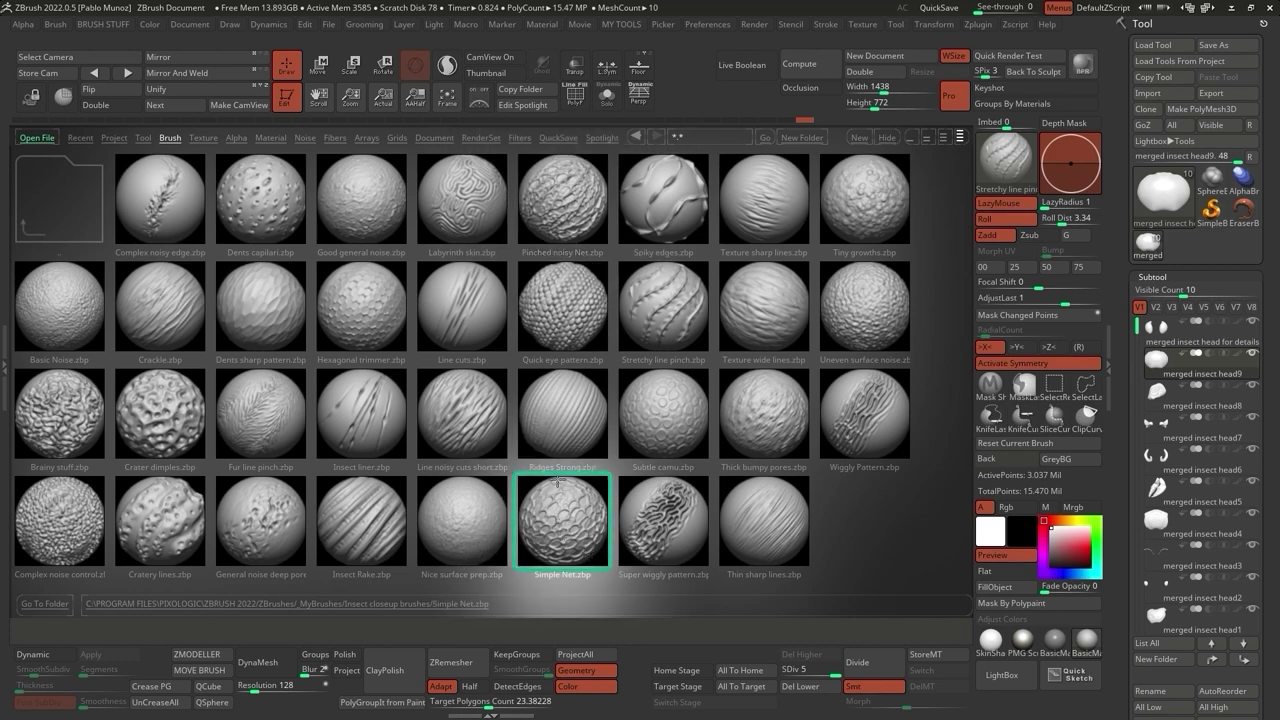
{"action": "double_click", "coordinate": [575, 520]}
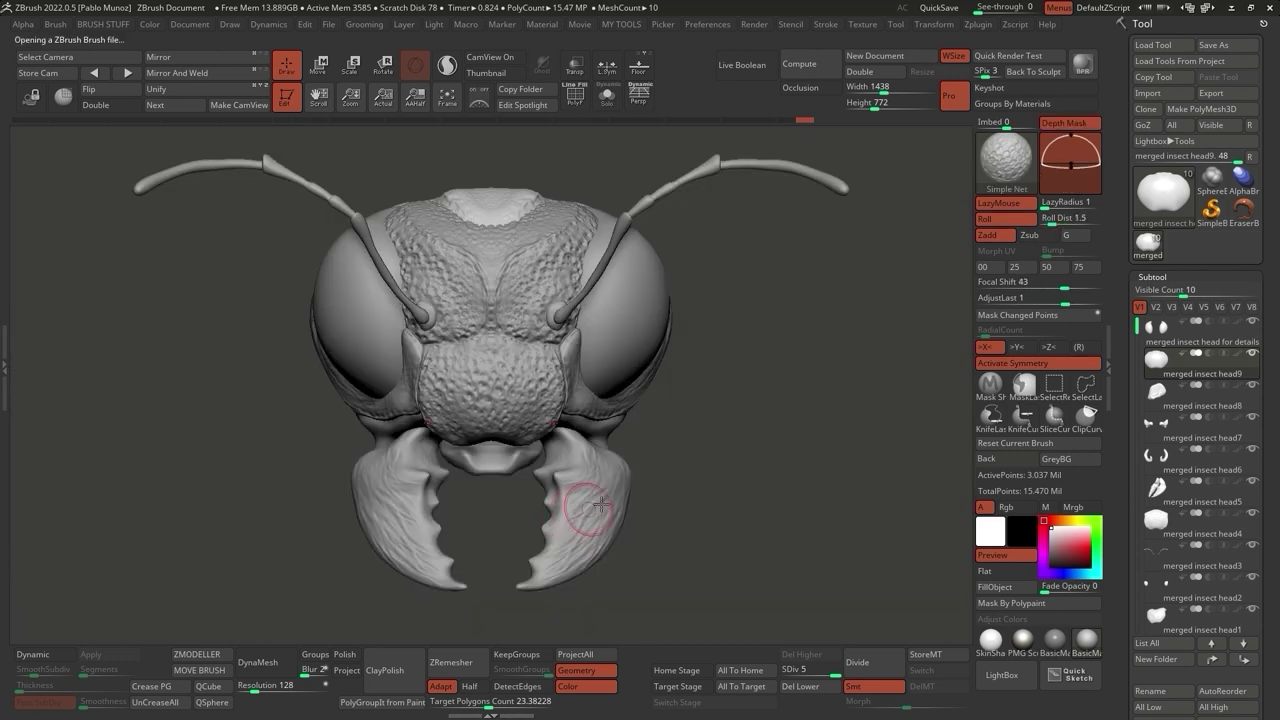
{"action": "left_click_drag", "start_coordinate": [729, 323], "coordinate": [598, 300]}
{"action": "left_click", "coordinate": [583, 290], "text": "alt"}
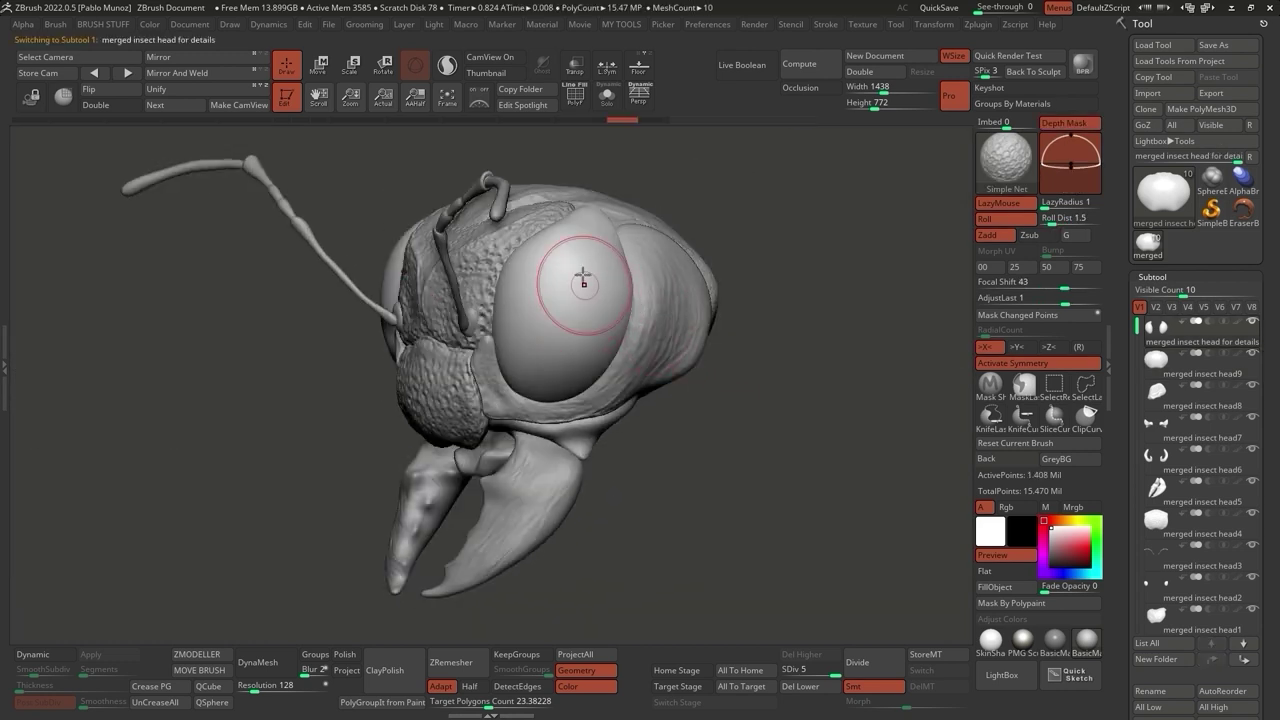
{"action": "left_click_drag", "start_coordinate": [583, 255], "coordinate": [545, 380]}
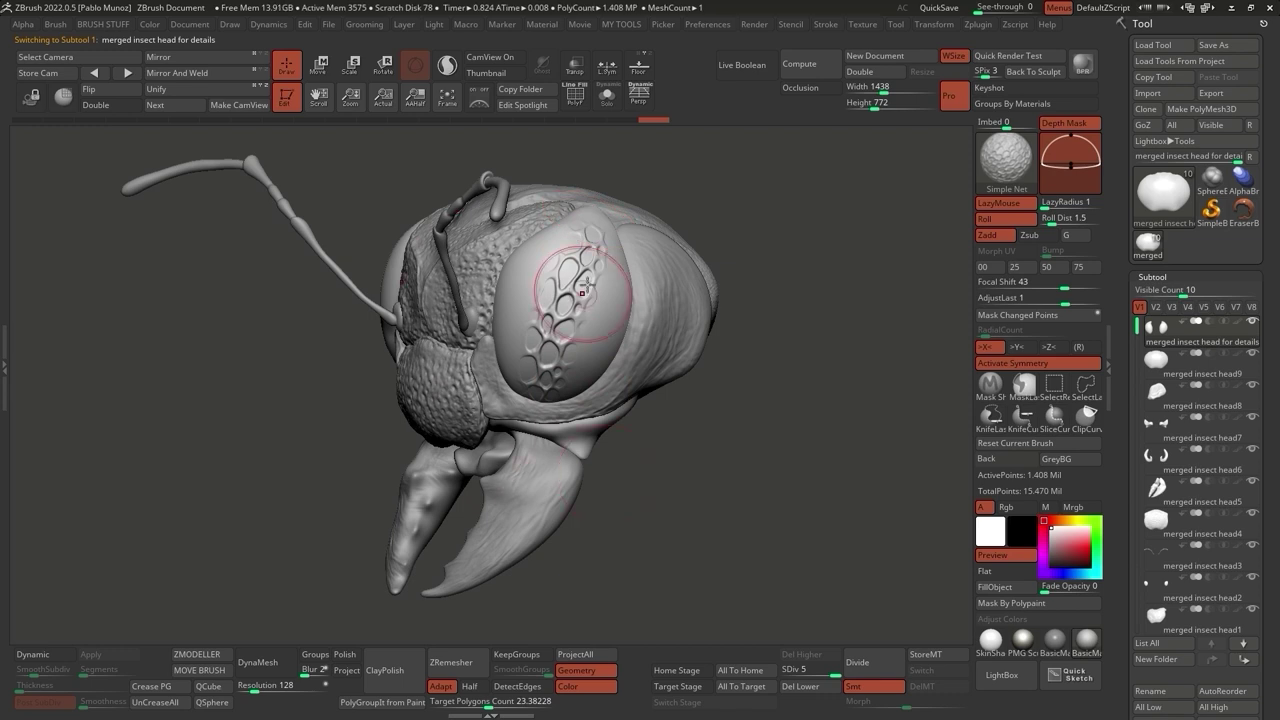
{"action": "key", "text": "ctrl+z"}
Select the eye-surround plates and try the Simple Net pattern on the area behind the eyes.
{"action": "left_click_drag", "start_coordinate": [747, 374], "coordinate": [657, 286]}
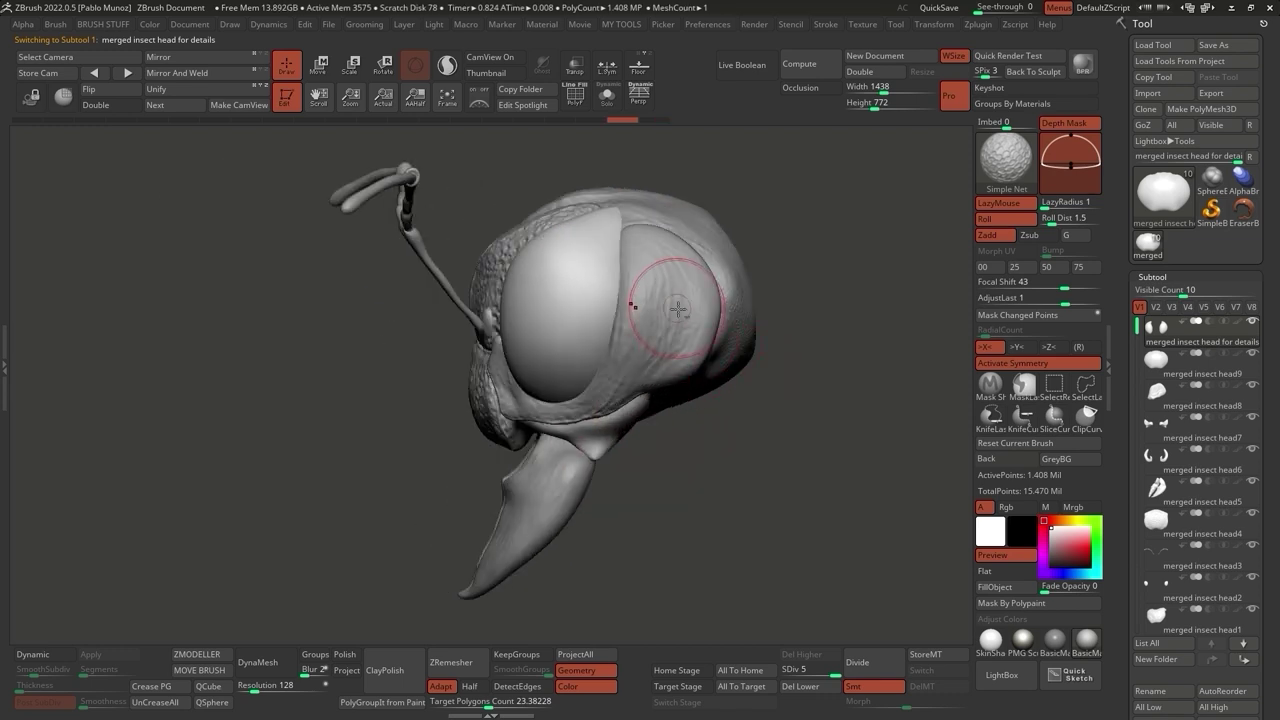
{"action": "left_click", "coordinate": [645, 255], "text": "alt"}
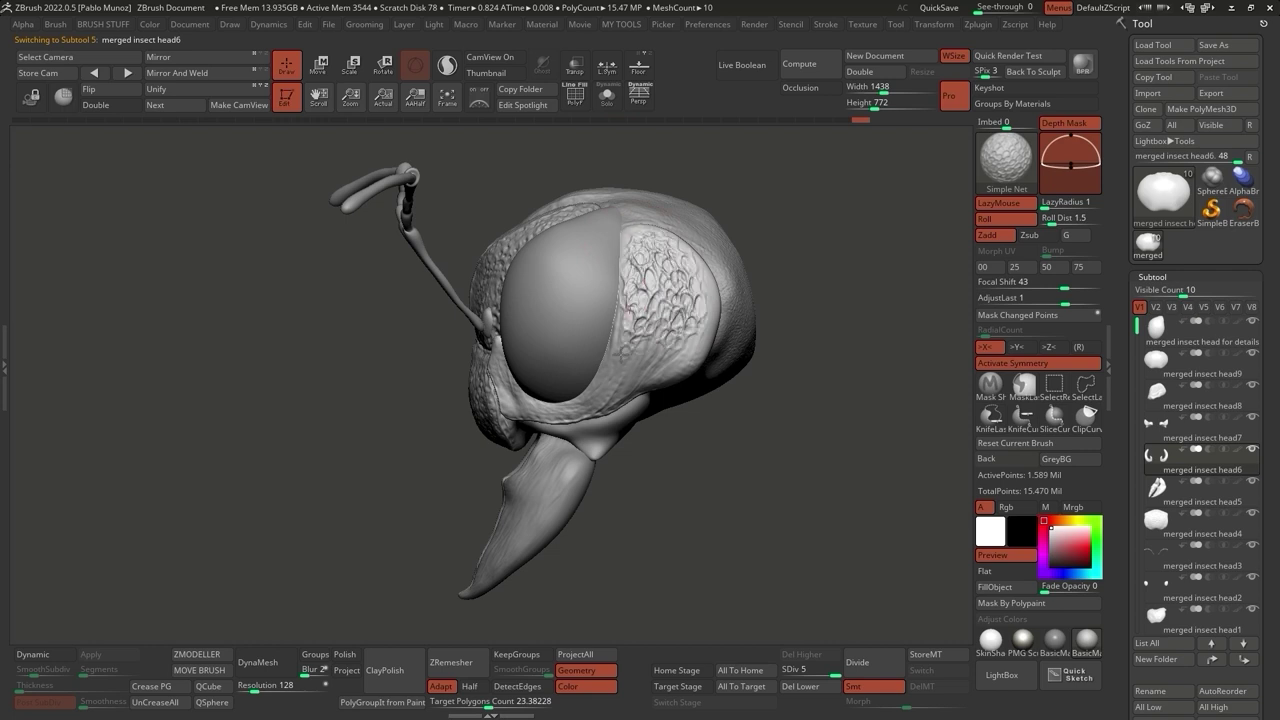
{"action": "key", "text": "shift"}
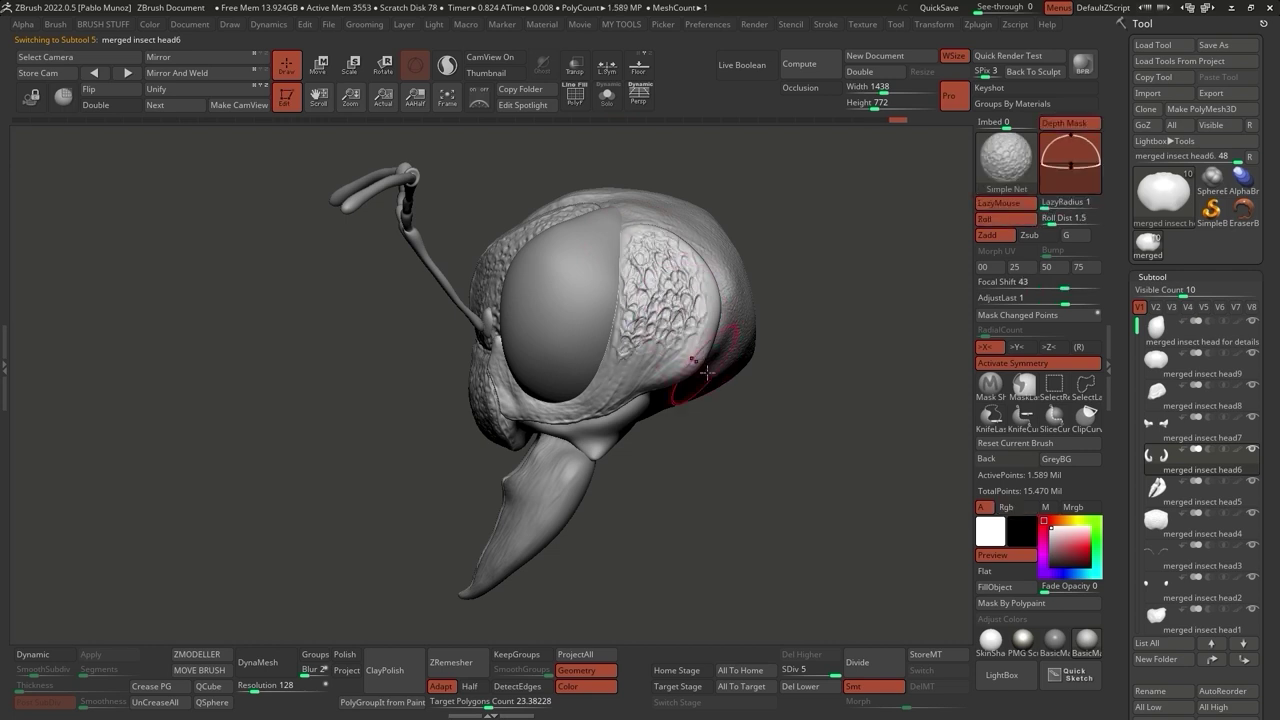
{"action": "left_click_drag", "start_coordinate": [705, 360], "coordinate": [731, 424]}
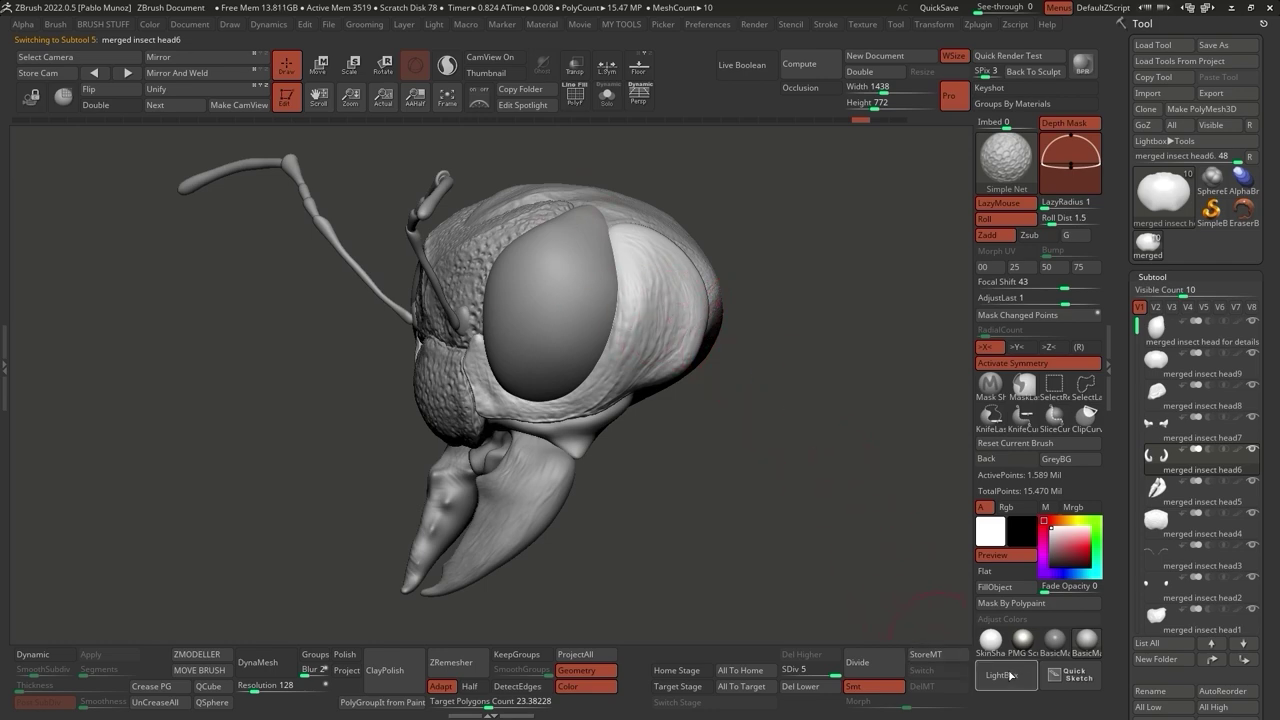
Load the Pinched noisy Net brush and paint its texture along both sides of the top head shell.
{"action": "left_click", "coordinate": [1010, 675]}
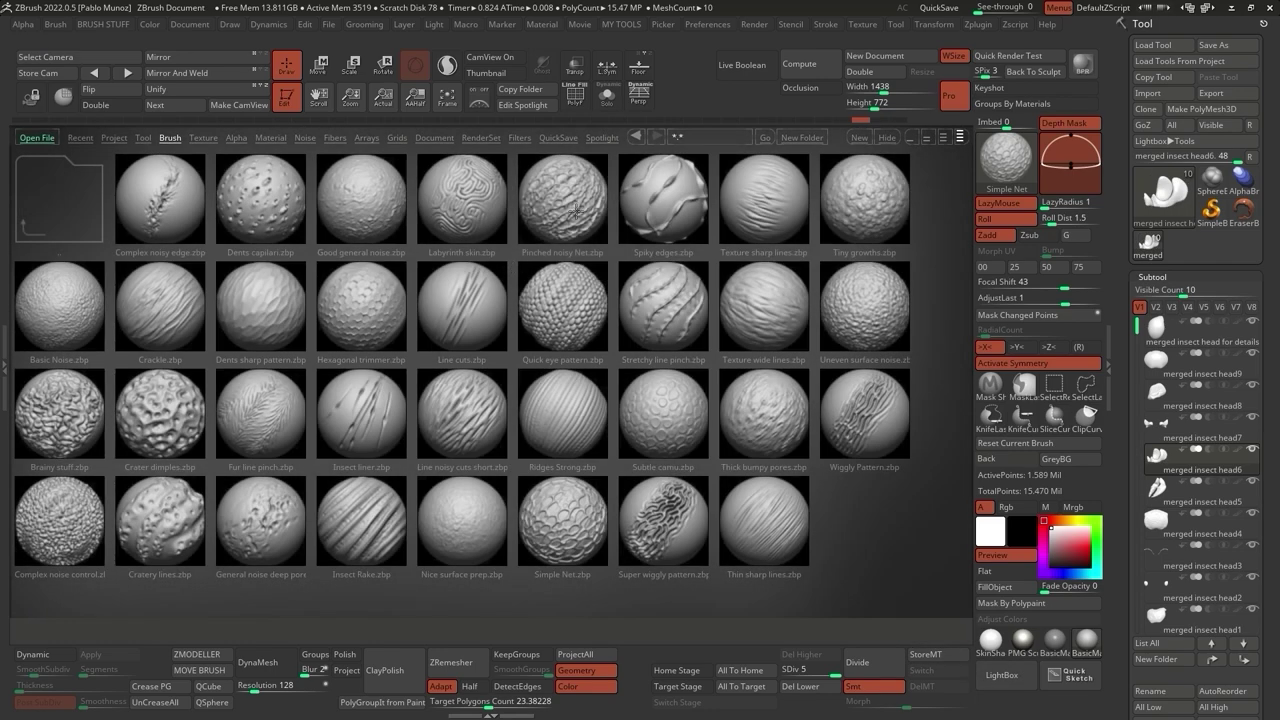
{"action": "double_click", "coordinate": [577, 285]}
{"action": "left_click_drag", "start_coordinate": [577, 285], "coordinate": [586, 337]}
{"action": "left_click", "coordinate": [586, 337], "text": "alt"}
{"action": "mouse_move", "coordinate": [595, 275]}
{"action": "right_mouse_down"}
{"action": "mouse_move", "coordinate": [608, 266]}
{"action": "mouse_move", "coordinate": [589, 289]}
{"action": "mouse_move", "coordinate": [603, 183]}
{"action": "mouse_move", "coordinate": [581, 191]}
{"action": "right_mouse_up"}
{"action": "mouse_move", "coordinate": [581, 191]}
{"action": "left_mouse_down"}
{"action": "mouse_move", "coordinate": [594, 257]}
{"action": "mouse_move", "coordinate": [565, 337]}
{"action": "left_mouse_up"}
{"action": "left_click_drag", "start_coordinate": [571, 157], "coordinate": [549, 287]}
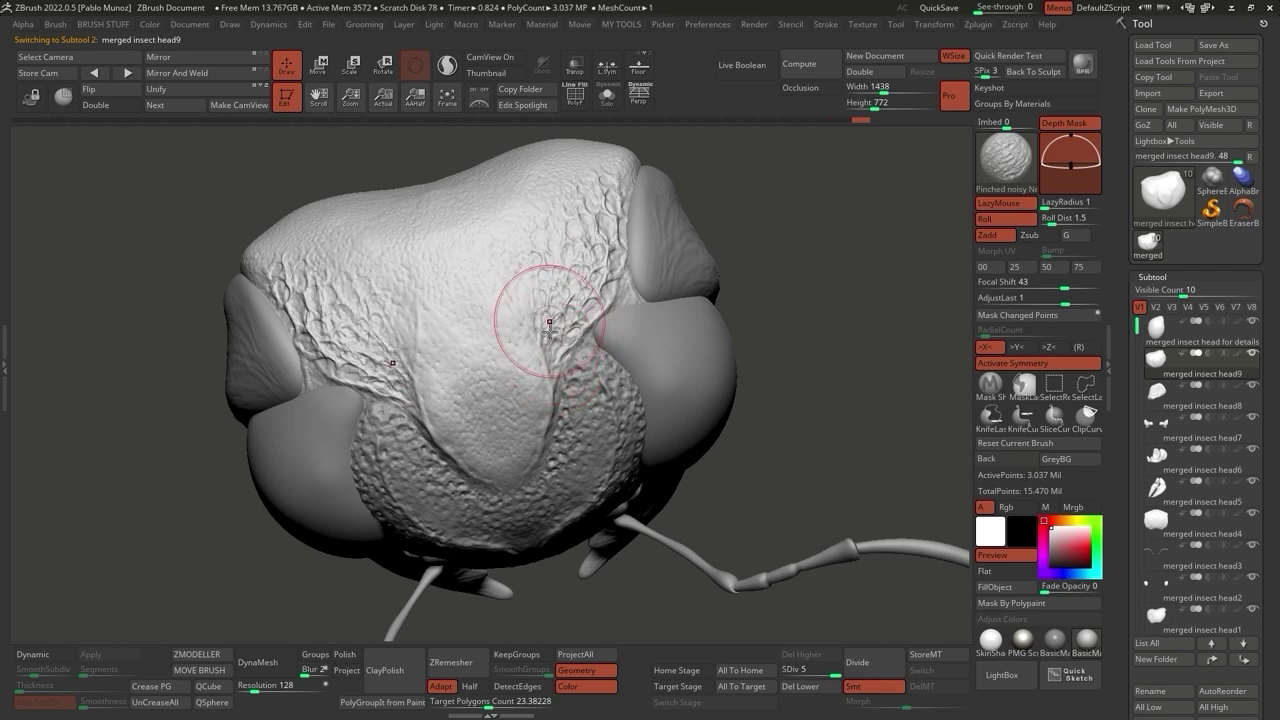
Extend the pinched net texture toward the top shell's central bulge and soften it with SmoothPeaks.
{"action": "mouse_move", "coordinate": [539, 344]}
{"action": "right_mouse_down"}
{"action": "mouse_move", "coordinate": [531, 337]}
{"action": "mouse_move", "coordinate": [537, 366]}
{"action": "mouse_move", "coordinate": [563, 356]}
{"action": "mouse_move", "coordinate": [543, 371]}
{"action": "mouse_move", "coordinate": [421, 328]}
{"action": "mouse_move", "coordinate": [588, 414]}
{"action": "mouse_move", "coordinate": [529, 266]}
{"action": "mouse_move", "coordinate": [543, 300]}
{"action": "mouse_move", "coordinate": [636, 372]}
{"action": "mouse_move", "coordinate": [586, 400]}
{"action": "mouse_move", "coordinate": [663, 298]}
{"action": "right_mouse_up"}
{"action": "right_click", "coordinate": [537, 366]}
{"action": "key", "text": "shift"}
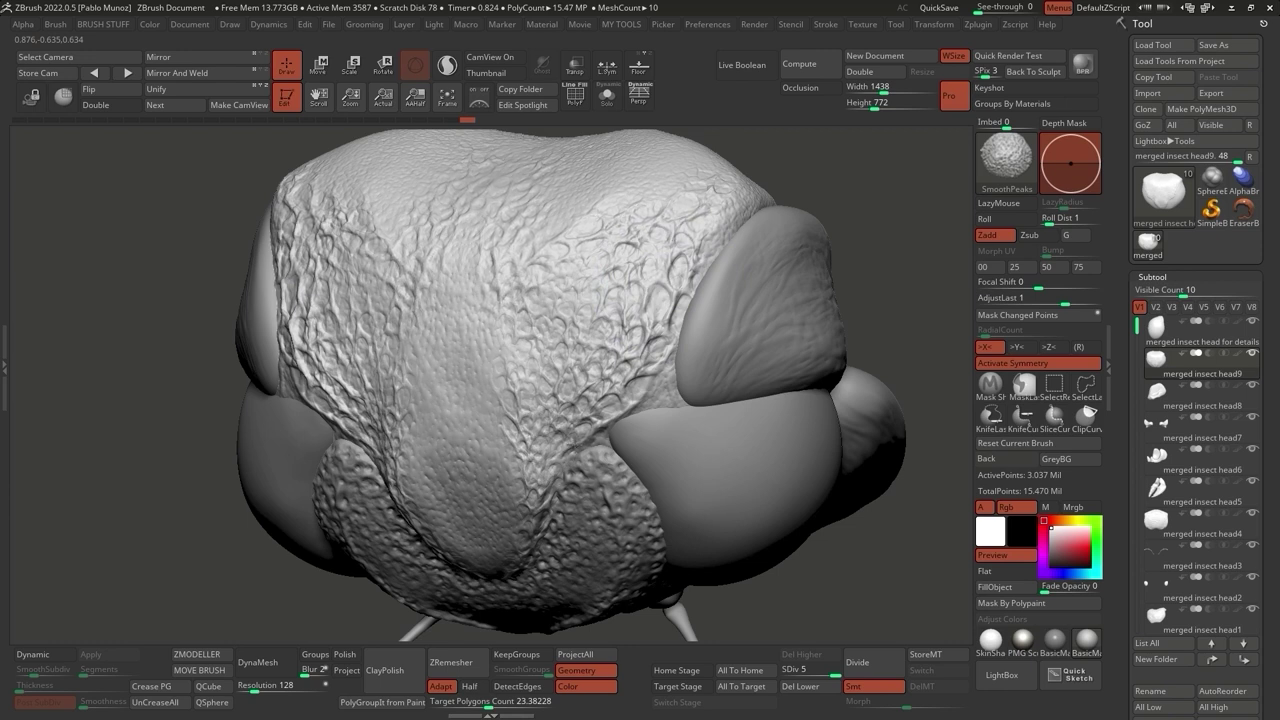
{"action": "mouse_move", "coordinate": [643, 383]}
{"action": "left_mouse_down", "text": "shift"}
{"action": "mouse_move", "coordinate": [634, 329]}
{"action": "mouse_move", "coordinate": [668, 302]}
{"action": "left_mouse_up", "text": "shift"}
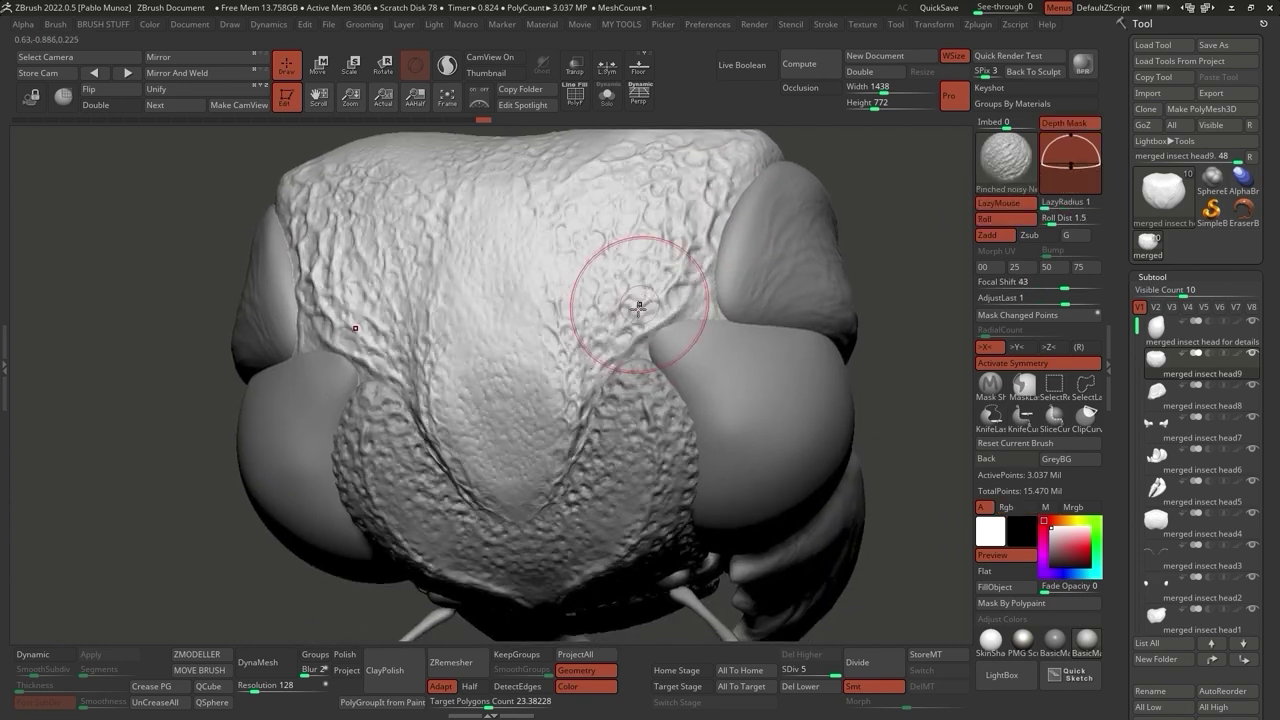
{"action": "mouse_move", "coordinate": [586, 365]}
{"action": "left_mouse_down", "text": "shift"}
{"action": "mouse_move", "coordinate": [551, 329]}
{"action": "mouse_move", "coordinate": [571, 371]}
{"action": "mouse_move", "coordinate": [556, 437]}
{"action": "mouse_move", "coordinate": [559, 311]}
{"action": "mouse_move", "coordinate": [543, 386]}
{"action": "mouse_move", "coordinate": [586, 323]}
{"action": "mouse_move", "coordinate": [514, 460]}
{"action": "mouse_move", "coordinate": [529, 371]}
{"action": "mouse_move", "coordinate": [557, 329]}
{"action": "left_mouse_up", "text": "shift"}
{"action": "right_click_drag", "start_coordinate": [557, 329], "coordinate": [385, 267]}
{"action": "right_click_drag", "start_coordinate": [518, 268], "coordinate": [905, 584]}
Compare the Wiggly Pattern and Super wiggly pattern brushes and load the Labyrinth skin brush.
{"action": "key", "text": "comma"}
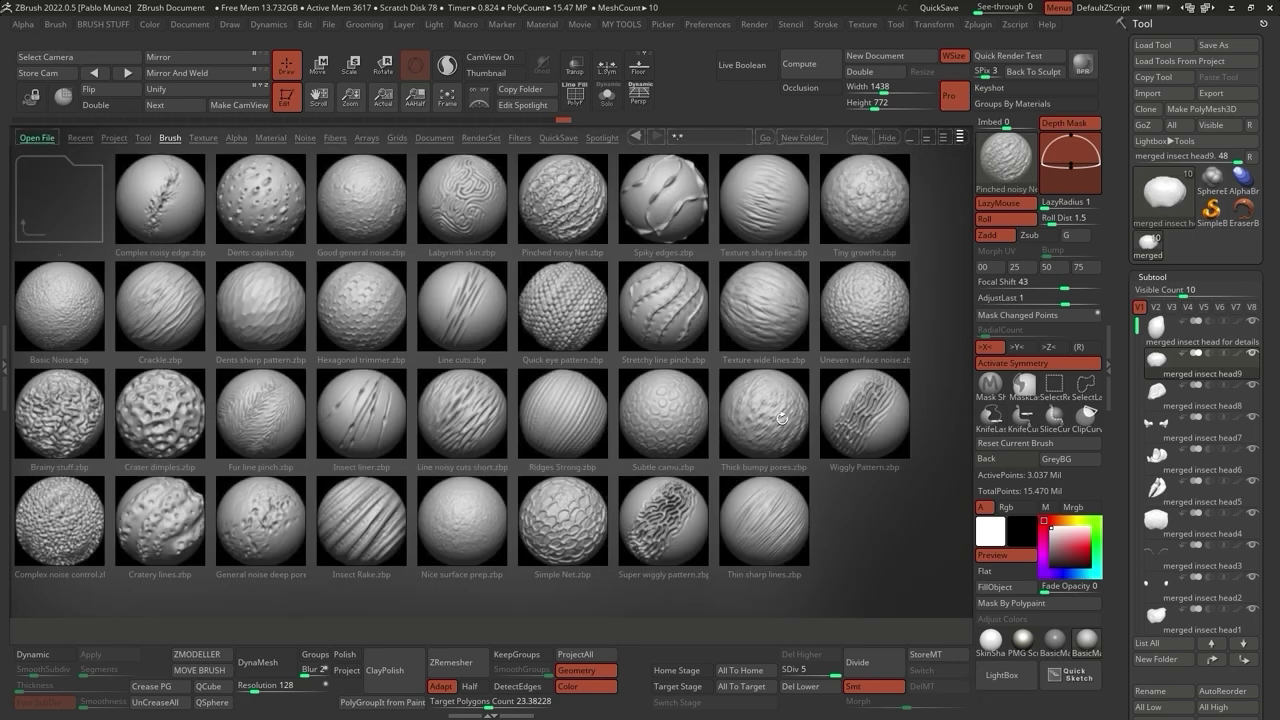
{"action": "left_click", "coordinate": [858, 426]}
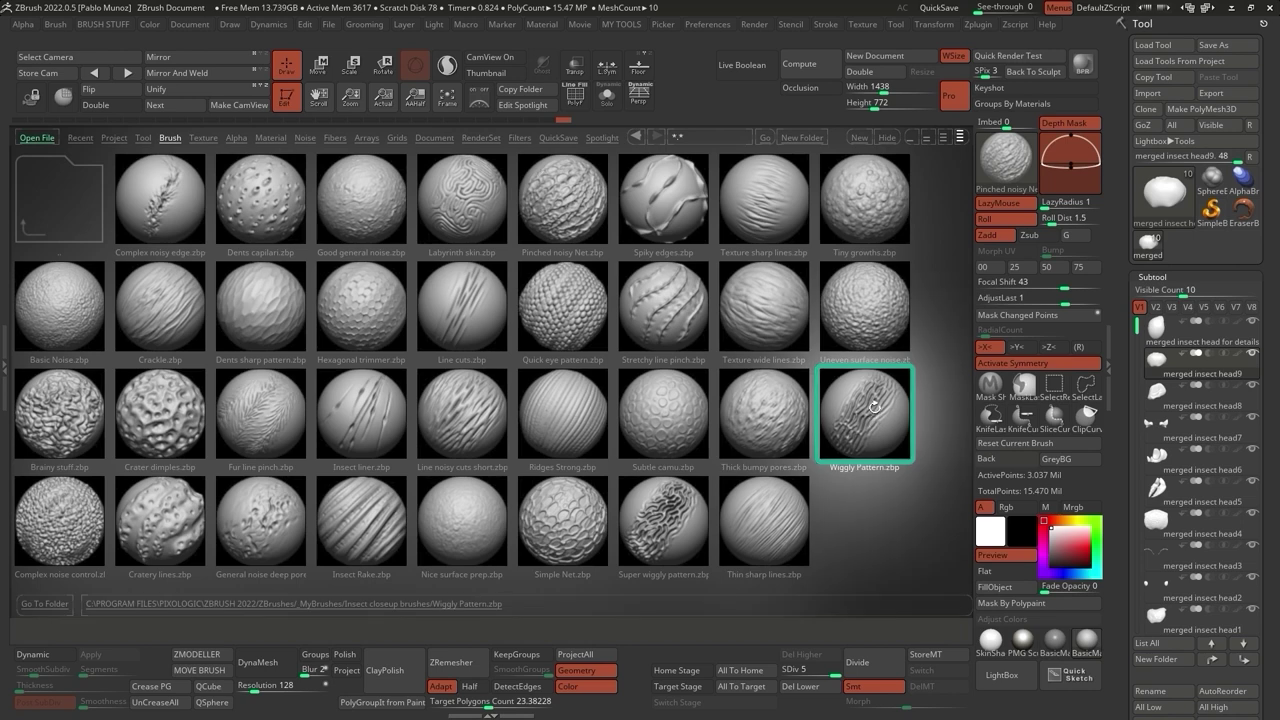
{"action": "left_click", "coordinate": [688, 526]}
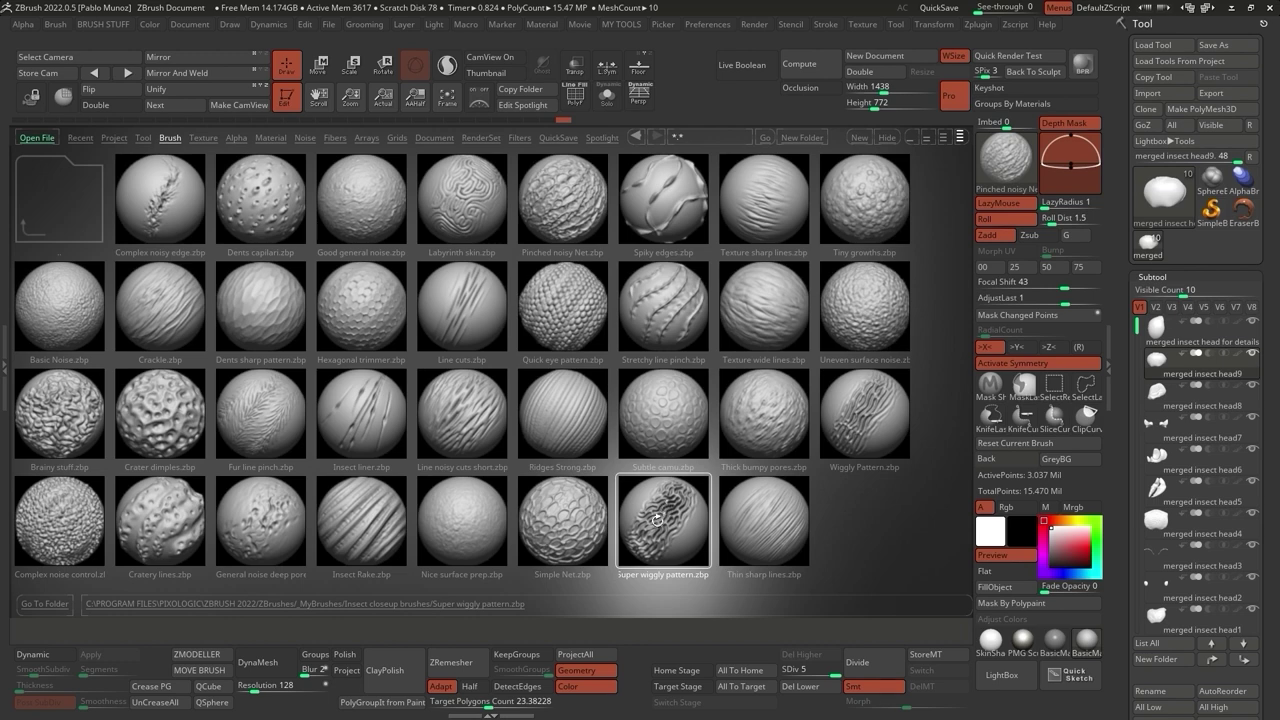
{"action": "left_click", "coordinate": [871, 409]}
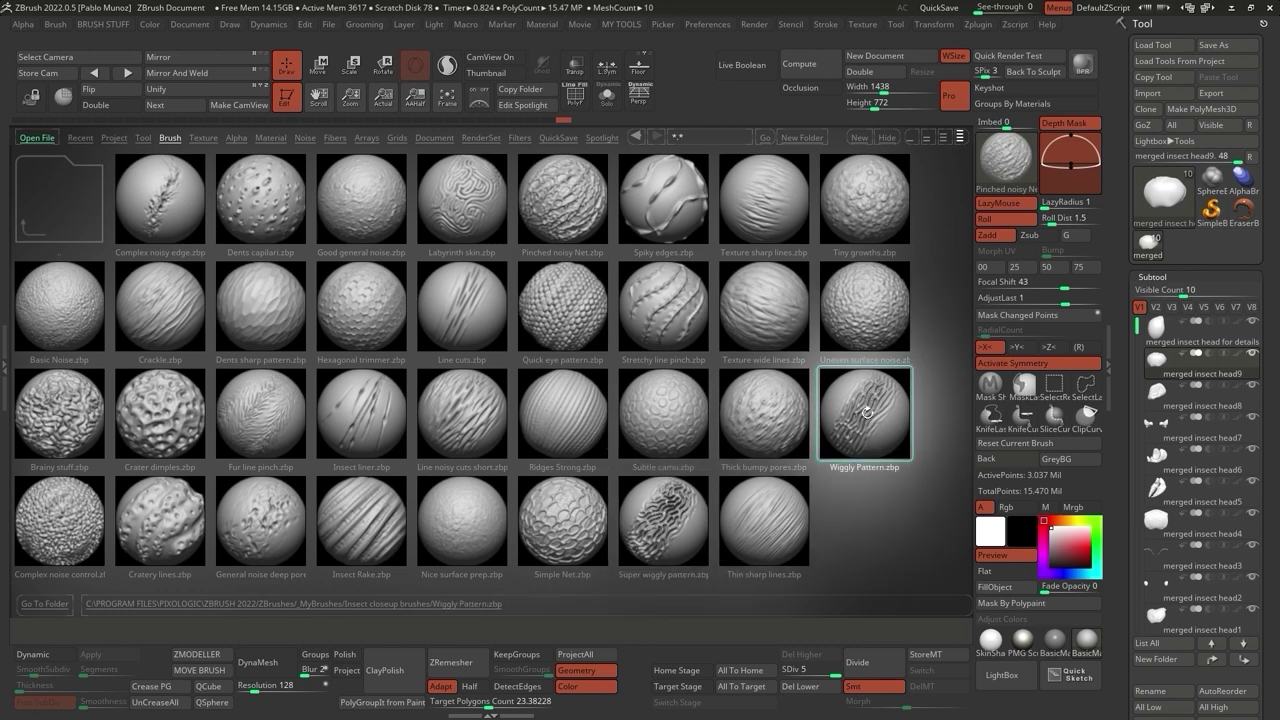
{"action": "left_click", "coordinate": [467, 219]}
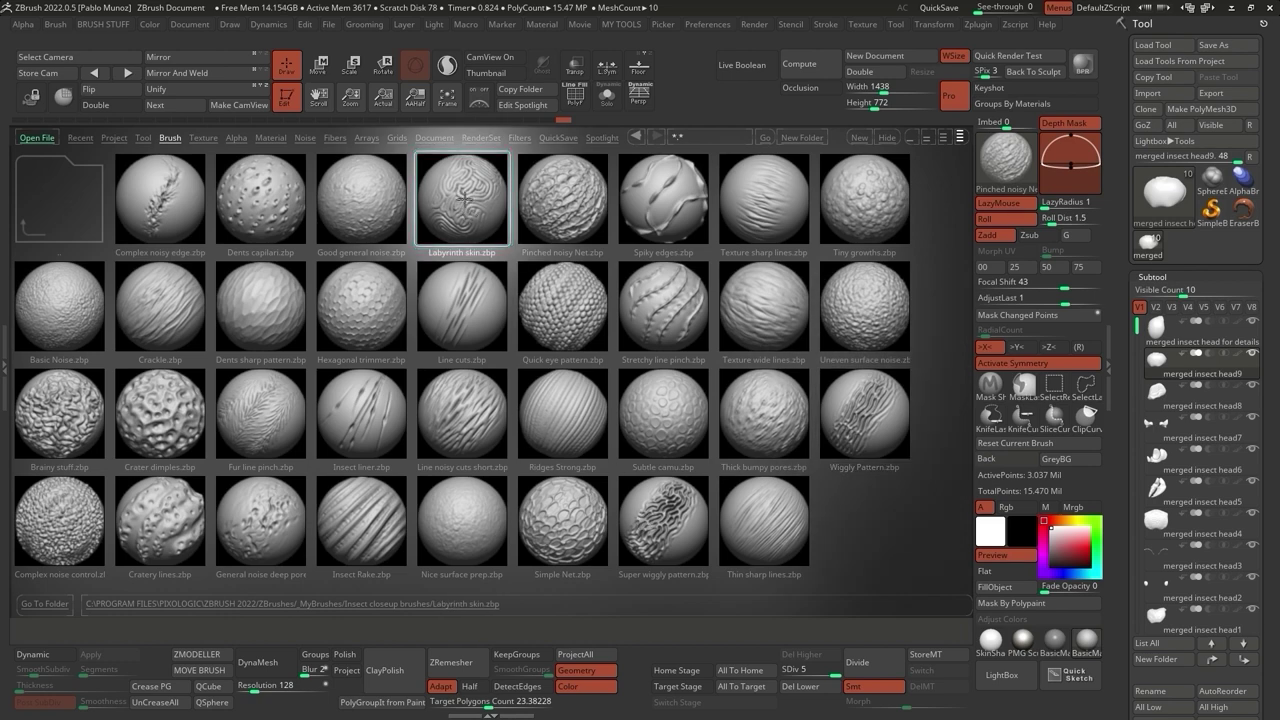
{"action": "double_click", "coordinate": [465, 205]}
Try the Labyrinth skin pattern across the eye-surround plates behind the eyes and smooth it.
{"action": "mouse_move", "coordinate": [700, 330]}
{"action": "left_mouse_down"}
{"action": "mouse_move", "coordinate": [683, 363]}
{"action": "mouse_move", "coordinate": [524, 370]}
{"action": "mouse_move", "coordinate": [574, 380]}
{"action": "mouse_move", "coordinate": [571, 257]}
{"action": "mouse_move", "coordinate": [624, 264]}
{"action": "mouse_move", "coordinate": [450, 432]}
{"action": "mouse_move", "coordinate": [517, 337]}
{"action": "left_mouse_up"}
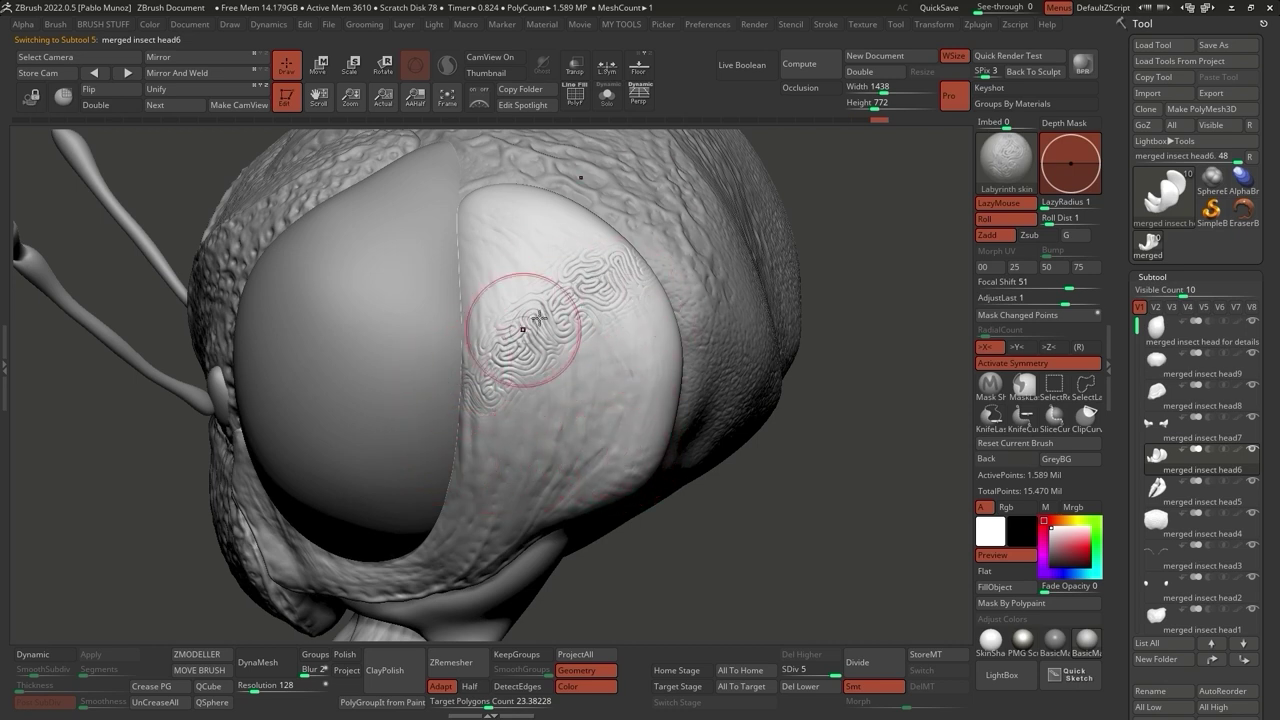
{"action": "mouse_move", "coordinate": [654, 320]}
{"action": "left_mouse_down"}
{"action": "mouse_move", "coordinate": [632, 335]}
{"action": "mouse_move", "coordinate": [606, 400]}
{"action": "mouse_move", "coordinate": [447, 510]}
{"action": "left_mouse_up"}
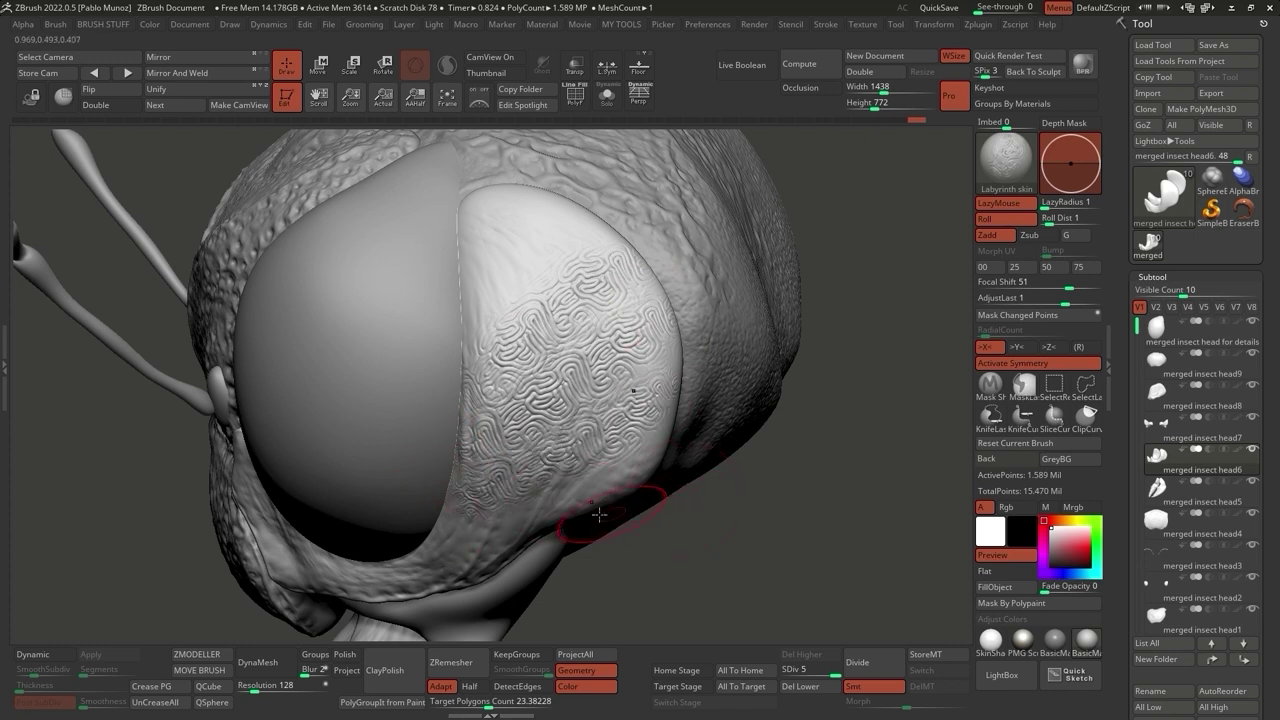
{"action": "mouse_move", "coordinate": [630, 308]}
{"action": "left_mouse_down", "text": "shift"}
{"action": "mouse_move", "coordinate": [593, 270]}
{"action": "mouse_move", "coordinate": [548, 330]}
{"action": "mouse_move", "coordinate": [617, 330]}
{"action": "mouse_move", "coordinate": [530, 345]}
{"action": "mouse_move", "coordinate": [599, 281]}
{"action": "mouse_move", "coordinate": [622, 355]}
{"action": "mouse_move", "coordinate": [631, 337]}
{"action": "mouse_move", "coordinate": [611, 276]}
{"action": "mouse_move", "coordinate": [571, 229]}
{"action": "mouse_move", "coordinate": [540, 364]}
{"action": "mouse_move", "coordinate": [515, 393]}
{"action": "mouse_move", "coordinate": [542, 260]}
{"action": "mouse_move", "coordinate": [577, 297]}
{"action": "left_mouse_up", "text": "shift"}
{"action": "mouse_move", "coordinate": [576, 297]}
{"action": "right_mouse_down"}
{"action": "mouse_move", "coordinate": [560, 277]}
{"action": "mouse_move", "coordinate": [571, 257]}
{"action": "right_mouse_up"}
Cover the eye-surround plates behind the eyes with Labyrinth skin, from the eye edge to the rear border.
{"action": "mouse_move", "coordinate": [498, 258]}
{"action": "left_mouse_down"}
{"action": "mouse_move", "coordinate": [471, 200]}
{"action": "mouse_move", "coordinate": [502, 335]}
{"action": "mouse_move", "coordinate": [500, 450]}
{"action": "mouse_move", "coordinate": [478, 505]}
{"action": "left_mouse_up"}
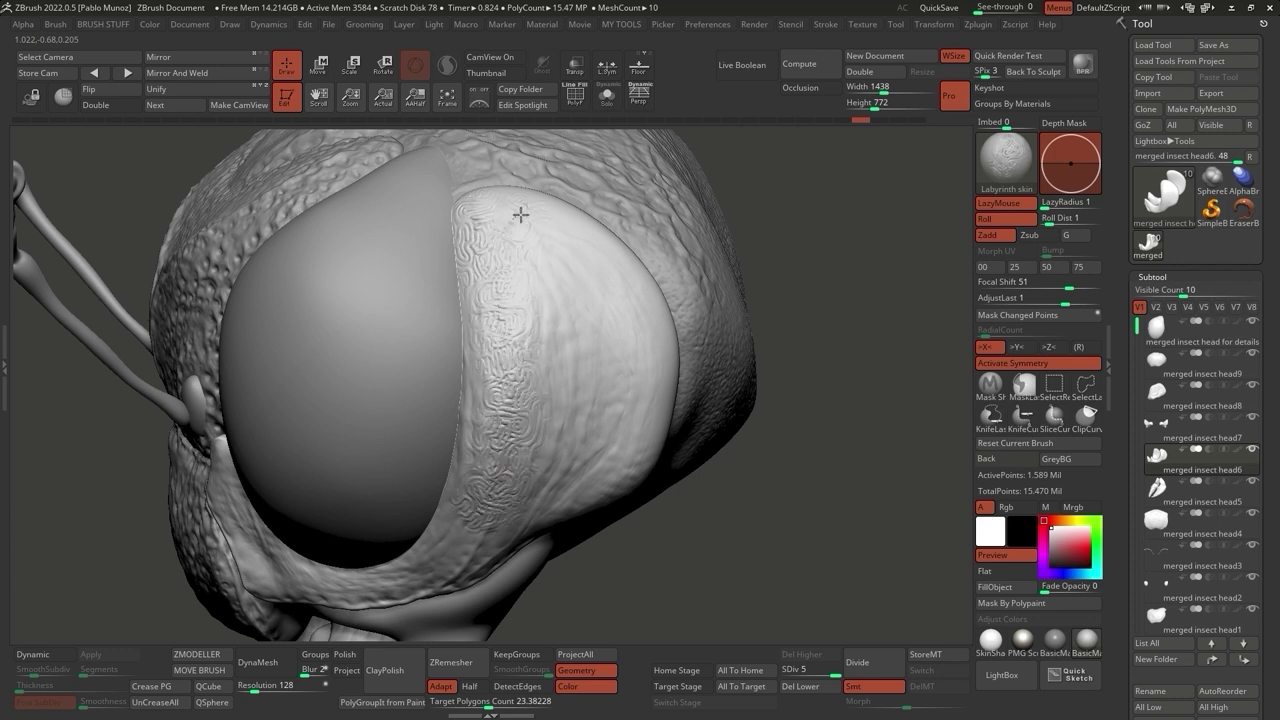
{"action": "mouse_move", "coordinate": [537, 275]}
{"action": "left_mouse_down"}
{"action": "mouse_move", "coordinate": [573, 371]}
{"action": "mouse_move", "coordinate": [610, 320]}
{"action": "mouse_move", "coordinate": [560, 309]}
{"action": "mouse_move", "coordinate": [542, 352]}
{"action": "mouse_move", "coordinate": [543, 439]}
{"action": "mouse_move", "coordinate": [624, 409]}
{"action": "mouse_move", "coordinate": [640, 355]}
{"action": "mouse_move", "coordinate": [622, 290]}
{"action": "mouse_move", "coordinate": [589, 256]}
{"action": "mouse_move", "coordinate": [544, 264]}
{"action": "left_mouse_up"}
{"action": "mouse_move", "coordinate": [600, 390]}
{"action": "left_mouse_down"}
{"action": "mouse_move", "coordinate": [618, 462]}
{"action": "mouse_move", "coordinate": [469, 535]}
{"action": "mouse_move", "coordinate": [450, 517]}
{"action": "mouse_move", "coordinate": [471, 395]}
{"action": "mouse_move", "coordinate": [468, 332]}
{"action": "left_mouse_up"}
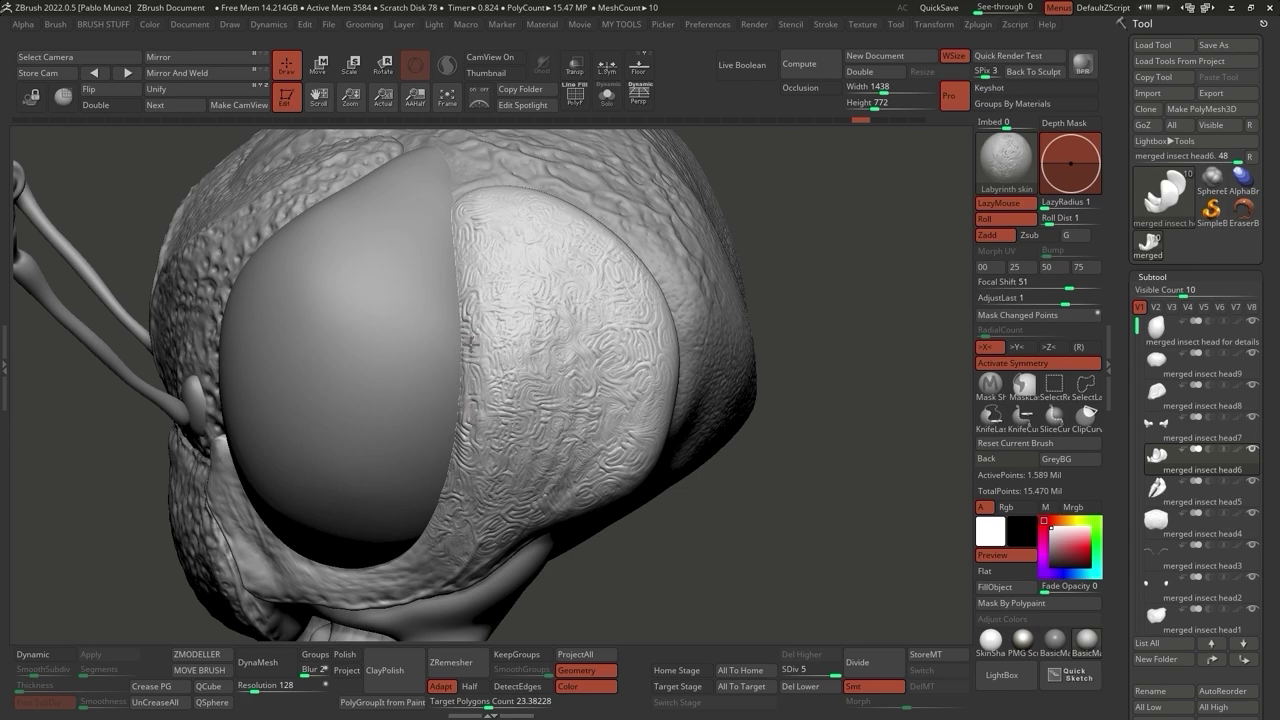
{"action": "mouse_move", "coordinate": [770, 470]}
{"action": "left_mouse_down"}
{"action": "mouse_move", "coordinate": [760, 414]}
{"action": "mouse_move", "coordinate": [701, 430]}
{"action": "left_mouse_up"}
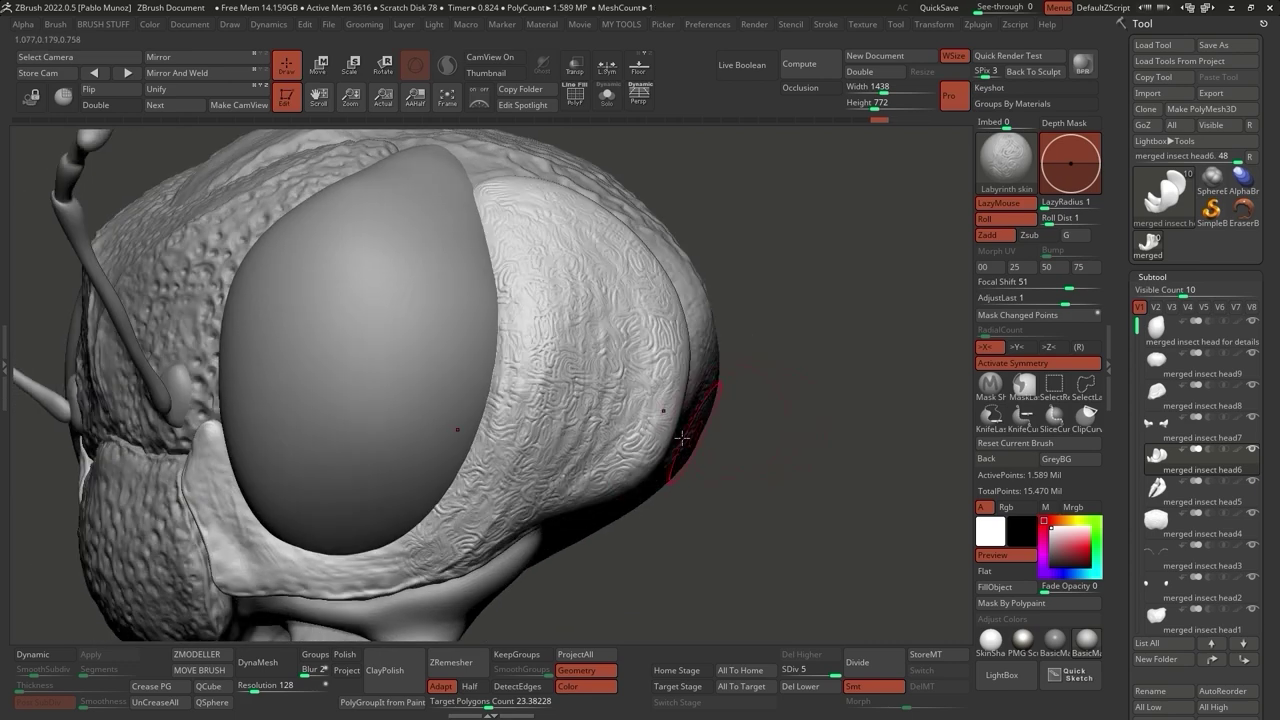
Soften the labyrinth texture on the eye-surround plates with SmoothPeaks.
{"action": "right_click_drag", "start_coordinate": [628, 328], "coordinate": [657, 443]}
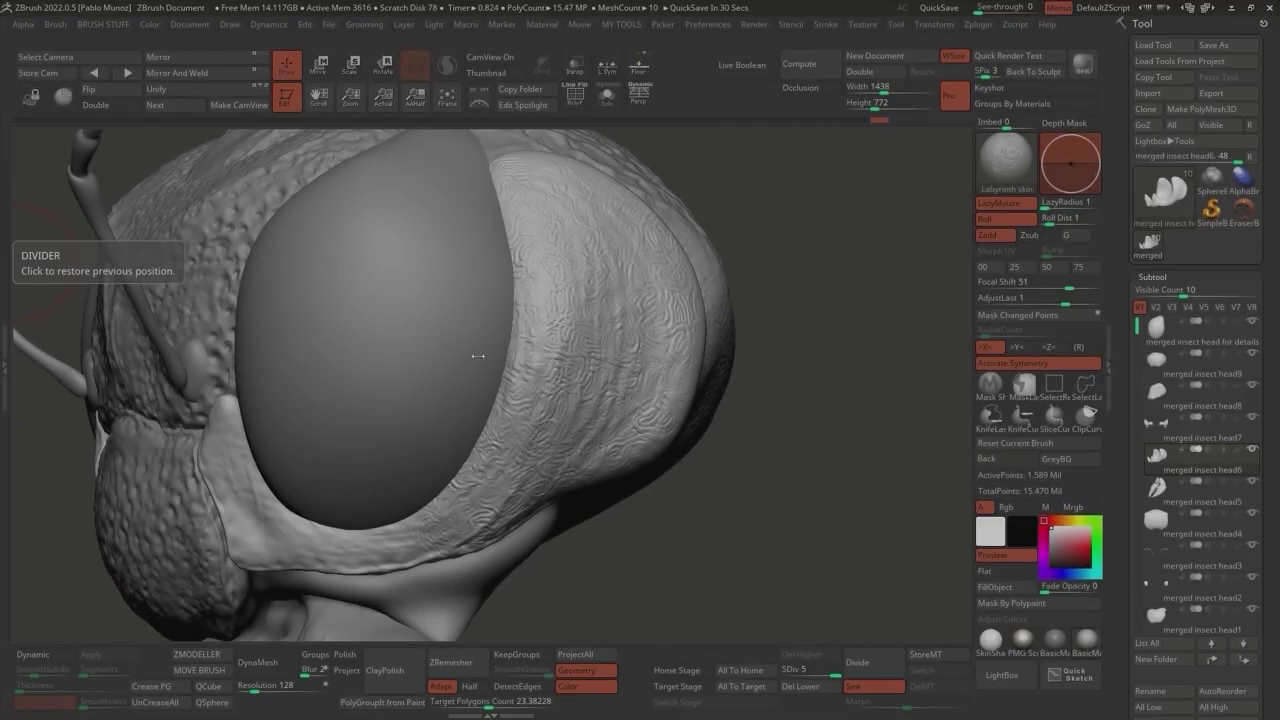
{"action": "key", "text": "shift"}
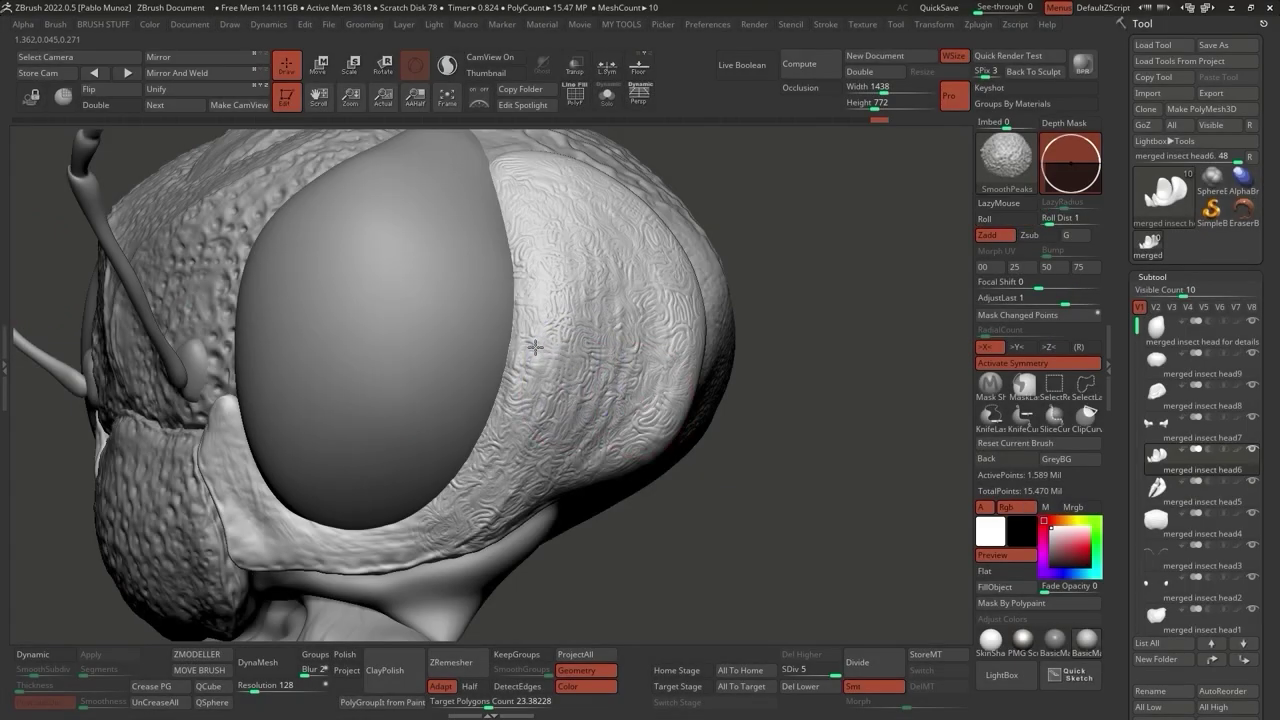
{"action": "key", "text": "shift"}
{"action": "mouse_move", "coordinate": [573, 322]}
{"action": "left_mouse_down", "text": "shift"}
{"action": "mouse_move", "coordinate": [543, 343]}
{"action": "mouse_move", "coordinate": [515, 496]}
{"action": "left_mouse_up", "text": "shift"}
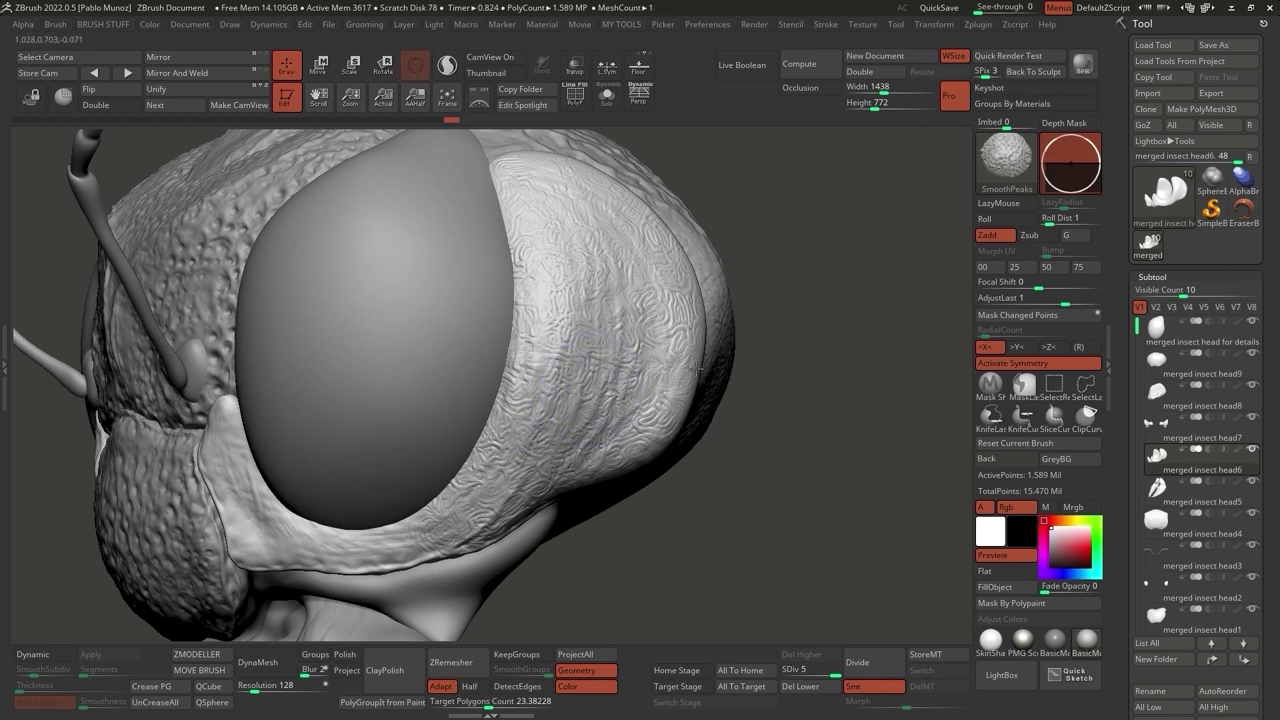
{"action": "left_click_drag", "start_coordinate": [748, 340], "coordinate": [805, 433]}
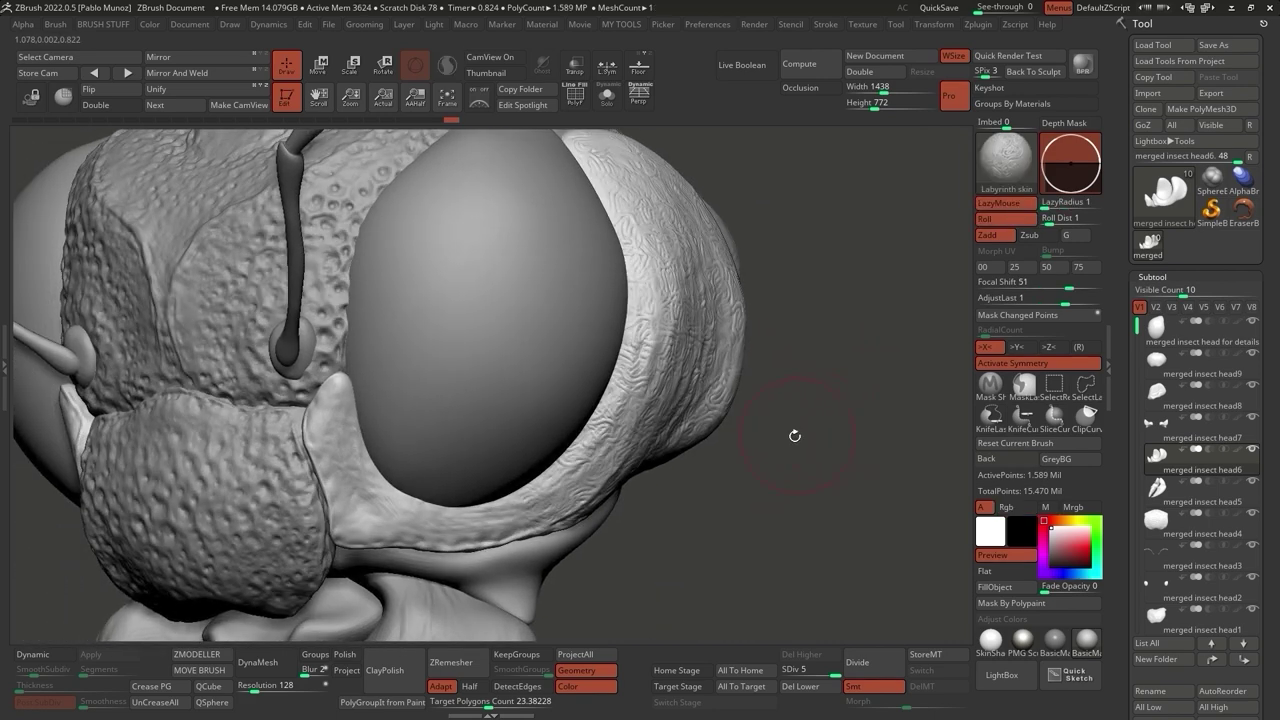
Load the Wiggly Pattern brush, test strokes along the lower rim of the eye-surround plates and undo them.
{"action": "left_click", "coordinate": [1005, 675]}
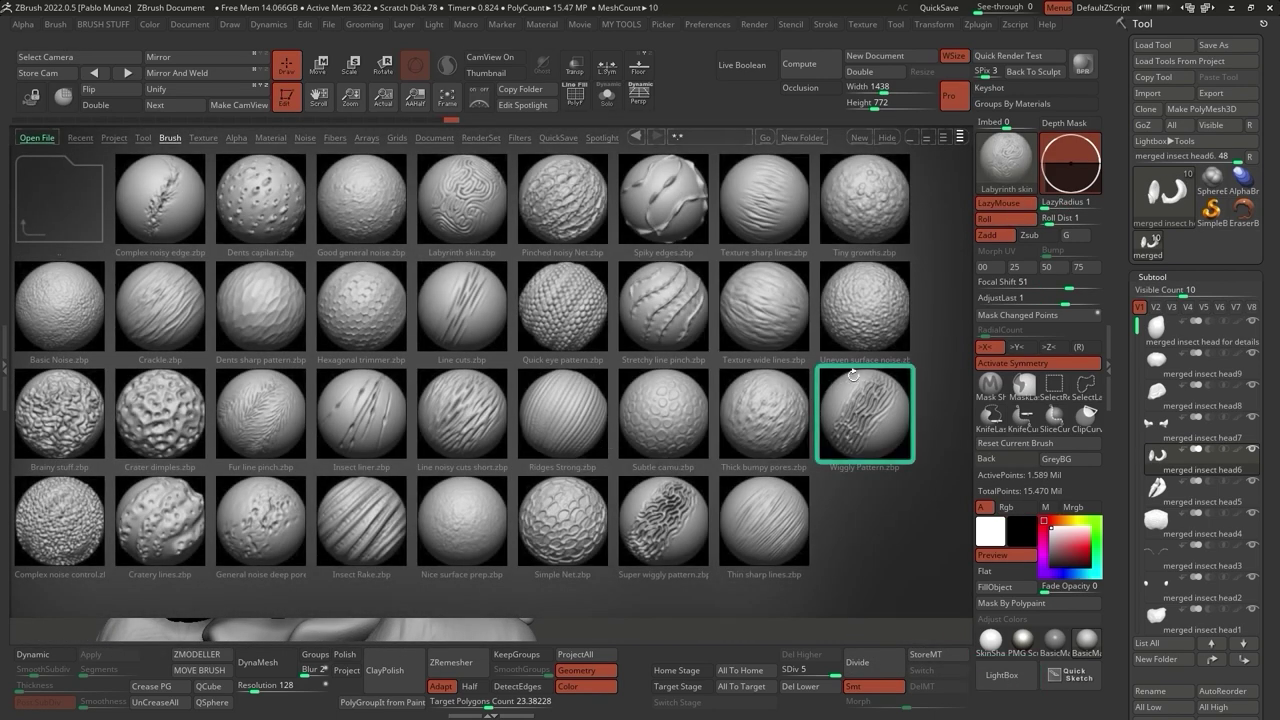
{"action": "double_click", "coordinate": [864, 410]}
{"action": "mouse_move", "coordinate": [633, 404]}
{"action": "right_mouse_down"}
{"action": "mouse_move", "coordinate": [687, 394]}
{"action": "mouse_move", "coordinate": [515, 335]}
{"action": "right_mouse_up"}
{"action": "mouse_move", "coordinate": [505, 330]}
{"action": "left_mouse_down"}
{"action": "mouse_move", "coordinate": [521, 392]}
{"action": "mouse_move", "coordinate": [800, 465]}
{"action": "left_mouse_up"}
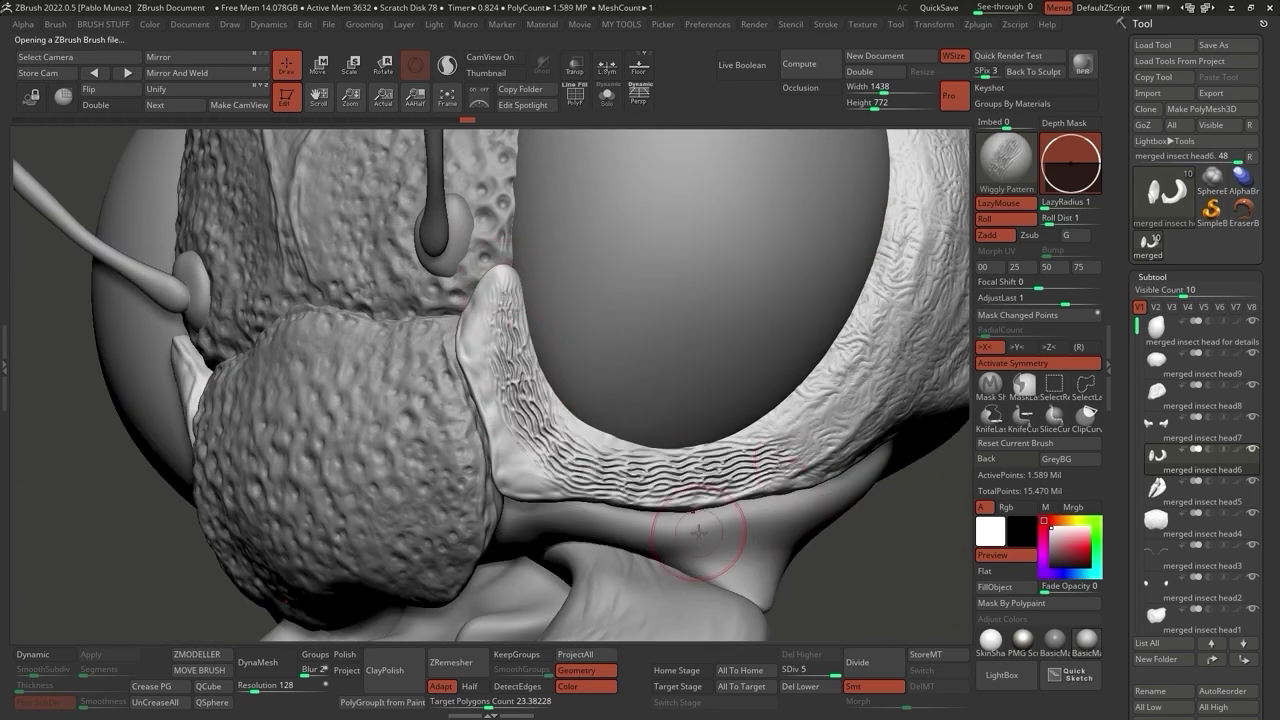
{"action": "mouse_move", "coordinate": [505, 328]}
{"action": "left_mouse_down"}
{"action": "mouse_move", "coordinate": [555, 491]}
{"action": "mouse_move", "coordinate": [850, 480]}
{"action": "left_mouse_up"}
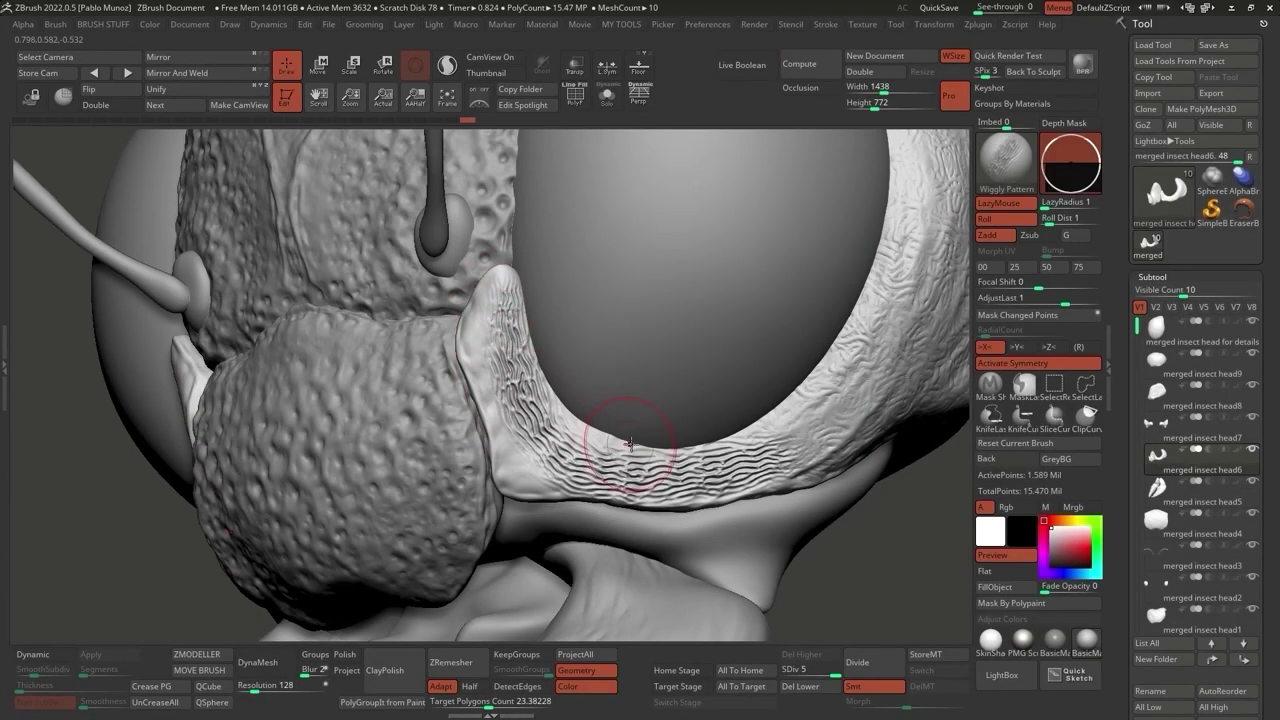
{"action": "key", "text": "ctrl+z"}
Try the wiggly pattern over the front of the eye-surround plates and the sides of the lower face plate.
{"action": "mouse_move", "coordinate": [610, 420]}
{"action": "right_mouse_down"}
{"action": "mouse_move", "coordinate": [575, 390]}
{"action": "mouse_move", "coordinate": [627, 375]}
{"action": "mouse_move", "coordinate": [586, 409]}
{"action": "right_mouse_up"}
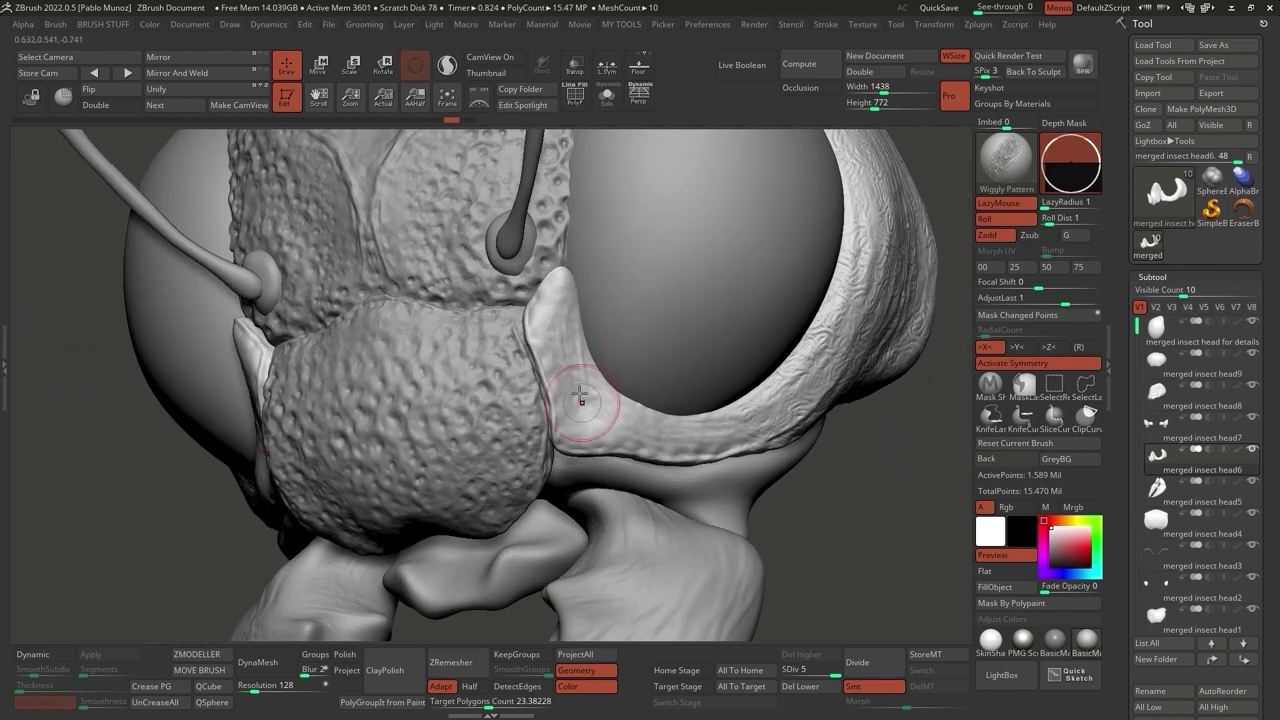
{"action": "mouse_move", "coordinate": [557, 286]}
{"action": "left_mouse_down"}
{"action": "mouse_move", "coordinate": [524, 335]}
{"action": "mouse_move", "coordinate": [602, 350]}
{"action": "mouse_move", "coordinate": [629, 456]}
{"action": "mouse_move", "coordinate": [697, 461]}
{"action": "left_mouse_up"}
{"action": "left_click", "coordinate": [548, 468], "text": "alt"}
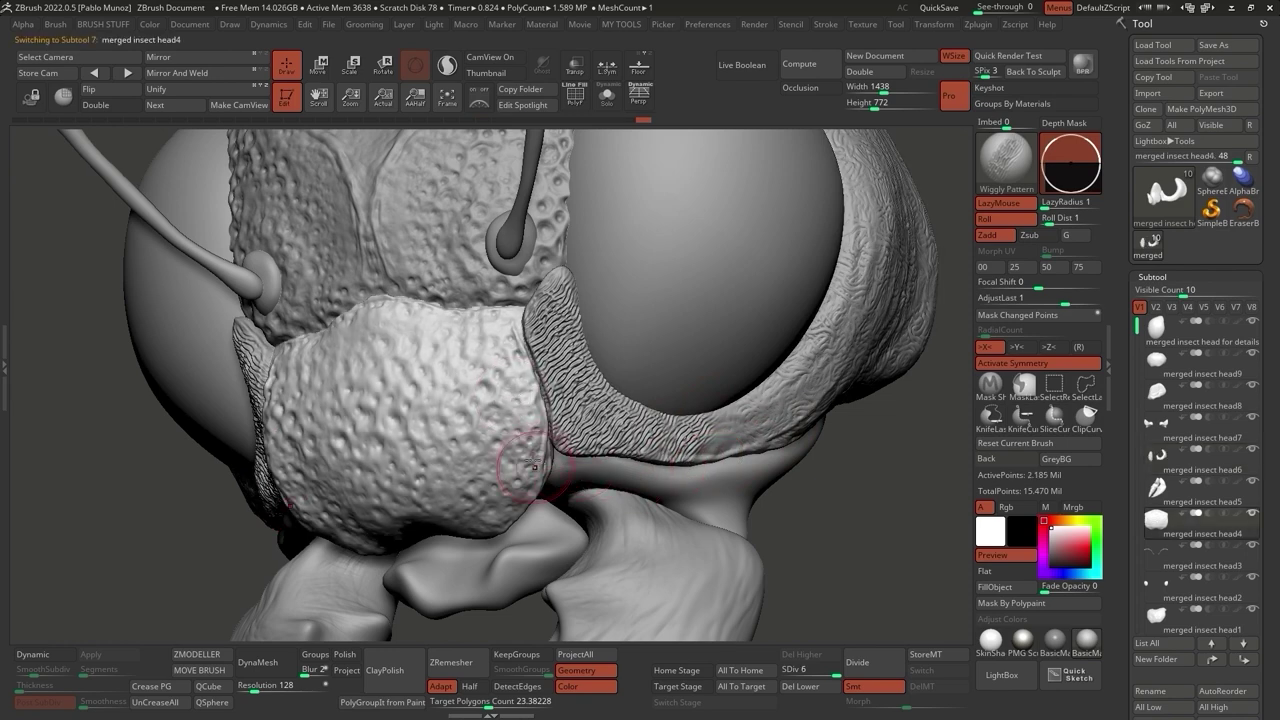
{"action": "left_click_drag", "start_coordinate": [449, 345], "coordinate": [522, 490]}
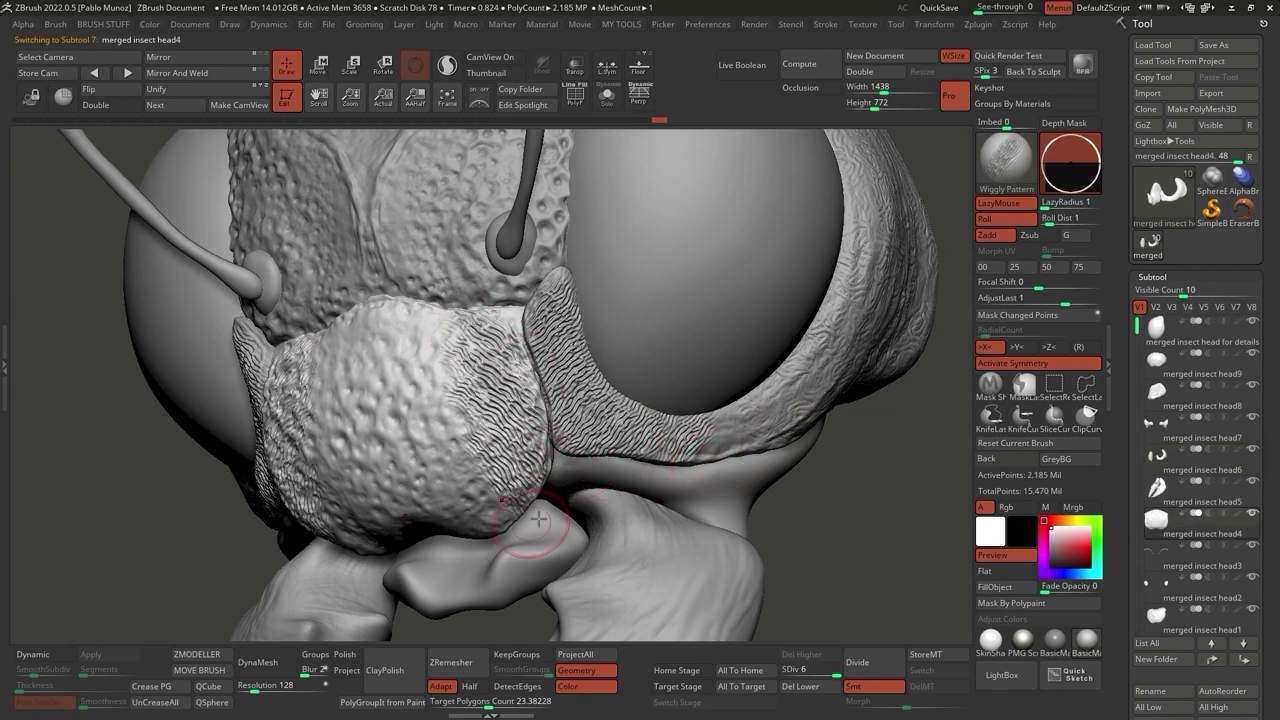
{"action": "key", "text": "ctrl+z"}
Cover the eye-surround plates with Wiggly Pattern, from the pointed front tip down and along the lower rim.
{"action": "left_click", "coordinate": [676, 450], "text": "alt"}
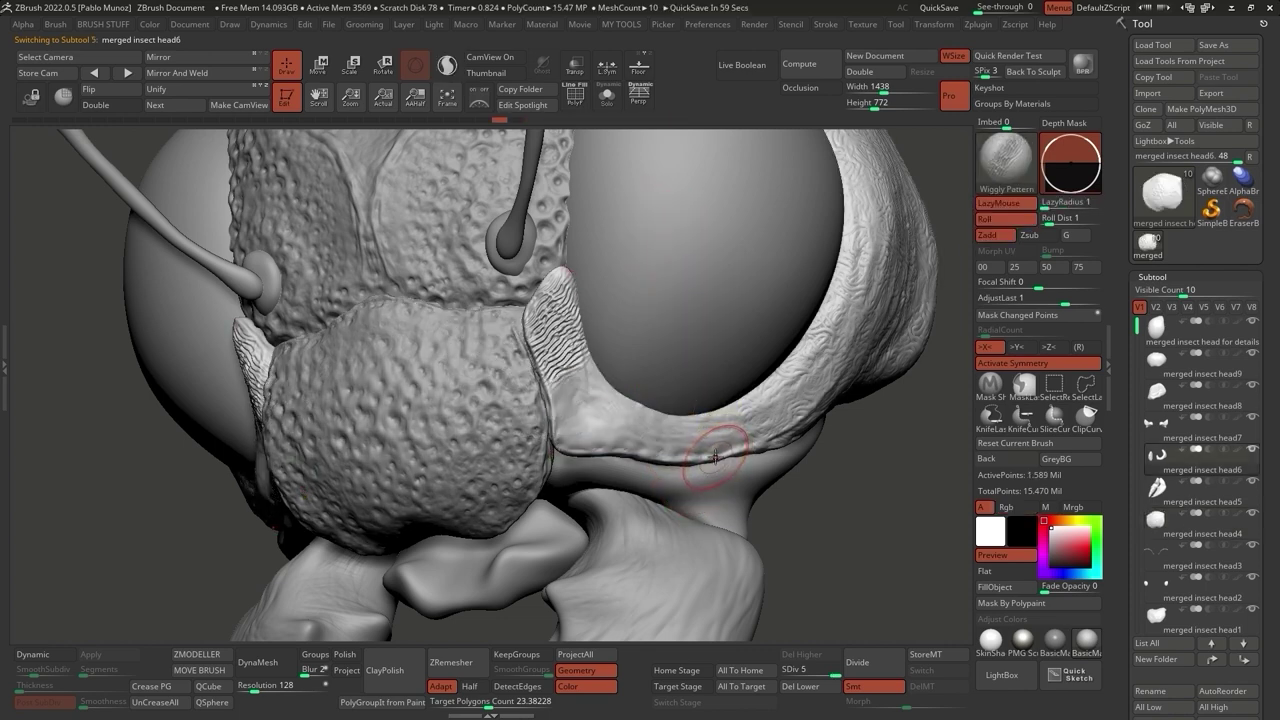
{"action": "mouse_move", "coordinate": [706, 443]}
{"action": "left_mouse_down"}
{"action": "mouse_move", "coordinate": [689, 411]}
{"action": "mouse_move", "coordinate": [700, 357]}
{"action": "mouse_move", "coordinate": [586, 400]}
{"action": "mouse_move", "coordinate": [557, 290]}
{"action": "left_mouse_up"}
{"action": "key", "text": "space"}
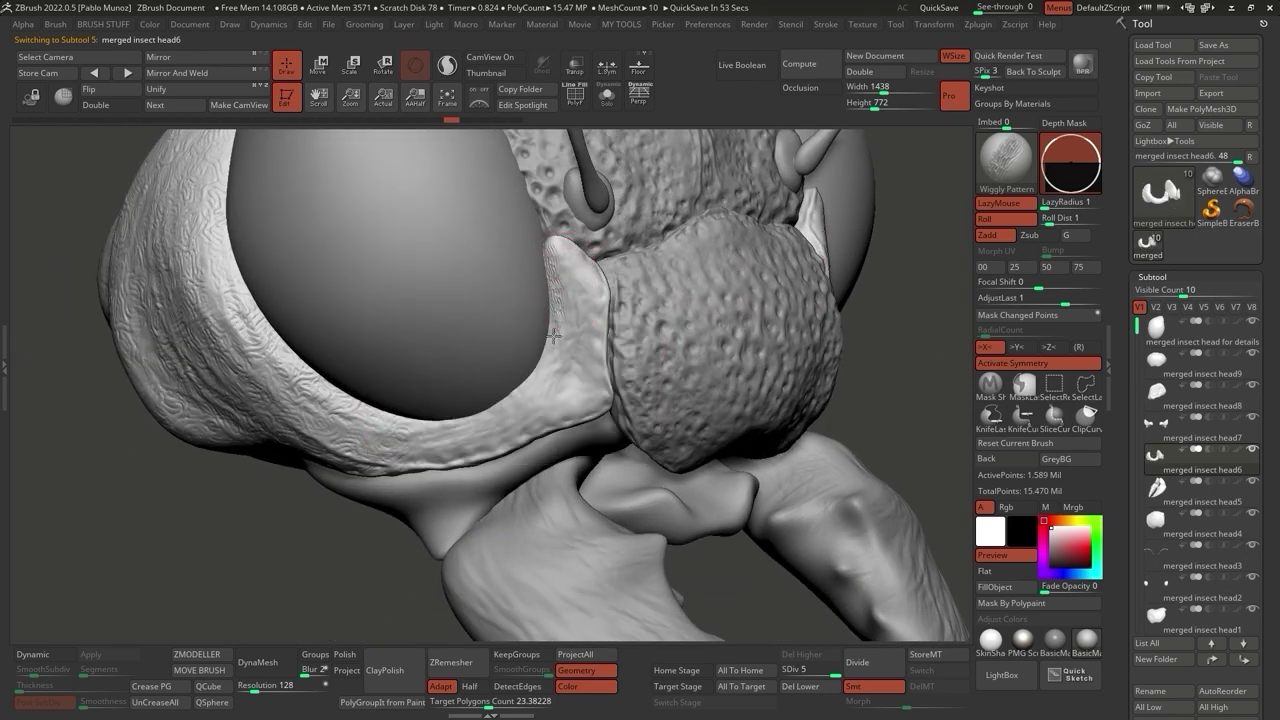
{"action": "mouse_move", "coordinate": [561, 295]}
{"action": "left_mouse_down"}
{"action": "mouse_move", "coordinate": [588, 265]}
{"action": "mouse_move", "coordinate": [578, 402]}
{"action": "mouse_move", "coordinate": [322, 428]}
{"action": "mouse_move", "coordinate": [422, 456]}
{"action": "mouse_move", "coordinate": [381, 423]}
{"action": "mouse_move", "coordinate": [499, 420]}
{"action": "mouse_move", "coordinate": [432, 446]}
{"action": "left_mouse_up"}
Soften the wiggly texture at the front and lower rim of the eye-surround plates with SmoothPeaks.
{"action": "mouse_move", "coordinate": [580, 405]}
{"action": "right_mouse_down"}
{"action": "mouse_move", "coordinate": [655, 370]}
{"action": "mouse_move", "coordinate": [586, 371]}
{"action": "mouse_move", "coordinate": [738, 385]}
{"action": "mouse_move", "coordinate": [700, 357]}
{"action": "mouse_move", "coordinate": [729, 357]}
{"action": "right_mouse_up"}
{"action": "key", "text": "shift"}
{"action": "mouse_move", "coordinate": [670, 370]}
{"action": "left_mouse_down", "text": "shift"}
{"action": "mouse_move", "coordinate": [760, 352]}
{"action": "mouse_move", "coordinate": [748, 340]}
{"action": "left_mouse_up", "text": "shift"}
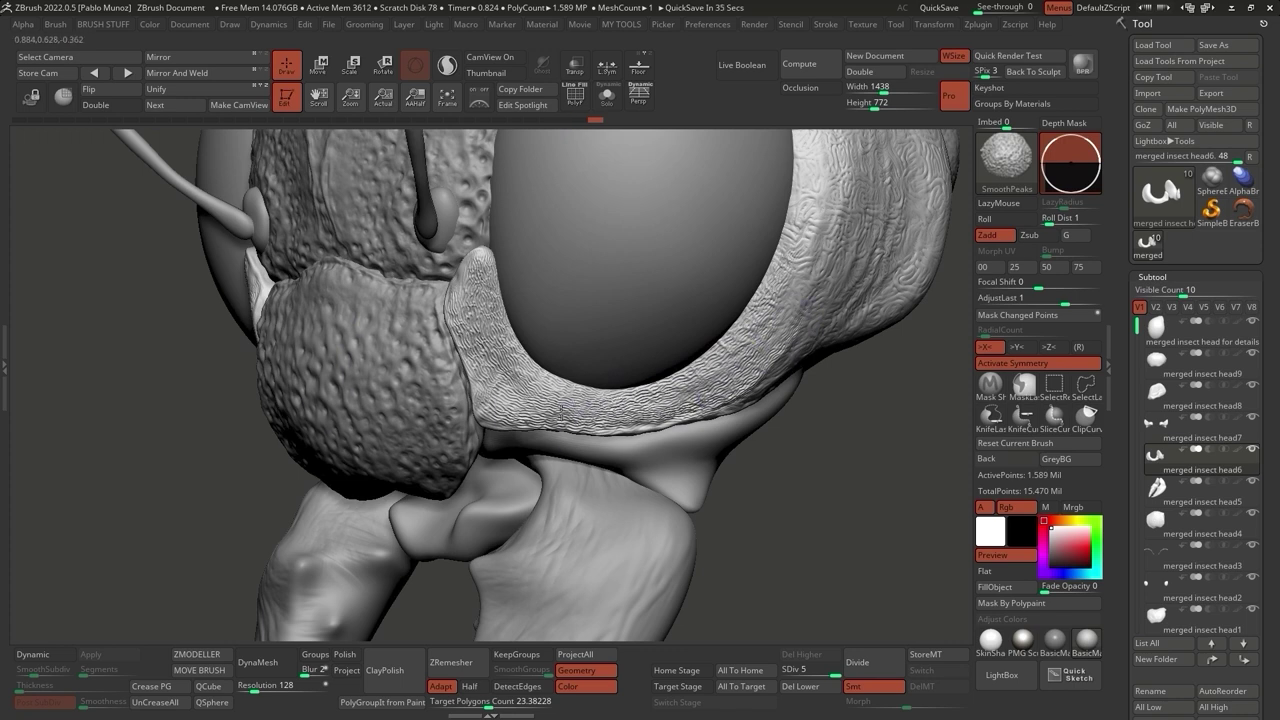
{"action": "left_click_drag", "start_coordinate": [503, 399], "coordinate": [479, 296], "text": "shift"}
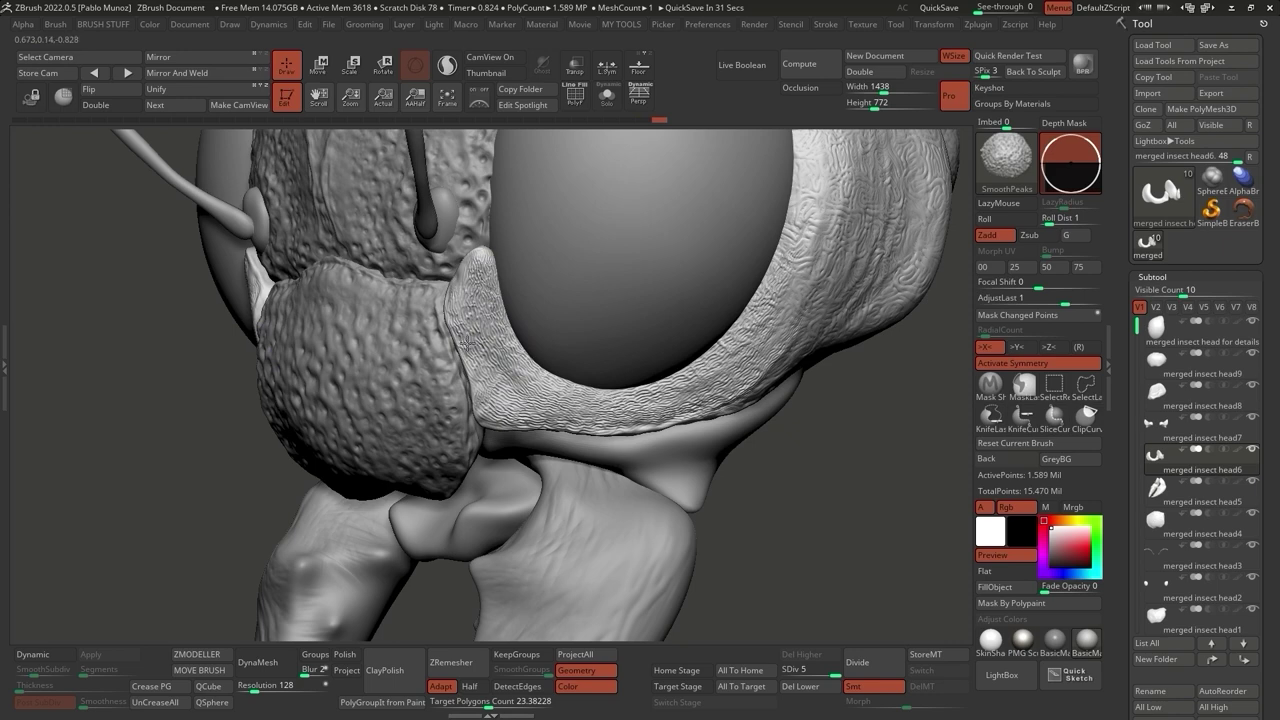
{"action": "left_click", "coordinate": [469, 314], "text": "shift"}
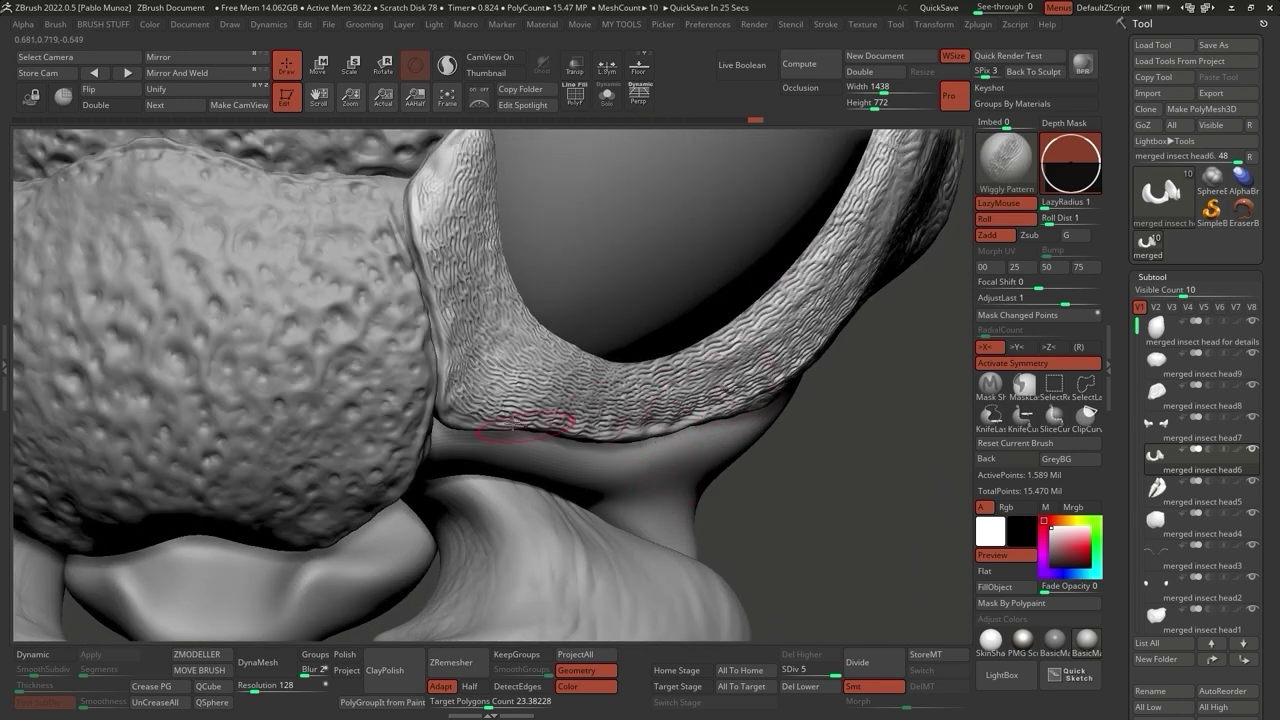
Add Wiggly Pattern down the sides of the lower face plate and soften it with SmoothPeaks.
{"action": "mouse_move", "coordinate": [562, 380]}
{"action": "right_mouse_down"}
{"action": "mouse_move", "coordinate": [696, 434]}
{"action": "mouse_move", "coordinate": [634, 371]}
{"action": "mouse_move", "coordinate": [600, 300]}
{"action": "mouse_move", "coordinate": [645, 309]}
{"action": "right_mouse_up"}
{"action": "right_click_drag", "start_coordinate": [728, 414], "coordinate": [640, 345]}
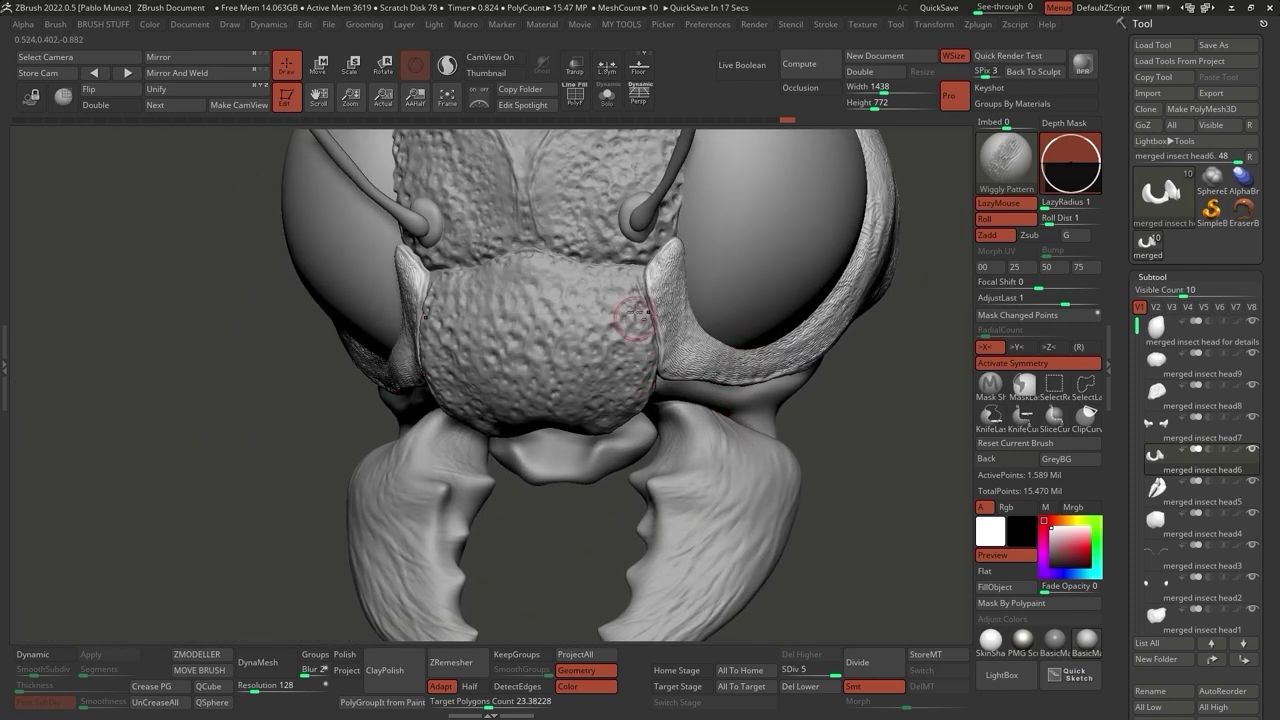
{"action": "left_click", "coordinate": [607, 377], "text": "alt"}
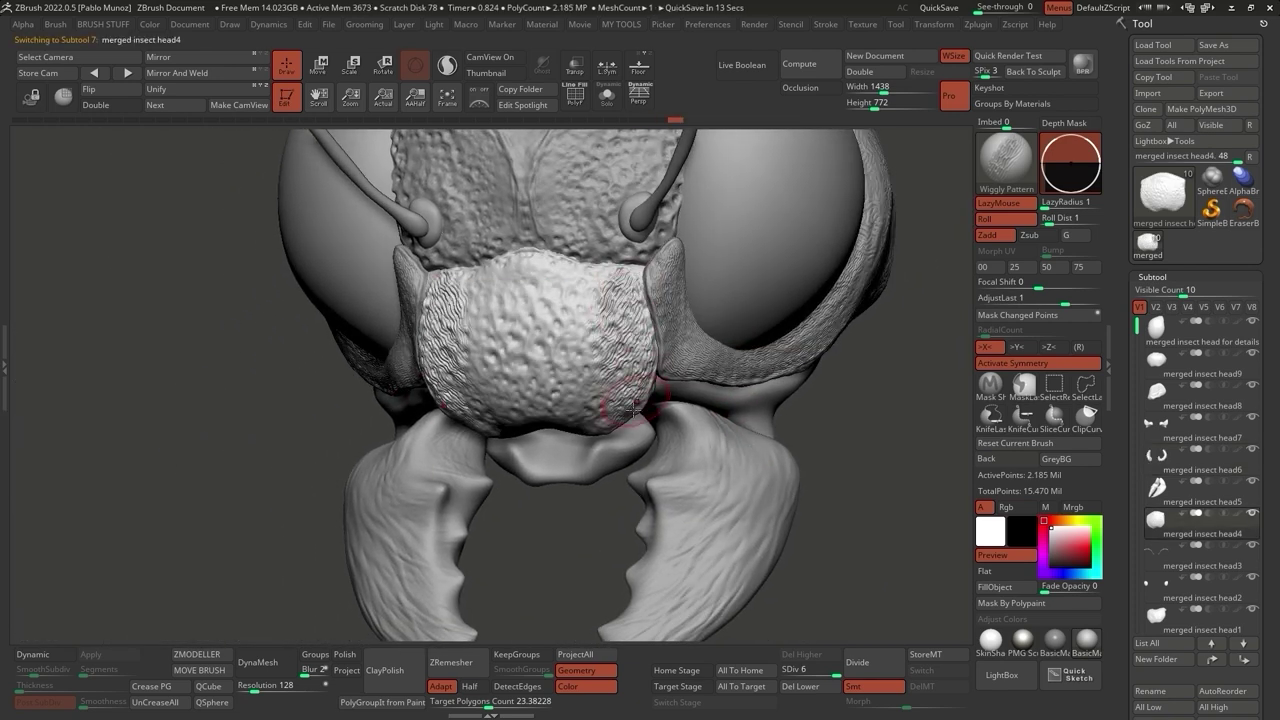
{"action": "right_click_drag", "start_coordinate": [585, 265], "coordinate": [576, 337], "text": "ctrl"}
{"action": "key", "text": "shift"}
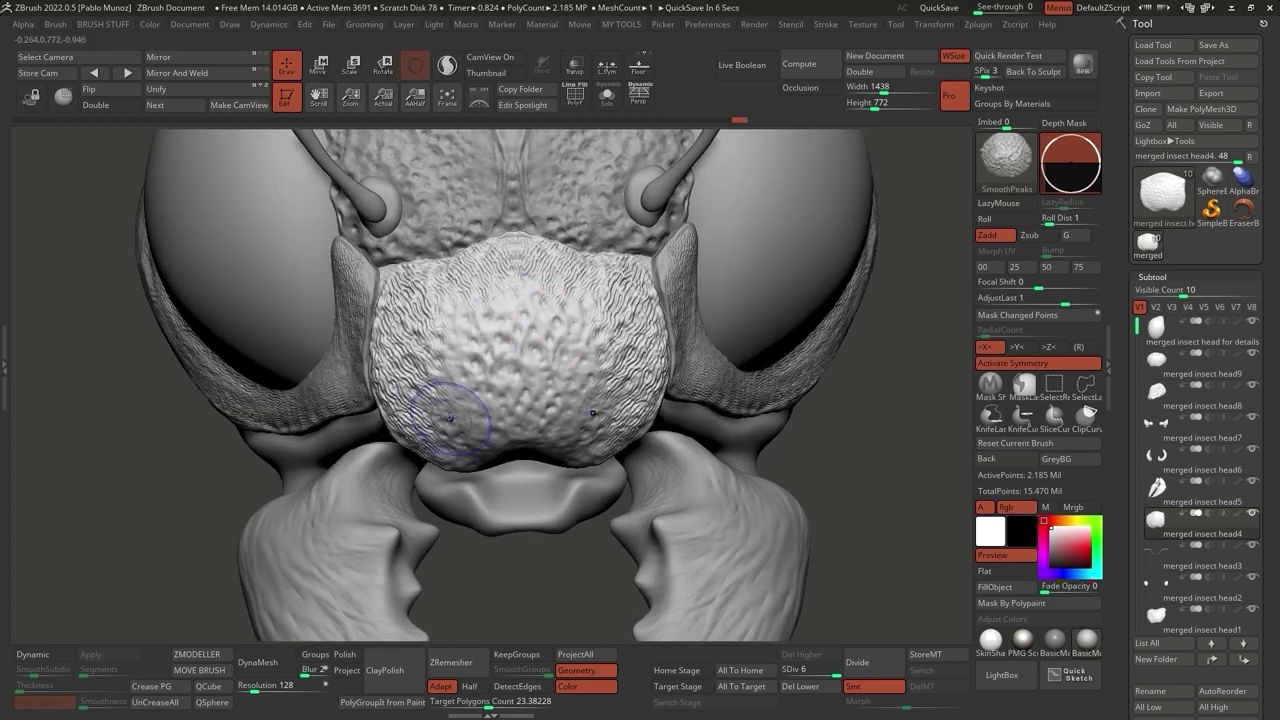
{"action": "mouse_move", "coordinate": [564, 286]}
{"action": "left_mouse_down", "text": "shift"}
{"action": "mouse_move", "coordinate": [577, 347]}
{"action": "mouse_move", "coordinate": [610, 352]}
{"action": "mouse_move", "coordinate": [636, 330]}
{"action": "left_mouse_up", "text": "shift"}
{"action": "left_click_drag", "start_coordinate": [605, 432], "coordinate": [630, 428], "text": "shift"}
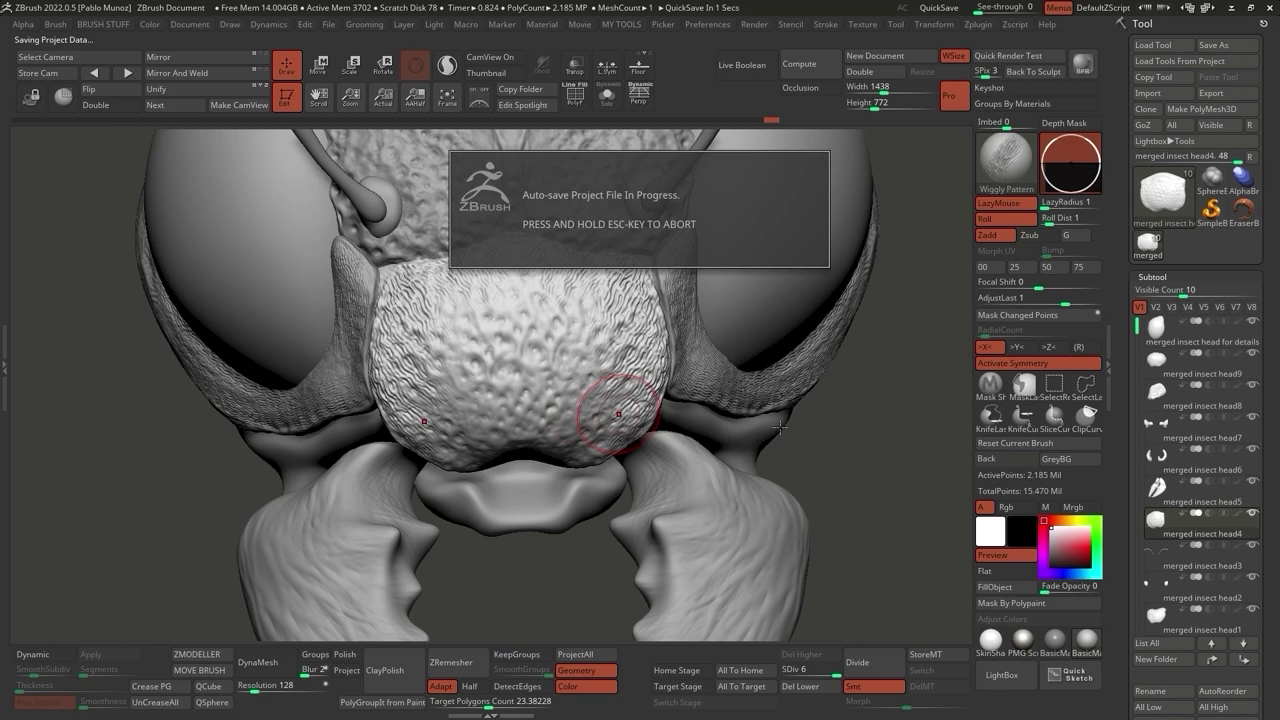
Extend the wiggly pattern along the upper part of the lower face plate and blend it with SmoothPeaks.
{"action": "key", "text": "f"}
{"action": "mouse_move", "coordinate": [557, 379]}
{"action": "left_mouse_down"}
{"action": "mouse_move", "coordinate": [518, 374]}
{"action": "mouse_move", "coordinate": [566, 344]}
{"action": "mouse_move", "coordinate": [544, 254]}
{"action": "mouse_move", "coordinate": [551, 348]}
{"action": "mouse_move", "coordinate": [534, 368]}
{"action": "mouse_move", "coordinate": [497, 330]}
{"action": "mouse_move", "coordinate": [549, 394]}
{"action": "mouse_move", "coordinate": [563, 351]}
{"action": "mouse_move", "coordinate": [526, 343]}
{"action": "left_mouse_up"}
{"action": "scroll", "coordinate": [540, 362], "scroll_direction": "up", "scroll_amount": 3}
{"action": "key", "text": "shift"}
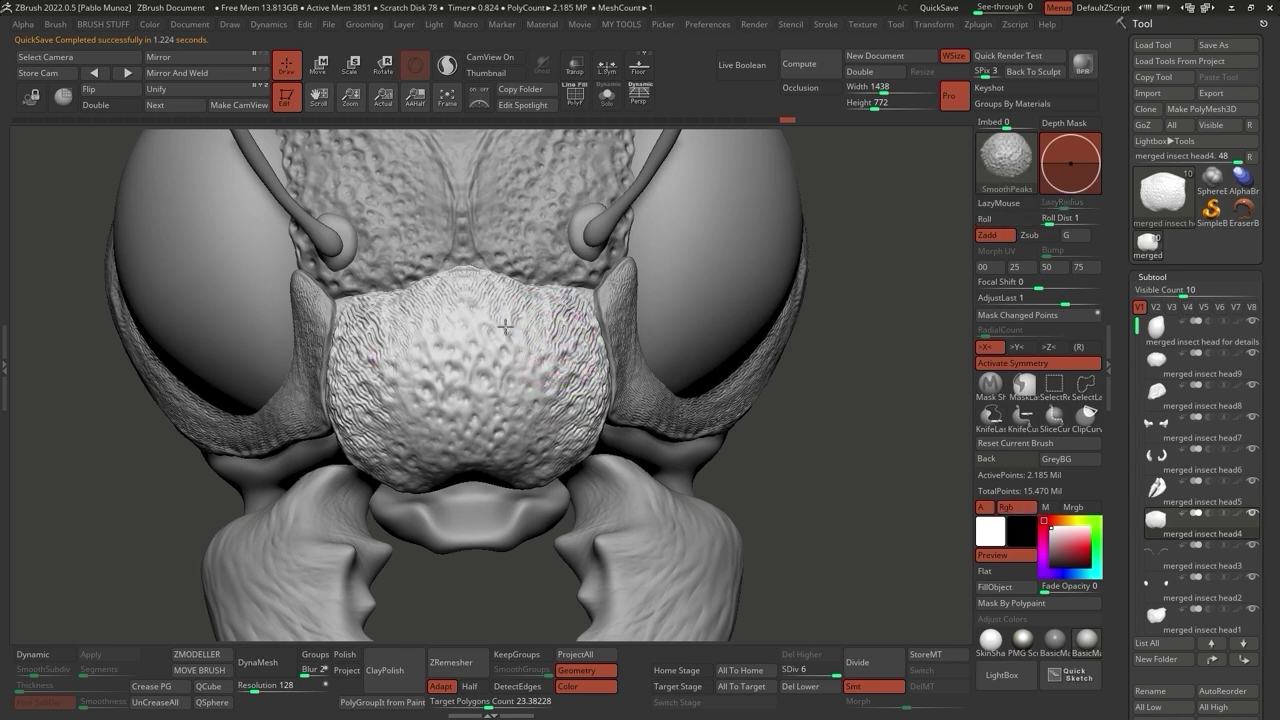
{"action": "scroll", "coordinate": [516, 314], "scroll_direction": "down", "scroll_amount": 5}
{"action": "left_click_drag", "start_coordinate": [675, 421], "coordinate": [677, 465], "text": "alt"}
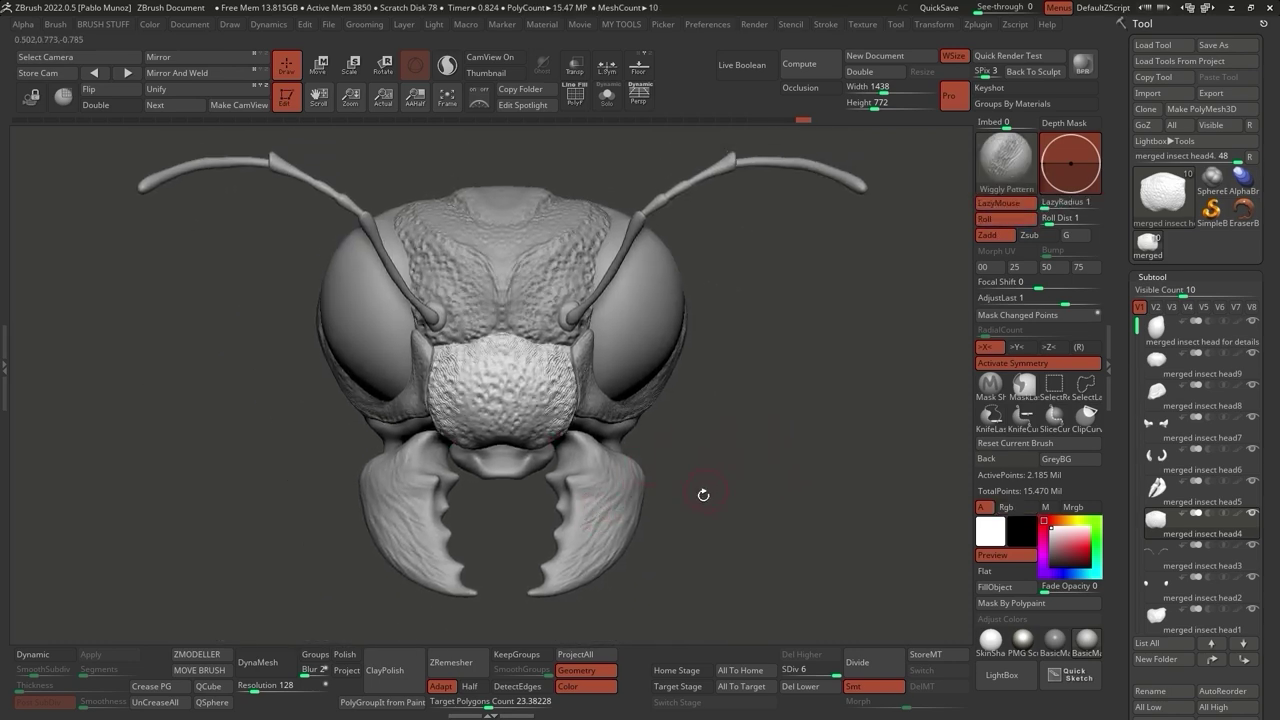
Load the Texture wide lines brush from the insect closeup brush folder.
{"action": "left_click", "coordinate": [1002, 675]}
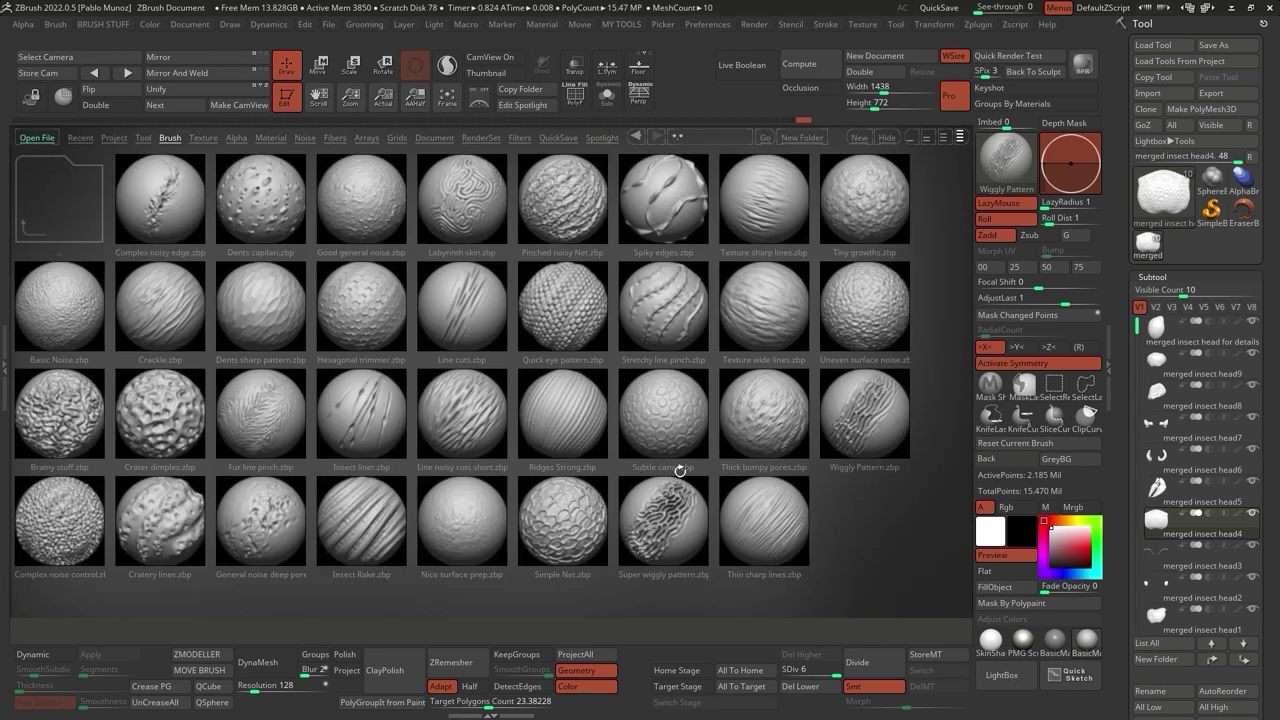
{"action": "left_click", "coordinate": [780, 320]}
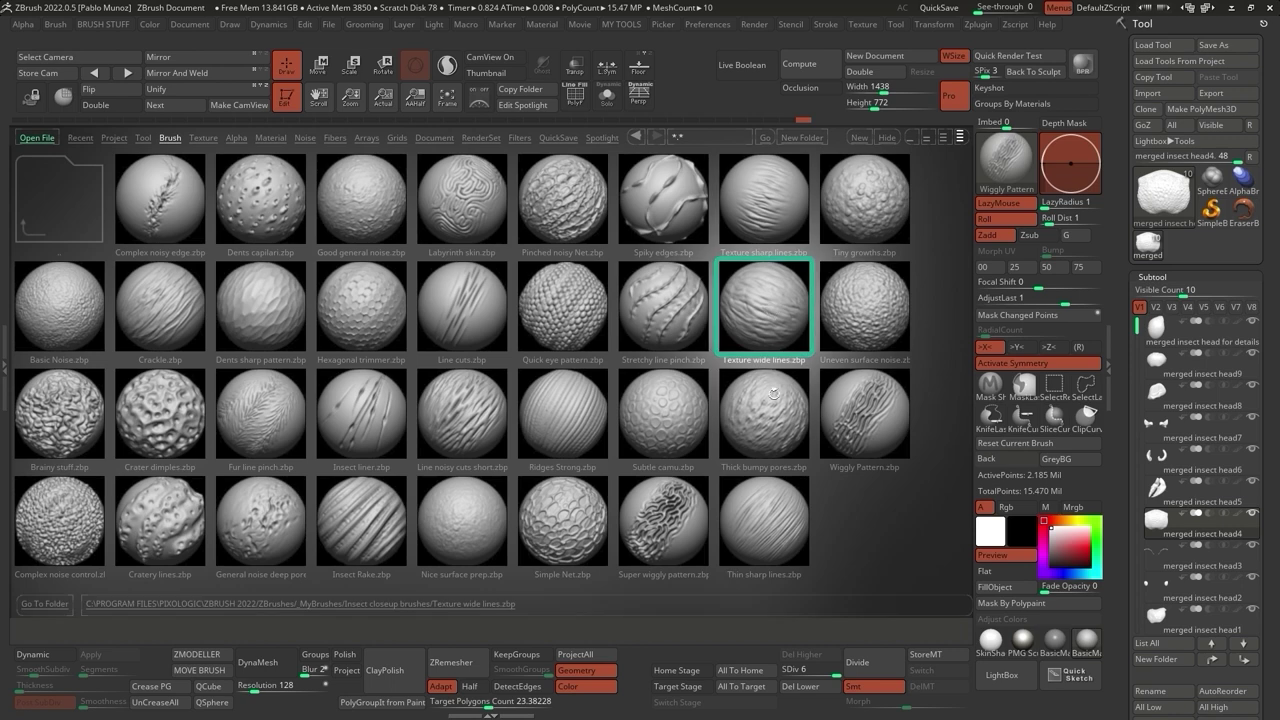
{"action": "left_click", "coordinate": [773, 226]}
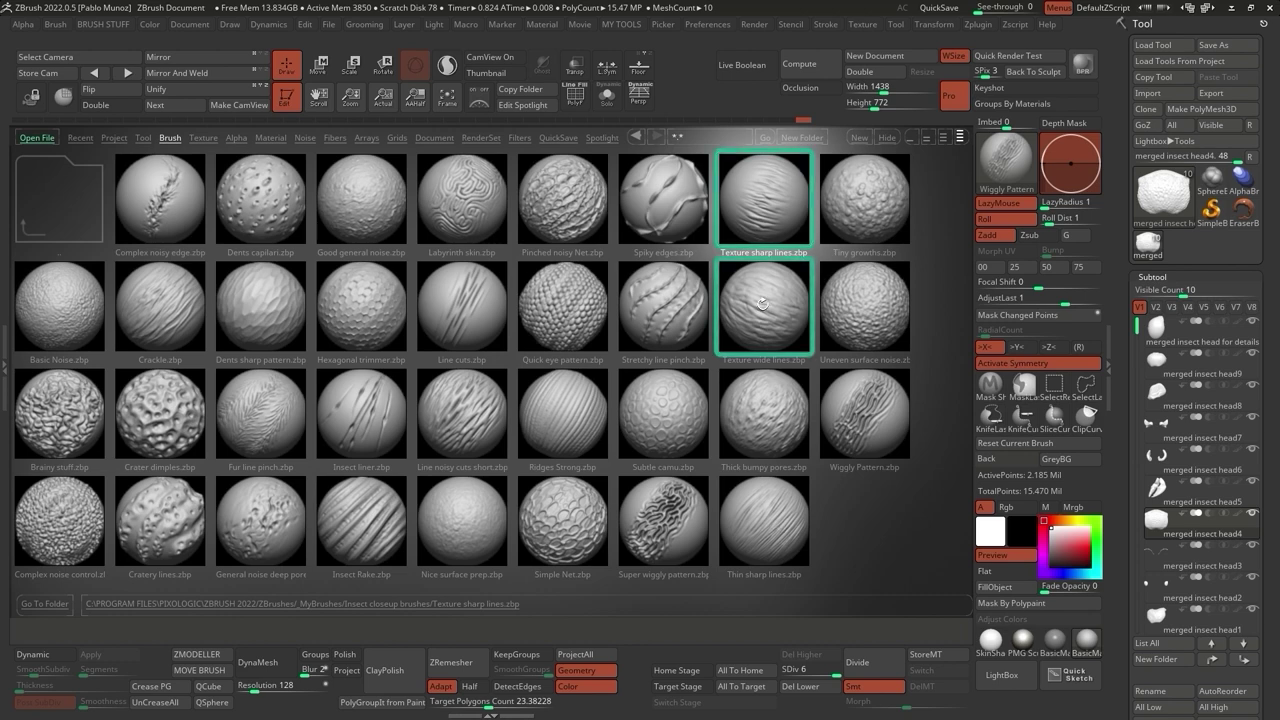
{"action": "left_click_drag", "start_coordinate": [811, 397], "coordinate": [586, 251]}
Try Texture wide lines across the surface of the eyes.
{"action": "key", "text": "space"}
{"action": "left_click", "coordinate": [579, 303], "text": "alt"}
{"action": "right_click_drag", "start_coordinate": [576, 297], "coordinate": [560, 340], "text": "ctrl"}
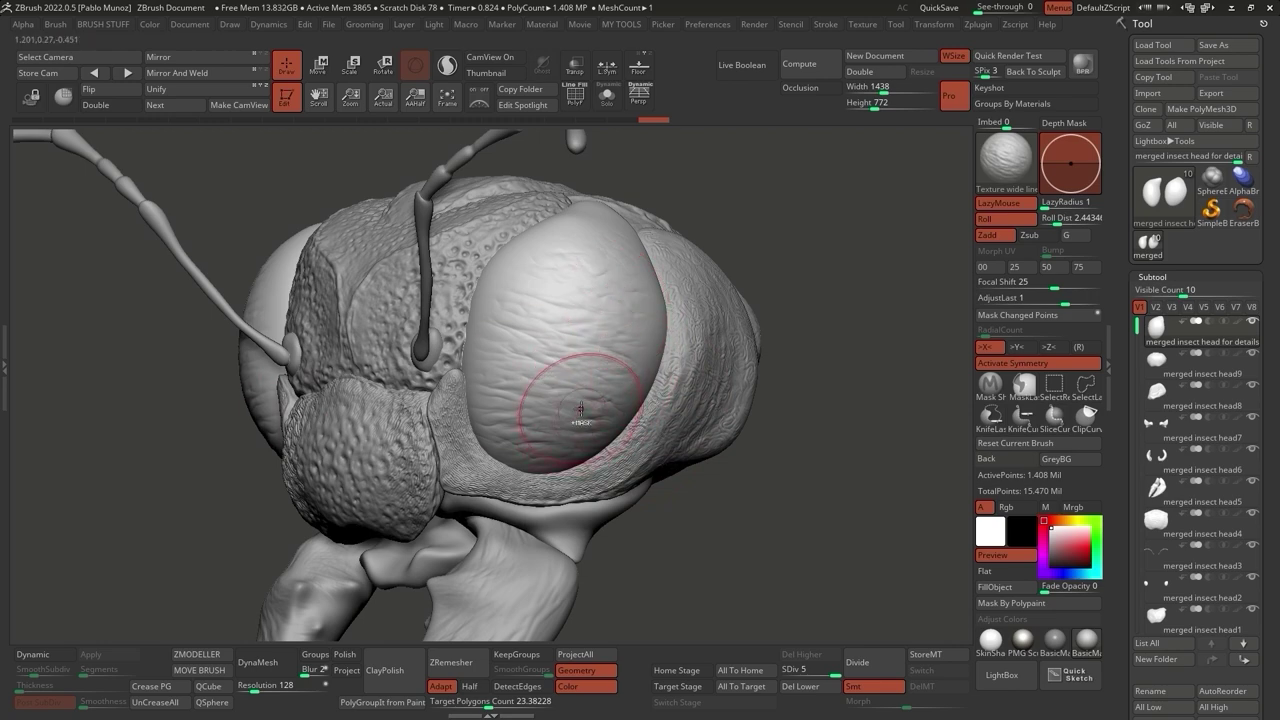
Isolate the small cheek pieces between the eye-surround plates and the mandibles and subdivide them to level 5.
{"action": "right_click_drag", "start_coordinate": [620, 520], "coordinate": [723, 427]}
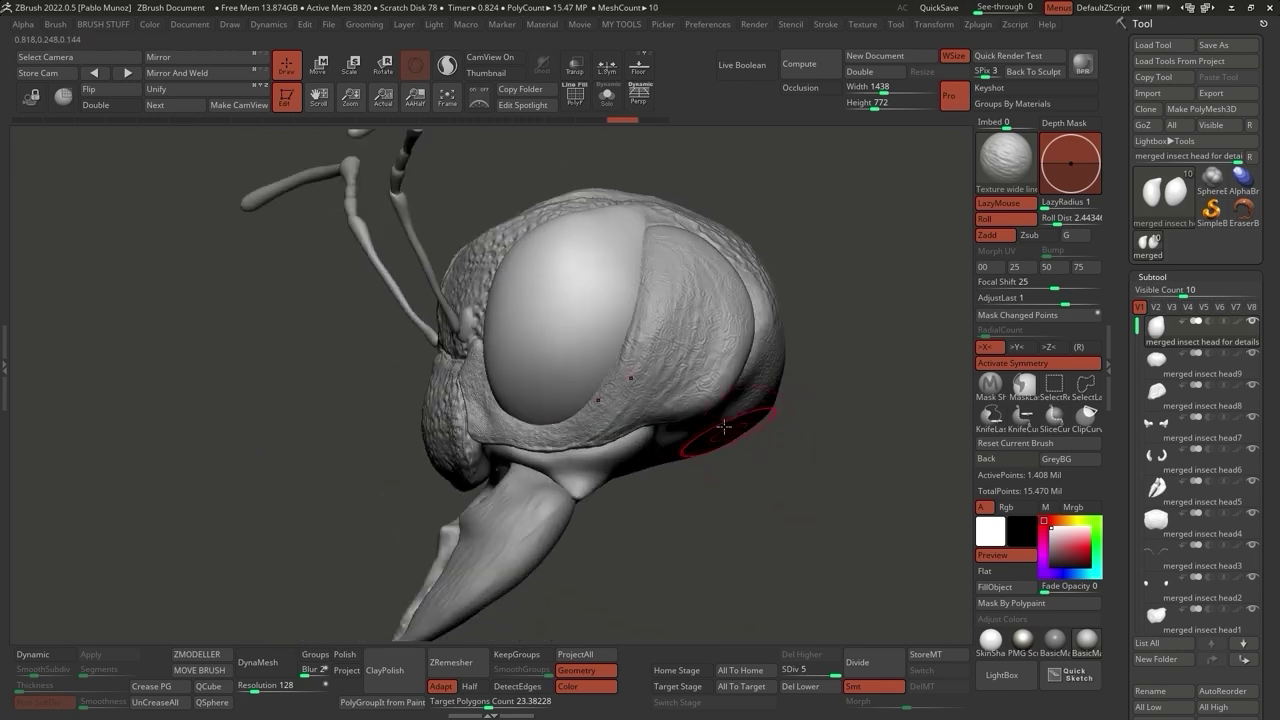
{"action": "left_click", "coordinate": [686, 348], "text": "alt"}
{"action": "right_click_drag", "start_coordinate": [686, 348], "coordinate": [610, 385]}
{"action": "left_click", "coordinate": [614, 409], "text": "alt"}
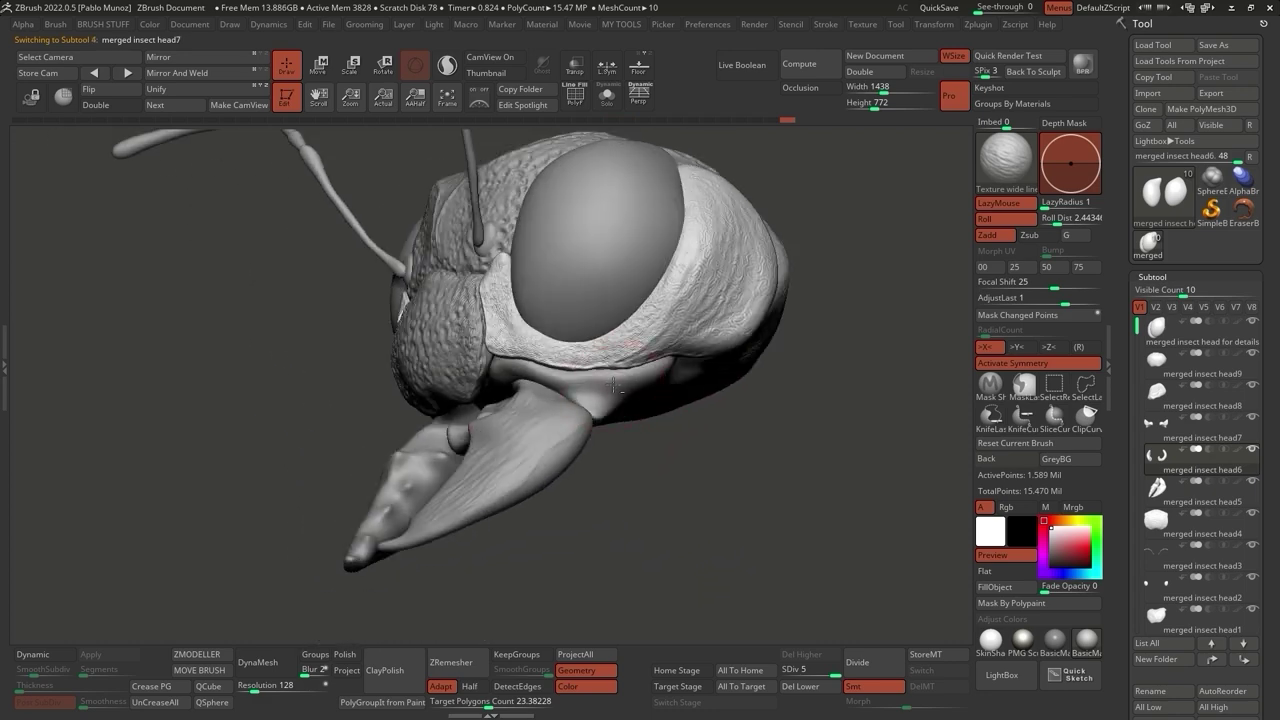
{"action": "key", "text": "shift+ctrl+s"}
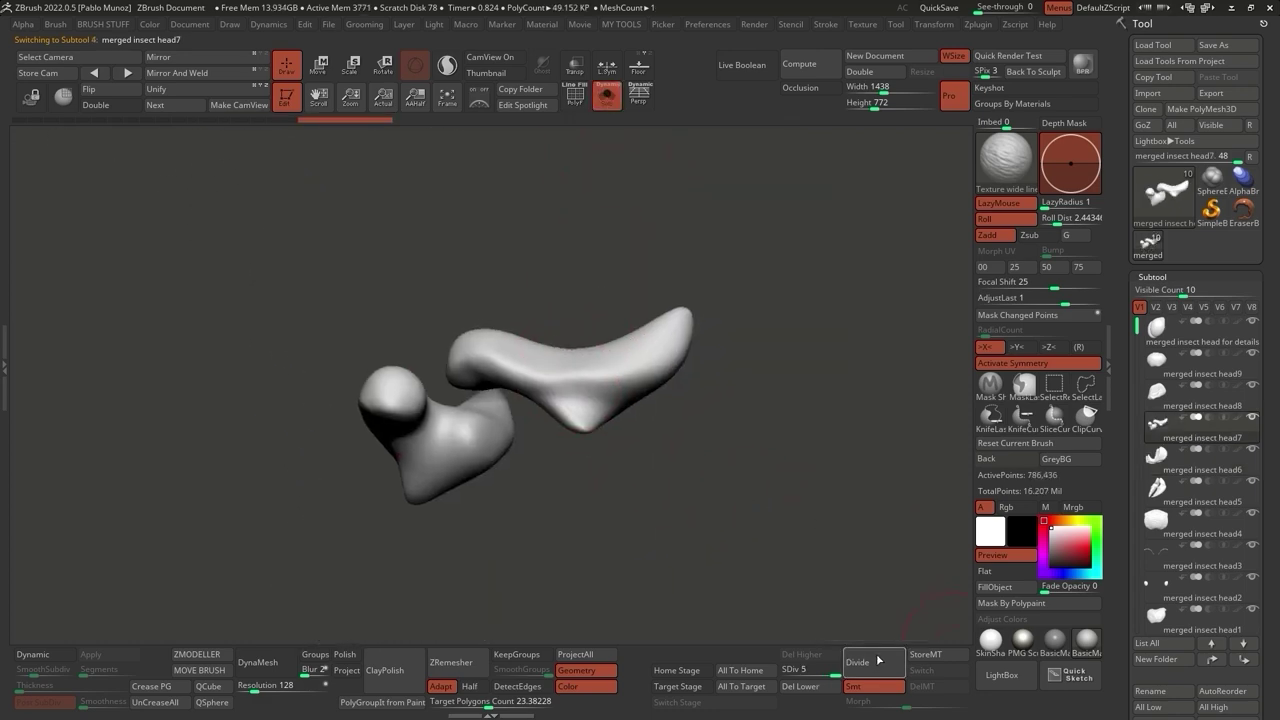
Texture the cheek pieces above the mandibles with Texture wide lines and soften the result with SmoothPeaks.
{"action": "right_click", "coordinate": [589, 379]}
{"action": "mouse_move", "coordinate": [589, 379]}
{"action": "right_mouse_down"}
{"action": "mouse_move", "coordinate": [737, 360]}
{"action": "mouse_move", "coordinate": [679, 375]}
{"action": "right_mouse_up"}
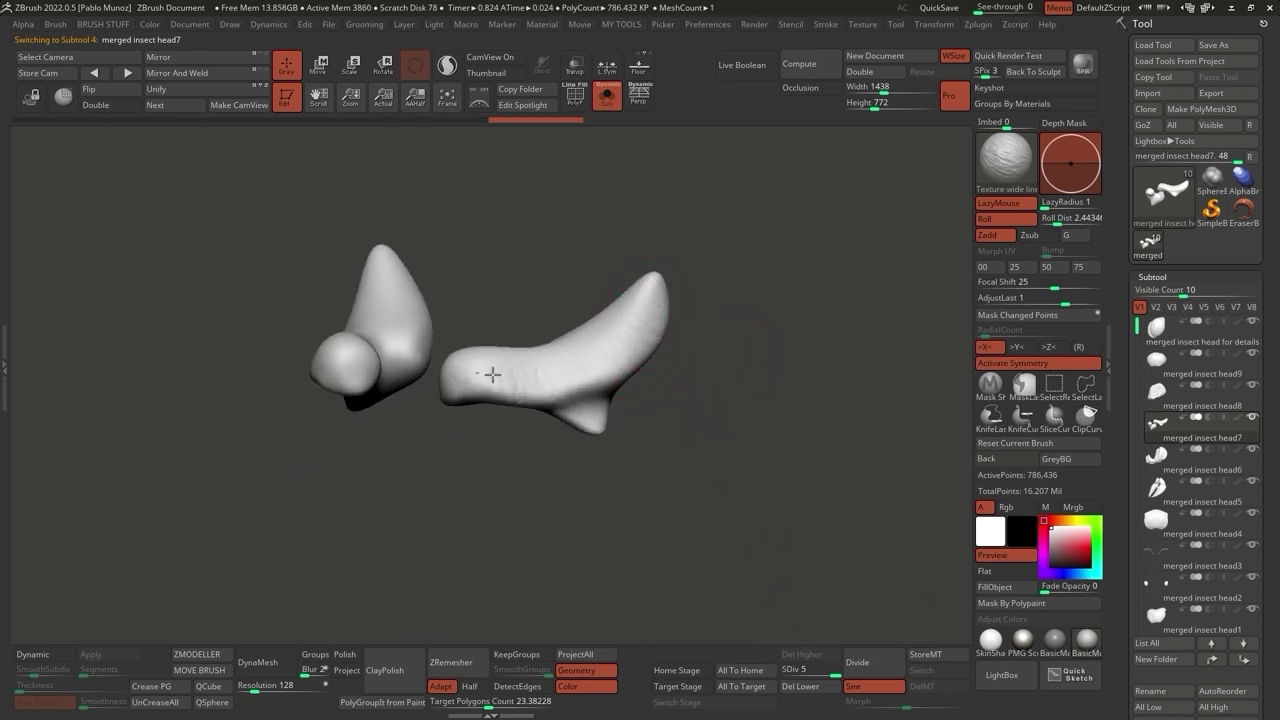
{"action": "right_click_drag", "start_coordinate": [652, 297], "coordinate": [583, 309]}
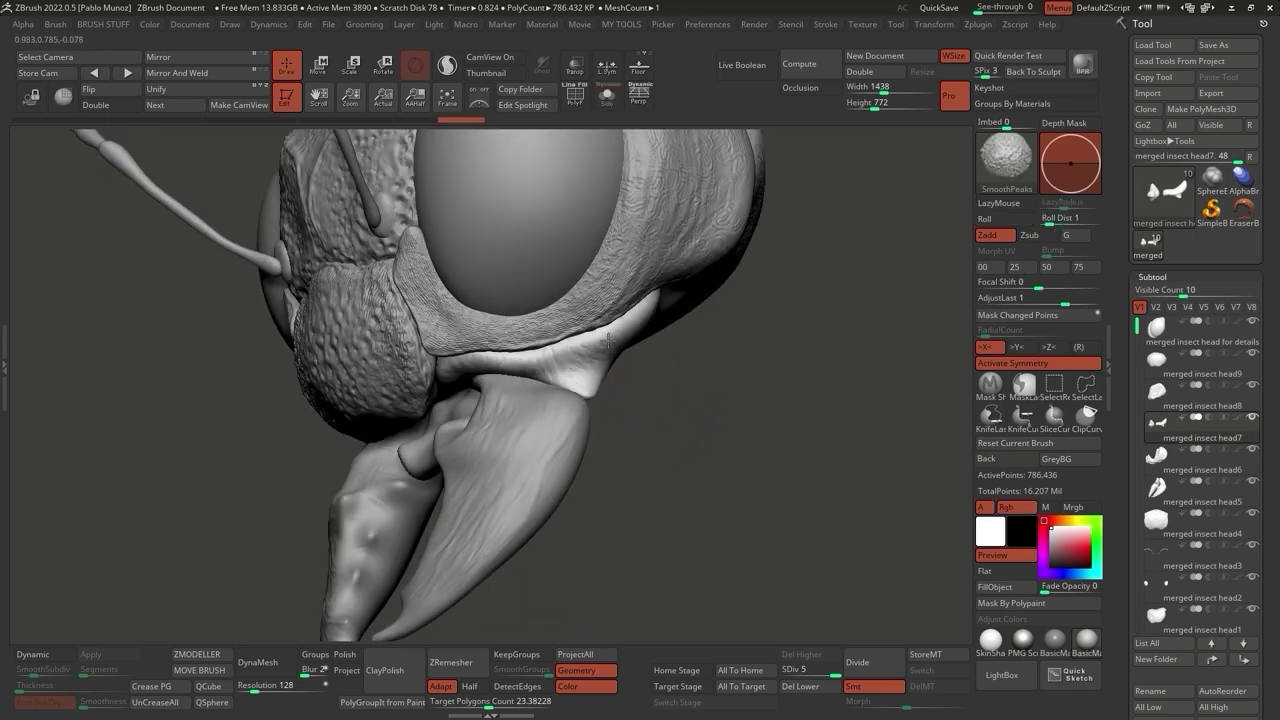
{"action": "mouse_move", "coordinate": [643, 345]}
{"action": "right_mouse_down"}
{"action": "mouse_move", "coordinate": [620, 340]}
{"action": "mouse_move", "coordinate": [640, 367]}
{"action": "right_mouse_up"}
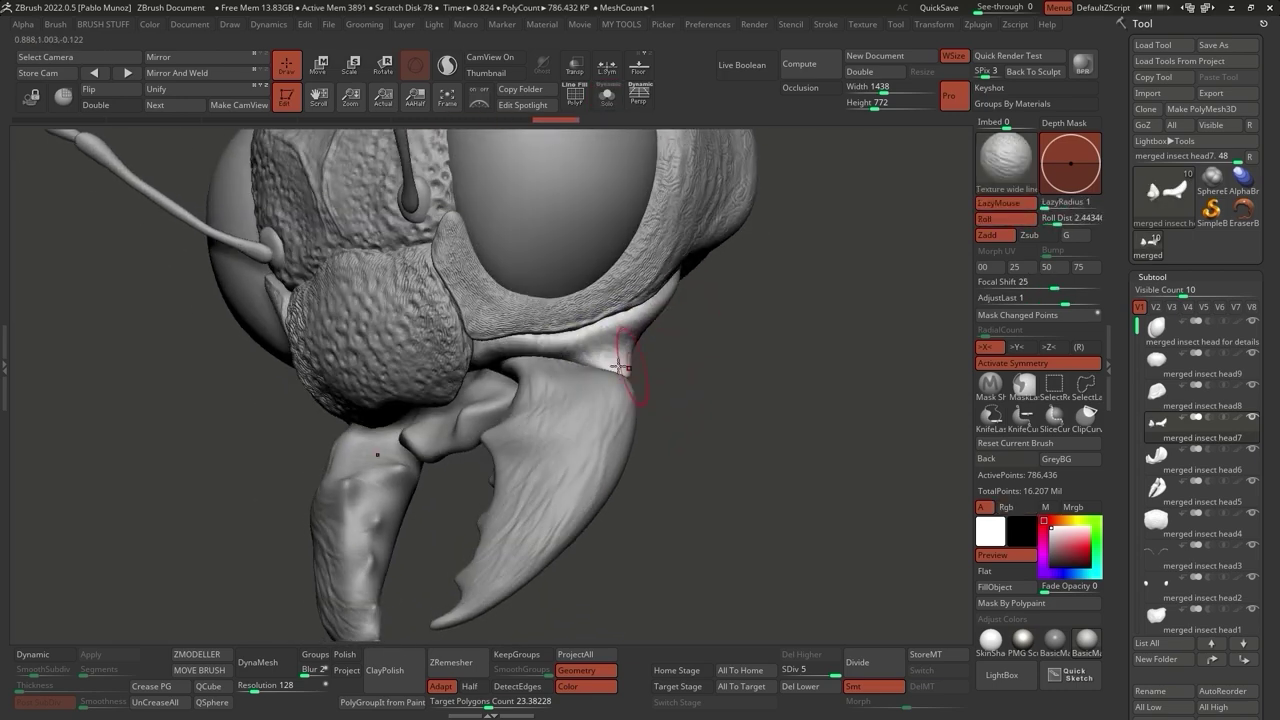
{"action": "right_click_drag", "start_coordinate": [553, 350], "coordinate": [718, 422]}
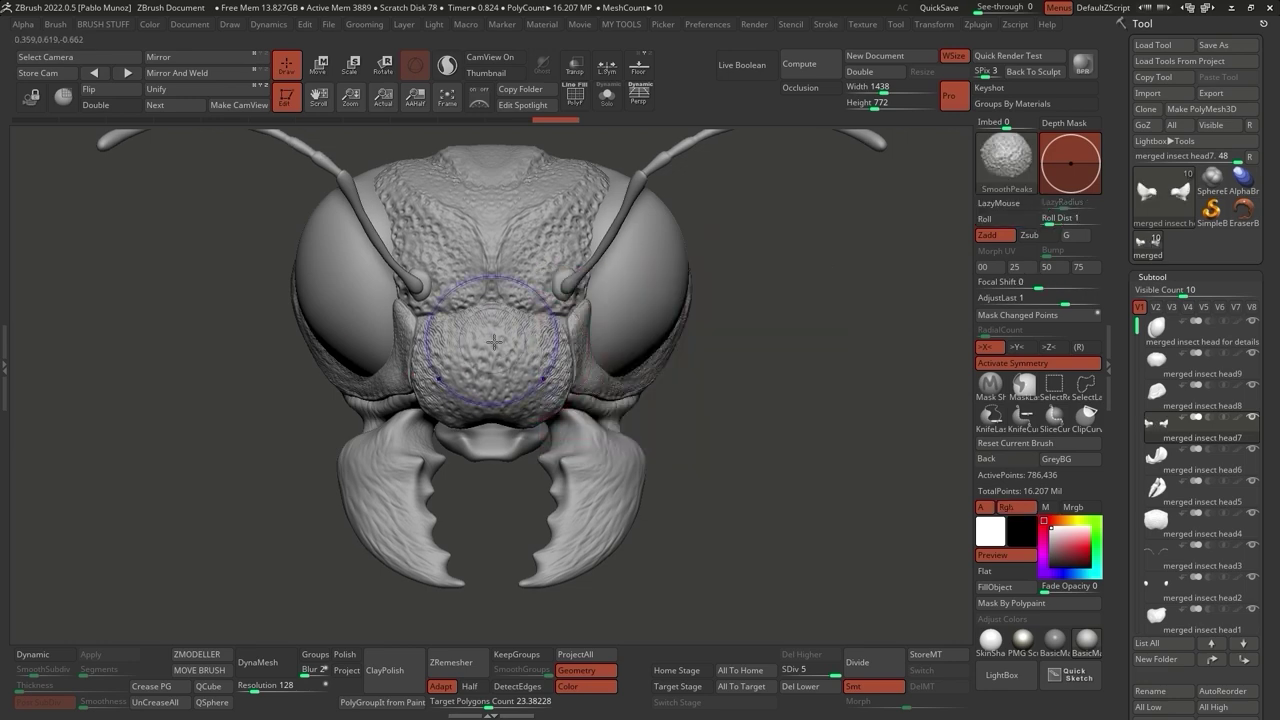
Turn off symmetry on the lower face plate and brush Texture wide lines across its upper edge.
{"action": "left_click", "coordinate": [550, 395], "text": "alt"}
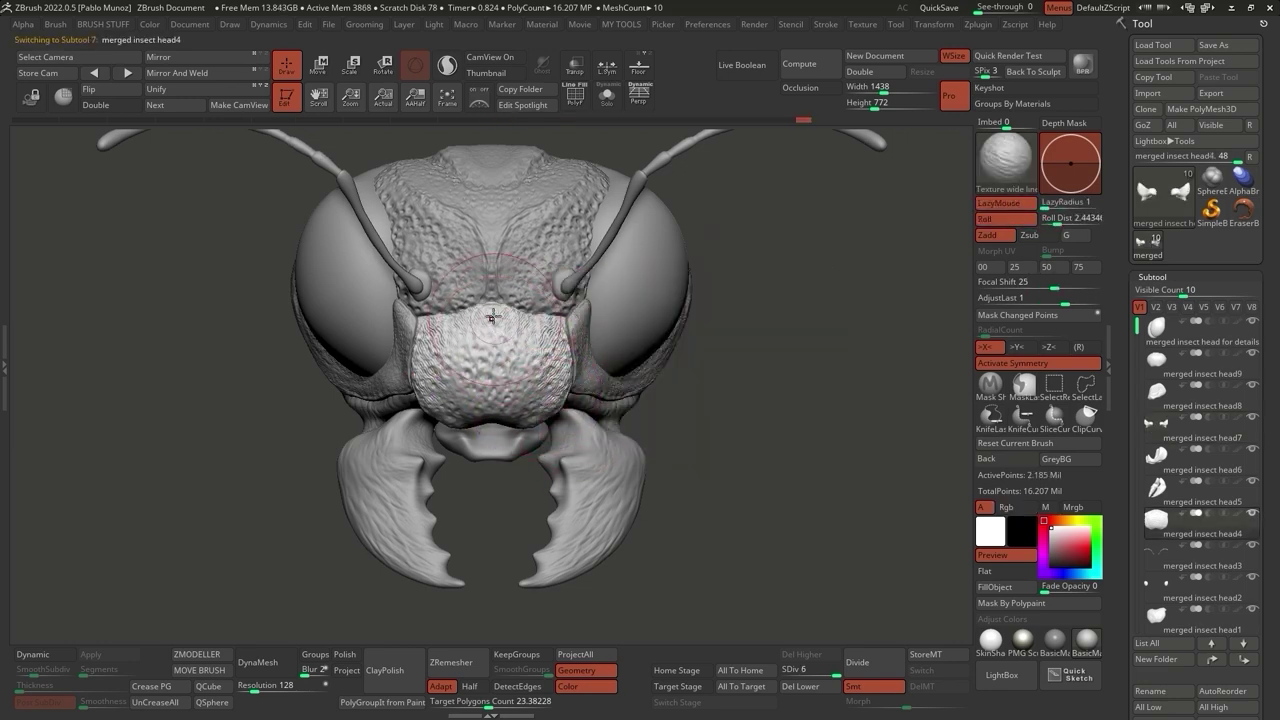
{"action": "right_click_drag", "start_coordinate": [758, 406], "coordinate": [762, 439], "text": "alt"}
{"action": "key", "text": "x"}
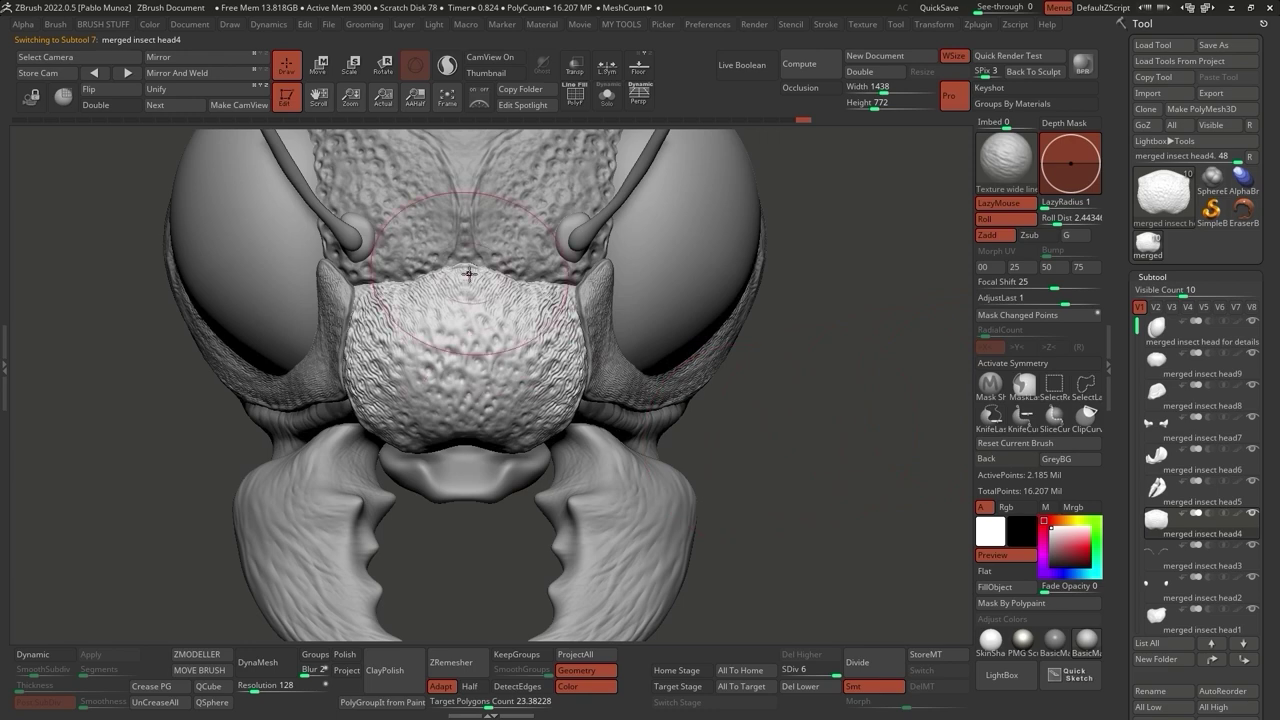
{"action": "right_click_drag", "start_coordinate": [581, 492], "coordinate": [564, 454]}
{"action": "right_click_drag", "start_coordinate": [621, 389], "coordinate": [622, 443], "text": "shift"}
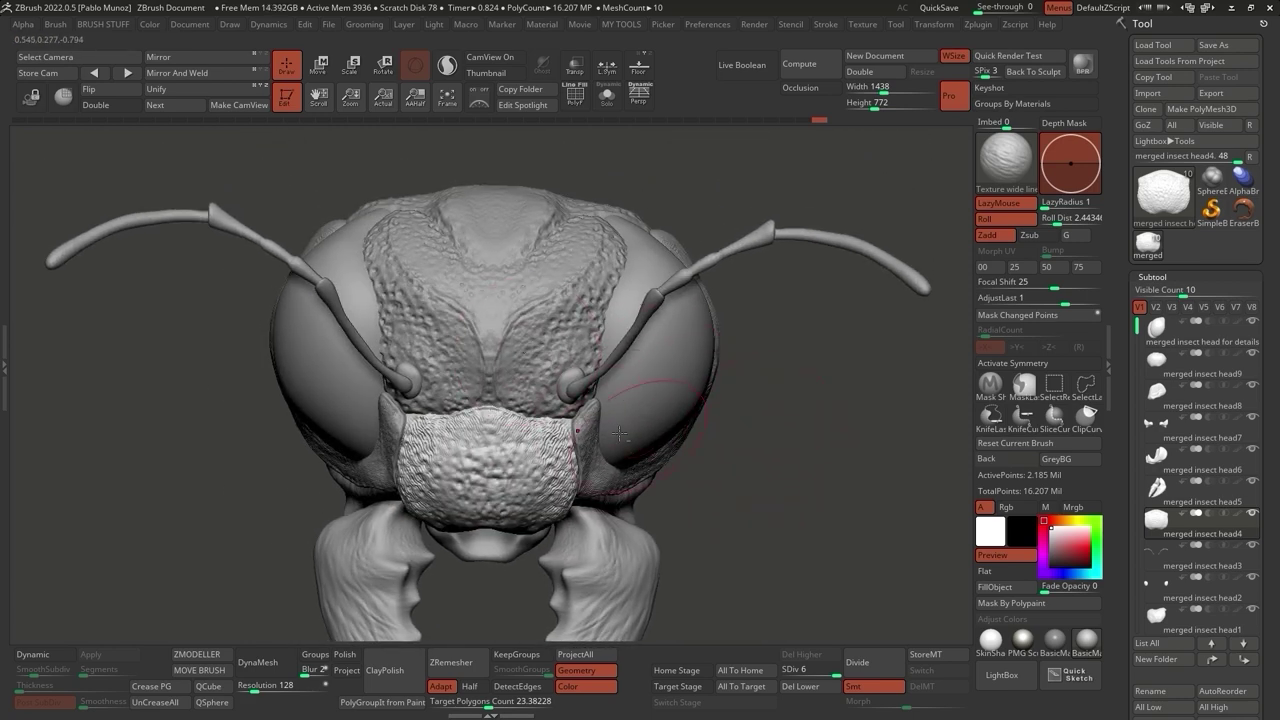
Select the forehead plate and brush Texture wide lines over its centre between the antennae.
{"action": "right_click_drag", "start_coordinate": [541, 335], "coordinate": [499, 305]}
{"action": "left_click", "coordinate": [499, 305], "text": "alt"}
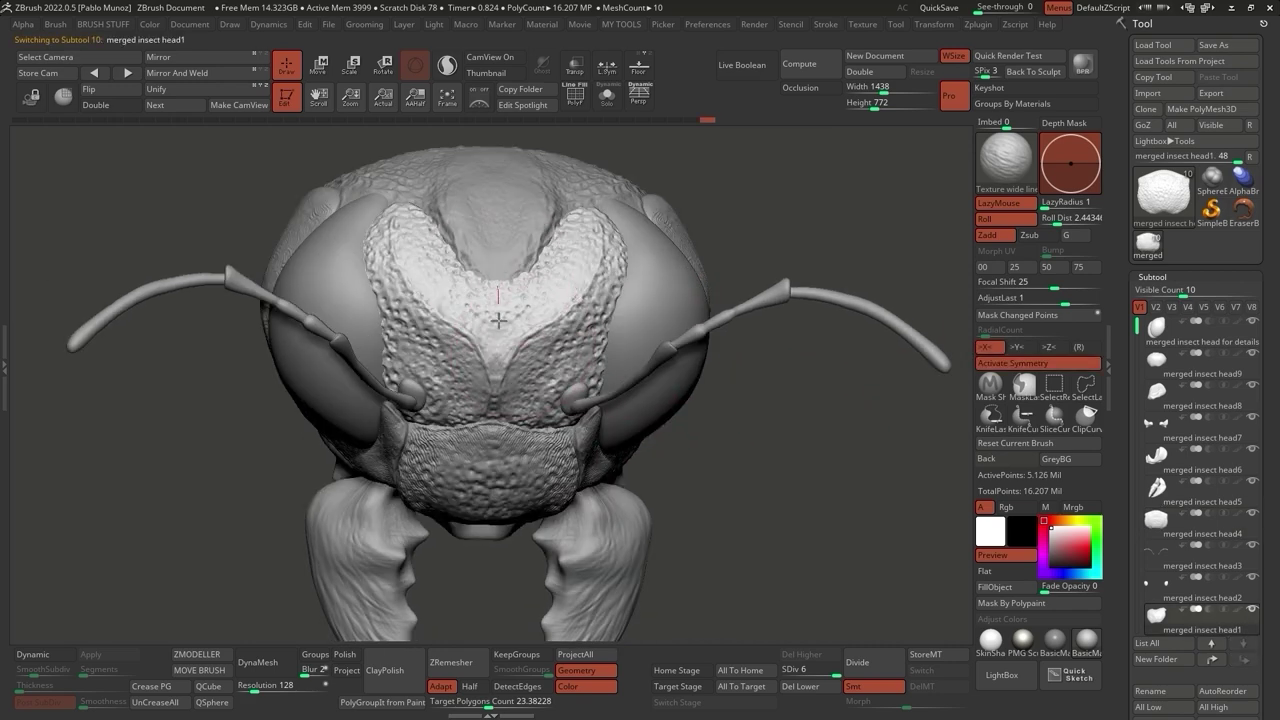
{"action": "right_click_drag", "start_coordinate": [540, 410], "coordinate": [580, 323]}
{"action": "left_click_drag", "start_coordinate": [528, 386], "coordinate": [540, 410]}
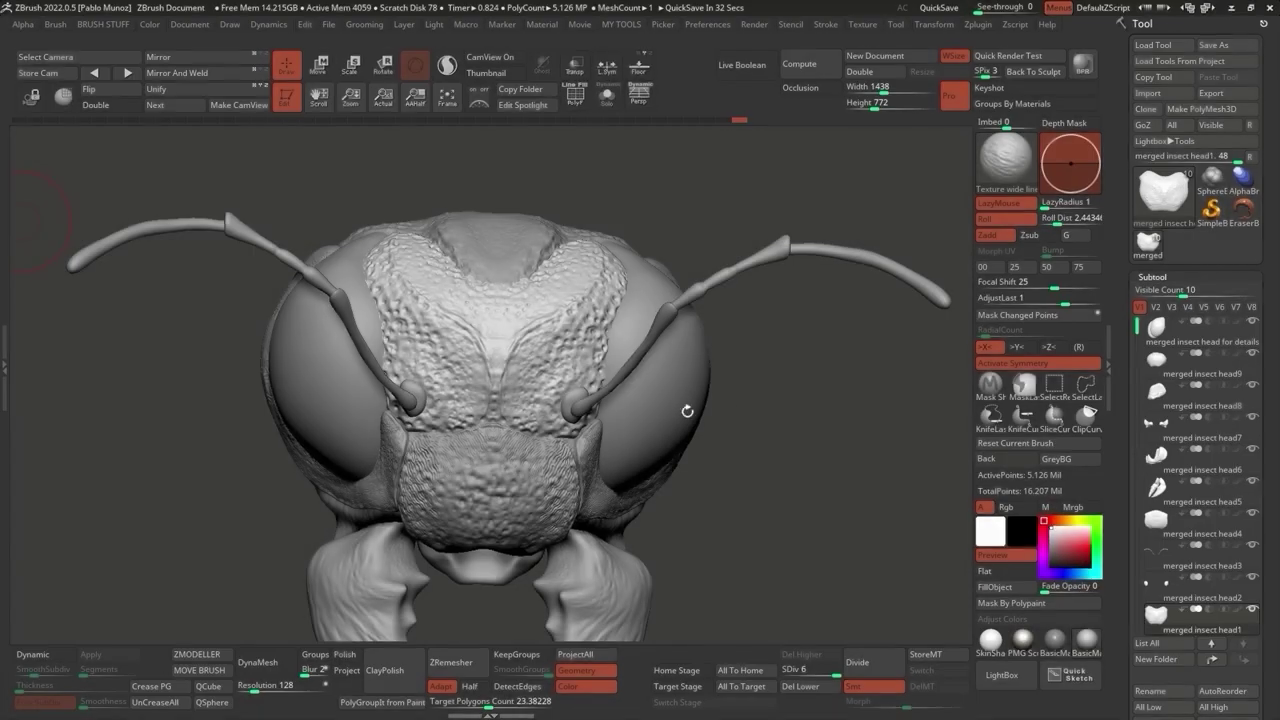
{"action": "left_click_drag", "start_coordinate": [686, 409], "coordinate": [884, 383]}
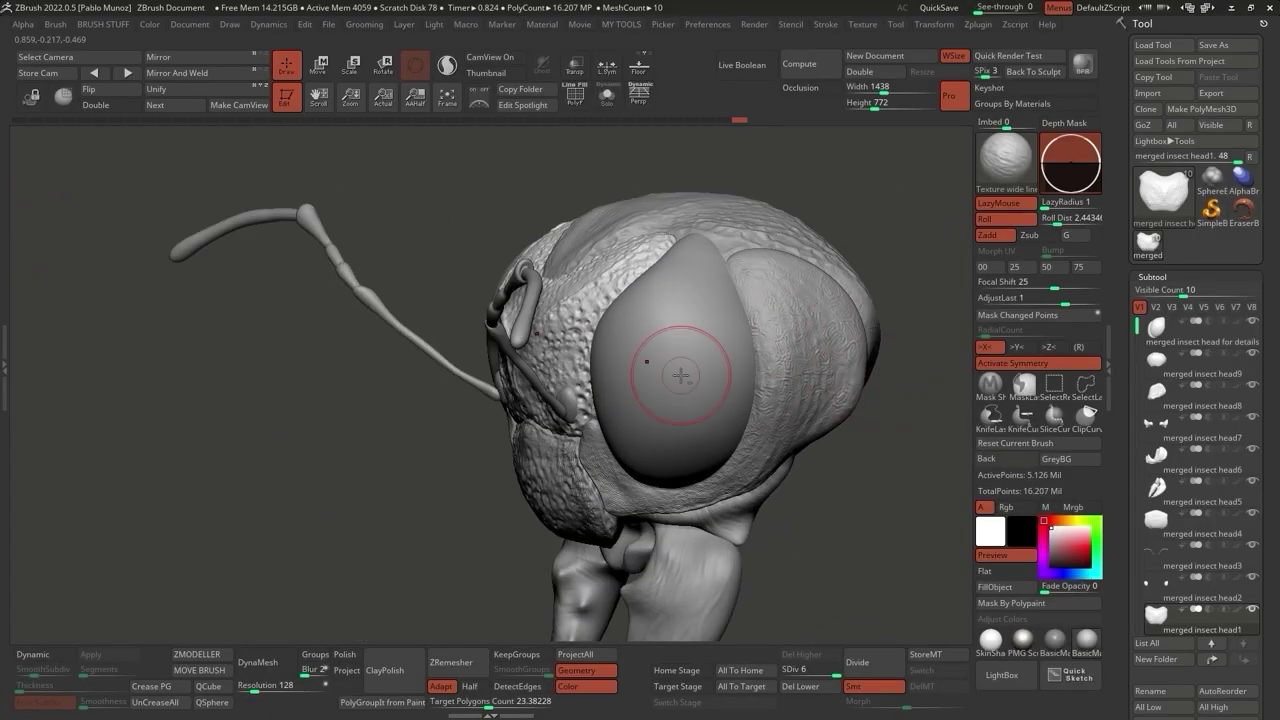
Load the Complex noisy edge brush from the insect brush library and face the head from the front.
{"action": "left_click_drag", "start_coordinate": [680, 366], "coordinate": [651, 297]}
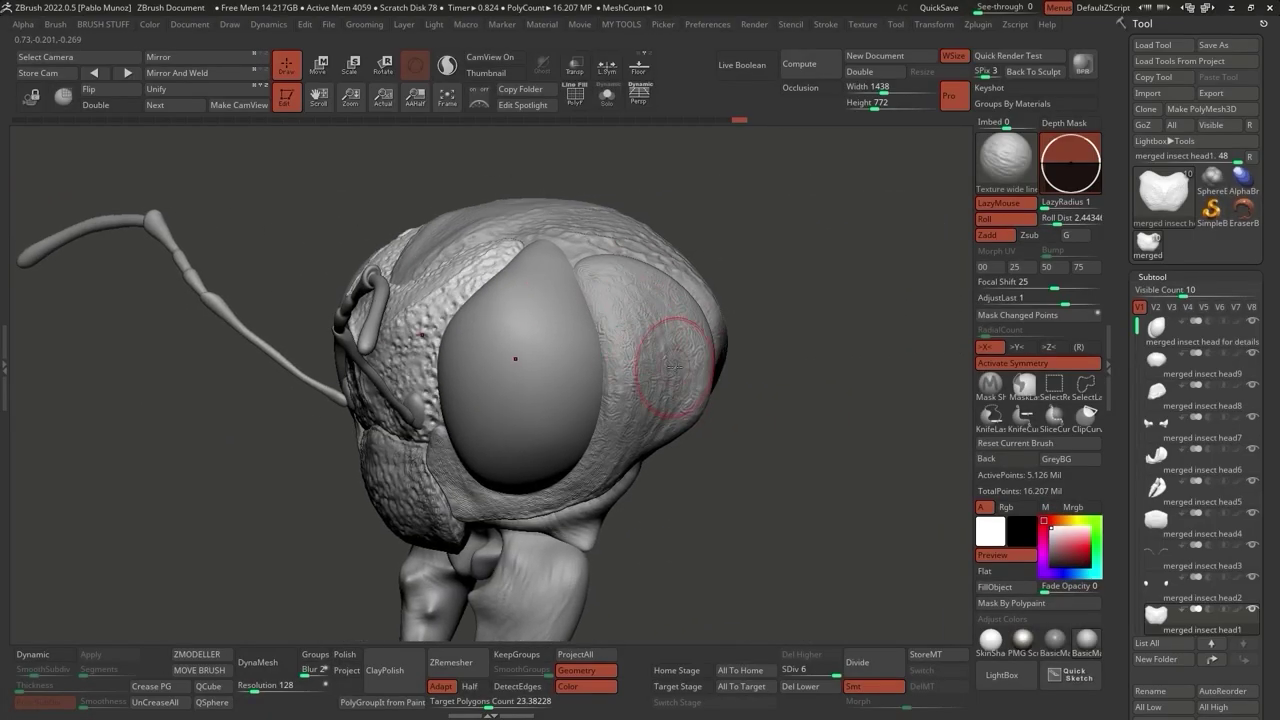
{"action": "left_click_drag", "start_coordinate": [756, 474], "coordinate": [753, 430]}
{"action": "left_click", "coordinate": [1001, 675]}
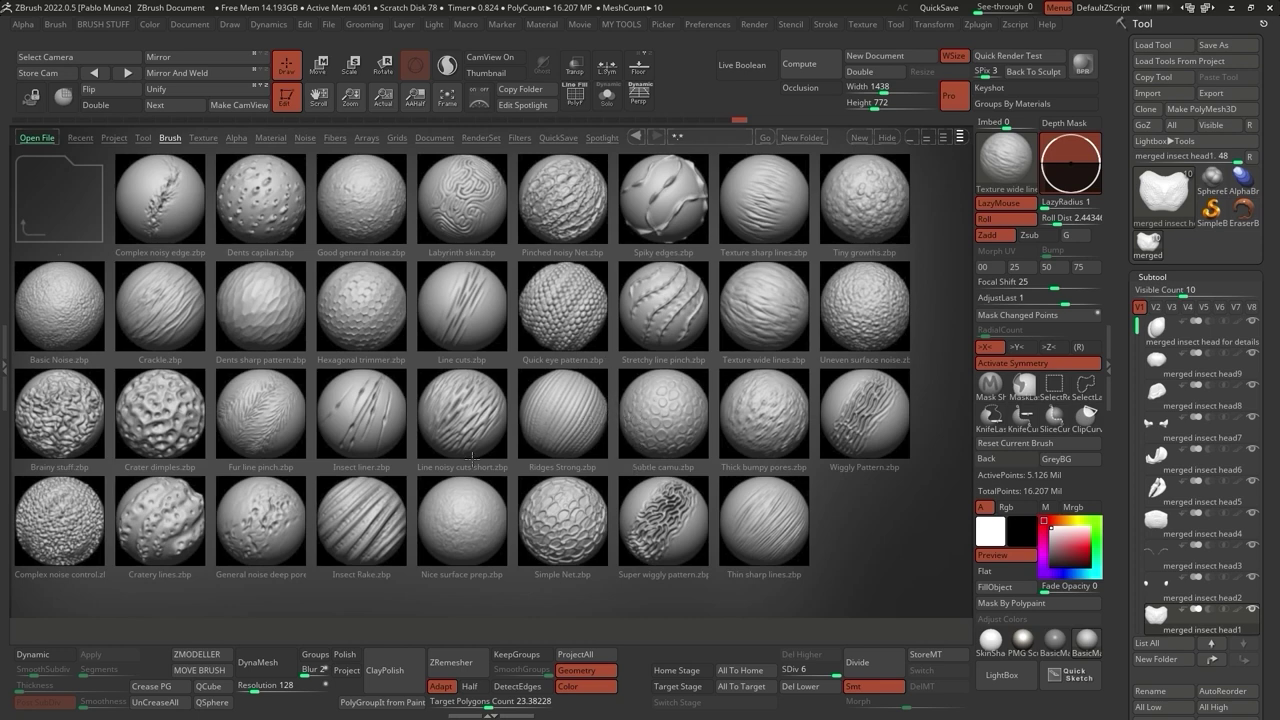
{"action": "double_click", "coordinate": [172, 202]}
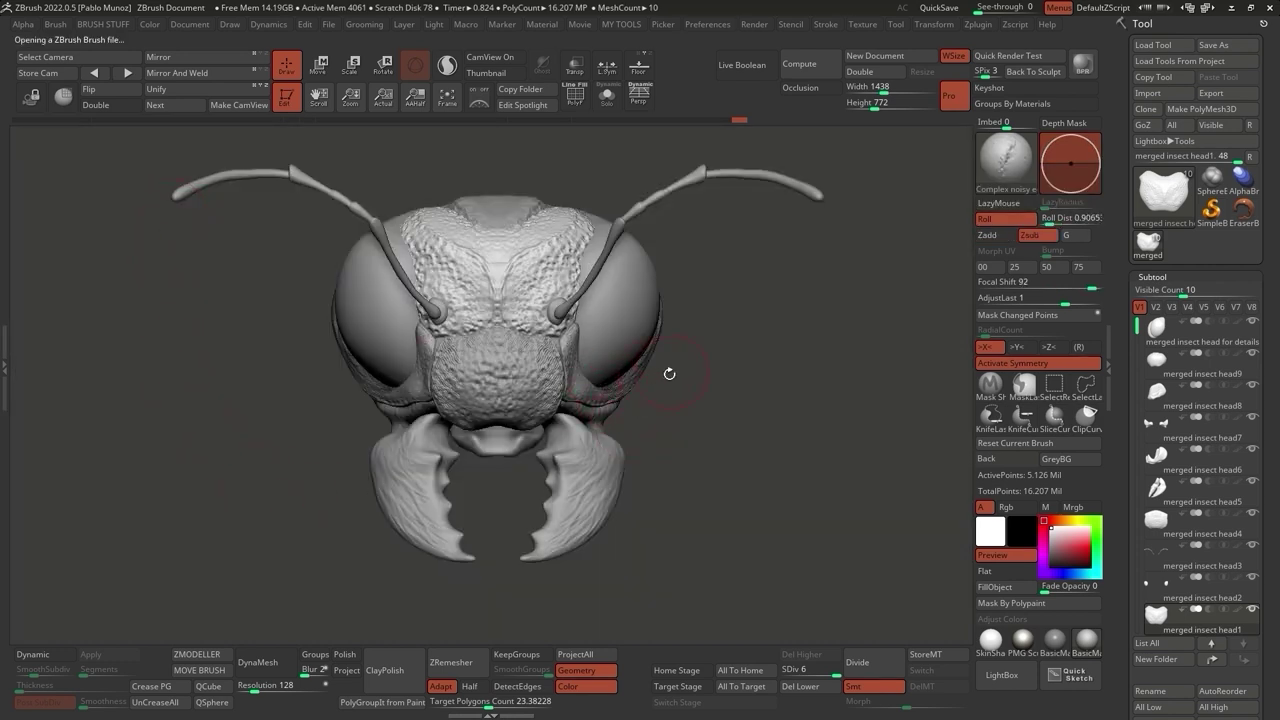
{"action": "key", "text": "space"}
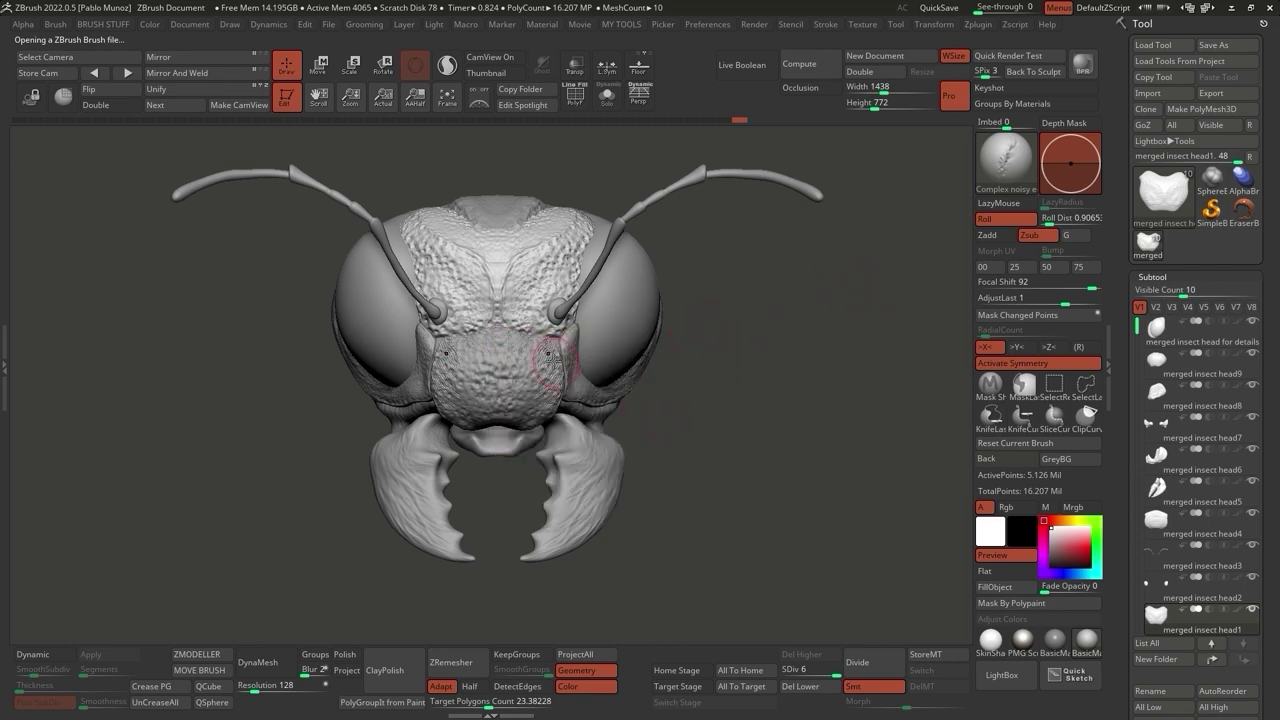
Try carving noisy edge detail symmetrically along the two central forehead ridges down to the face plate.
{"action": "scroll", "coordinate": [558, 362], "scroll_direction": "up", "scroll_amount": 3}
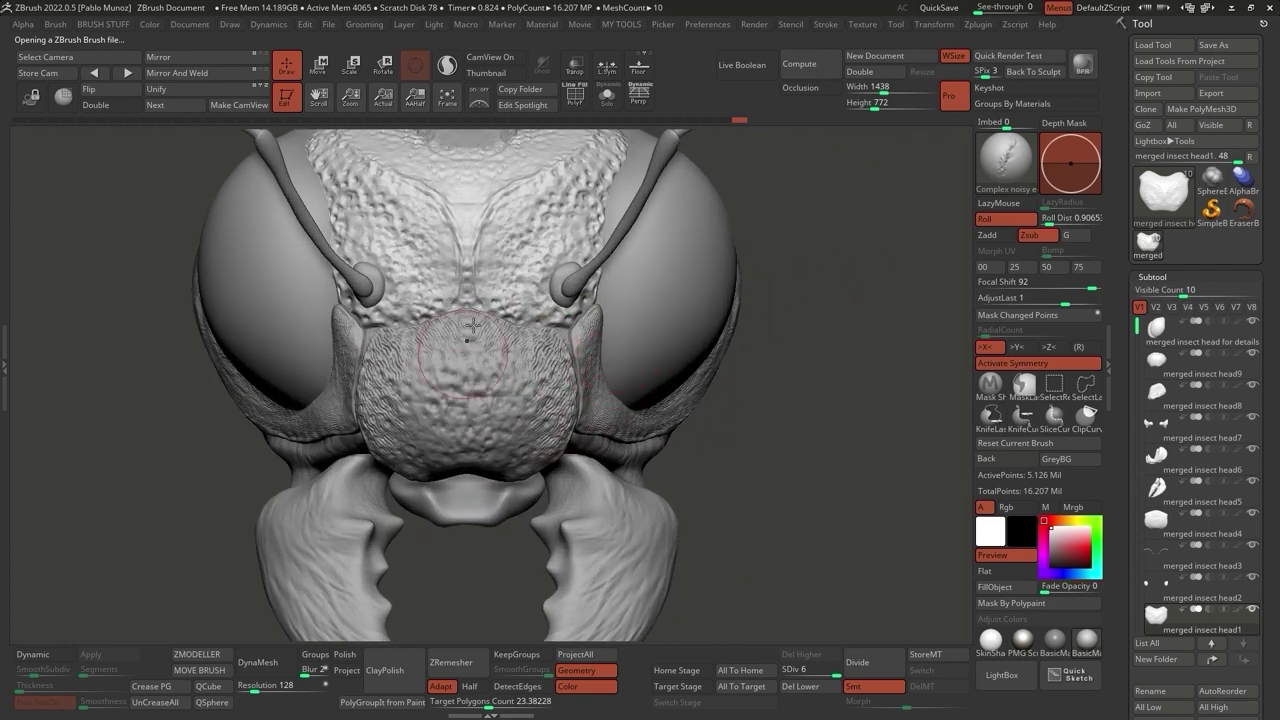
{"action": "scroll", "coordinate": [543, 313], "scroll_direction": "up", "scroll_amount": 1}
{"action": "key", "text": "space"}
{"action": "scroll", "coordinate": [523, 228], "scroll_direction": "up", "scroll_amount": 2}
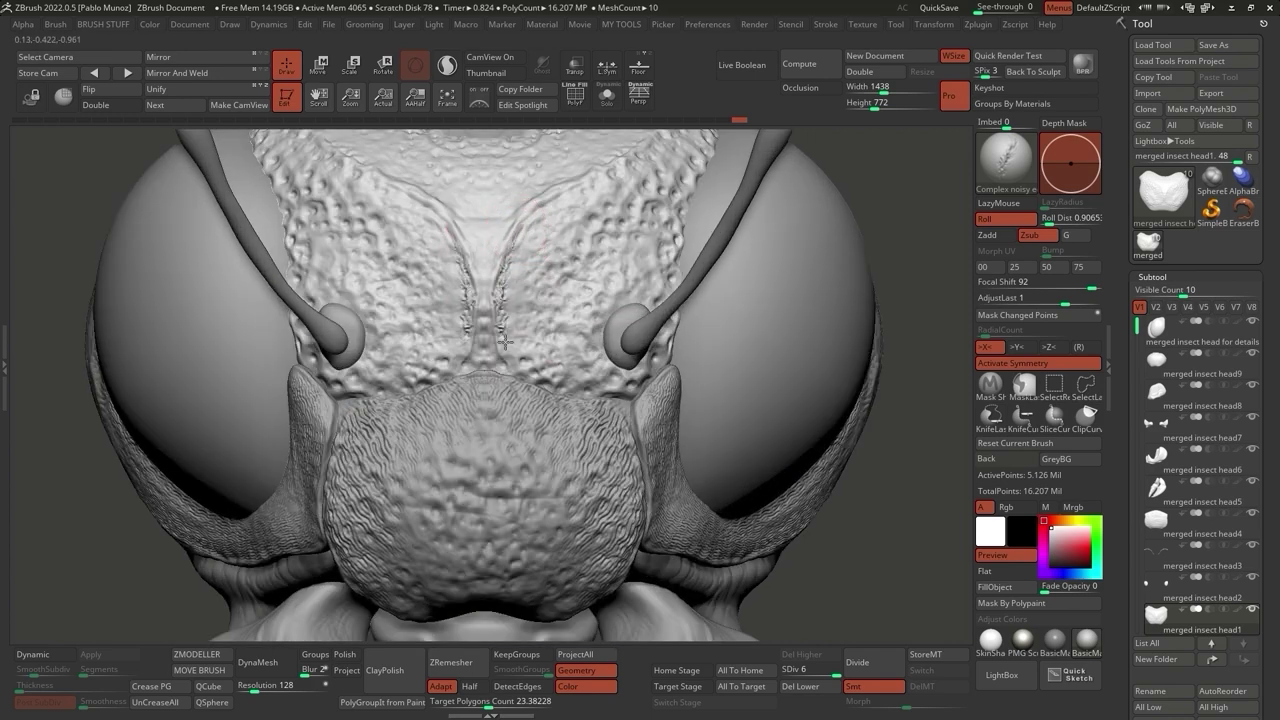
{"action": "scroll", "coordinate": [503, 340], "scroll_direction": "up", "scroll_amount": 3}
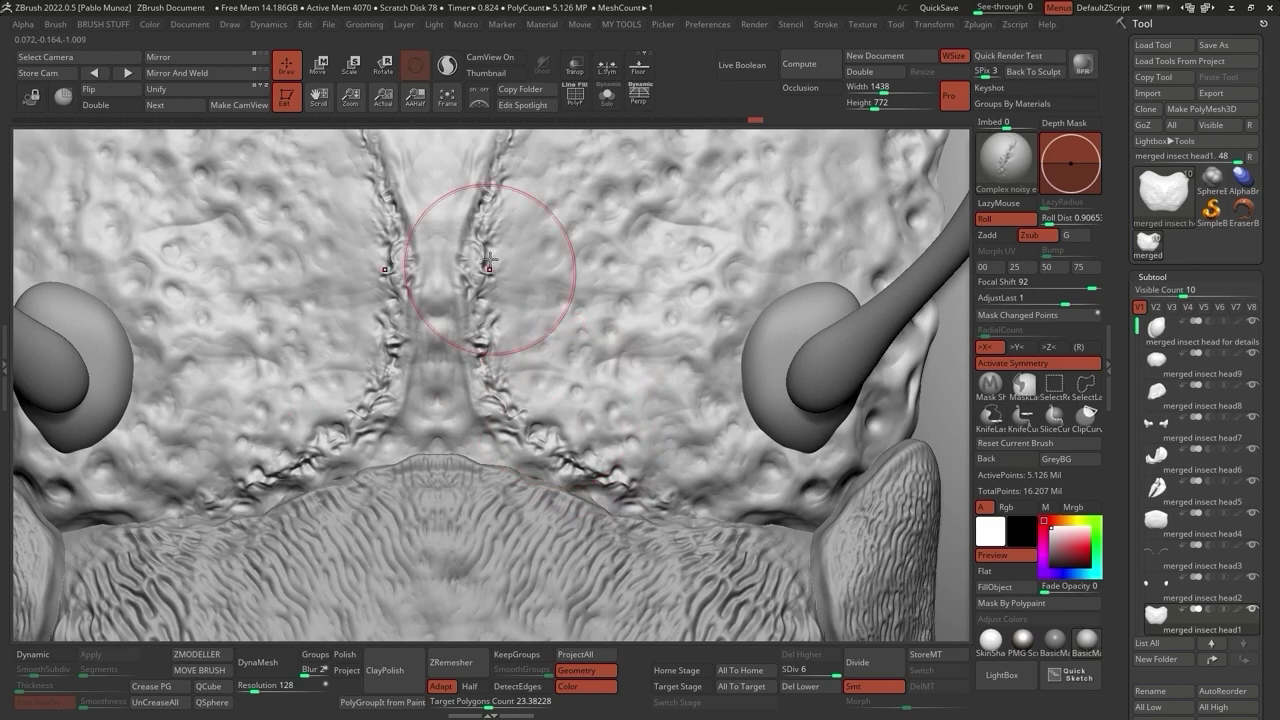
{"action": "right_click_drag", "start_coordinate": [489, 273], "coordinate": [586, 309], "text": "alt"}
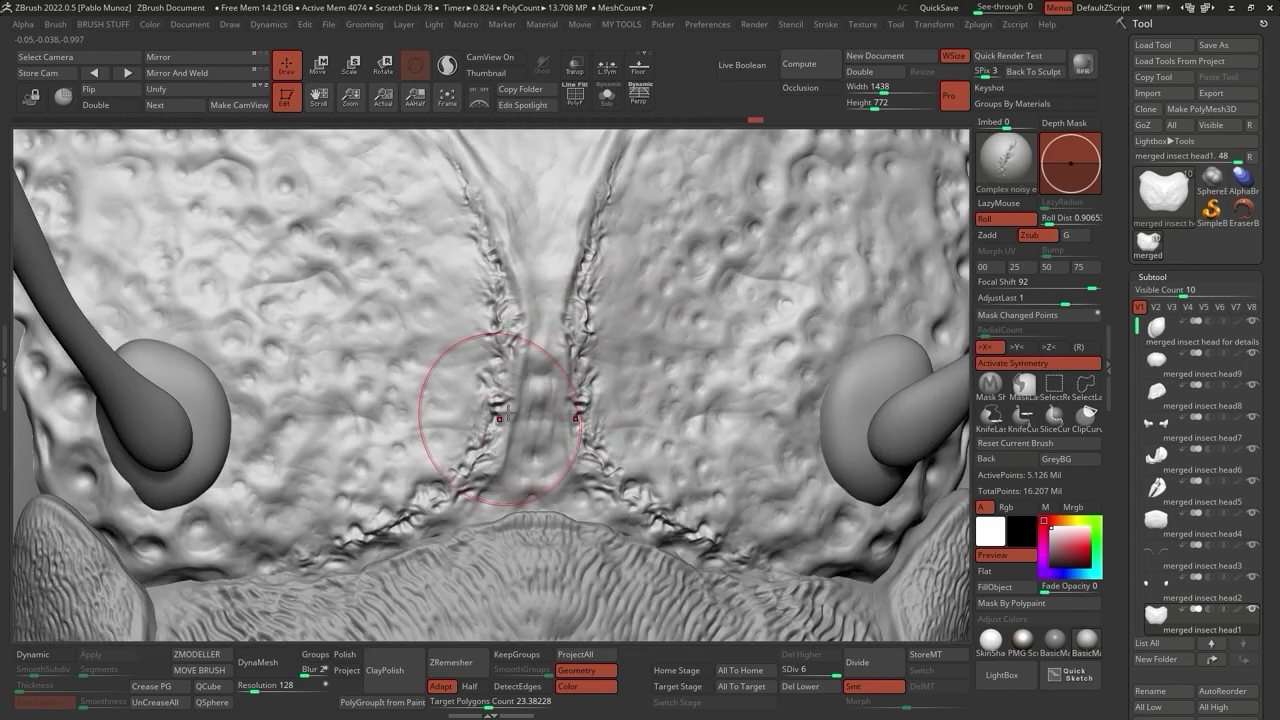
{"action": "right_click_drag", "start_coordinate": [428, 471], "coordinate": [596, 415], "text": "alt"}
{"action": "mouse_move", "coordinate": [596, 415]}
{"action": "left_mouse_down"}
{"action": "mouse_move", "coordinate": [543, 314]}
{"action": "mouse_move", "coordinate": [563, 334]}
{"action": "mouse_move", "coordinate": [551, 286]}
{"action": "mouse_move", "coordinate": [563, 467]}
{"action": "left_mouse_up"}
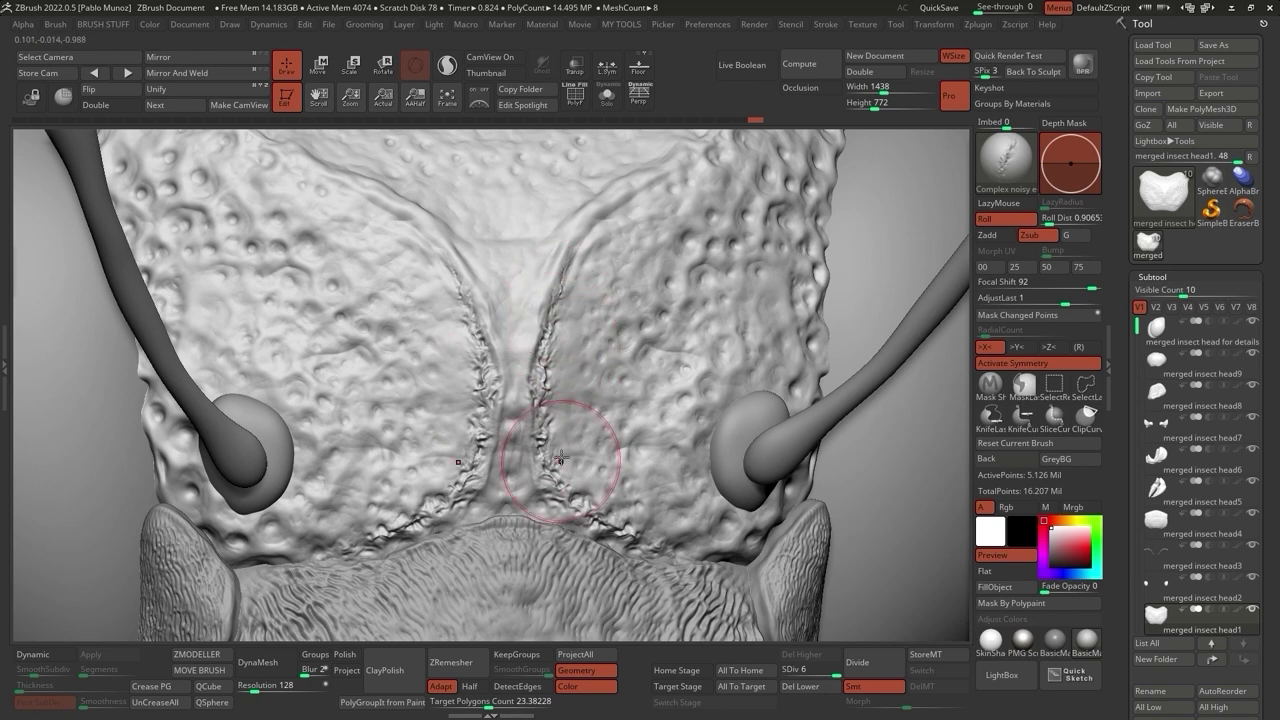
Try raising the noisy edge pattern along the central forehead ridges by inverting the brush to Zadd.
{"action": "left_click_drag", "start_coordinate": [608, 386], "coordinate": [578, 413], "text": "shift"}
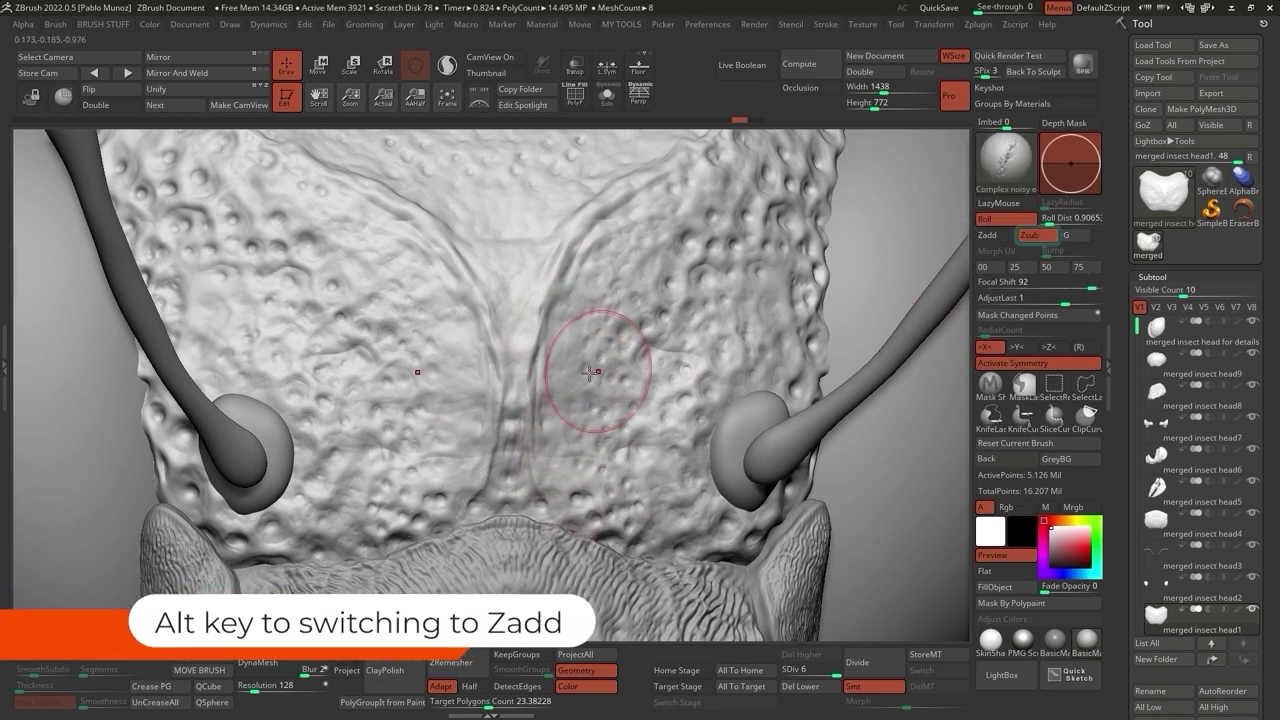
{"action": "mouse_move", "coordinate": [480, 380]}
{"action": "left_mouse_down"}
{"action": "mouse_move", "coordinate": [468, 278]}
{"action": "mouse_move", "coordinate": [494, 352]}
{"action": "left_mouse_up"}
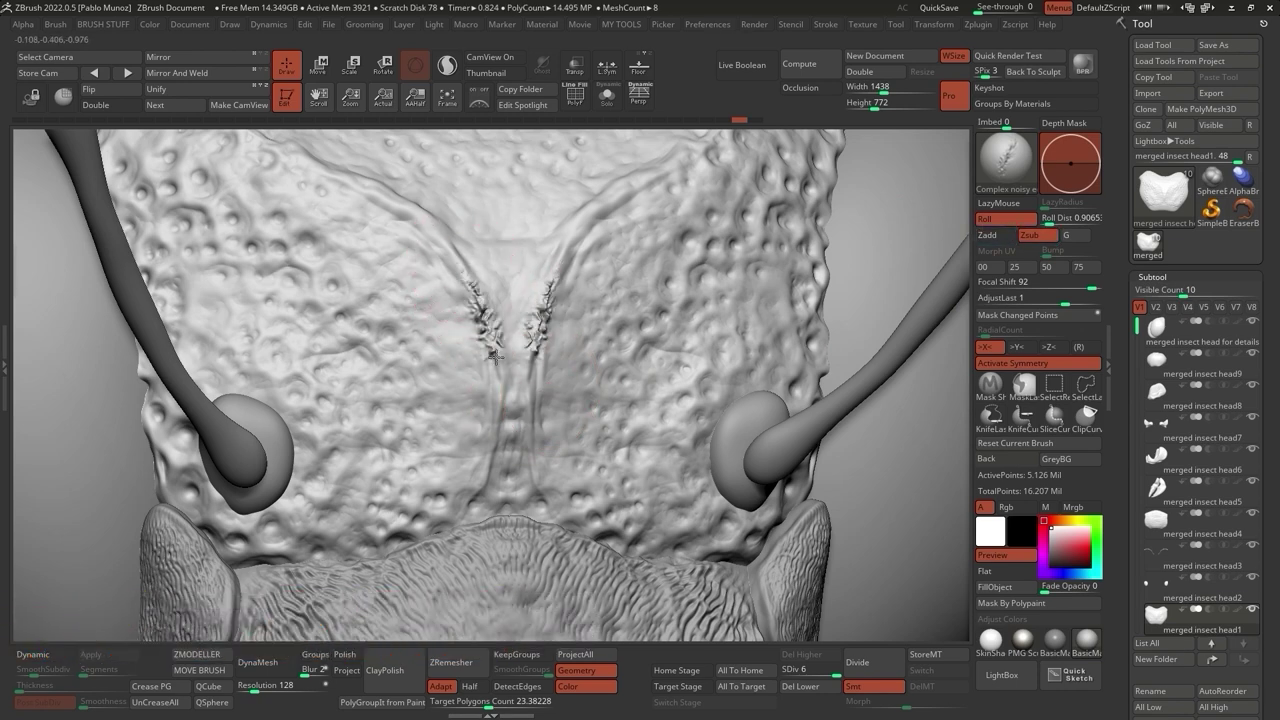
{"action": "left_click_drag", "start_coordinate": [487, 458], "coordinate": [472, 505]}
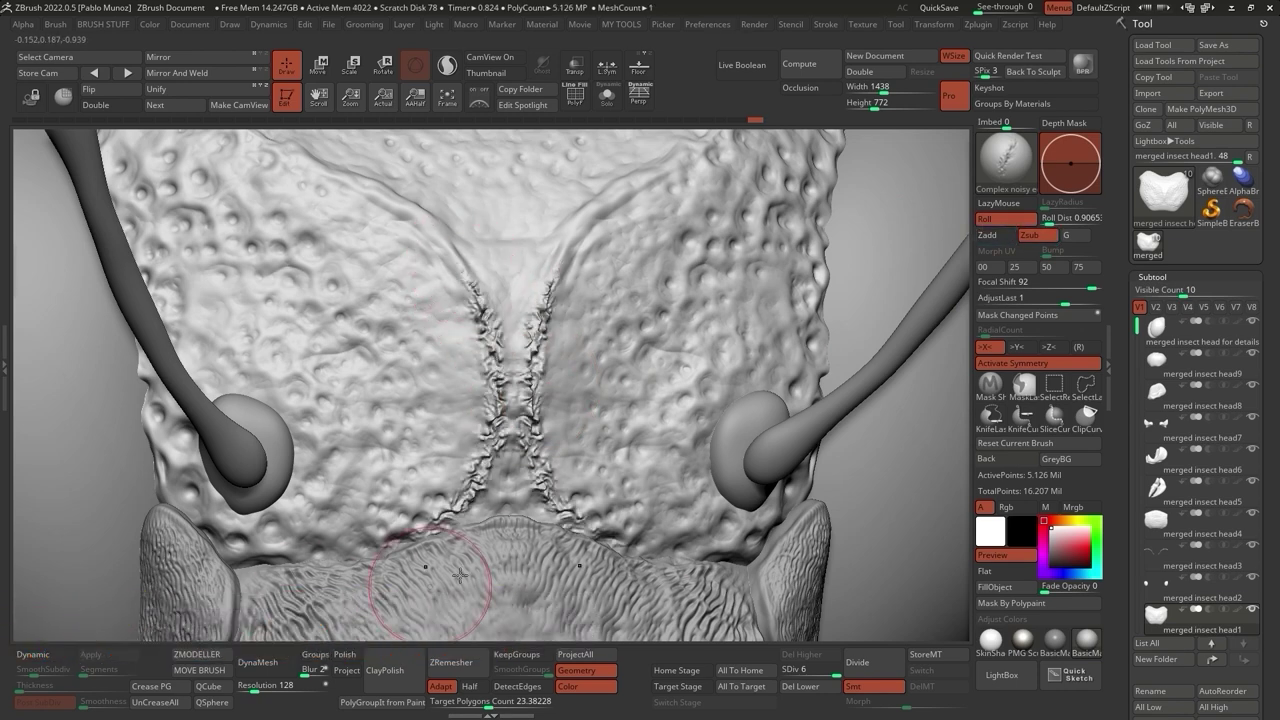
Stroke subtle noisy edge detail along the curved forehead ridges up toward the top of the head and soften it.
{"action": "right_click_drag", "start_coordinate": [634, 463], "coordinate": [656, 296]}
{"action": "key", "text": "space"}
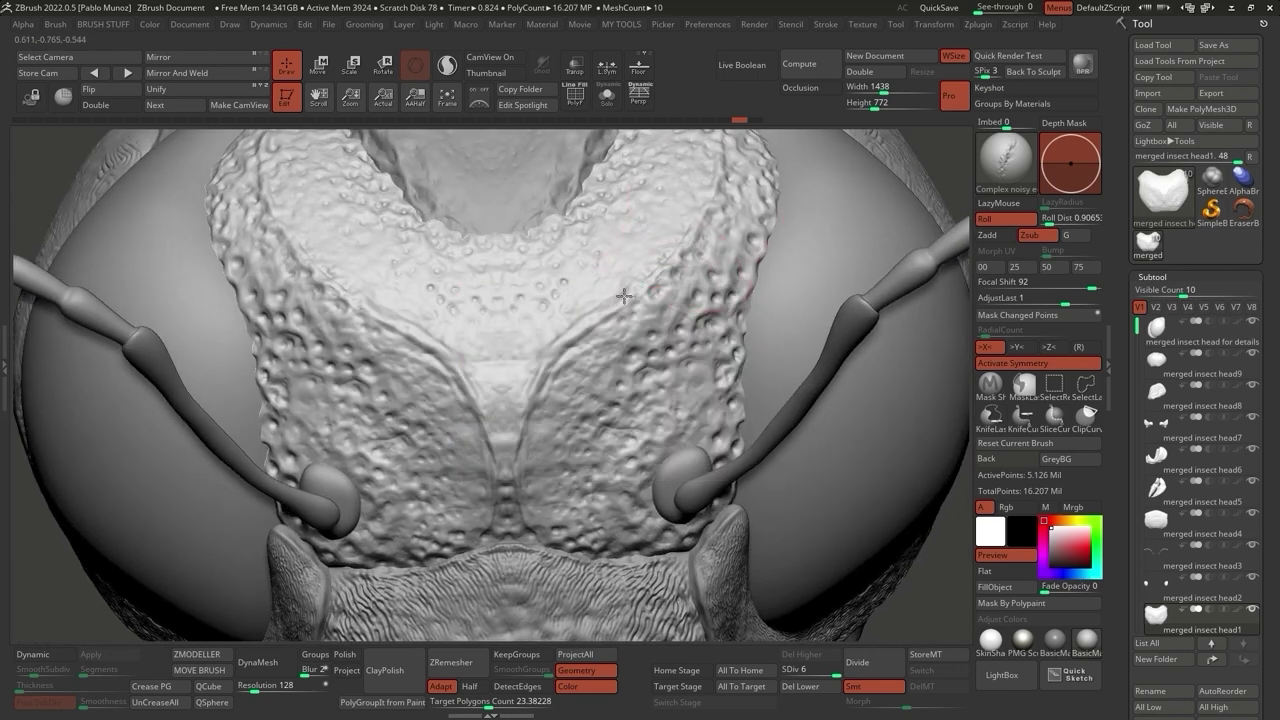
{"action": "left_click_drag", "start_coordinate": [625, 318], "coordinate": [603, 314]}
{"action": "left_click_drag", "start_coordinate": [500, 386], "coordinate": [709, 200]}
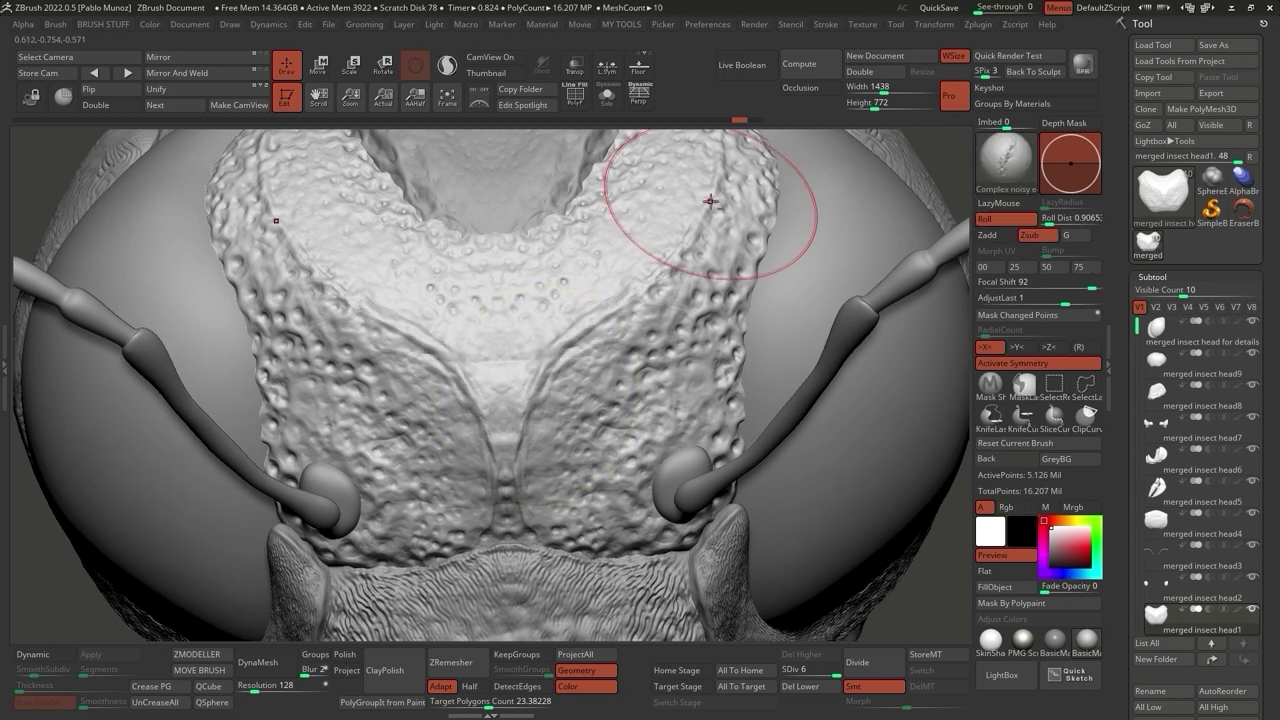
{"action": "key", "text": "shift"}
{"action": "mouse_move", "coordinate": [651, 337]}
{"action": "right_mouse_down", "text": "ctrl"}
{"action": "mouse_move", "coordinate": [625, 370]}
{"action": "mouse_move", "coordinate": [572, 338]}
{"action": "right_mouse_up", "text": "ctrl"}
{"action": "key", "text": "space"}
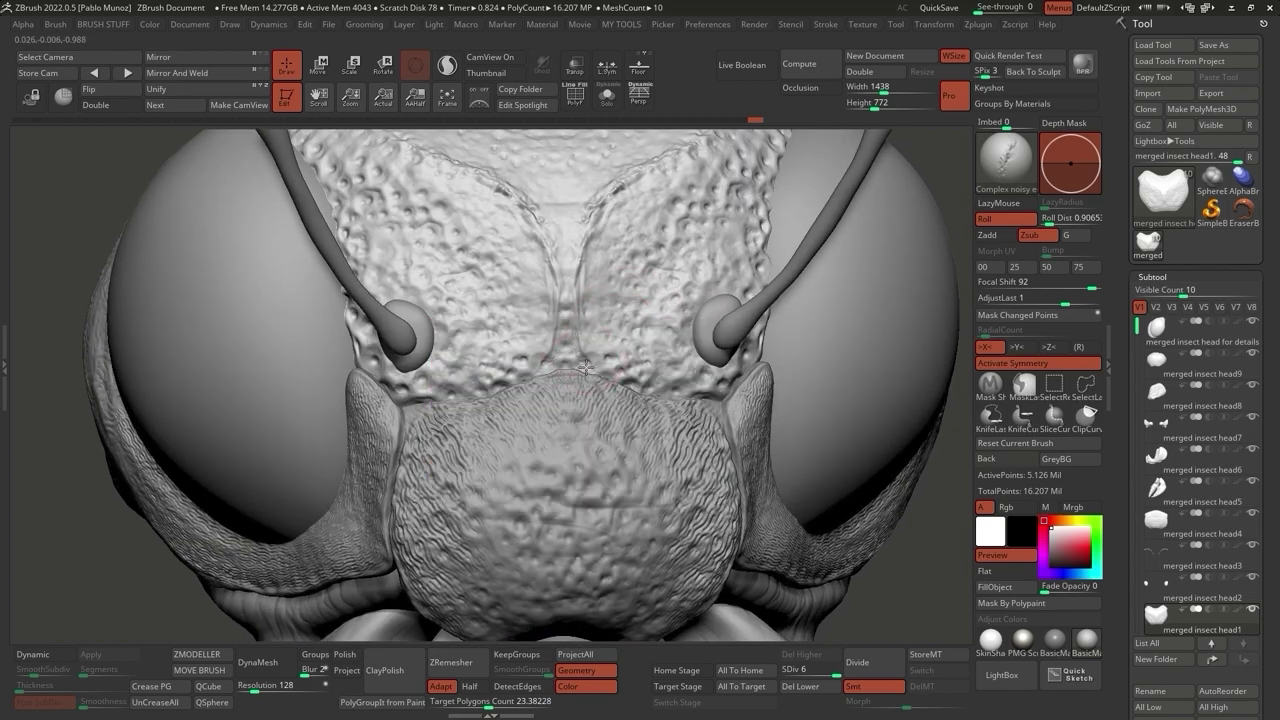
Select the merged insect head6 plate under the eye, stroke noisy edge detail along its inner rim and smooth it down.
{"action": "mouse_move", "coordinate": [572, 359]}
{"action": "right_mouse_down", "text": "alt"}
{"action": "mouse_move", "coordinate": [571, 371]}
{"action": "mouse_move", "coordinate": [737, 393]}
{"action": "mouse_move", "coordinate": [577, 282]}
{"action": "right_mouse_up", "text": "alt"}
{"action": "left_click", "coordinate": [577, 282], "text": "alt"}
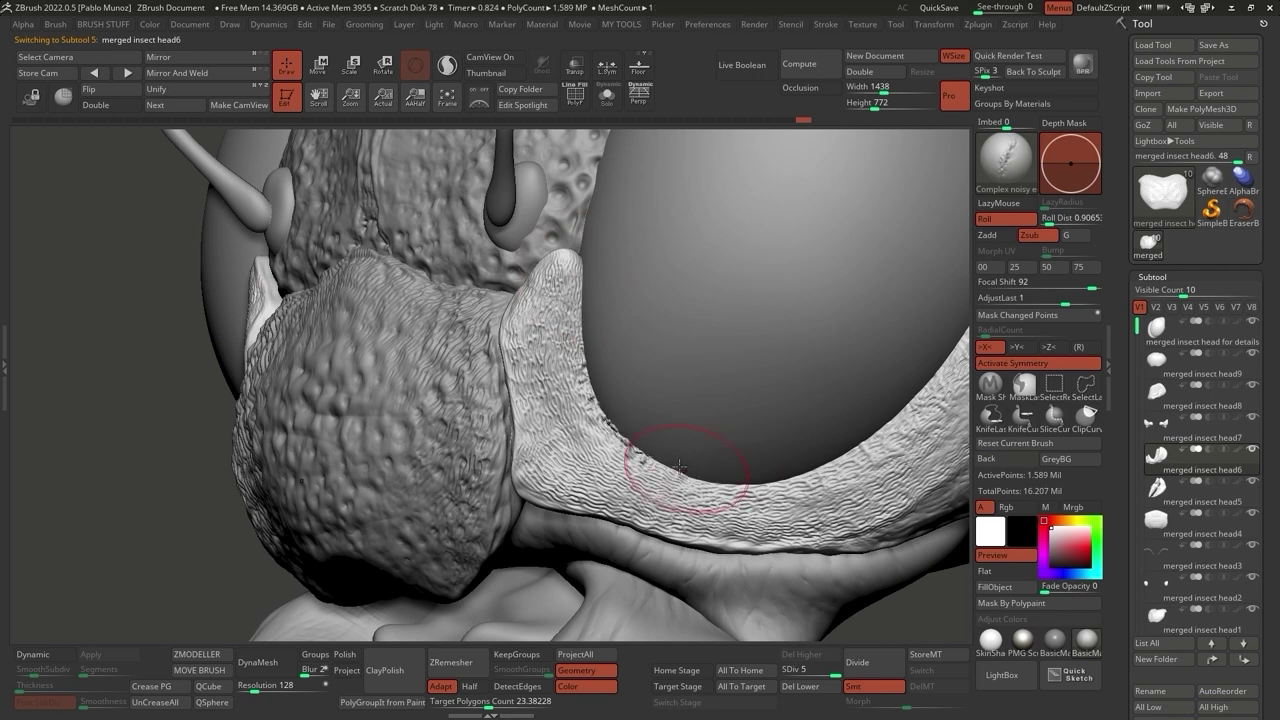
{"action": "left_click_drag", "start_coordinate": [700, 455], "coordinate": [688, 415]}
{"action": "mouse_move", "coordinate": [688, 415]}
{"action": "right_mouse_down"}
{"action": "mouse_move", "coordinate": [710, 440]}
{"action": "mouse_move", "coordinate": [567, 287]}
{"action": "mouse_move", "coordinate": [657, 429]}
{"action": "mouse_move", "coordinate": [751, 434]}
{"action": "mouse_move", "coordinate": [748, 449]}
{"action": "mouse_move", "coordinate": [558, 402]}
{"action": "right_mouse_up"}
{"action": "key", "text": "shift"}
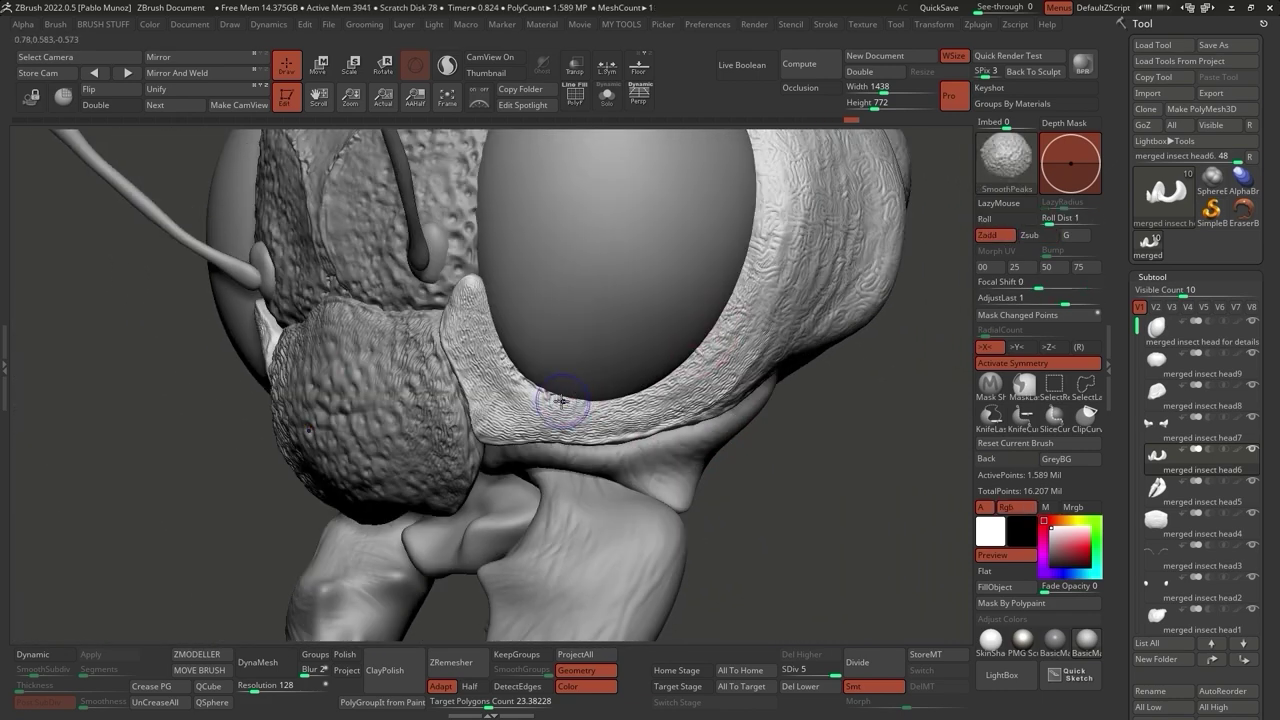
{"action": "right_click_drag", "start_coordinate": [802, 413], "coordinate": [722, 316]}
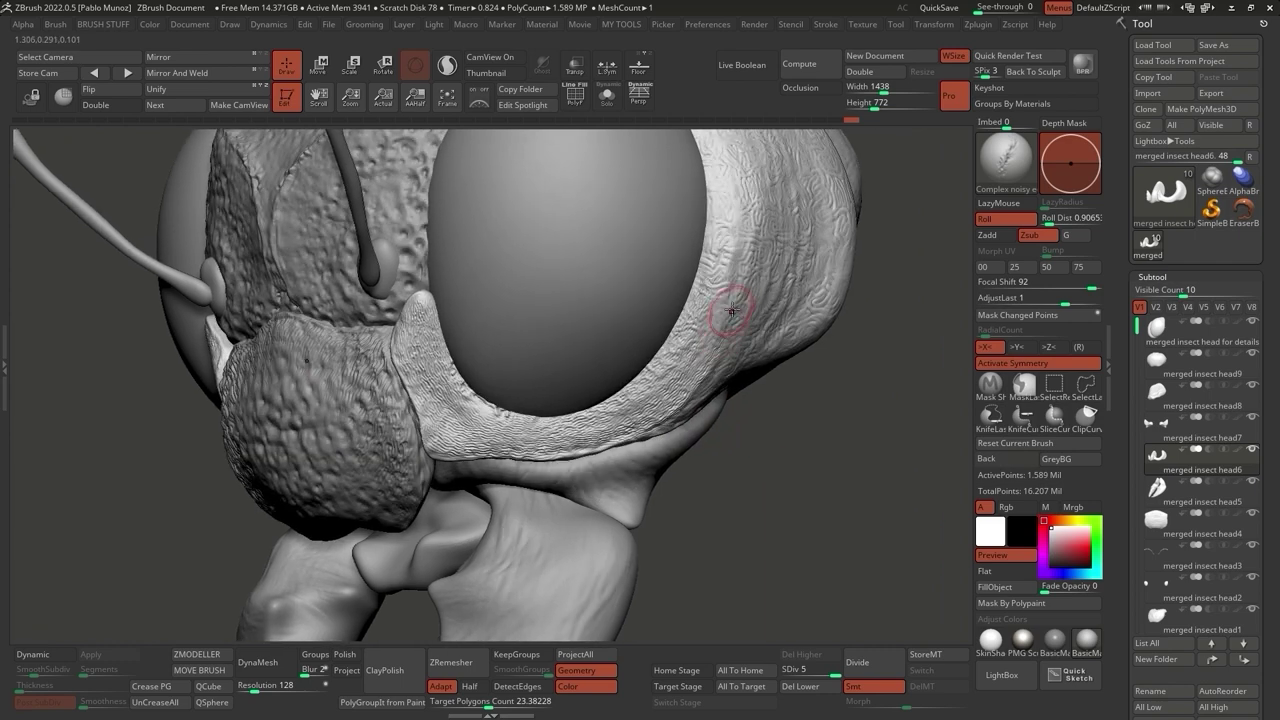
Isolate the merged insect head7 pieces and stroke noisy edge detail across their surface, softening it with smoothing.
{"action": "mouse_move", "coordinate": [673, 382]}
{"action": "right_mouse_down"}
{"action": "mouse_move", "coordinate": [696, 395]}
{"action": "mouse_move", "coordinate": [700, 420]}
{"action": "mouse_move", "coordinate": [700, 297]}
{"action": "mouse_move", "coordinate": [730, 336]}
{"action": "mouse_move", "coordinate": [716, 282]}
{"action": "mouse_move", "coordinate": [680, 325]}
{"action": "mouse_move", "coordinate": [771, 366]}
{"action": "mouse_move", "coordinate": [745, 334]}
{"action": "mouse_move", "coordinate": [767, 297]}
{"action": "right_mouse_up"}
{"action": "left_click", "coordinate": [730, 336], "text": "alt"}
{"action": "key", "text": "shift"}
{"action": "key", "text": "ctrl+shift+s"}
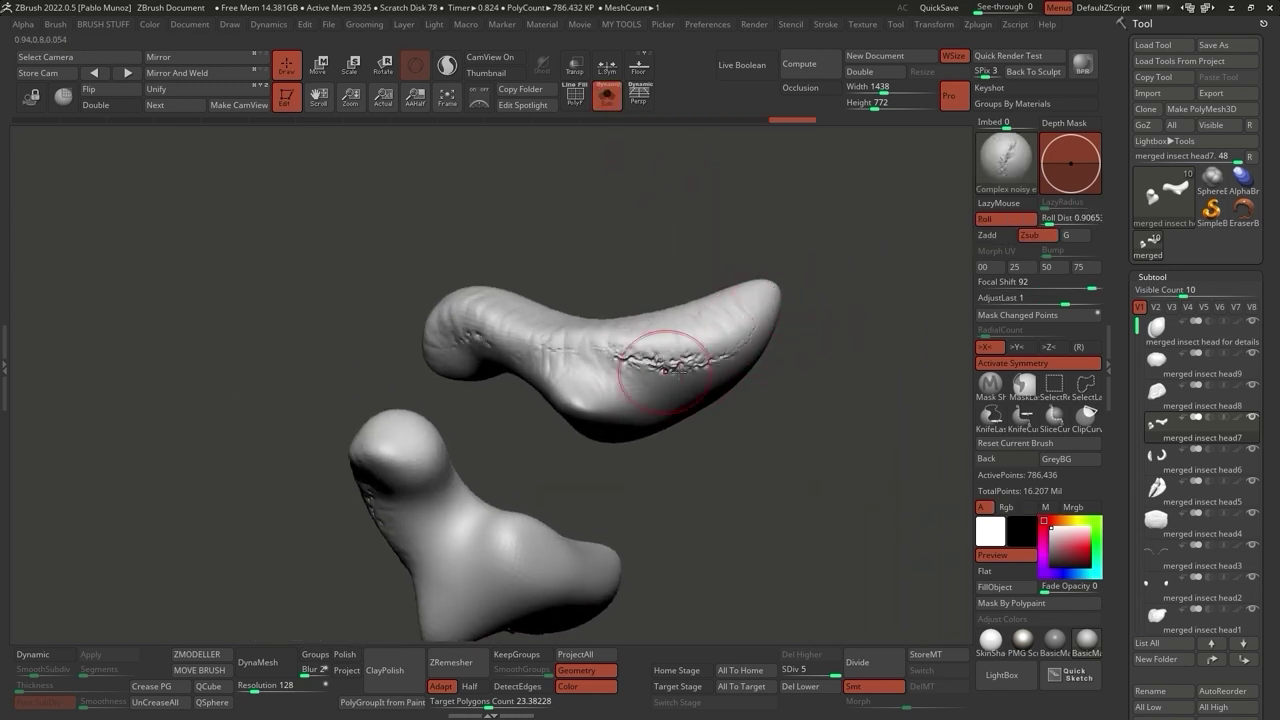
{"action": "key", "text": "shift"}
{"action": "left_click_drag", "start_coordinate": [671, 366], "coordinate": [673, 367], "text": "shift"}
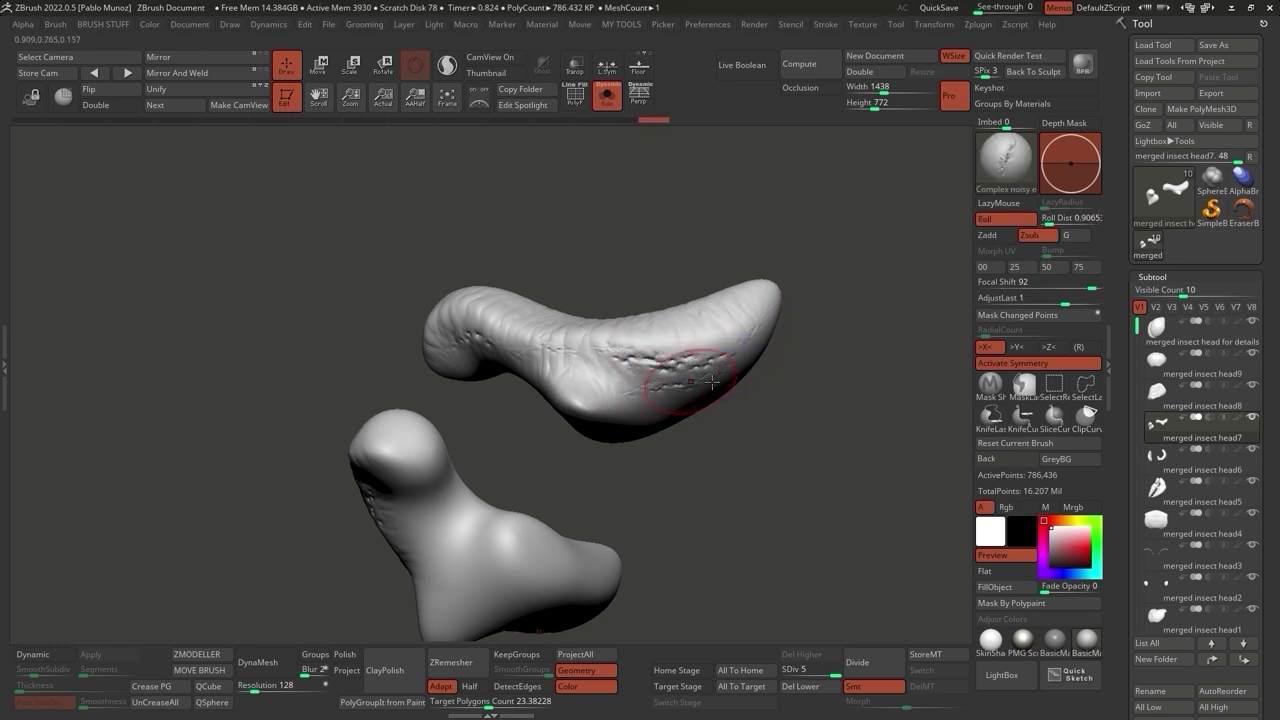
{"action": "right_click_drag", "start_coordinate": [746, 334], "coordinate": [707, 365]}
{"action": "key", "text": "shift"}
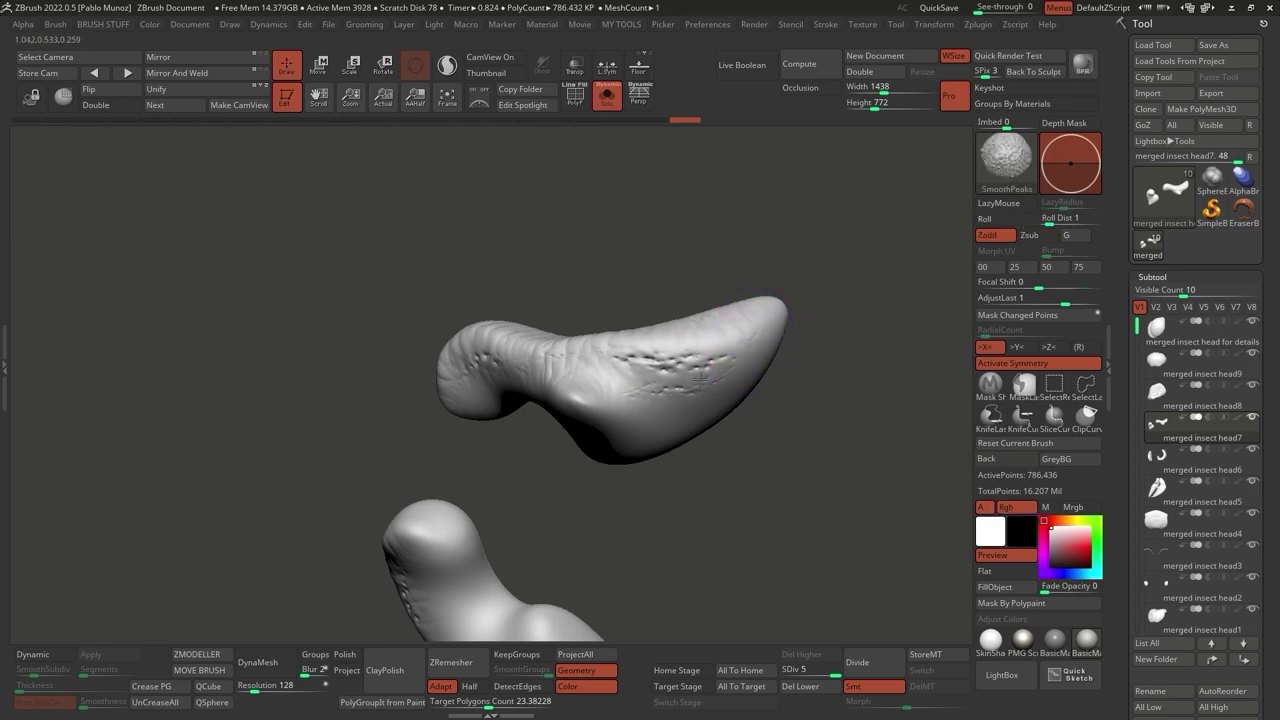
{"action": "mouse_move", "coordinate": [677, 380]}
{"action": "right_mouse_down"}
{"action": "mouse_move", "coordinate": [690, 370]}
{"action": "mouse_move", "coordinate": [663, 353]}
{"action": "mouse_move", "coordinate": [643, 434]}
{"action": "mouse_move", "coordinate": [551, 463]}
{"action": "mouse_move", "coordinate": [590, 410]}
{"action": "right_mouse_up"}
{"action": "key", "text": "ctrl+shift+s"}
Select the merged insect head8 mouth plate between the mandibles, add noisy edge detail to its sides and soften it.
{"action": "left_click", "coordinate": [590, 410], "text": "alt"}
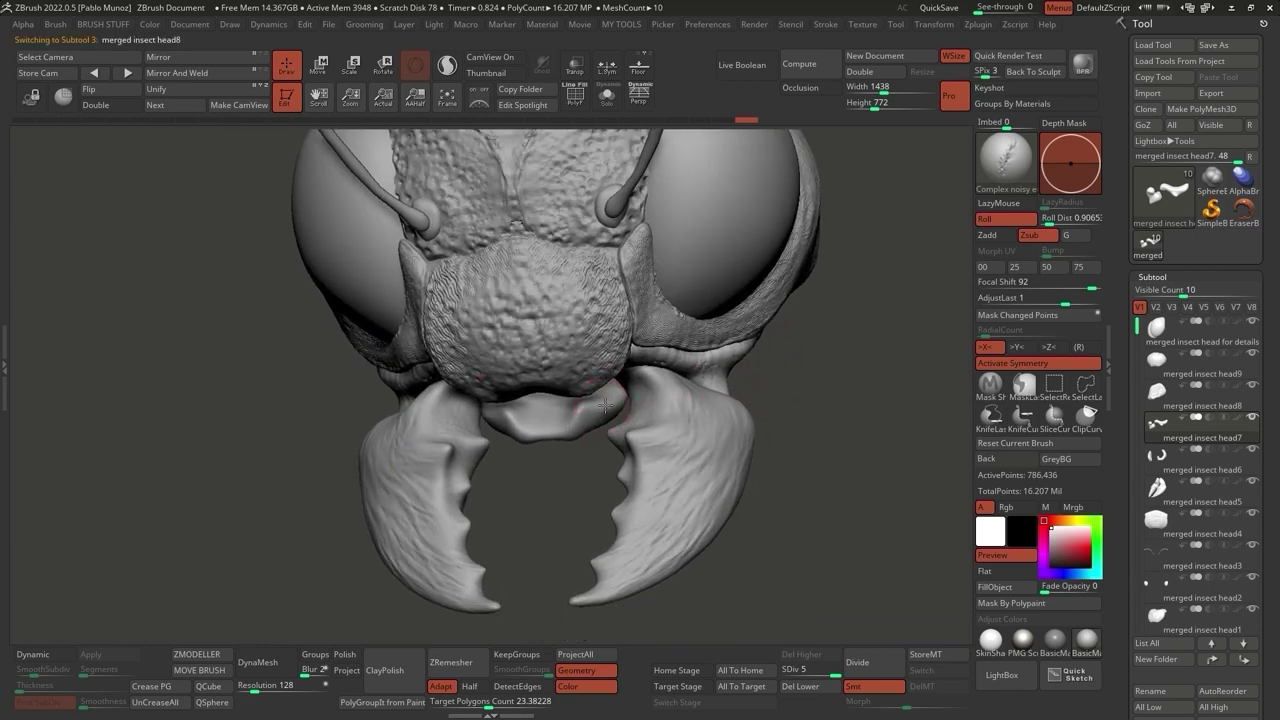
{"action": "key", "text": "shift"}
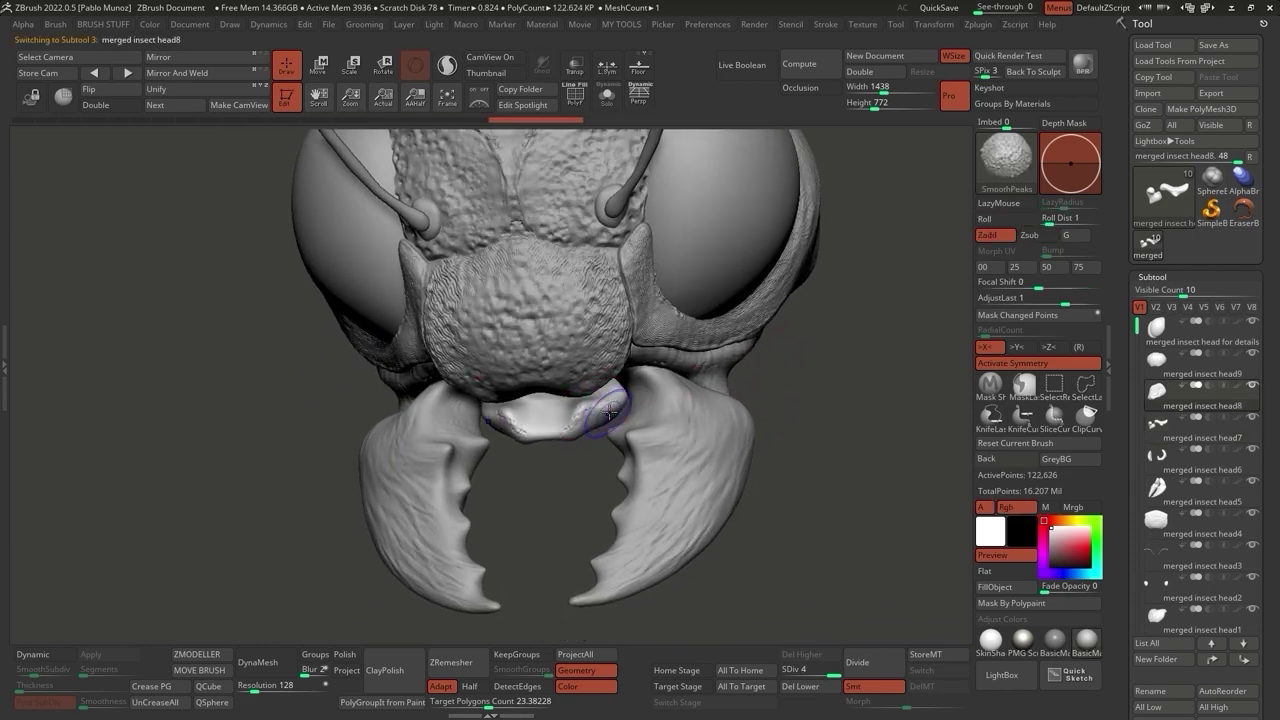
{"action": "key", "text": "alt"}
{"action": "right_click_drag", "start_coordinate": [578, 422], "coordinate": [751, 354]}
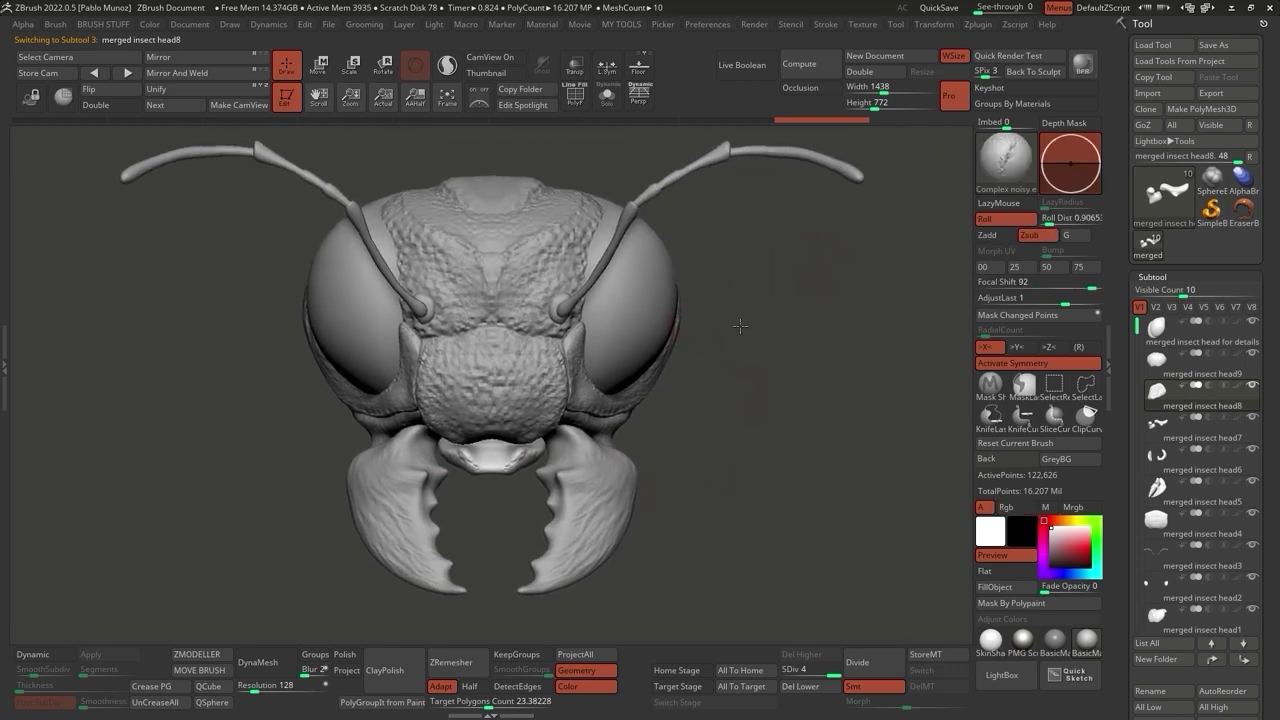
Load the Dents capilari brush from the insect brush library.
{"action": "left_click", "coordinate": [1002, 675]}
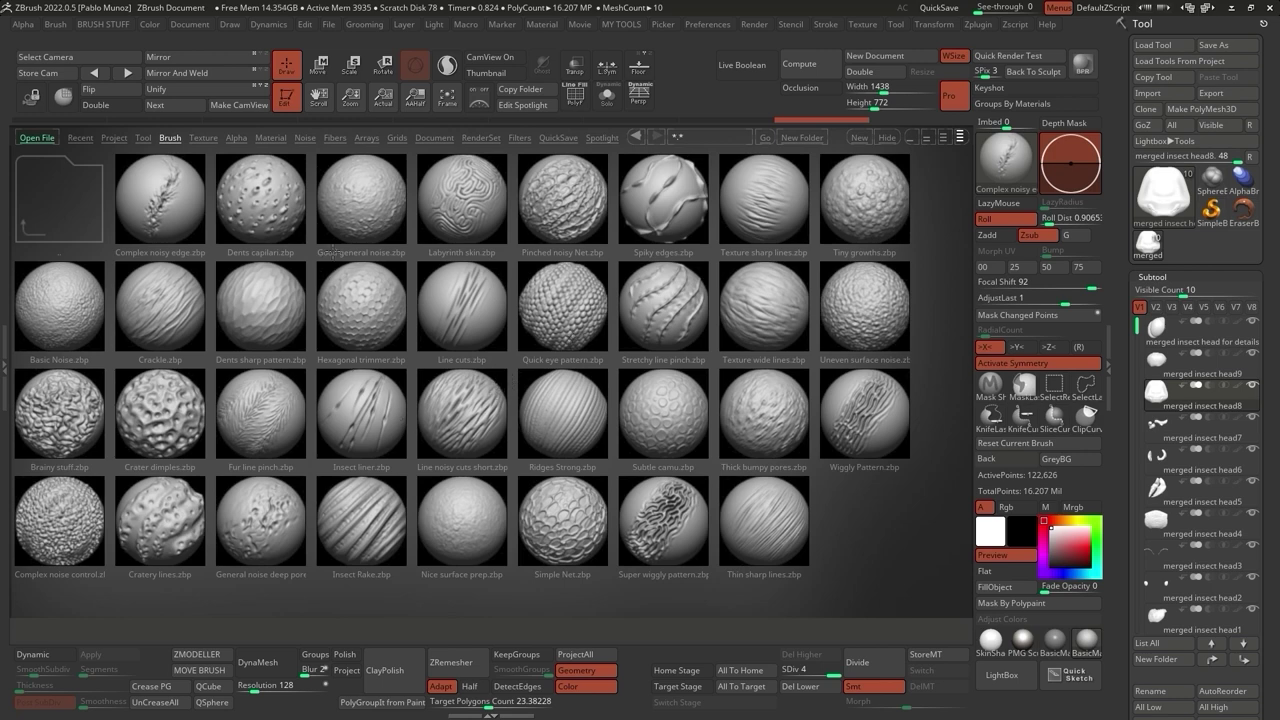
{"action": "left_click", "coordinate": [259, 208]}
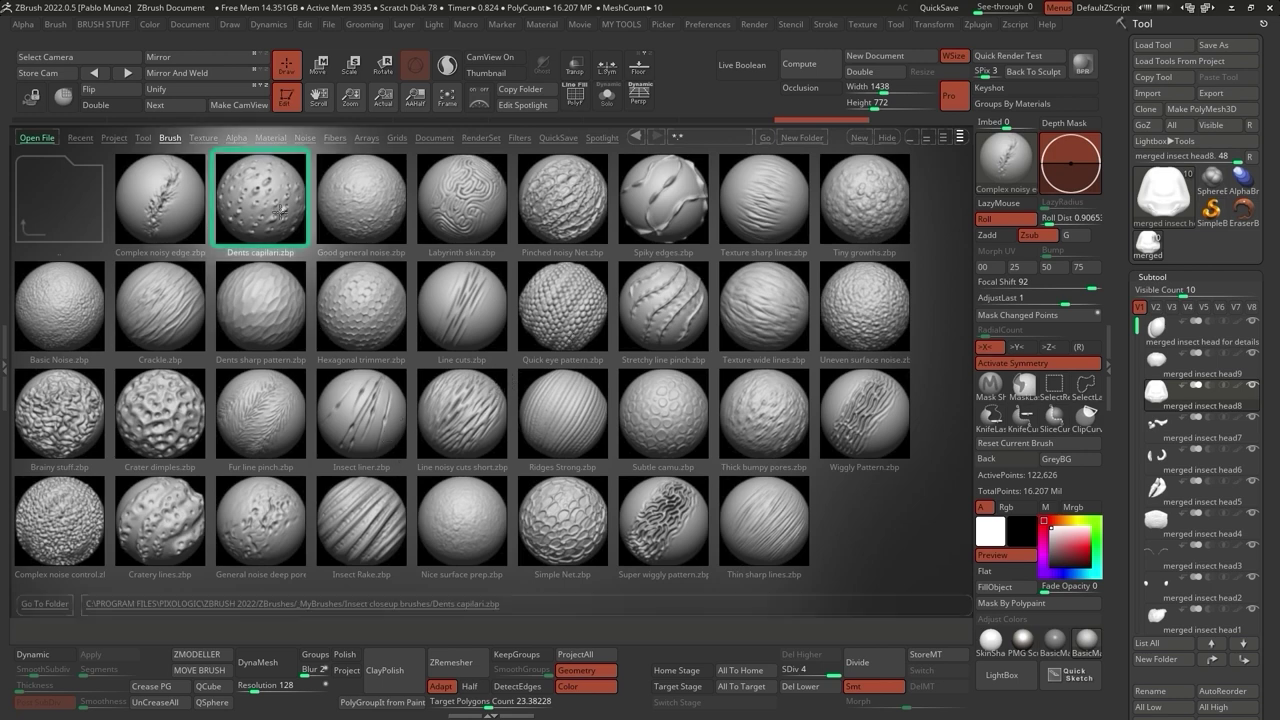
{"action": "double_click", "coordinate": [258, 207]}
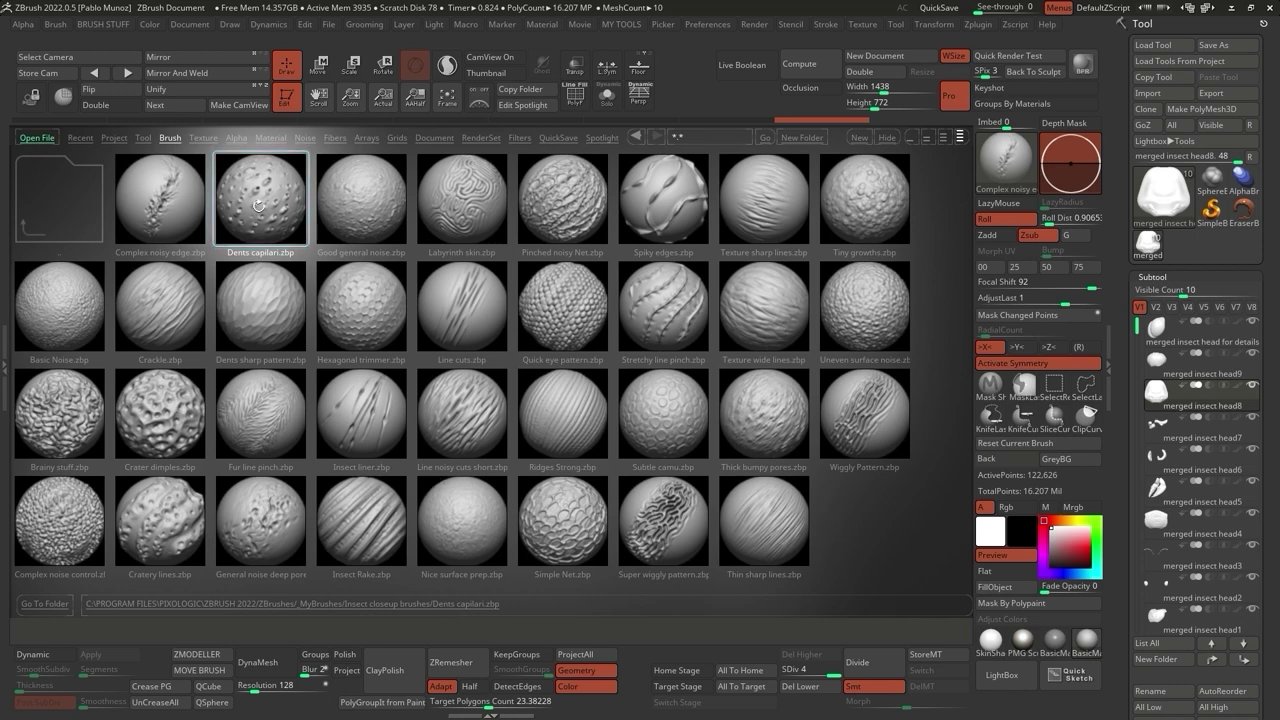
{"action": "left_click", "coordinate": [773, 423]}
{"action": "left_click", "coordinate": [296, 252]}
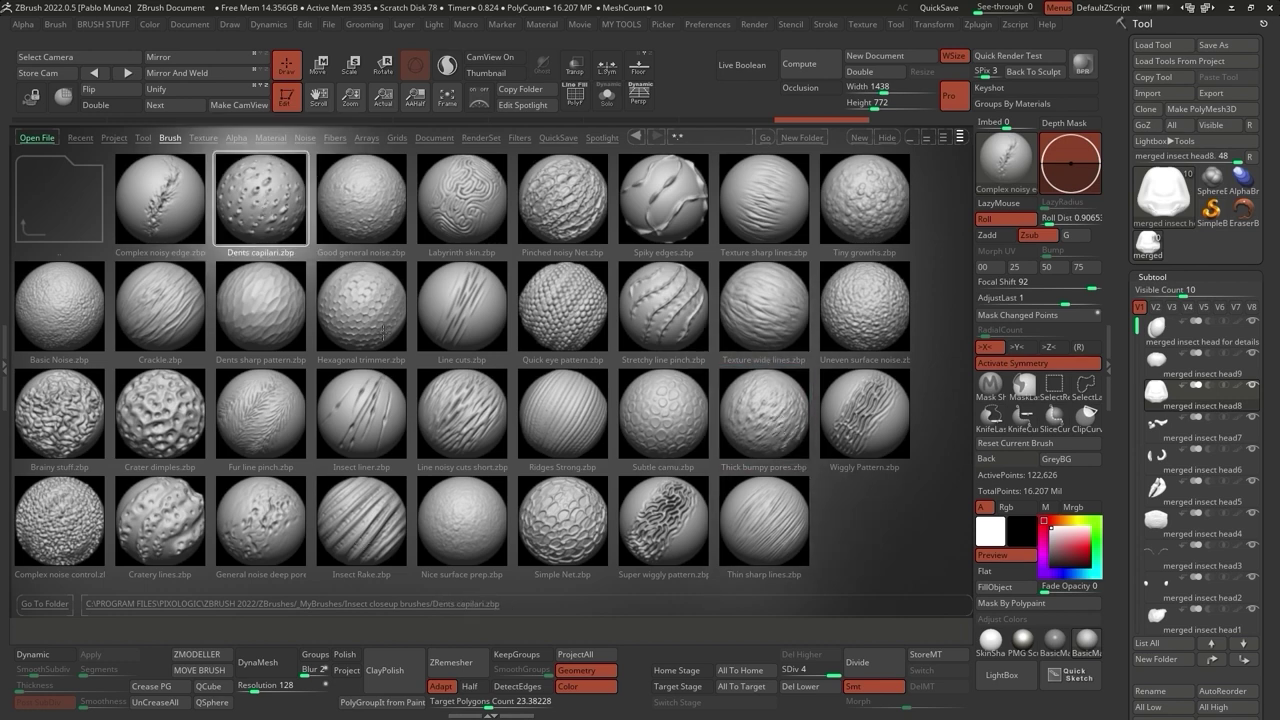
{"action": "left_click", "coordinate": [775, 409]}
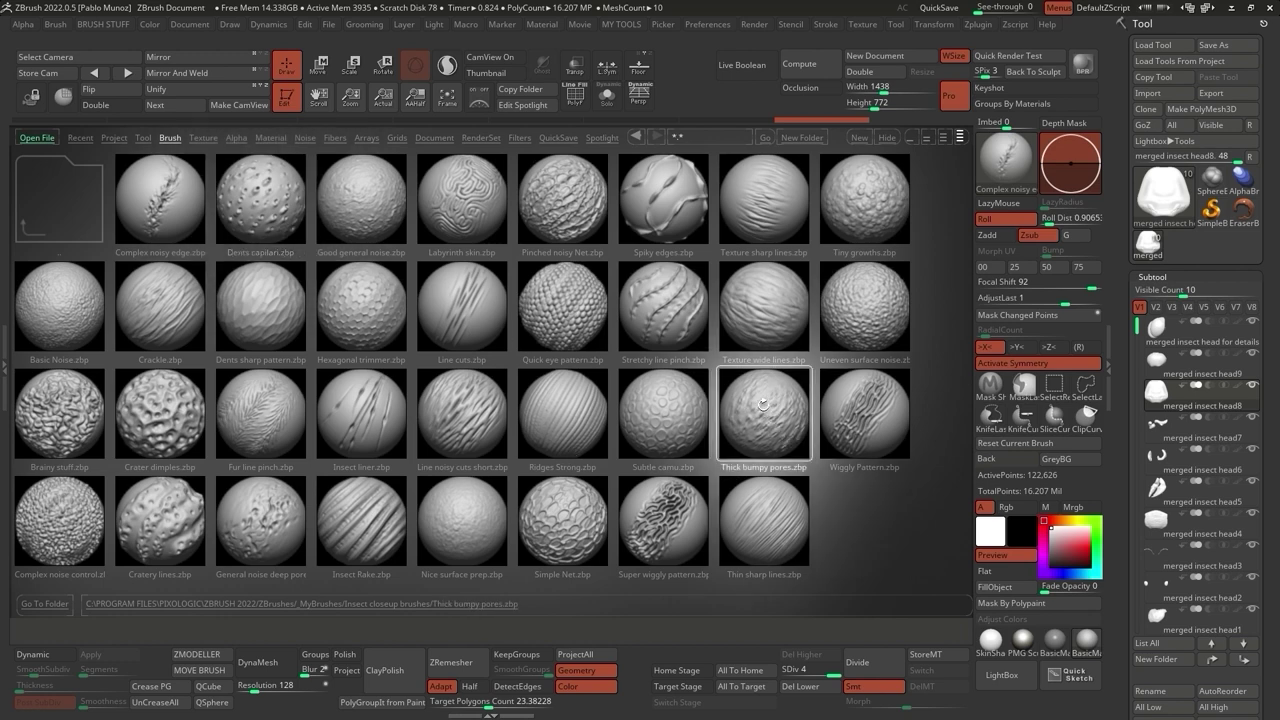
{"action": "double_click", "coordinate": [265, 192]}
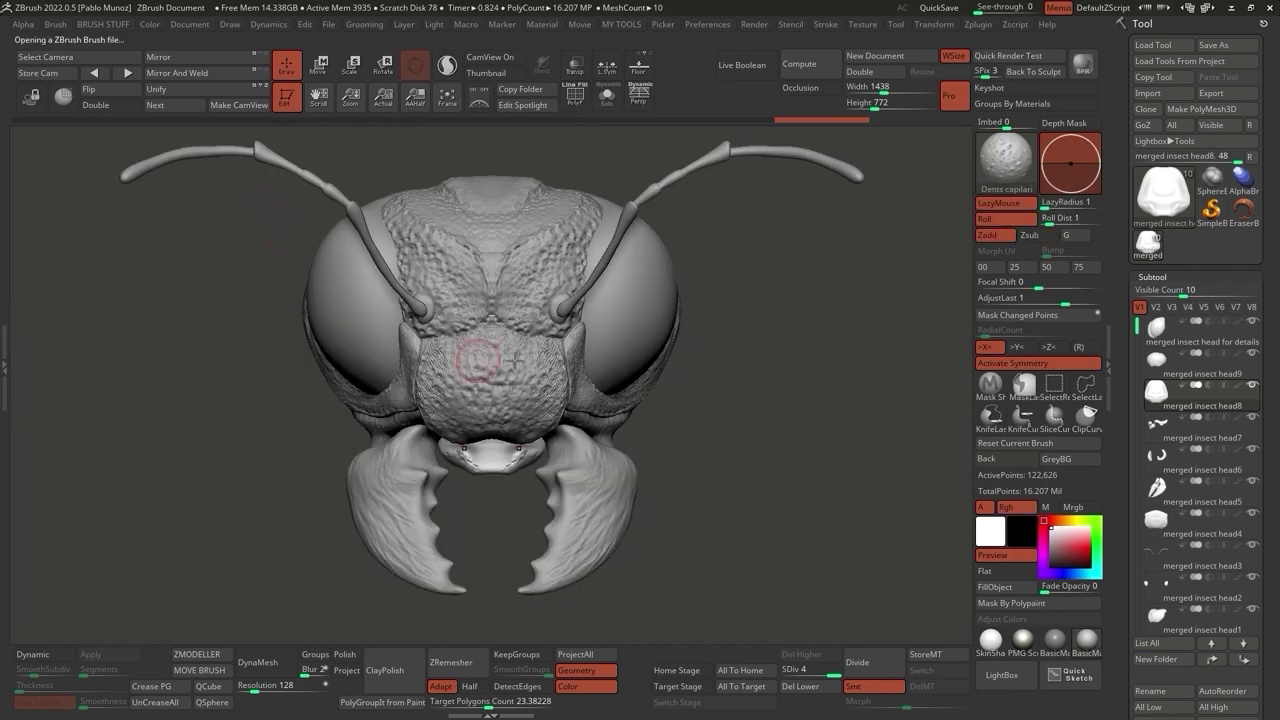
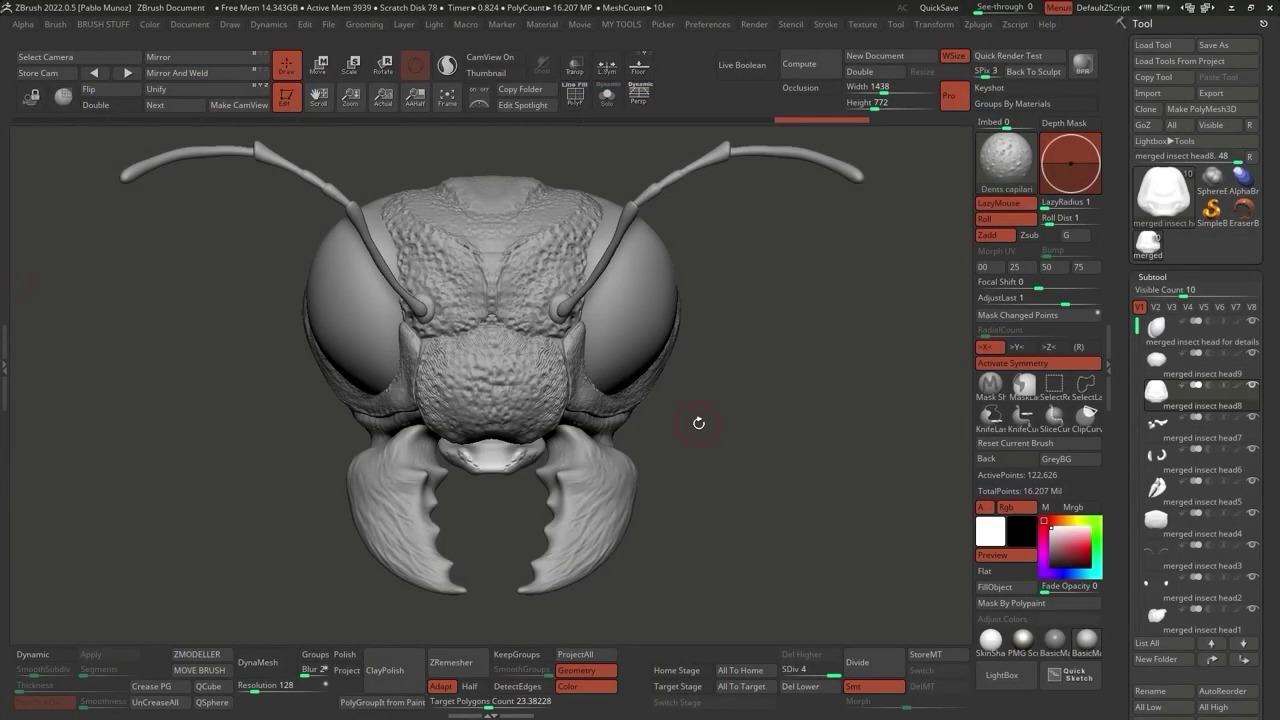
Select the merged insect head5 mandibles and scatter small raised dents symmetrically over their front and outer surfaces.
{"action": "left_click_drag", "start_coordinate": [624, 465], "coordinate": [571, 537]}
{"action": "key", "text": "space"}
{"action": "left_click", "coordinate": [563, 457], "text": "alt"}
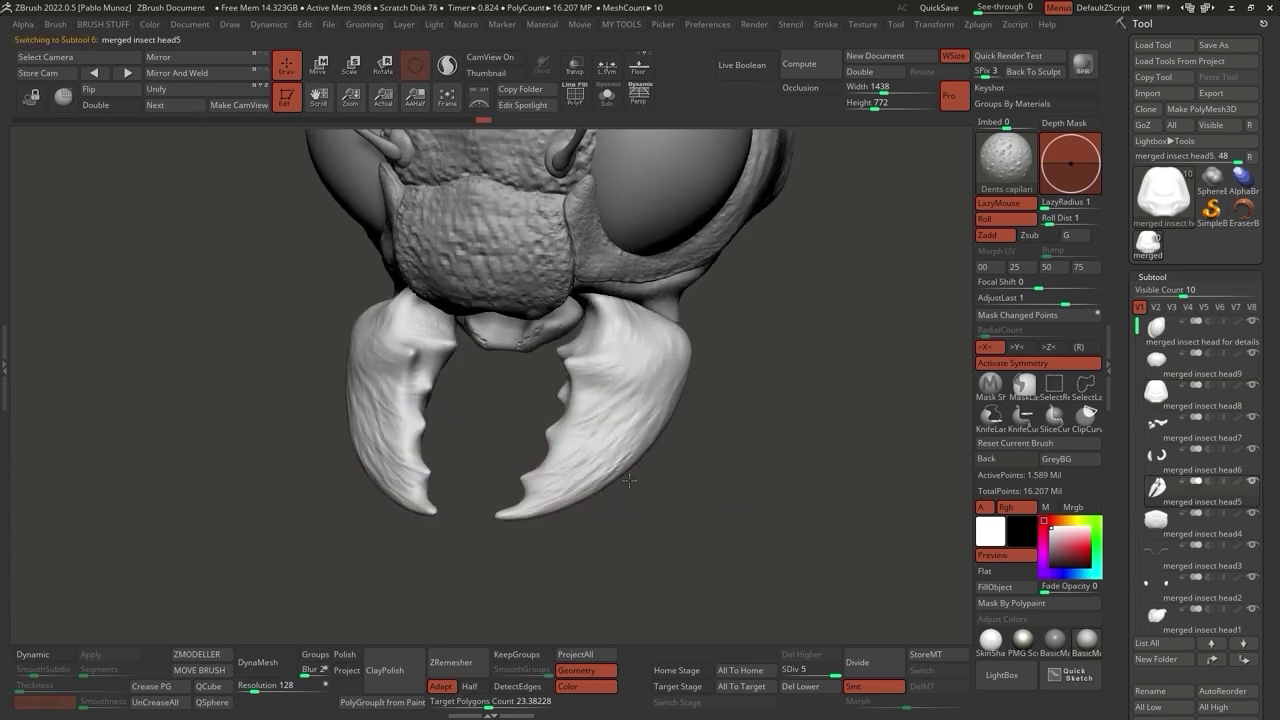
{"action": "mouse_move", "coordinate": [611, 432]}
{"action": "left_mouse_down"}
{"action": "mouse_move", "coordinate": [579, 472]}
{"action": "mouse_move", "coordinate": [633, 437]}
{"action": "mouse_move", "coordinate": [523, 506]}
{"action": "mouse_move", "coordinate": [687, 347]}
{"action": "mouse_move", "coordinate": [565, 496]}
{"action": "mouse_move", "coordinate": [590, 462]}
{"action": "left_mouse_up"}
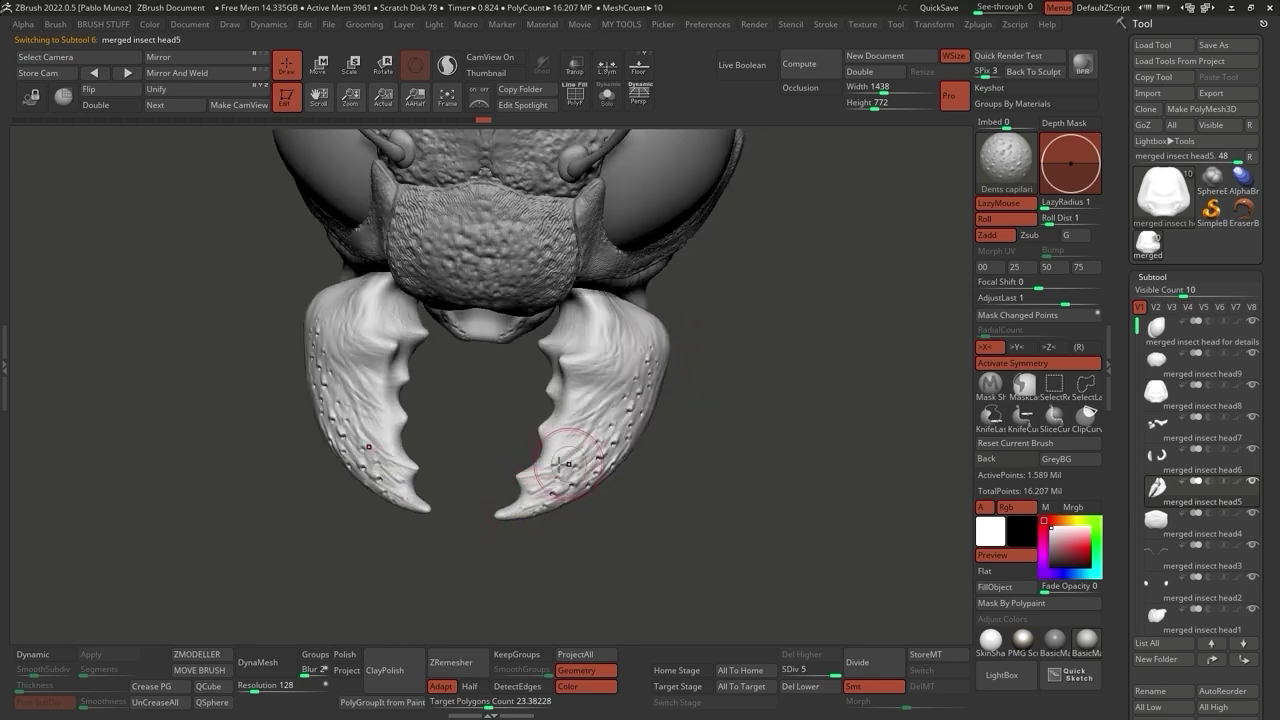
{"action": "left_click_drag", "start_coordinate": [680, 450], "coordinate": [640, 445]}
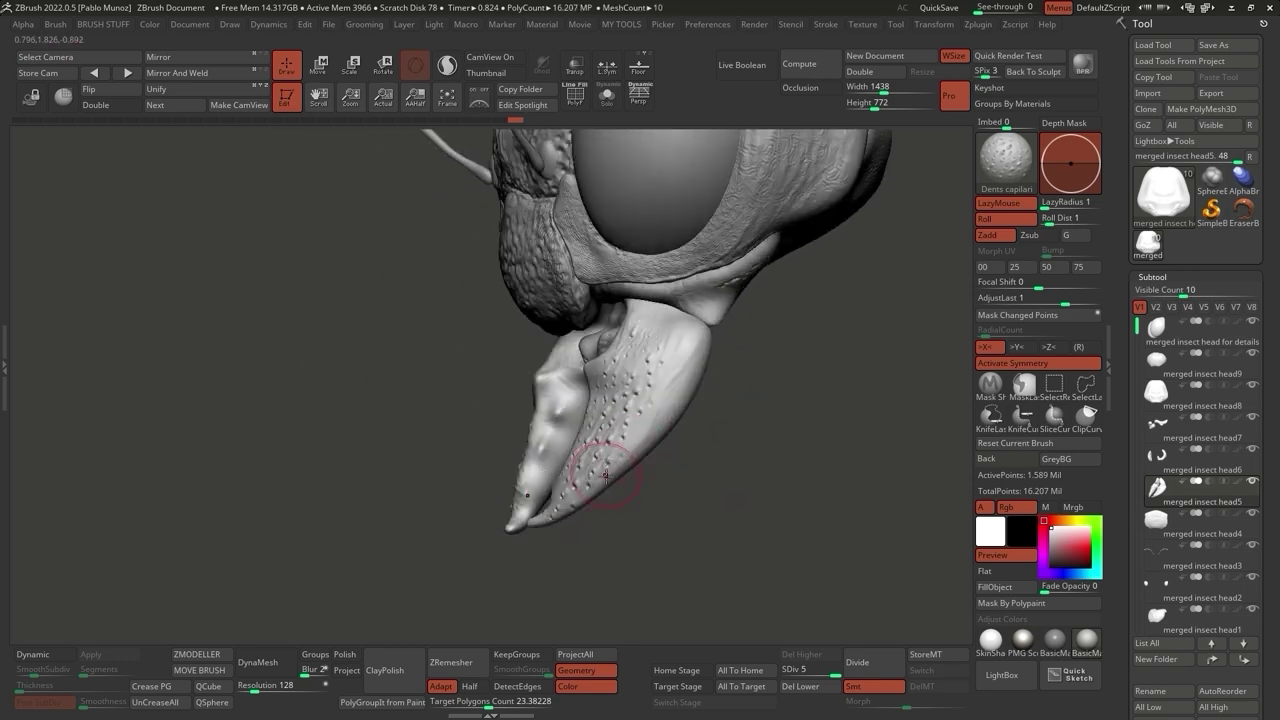
{"action": "mouse_move", "coordinate": [662, 402]}
{"action": "left_mouse_down"}
{"action": "mouse_move", "coordinate": [754, 408]}
{"action": "mouse_move", "coordinate": [682, 346]}
{"action": "left_mouse_up"}
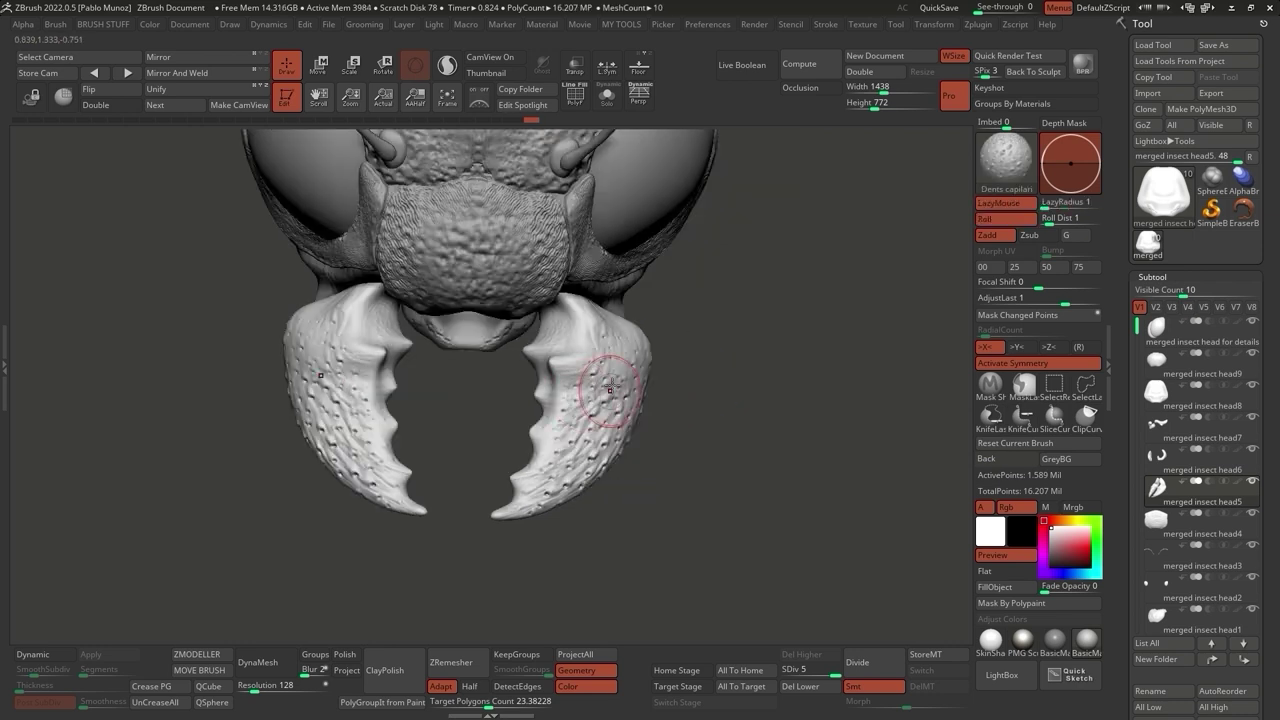
Select the merged insect head4 face plate, turn on X symmetry and scatter Dents capilari dents over its surface.
{"action": "mouse_move", "coordinate": [565, 440]}
{"action": "left_mouse_down"}
{"action": "mouse_move", "coordinate": [712, 448]}
{"action": "mouse_move", "coordinate": [728, 414]}
{"action": "mouse_move", "coordinate": [557, 434]}
{"action": "left_mouse_up"}
{"action": "left_click", "coordinate": [509, 416], "text": "alt"}
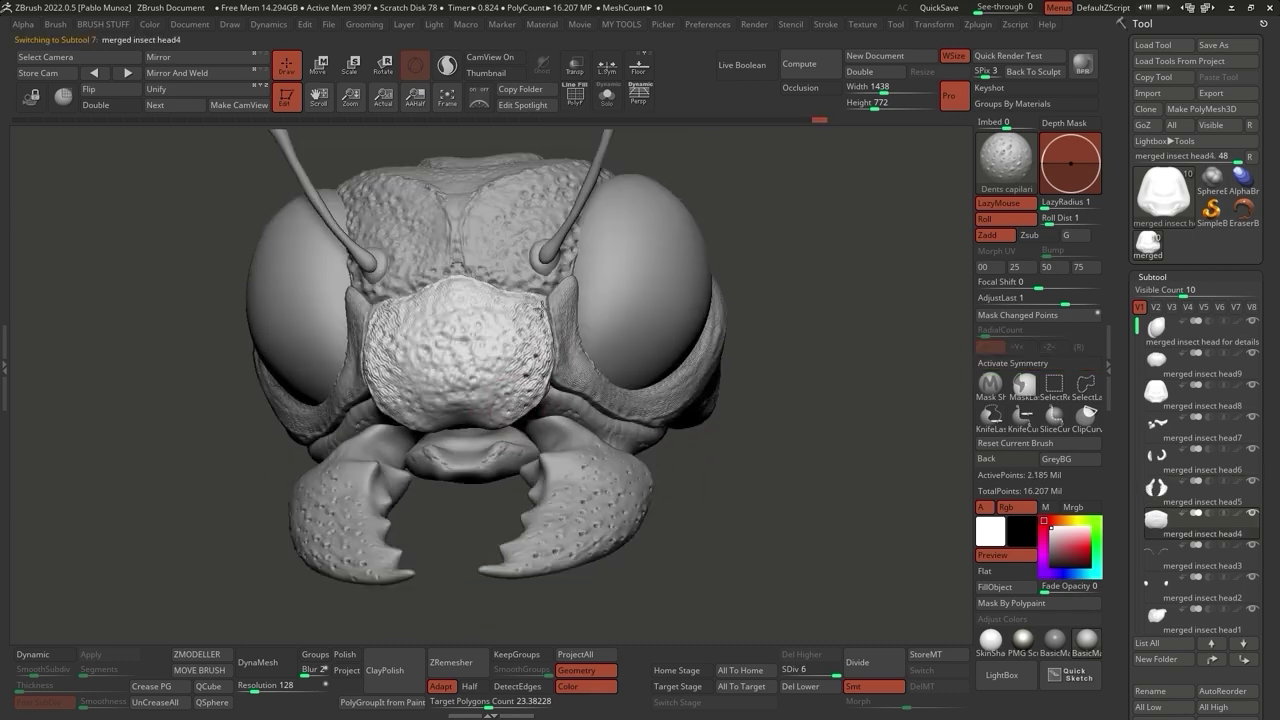
{"action": "key", "text": "x"}
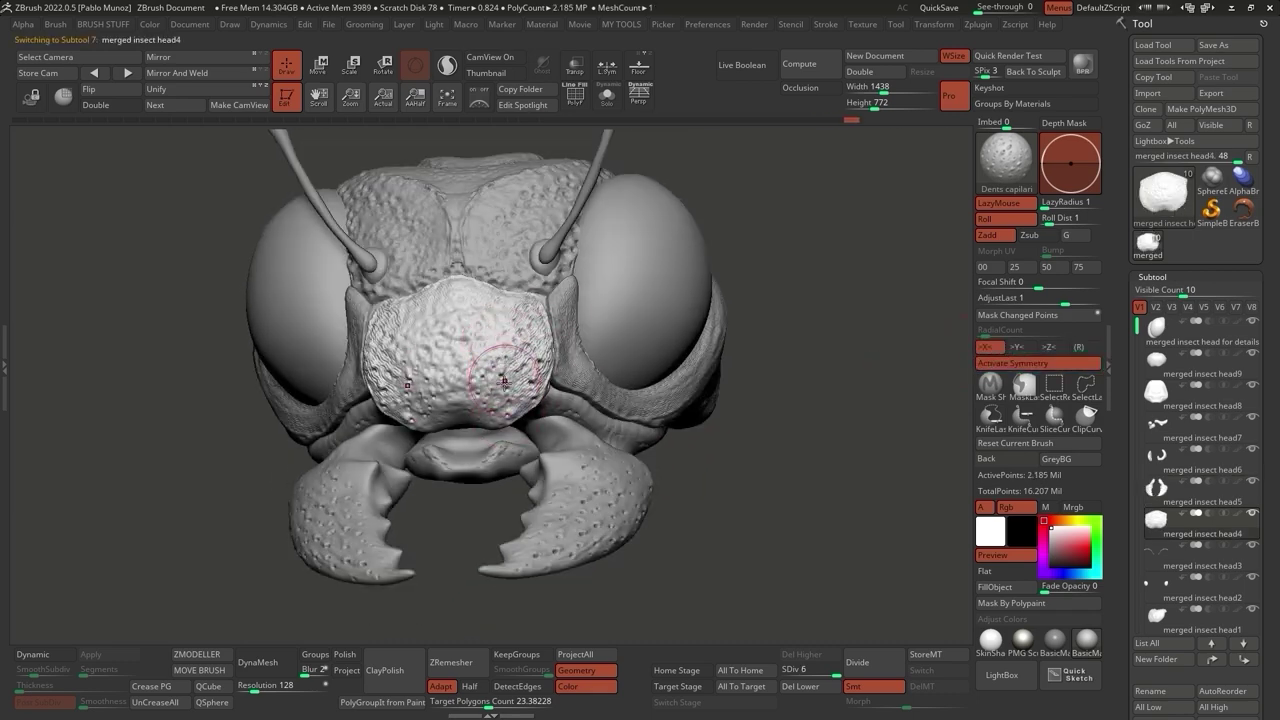
{"action": "key", "text": "shift"}
{"action": "mouse_move", "coordinate": [499, 329]}
{"action": "left_mouse_down"}
{"action": "mouse_move", "coordinate": [645, 350]}
{"action": "mouse_move", "coordinate": [667, 441]}
{"action": "left_mouse_up"}
Select the merged insect head6 plates around the eyes and load the Thick bumpy pores brush from the insect brush library.
{"action": "left_click", "coordinate": [650, 350], "text": "alt"}
{"action": "left_click_drag", "start_coordinate": [761, 439], "coordinate": [697, 511]}
{"action": "left_click", "coordinate": [1002, 675]}
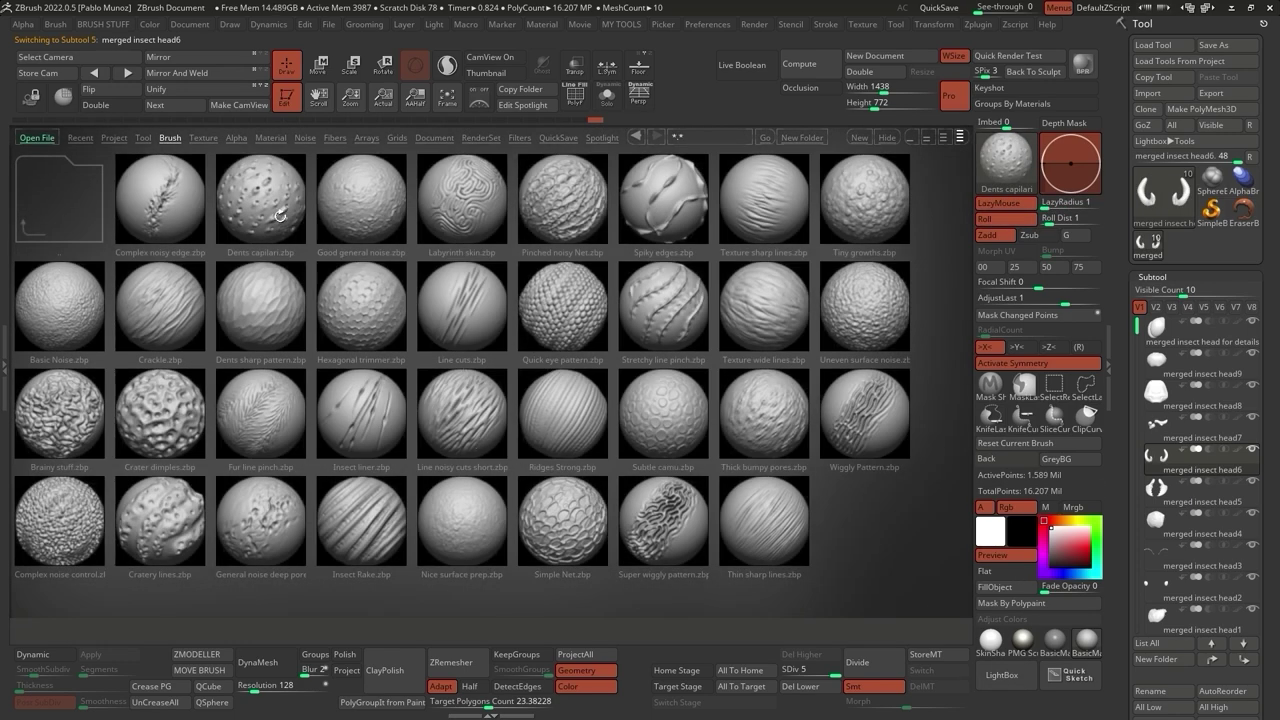
{"action": "double_click", "coordinate": [779, 420]}
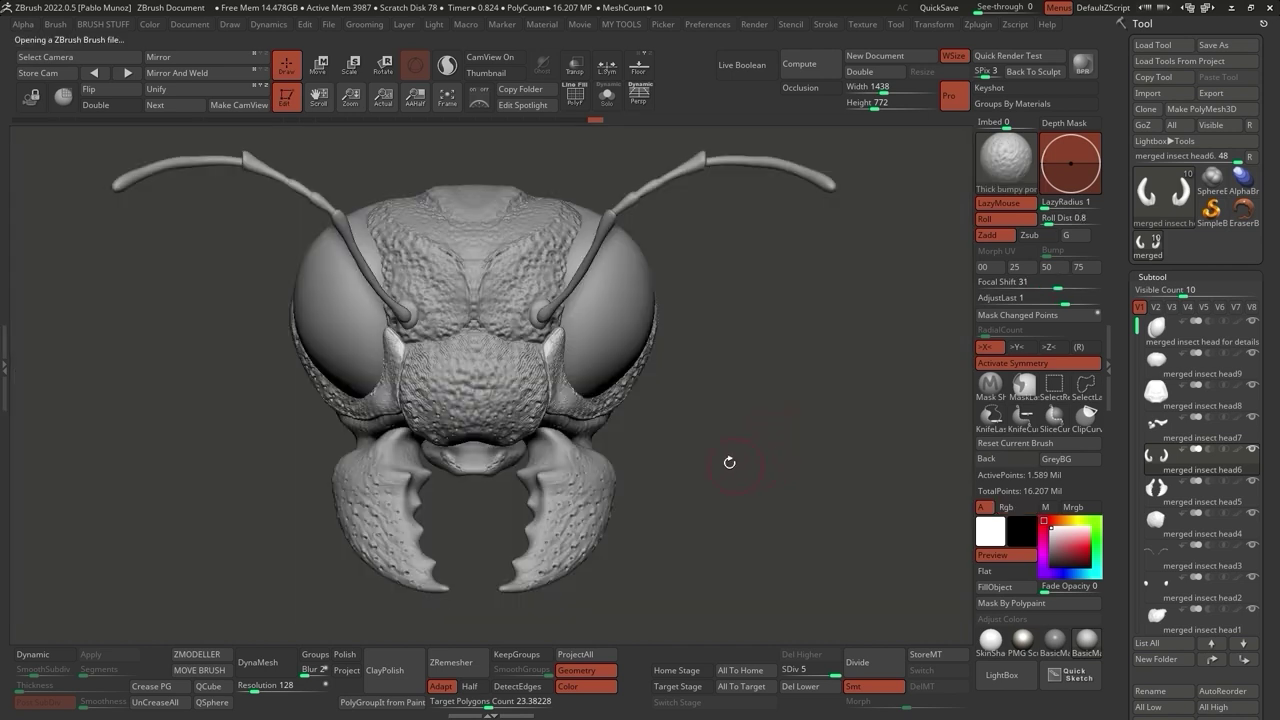
Select the merged insect head9 plate on top of the head and stroke thick bumpy pores over its centre.
{"action": "left_click_drag", "start_coordinate": [741, 466], "coordinate": [740, 560]}
{"action": "left_click", "coordinate": [498, 275], "text": "alt"}
{"action": "mouse_move", "coordinate": [498, 275]}
{"action": "right_mouse_down", "text": "ctrl"}
{"action": "mouse_move", "coordinate": [517, 329]}
{"action": "mouse_move", "coordinate": [498, 272]}
{"action": "right_mouse_up", "text": "ctrl"}
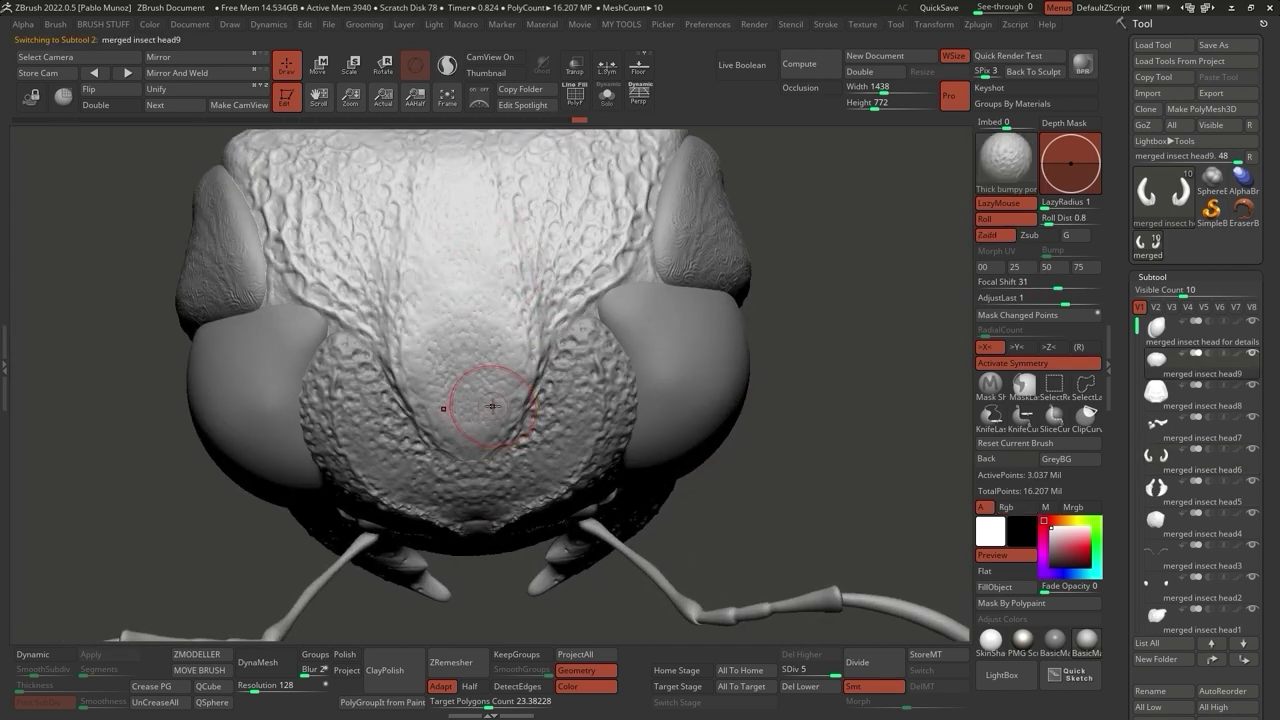
{"action": "right_click_drag", "start_coordinate": [486, 214], "coordinate": [591, 355]}
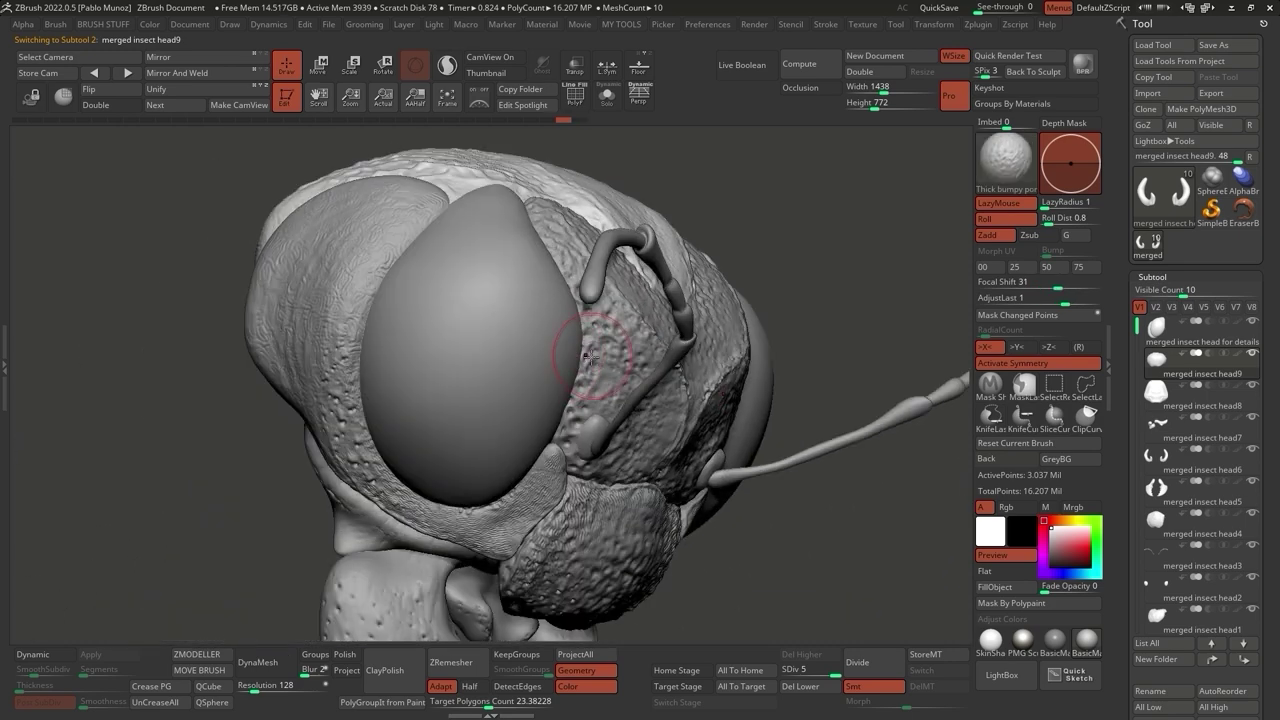
Select the eyes and add one subdivision level to them.
{"action": "left_click", "coordinate": [518, 355], "text": "alt"}
{"action": "key", "text": "ctrl+d"}
Try scattering Dents capilari dents over the front surfaces of the eyes.
{"action": "right_click_drag", "start_coordinate": [455, 350], "coordinate": [509, 378], "text": "ctrl"}
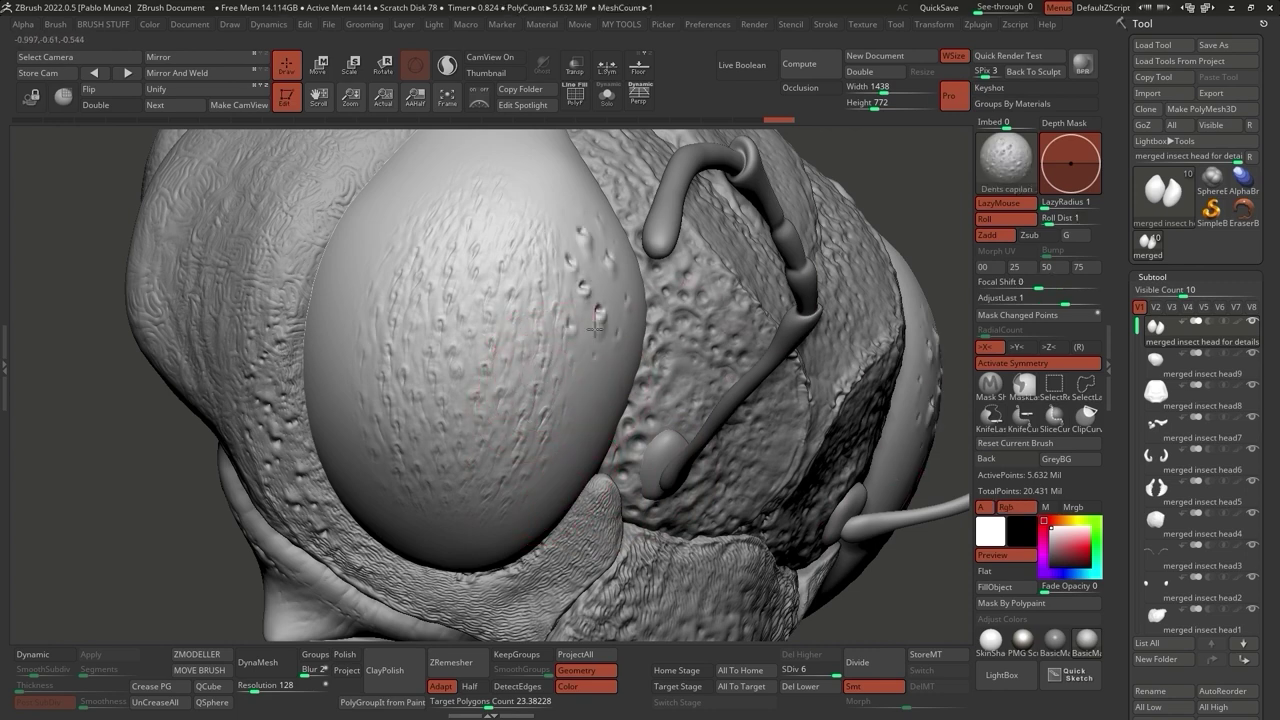
{"action": "mouse_move", "coordinate": [560, 300]}
{"action": "left_mouse_down"}
{"action": "mouse_move", "coordinate": [486, 214]}
{"action": "mouse_move", "coordinate": [457, 286]}
{"action": "mouse_move", "coordinate": [457, 222]}
{"action": "left_mouse_up"}
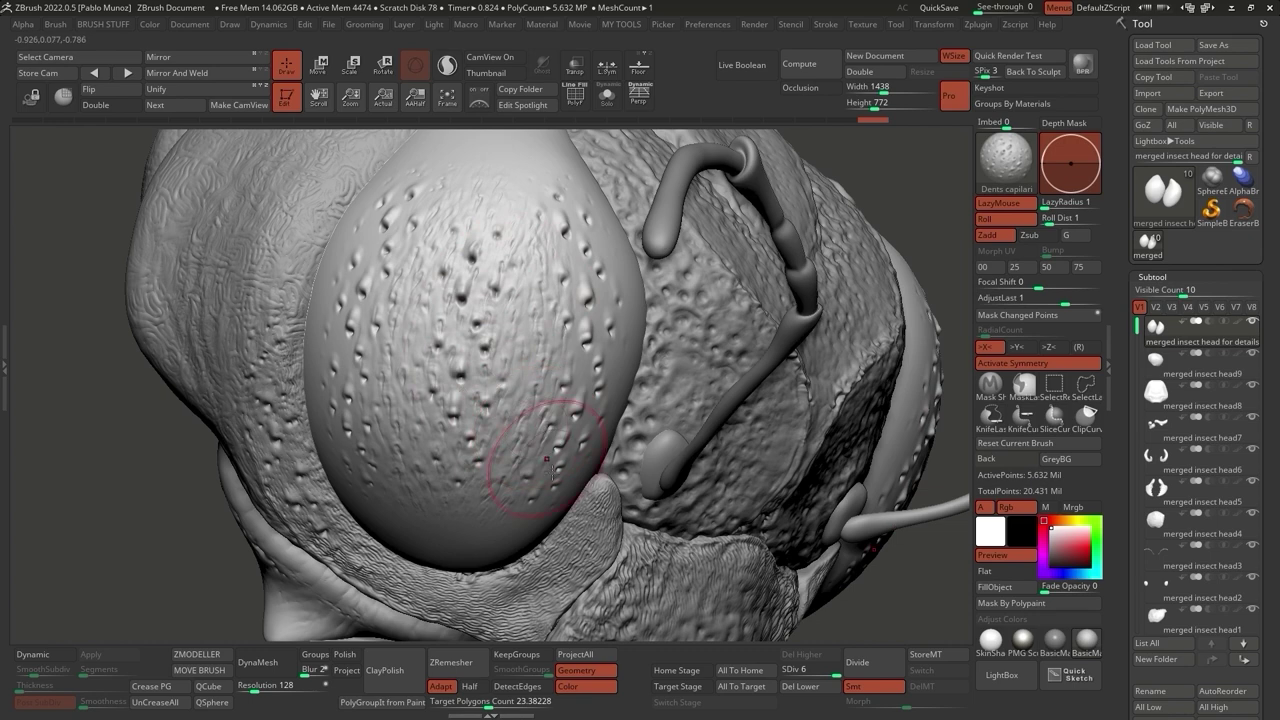
{"action": "key", "text": "ctrl+z"}
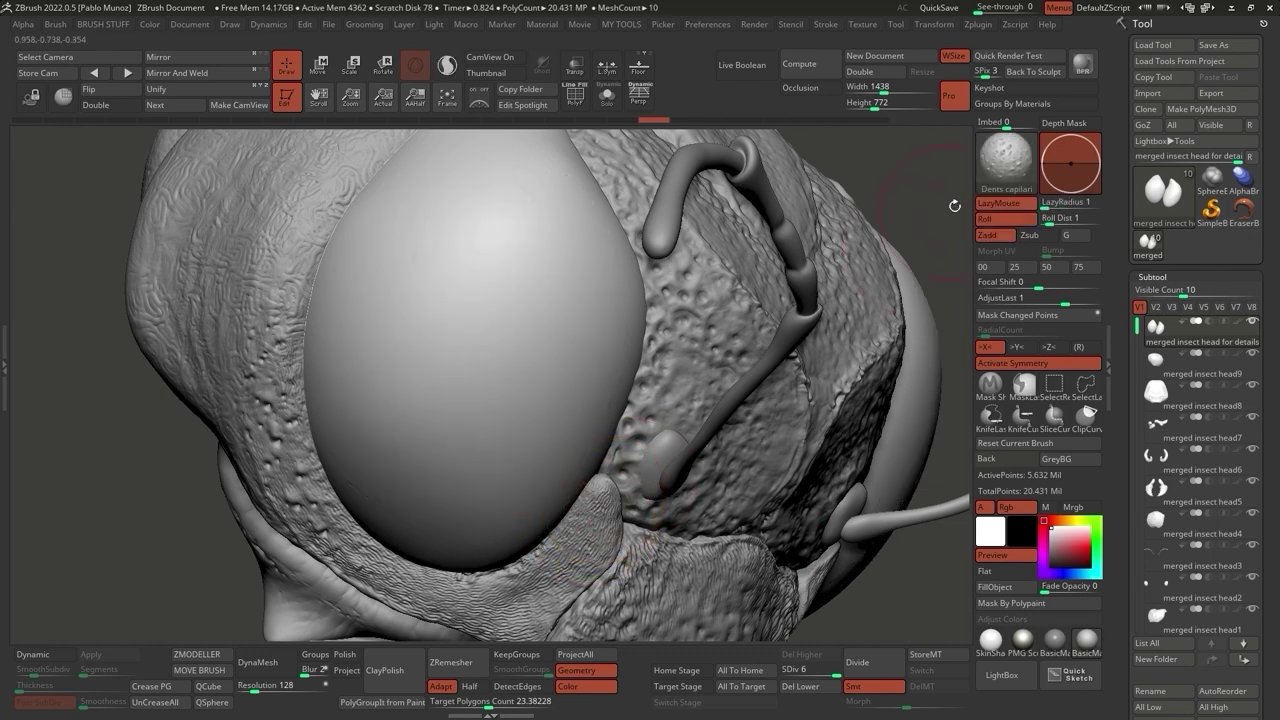
Switch to the Thick bumpy pores brush and stroke it over the merged insect head5 mandibles, between the existing dents.
{"action": "key", "text": "b"}
{"action": "left_click", "coordinate": [560, 171]}
{"action": "mouse_move", "coordinate": [560, 171]}
{"action": "right_mouse_down"}
{"action": "mouse_move", "coordinate": [556, 438]}
{"action": "mouse_move", "coordinate": [513, 377]}
{"action": "mouse_move", "coordinate": [507, 521]}
{"action": "right_mouse_up"}
{"action": "left_click", "coordinate": [540, 409], "text": "alt"}
{"action": "key", "text": "space"}
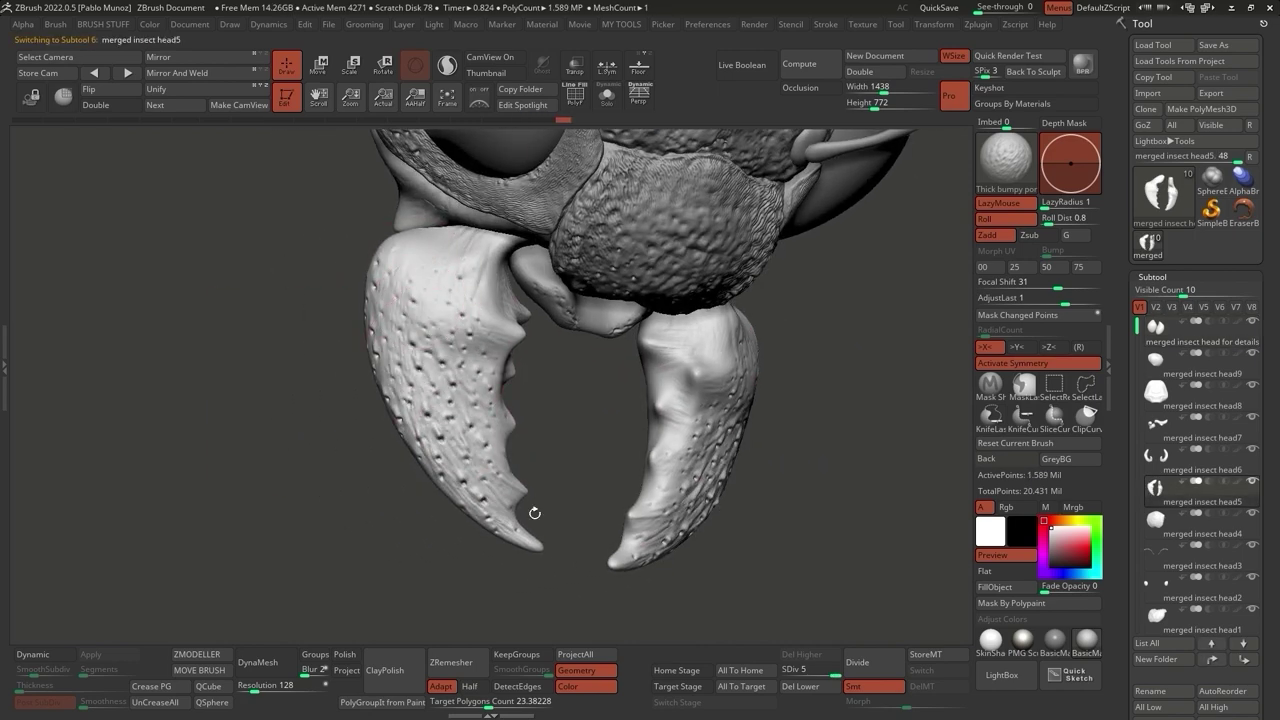
{"action": "right_click_drag", "start_coordinate": [401, 285], "coordinate": [478, 374]}
{"action": "mouse_move", "coordinate": [735, 322]}
{"action": "left_mouse_down"}
{"action": "mouse_move", "coordinate": [721, 428]}
{"action": "mouse_move", "coordinate": [614, 508]}
{"action": "mouse_move", "coordinate": [642, 562]}
{"action": "left_mouse_up"}
{"action": "mouse_move", "coordinate": [700, 500]}
{"action": "right_mouse_down"}
{"action": "mouse_move", "coordinate": [868, 424]}
{"action": "mouse_move", "coordinate": [760, 410]}
{"action": "mouse_move", "coordinate": [703, 337]}
{"action": "right_mouse_up"}
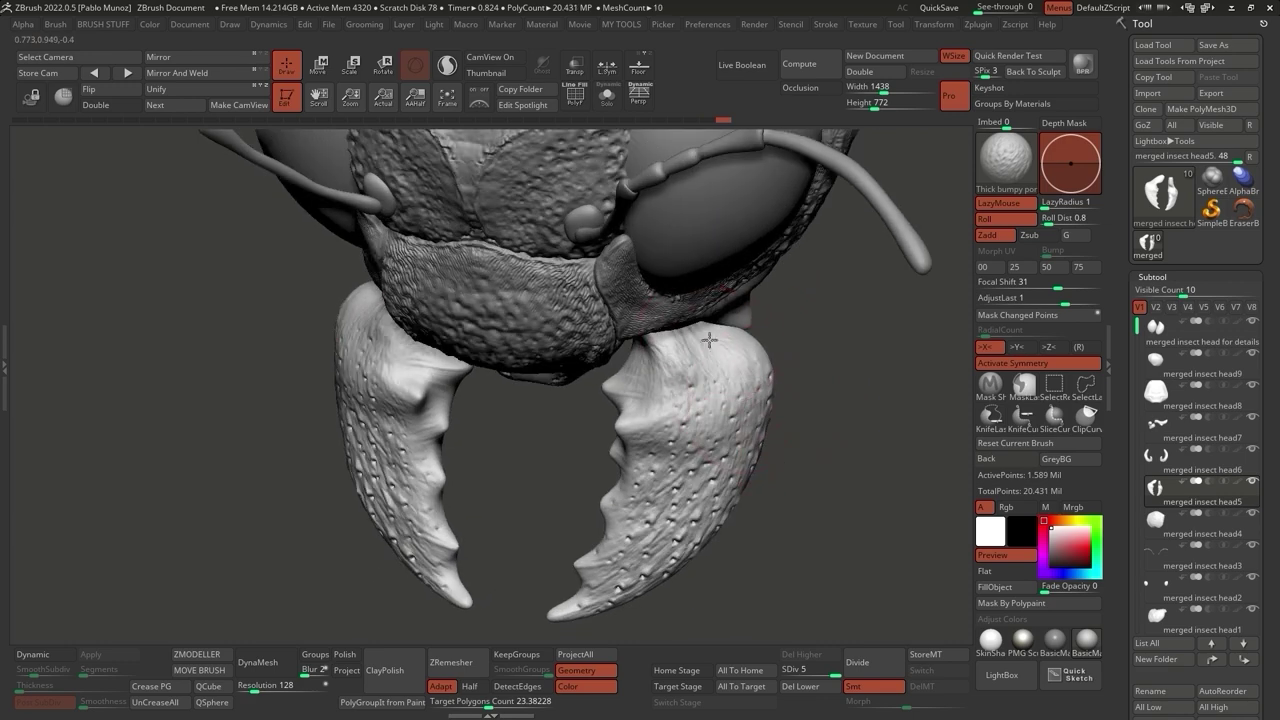
Load the Subtle camu brush from the insect brush library.
{"action": "right_click_drag", "start_coordinate": [757, 425], "coordinate": [639, 403]}
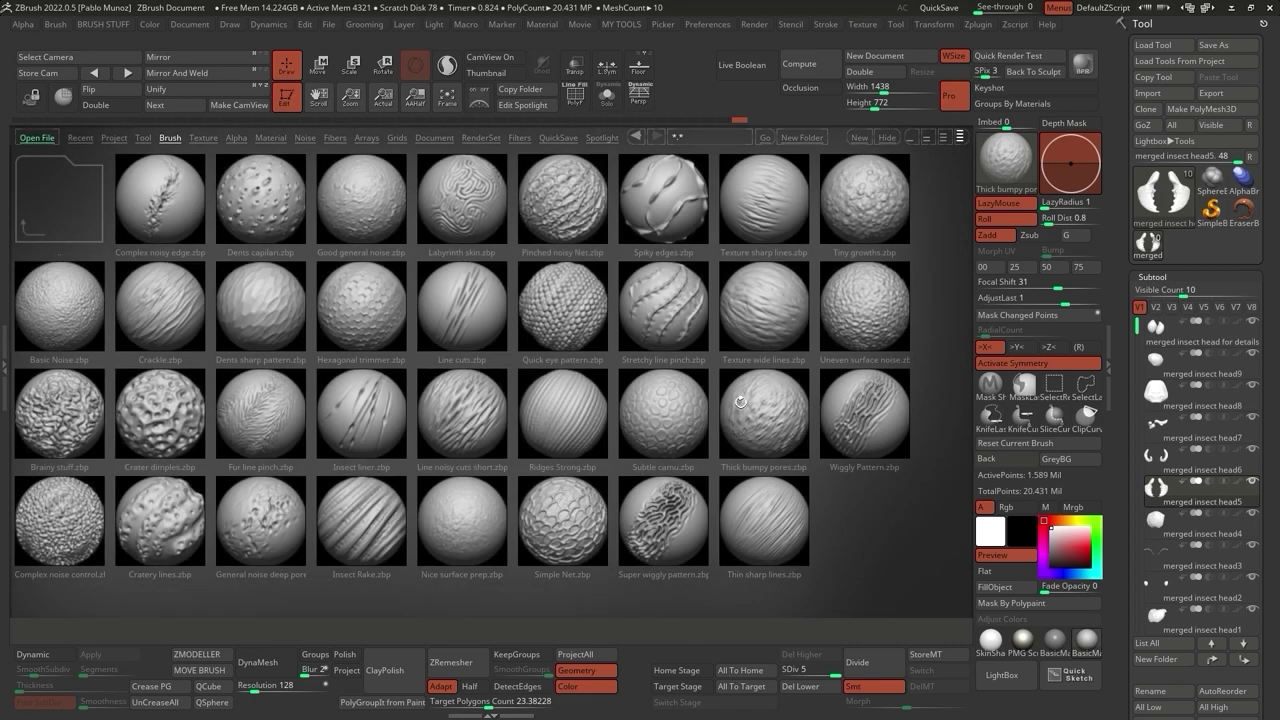
{"action": "left_click", "coordinate": [676, 417]}
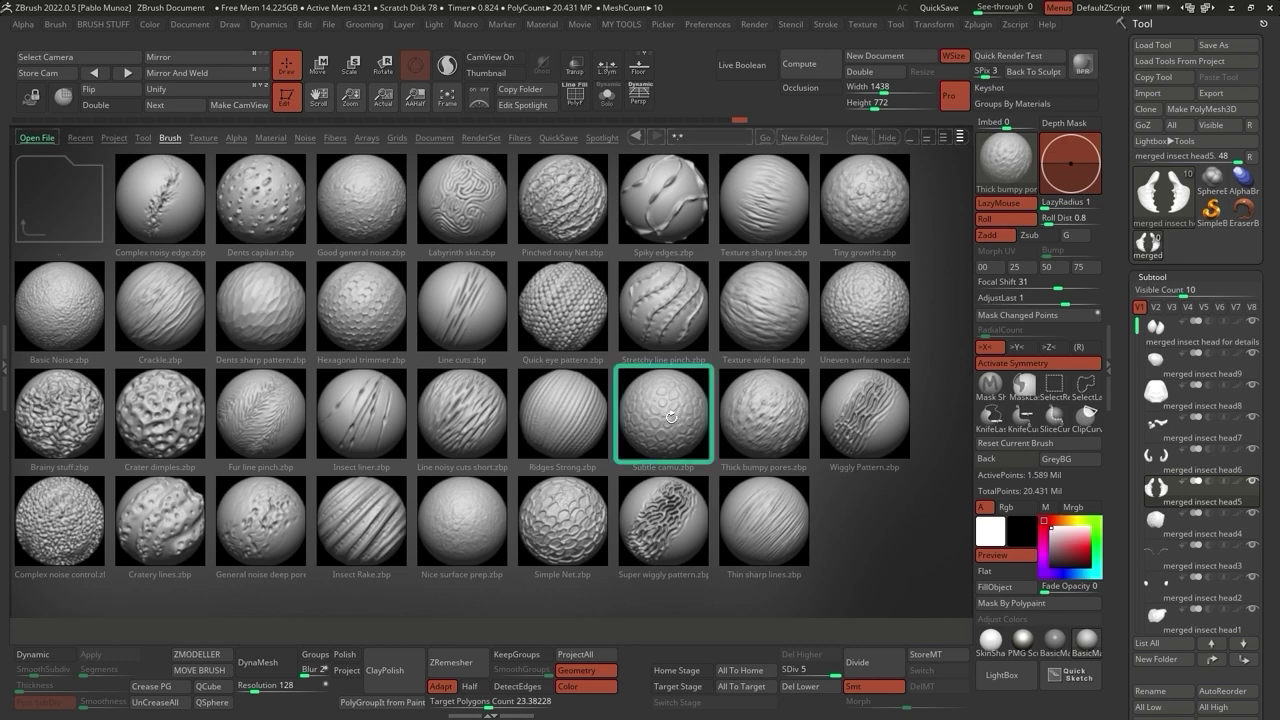
{"action": "double_click", "coordinate": [668, 417]}
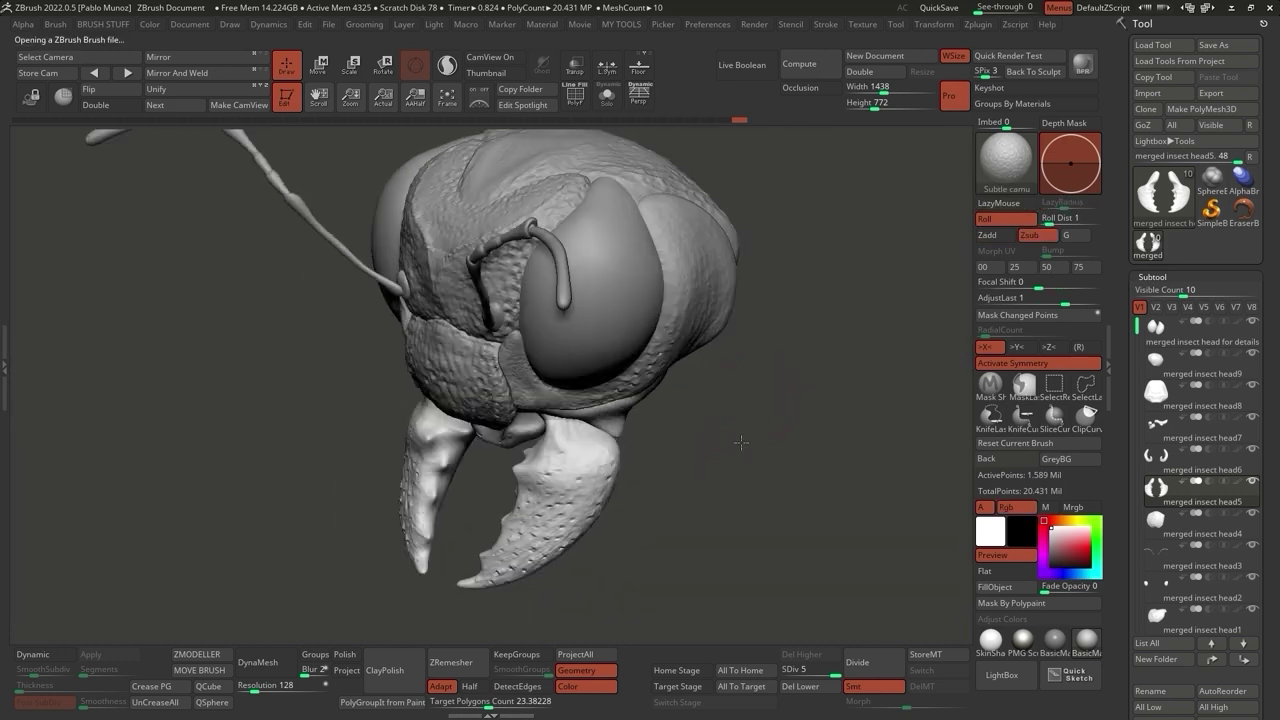
Try the Subtle camu cell pattern across both eyes, isolating them and softening the pattern's peaks.
{"action": "left_click_drag", "start_coordinate": [731, 472], "coordinate": [657, 428]}
{"action": "left_click", "coordinate": [551, 366], "text": "alt"}
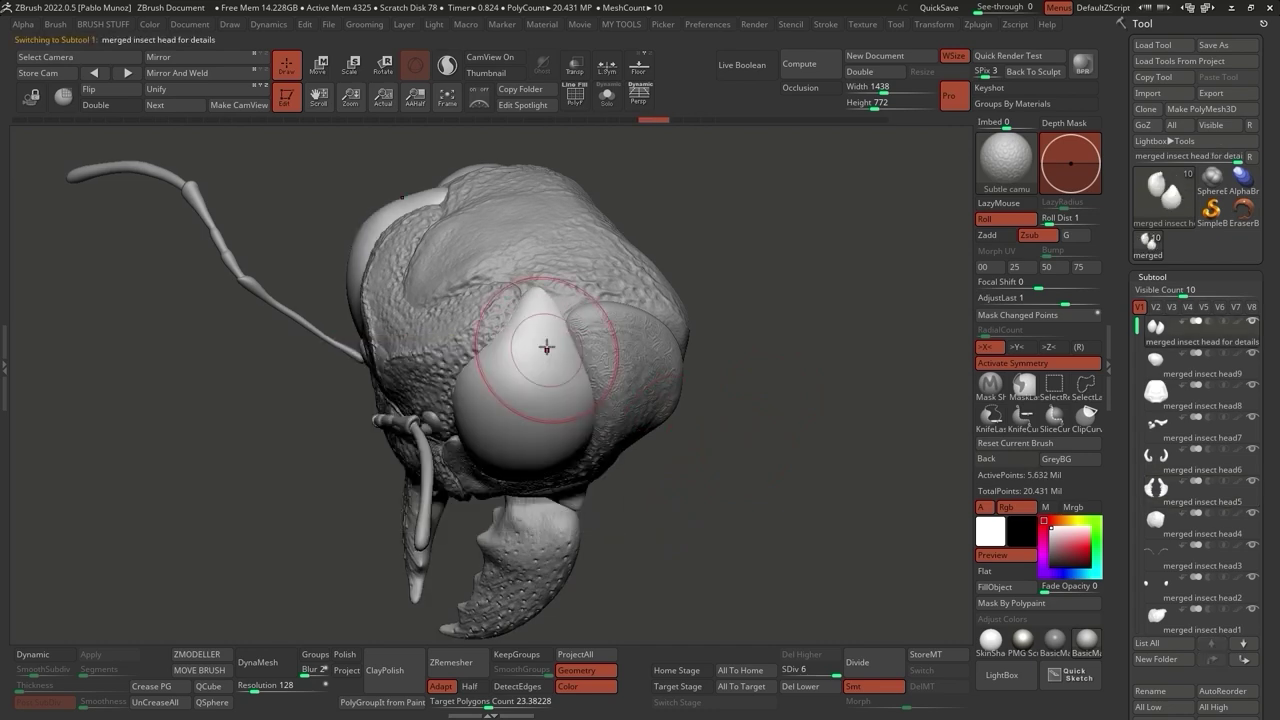
{"action": "mouse_move", "coordinate": [543, 288]}
{"action": "left_mouse_down"}
{"action": "mouse_move", "coordinate": [524, 406]}
{"action": "mouse_move", "coordinate": [537, 448]}
{"action": "mouse_move", "coordinate": [556, 347]}
{"action": "mouse_move", "coordinate": [548, 311]}
{"action": "mouse_move", "coordinate": [496, 366]}
{"action": "left_mouse_up"}
{"action": "mouse_move", "coordinate": [494, 463]}
{"action": "left_mouse_down", "text": "alt"}
{"action": "mouse_move", "coordinate": [509, 438]}
{"action": "mouse_move", "coordinate": [610, 380]}
{"action": "mouse_move", "coordinate": [465, 490]}
{"action": "mouse_move", "coordinate": [615, 390]}
{"action": "mouse_move", "coordinate": [467, 272]}
{"action": "mouse_move", "coordinate": [530, 212]}
{"action": "mouse_move", "coordinate": [420, 455]}
{"action": "mouse_move", "coordinate": [514, 266]}
{"action": "mouse_move", "coordinate": [484, 484]}
{"action": "mouse_move", "coordinate": [546, 246]}
{"action": "mouse_move", "coordinate": [590, 460]}
{"action": "mouse_move", "coordinate": [580, 280]}
{"action": "mouse_move", "coordinate": [600, 380]}
{"action": "left_mouse_up", "text": "alt"}
{"action": "key", "text": "space"}
{"action": "mouse_move", "coordinate": [650, 390]}
{"action": "left_mouse_down"}
{"action": "mouse_move", "coordinate": [725, 403]}
{"action": "mouse_move", "coordinate": [543, 366]}
{"action": "left_mouse_up"}
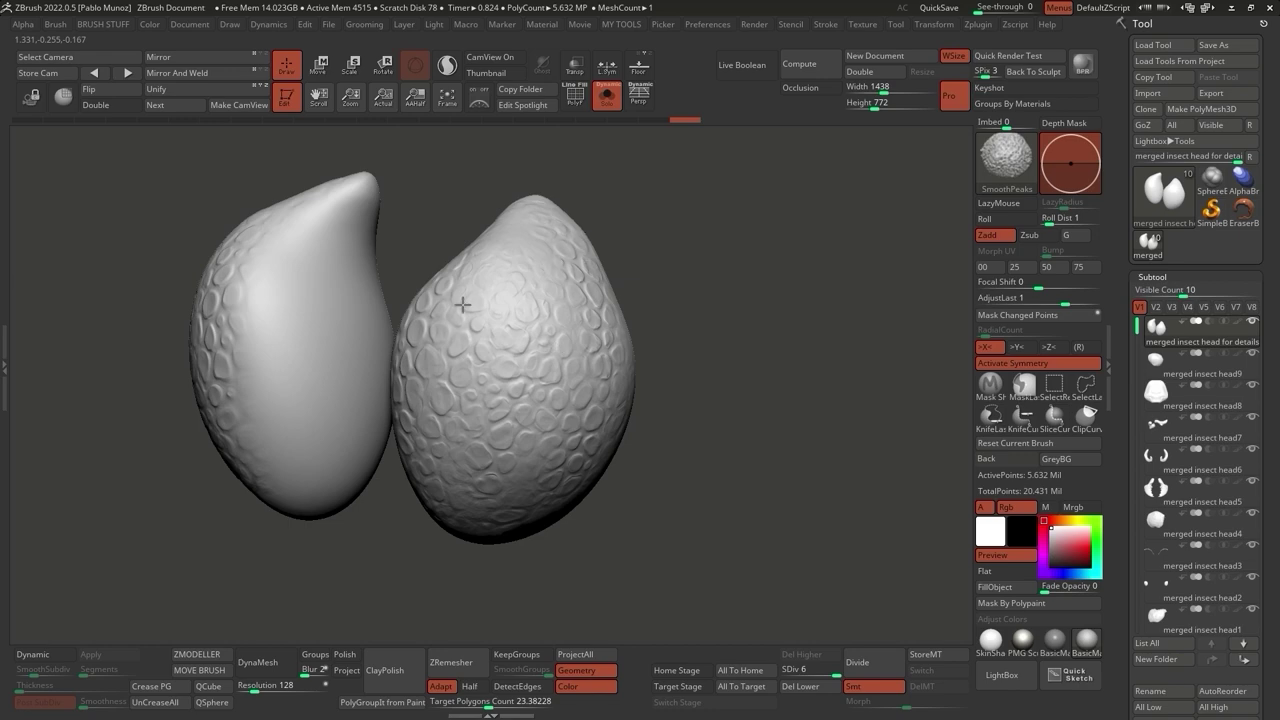
{"action": "left_click_drag", "start_coordinate": [691, 463], "coordinate": [629, 229], "text": "alt"}
{"action": "left_click", "coordinate": [607, 97]}
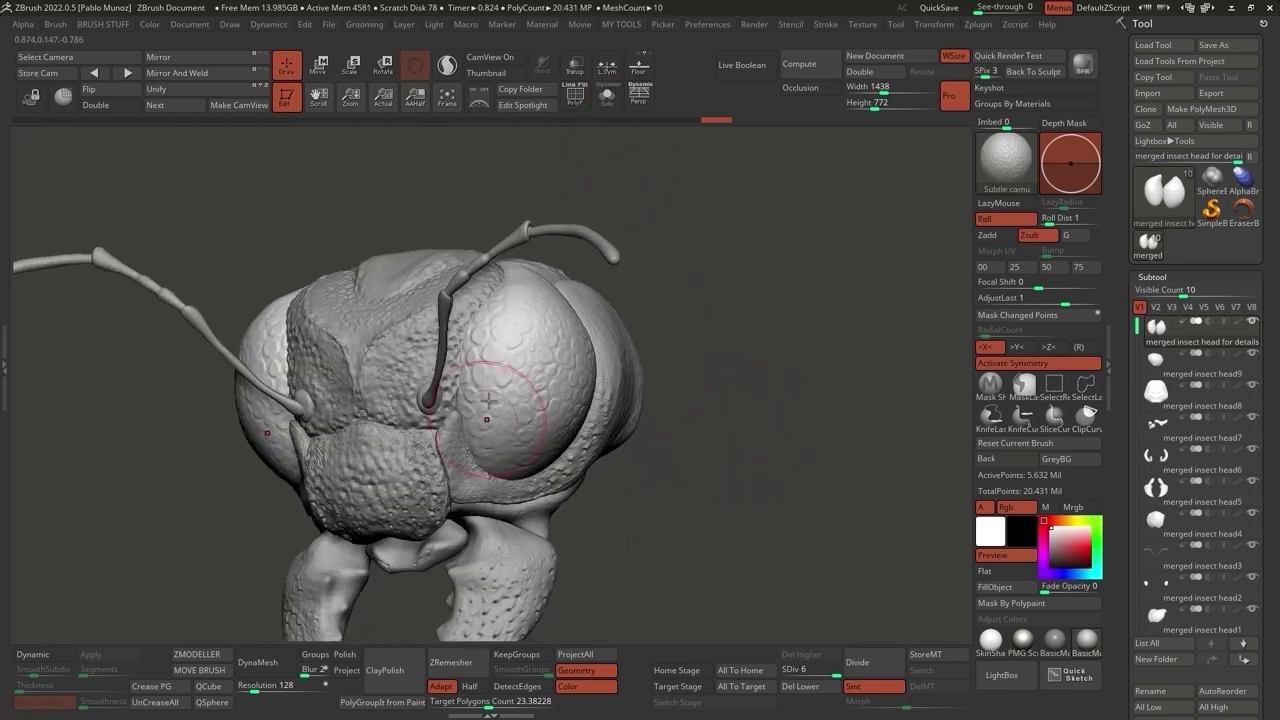
{"action": "left_click_drag", "start_coordinate": [748, 466], "coordinate": [578, 298]}
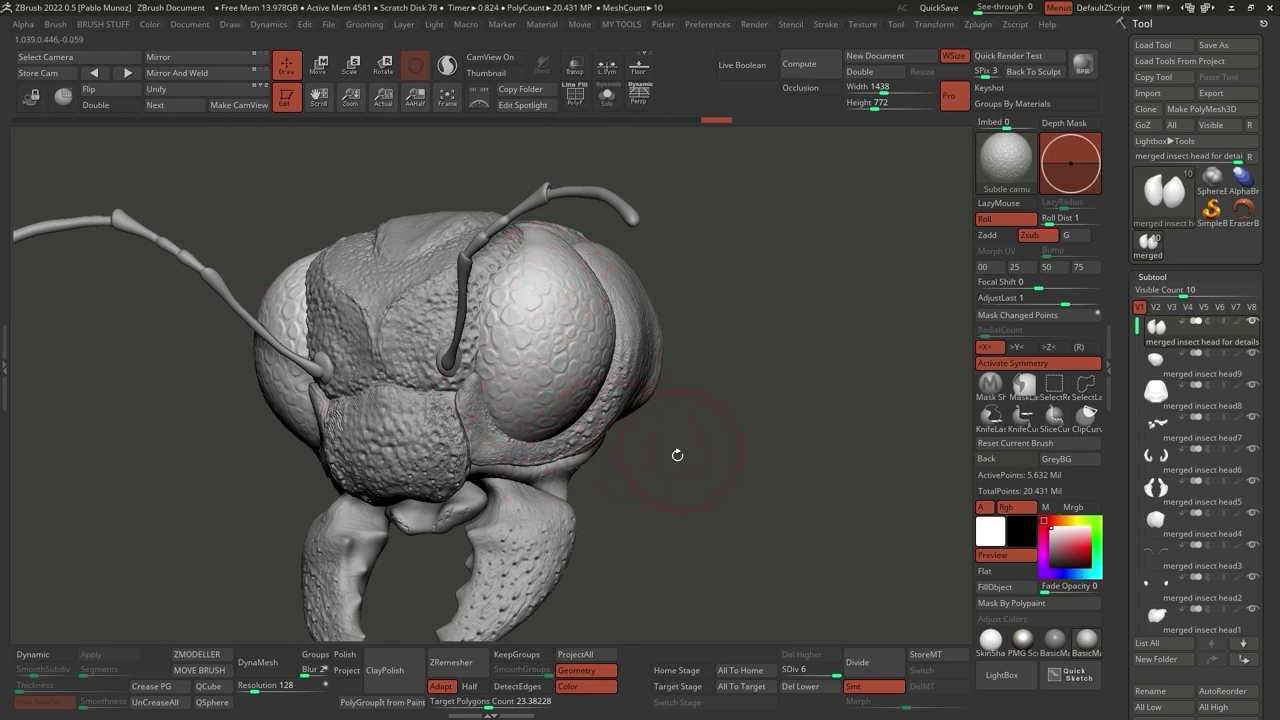
{"action": "key", "text": "shift+d"}
Select the merged insect head6 plates and cover the area behind the eyes with the Subtle camu cell pattern, softening its peaks.
{"action": "left_click_drag", "start_coordinate": [700, 450], "coordinate": [766, 543]}
{"action": "left_click", "coordinate": [671, 329], "text": "alt"}
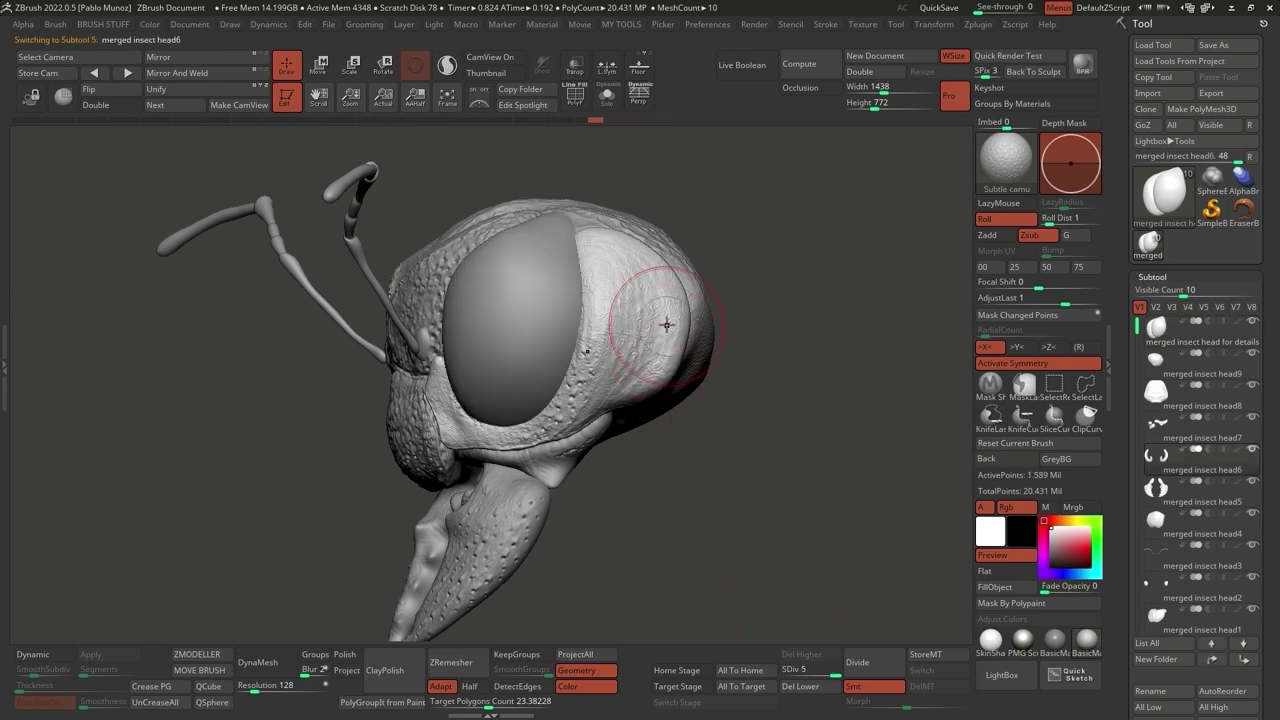
{"action": "left_click_drag", "start_coordinate": [671, 329], "coordinate": [643, 282]}
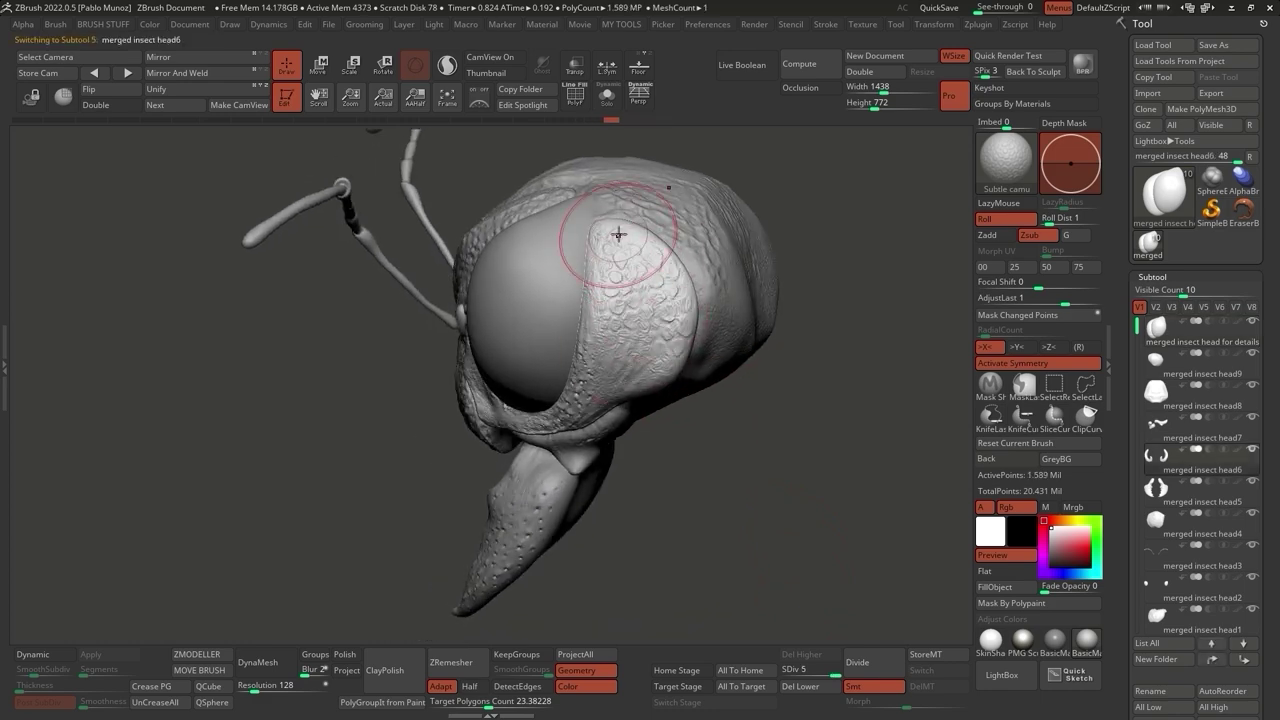
{"action": "key", "text": "shift"}
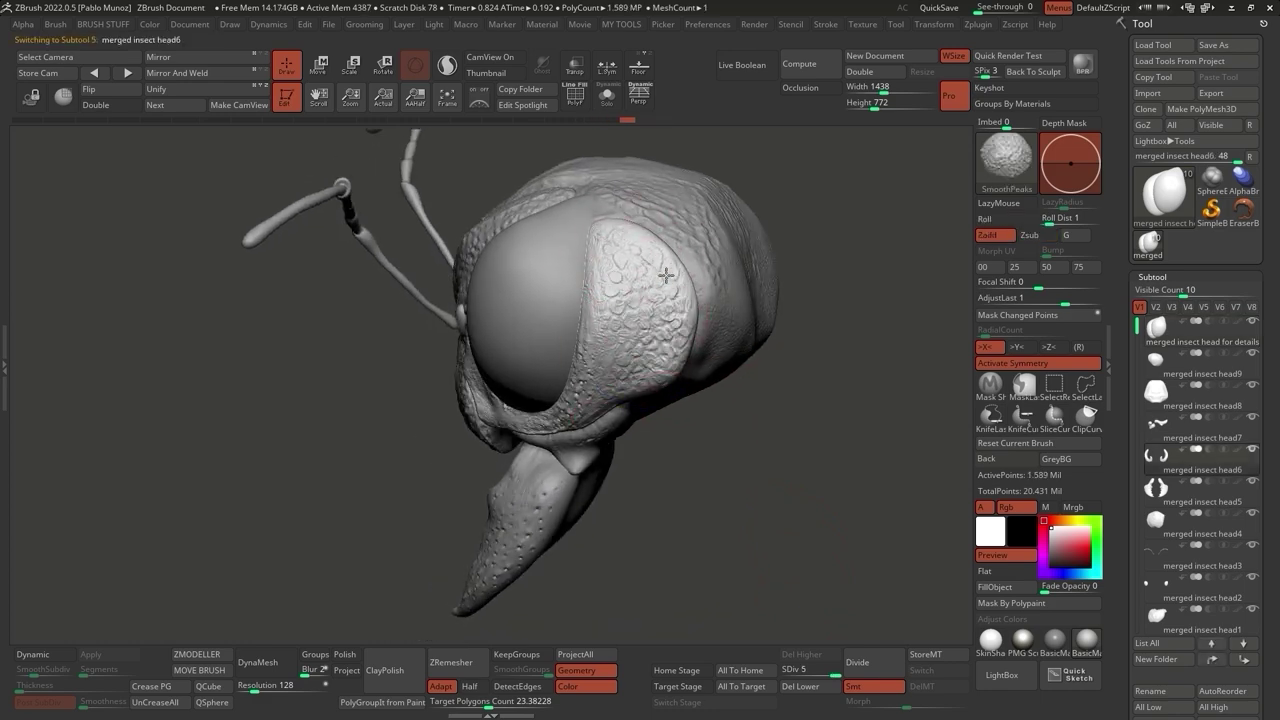
{"action": "left_click_drag", "start_coordinate": [683, 437], "coordinate": [617, 357]}
{"action": "mouse_move", "coordinate": [634, 415]}
{"action": "left_mouse_down"}
{"action": "mouse_move", "coordinate": [706, 456]}
{"action": "mouse_move", "coordinate": [622, 463]}
{"action": "left_mouse_up"}
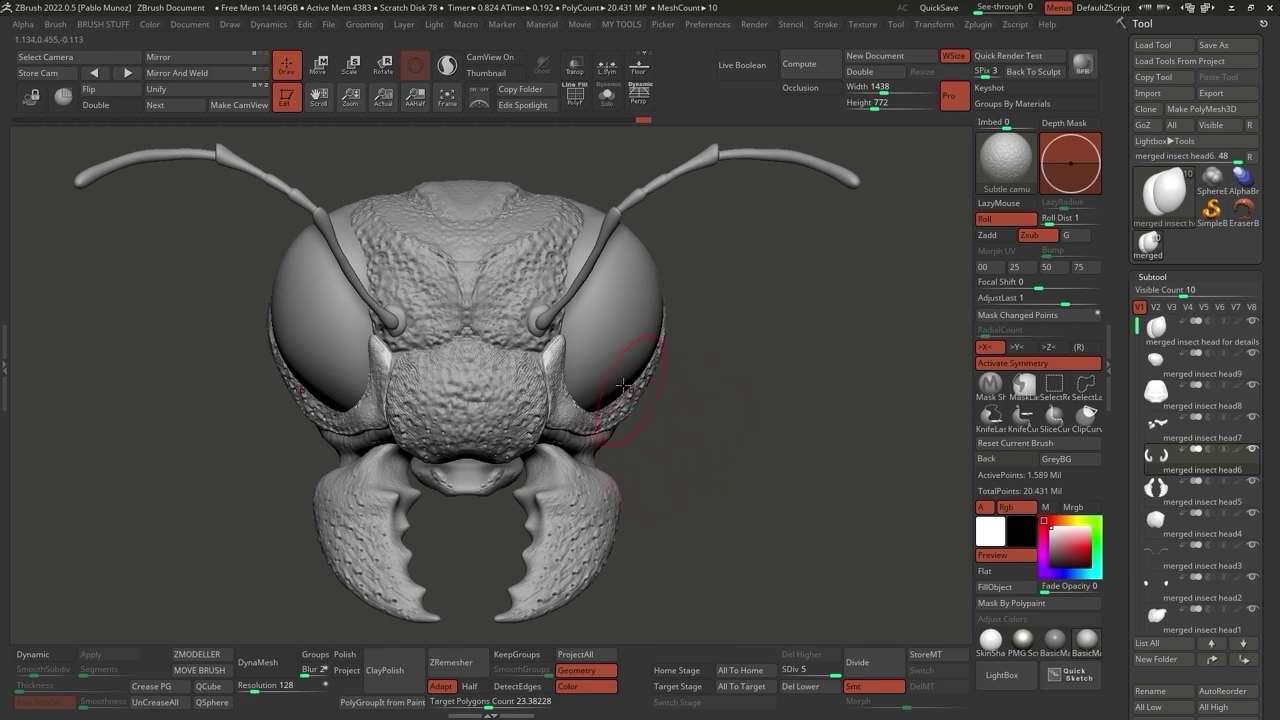
Load the Hexagonal trimmer brush from the insect brush library.
{"action": "mouse_move", "coordinate": [668, 380]}
{"action": "left_mouse_down"}
{"action": "mouse_move", "coordinate": [721, 397]}
{"action": "mouse_move", "coordinate": [590, 482]}
{"action": "mouse_move", "coordinate": [672, 449]}
{"action": "mouse_move", "coordinate": [601, 475]}
{"action": "mouse_move", "coordinate": [528, 443]}
{"action": "mouse_move", "coordinate": [710, 392]}
{"action": "mouse_move", "coordinate": [350, 240]}
{"action": "mouse_move", "coordinate": [420, 300]}
{"action": "mouse_move", "coordinate": [720, 400]}
{"action": "mouse_move", "coordinate": [688, 432]}
{"action": "left_mouse_up"}
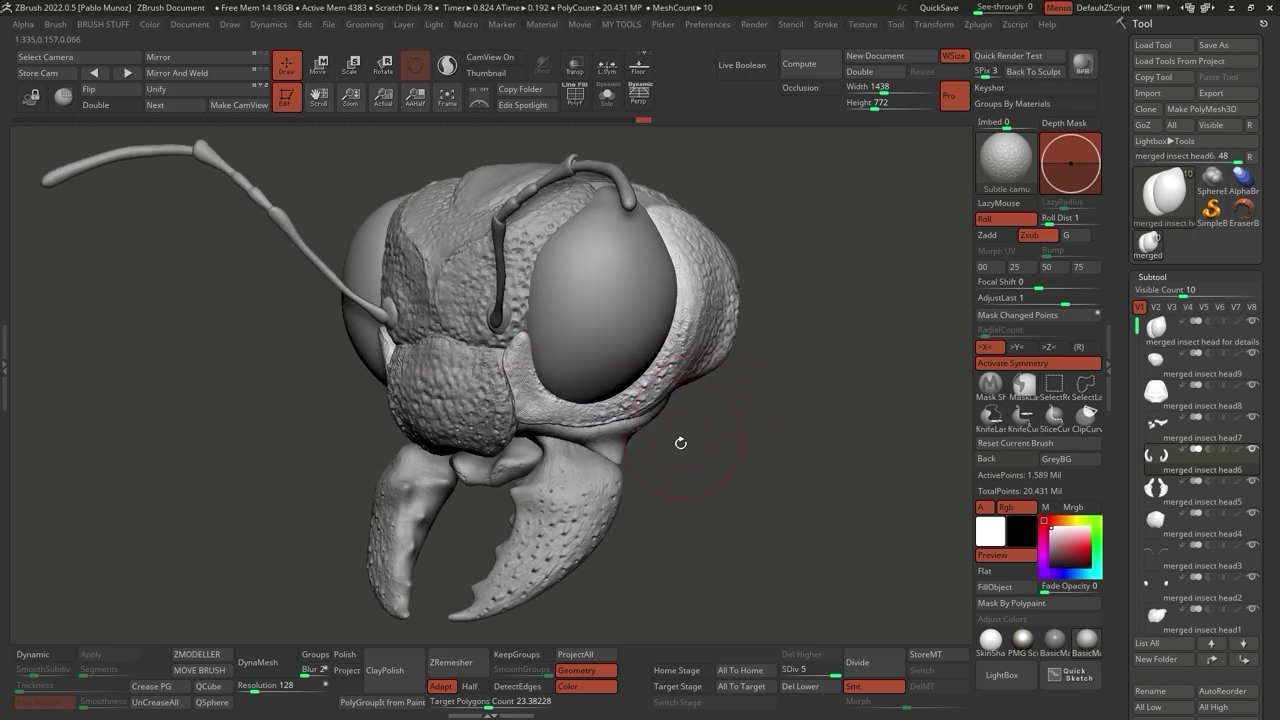
{"action": "left_click_drag", "start_coordinate": [530, 352], "coordinate": [488, 290]}
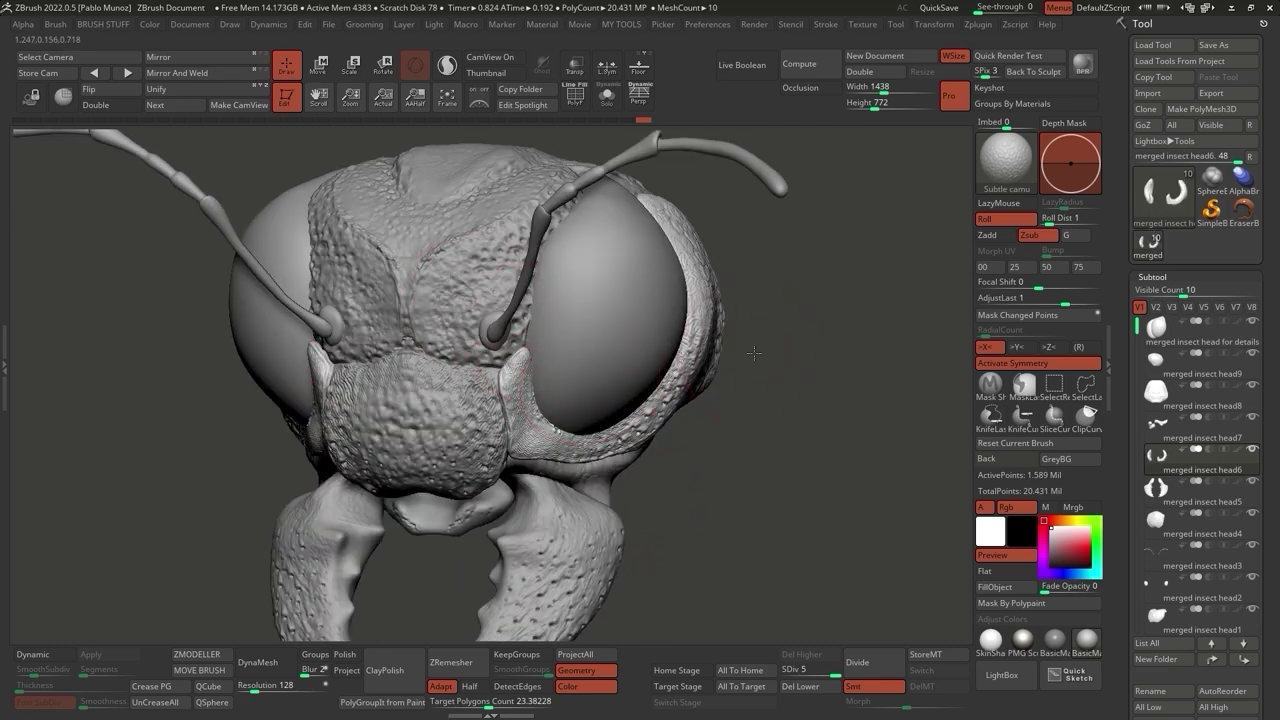
{"action": "left_click_drag", "start_coordinate": [754, 353], "coordinate": [690, 401]}
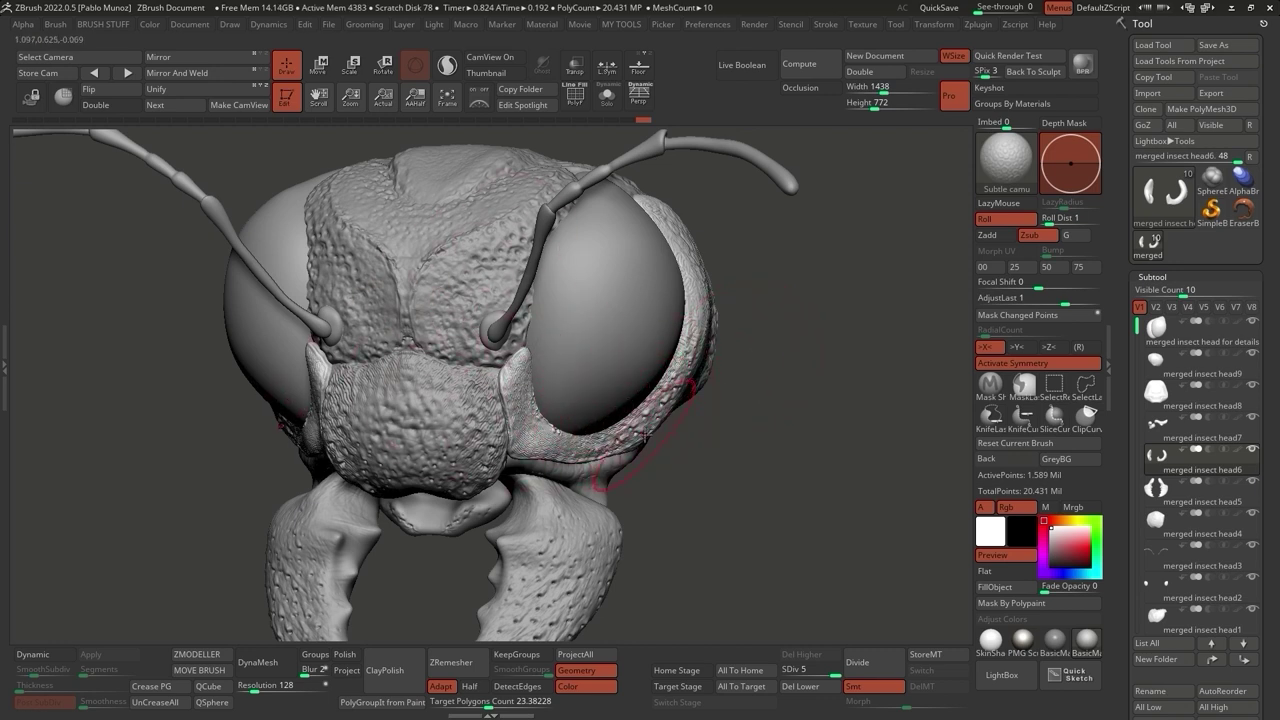
{"action": "left_click", "coordinate": [1003, 675]}
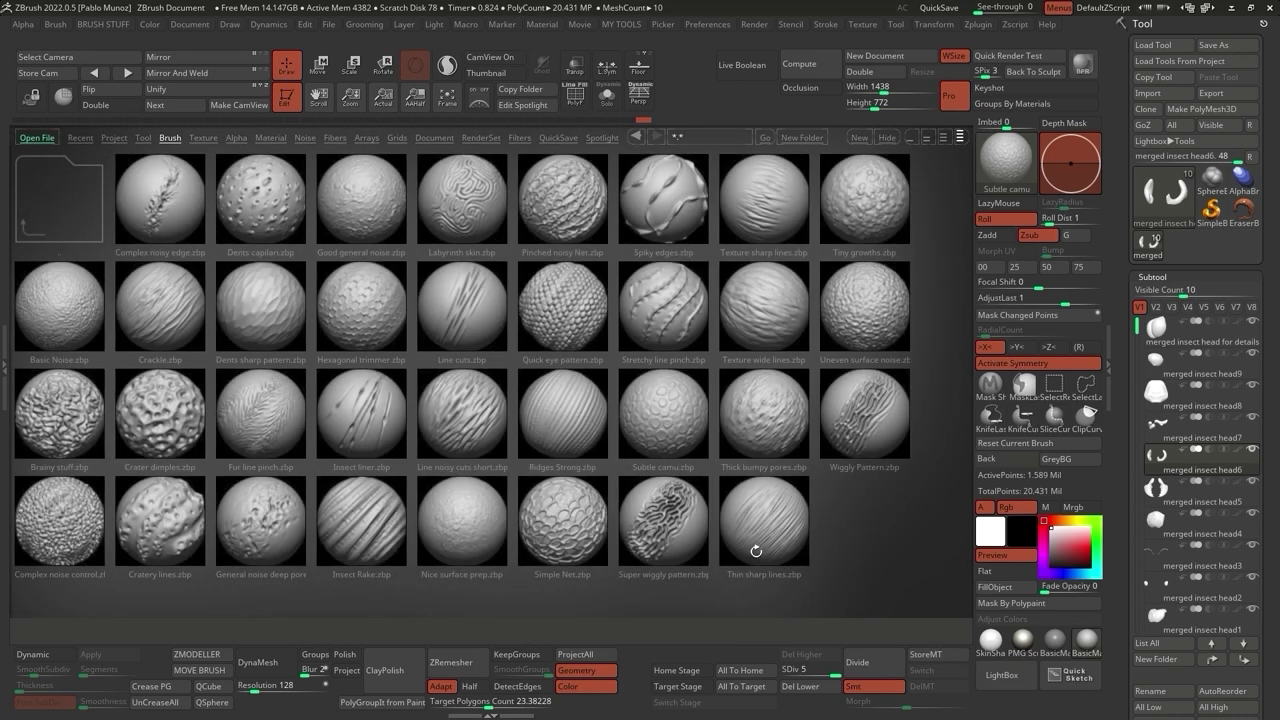
{"action": "double_click", "coordinate": [365, 313]}
Try the Hexagonal trimmer pattern on the eyes, both normally and with the brush effect inverted.
{"action": "mouse_move", "coordinate": [366, 471]}
{"action": "left_mouse_down"}
{"action": "mouse_move", "coordinate": [600, 243]}
{"action": "mouse_move", "coordinate": [589, 310]}
{"action": "left_mouse_up"}
{"action": "mouse_move", "coordinate": [589, 310]}
{"action": "right_mouse_down"}
{"action": "mouse_move", "coordinate": [523, 346]}
{"action": "mouse_move", "coordinate": [529, 371]}
{"action": "right_mouse_up"}
{"action": "mouse_move", "coordinate": [529, 371]}
{"action": "left_mouse_down"}
{"action": "mouse_move", "coordinate": [511, 294]}
{"action": "mouse_move", "coordinate": [491, 291]}
{"action": "mouse_move", "coordinate": [465, 415]}
{"action": "mouse_move", "coordinate": [500, 380]}
{"action": "left_mouse_up"}
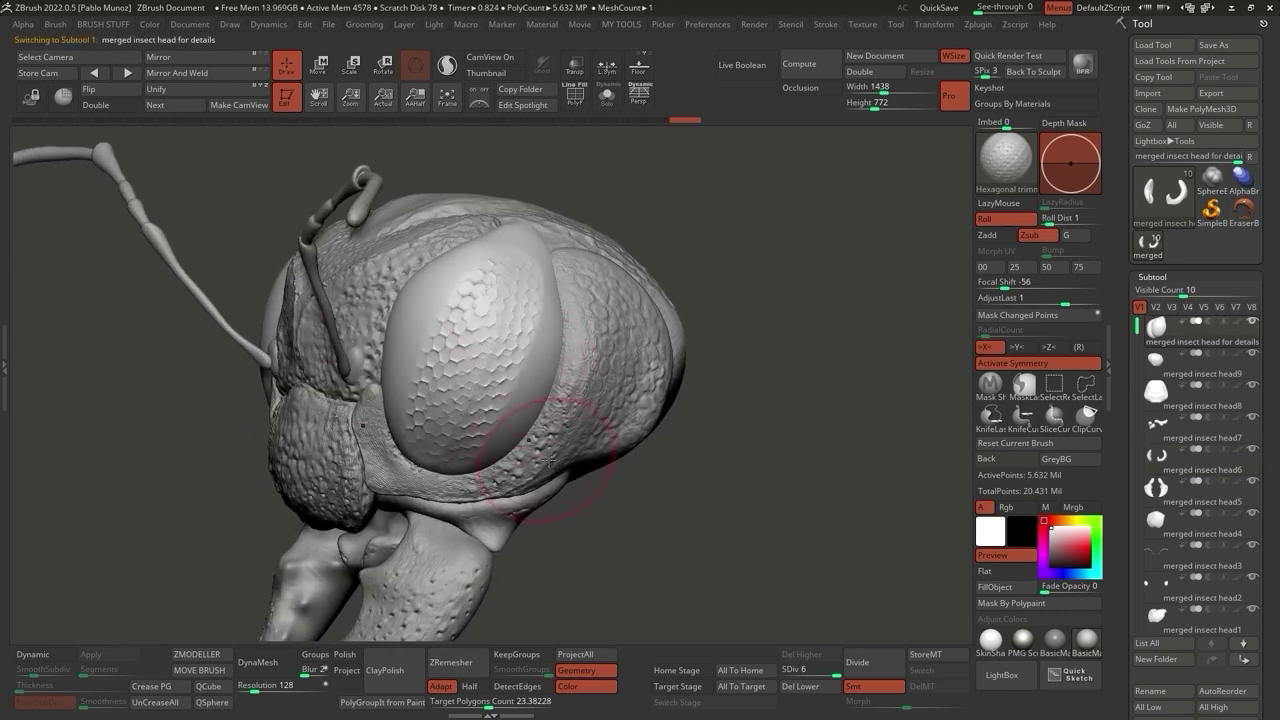
{"action": "key", "text": "ctrl+z"}
{"action": "mouse_move", "coordinate": [508, 337]}
{"action": "left_mouse_down"}
{"action": "mouse_move", "coordinate": [503, 286]}
{"action": "mouse_move", "coordinate": [473, 375]}
{"action": "mouse_move", "coordinate": [490, 390]}
{"action": "left_mouse_up"}
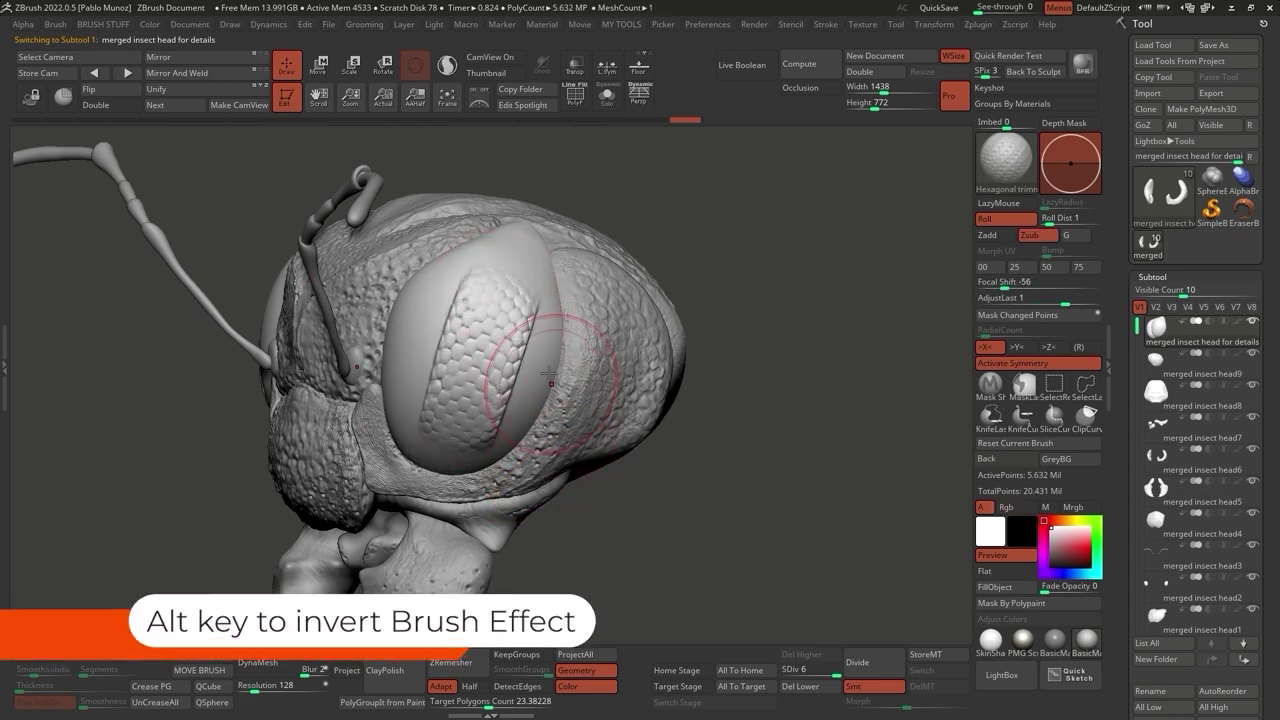
{"action": "right_click_drag", "start_coordinate": [487, 288], "coordinate": [605, 400]}
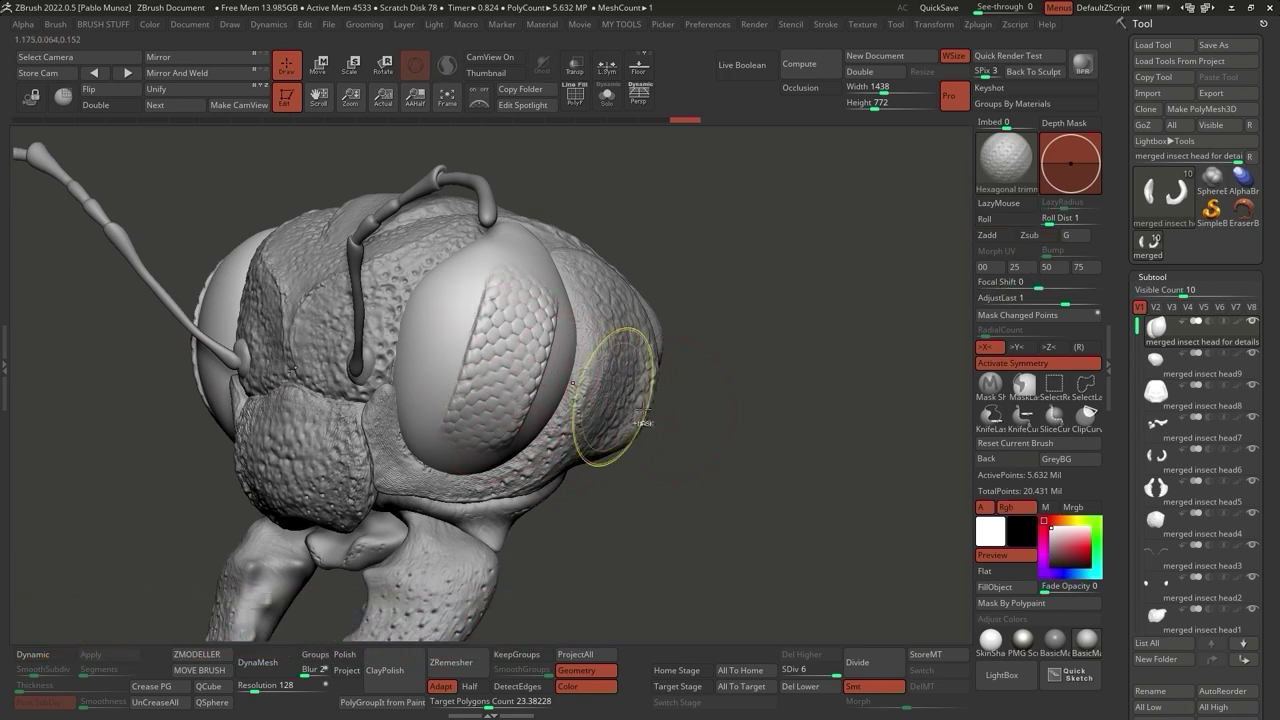
Select the merged insect head6 plates again and soften the cell pattern behind the eyes with SmoothPeaks.
{"action": "mouse_move", "coordinate": [578, 462]}
{"action": "right_mouse_down"}
{"action": "mouse_move", "coordinate": [680, 360]}
{"action": "mouse_move", "coordinate": [720, 291]}
{"action": "mouse_move", "coordinate": [640, 330]}
{"action": "mouse_move", "coordinate": [614, 290]}
{"action": "mouse_move", "coordinate": [555, 350]}
{"action": "right_mouse_up"}
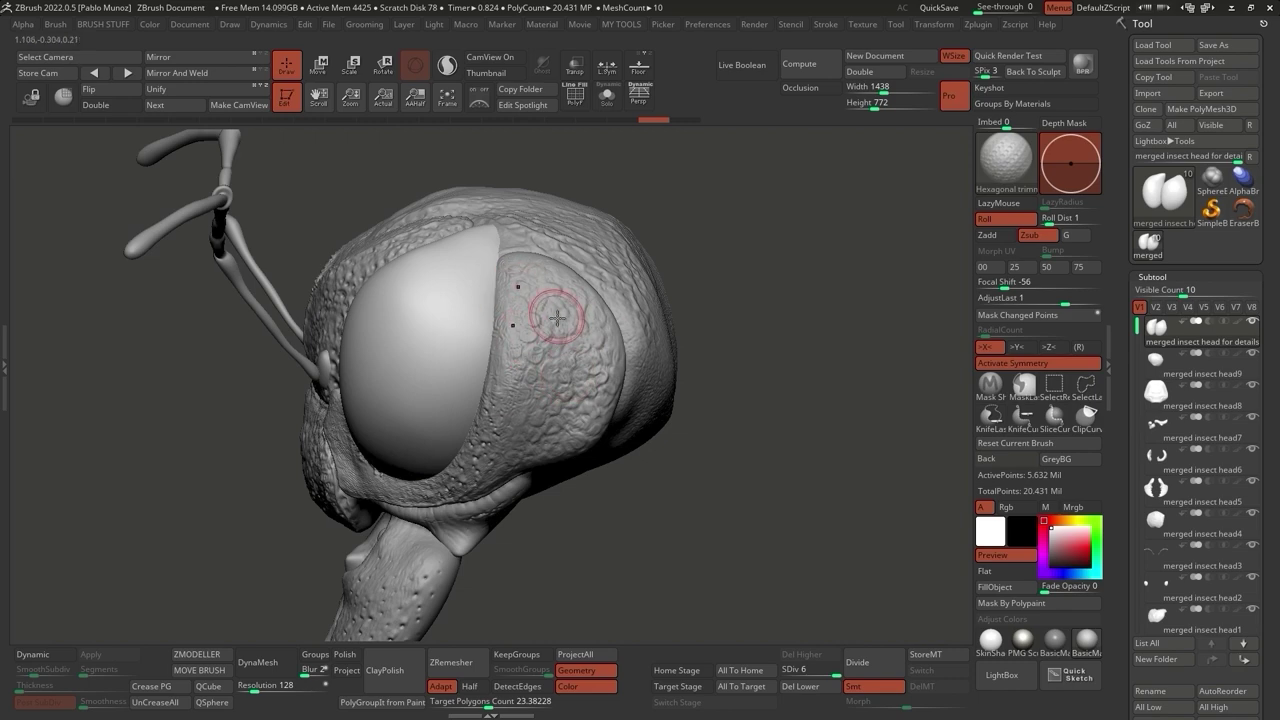
{"action": "left_click", "coordinate": [573, 368], "text": "alt"}
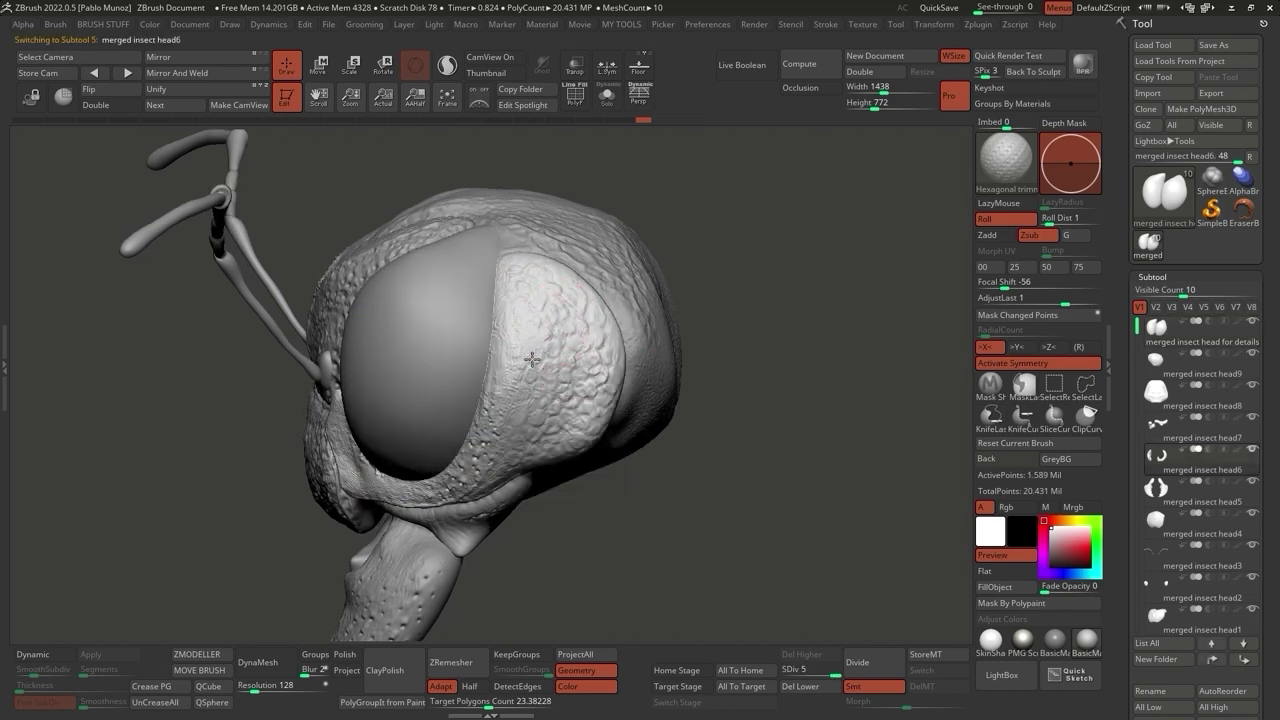
{"action": "scroll", "coordinate": [540, 310], "scroll_direction": "up", "scroll_amount": 5}
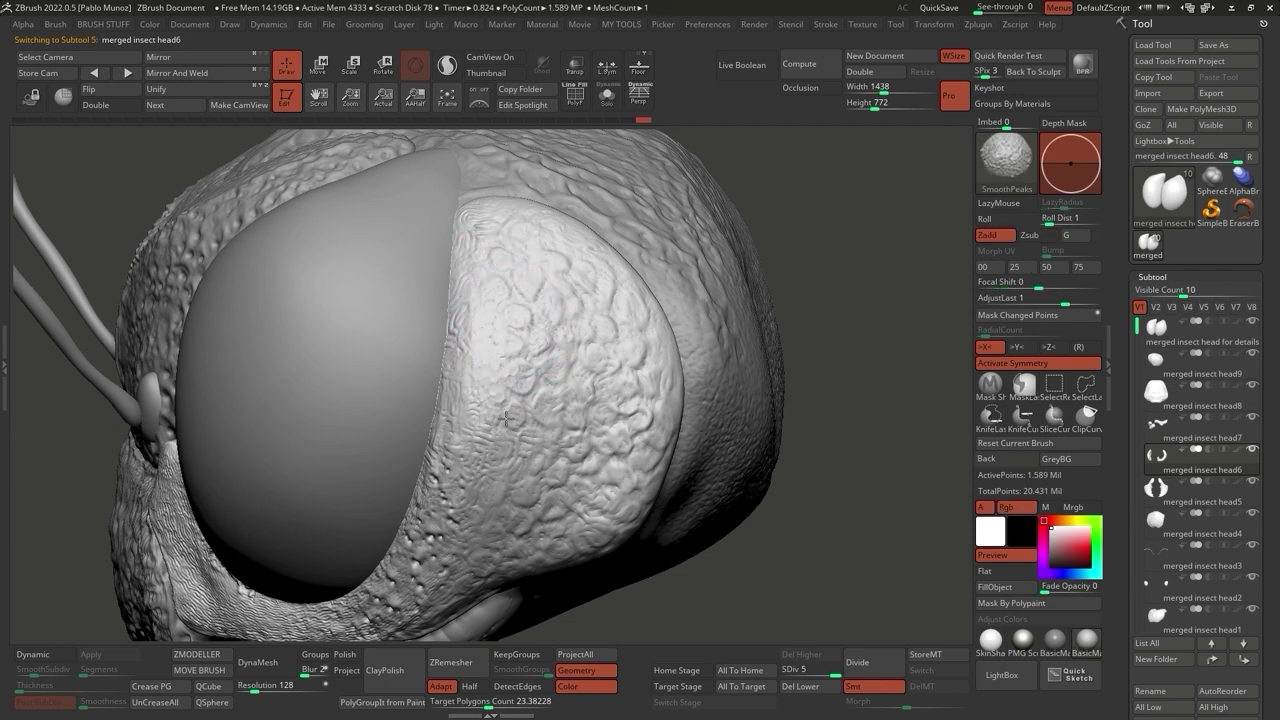
{"action": "scroll", "coordinate": [465, 372], "scroll_direction": "down", "scroll_amount": 5}
Select the merged insect head4 face plate, flatten it with the Hexagonal trimmer pattern, and soften the result.
{"action": "right_click_drag", "start_coordinate": [465, 372], "coordinate": [700, 323]}
{"action": "scroll", "coordinate": [565, 338], "scroll_direction": "up", "scroll_amount": 5}
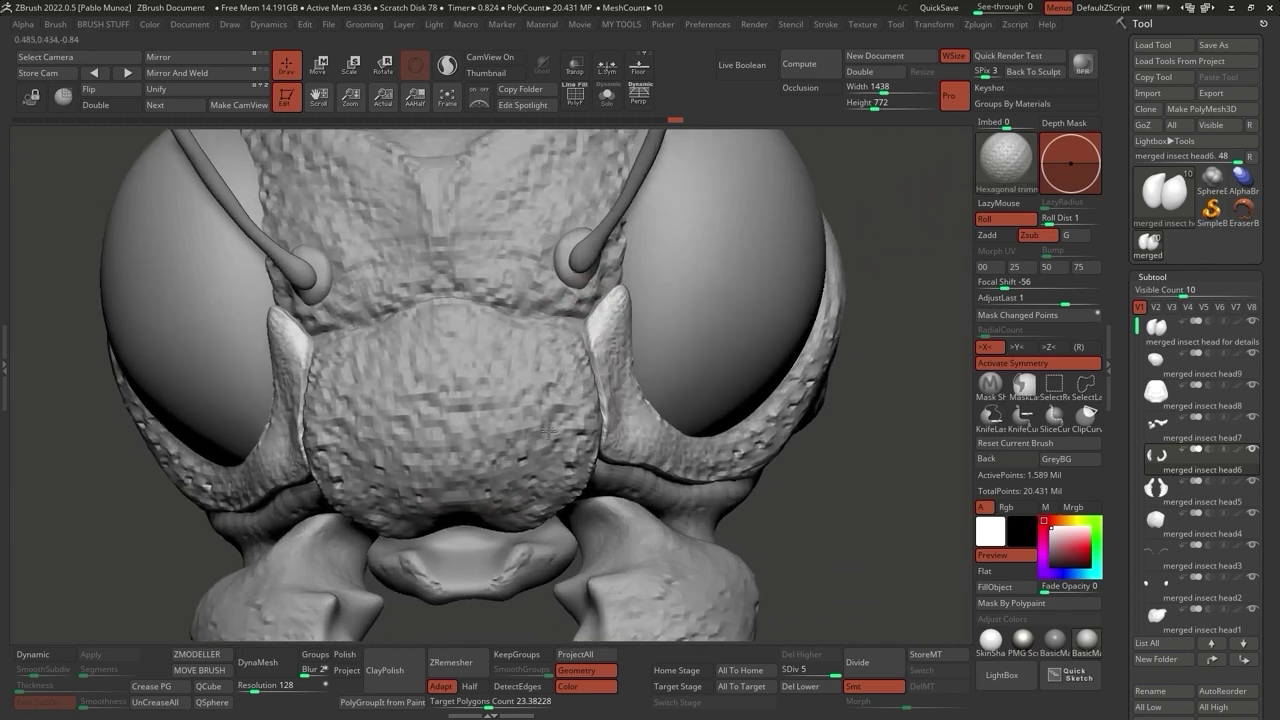
{"action": "right_click_drag", "start_coordinate": [565, 338], "coordinate": [528, 429]}
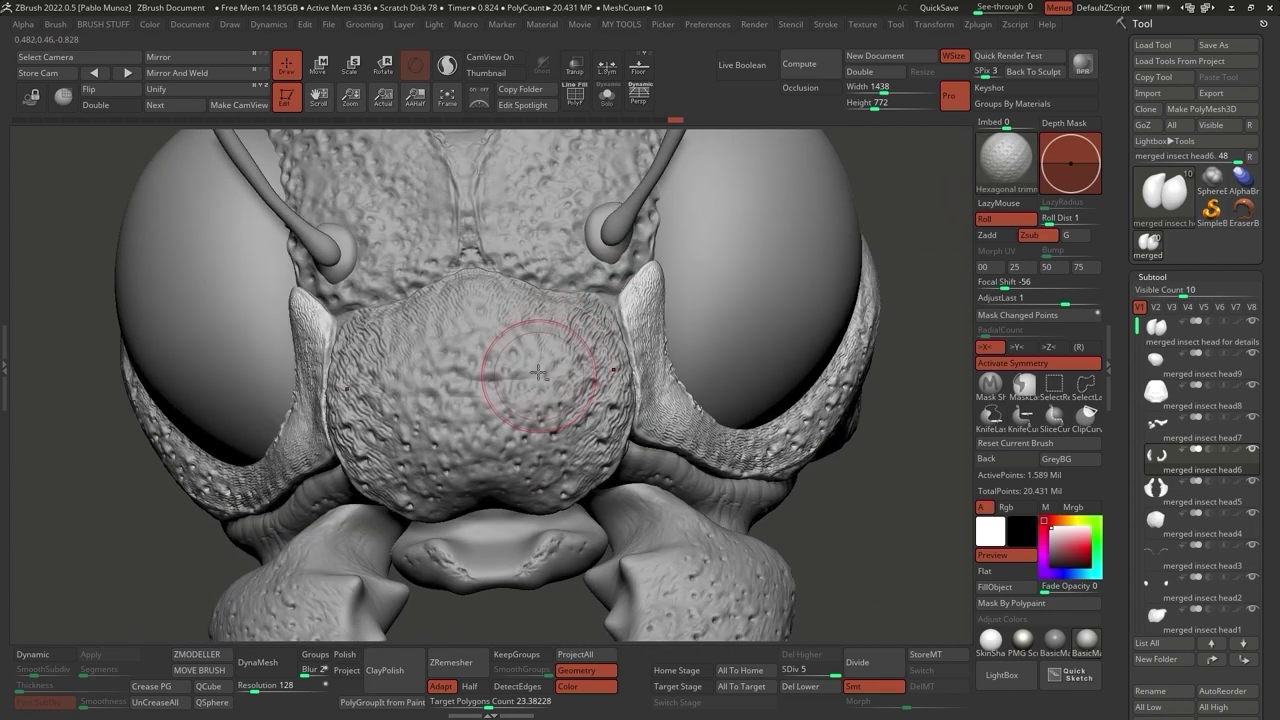
{"action": "left_click", "coordinate": [548, 401], "text": "alt"}
{"action": "right_click_drag", "start_coordinate": [500, 363], "coordinate": [532, 338]}
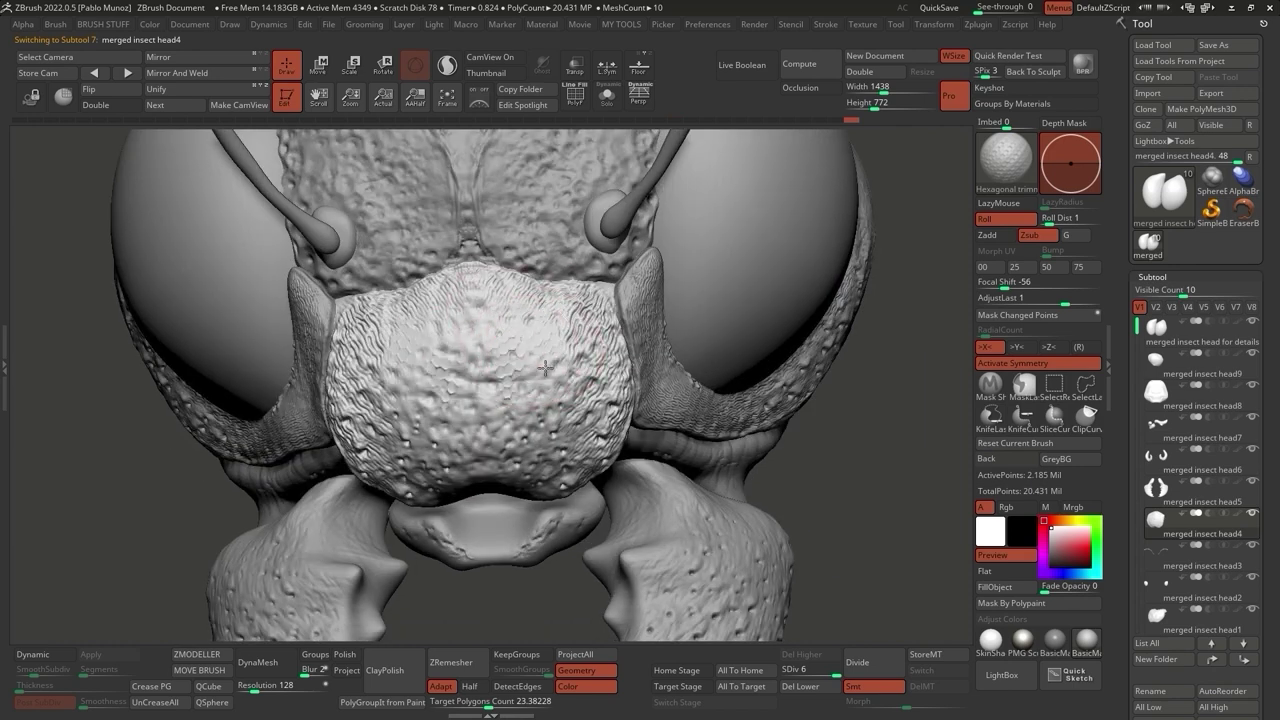
{"action": "left_click_drag", "start_coordinate": [564, 326], "coordinate": [530, 467], "text": "shift"}
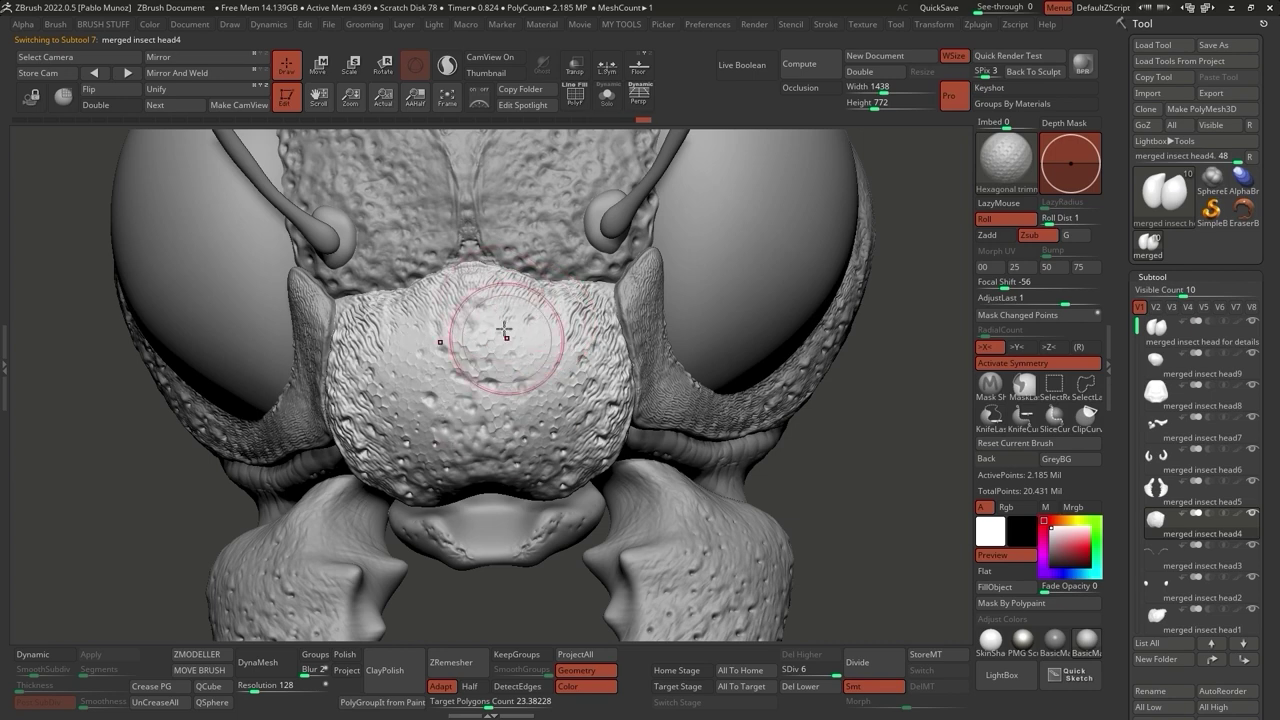
{"action": "scroll", "coordinate": [569, 423], "scroll_direction": "up", "scroll_amount": 3}
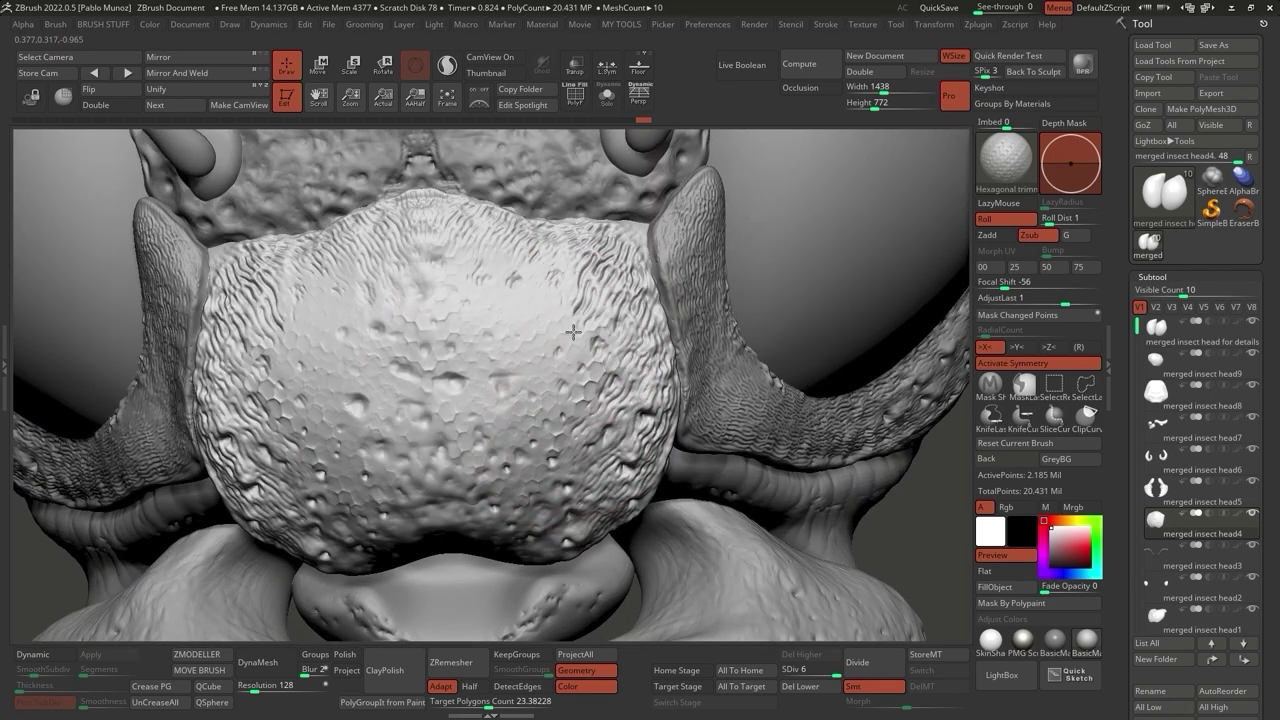
{"action": "right_click_drag", "start_coordinate": [556, 385], "coordinate": [586, 391]}
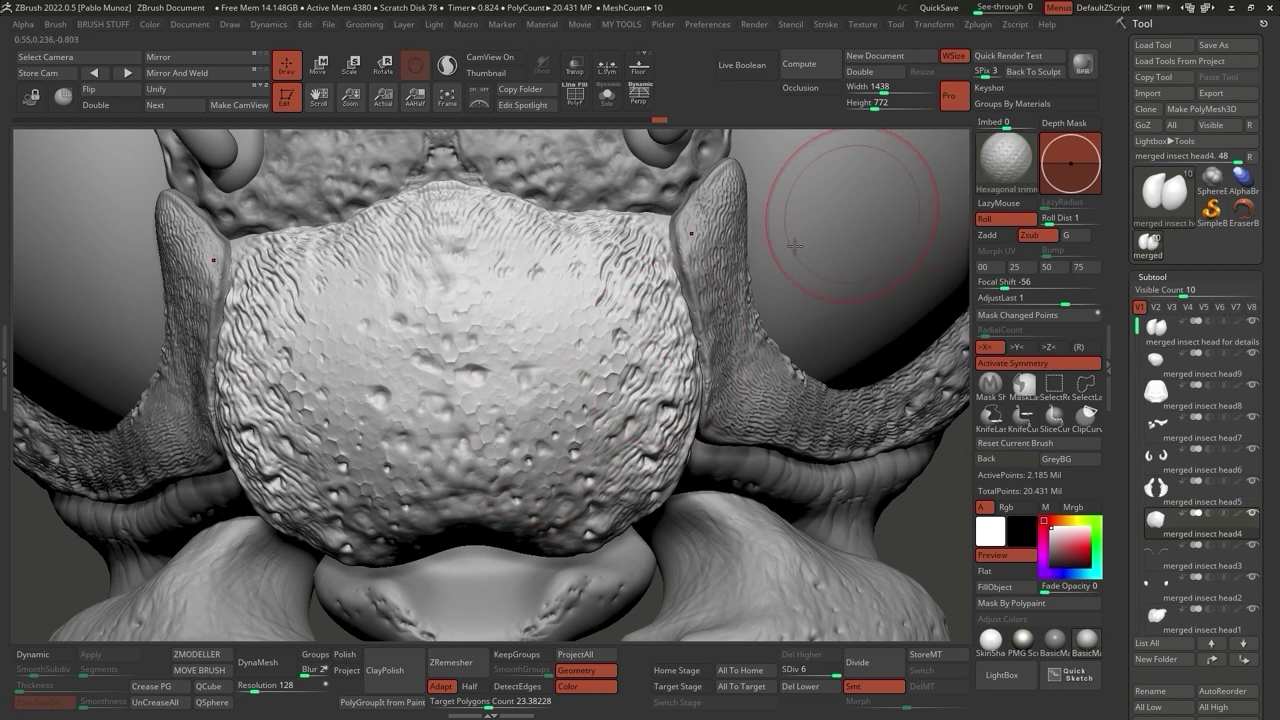
{"action": "right_click_drag", "start_coordinate": [571, 436], "coordinate": [540, 380]}
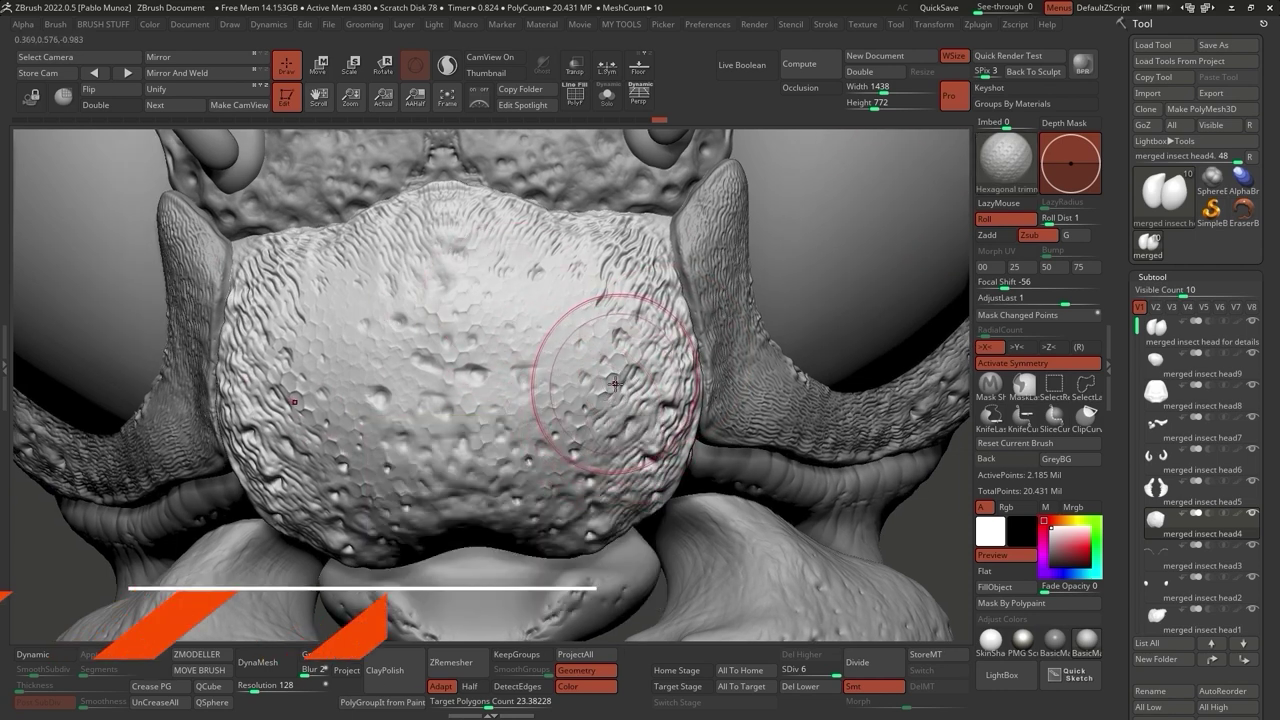
{"action": "key", "text": "shift"}
{"action": "left_click_drag", "start_coordinate": [605, 366], "coordinate": [591, 376], "text": "shift"}
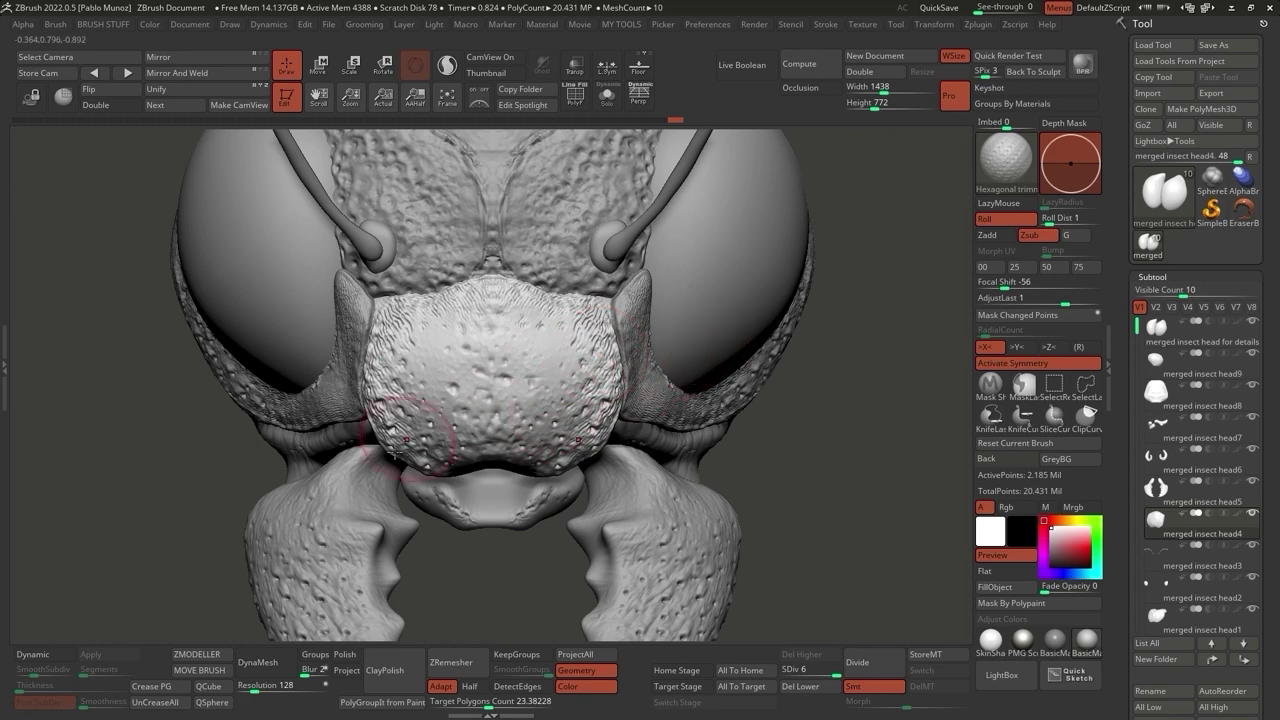
Load the Dents sharp pattern brush from the insect brush library.
{"action": "left_click", "coordinate": [995, 678]}
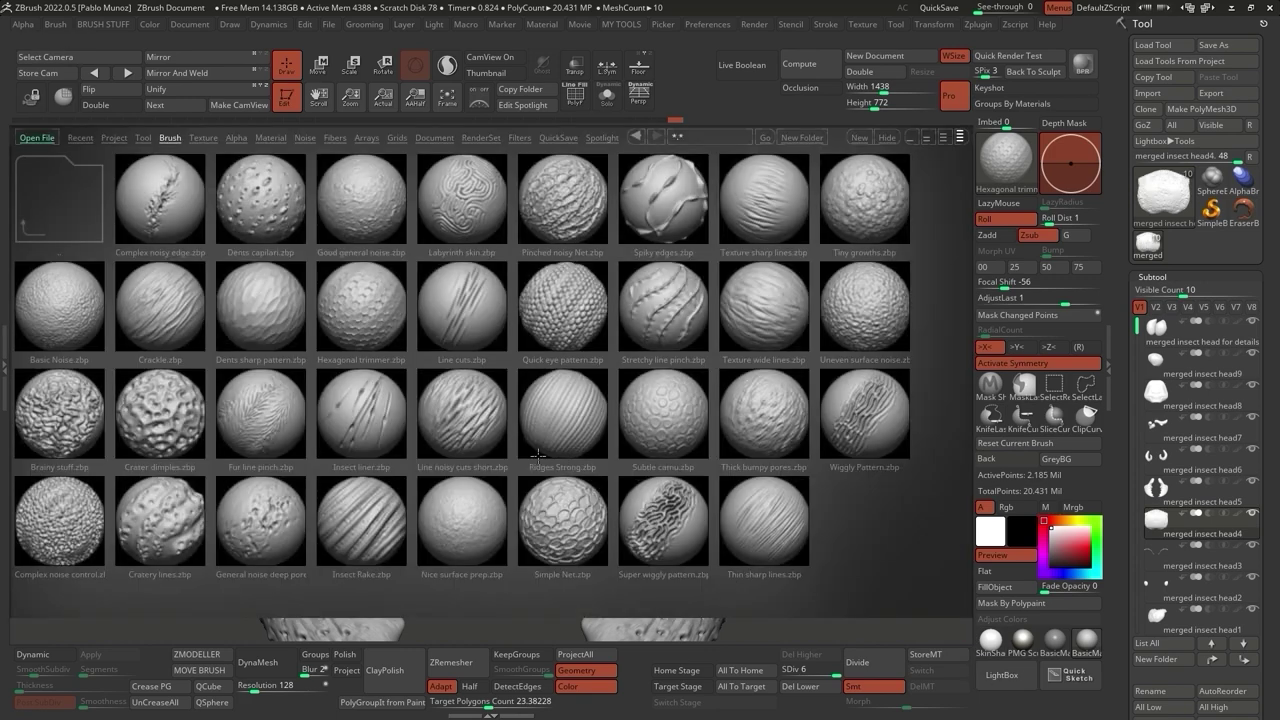
{"action": "double_click", "coordinate": [270, 318]}
Try the Dents sharp pattern on the eyes with strokes in different directions.
{"action": "left_click_drag", "start_coordinate": [675, 320], "coordinate": [650, 401]}
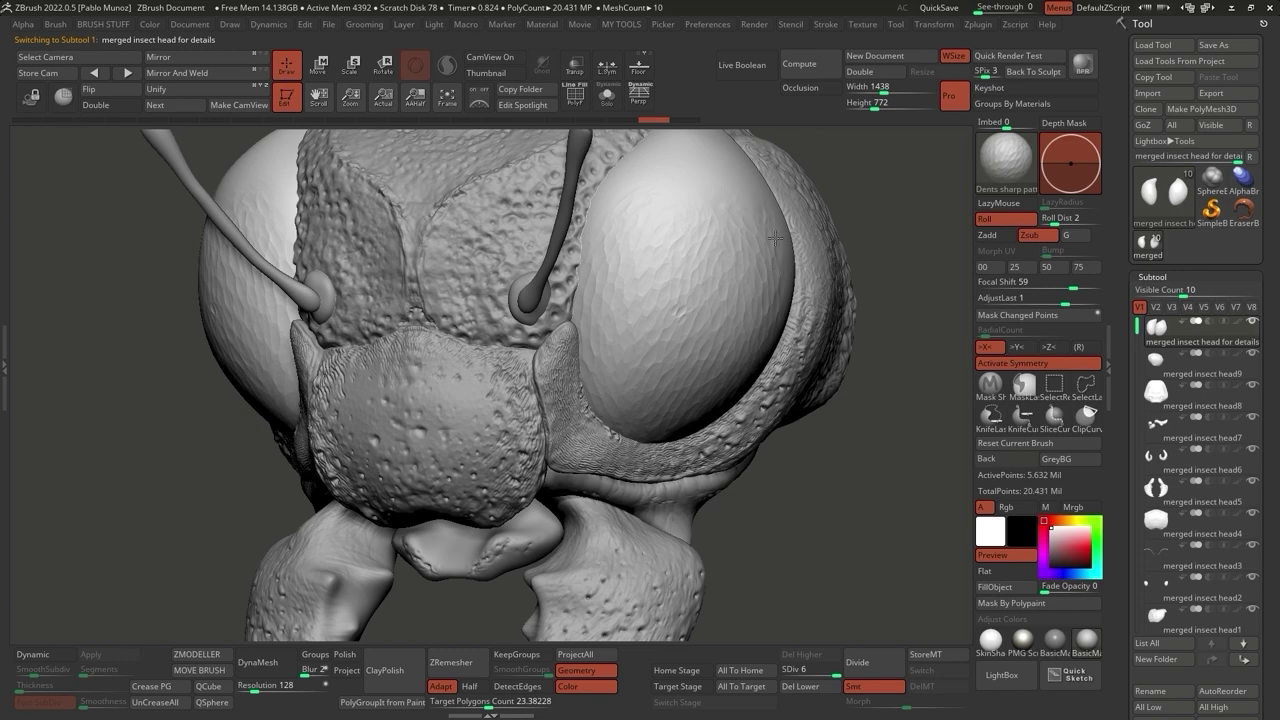
{"action": "left_click_drag", "start_coordinate": [920, 330], "coordinate": [820, 350]}
{"action": "mouse_move", "coordinate": [668, 320]}
{"action": "left_mouse_down"}
{"action": "mouse_move", "coordinate": [609, 433]}
{"action": "mouse_move", "coordinate": [673, 341]}
{"action": "mouse_move", "coordinate": [653, 401]}
{"action": "mouse_move", "coordinate": [702, 327]}
{"action": "mouse_move", "coordinate": [735, 314]}
{"action": "left_mouse_up"}
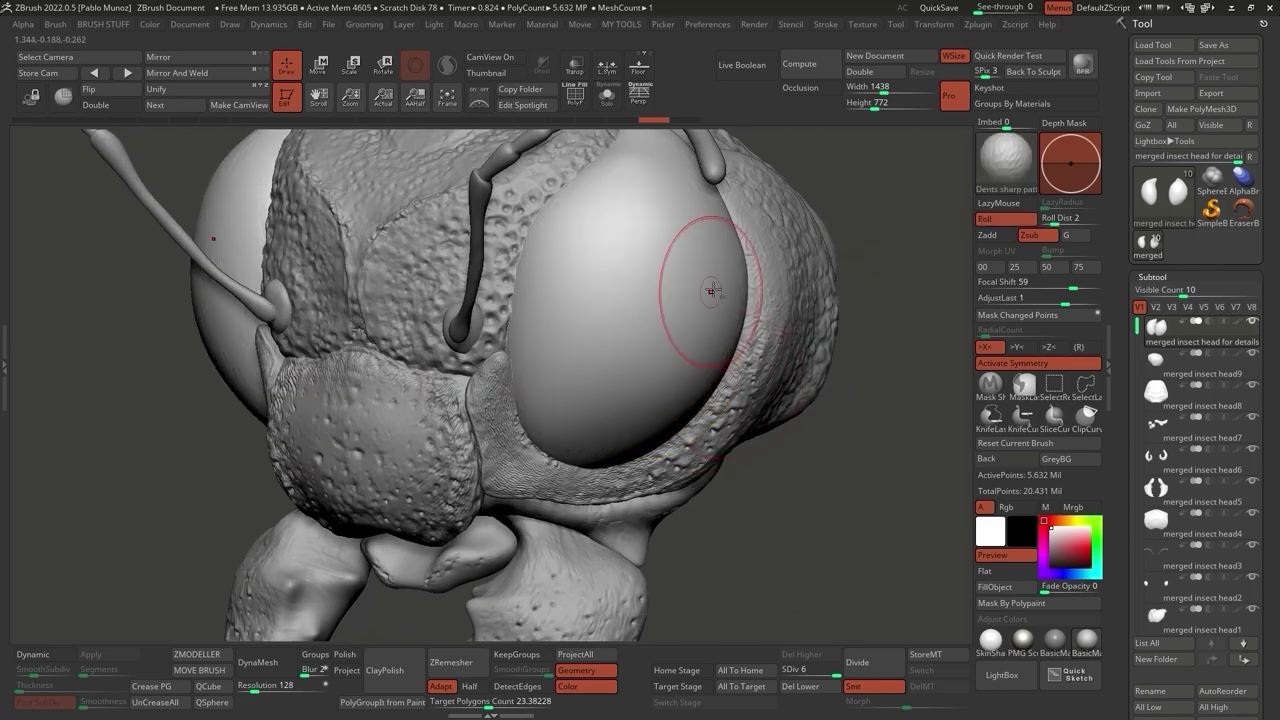
{"action": "mouse_move", "coordinate": [600, 286]}
{"action": "left_mouse_down"}
{"action": "mouse_move", "coordinate": [588, 289]}
{"action": "mouse_move", "coordinate": [640, 335]}
{"action": "mouse_move", "coordinate": [620, 370]}
{"action": "mouse_move", "coordinate": [650, 440]}
{"action": "left_mouse_up"}
{"action": "mouse_move", "coordinate": [573, 249]}
{"action": "left_mouse_down"}
{"action": "mouse_move", "coordinate": [609, 278]}
{"action": "mouse_move", "coordinate": [622, 330]}
{"action": "mouse_move", "coordinate": [667, 263]}
{"action": "left_mouse_up"}
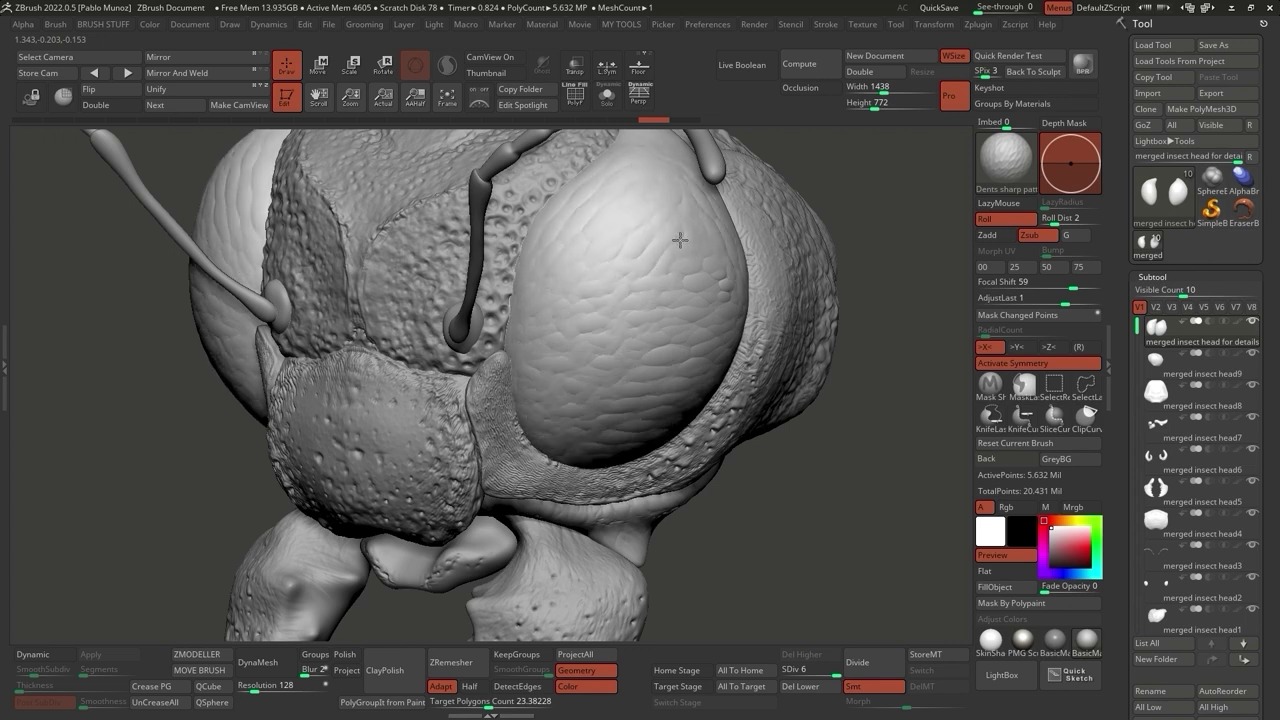
{"action": "mouse_move", "coordinate": [554, 255]}
{"action": "left_mouse_down", "text": "shift"}
{"action": "mouse_move", "coordinate": [600, 343]}
{"action": "mouse_move", "coordinate": [586, 428]}
{"action": "mouse_move", "coordinate": [638, 305]}
{"action": "mouse_move", "coordinate": [650, 330]}
{"action": "mouse_move", "coordinate": [657, 314]}
{"action": "mouse_move", "coordinate": [643, 286]}
{"action": "left_mouse_up", "text": "shift"}
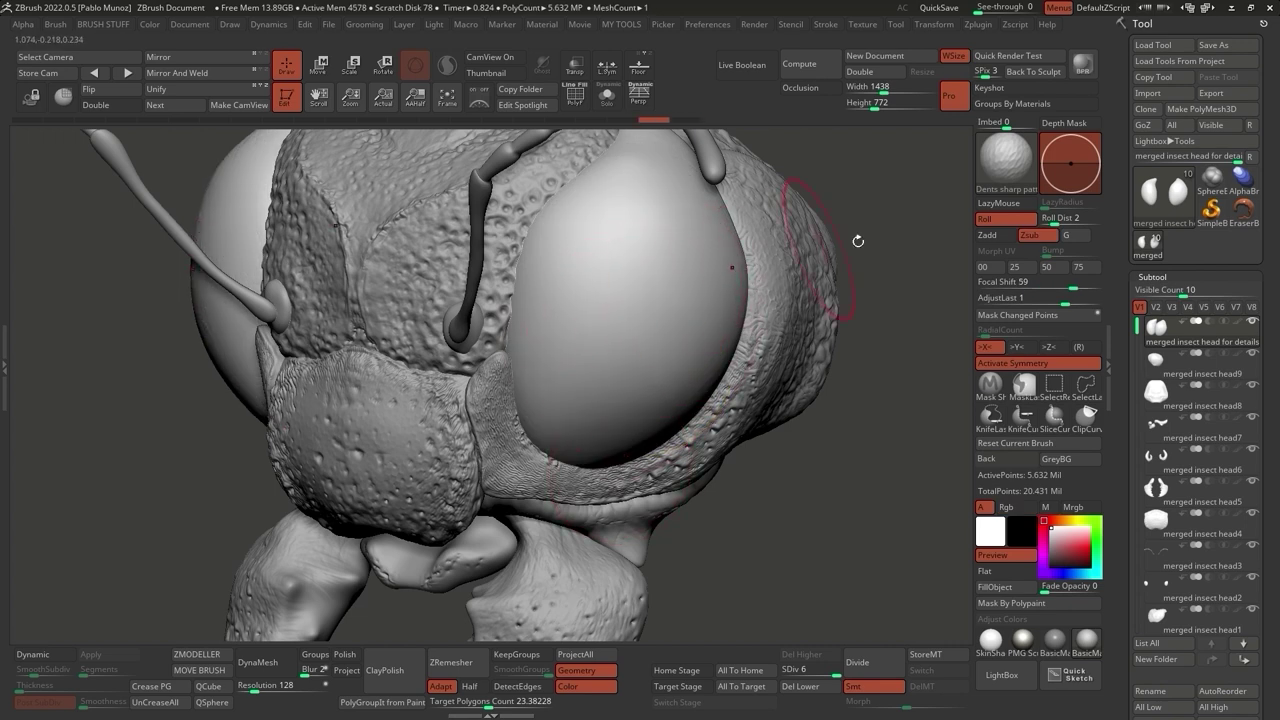
{"action": "mouse_move", "coordinate": [715, 242]}
{"action": "left_mouse_down"}
{"action": "mouse_move", "coordinate": [594, 311]}
{"action": "mouse_move", "coordinate": [665, 290]}
{"action": "mouse_move", "coordinate": [640, 335]}
{"action": "left_mouse_up"}
Select the merged insect head4 face plate again and work over its surface with Dents sharp pattern and SmoothPeaks.
{"action": "right_click_drag", "start_coordinate": [515, 415], "coordinate": [515, 341]}
{"action": "left_click", "coordinate": [515, 341], "text": "alt"}
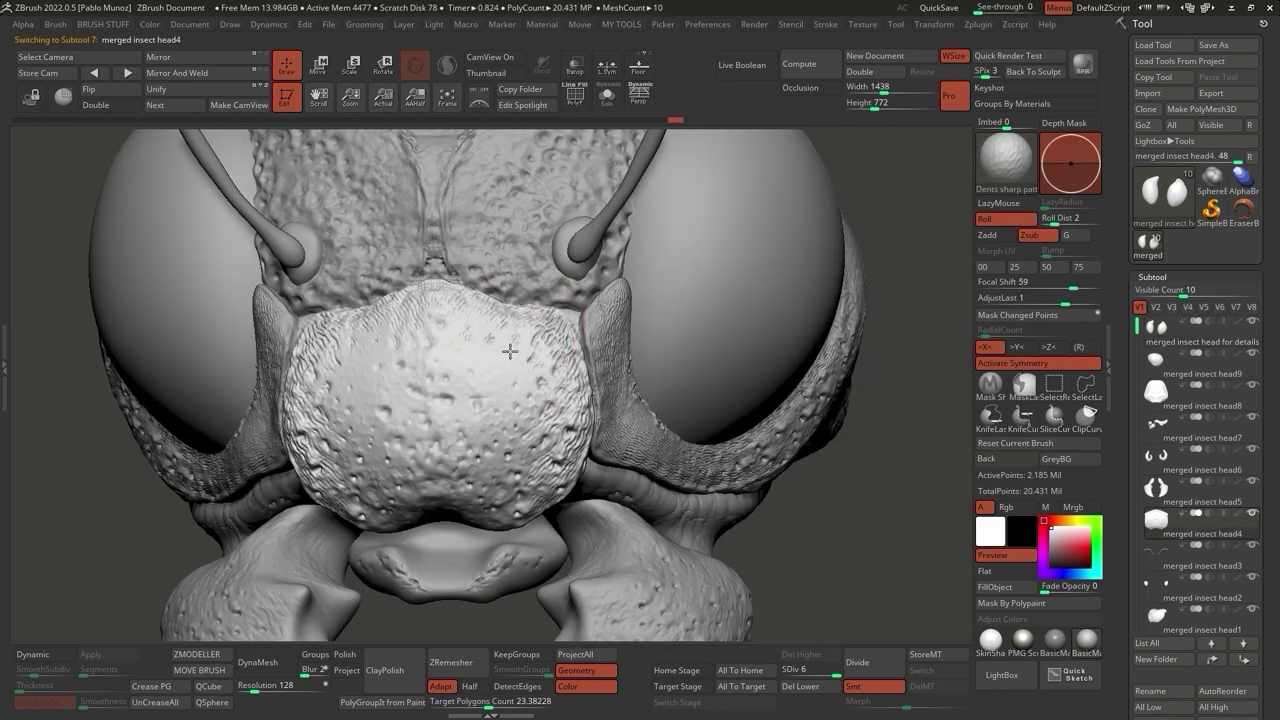
{"action": "key", "text": "ctrl+shift+s"}
{"action": "mouse_move", "coordinate": [526, 380]}
{"action": "left_mouse_down"}
{"action": "mouse_move", "coordinate": [507, 331]}
{"action": "mouse_move", "coordinate": [480, 369]}
{"action": "mouse_move", "coordinate": [471, 314]}
{"action": "mouse_move", "coordinate": [459, 376]}
{"action": "mouse_move", "coordinate": [443, 378]}
{"action": "mouse_move", "coordinate": [452, 311]}
{"action": "mouse_move", "coordinate": [528, 385]}
{"action": "mouse_move", "coordinate": [502, 391]}
{"action": "mouse_move", "coordinate": [486, 451]}
{"action": "mouse_move", "coordinate": [487, 367]}
{"action": "left_mouse_up"}
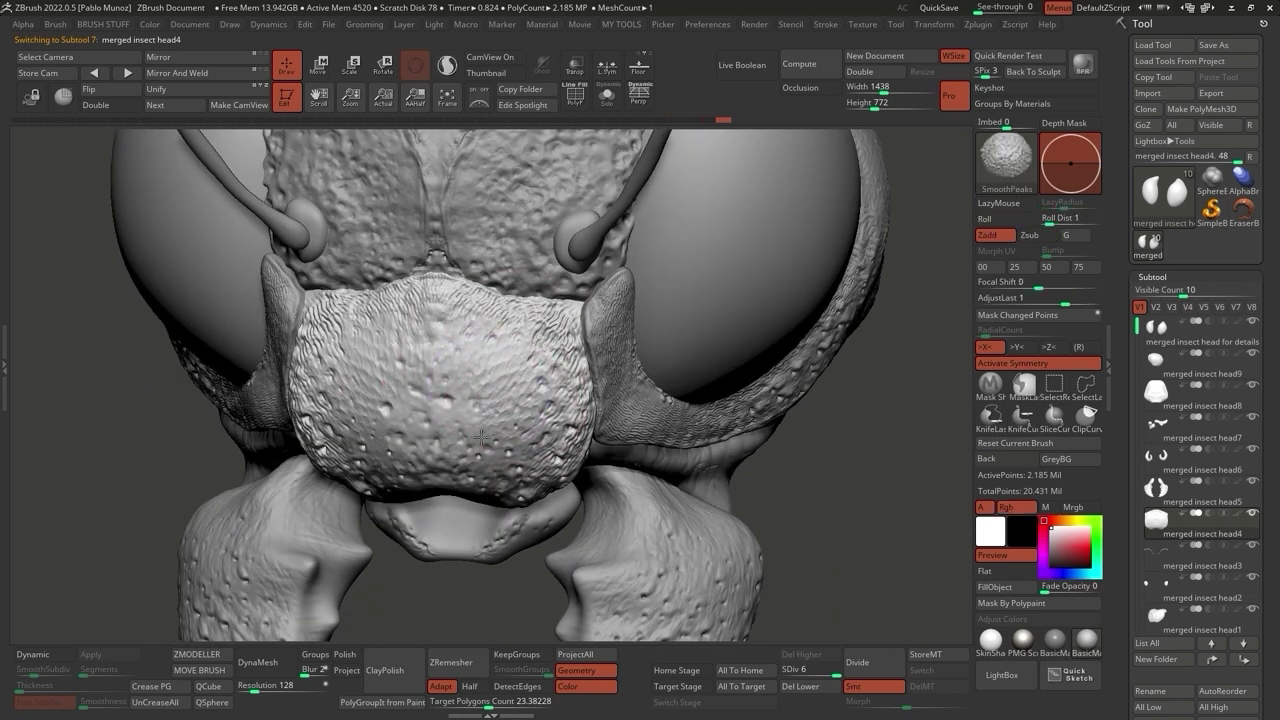
{"action": "mouse_move", "coordinate": [483, 440]}
{"action": "left_mouse_down", "text": "shift"}
{"action": "mouse_move", "coordinate": [448, 428]}
{"action": "mouse_move", "coordinate": [538, 418]}
{"action": "mouse_move", "coordinate": [462, 324]}
{"action": "left_mouse_up", "text": "shift"}
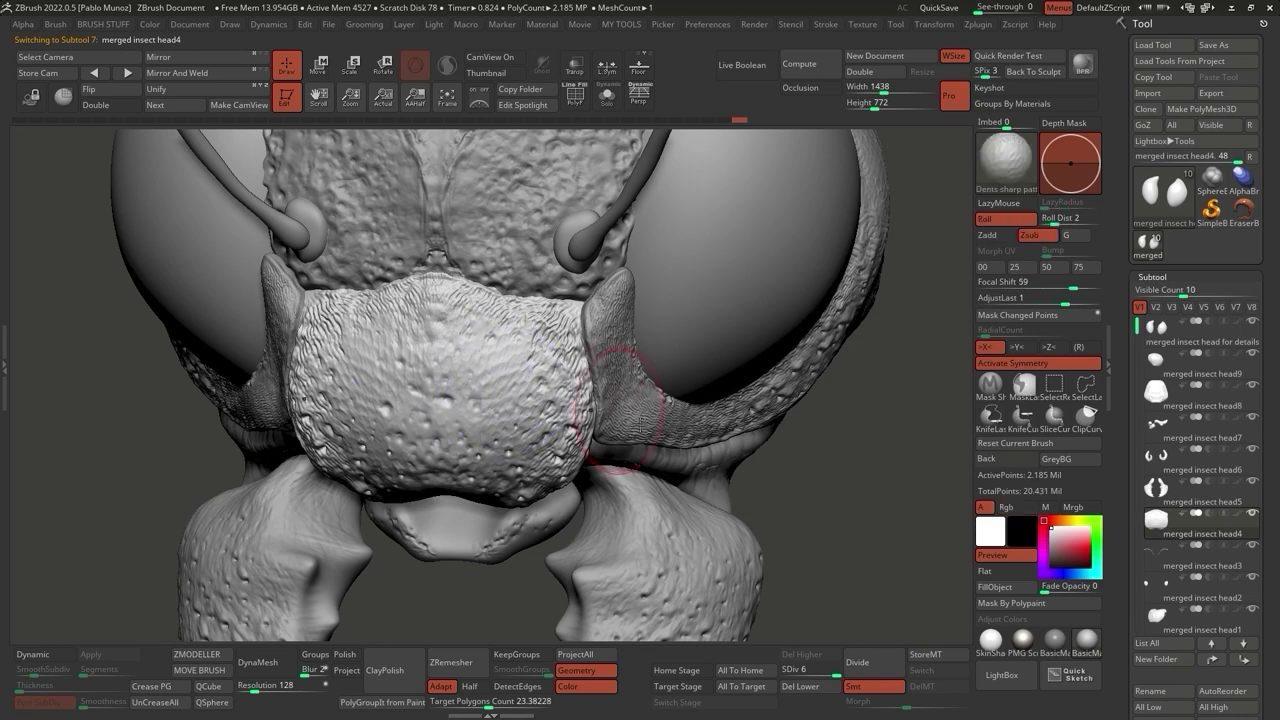
{"action": "key", "text": "f"}
{"action": "left_click_drag", "start_coordinate": [734, 425], "coordinate": [677, 467]}
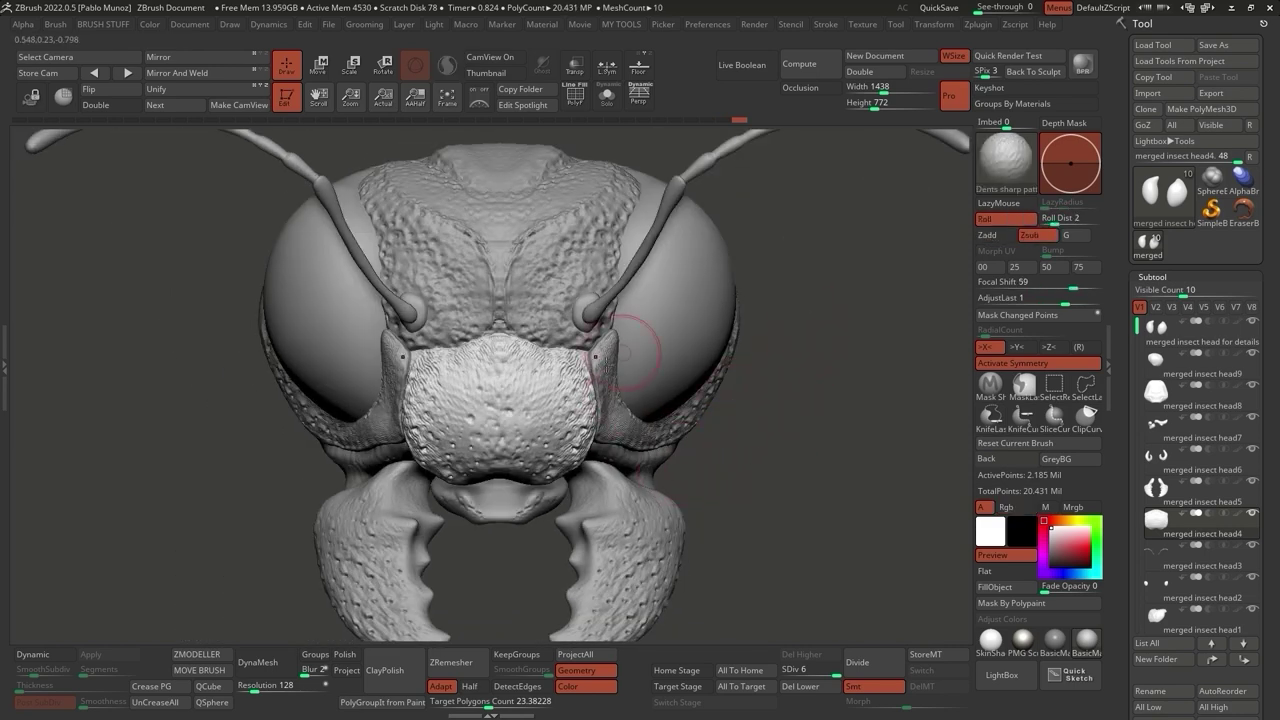
Load the Spiky edges brush and add ridges to the merged insect head9 plate on top of the head.
{"action": "mouse_move", "coordinate": [747, 438]}
{"action": "left_mouse_down"}
{"action": "mouse_move", "coordinate": [764, 469]}
{"action": "mouse_move", "coordinate": [791, 277]}
{"action": "mouse_move", "coordinate": [716, 380]}
{"action": "left_mouse_up"}
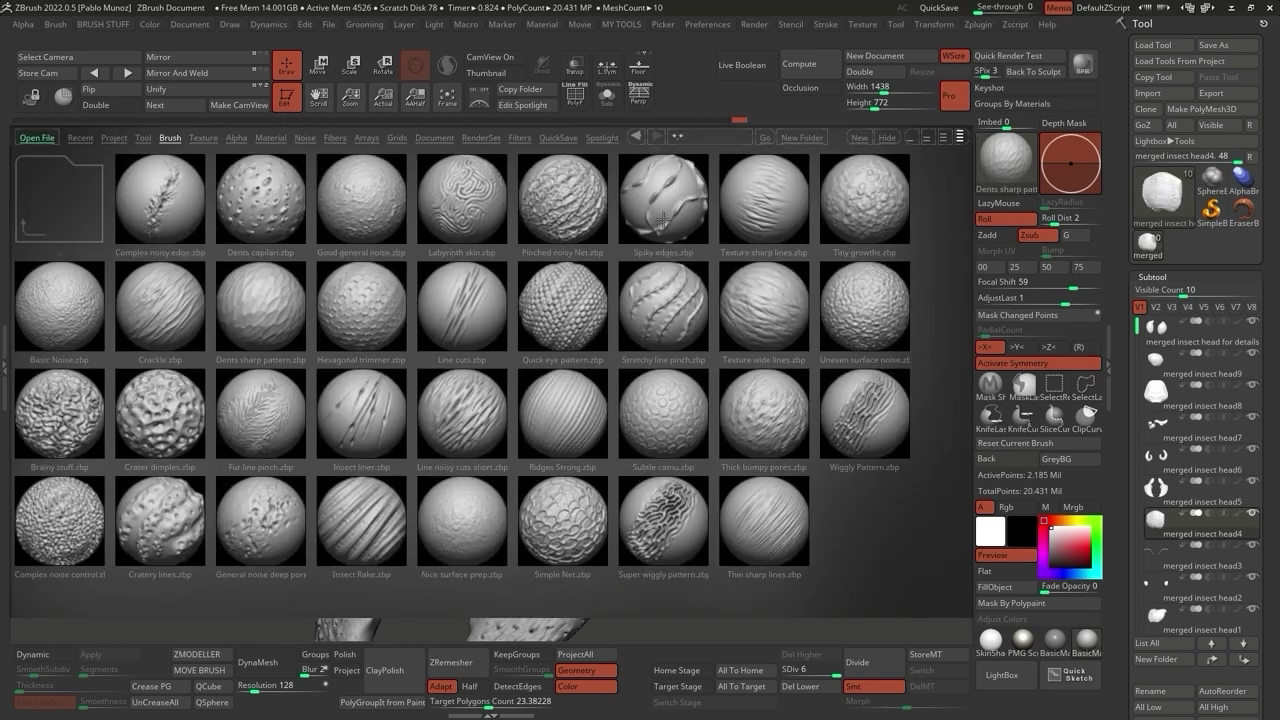
{"action": "double_click", "coordinate": [663, 198]}
{"action": "mouse_move", "coordinate": [663, 198]}
{"action": "right_mouse_down"}
{"action": "mouse_move", "coordinate": [586, 386]}
{"action": "mouse_move", "coordinate": [617, 325]}
{"action": "right_mouse_up"}
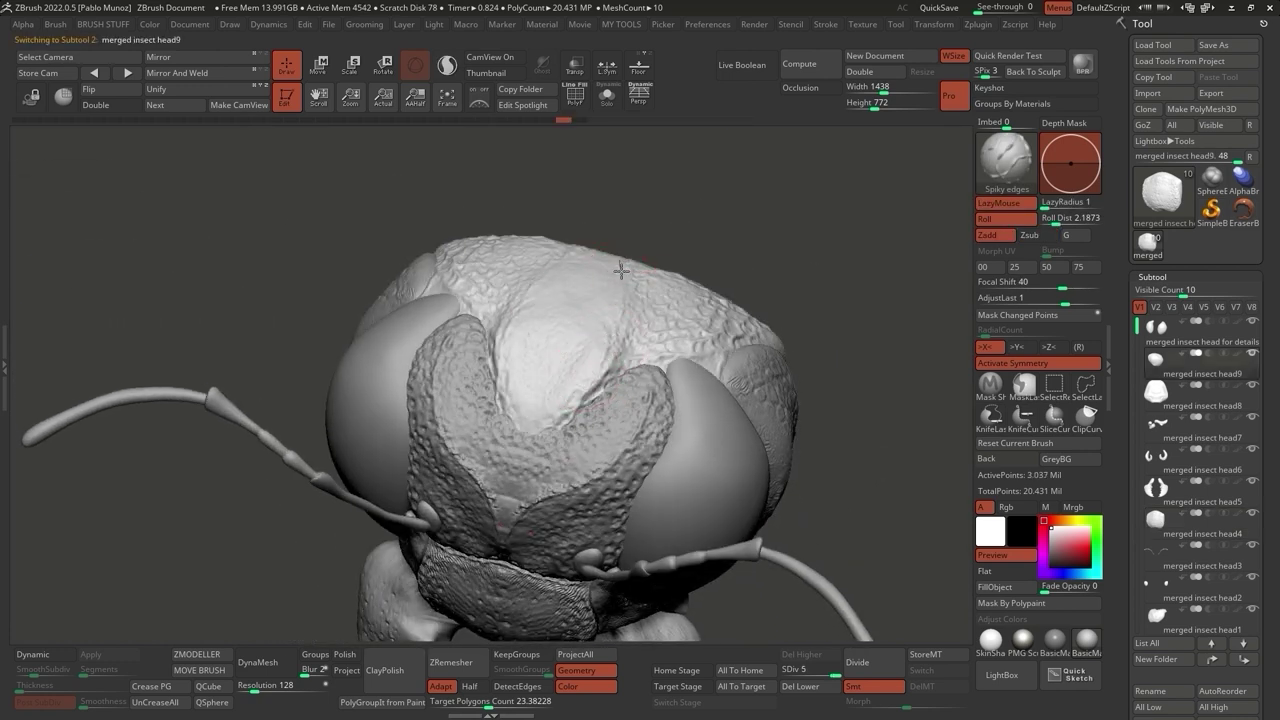
{"action": "right_click_drag", "start_coordinate": [578, 380], "coordinate": [620, 314]}
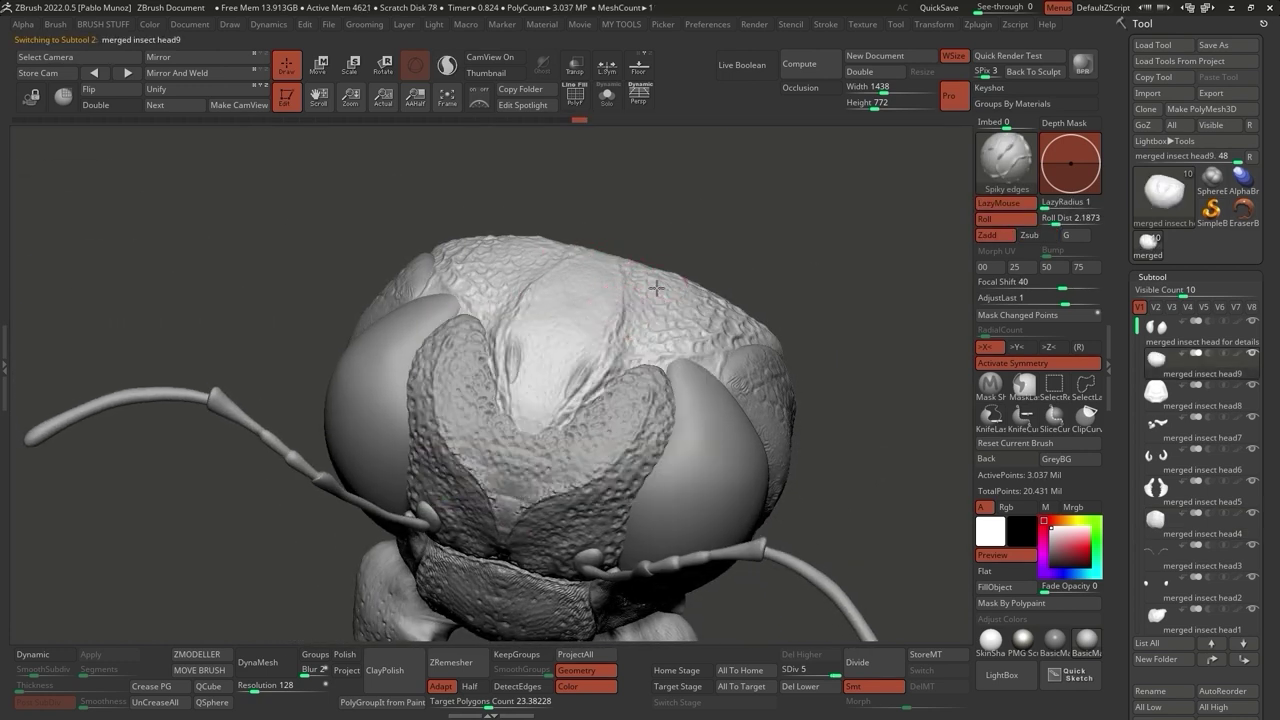
Select the merged insect head3 antennae and isolate them with dynamic Solo.
{"action": "mouse_move", "coordinate": [651, 366]}
{"action": "right_mouse_down"}
{"action": "mouse_move", "coordinate": [712, 408]}
{"action": "mouse_move", "coordinate": [680, 392]}
{"action": "mouse_move", "coordinate": [664, 341]}
{"action": "mouse_move", "coordinate": [617, 314]}
{"action": "mouse_move", "coordinate": [649, 386]}
{"action": "right_mouse_up"}
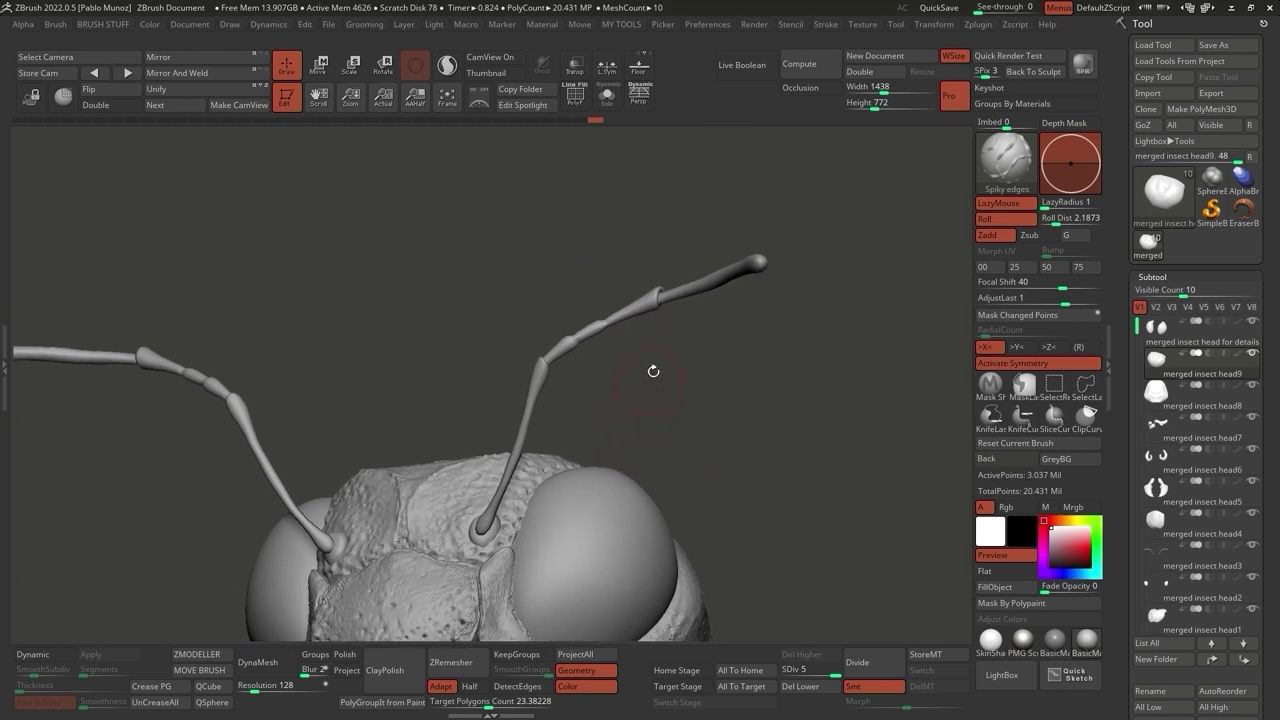
{"action": "right_click_drag", "start_coordinate": [614, 337], "coordinate": [753, 193]}
{"action": "left_click", "coordinate": [680, 292], "text": "alt"}
{"action": "key", "text": "space"}
{"action": "left_click", "coordinate": [607, 95]}
{"action": "right_click_drag", "start_coordinate": [790, 260], "coordinate": [737, 353]}
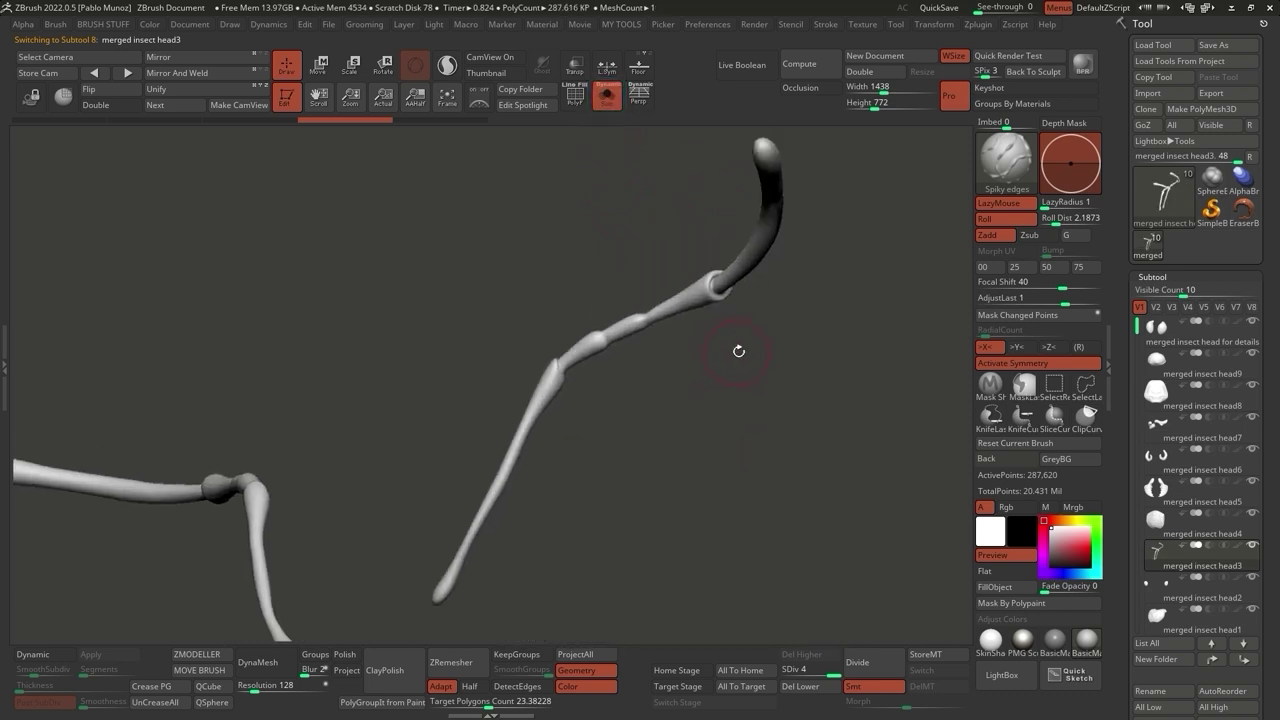
Lock the camera and sculpt Spiky edges detail along the antenna segments.
{"action": "left_click", "coordinate": [31, 95]}
{"action": "key", "text": "space"}
{"action": "mouse_move", "coordinate": [462, 555]}
{"action": "left_mouse_down"}
{"action": "mouse_move", "coordinate": [550, 383]}
{"action": "mouse_move", "coordinate": [641, 321]}
{"action": "left_mouse_up"}
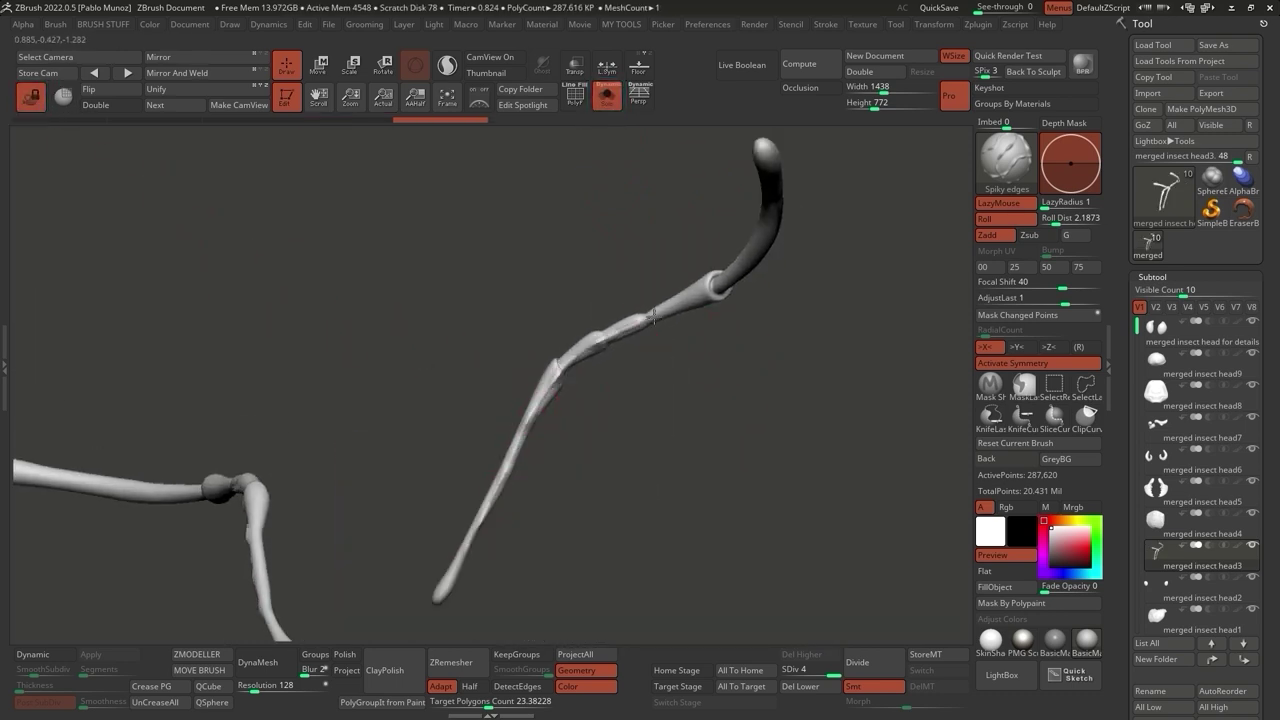
{"action": "mouse_move", "coordinate": [517, 286]}
{"action": "right_mouse_down"}
{"action": "mouse_move", "coordinate": [757, 374]}
{"action": "mouse_move", "coordinate": [571, 323]}
{"action": "mouse_move", "coordinate": [542, 282]}
{"action": "right_mouse_up"}
{"action": "left_click_drag", "start_coordinate": [556, 238], "coordinate": [622, 214]}
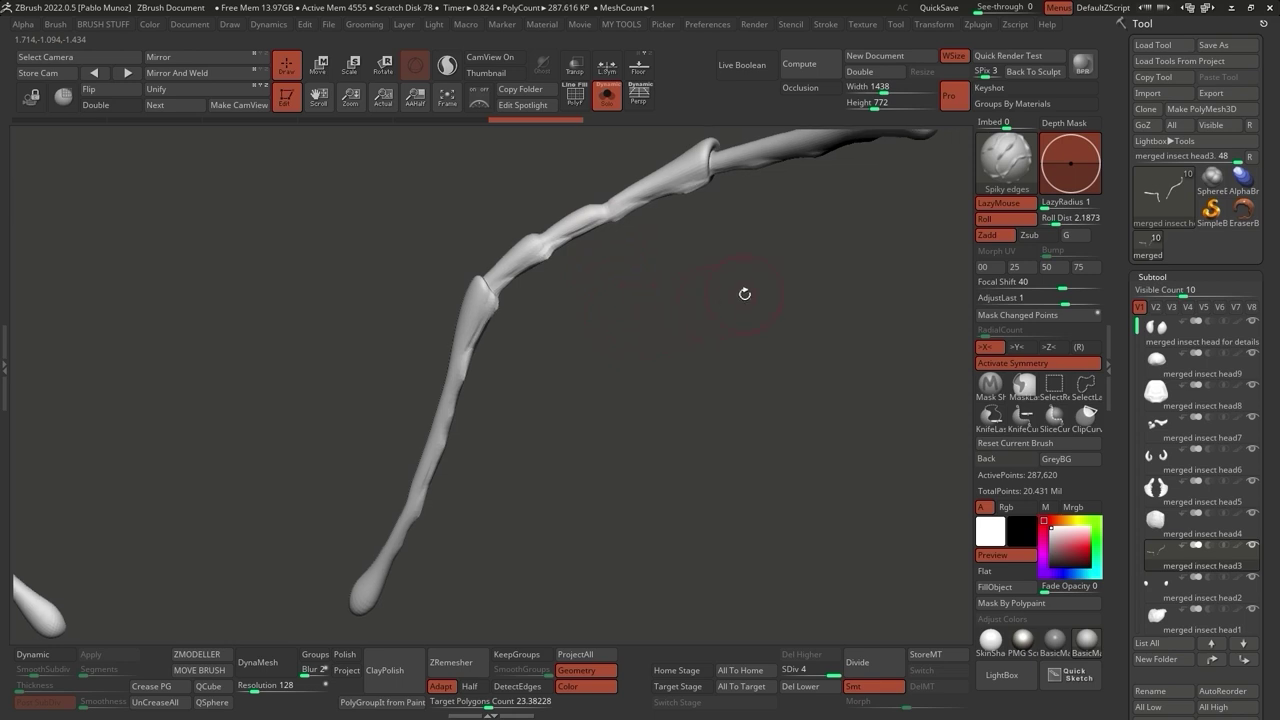
Reshape the antenna segments with the Move brush, soften them with SmoothPeaks, and return to the whole head.
{"action": "key", "text": "b"}
{"action": "left_click", "coordinate": [705, 395]}
{"action": "left_click_drag", "start_coordinate": [546, 262], "coordinate": [616, 226]}
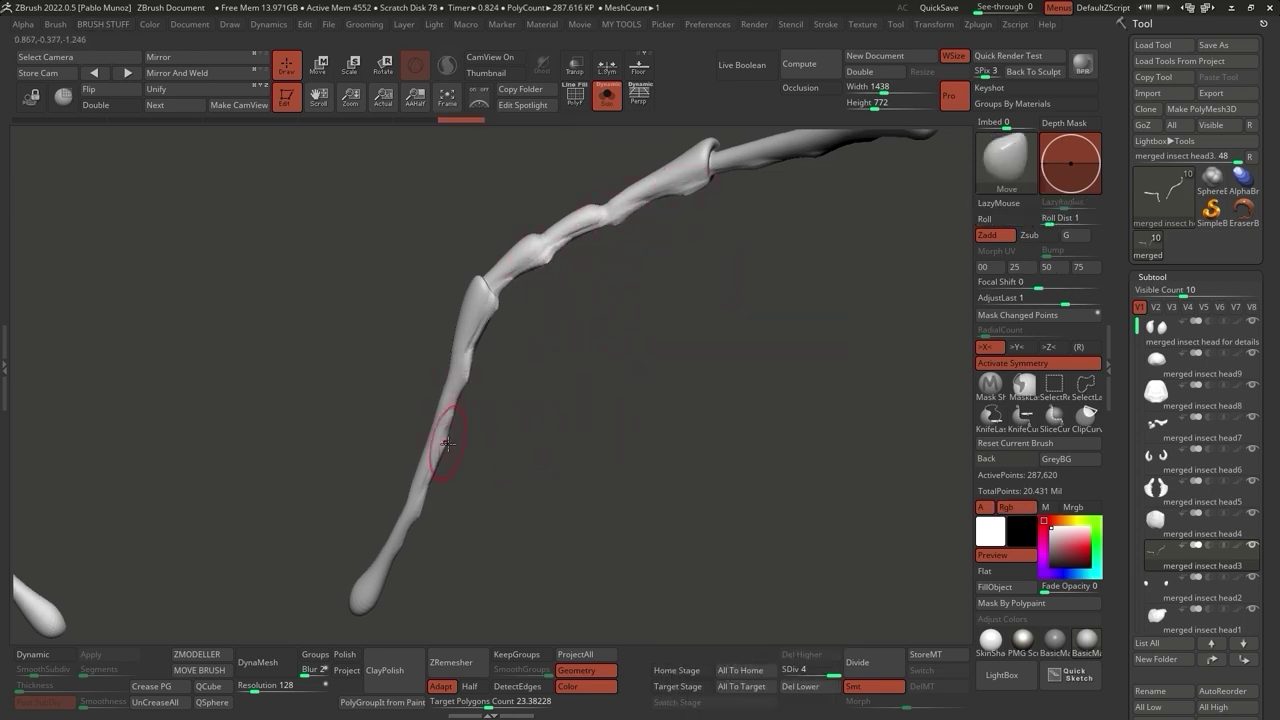
{"action": "mouse_move", "coordinate": [467, 445]}
{"action": "left_mouse_down"}
{"action": "mouse_move", "coordinate": [646, 389]}
{"action": "mouse_move", "coordinate": [693, 222]}
{"action": "left_mouse_up"}
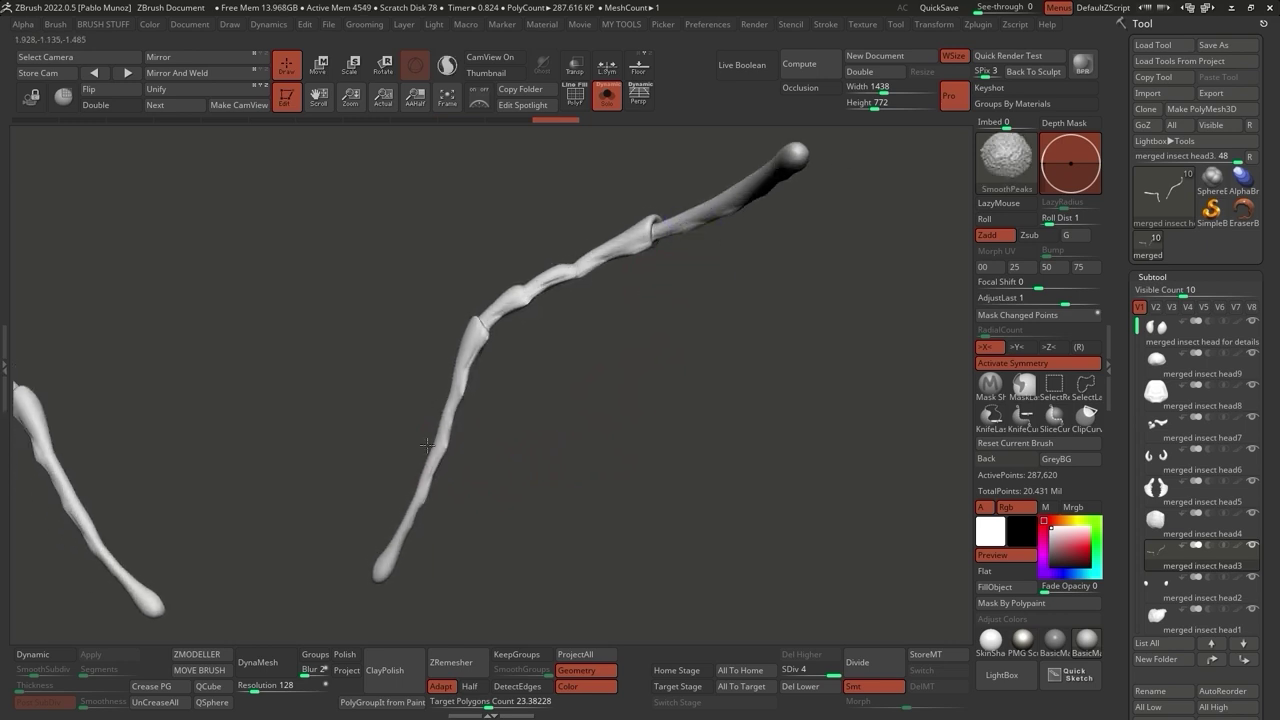
{"action": "key", "text": "shift+ctrl+s"}
{"action": "left_click_drag", "start_coordinate": [654, 380], "coordinate": [694, 403]}
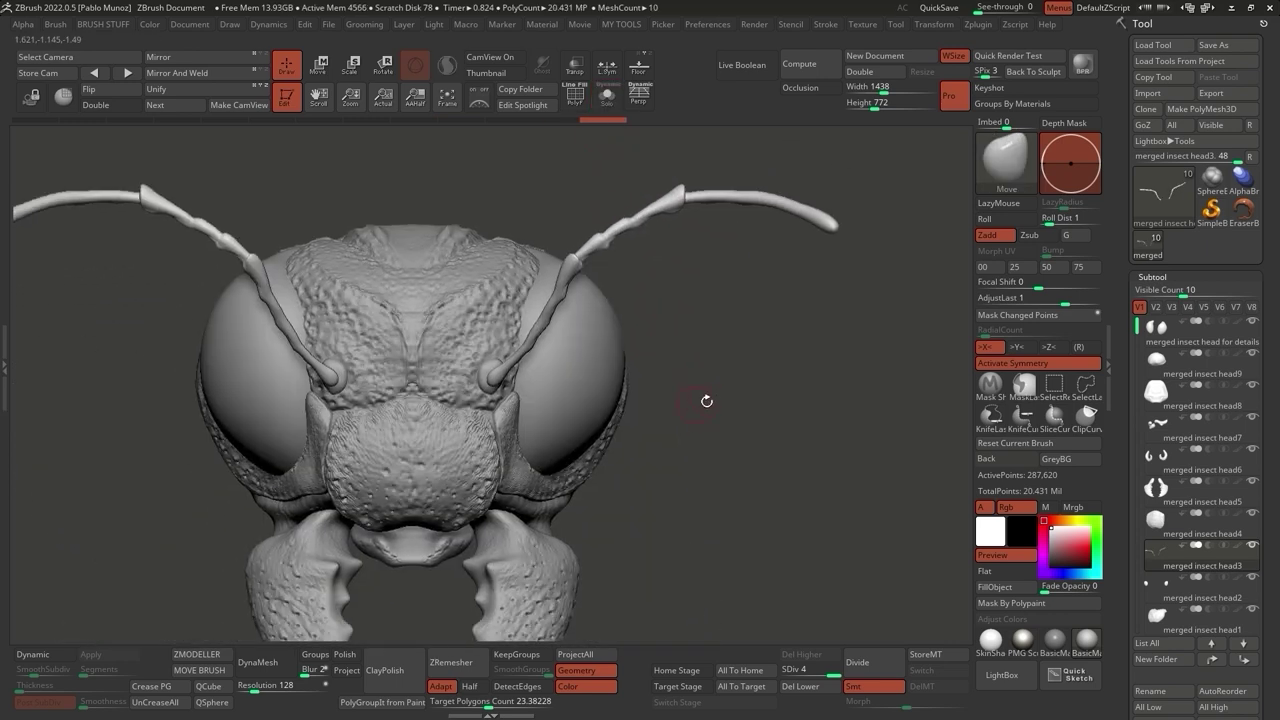
Load the Spiky edges brush again and select the merged insect head1 plate between the eyes.
{"action": "left_click", "coordinate": [987, 683]}
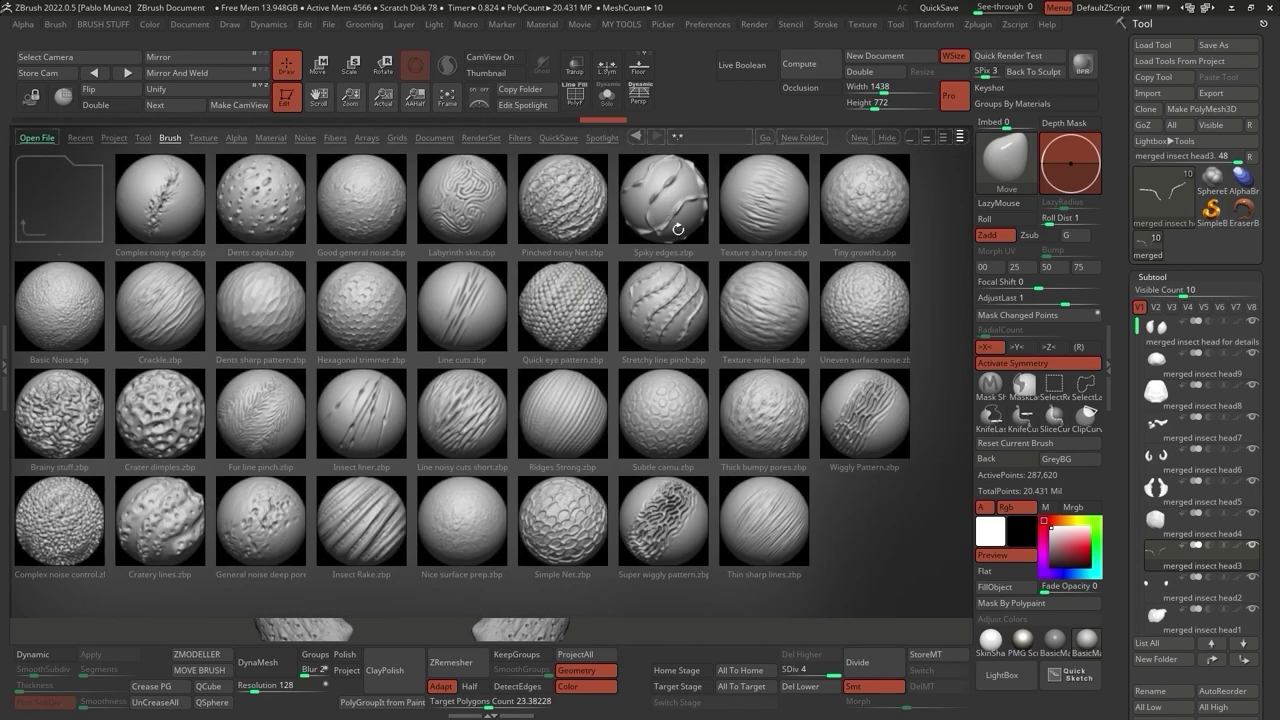
{"action": "left_click", "coordinate": [675, 233]}
{"action": "double_click", "coordinate": [665, 208]}
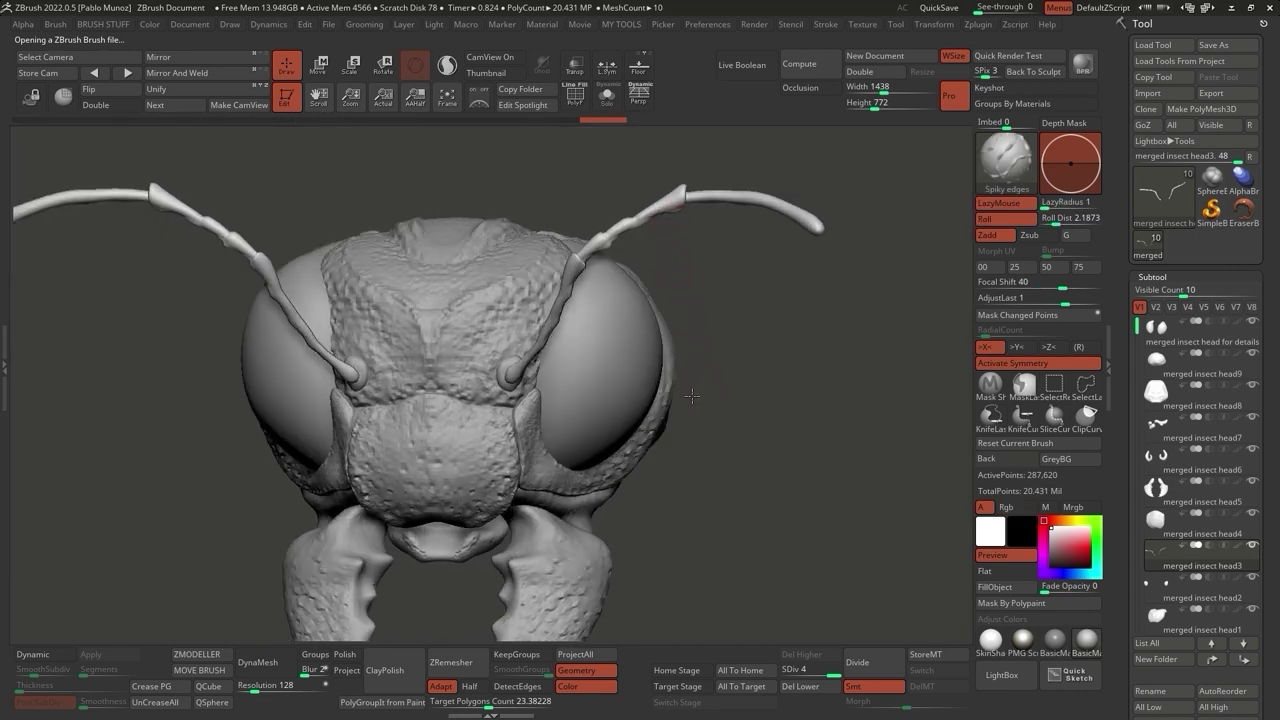
{"action": "left_click", "coordinate": [528, 375], "text": "alt"}
{"action": "right_click_drag", "start_coordinate": [528, 375], "coordinate": [549, 261], "text": "ctrl"}
{"action": "key", "text": "space"}
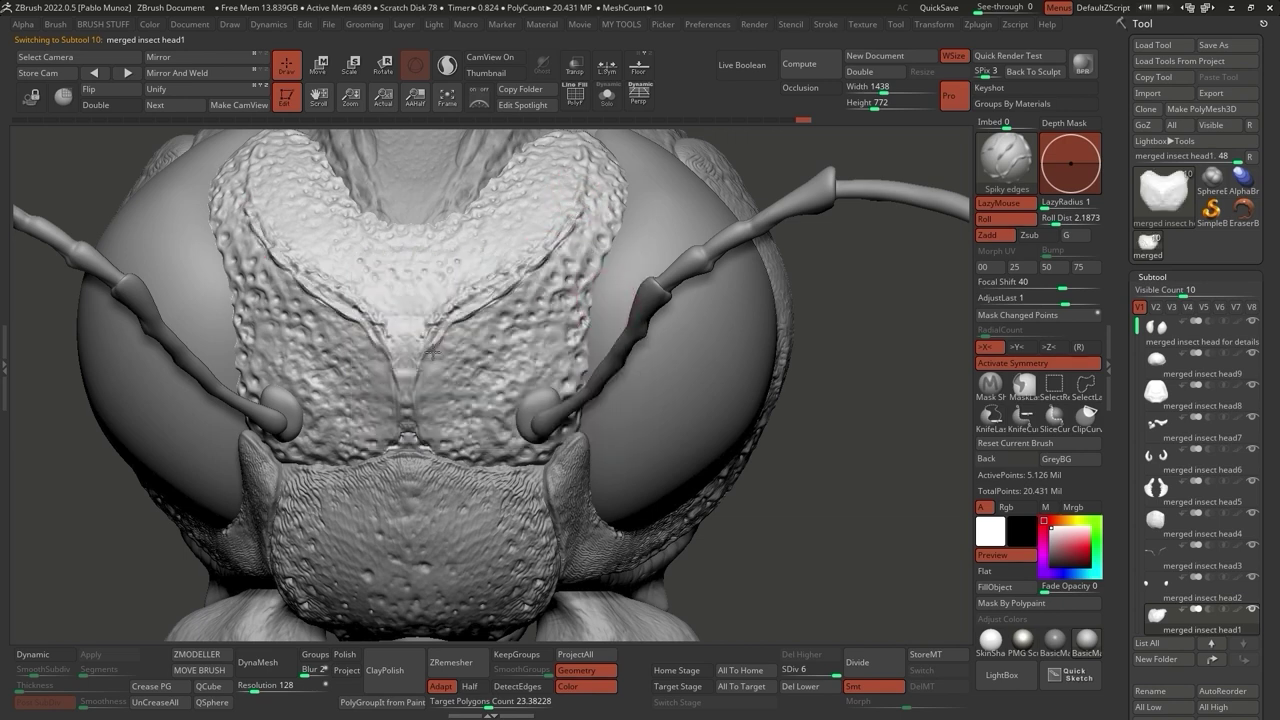
Try long Spiky edges strokes across both sides of the forehead plate between the eyes.
{"action": "mouse_move", "coordinate": [428, 418]}
{"action": "left_mouse_down"}
{"action": "mouse_move", "coordinate": [585, 195]}
{"action": "mouse_move", "coordinate": [460, 354]}
{"action": "left_mouse_up"}
{"action": "mouse_move", "coordinate": [460, 420]}
{"action": "left_mouse_down"}
{"action": "mouse_move", "coordinate": [490, 340]}
{"action": "mouse_move", "coordinate": [570, 265]}
{"action": "mouse_move", "coordinate": [463, 398]}
{"action": "mouse_move", "coordinate": [582, 282]}
{"action": "mouse_move", "coordinate": [474, 405]}
{"action": "mouse_move", "coordinate": [570, 300]}
{"action": "mouse_move", "coordinate": [553, 377]}
{"action": "left_mouse_up"}
{"action": "mouse_move", "coordinate": [543, 386]}
{"action": "left_mouse_down"}
{"action": "mouse_move", "coordinate": [690, 420]}
{"action": "mouse_move", "coordinate": [723, 457]}
{"action": "mouse_move", "coordinate": [677, 449]}
{"action": "left_mouse_up"}
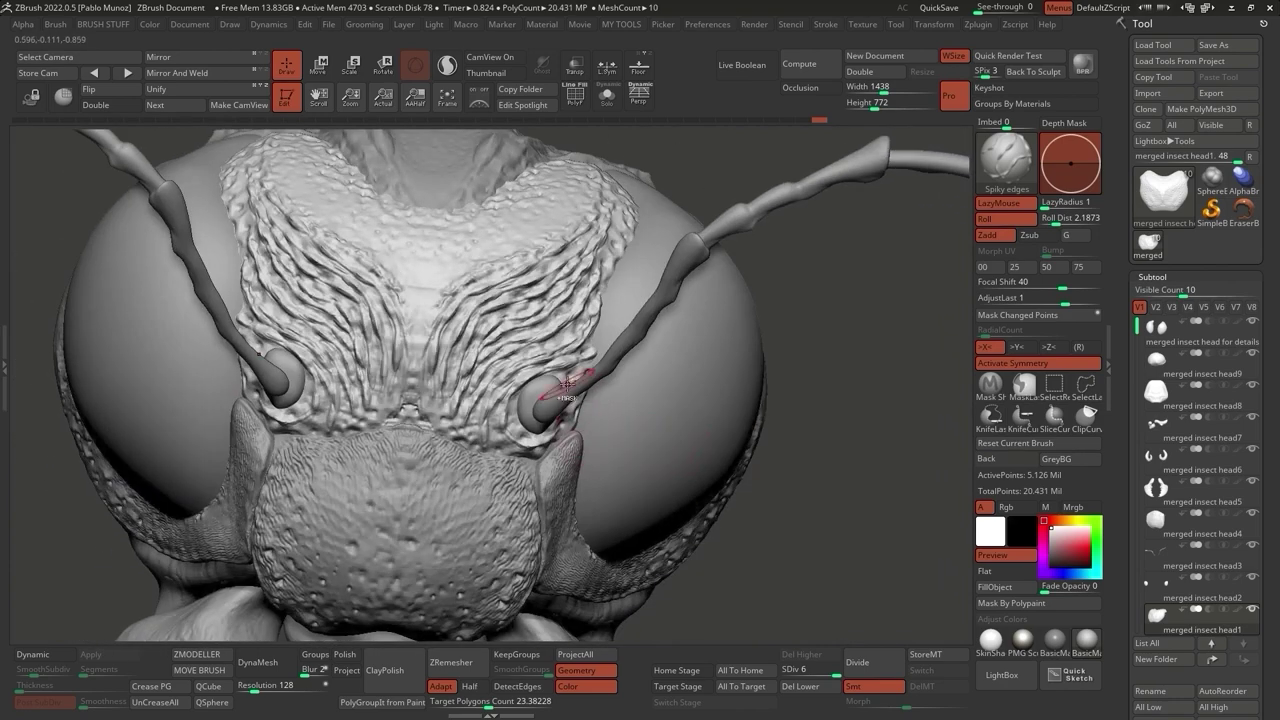
{"action": "right_click_drag", "start_coordinate": [543, 343], "coordinate": [528, 395], "text": "ctrl"}
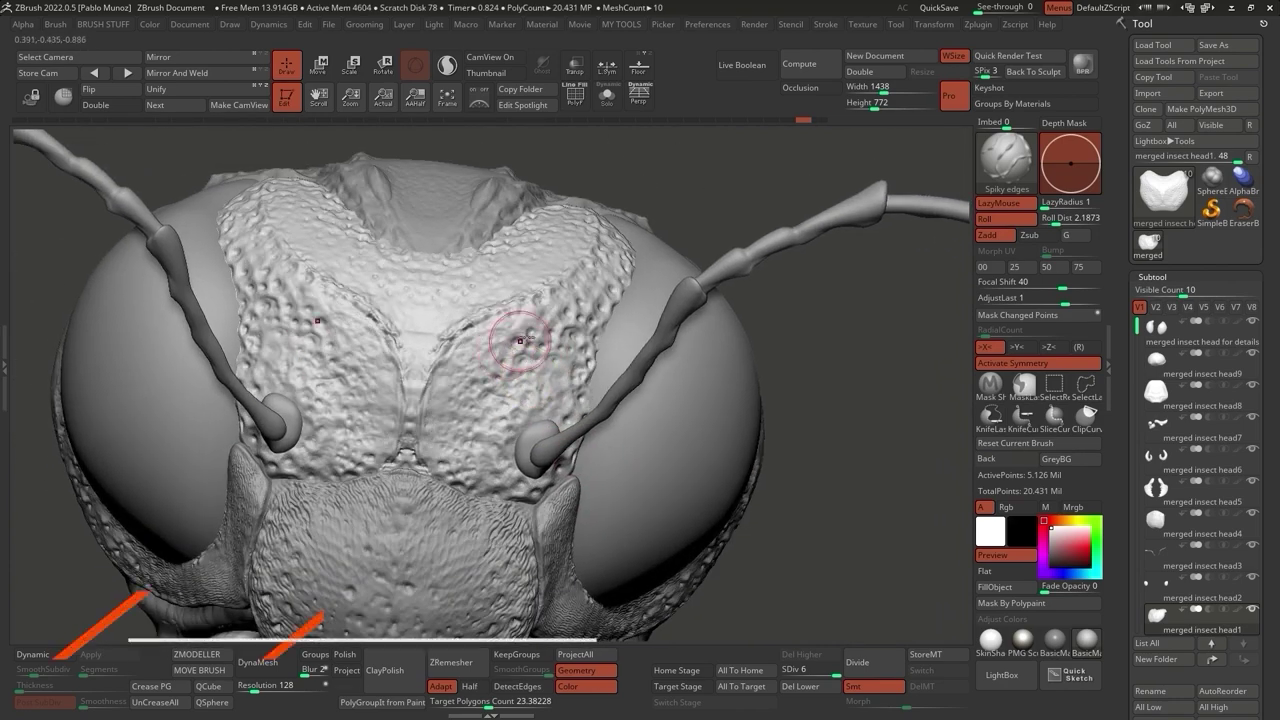
Carve curved grooves into both sides of the forehead plate using Spiky edges with the brush effect inverted.
{"action": "left_click_drag", "start_coordinate": [543, 286], "coordinate": [510, 326], "text": "alt"}
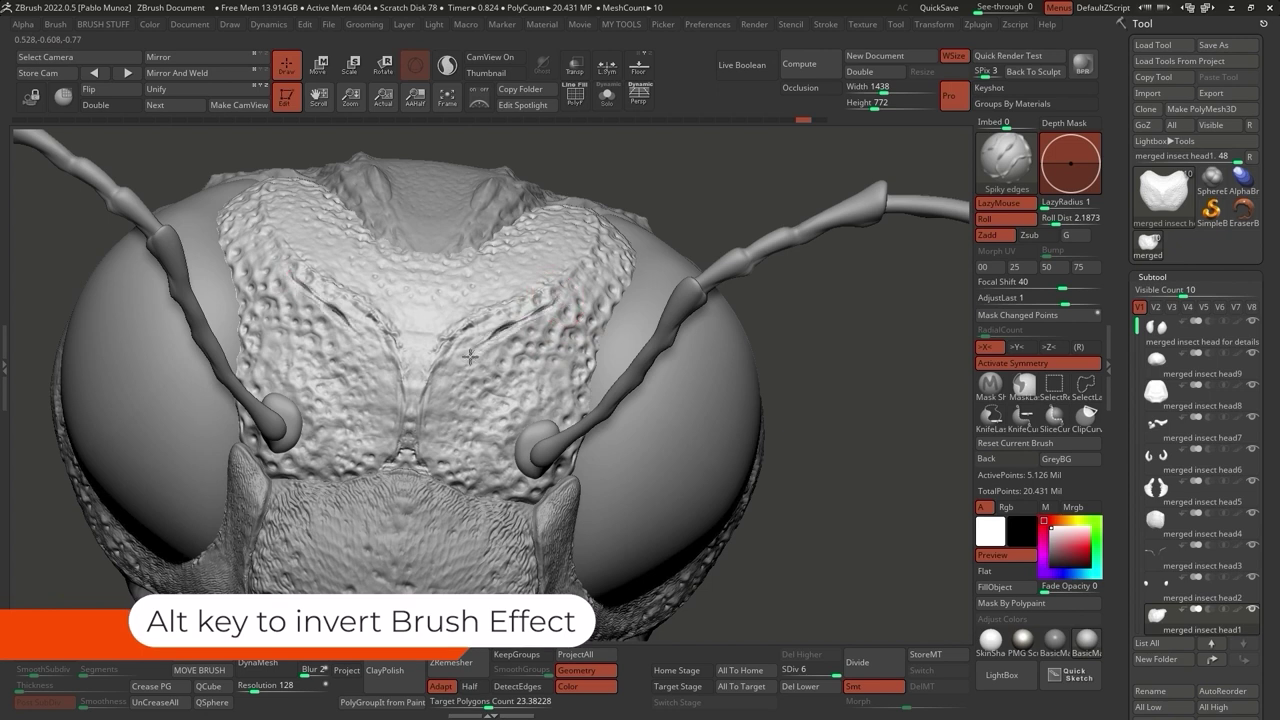
{"action": "mouse_move", "coordinate": [452, 440]}
{"action": "left_mouse_down", "text": "alt"}
{"action": "mouse_move", "coordinate": [473, 473]}
{"action": "mouse_move", "coordinate": [464, 383]}
{"action": "mouse_move", "coordinate": [594, 278]}
{"action": "left_mouse_up", "text": "alt"}
{"action": "mouse_move", "coordinate": [500, 352]}
{"action": "left_mouse_down", "text": "alt"}
{"action": "mouse_move", "coordinate": [472, 422]}
{"action": "mouse_move", "coordinate": [497, 376]}
{"action": "mouse_move", "coordinate": [585, 304]}
{"action": "mouse_move", "coordinate": [553, 324]}
{"action": "mouse_move", "coordinate": [538, 376]}
{"action": "left_mouse_up", "text": "alt"}
{"action": "mouse_move", "coordinate": [539, 376]}
{"action": "right_mouse_down"}
{"action": "mouse_move", "coordinate": [471, 371]}
{"action": "mouse_move", "coordinate": [523, 371]}
{"action": "right_mouse_up"}
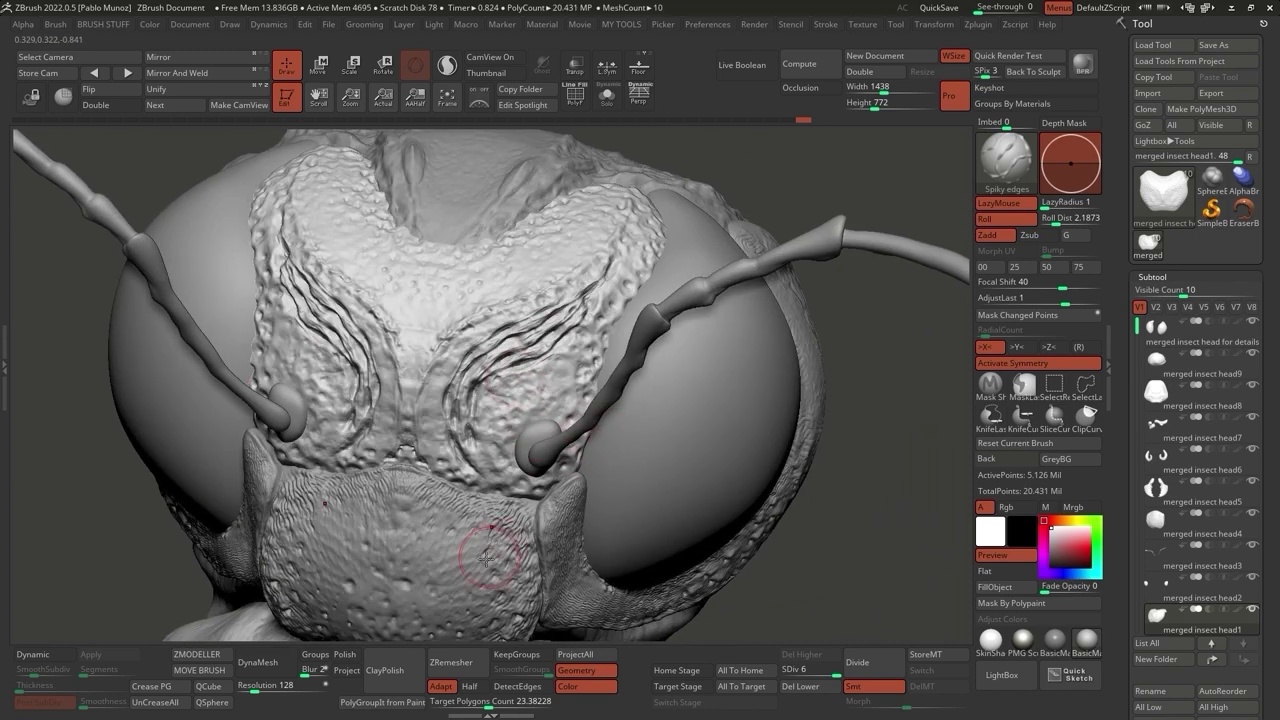
Load the Insect liner brush and cut fine lines along the central seam of the forehead plate.
{"action": "left_click", "coordinate": [1004, 677]}
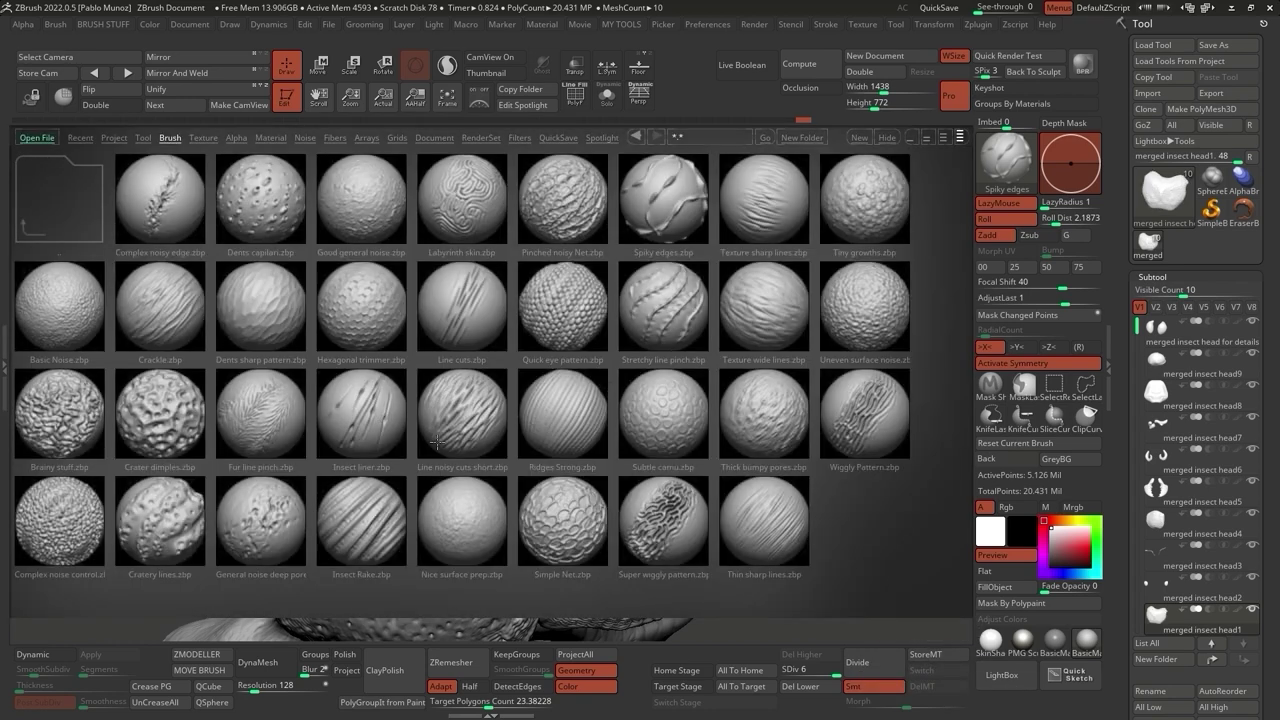
{"action": "double_click", "coordinate": [373, 413]}
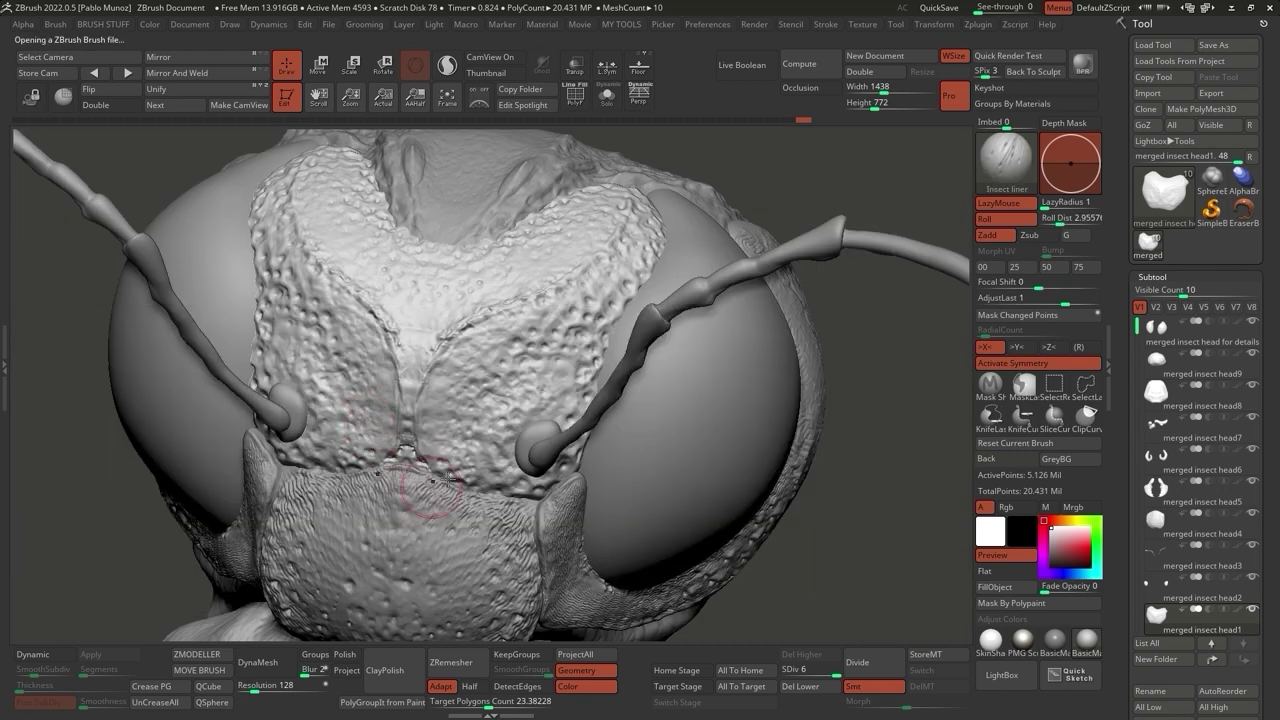
{"action": "right_click_drag", "start_coordinate": [549, 351], "coordinate": [486, 383]}
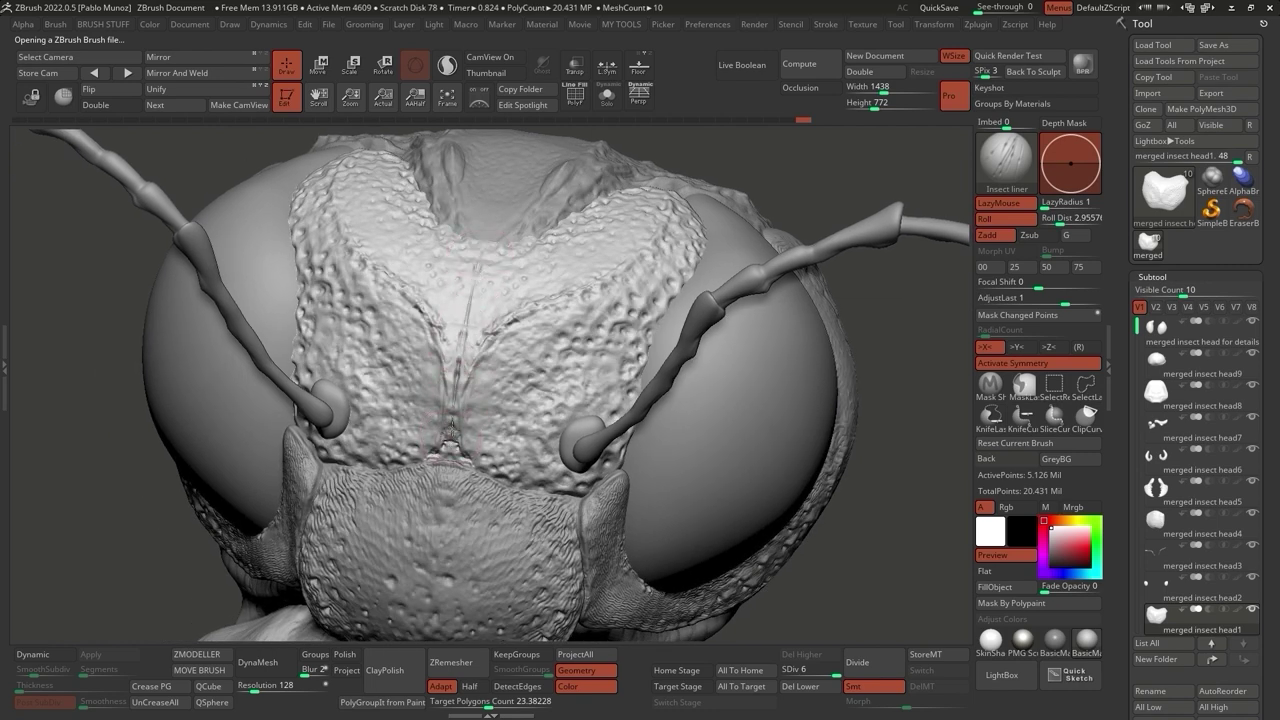
{"action": "right_click_drag", "start_coordinate": [471, 277], "coordinate": [514, 298], "text": "alt"}
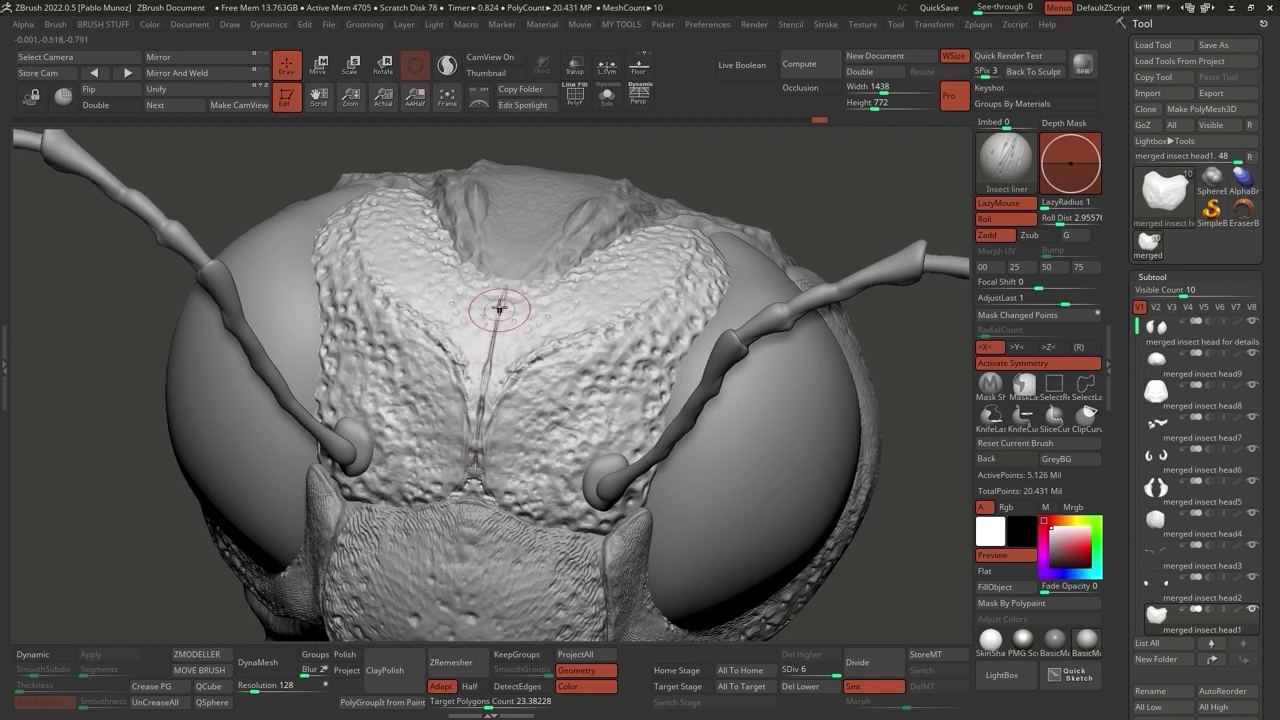
{"action": "right_click_drag", "start_coordinate": [502, 316], "coordinate": [552, 359]}
Select the eyes subtool and try a diagonal Insect liner stroke across the eye.
{"action": "left_click", "coordinate": [756, 351], "text": "alt"}
{"action": "right_click_drag", "start_coordinate": [756, 351], "coordinate": [717, 303]}
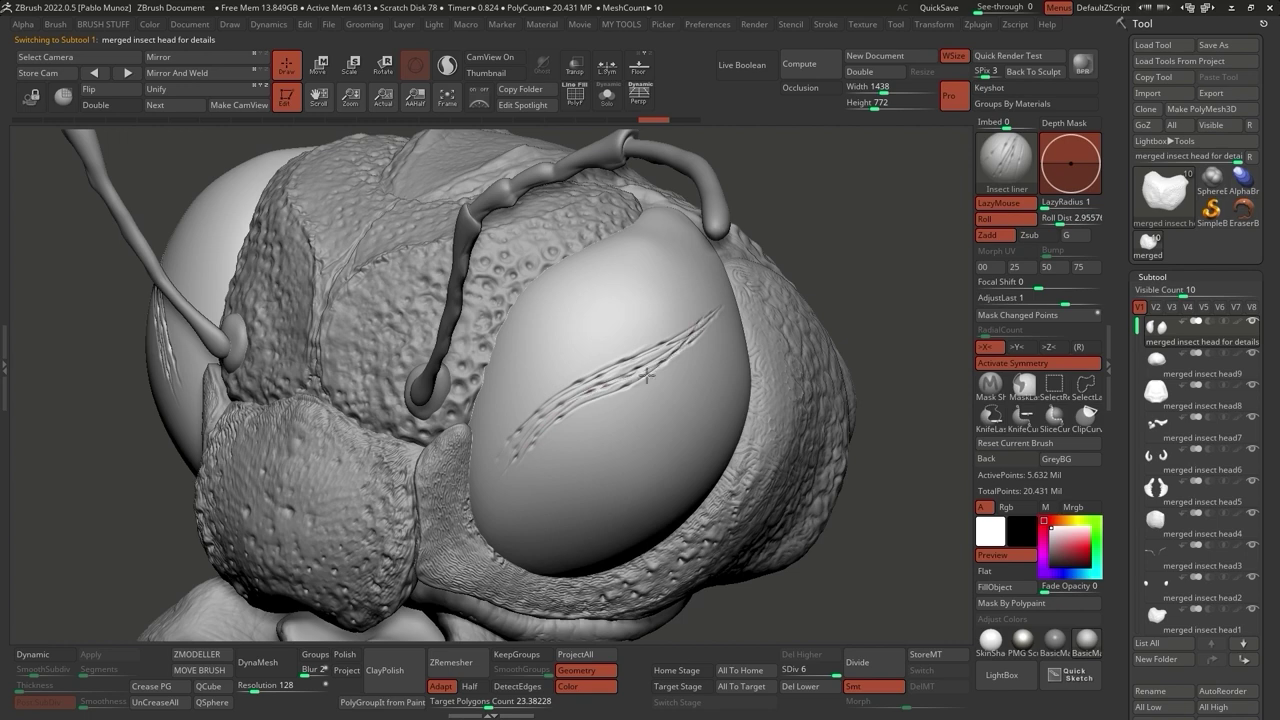
{"action": "right_click_drag", "start_coordinate": [609, 460], "coordinate": [620, 346]}
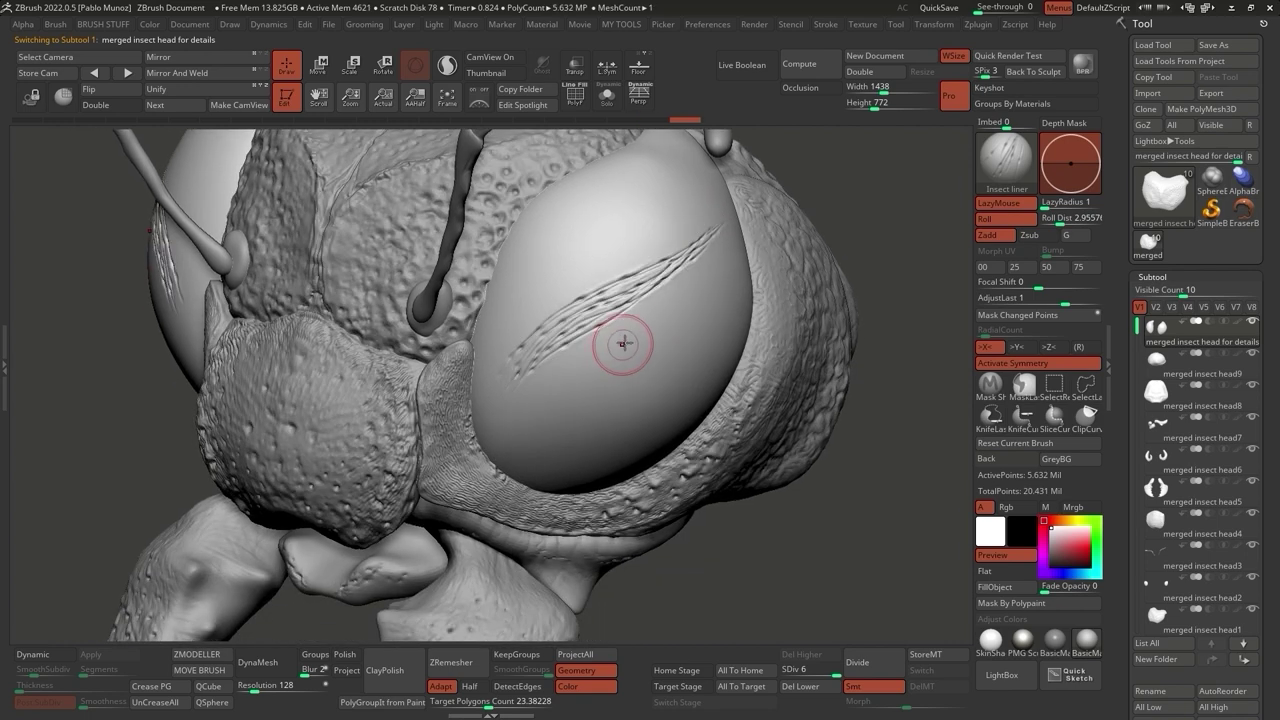
{"action": "right_click_drag", "start_coordinate": [612, 481], "coordinate": [624, 372]}
Select the merged insect head5 mandibles and engrave long Insect liner strokes along their outer surface, following the curve.
{"action": "left_click", "coordinate": [575, 400], "text": "alt"}
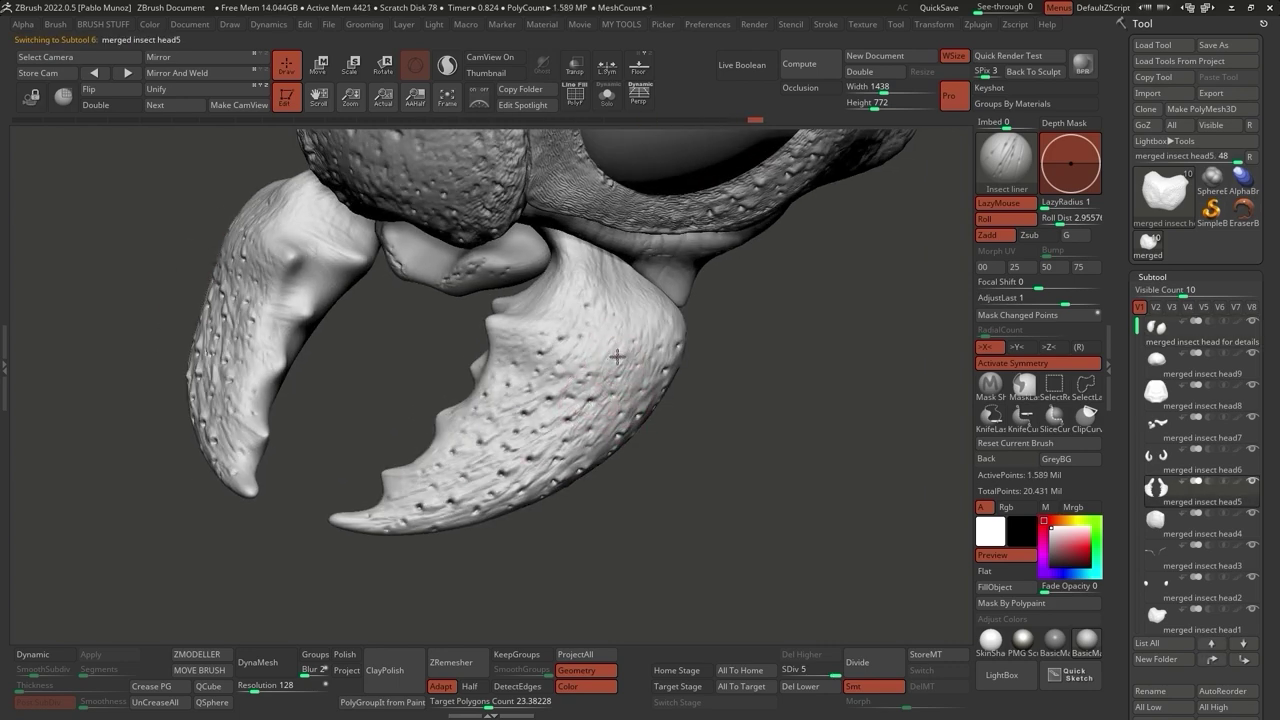
{"action": "right_click_drag", "start_coordinate": [596, 408], "coordinate": [543, 349]}
{"action": "mouse_move", "coordinate": [601, 352]}
{"action": "left_mouse_down"}
{"action": "mouse_move", "coordinate": [455, 447]}
{"action": "mouse_move", "coordinate": [482, 438]}
{"action": "mouse_move", "coordinate": [458, 420]}
{"action": "mouse_move", "coordinate": [535, 408]}
{"action": "mouse_move", "coordinate": [458, 437]}
{"action": "mouse_move", "coordinate": [500, 440]}
{"action": "mouse_move", "coordinate": [410, 468]}
{"action": "left_mouse_up"}
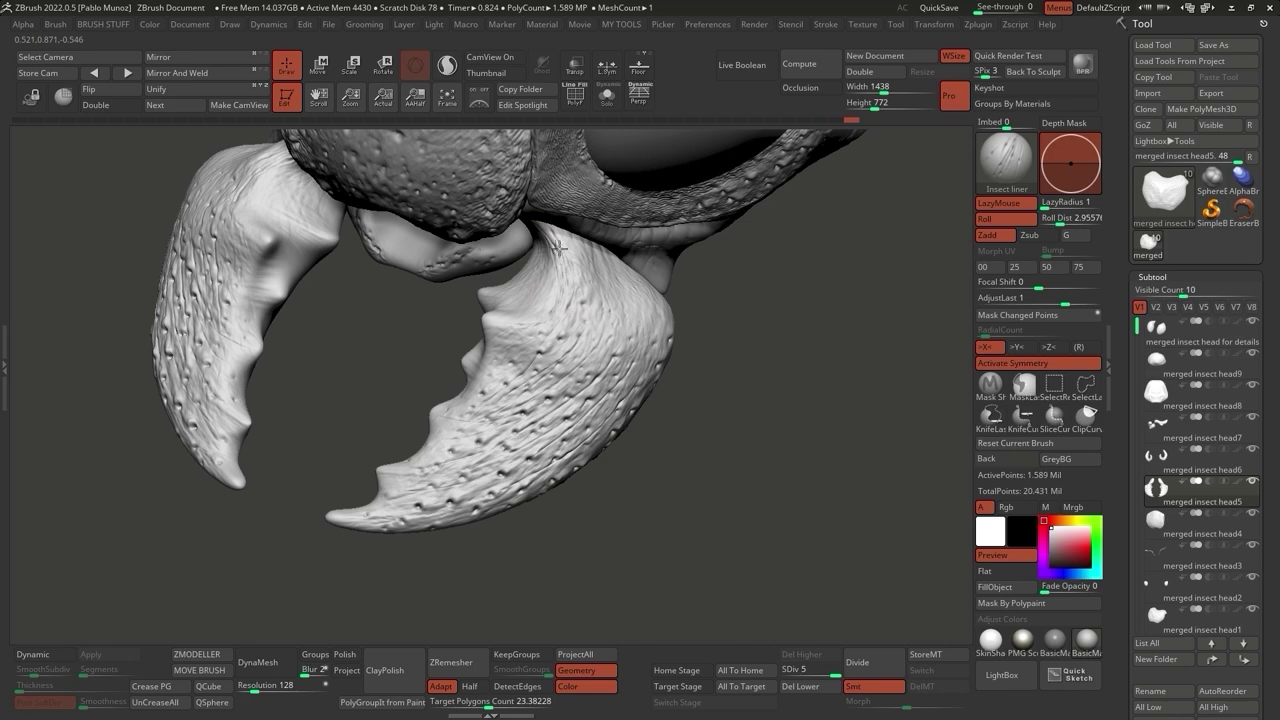
{"action": "mouse_move", "coordinate": [557, 249]}
{"action": "right_mouse_down"}
{"action": "mouse_move", "coordinate": [737, 366]}
{"action": "mouse_move", "coordinate": [759, 406]}
{"action": "mouse_move", "coordinate": [846, 414]}
{"action": "right_mouse_up"}
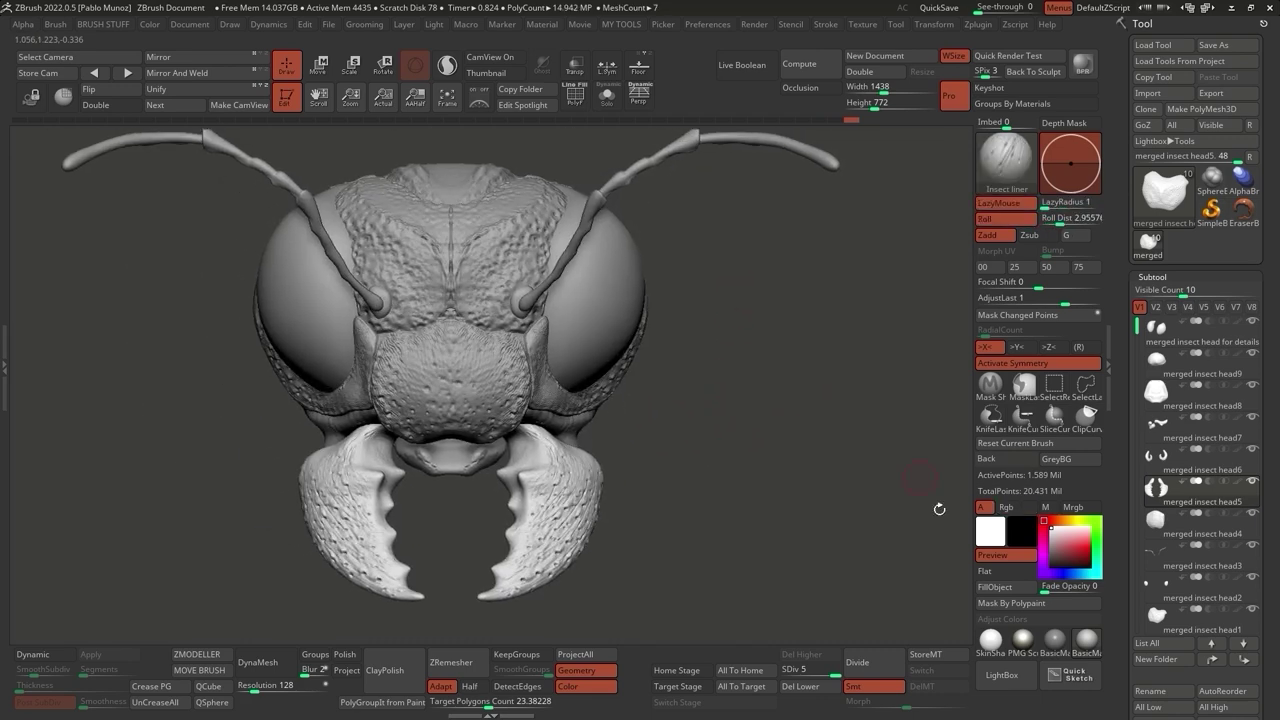
Load the Line noisy cuts short brush, start texturing the mandible bases, and isolate the mandibles.
{"action": "key", "text": "comma"}
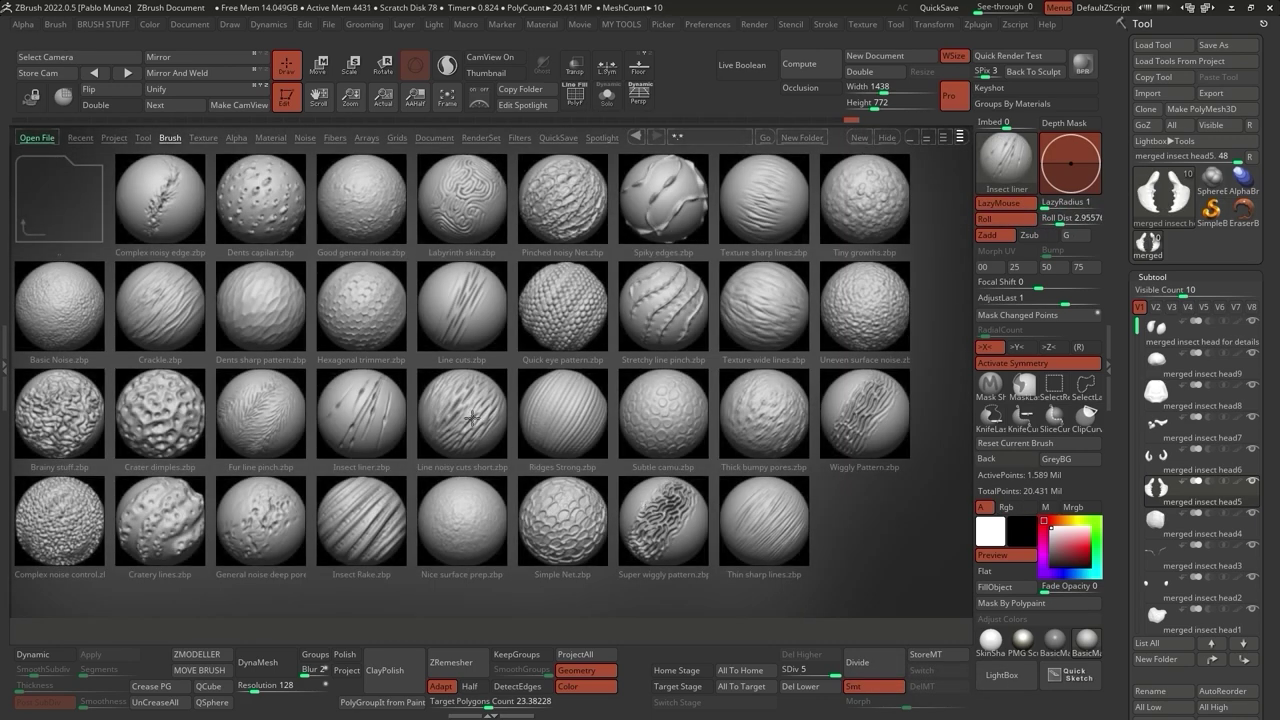
{"action": "left_click", "coordinate": [470, 424]}
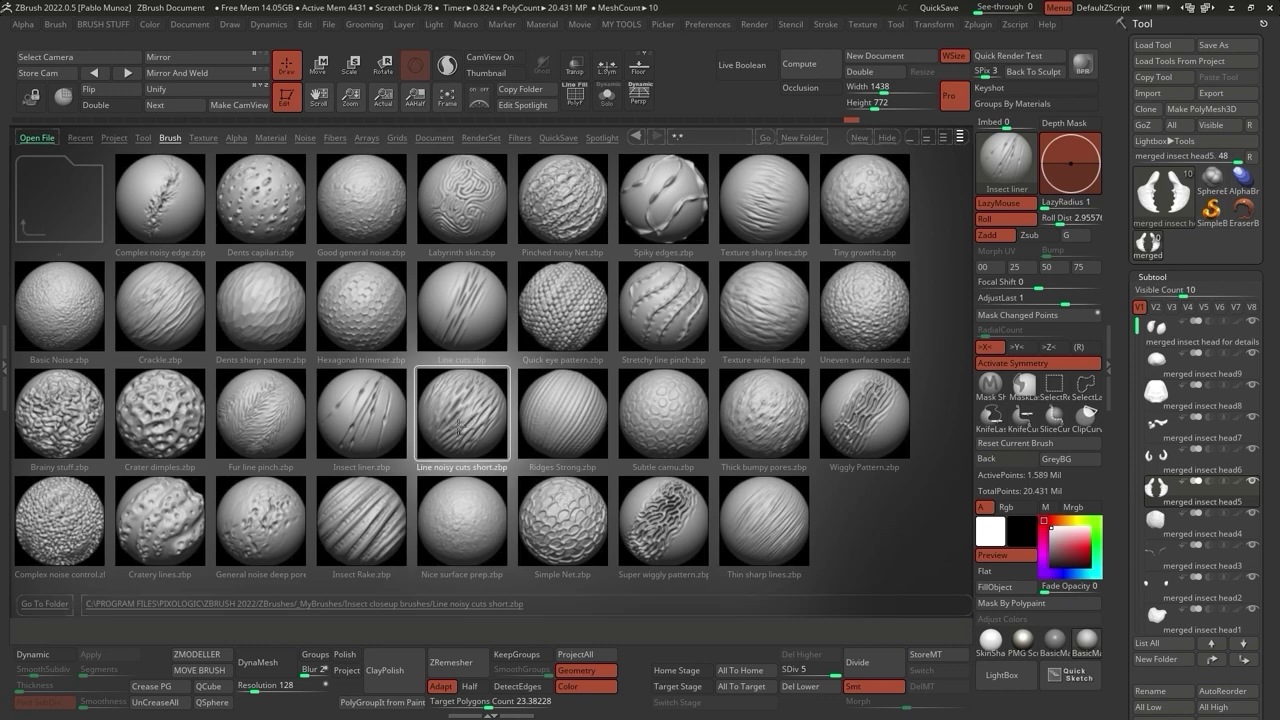
{"action": "left_click", "coordinate": [593, 422]}
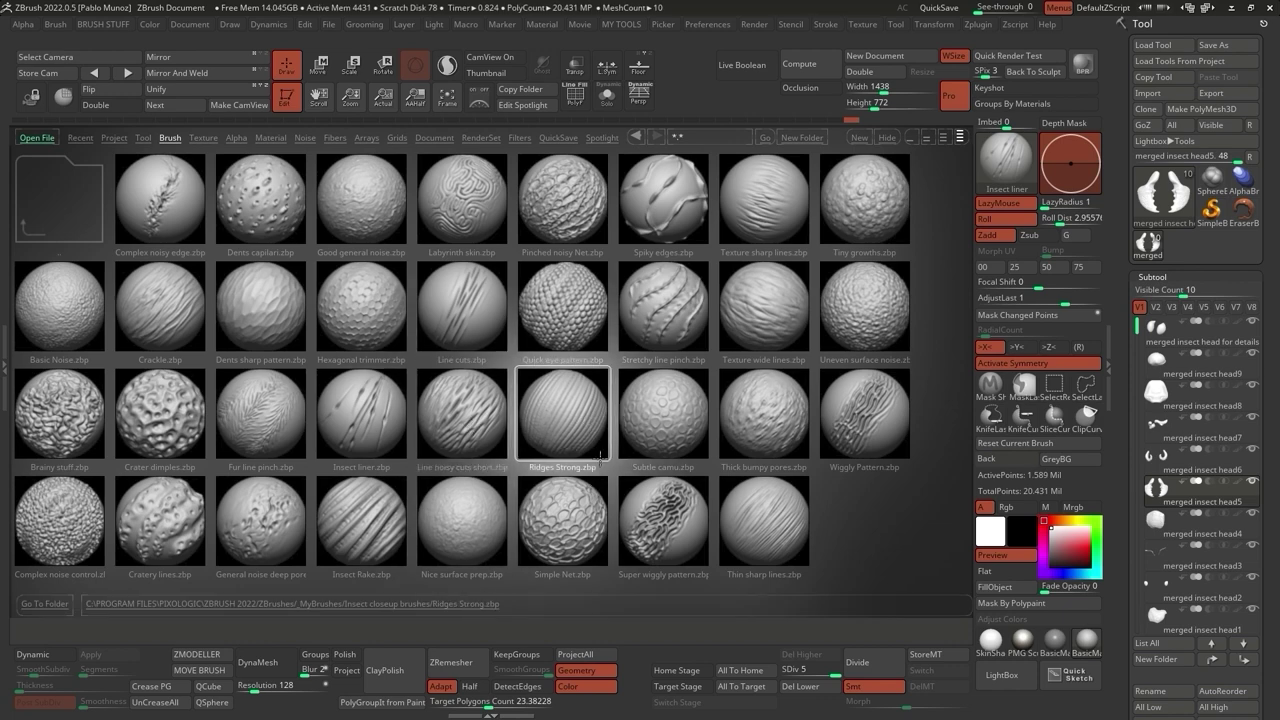
{"action": "double_click", "coordinate": [482, 446]}
{"action": "left_click_drag", "start_coordinate": [250, 450], "coordinate": [653, 397]}
{"action": "right_click_drag", "start_coordinate": [653, 397], "coordinate": [671, 356]}
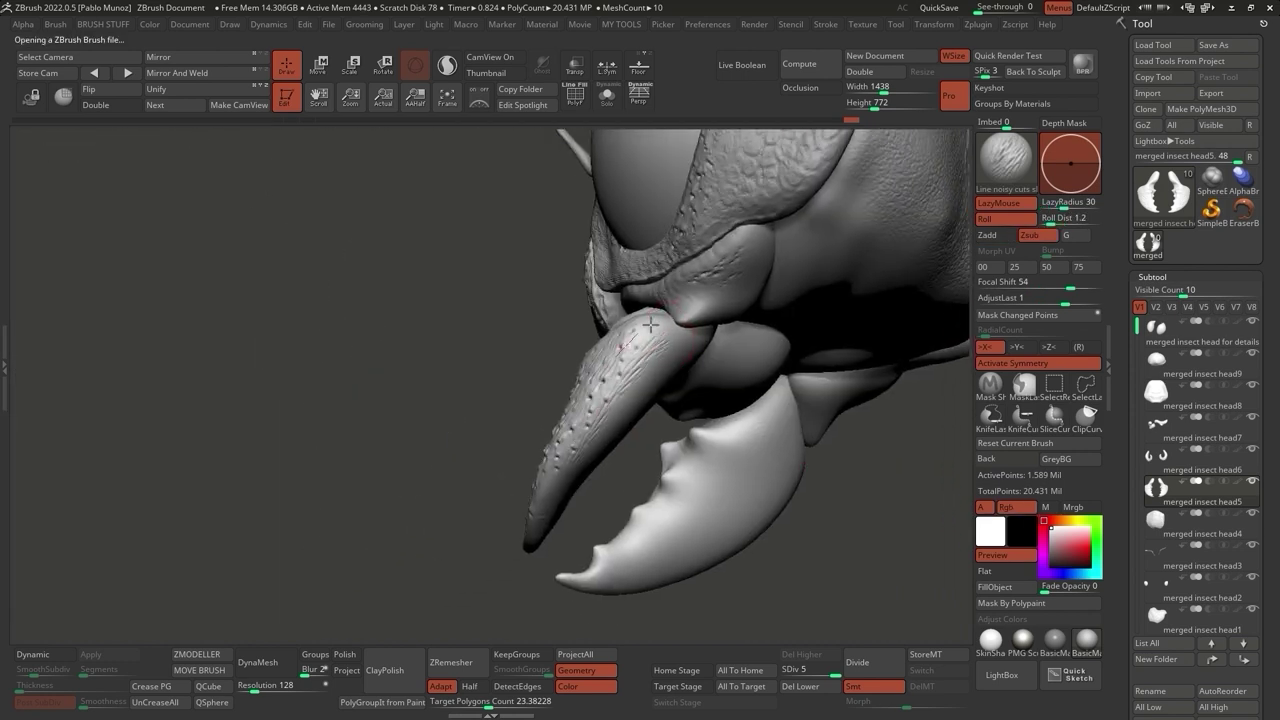
{"action": "key", "text": "ctrl+shift+s"}
Cut short noisy lines over the outer and upper sides of the isolated mandibles, softening them with SmoothPeaks.
{"action": "right_click_drag", "start_coordinate": [620, 420], "coordinate": [590, 392]}
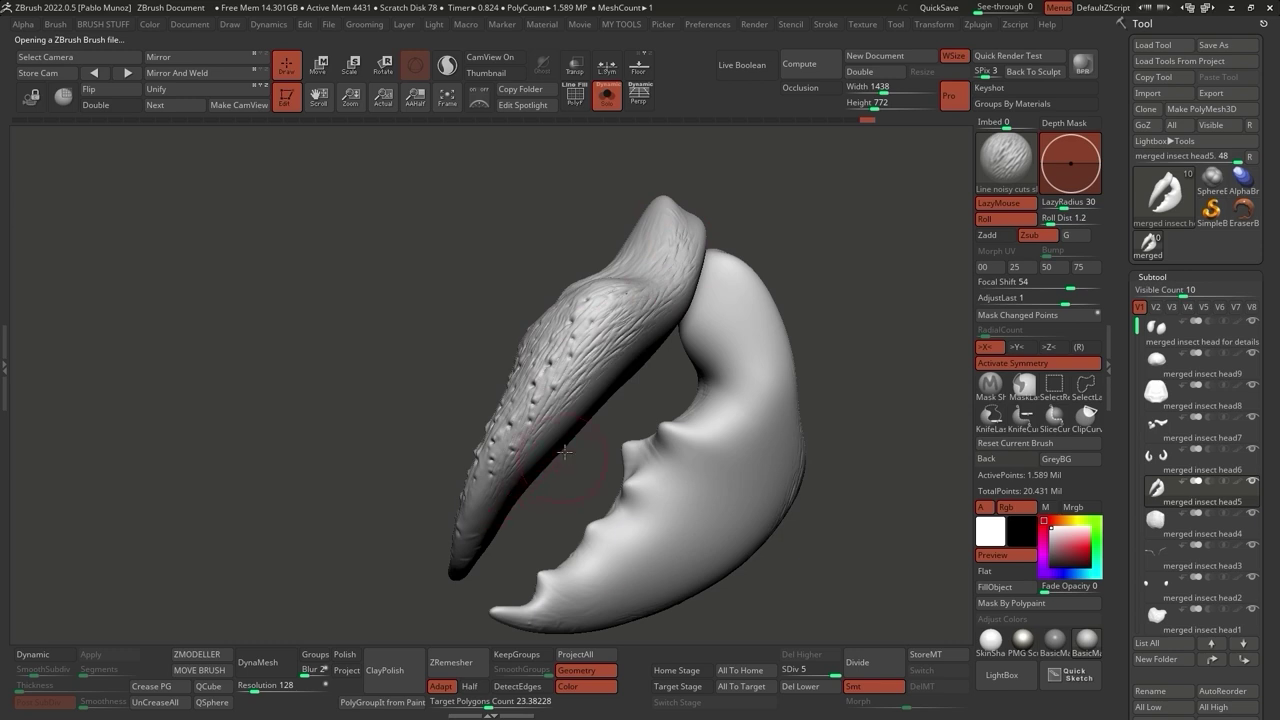
{"action": "right_click_drag", "start_coordinate": [563, 457], "coordinate": [498, 525]}
{"action": "right_click_drag", "start_coordinate": [605, 370], "coordinate": [649, 383]}
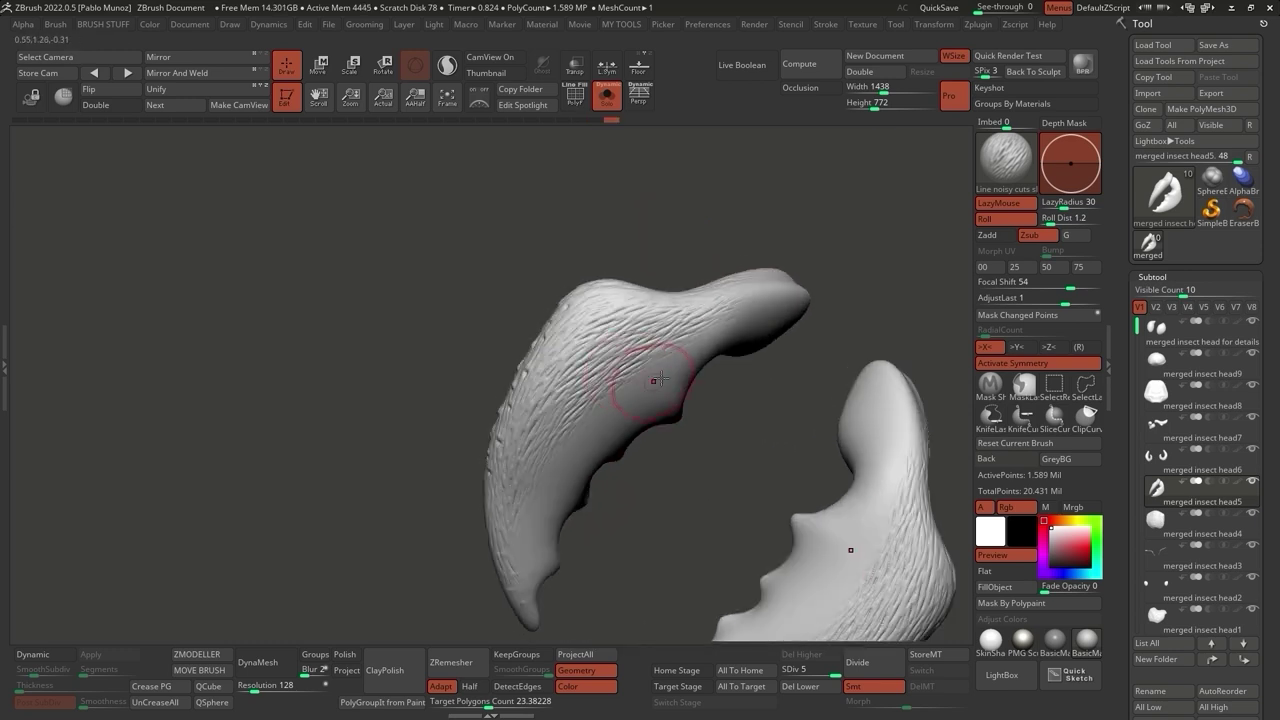
{"action": "key", "text": "shift"}
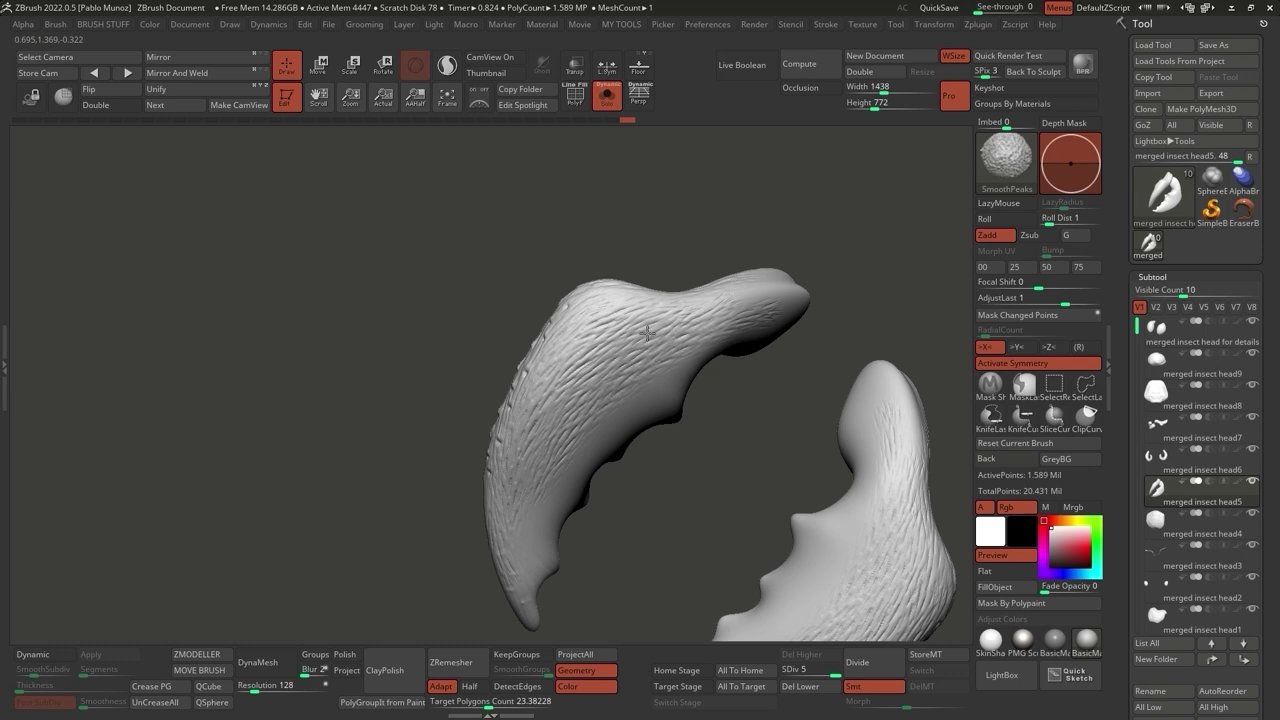
{"action": "right_click_drag", "start_coordinate": [726, 350], "coordinate": [655, 360]}
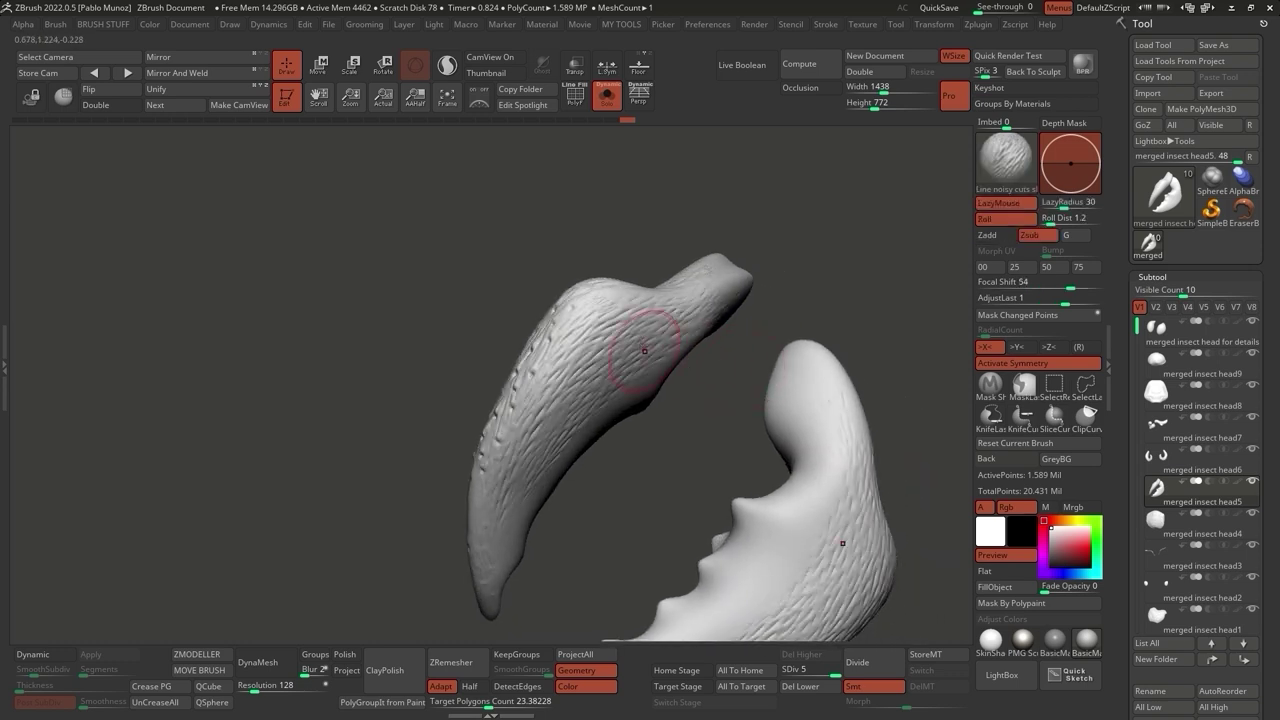
Blend the noisy cuts with SmoothPeaks near the mandible bases and along the inner toothed edges.
{"action": "key", "text": "shift"}
{"action": "key", "text": "shift"}
{"action": "mouse_move", "coordinate": [643, 434]}
{"action": "right_mouse_down"}
{"action": "mouse_move", "coordinate": [730, 440]}
{"action": "mouse_move", "coordinate": [486, 391]}
{"action": "right_mouse_up"}
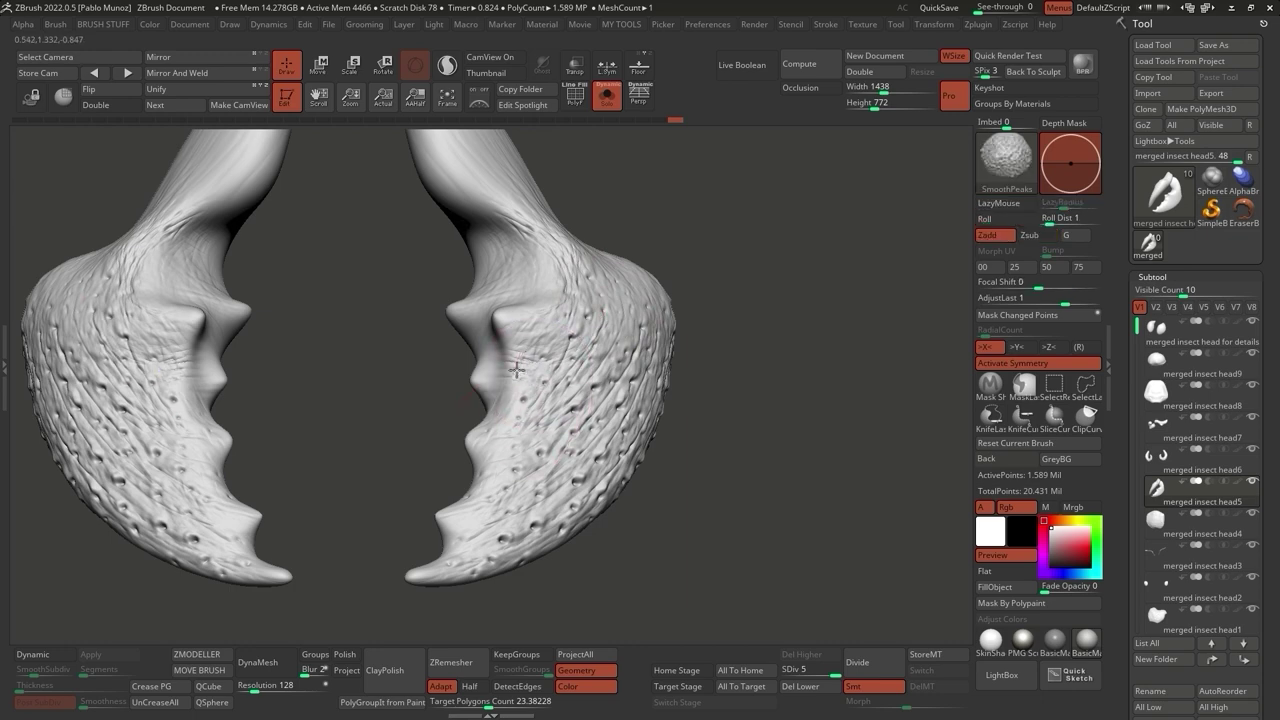
{"action": "right_click_drag", "start_coordinate": [560, 360], "coordinate": [691, 361], "text": "ctrl"}
Load the Ridges Strong brush, show the whole head again, and select the eyes subtool.
{"action": "left_click", "coordinate": [1003, 677]}
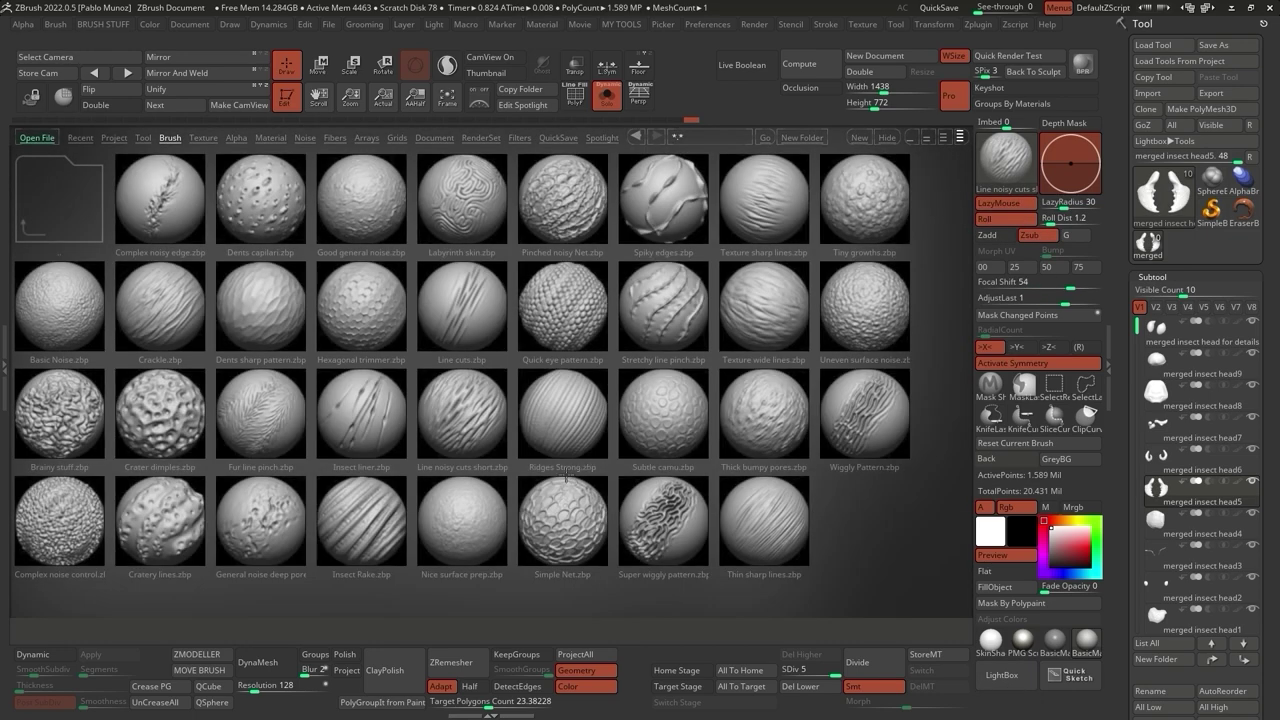
{"action": "double_click", "coordinate": [572, 420]}
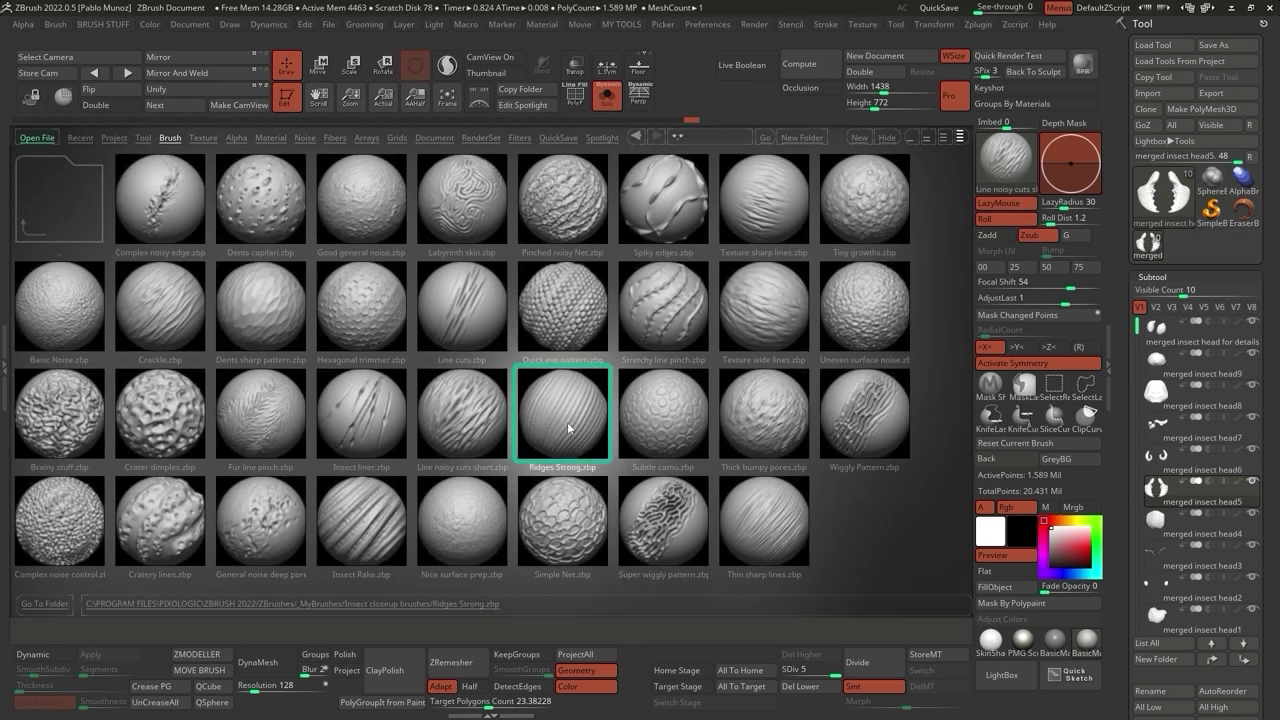
{"action": "right_click_drag", "start_coordinate": [656, 481], "coordinate": [533, 322], "text": "ctrl"}
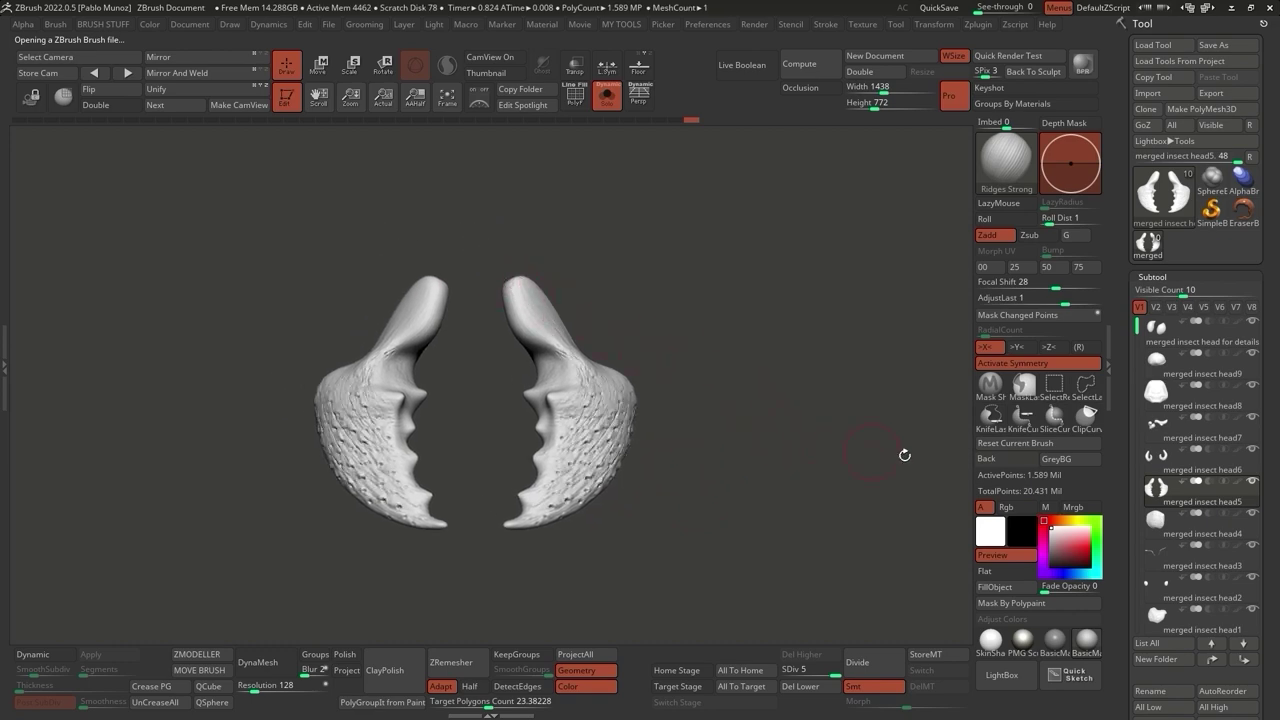
{"action": "left_click", "coordinate": [607, 100]}
{"action": "right_click_drag", "start_coordinate": [729, 343], "coordinate": [737, 400]}
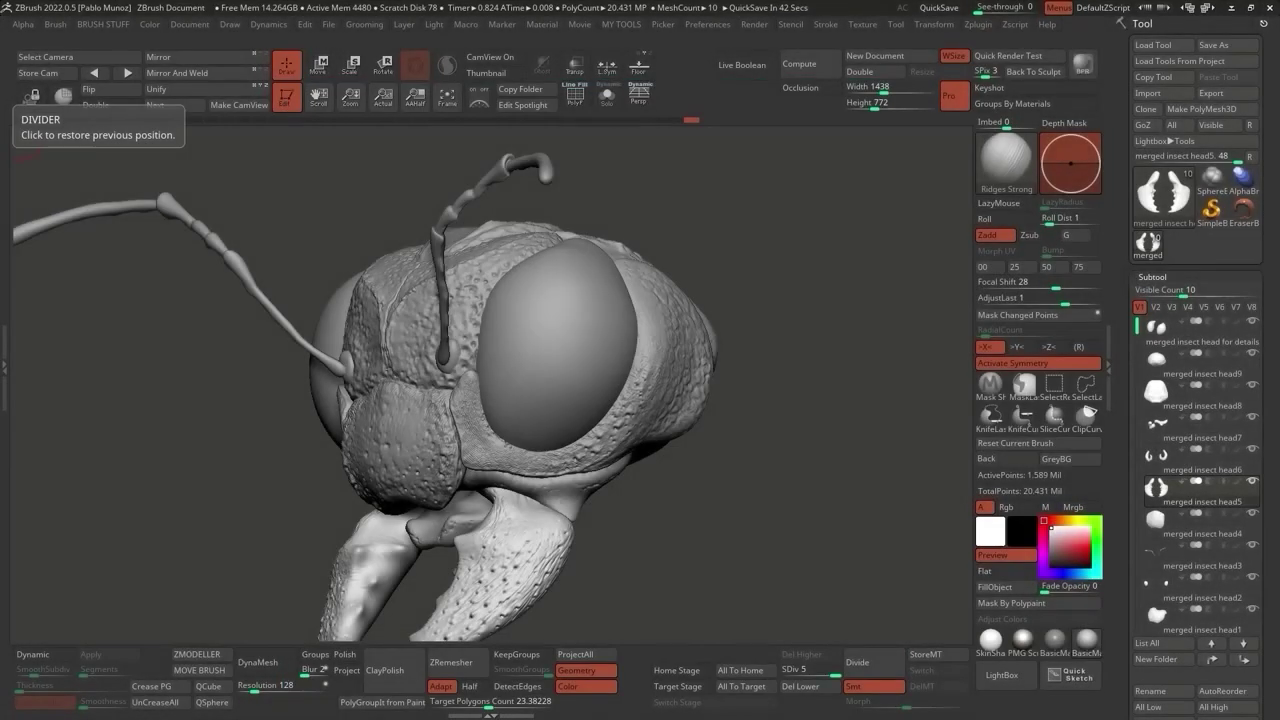
{"action": "left_click", "coordinate": [591, 298], "text": "alt"}
Try covering the eyes with lengthwise Ridges Strong strokes.
{"action": "key", "text": "space"}
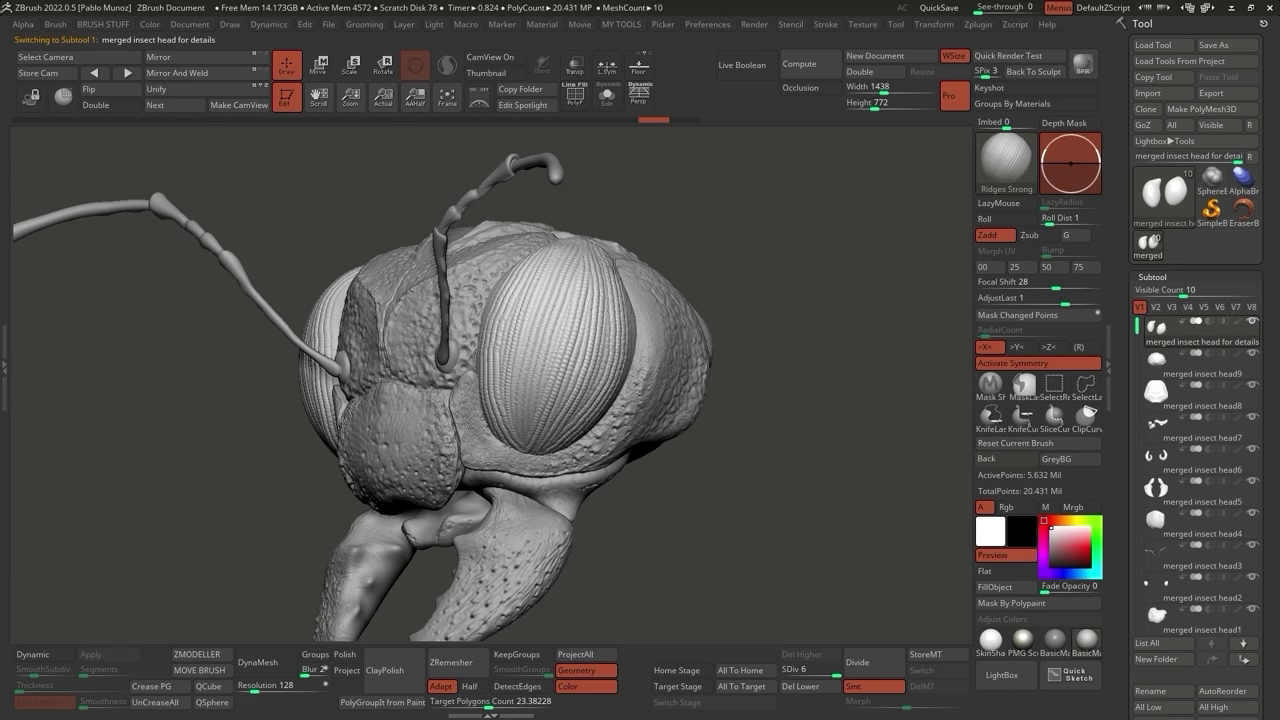
{"action": "left_click_drag", "start_coordinate": [690, 478], "coordinate": [760, 479]}
{"action": "right_click_drag", "start_coordinate": [631, 411], "coordinate": [620, 189]}
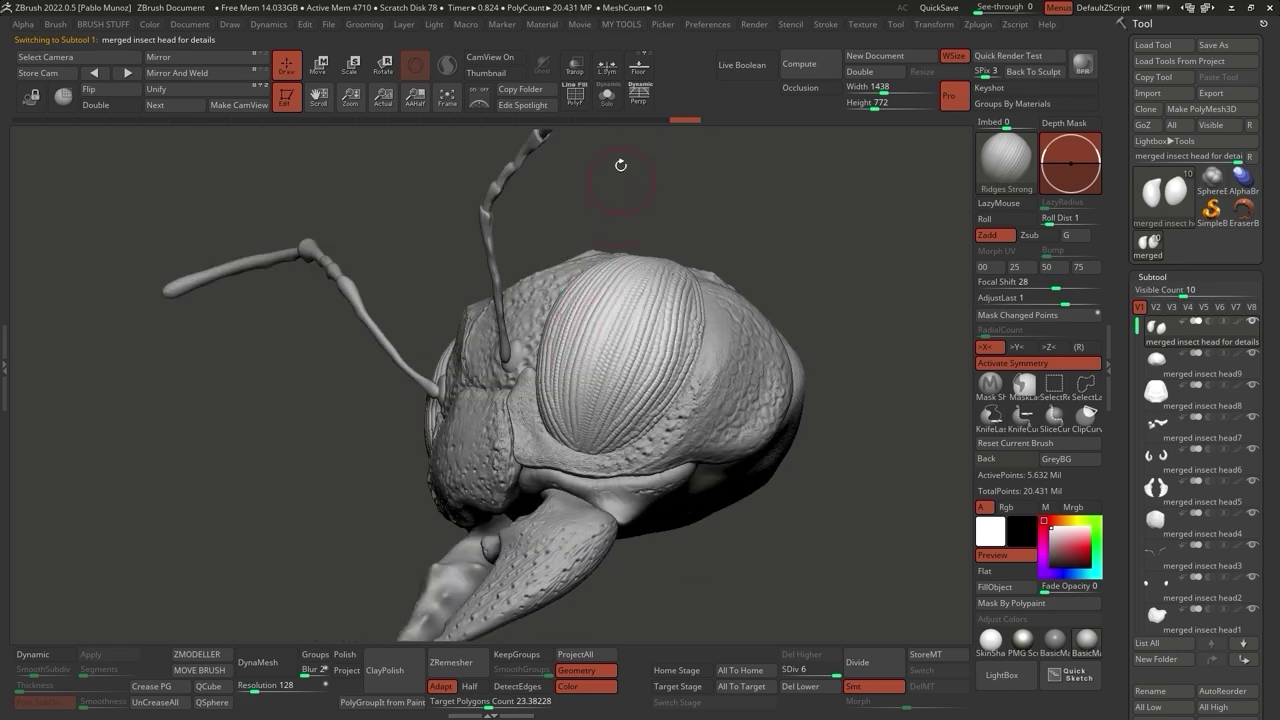
Isolate the eyes and step through the undo history to compare eye patterns, returning to the smooth surface.
{"action": "left_click", "coordinate": [607, 95]}
{"action": "mouse_move", "coordinate": [654, 251]}
{"action": "right_mouse_down"}
{"action": "mouse_move", "coordinate": [673, 350]}
{"action": "mouse_move", "coordinate": [791, 363]}
{"action": "mouse_move", "coordinate": [835, 326]}
{"action": "mouse_move", "coordinate": [746, 350]}
{"action": "mouse_move", "coordinate": [744, 386]}
{"action": "mouse_move", "coordinate": [618, 430]}
{"action": "right_mouse_up"}
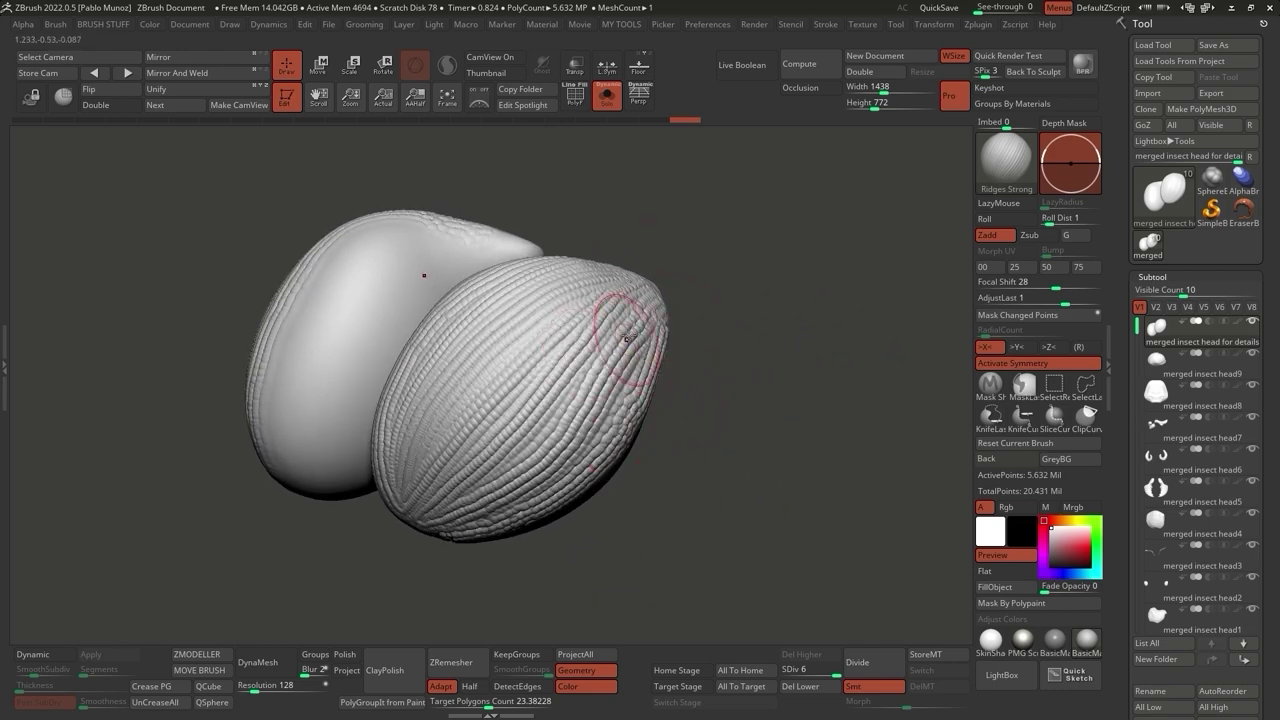
{"action": "key", "text": "ctrl+z"}
{"action": "key", "text": "ctrl+shift+z"}
{"action": "key", "text": "ctrl+shift+z"}
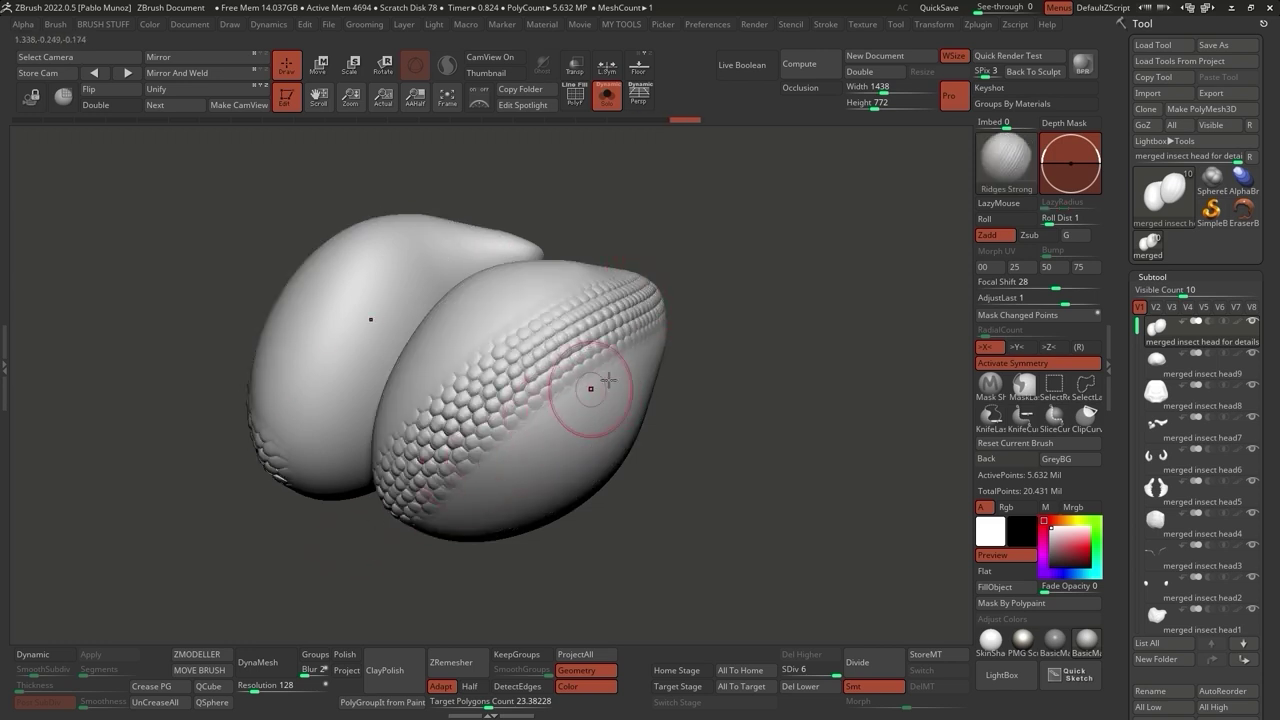
{"action": "key", "text": "ctrl+z"}
{"action": "key", "text": "ctrl+z"}
{"action": "key", "text": "ctrl+shift+z"}
{"action": "key", "text": "ctrl+shift+z"}
{"action": "key", "text": "ctrl+z"}
{"action": "key", "text": "ctrl+shift+z"}
{"action": "key", "text": "ctrl+z"}
{"action": "key", "text": "ctrl+shift+z"}
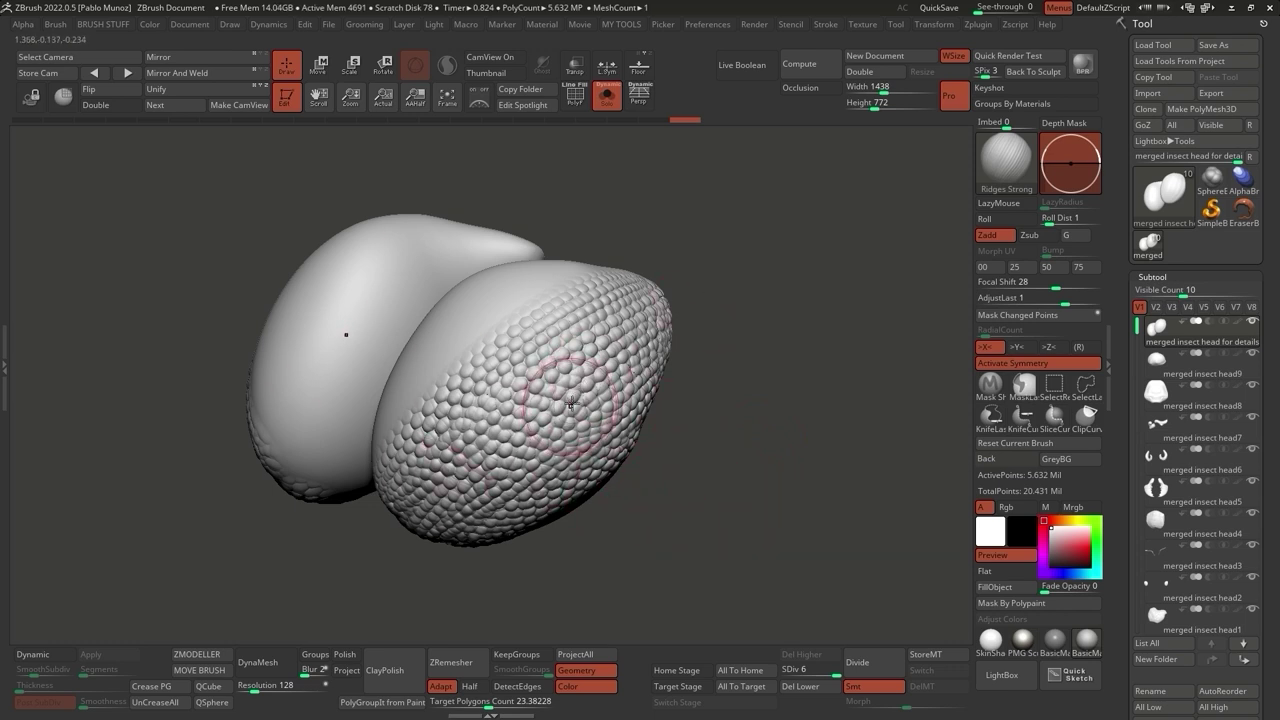
{"action": "key", "text": "ctrl+z"}
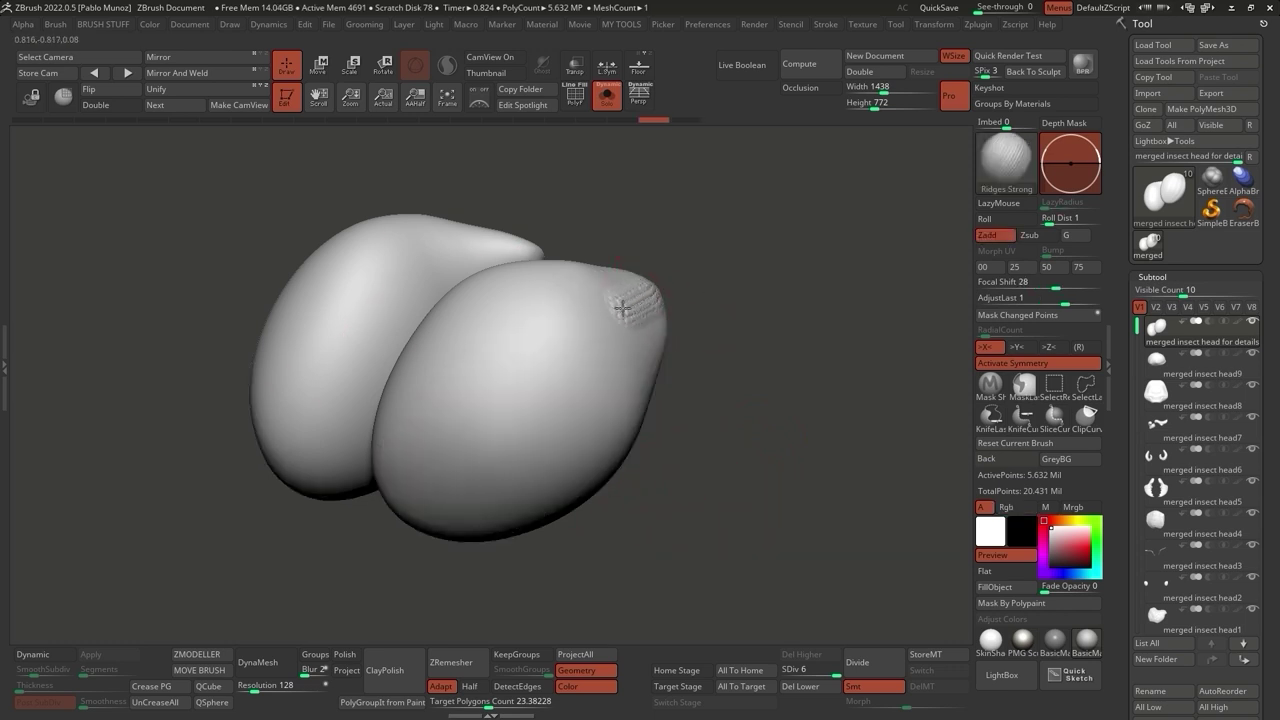
Lay parallel curved Ridges Strong strokes lengthwise across the isolated eye, from its pointed end to its rounded end.
{"action": "left_click_drag", "start_coordinate": [552, 348], "coordinate": [523, 370]}
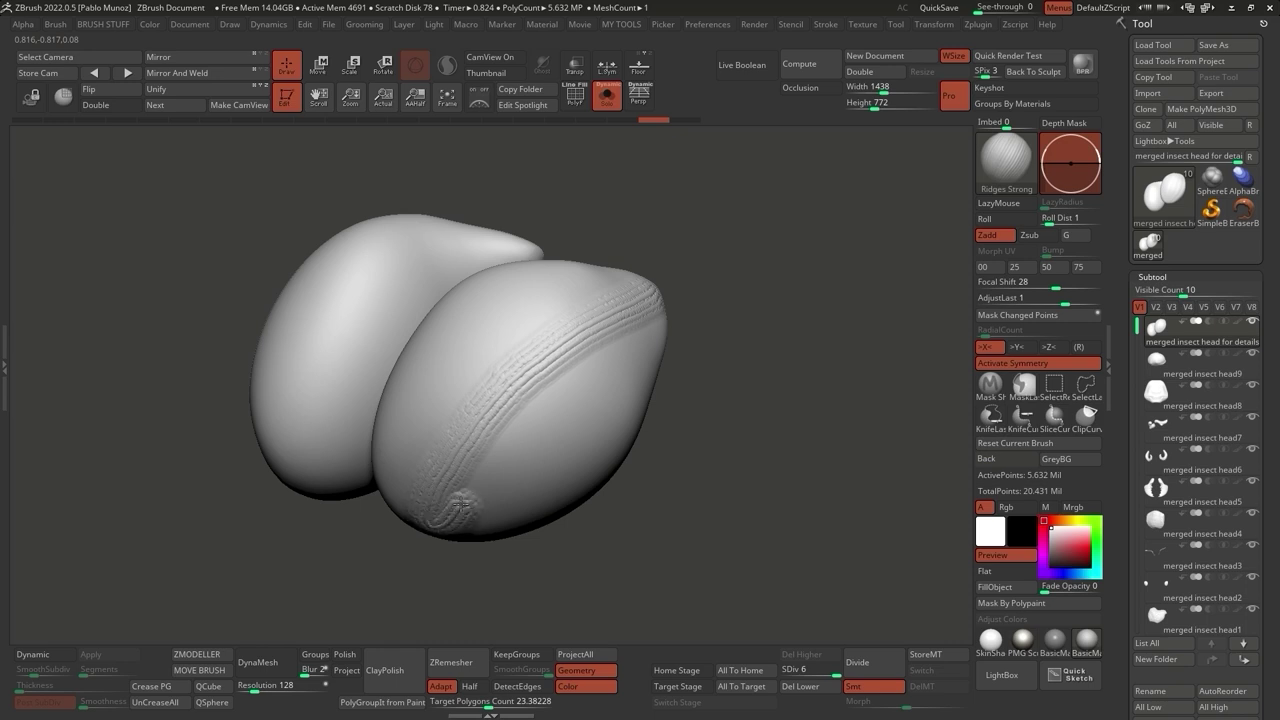
{"action": "left_click_drag", "start_coordinate": [520, 423], "coordinate": [630, 340]}
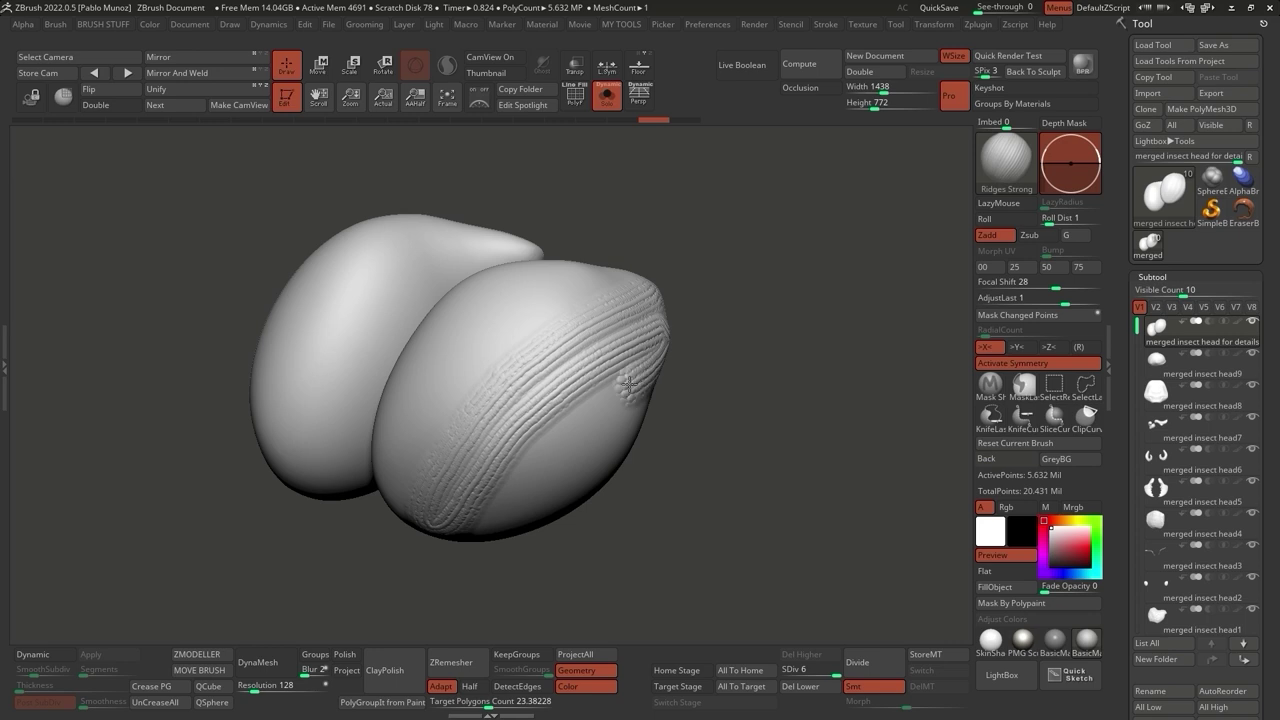
{"action": "left_click_drag", "start_coordinate": [599, 403], "coordinate": [513, 485]}
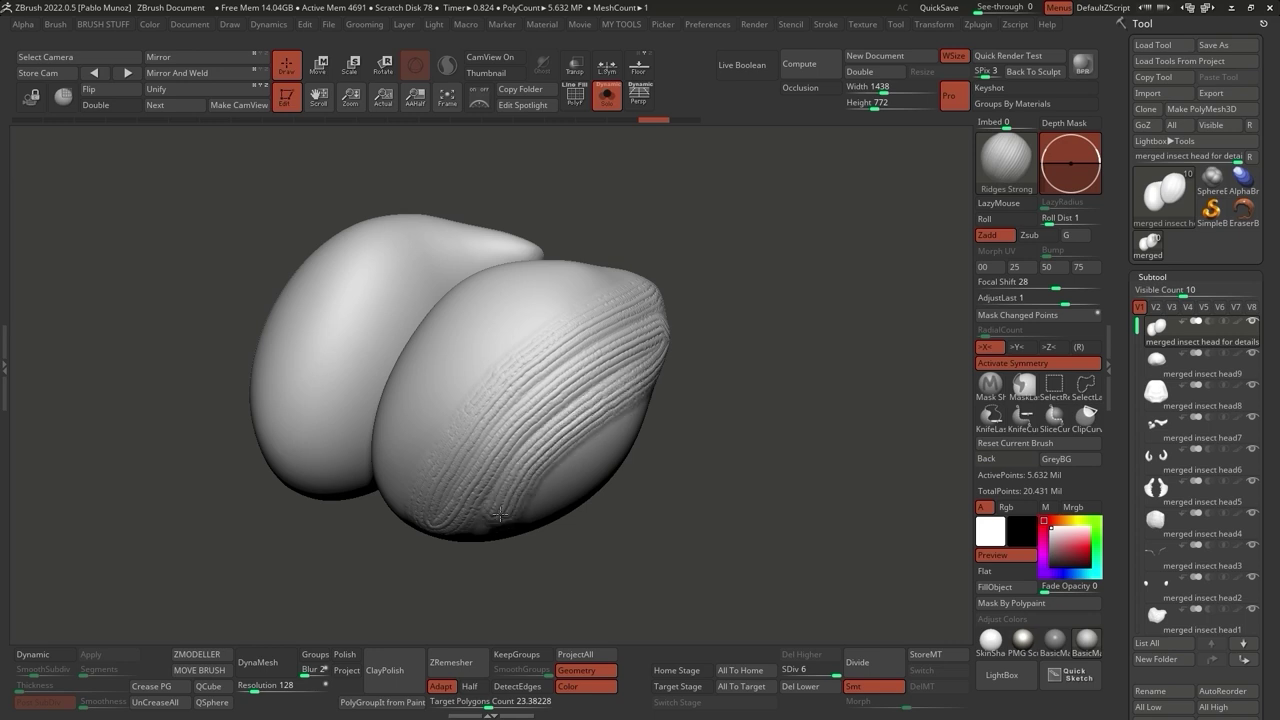
Extend the band of ridges toward the eye's lower edge with Ridges Strong and soften it with SmoothPeaks.
{"action": "right_click_drag", "start_coordinate": [620, 454], "coordinate": [537, 409]}
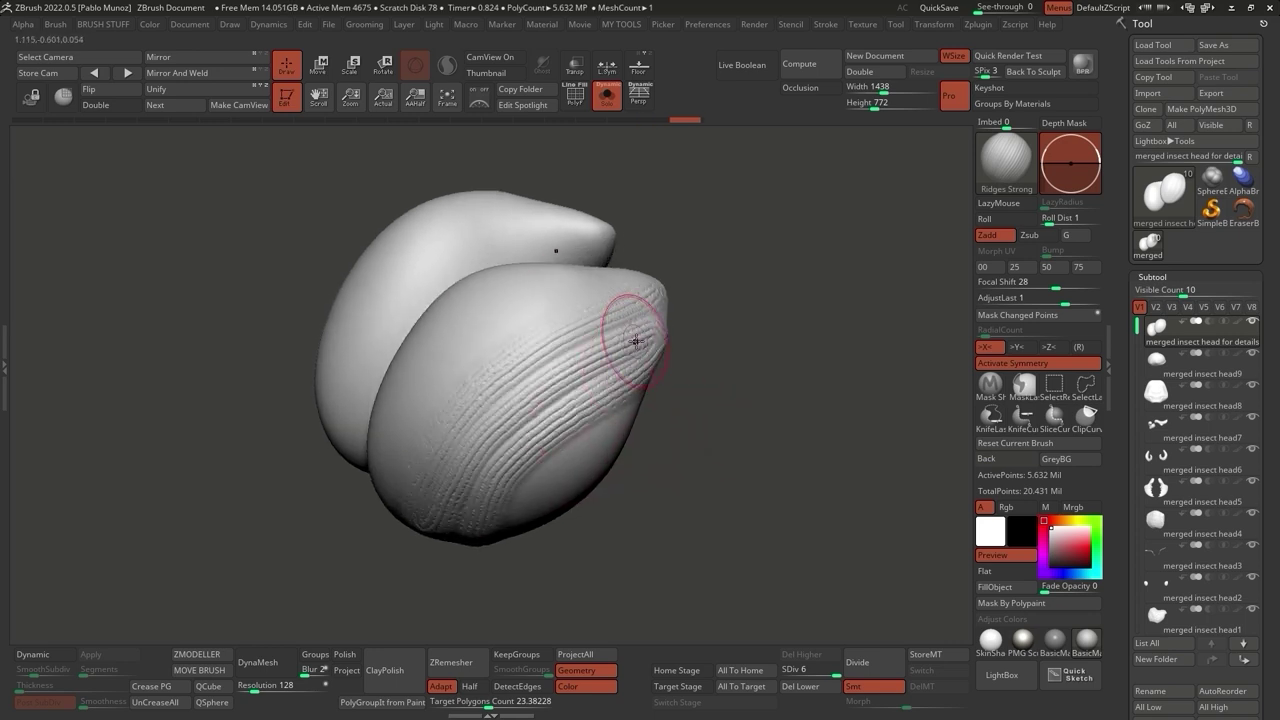
{"action": "key", "text": "shift"}
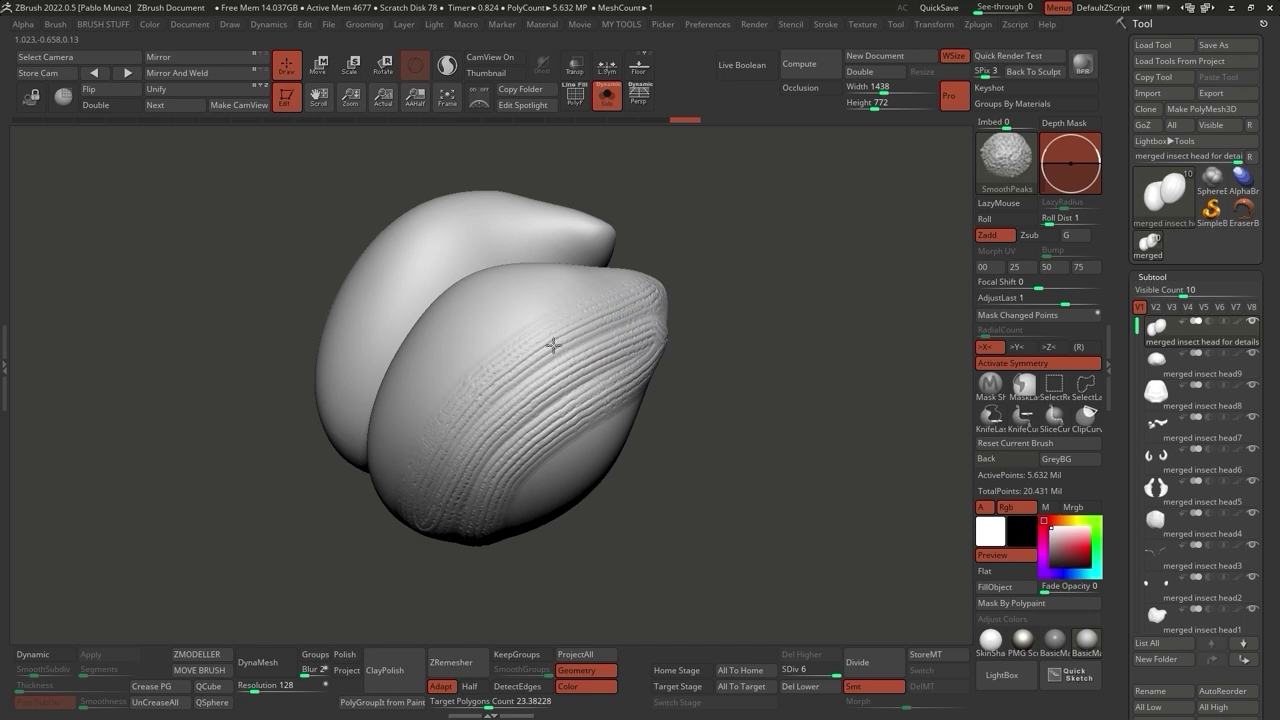
{"action": "right_click_drag", "start_coordinate": [670, 281], "coordinate": [543, 500], "text": "alt"}
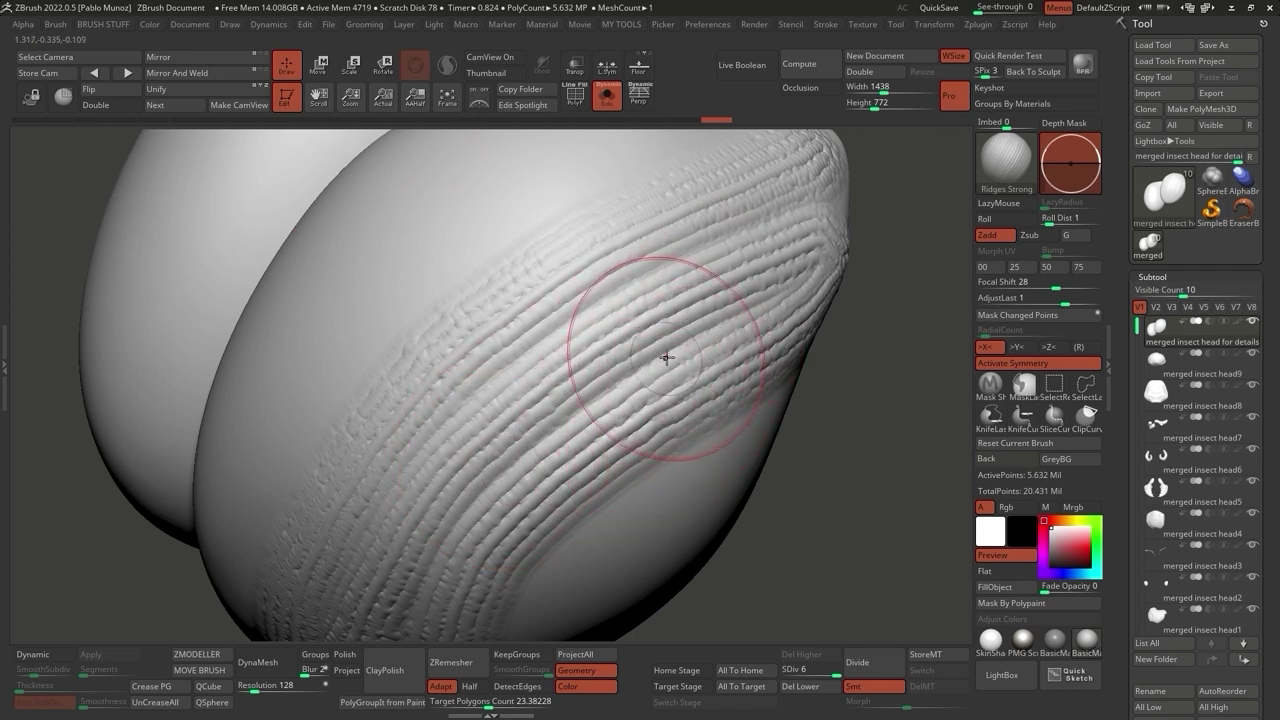
{"action": "left_click_drag", "start_coordinate": [805, 452], "coordinate": [653, 446]}
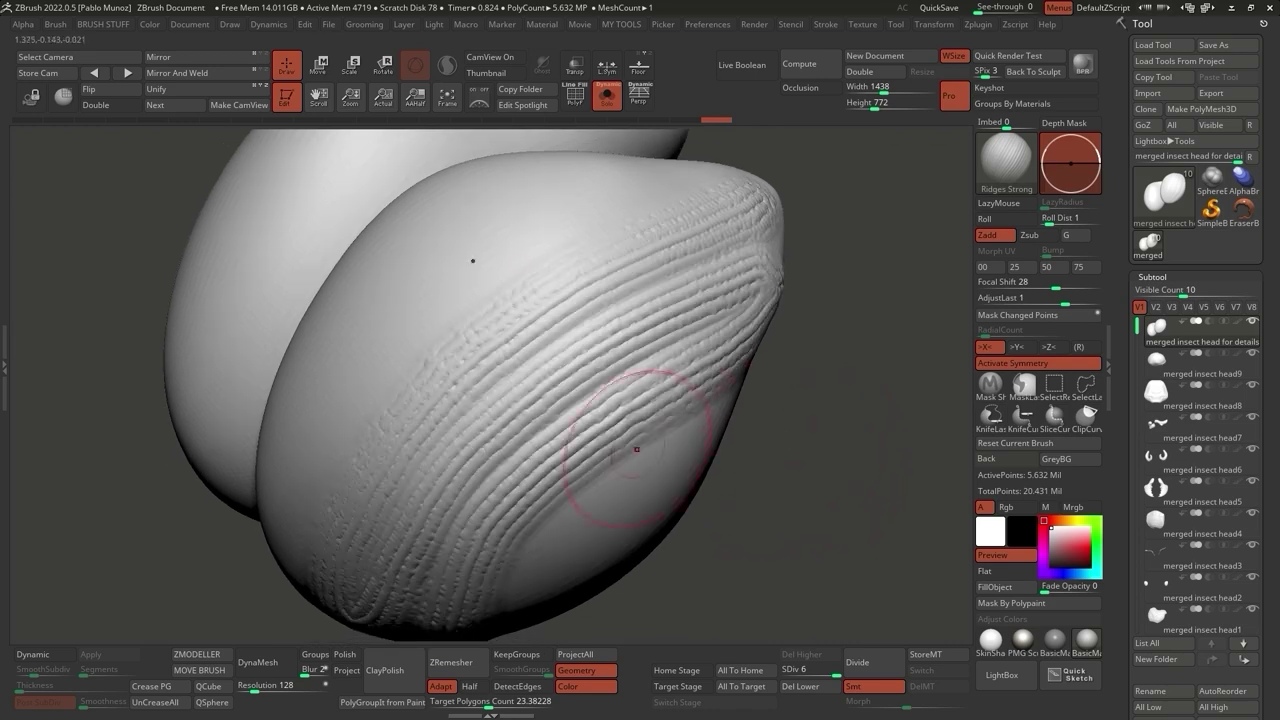
Undo the ridges on the isolated eyes and show the complete head again.
{"action": "mouse_move", "coordinate": [765, 455]}
{"action": "left_mouse_down"}
{"action": "mouse_move", "coordinate": [786, 423]}
{"action": "mouse_move", "coordinate": [586, 251]}
{"action": "left_mouse_up"}
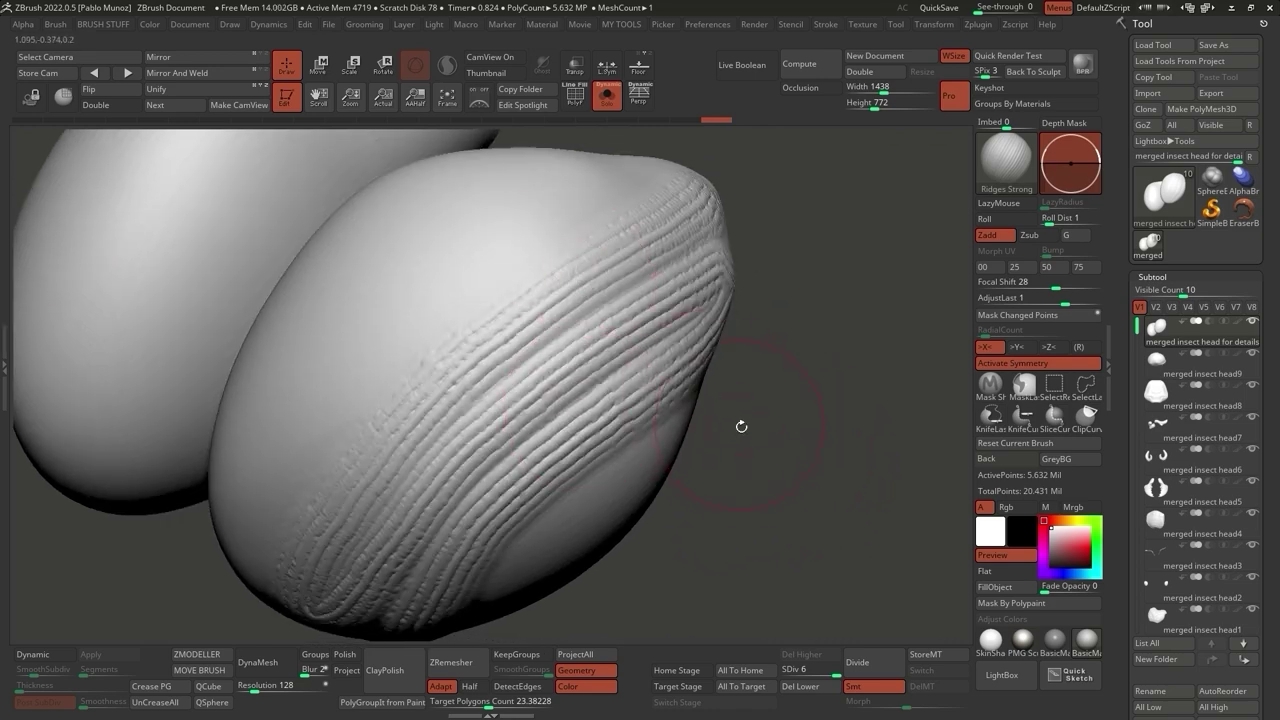
{"action": "key", "text": "f"}
{"action": "key", "text": "ctrl+z"}
{"action": "key", "text": "shift+alt+s"}
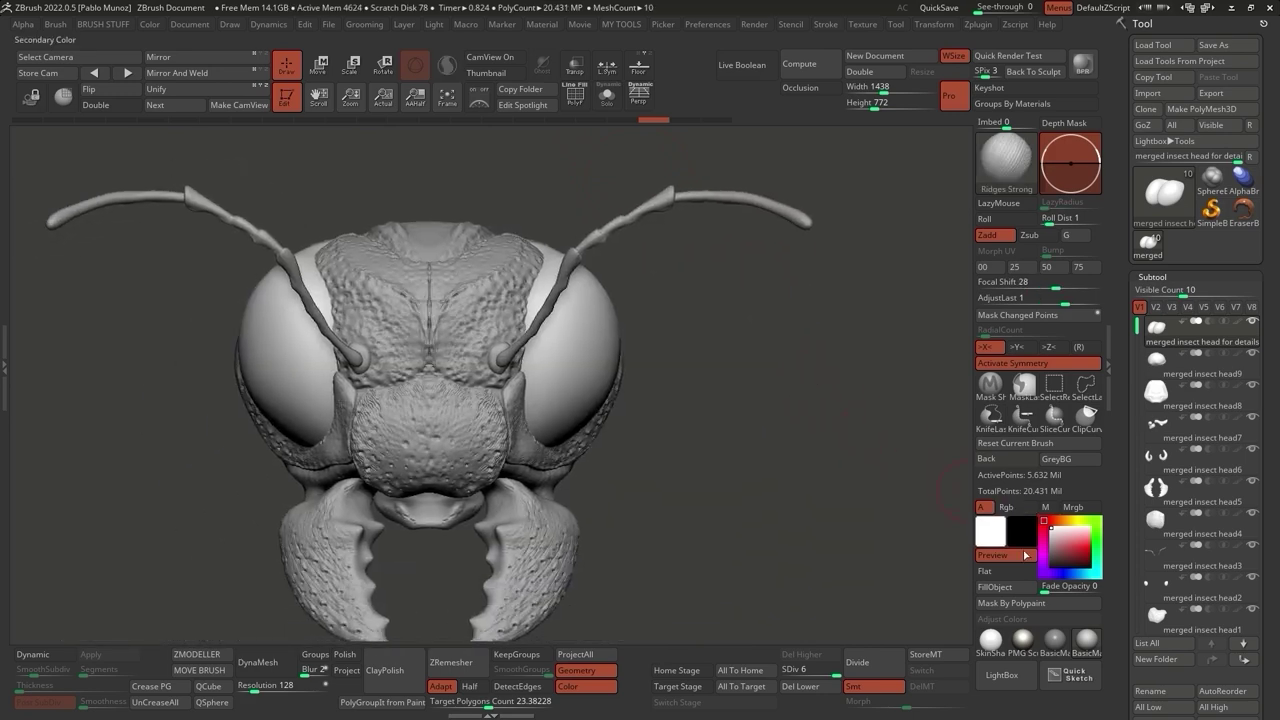
Try covering the eyes with the Brainy stuff brush, soften it with SmoothPeaks, compare it at subdivision level 5, and return to smooth eyes.
{"action": "left_click", "coordinate": [1002, 675]}
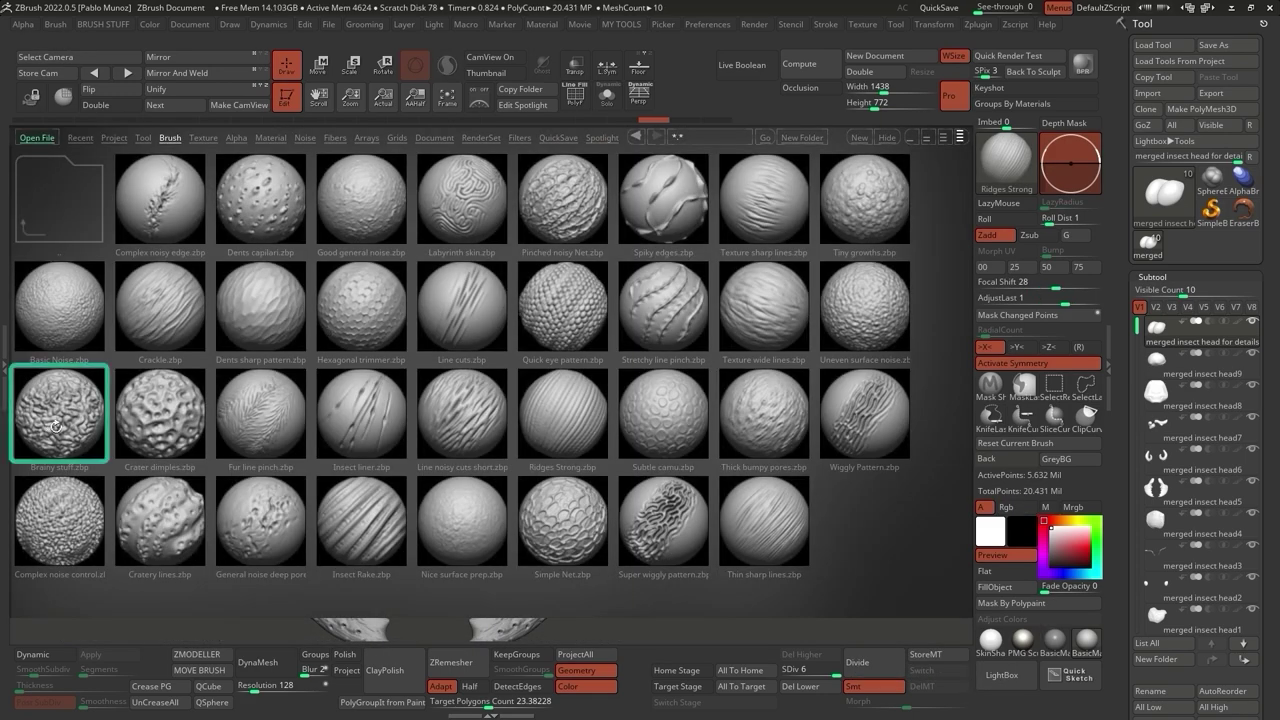
{"action": "double_click", "coordinate": [70, 420]}
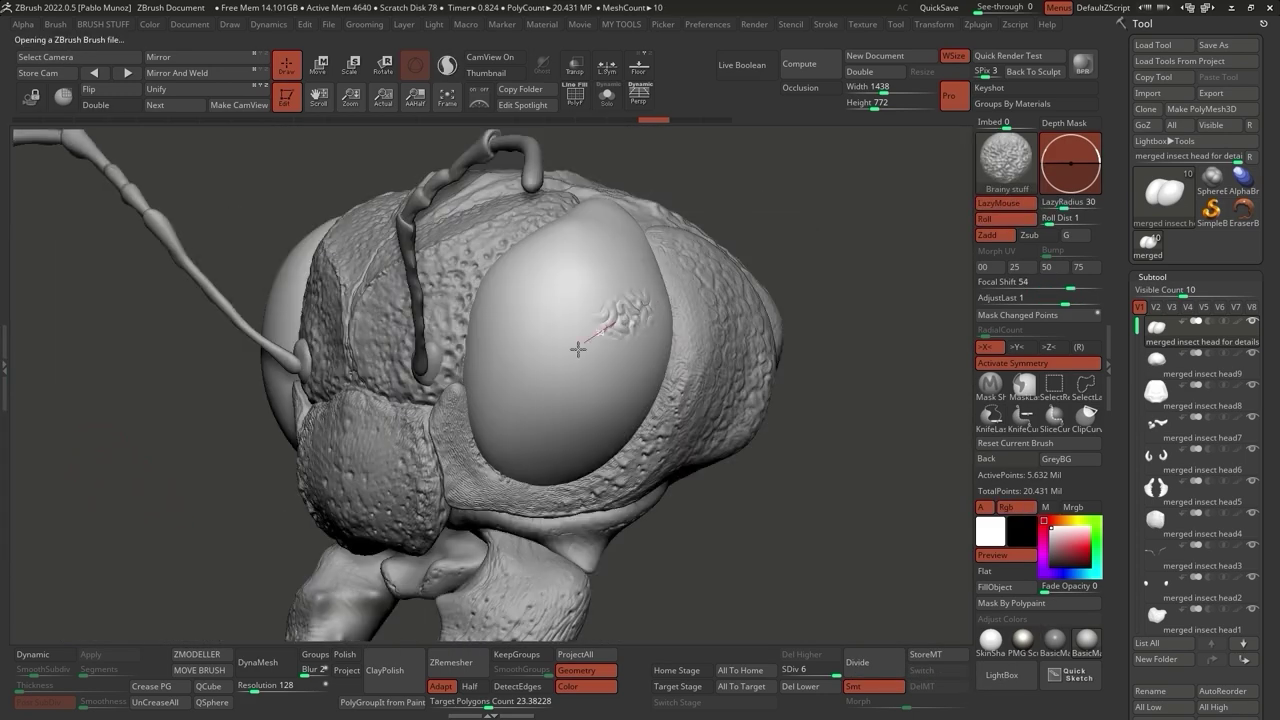
{"action": "mouse_move", "coordinate": [578, 348]}
{"action": "left_mouse_down"}
{"action": "mouse_move", "coordinate": [492, 466]}
{"action": "mouse_move", "coordinate": [614, 361]}
{"action": "mouse_move", "coordinate": [652, 308]}
{"action": "mouse_move", "coordinate": [522, 455]}
{"action": "mouse_move", "coordinate": [656, 290]}
{"action": "mouse_move", "coordinate": [536, 337]}
{"action": "mouse_move", "coordinate": [474, 412]}
{"action": "mouse_move", "coordinate": [511, 253]}
{"action": "mouse_move", "coordinate": [587, 242]}
{"action": "mouse_move", "coordinate": [645, 279]}
{"action": "mouse_move", "coordinate": [620, 420]}
{"action": "mouse_move", "coordinate": [650, 296]}
{"action": "mouse_move", "coordinate": [635, 371]}
{"action": "mouse_move", "coordinate": [603, 383]}
{"action": "mouse_move", "coordinate": [609, 339]}
{"action": "mouse_move", "coordinate": [600, 355]}
{"action": "mouse_move", "coordinate": [578, 311]}
{"action": "left_mouse_up"}
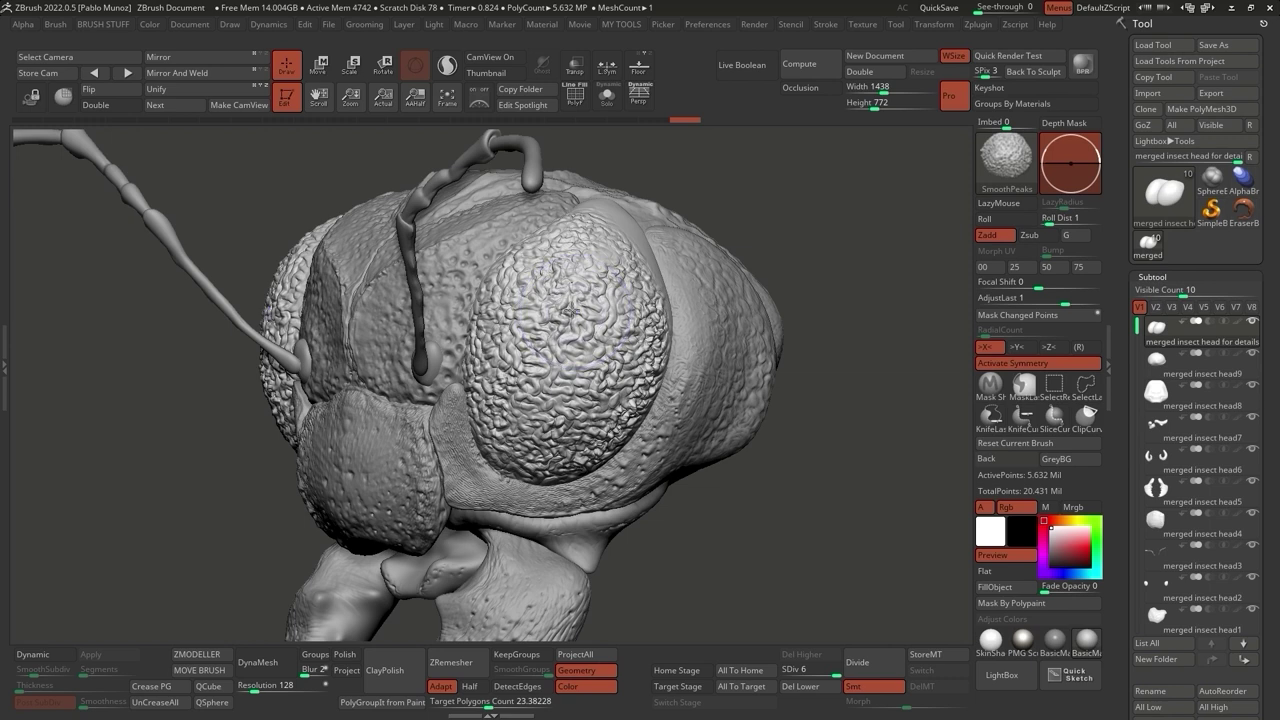
{"action": "key", "text": "shift+d"}
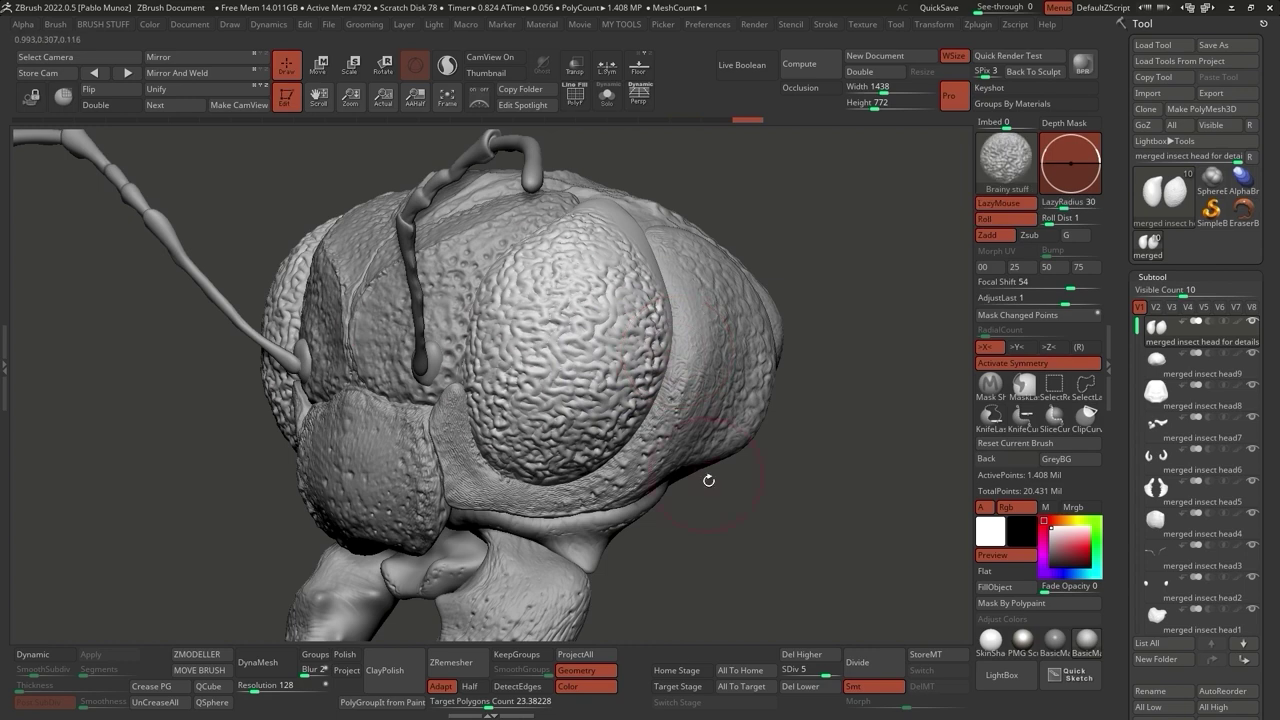
{"action": "key", "text": "d"}
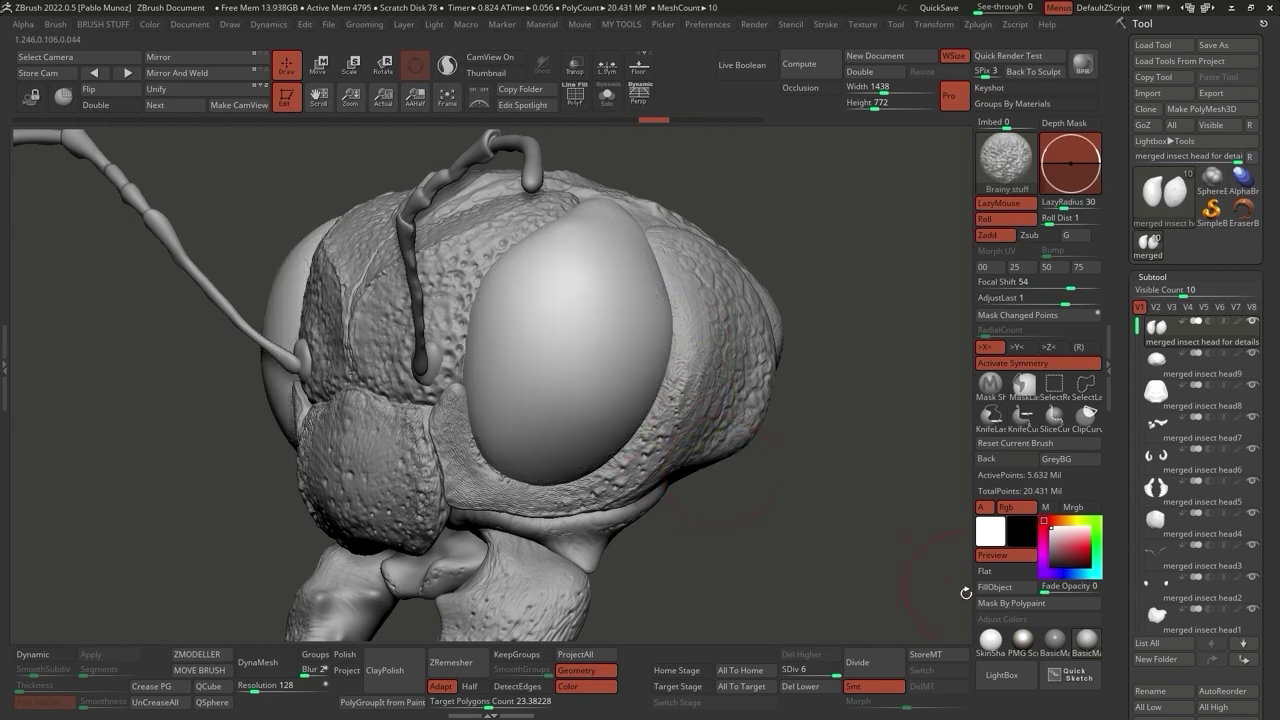
Load the Quick eye pattern brush, try covering both eyes with large facets, and undo the pattern.
{"action": "left_click", "coordinate": [998, 675]}
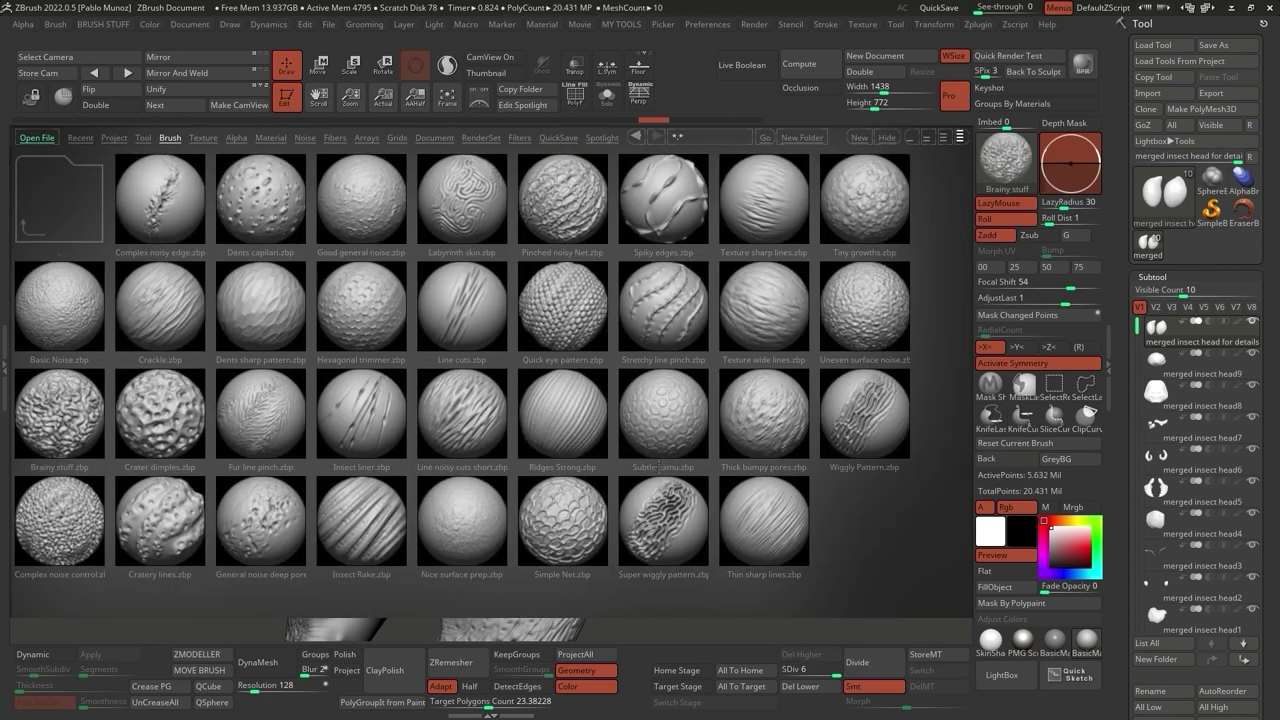
{"action": "left_click", "coordinate": [560, 304]}
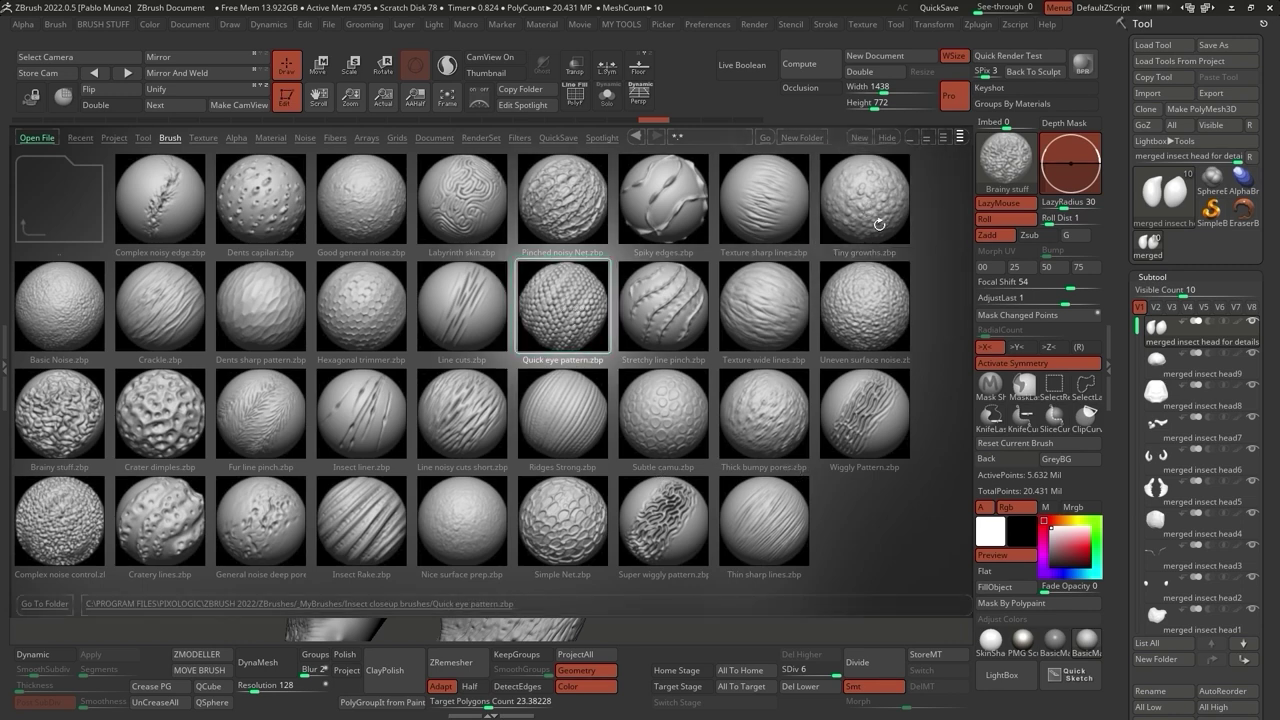
{"action": "double_click", "coordinate": [566, 310]}
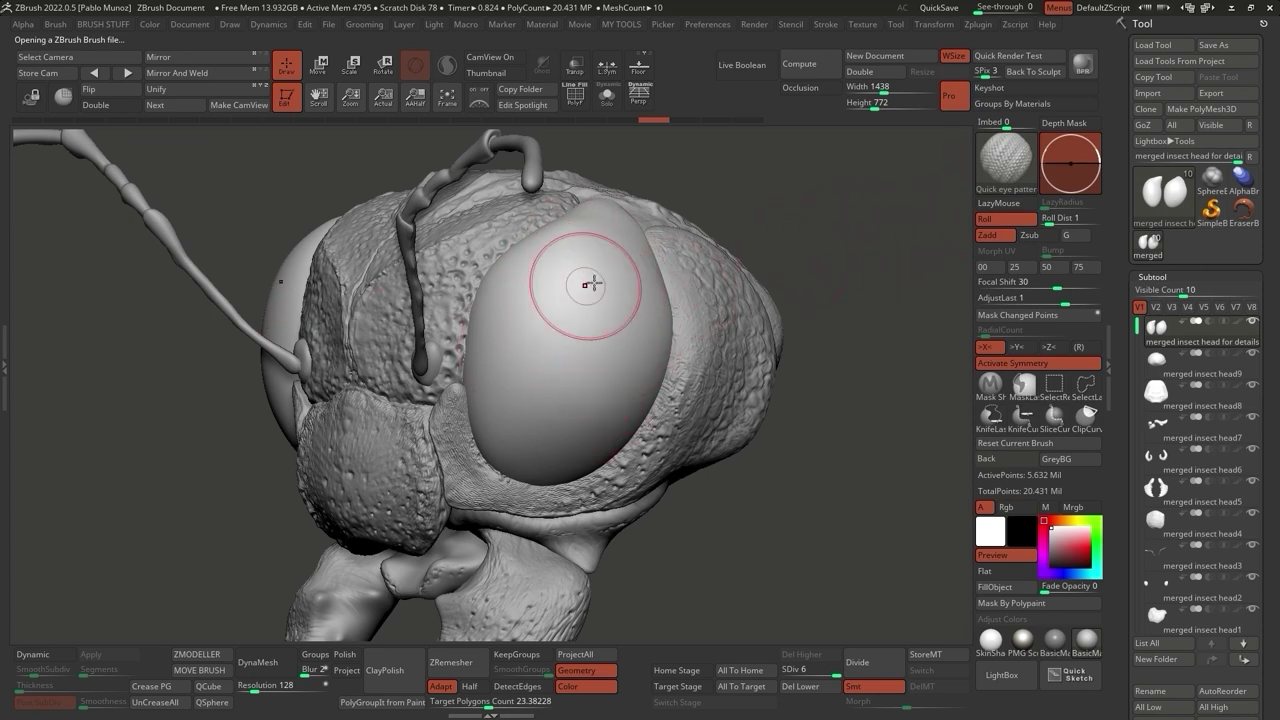
{"action": "mouse_move", "coordinate": [592, 231]}
{"action": "left_mouse_down"}
{"action": "mouse_move", "coordinate": [570, 370]}
{"action": "mouse_move", "coordinate": [580, 430]}
{"action": "left_mouse_up"}
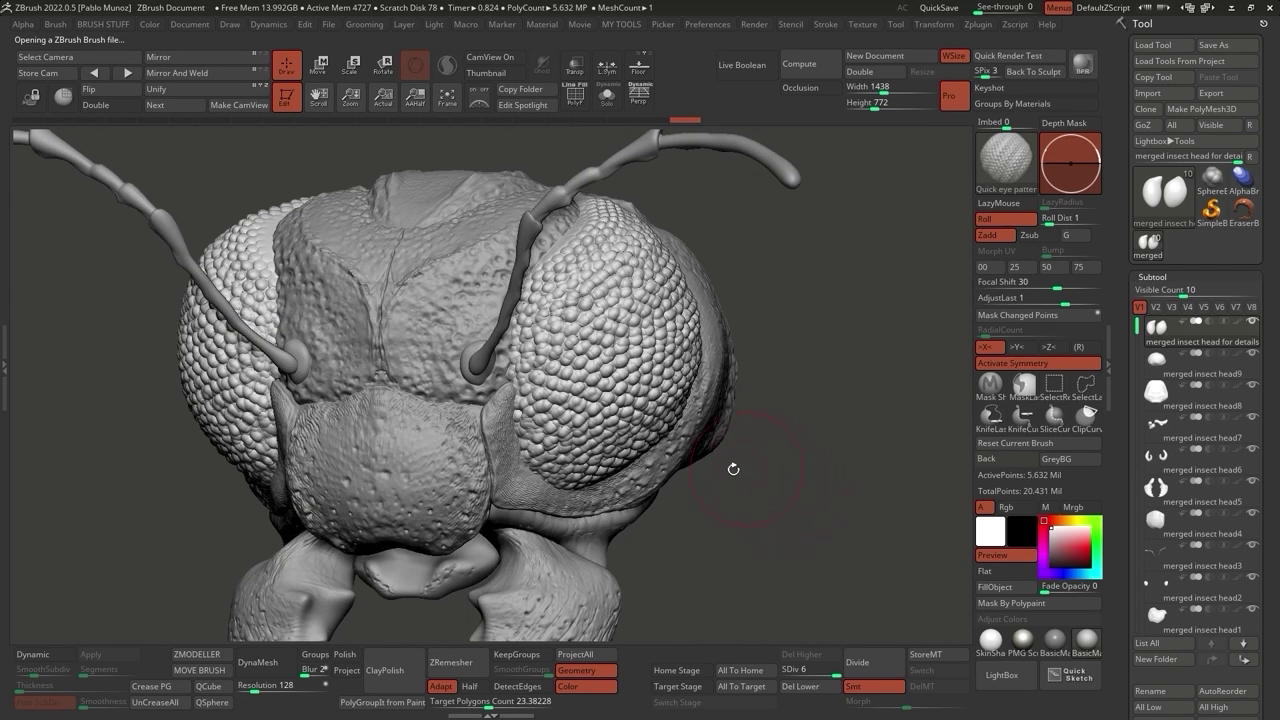
{"action": "key", "text": "shift"}
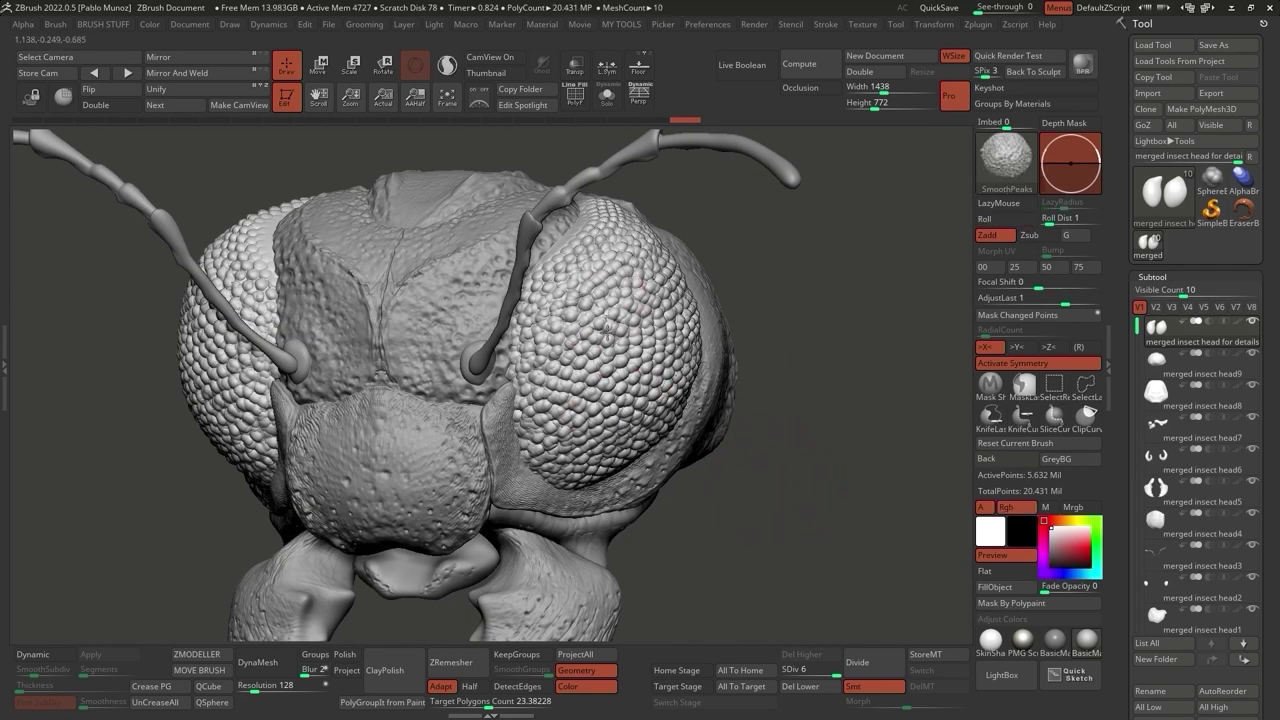
{"action": "left_click_drag", "start_coordinate": [737, 449], "coordinate": [765, 494]}
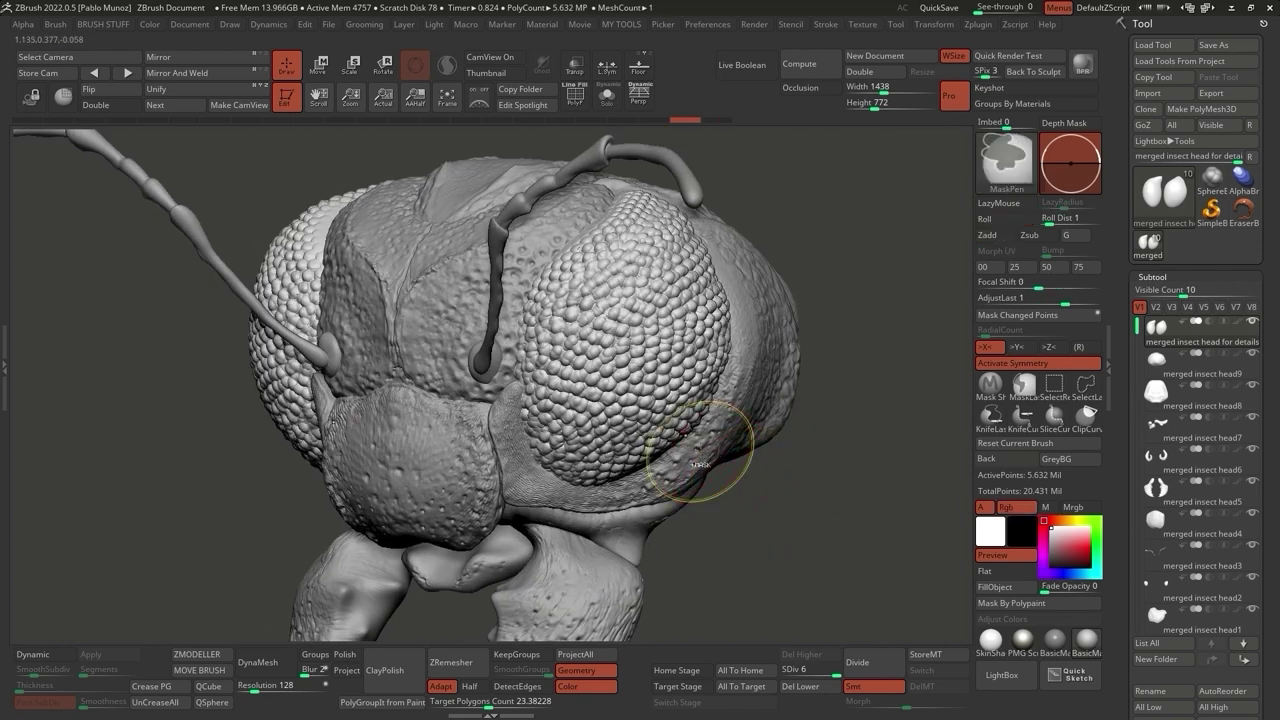
{"action": "key", "text": "ctrl+z"}
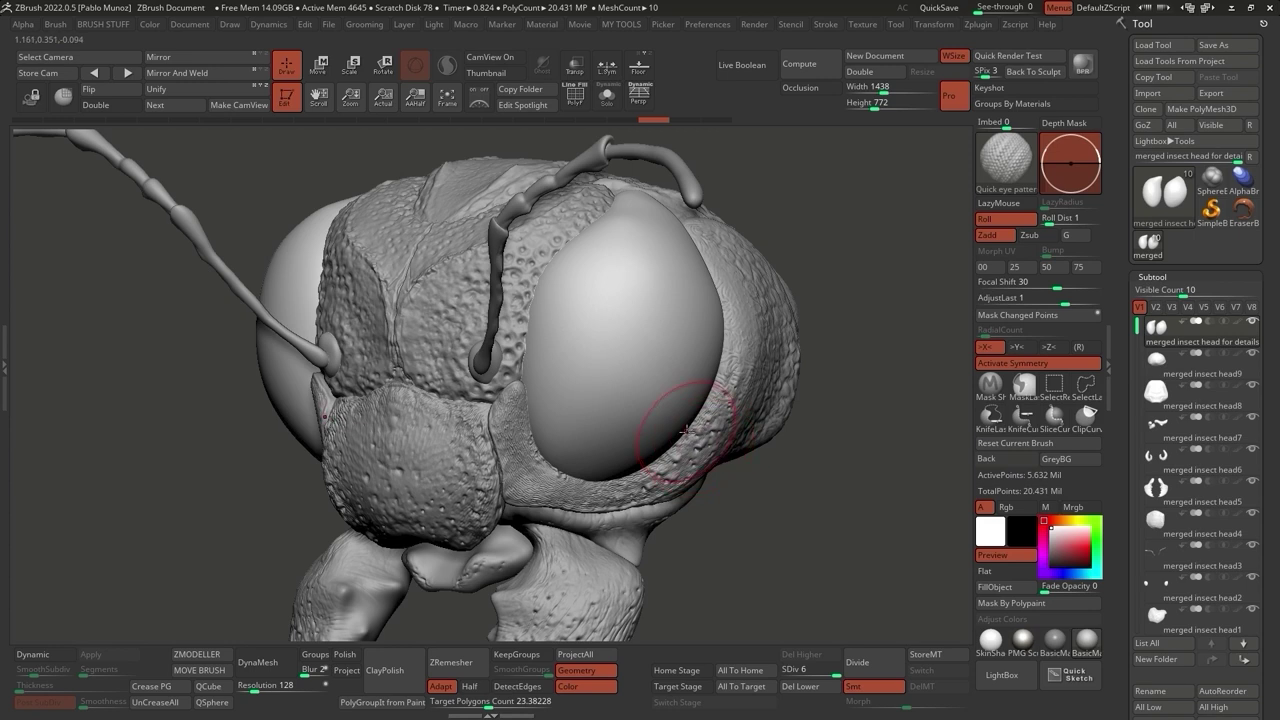
Try smaller Quick eye pattern facets on the eyes, undoing the first pass and covering them again with an even finer pattern.
{"action": "mouse_move", "coordinate": [600, 380]}
{"action": "left_mouse_down"}
{"action": "mouse_move", "coordinate": [617, 257]}
{"action": "mouse_move", "coordinate": [625, 345]}
{"action": "mouse_move", "coordinate": [703, 426]}
{"action": "left_mouse_up"}
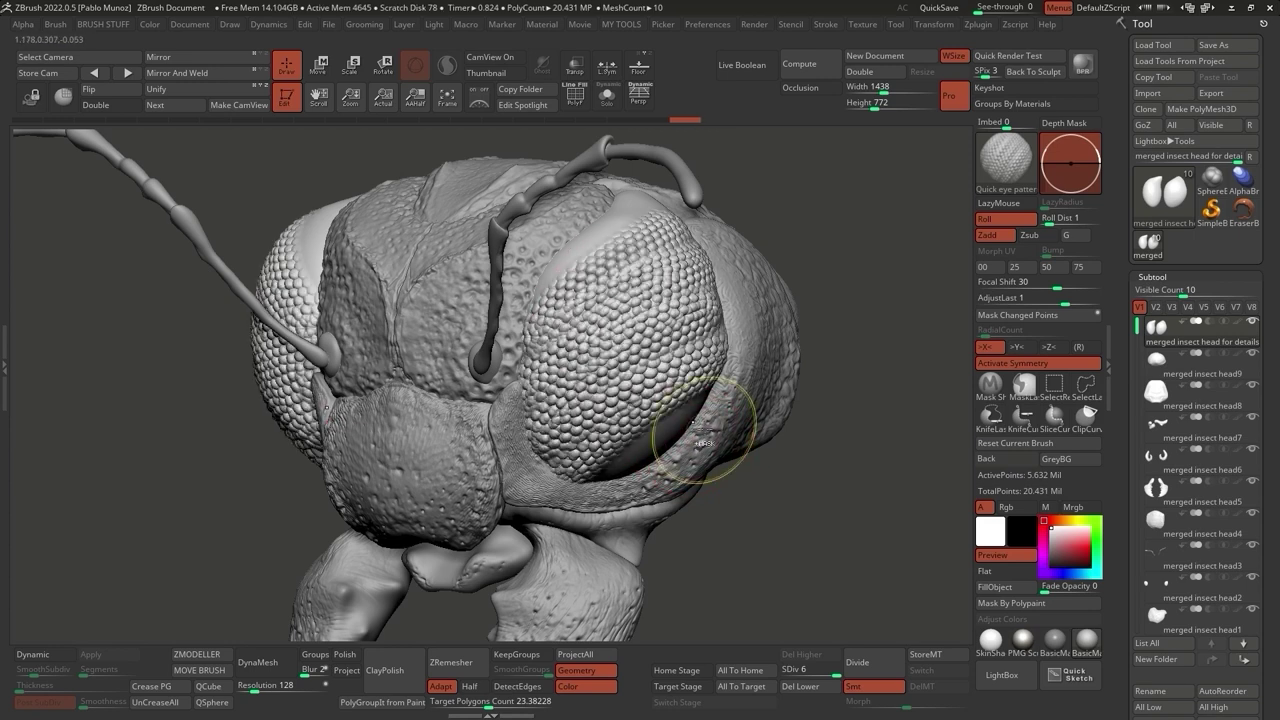
{"action": "key", "text": "ctrl+z"}
{"action": "mouse_move", "coordinate": [650, 301]}
{"action": "left_mouse_down"}
{"action": "mouse_move", "coordinate": [605, 250]}
{"action": "mouse_move", "coordinate": [640, 420]}
{"action": "mouse_move", "coordinate": [702, 474]}
{"action": "left_mouse_up"}
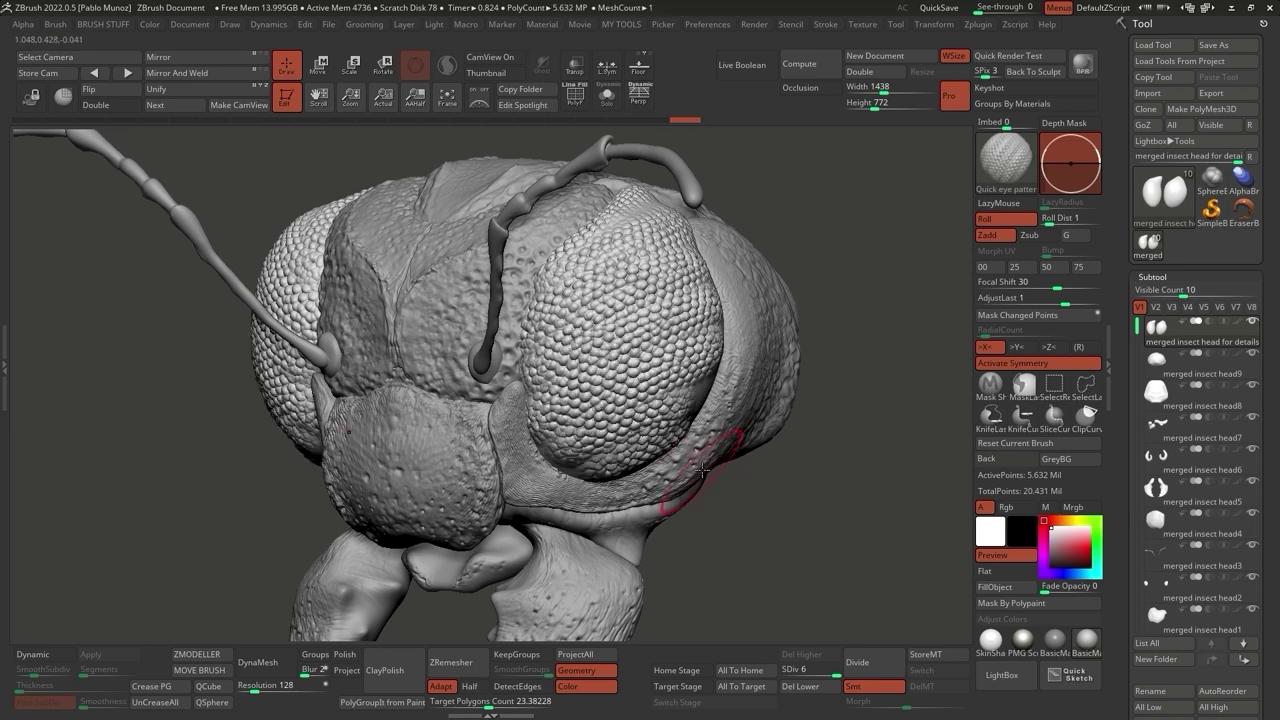
{"action": "left_click_drag", "start_coordinate": [780, 534], "coordinate": [786, 418], "text": "shift"}
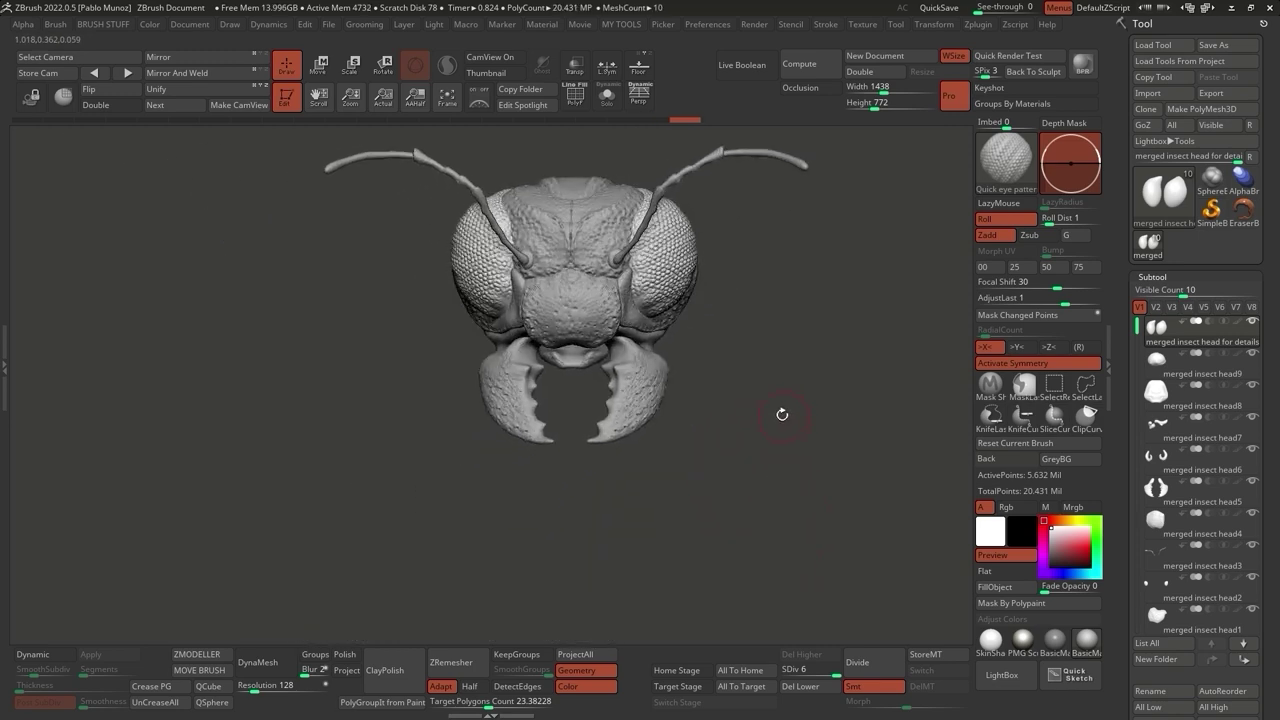
Try Quick eye pattern strokes at different brush sizes to compare coarse and fine facets on the eyes.
{"action": "left_click_drag", "start_coordinate": [697, 270], "coordinate": [674, 329]}
{"action": "key", "text": "space"}
{"action": "mouse_move", "coordinate": [550, 316]}
{"action": "left_mouse_down"}
{"action": "mouse_move", "coordinate": [565, 300]}
{"action": "mouse_move", "coordinate": [580, 340]}
{"action": "left_mouse_up"}
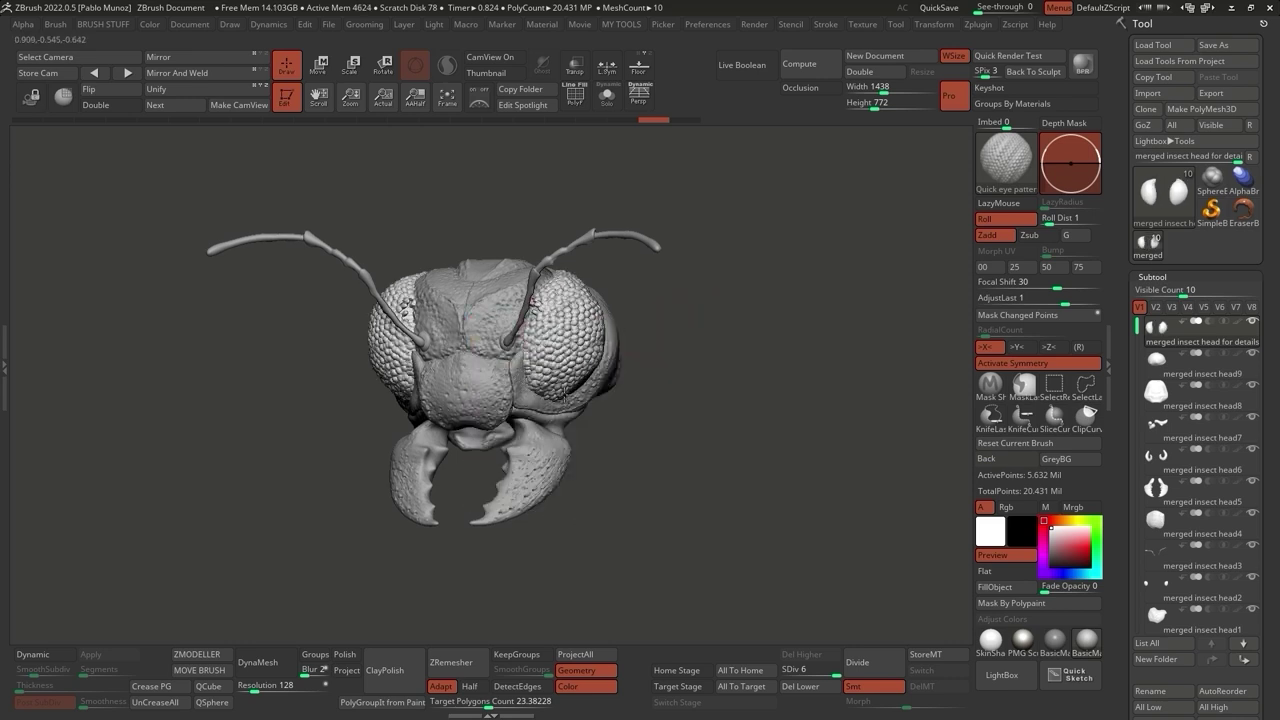
{"action": "left_click_drag", "start_coordinate": [640, 380], "coordinate": [694, 371], "text": "shift"}
{"action": "key", "text": "ctrl"}
{"action": "key", "text": "space"}
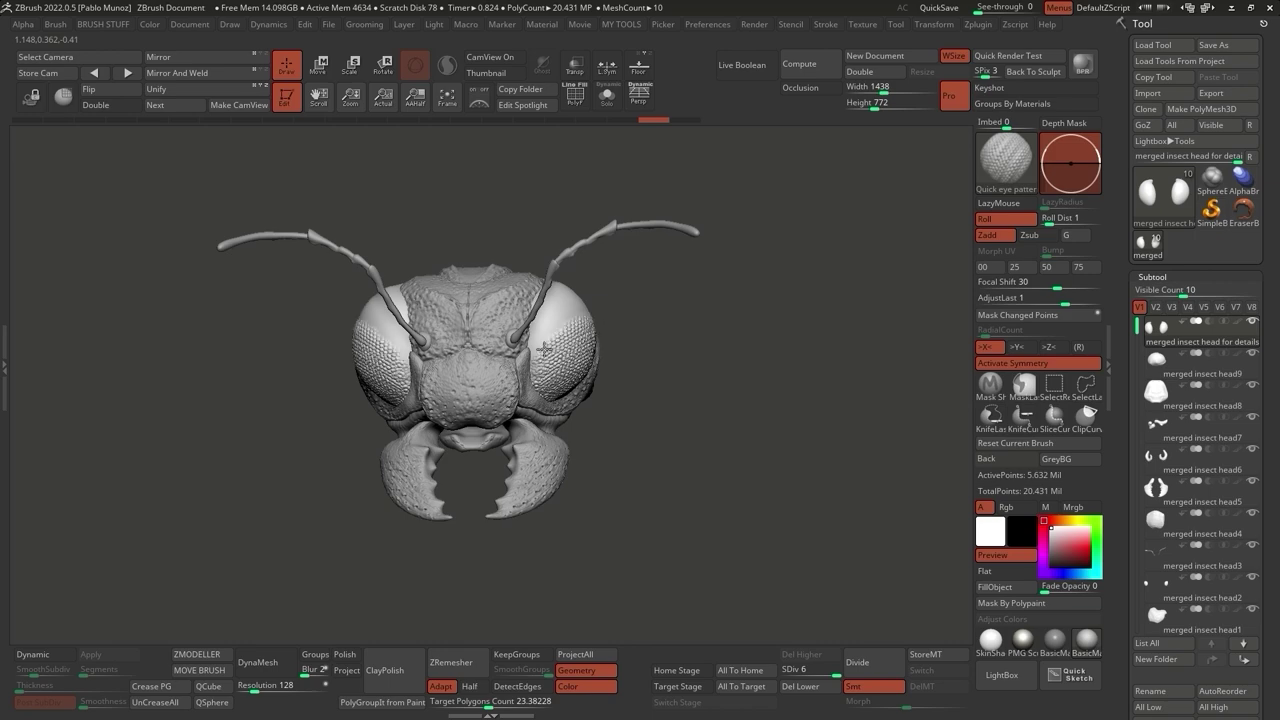
{"action": "left_click_drag", "start_coordinate": [703, 454], "coordinate": [684, 388]}
{"action": "key", "text": "space"}
{"action": "mouse_move", "coordinate": [593, 327]}
{"action": "left_mouse_down"}
{"action": "mouse_move", "coordinate": [523, 309]}
{"action": "mouse_move", "coordinate": [628, 242]}
{"action": "mouse_move", "coordinate": [630, 268]}
{"action": "left_mouse_up"}
Check the facets on the rear of the eye at subdivision level 5, return to level 6, and restore the smooth eyes.
{"action": "scroll", "coordinate": [627, 316], "scroll_direction": "up", "scroll_amount": 3}
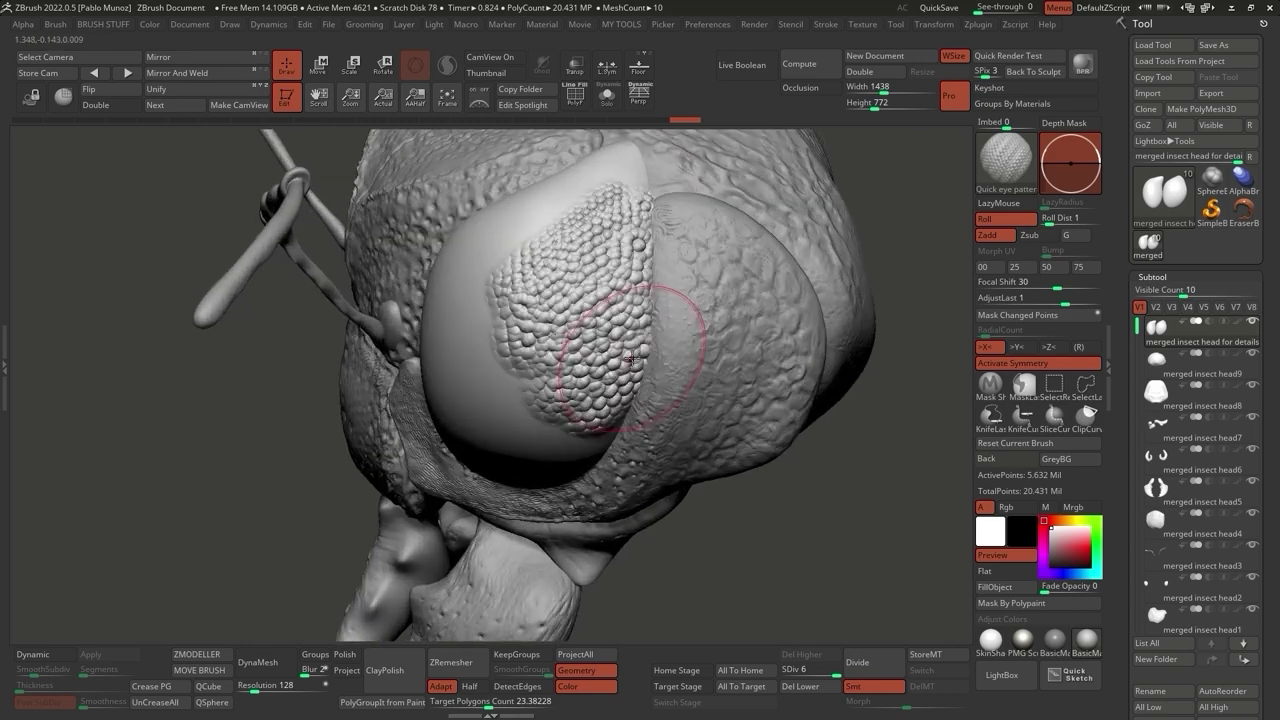
{"action": "key", "text": "shift"}
{"action": "key", "text": "shift+d"}
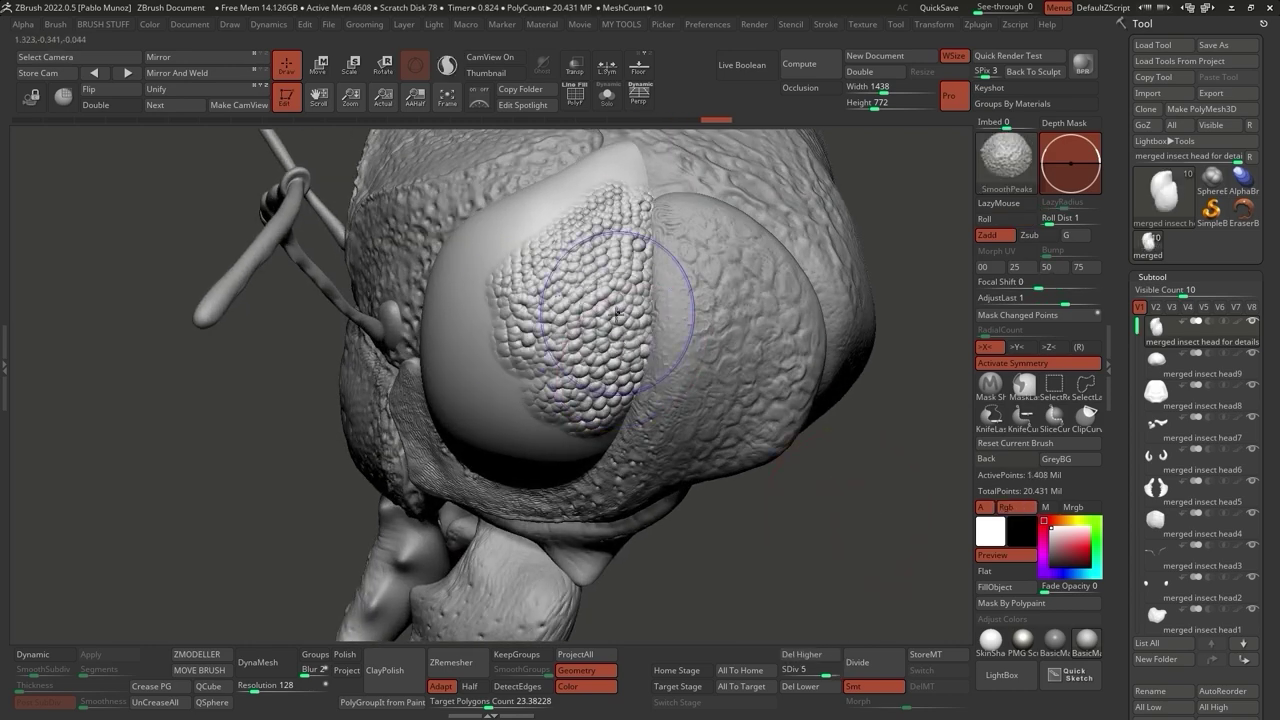
{"action": "scroll", "coordinate": [655, 383], "scroll_direction": "down", "scroll_amount": 3}
{"action": "key", "text": "d"}
{"action": "mouse_move", "coordinate": [734, 360]}
{"action": "left_mouse_down"}
{"action": "mouse_move", "coordinate": [720, 354]}
{"action": "mouse_move", "coordinate": [760, 416]}
{"action": "mouse_move", "coordinate": [686, 418]}
{"action": "mouse_move", "coordinate": [676, 442]}
{"action": "left_mouse_up"}
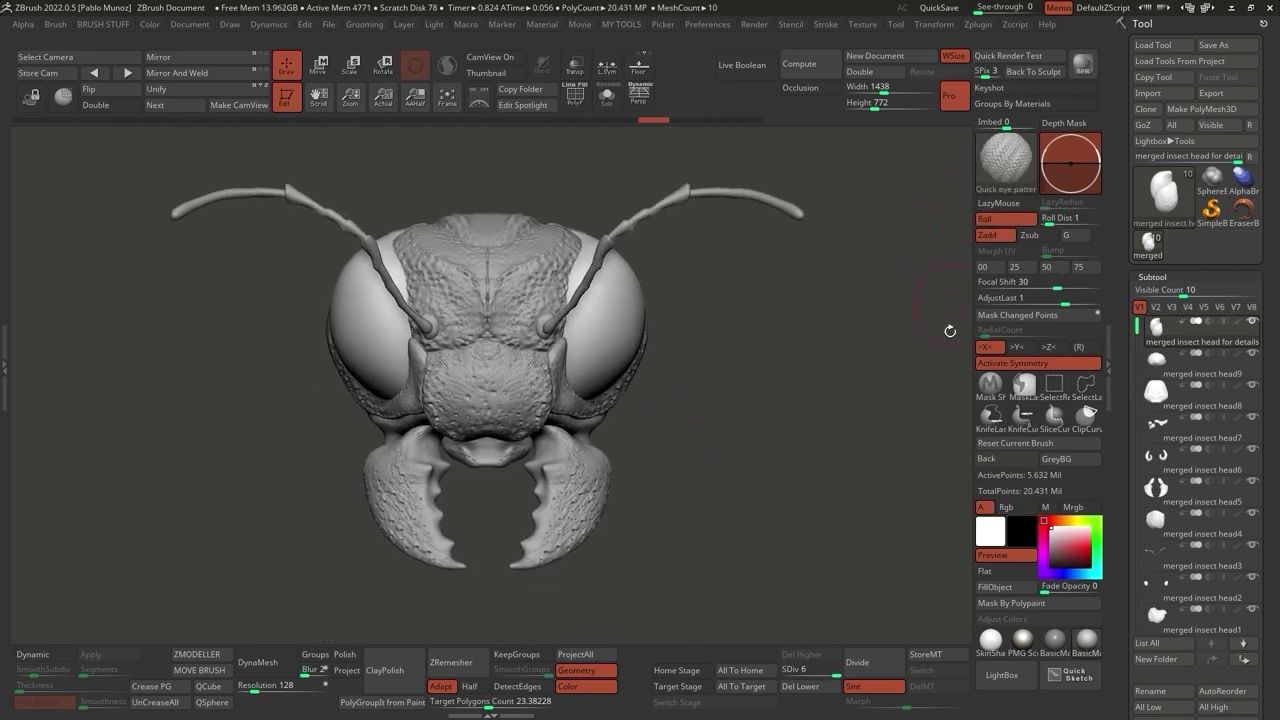
Load the Tiny growths brush and preview its brush alpha.
{"action": "left_click", "coordinate": [997, 678]}
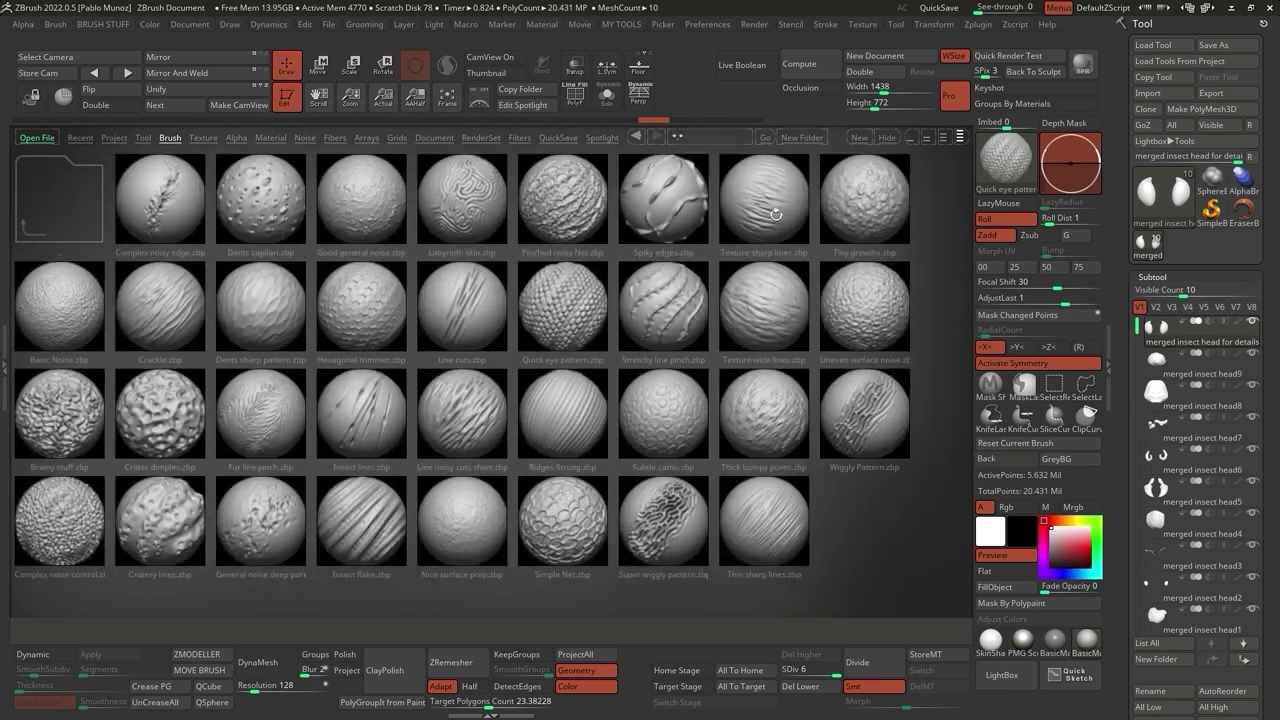
{"action": "double_click", "coordinate": [884, 198]}
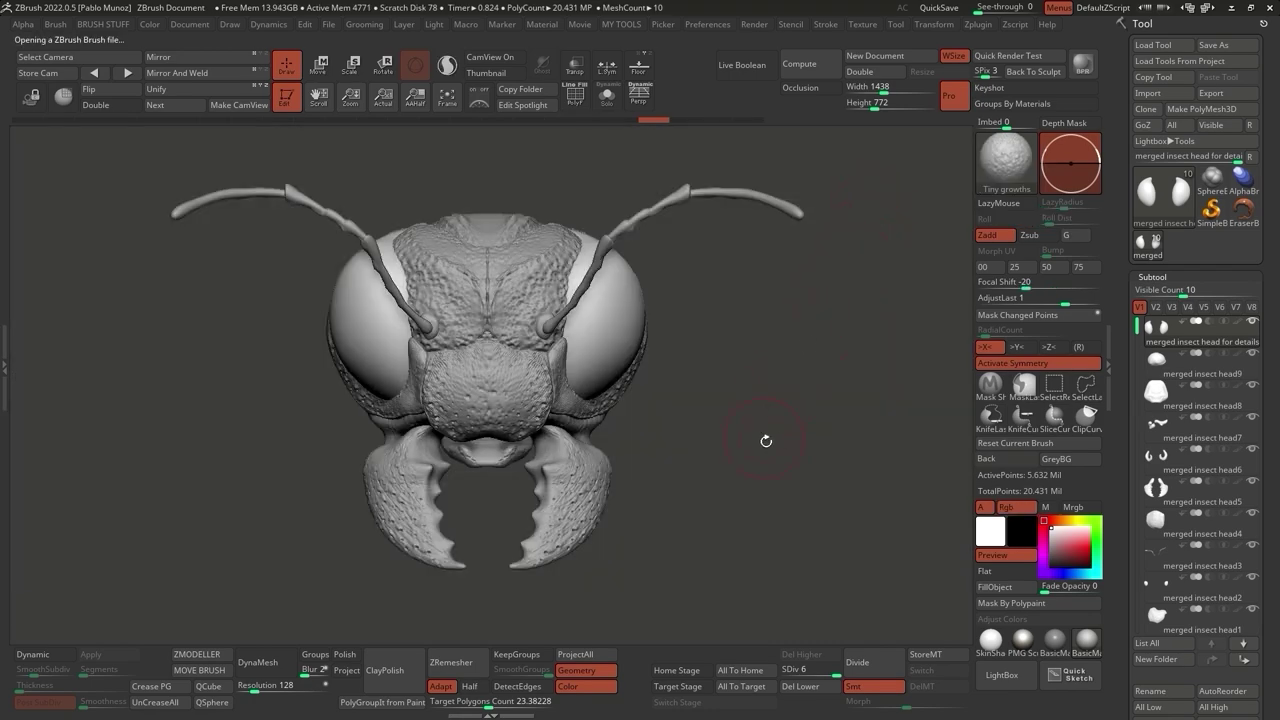
{"action": "left_click", "coordinate": [26, 26]}
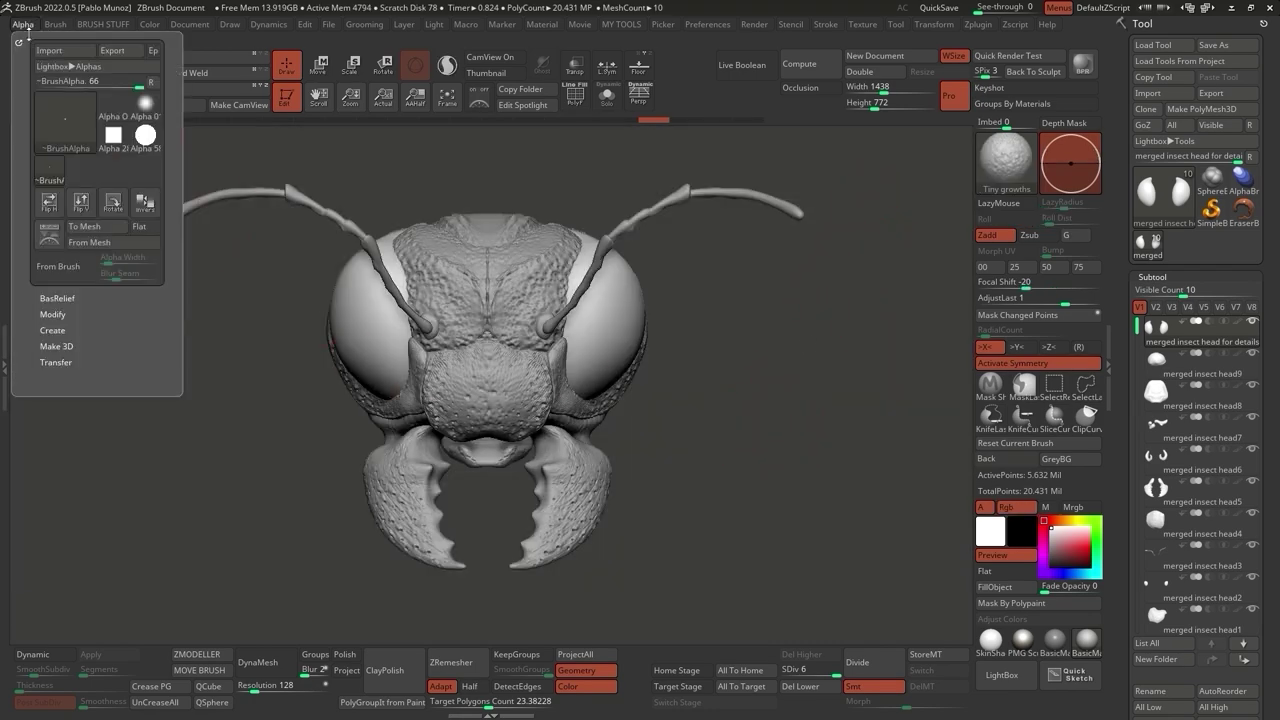
{"action": "left_click", "coordinate": [27, 27]}
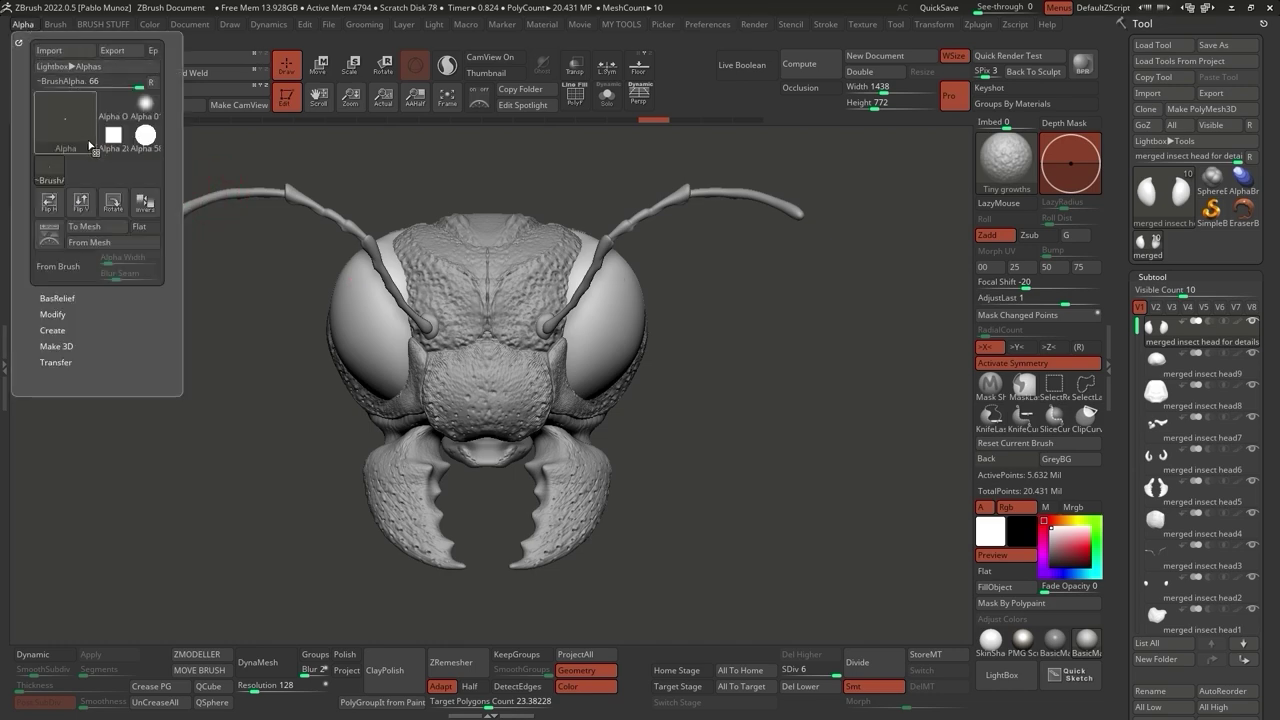
{"action": "mouse_move", "coordinate": [85, 131]}
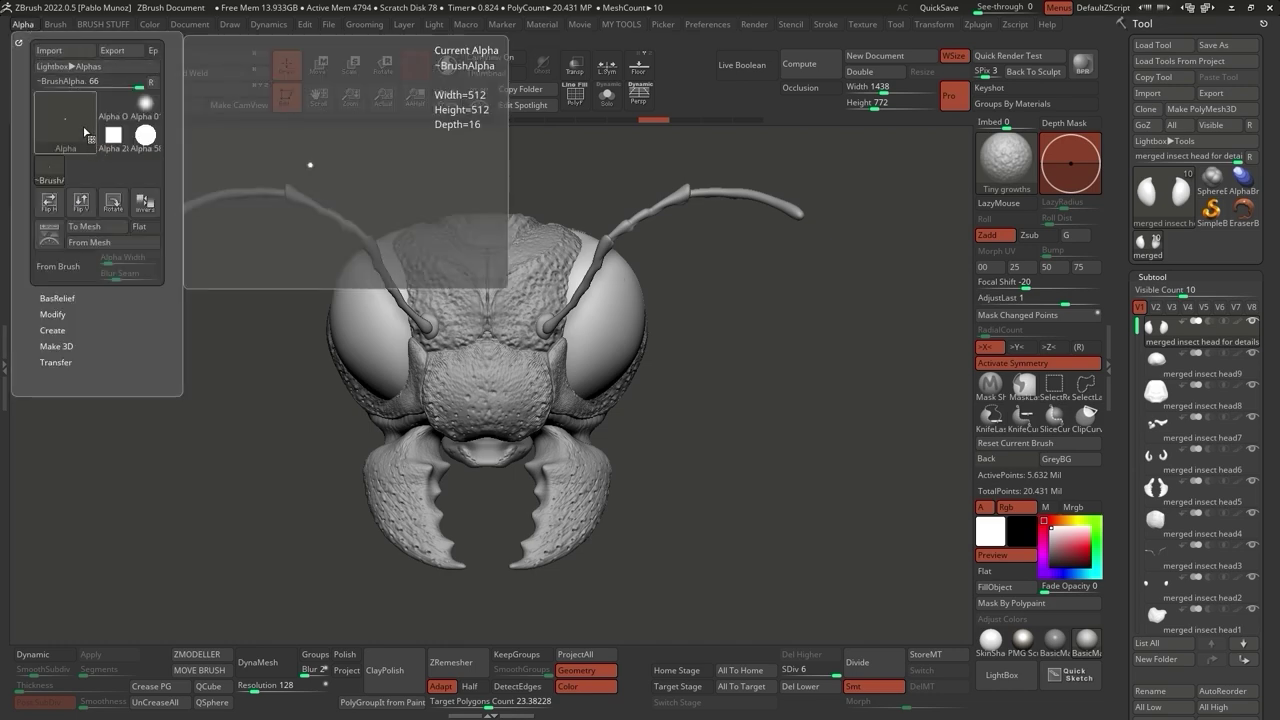
Try Tiny growths strokes over the rear half of the eye, soften them with SmoothPeaks, and undo the bumps.
{"action": "left_click_drag", "start_coordinate": [727, 374], "coordinate": [641, 368]}
{"action": "right_click_drag", "start_coordinate": [620, 316], "coordinate": [662, 189]}
{"action": "mouse_move", "coordinate": [662, 189]}
{"action": "left_mouse_down"}
{"action": "mouse_move", "coordinate": [565, 490]}
{"action": "mouse_move", "coordinate": [530, 420]}
{"action": "left_mouse_up"}
{"action": "mouse_move", "coordinate": [560, 420]}
{"action": "right_mouse_down"}
{"action": "mouse_move", "coordinate": [683, 362]}
{"action": "mouse_move", "coordinate": [657, 357]}
{"action": "right_mouse_up"}
{"action": "key", "text": "shift"}
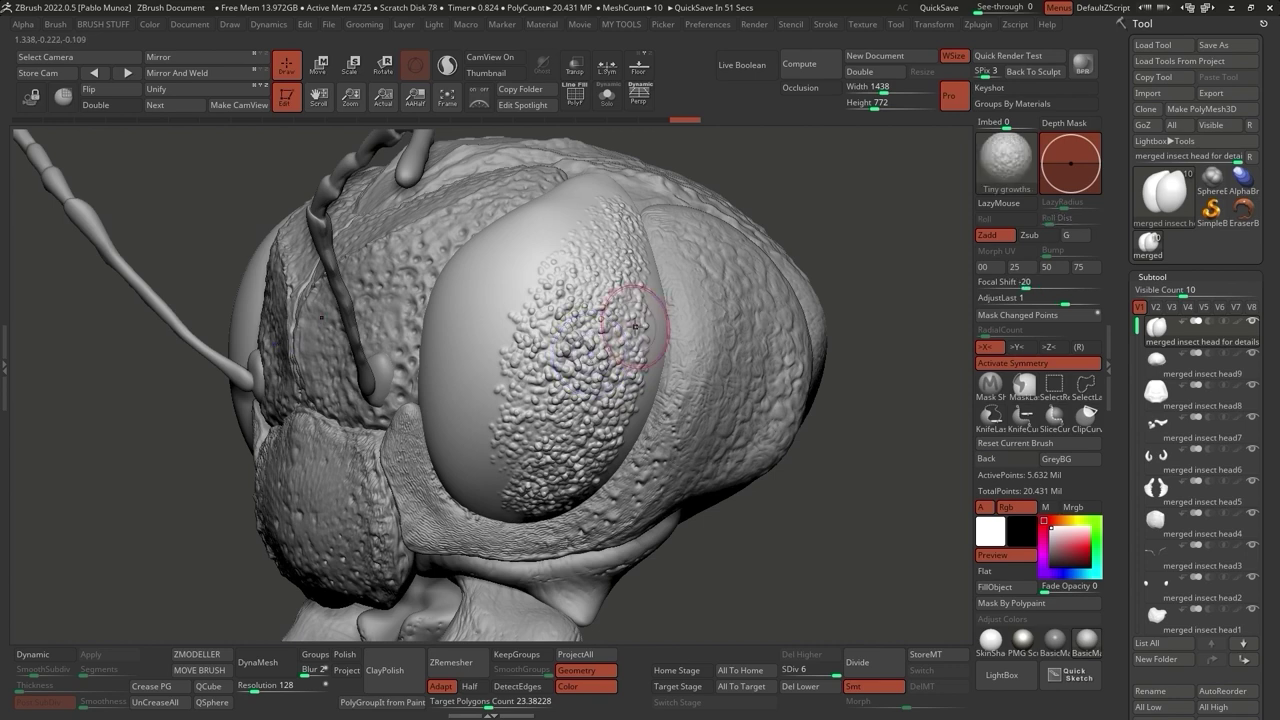
{"action": "key", "text": "space"}
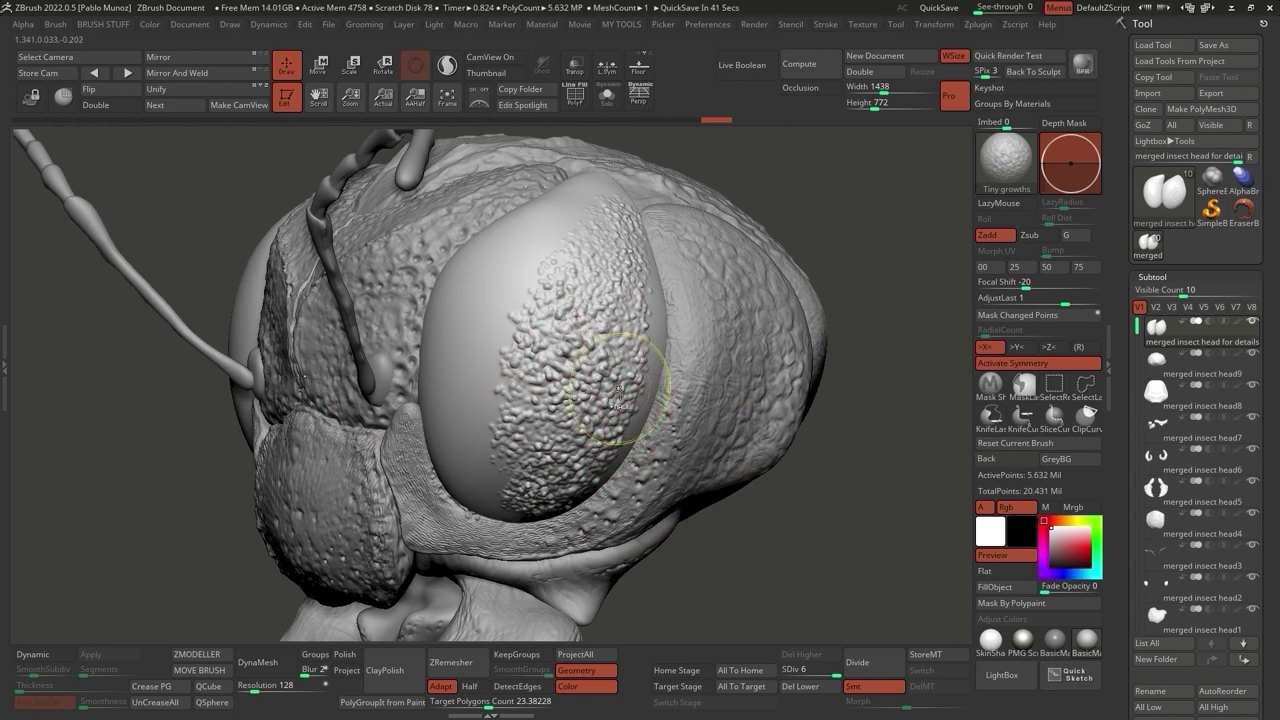
{"action": "key", "text": "ctrl+z"}
Review the Tiny growths brush's Color Spray stroke modifiers, including Placement Variance.
{"action": "right_click_drag", "start_coordinate": [651, 334], "coordinate": [667, 382]}
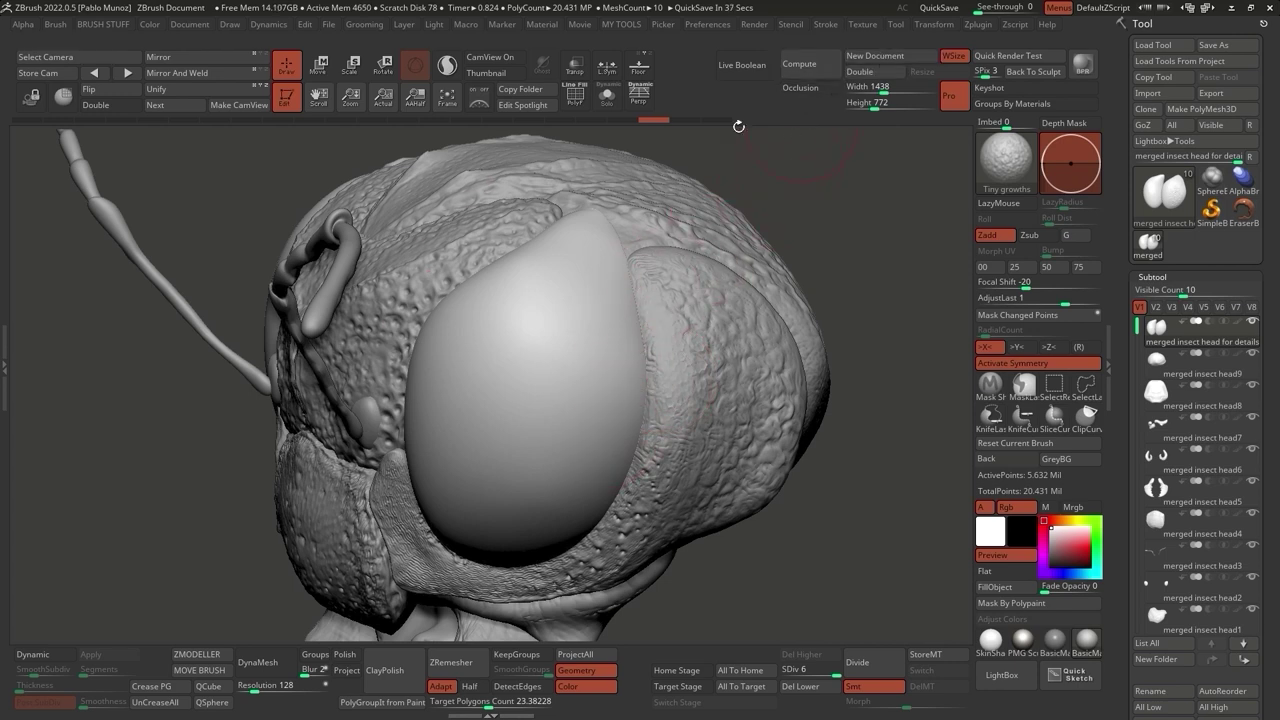
{"action": "left_click", "coordinate": [828, 26]}
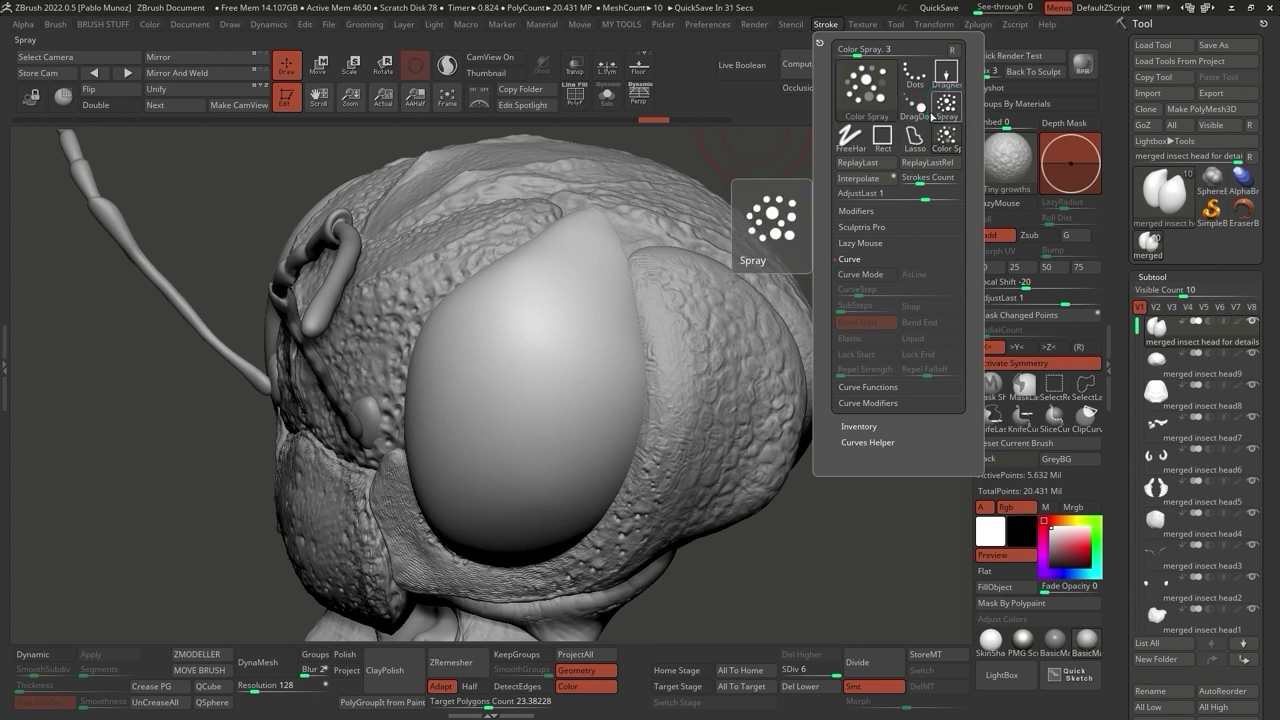
{"action": "left_click", "coordinate": [886, 211]}
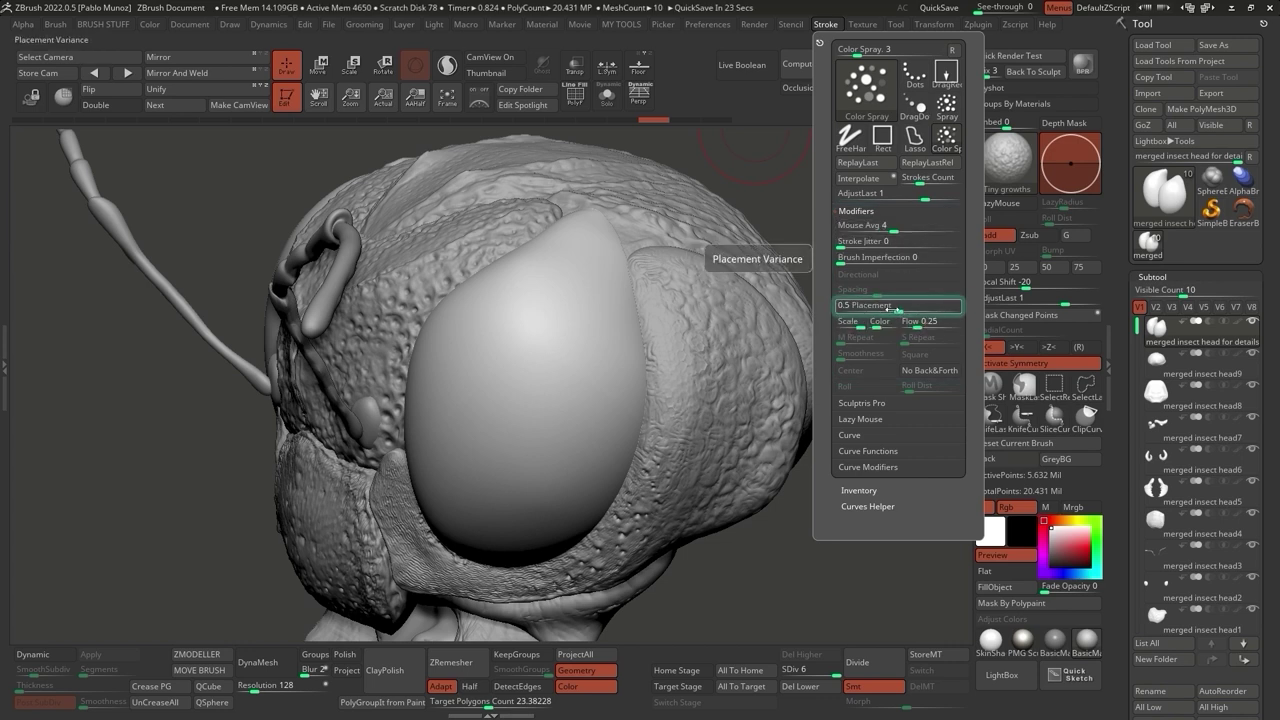
Try building oversized growths on the upper end of the eye with Tiny growths and return it to the smooth shape.
{"action": "mouse_move", "coordinate": [576, 312]}
{"action": "left_mouse_down"}
{"action": "mouse_move", "coordinate": [588, 275]}
{"action": "mouse_move", "coordinate": [560, 329]}
{"action": "mouse_move", "coordinate": [505, 339]}
{"action": "mouse_move", "coordinate": [476, 383]}
{"action": "mouse_move", "coordinate": [489, 394]}
{"action": "mouse_move", "coordinate": [584, 372]}
{"action": "mouse_move", "coordinate": [621, 323]}
{"action": "mouse_move", "coordinate": [681, 348]}
{"action": "mouse_move", "coordinate": [706, 411]}
{"action": "mouse_move", "coordinate": [706, 378]}
{"action": "mouse_move", "coordinate": [689, 361]}
{"action": "mouse_move", "coordinate": [714, 408]}
{"action": "mouse_move", "coordinate": [769, 387]}
{"action": "mouse_move", "coordinate": [727, 313]}
{"action": "left_mouse_up"}
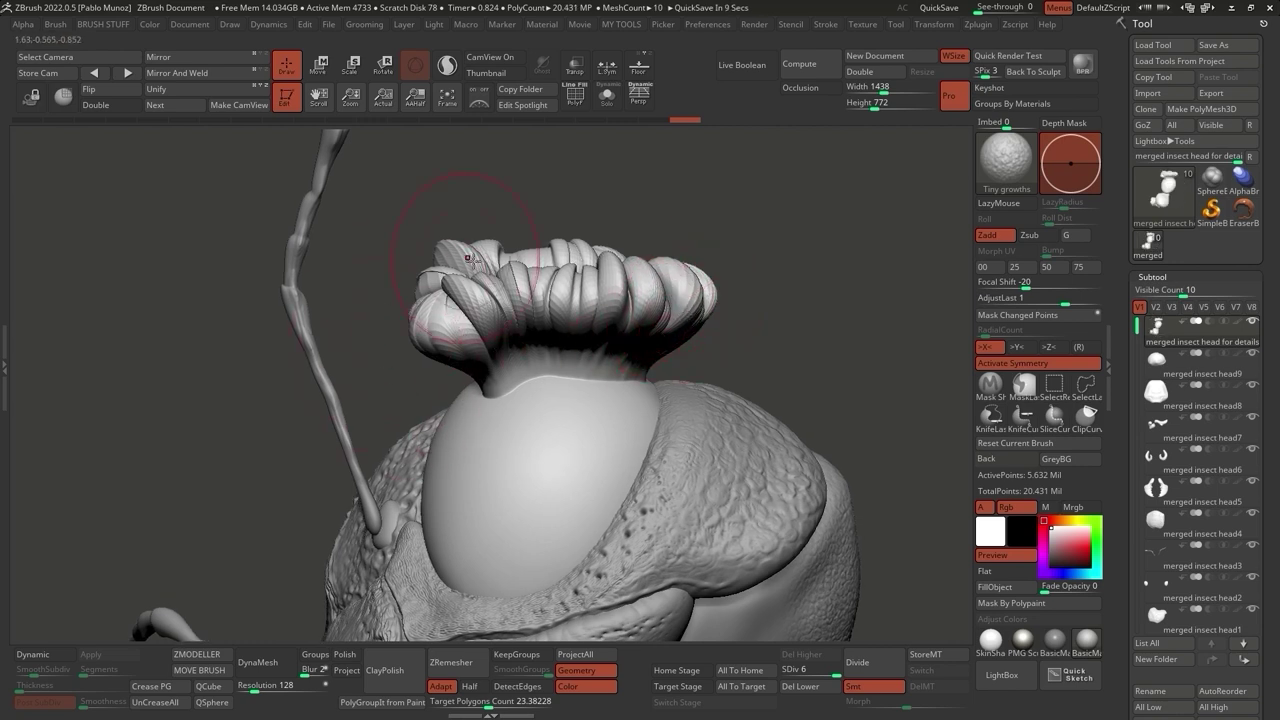
{"action": "key", "text": "shift"}
{"action": "mouse_move", "coordinate": [537, 297]}
{"action": "left_mouse_down", "text": "shift"}
{"action": "mouse_move", "coordinate": [470, 300]}
{"action": "mouse_move", "coordinate": [520, 262]}
{"action": "left_mouse_up", "text": "shift"}
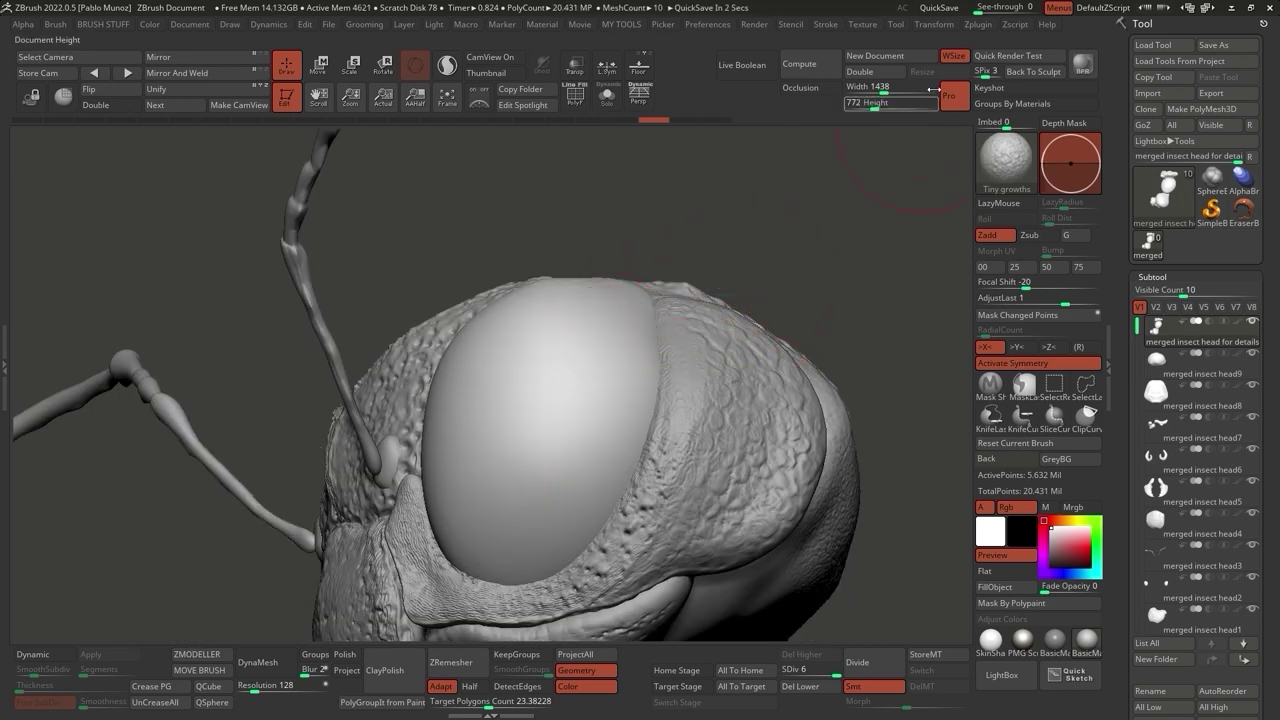
{"action": "key", "text": "space"}
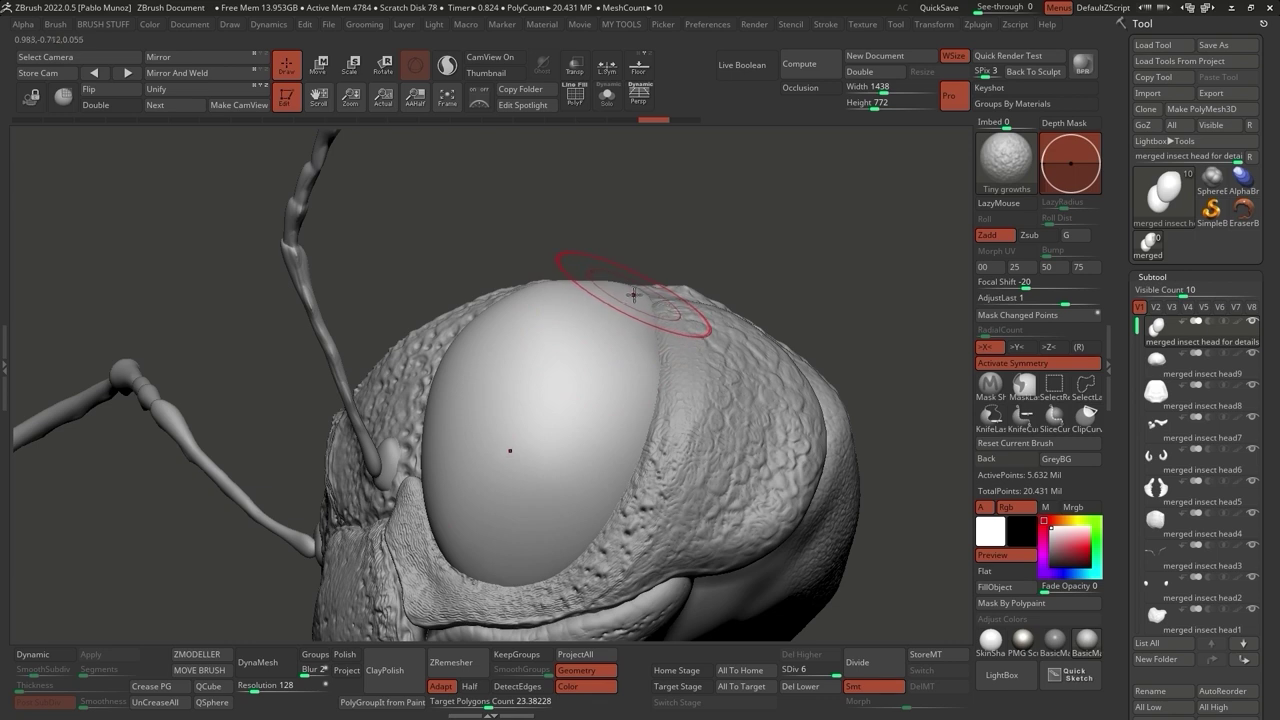
Try Tiny growths strokes at different brush sizes over the eye, smooth them, and undo the test bumps.
{"action": "mouse_move", "coordinate": [522, 385]}
{"action": "left_mouse_down"}
{"action": "mouse_move", "coordinate": [509, 428]}
{"action": "mouse_move", "coordinate": [514, 513]}
{"action": "mouse_move", "coordinate": [568, 488]}
{"action": "mouse_move", "coordinate": [608, 385]}
{"action": "mouse_move", "coordinate": [592, 296]}
{"action": "mouse_move", "coordinate": [525, 376]}
{"action": "mouse_move", "coordinate": [525, 478]}
{"action": "mouse_move", "coordinate": [588, 438]}
{"action": "left_mouse_up"}
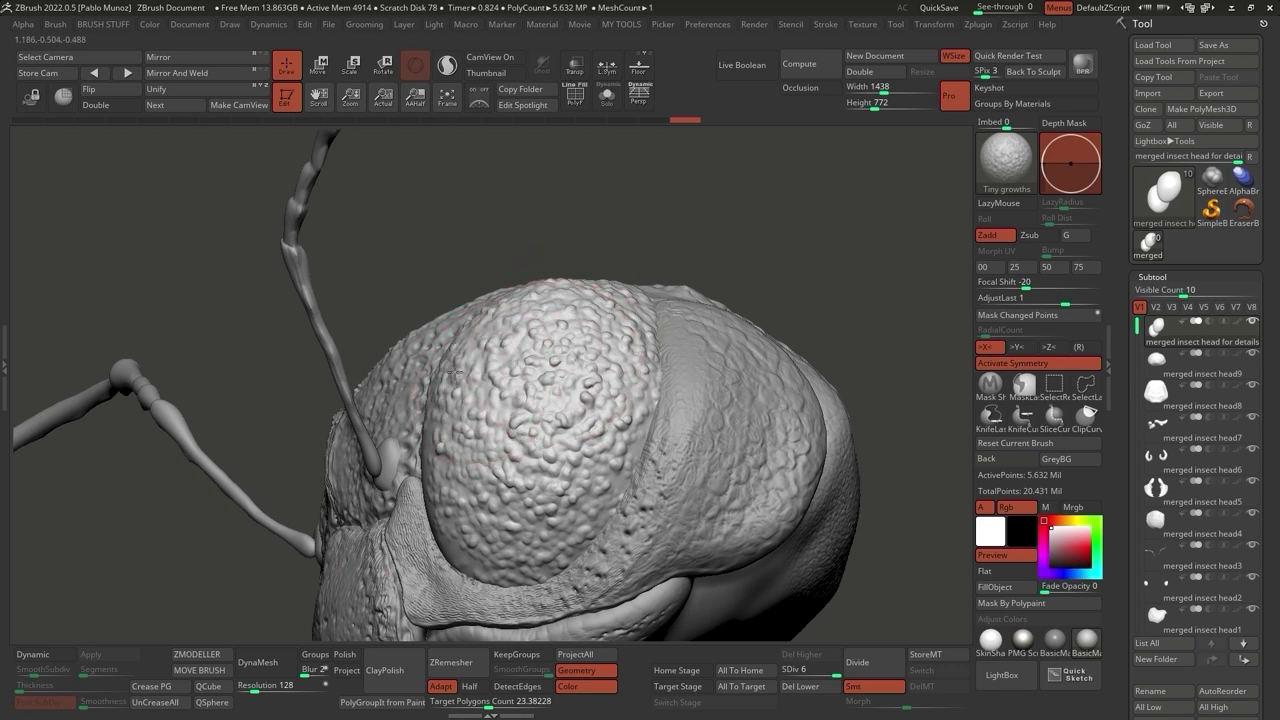
{"action": "key", "text": "ctrl+z"}
{"action": "key", "text": "space"}
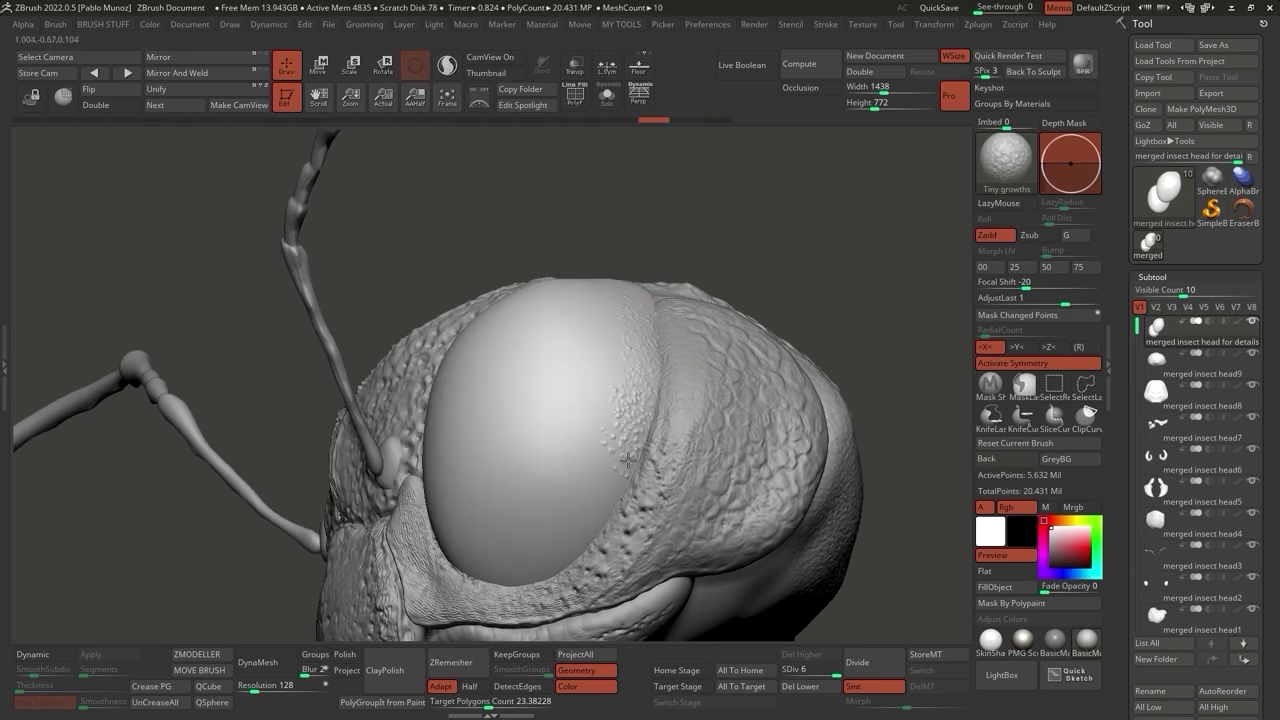
{"action": "key", "text": "shift"}
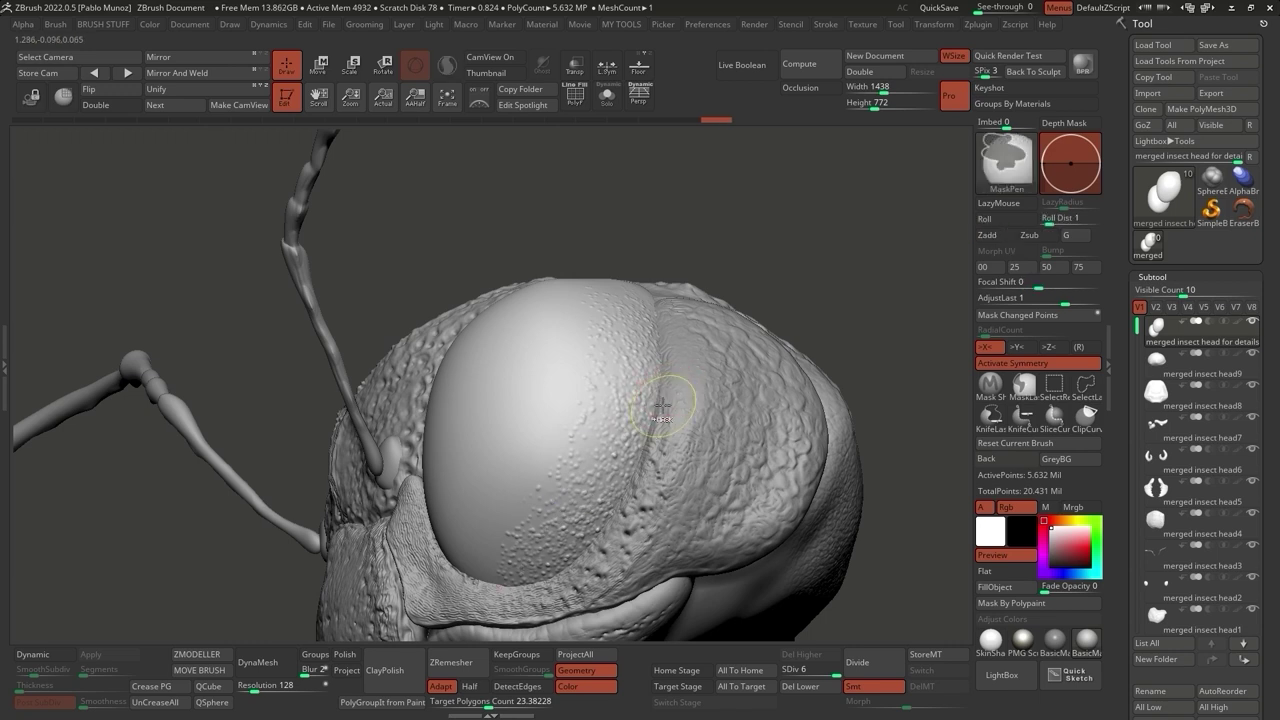
{"action": "key", "text": "ctrl+z"}
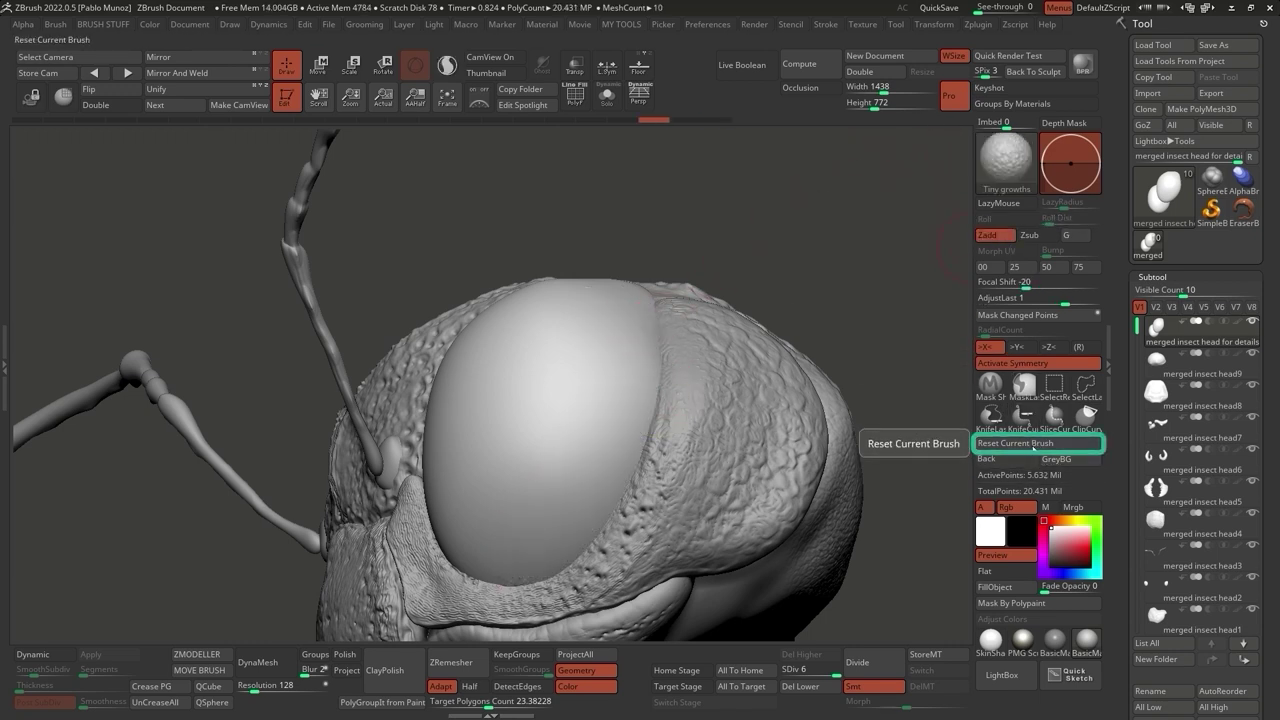
Set the Color Spray stroke's Placement Variance to about 0.49, test a diagonal Tiny growths strip across the eye and undo it.
{"action": "left_click", "coordinate": [828, 25]}
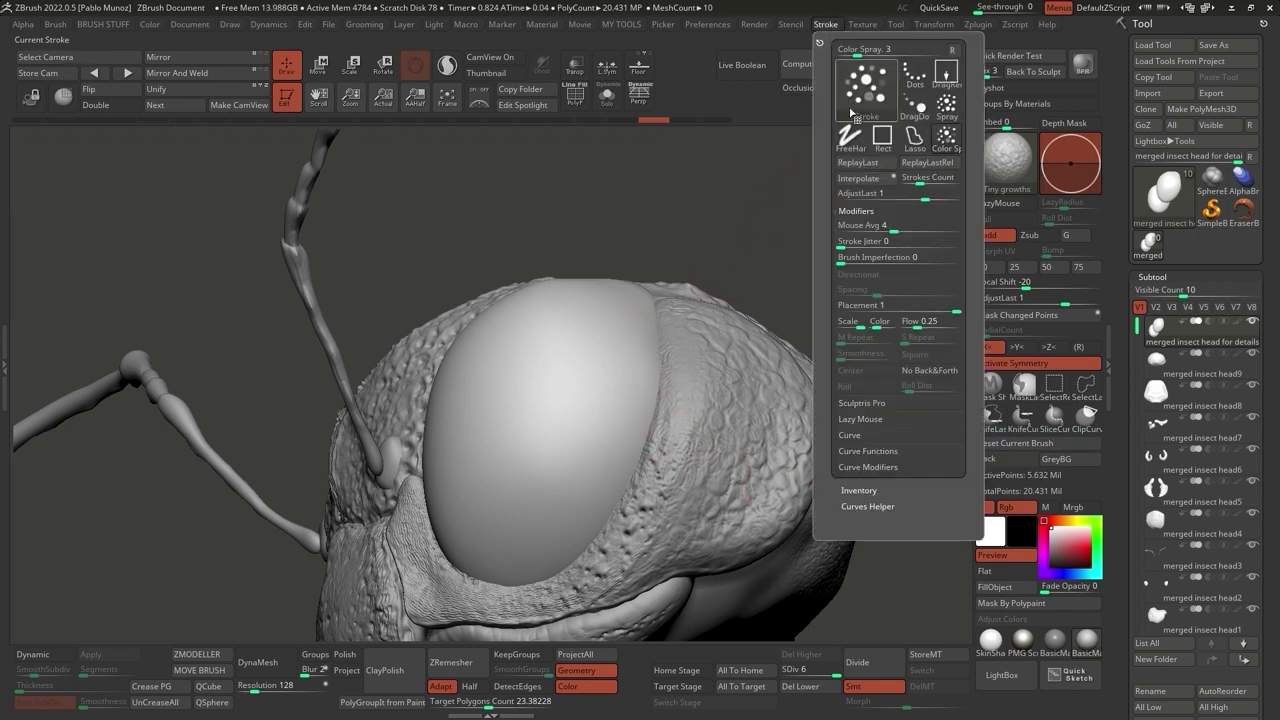
{"action": "left_click", "coordinate": [897, 309]}
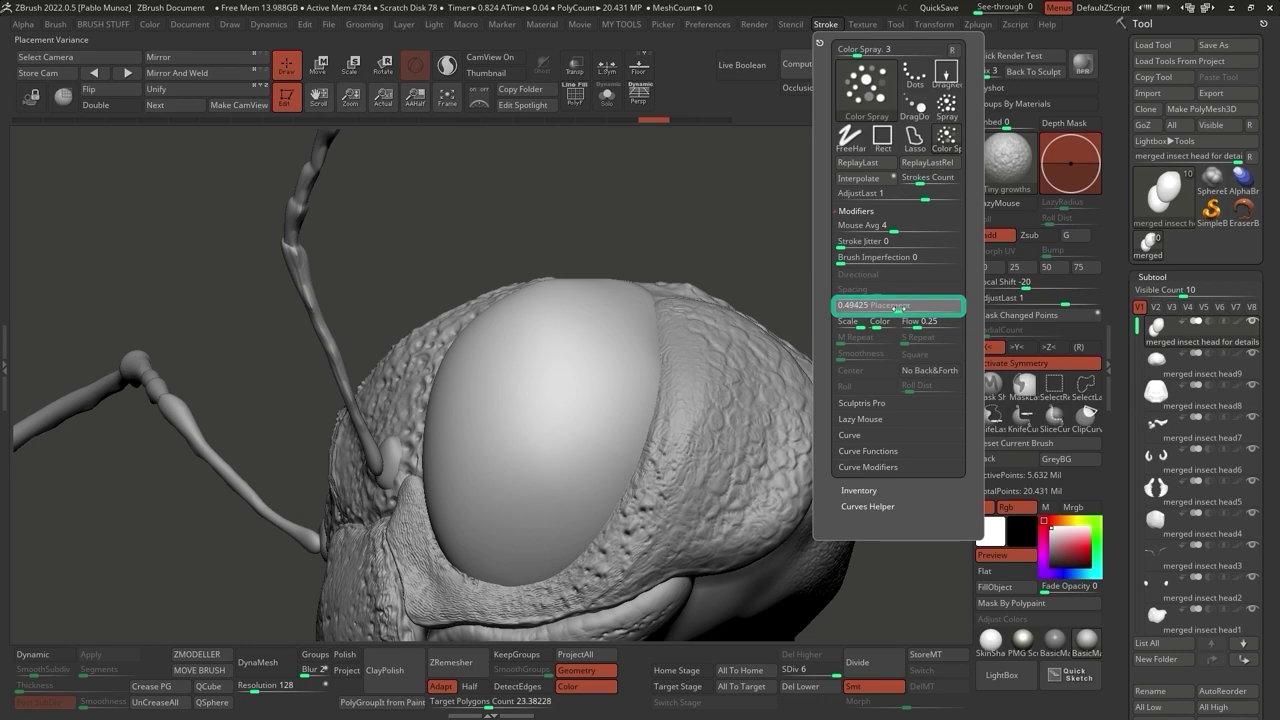
{"action": "left_click_drag", "start_coordinate": [638, 305], "coordinate": [515, 545]}
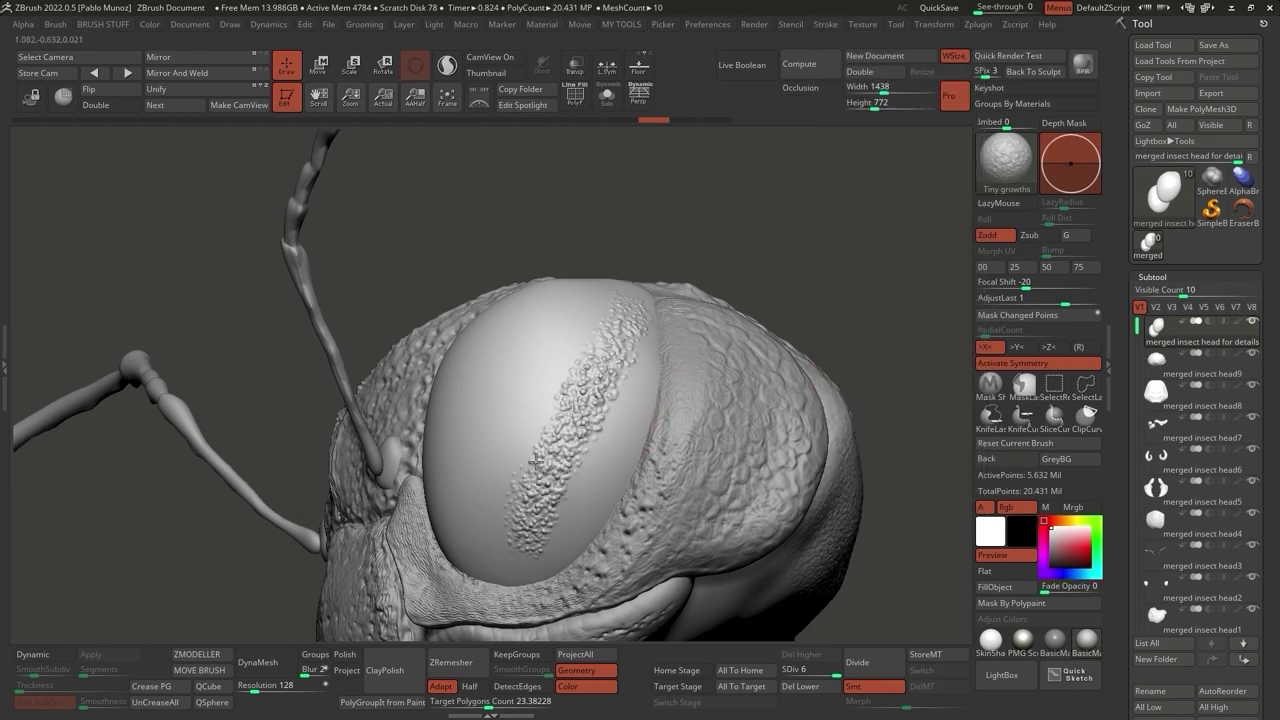
{"action": "key", "text": "ctrl+z"}
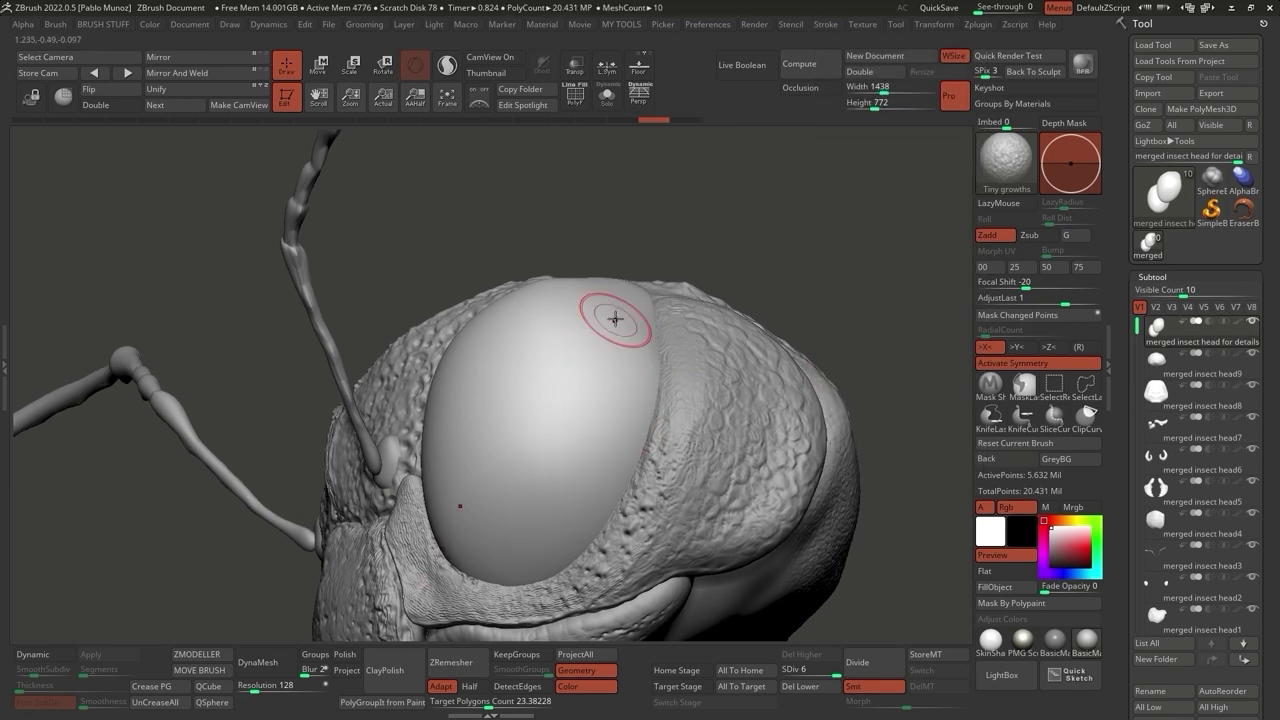
Paint a sparse strip of Tiny growths down the eye and soften part of it with SmoothPeaks.
{"action": "left_click_drag", "start_coordinate": [611, 338], "coordinate": [530, 505]}
{"action": "mouse_move", "coordinate": [590, 385]}
{"action": "left_mouse_down"}
{"action": "mouse_move", "coordinate": [606, 463]}
{"action": "mouse_move", "coordinate": [623, 457]}
{"action": "mouse_move", "coordinate": [598, 369]}
{"action": "left_mouse_up"}
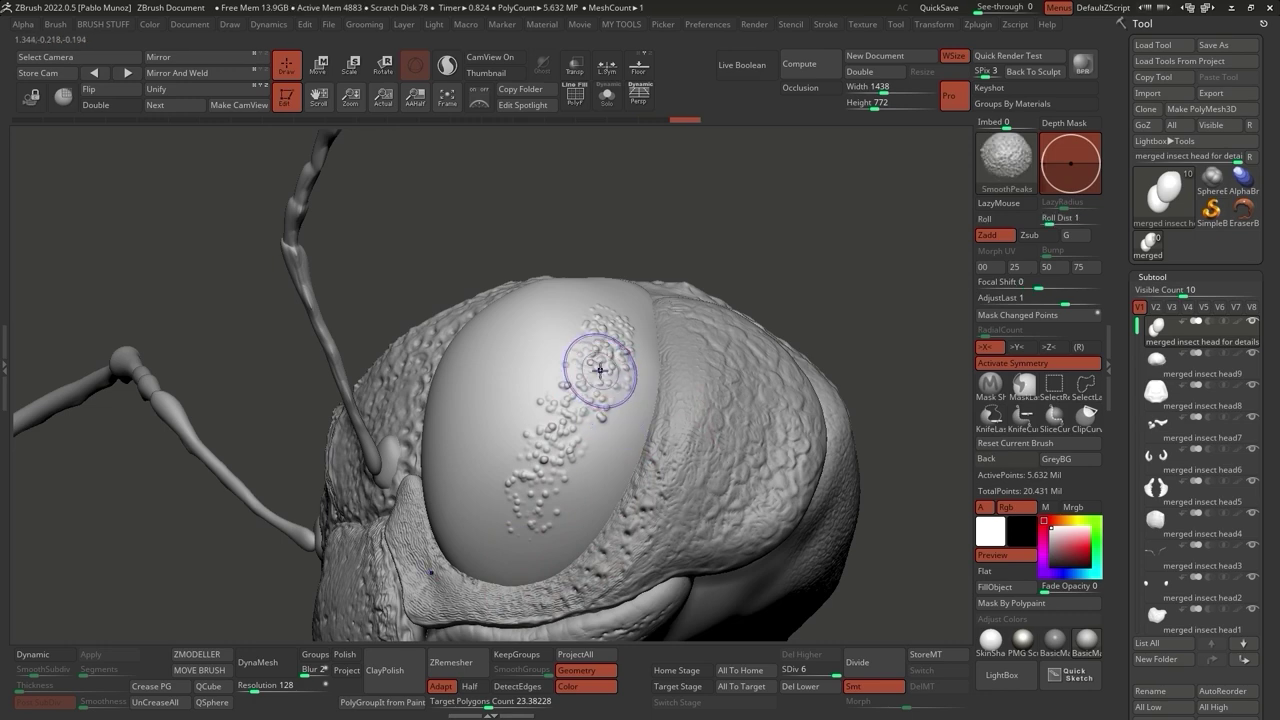
{"action": "mouse_move", "coordinate": [614, 371]}
{"action": "right_mouse_down"}
{"action": "mouse_move", "coordinate": [600, 443]}
{"action": "mouse_move", "coordinate": [614, 423]}
{"action": "mouse_move", "coordinate": [540, 303]}
{"action": "right_mouse_up"}
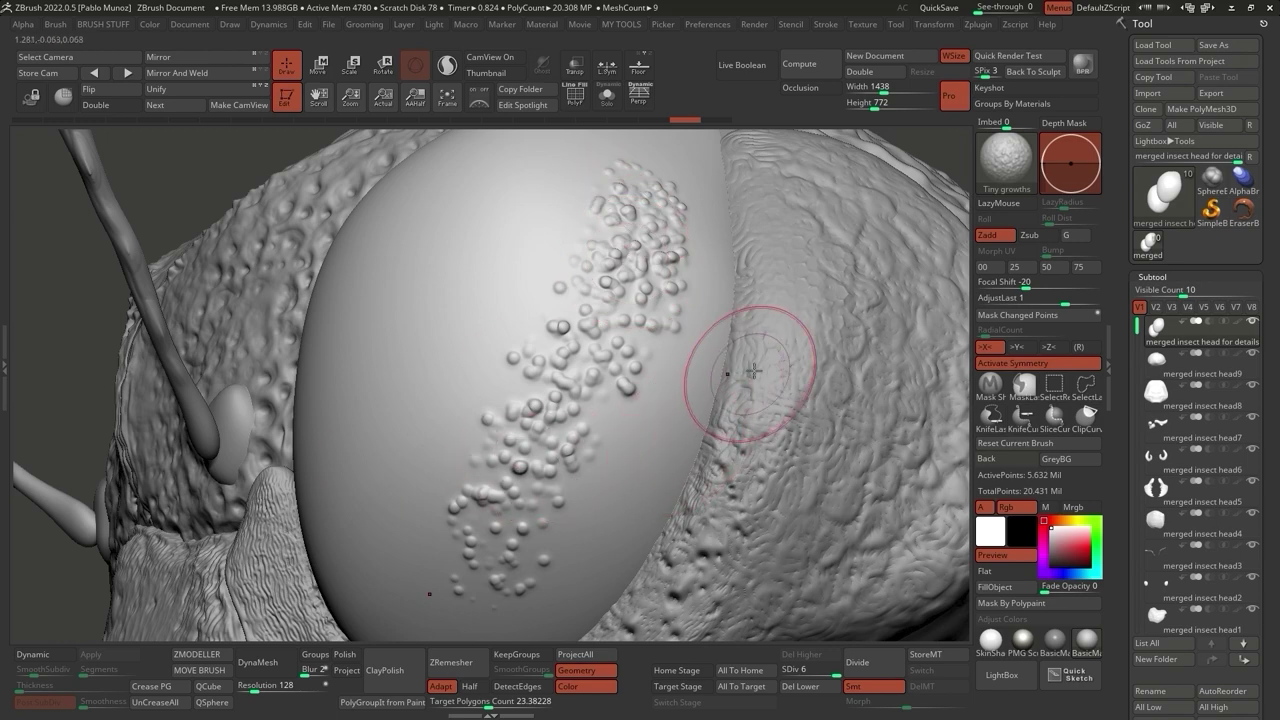
Locate SmoothPeaks and SmoothValleys in the brush library and smooth the growths strip on the eye.
{"action": "left_click", "coordinate": [1005, 160]}
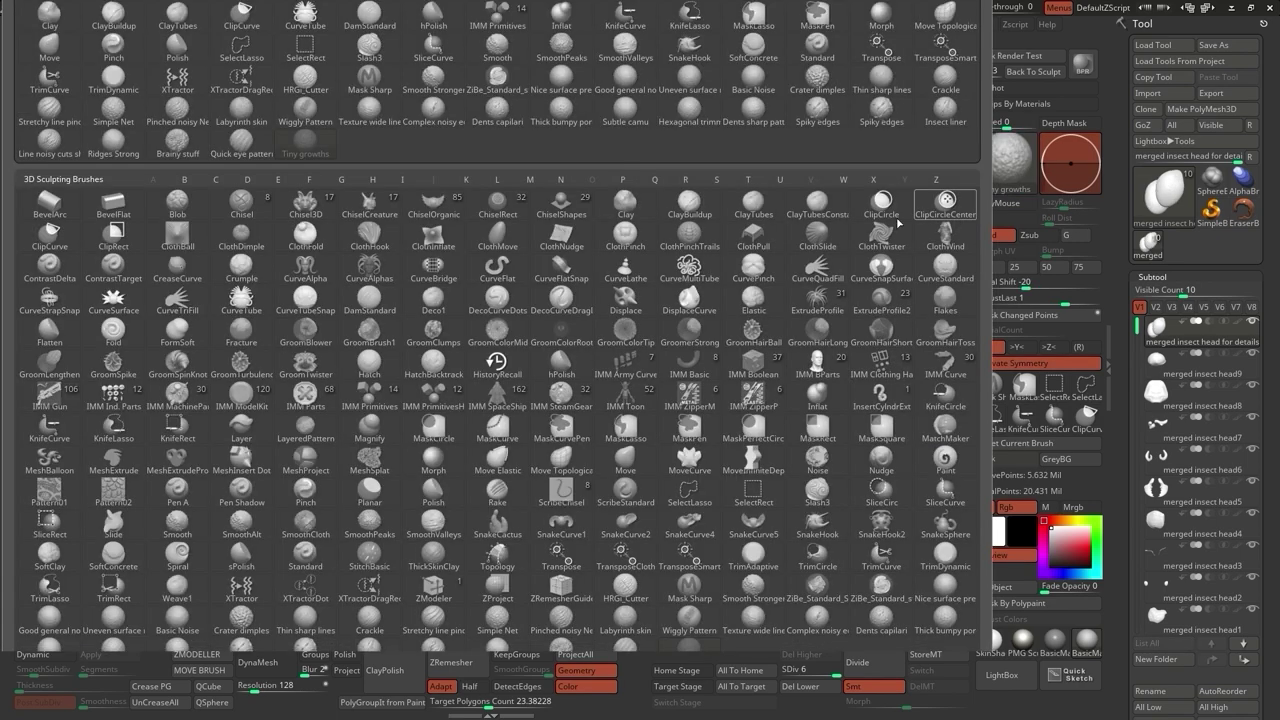
{"action": "left_click", "coordinate": [716, 179]}
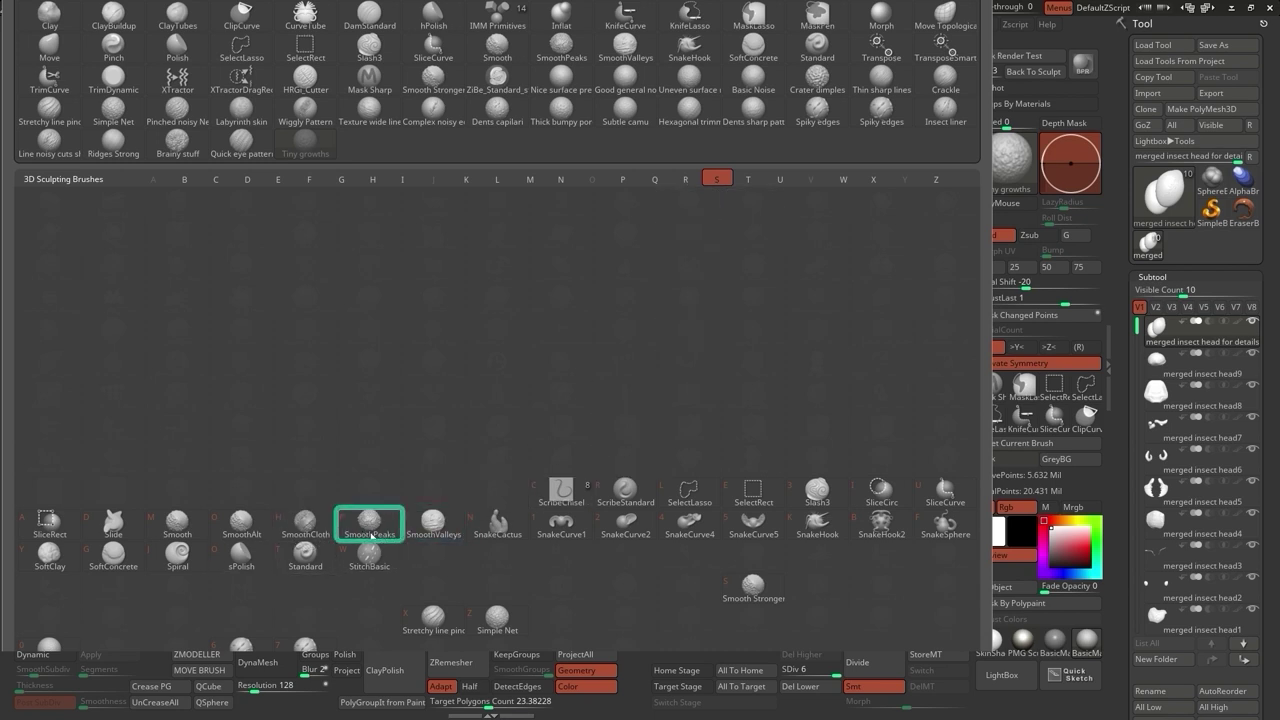
{"action": "mouse_move", "coordinate": [377, 530]}
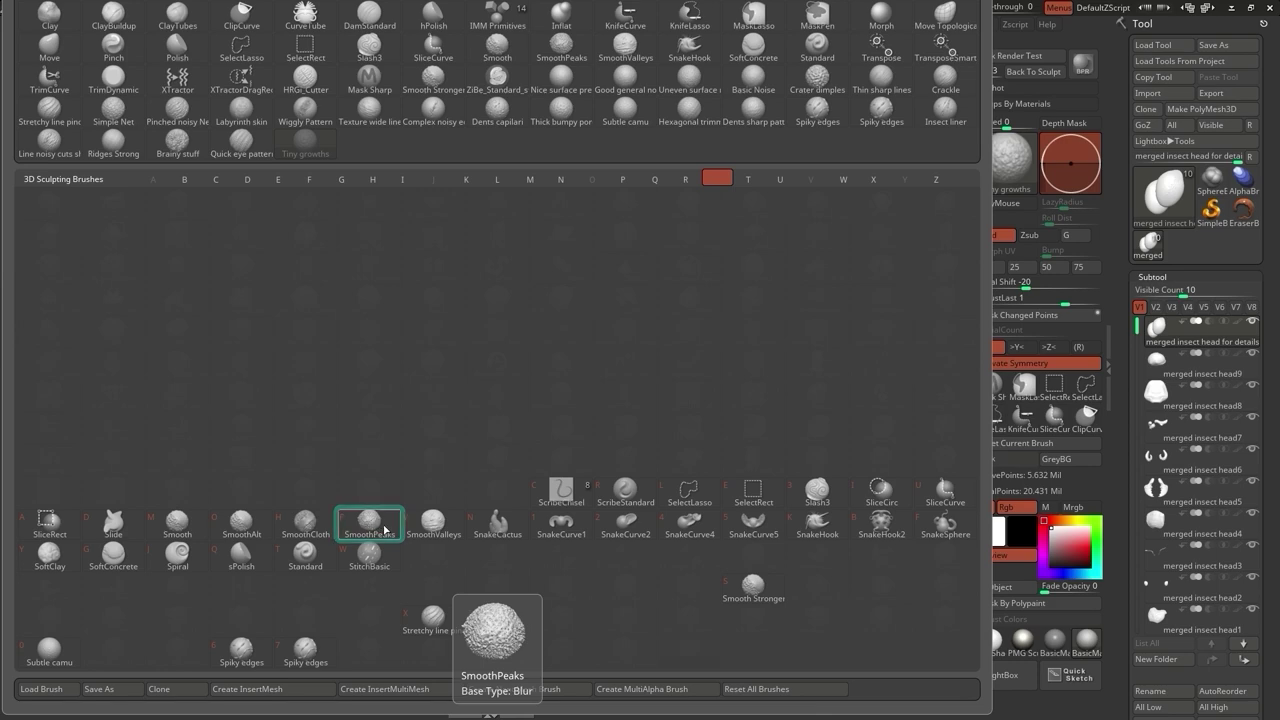
{"action": "left_click", "coordinate": [435, 534]}
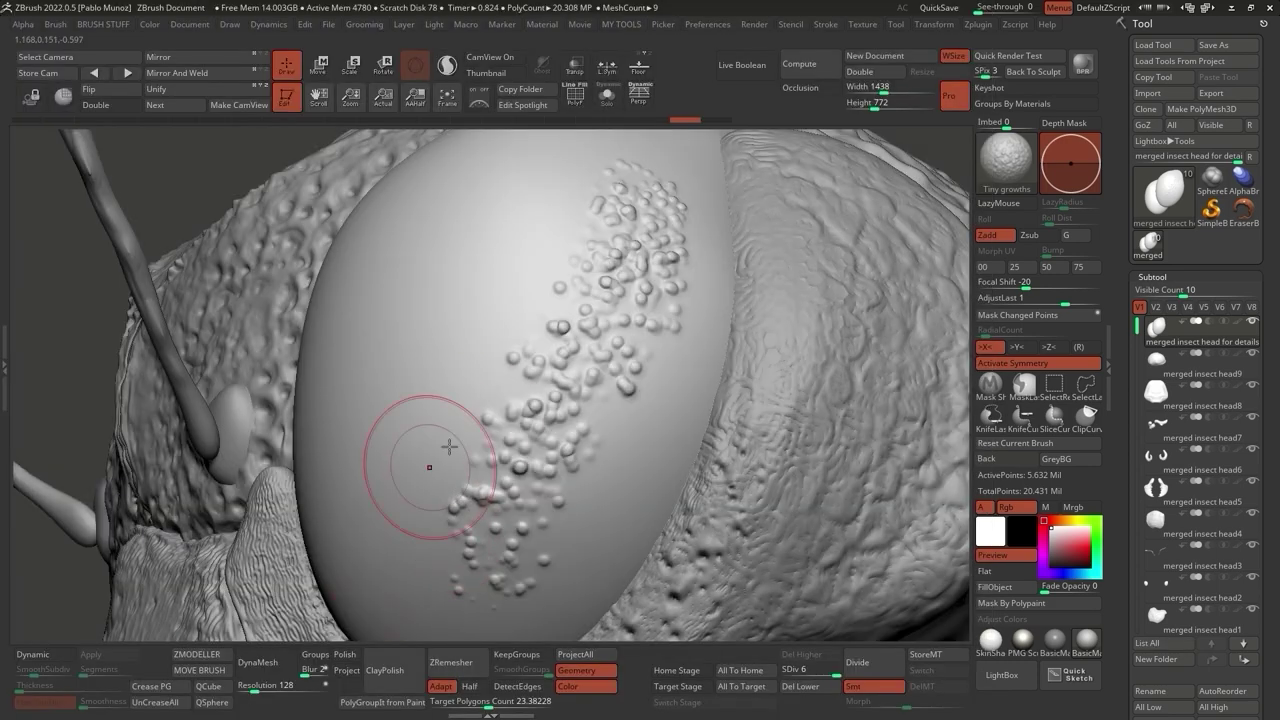
{"action": "left_click_drag", "start_coordinate": [600, 243], "coordinate": [608, 286], "text": "shift"}
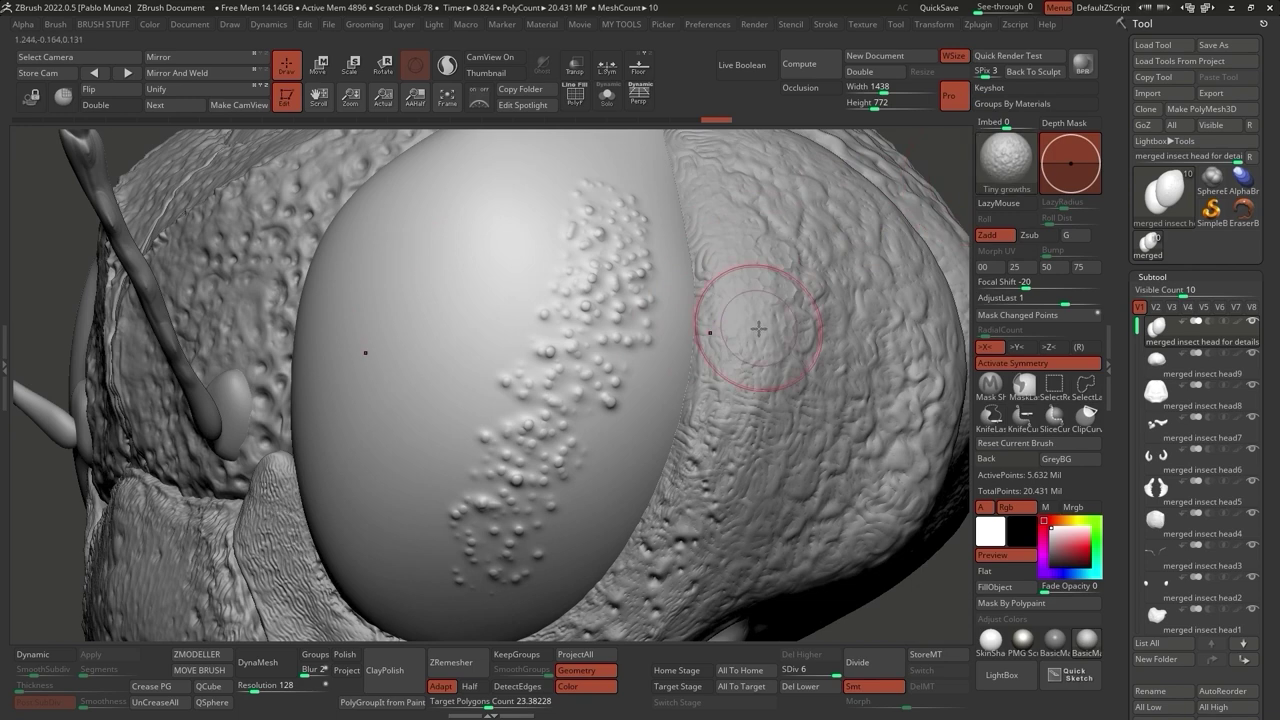
Step back through the undo history to compare the smoothing and clear the test growths from the eye.
{"action": "mouse_move", "coordinate": [766, 323]}
{"action": "left_mouse_down"}
{"action": "mouse_move", "coordinate": [602, 338]}
{"action": "mouse_move", "coordinate": [609, 208]}
{"action": "mouse_move", "coordinate": [547, 432]}
{"action": "mouse_move", "coordinate": [598, 326]}
{"action": "mouse_move", "coordinate": [608, 186]}
{"action": "left_mouse_up"}
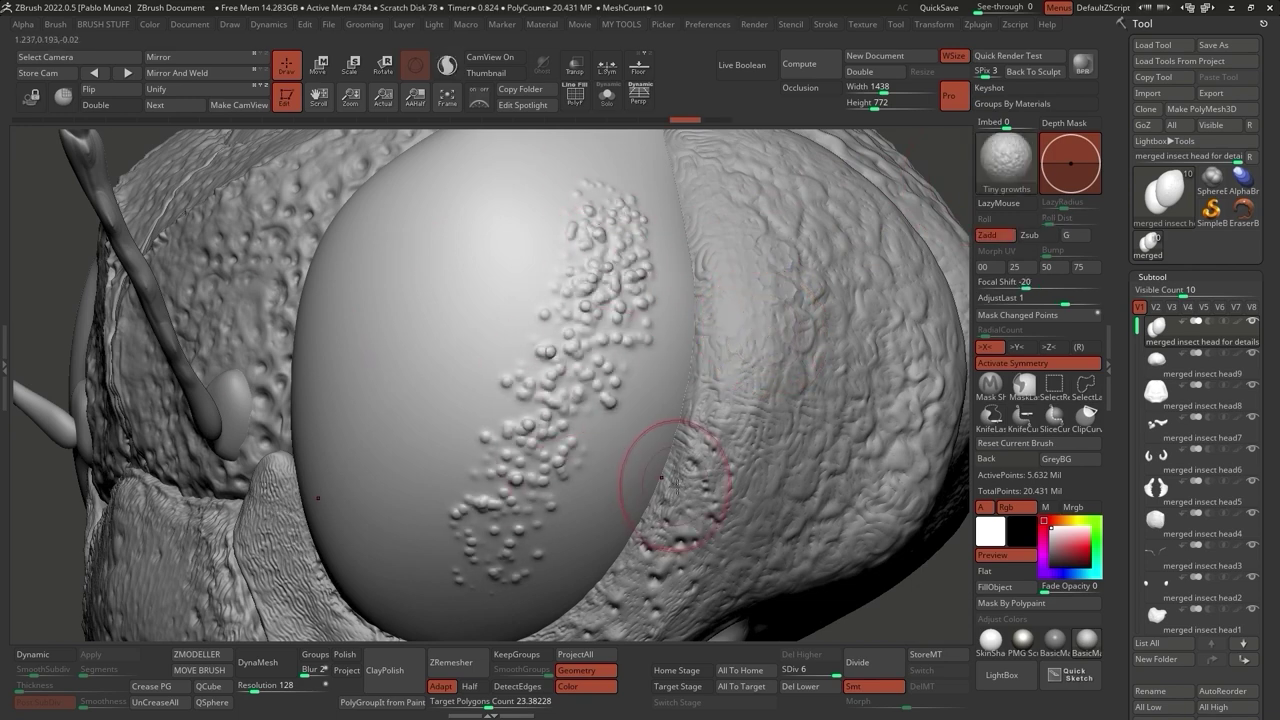
{"action": "left_click", "coordinate": [720, 124]}
{"action": "left_click_drag", "start_coordinate": [722, 124], "coordinate": [690, 133]}
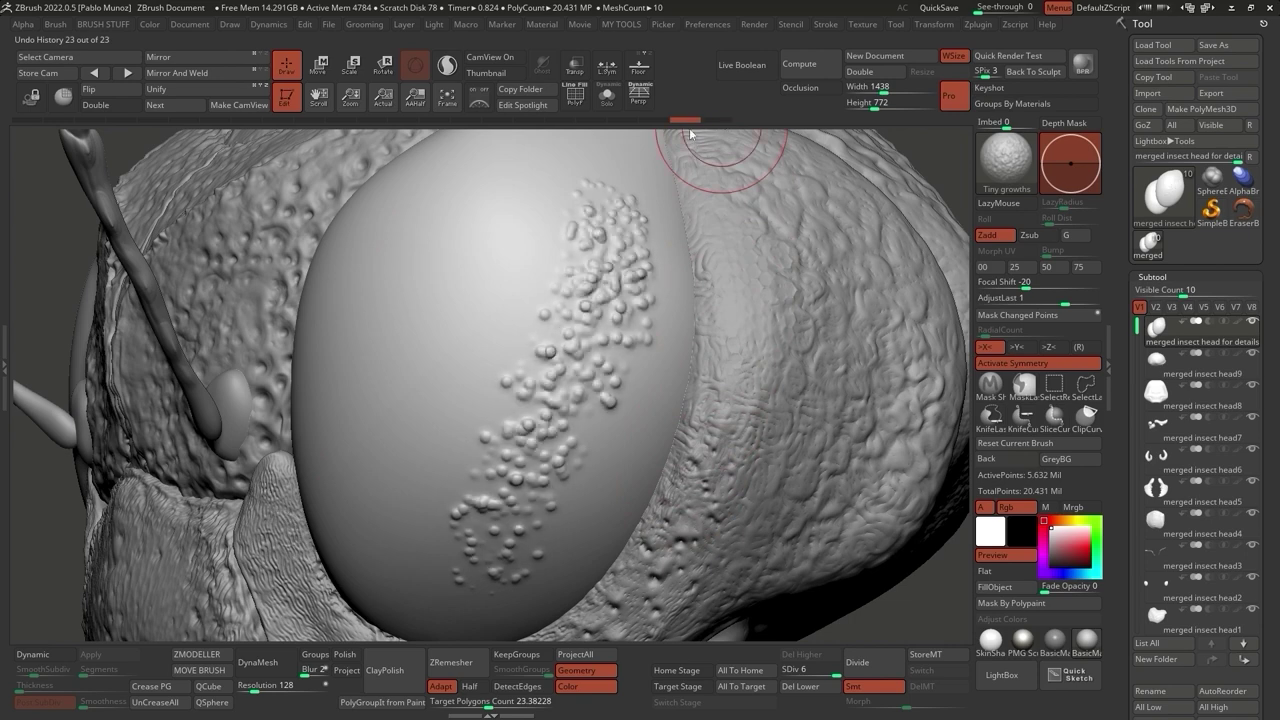
{"action": "mouse_move", "coordinate": [705, 135]}
{"action": "right_mouse_down"}
{"action": "mouse_move", "coordinate": [700, 423]}
{"action": "mouse_move", "coordinate": [694, 366]}
{"action": "mouse_move", "coordinate": [863, 543]}
{"action": "mouse_move", "coordinate": [774, 498]}
{"action": "mouse_move", "coordinate": [763, 443]}
{"action": "right_mouse_up"}
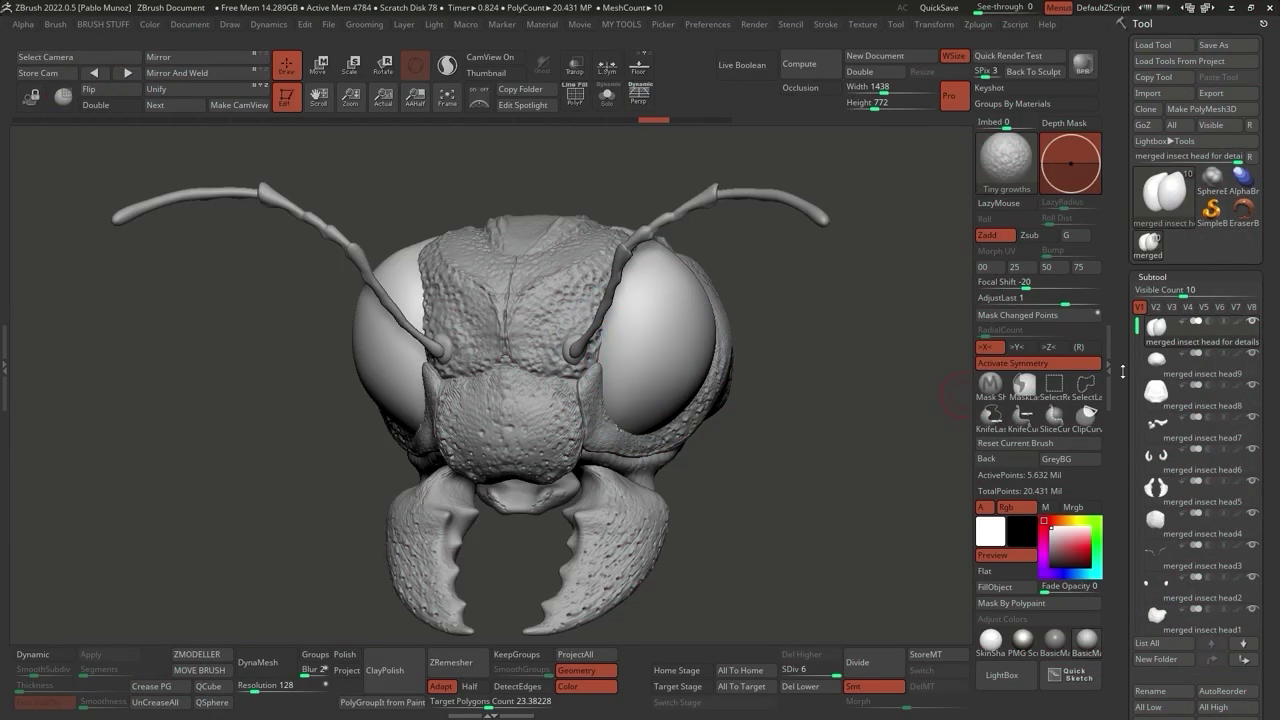
Isolate the eyes and display their wireframe and polygroups for inspection.
{"action": "scroll", "coordinate": [1113, 301], "scroll_direction": "down", "scroll_amount": 3}
{"action": "scroll", "coordinate": [1113, 301], "scroll_direction": "down", "scroll_amount": 8}
{"action": "left_click_drag", "start_coordinate": [1107, 245], "coordinate": [1094, 177]}
{"action": "left_click", "coordinate": [614, 103]}
{"action": "left_click", "coordinate": [576, 98]}
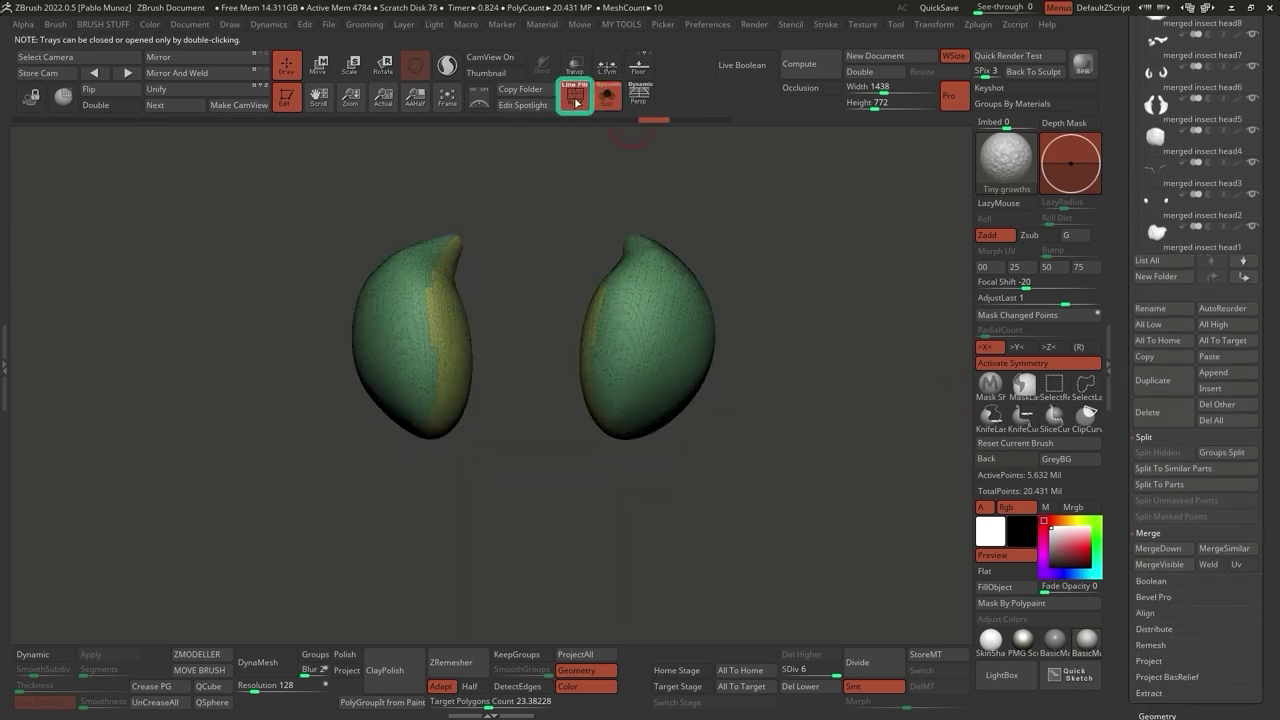
{"action": "left_click_drag", "start_coordinate": [604, 218], "coordinate": [595, 236]}
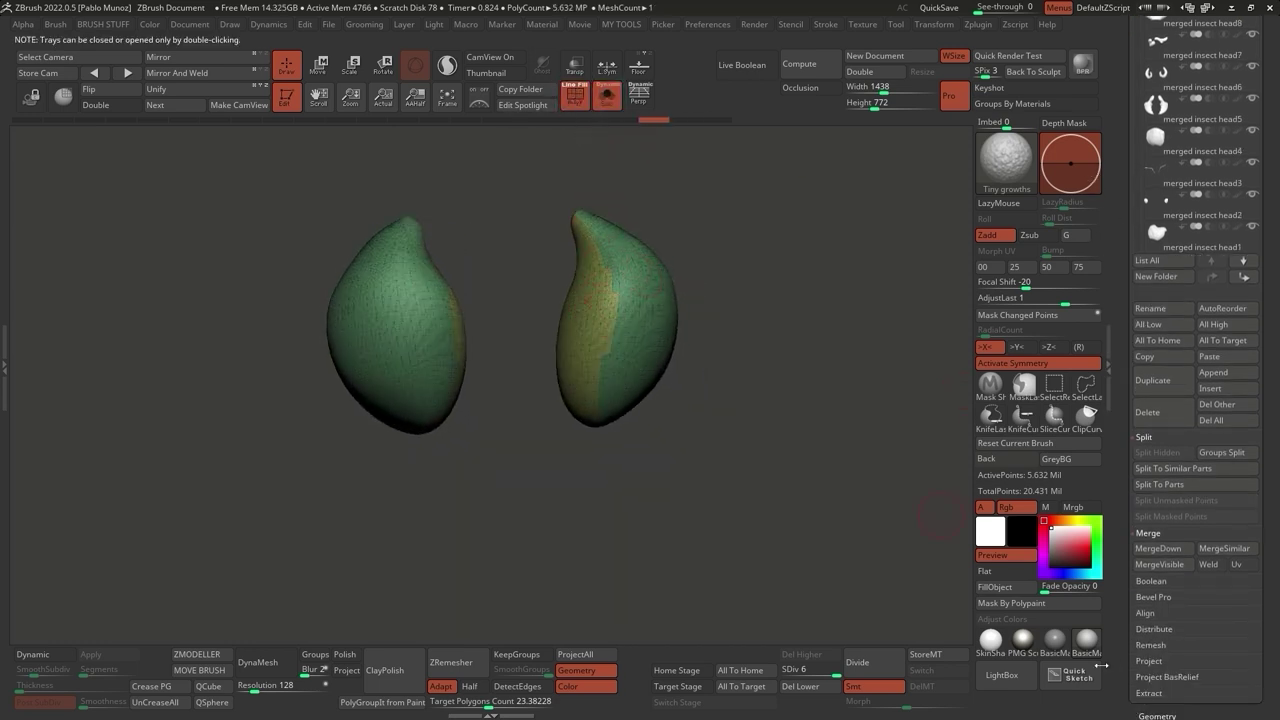
Lower the eyes to subdivision level 1, check them in isolation, and show the whole head again.
{"action": "left_click_drag", "start_coordinate": [826, 673], "coordinate": [785, 673]}
{"action": "mouse_move", "coordinate": [674, 340]}
{"action": "left_mouse_down"}
{"action": "mouse_move", "coordinate": [646, 180]}
{"action": "mouse_move", "coordinate": [646, 273]}
{"action": "left_mouse_up"}
{"action": "left_click", "coordinate": [609, 104]}
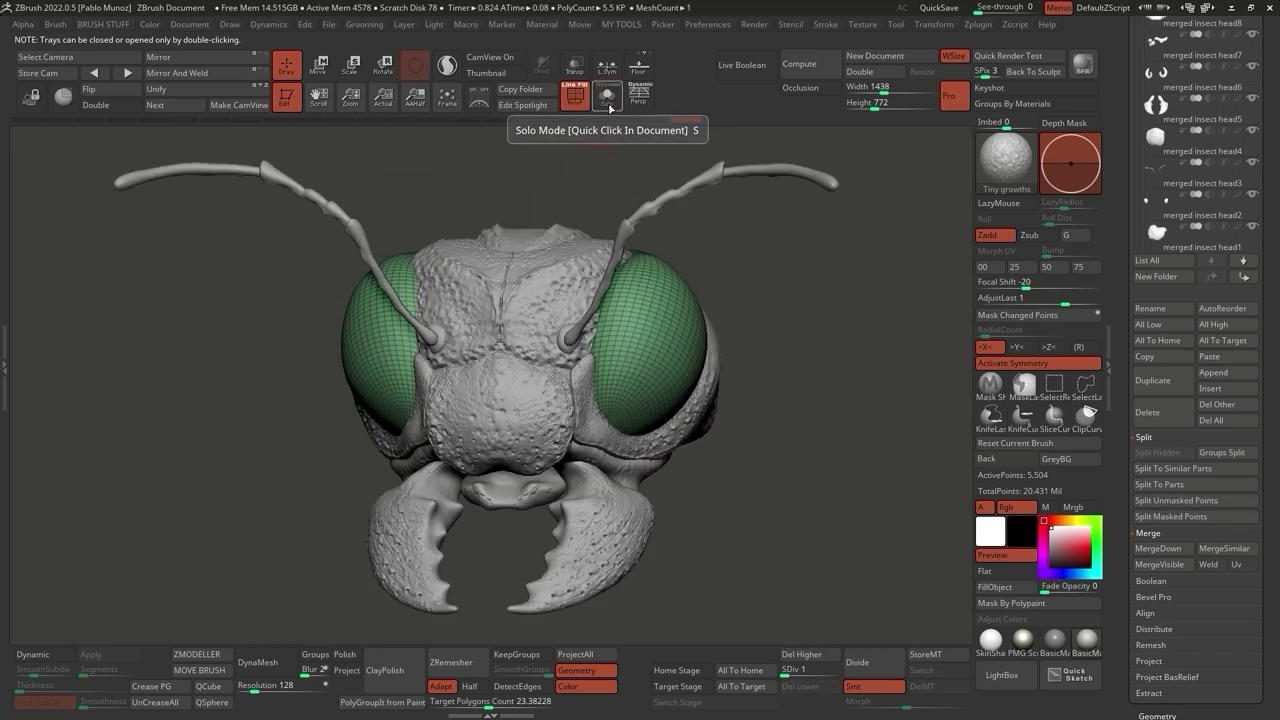
{"action": "left_click", "coordinate": [609, 104]}
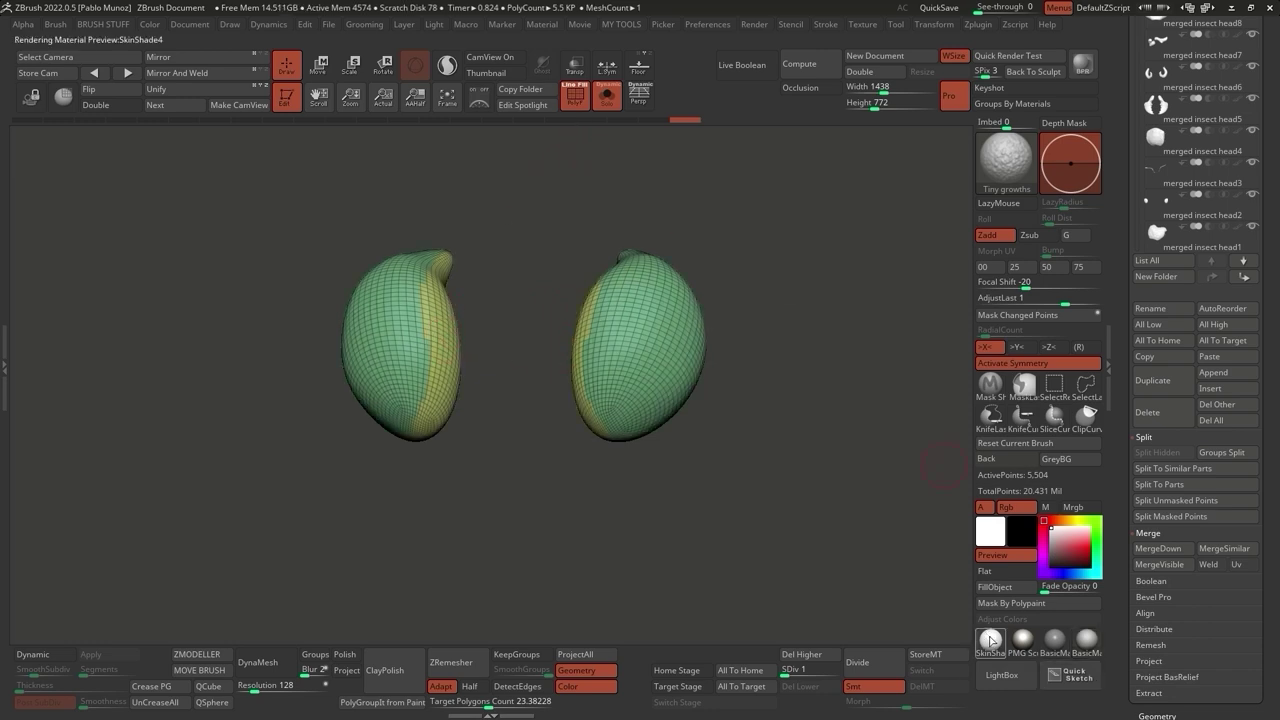
{"action": "left_click", "coordinate": [607, 97]}
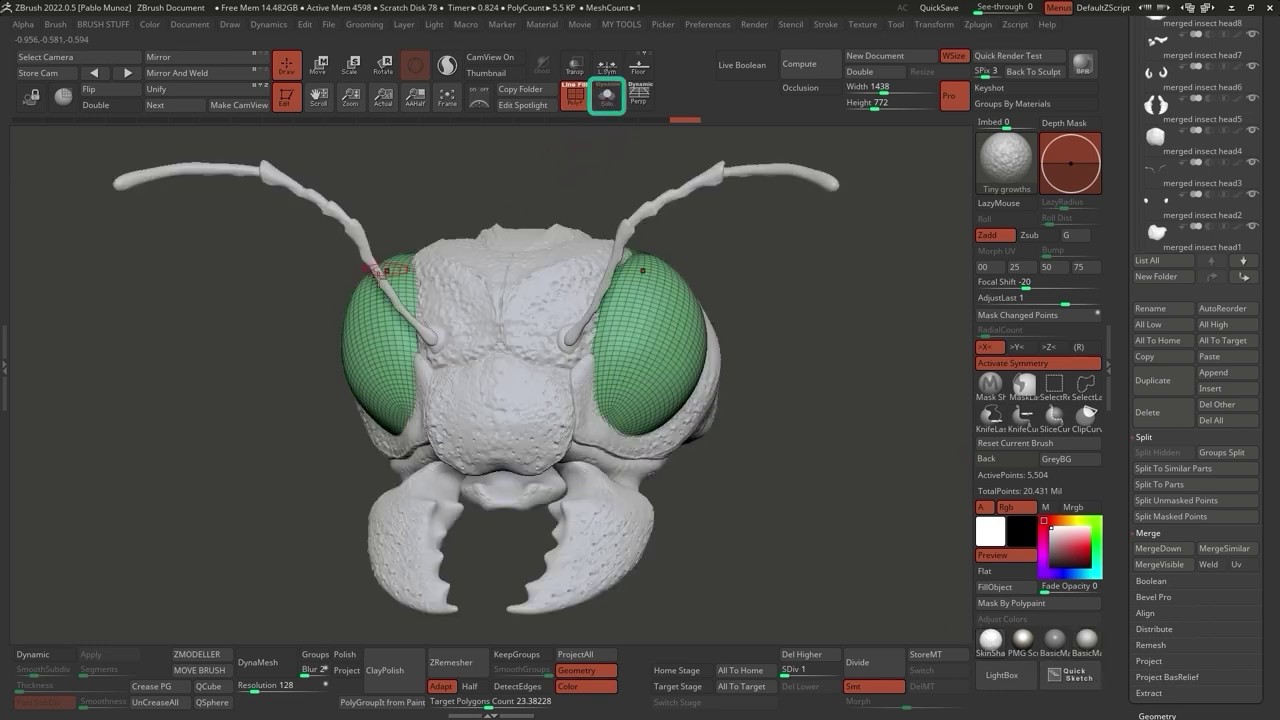
Unwrap the eyes with UV Master using Symmetry and Polygroups, then raise them to subdivision level 6.
{"action": "left_click", "coordinate": [976, 25]}
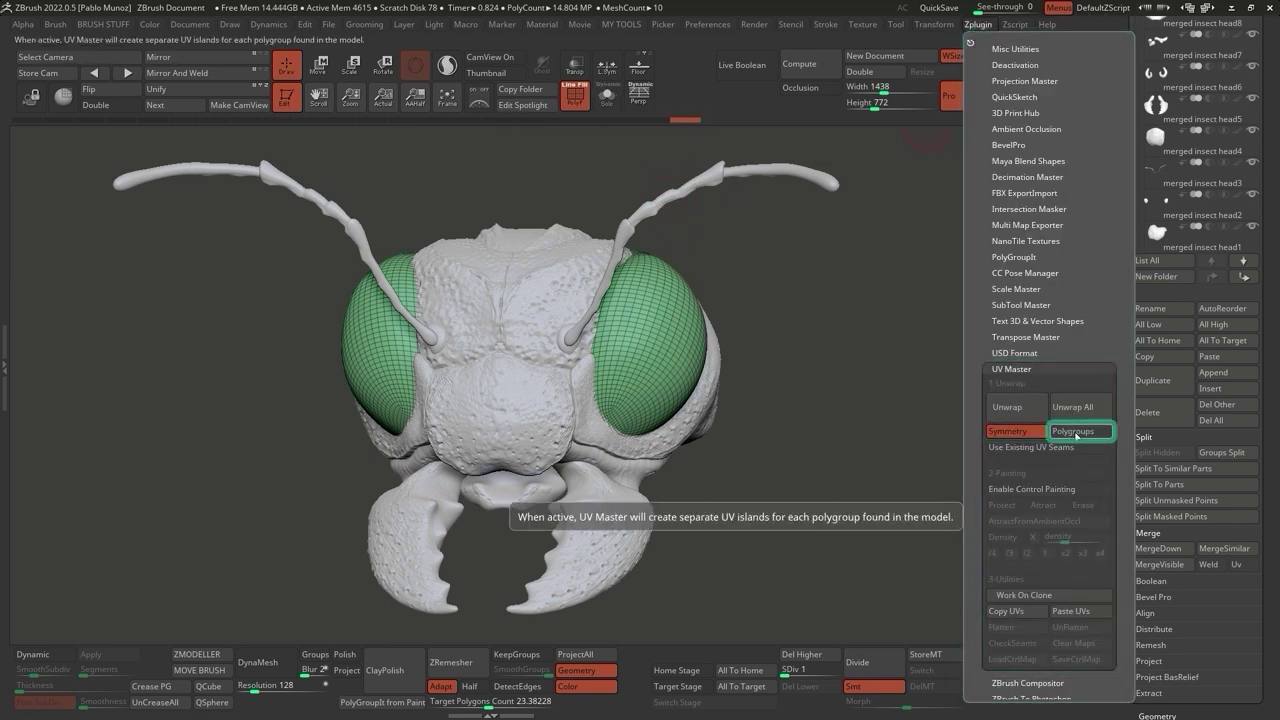
{"action": "left_click", "coordinate": [1007, 407]}
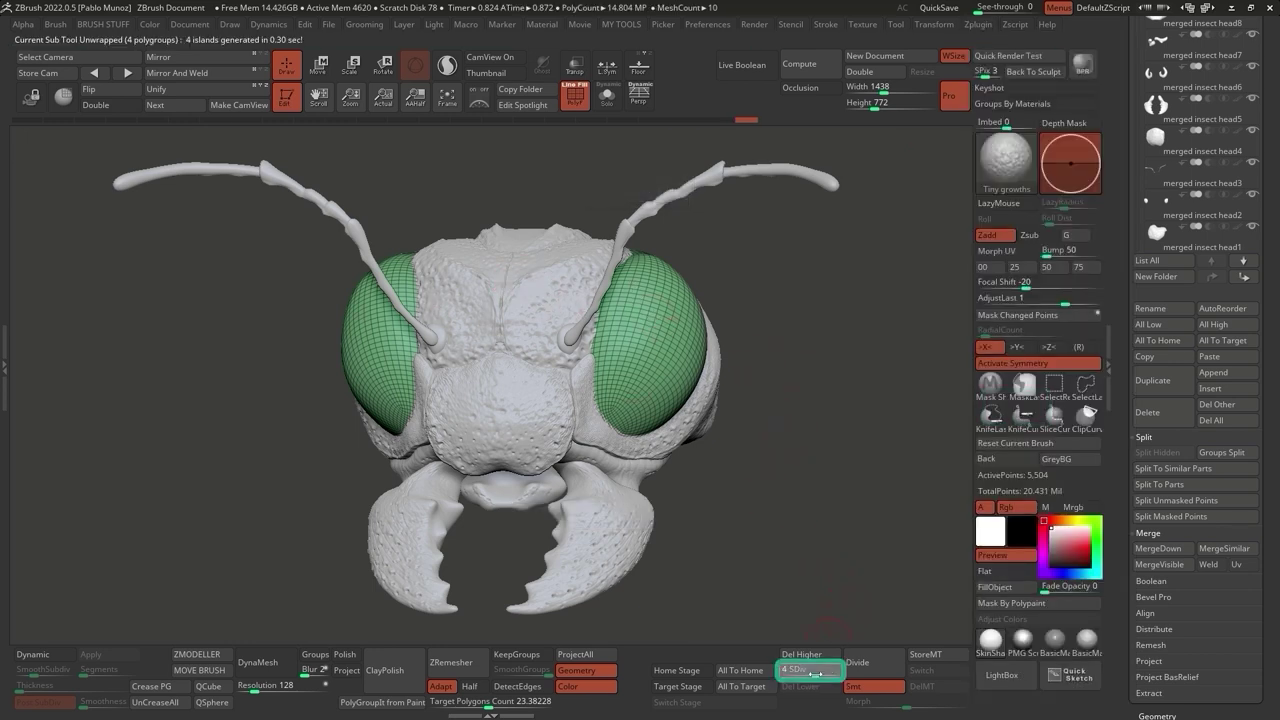
{"action": "key", "text": "d"}
{"action": "key", "text": "d"}
{"action": "key", "text": "d"}
{"action": "key", "text": "d"}
{"action": "key", "text": "d"}
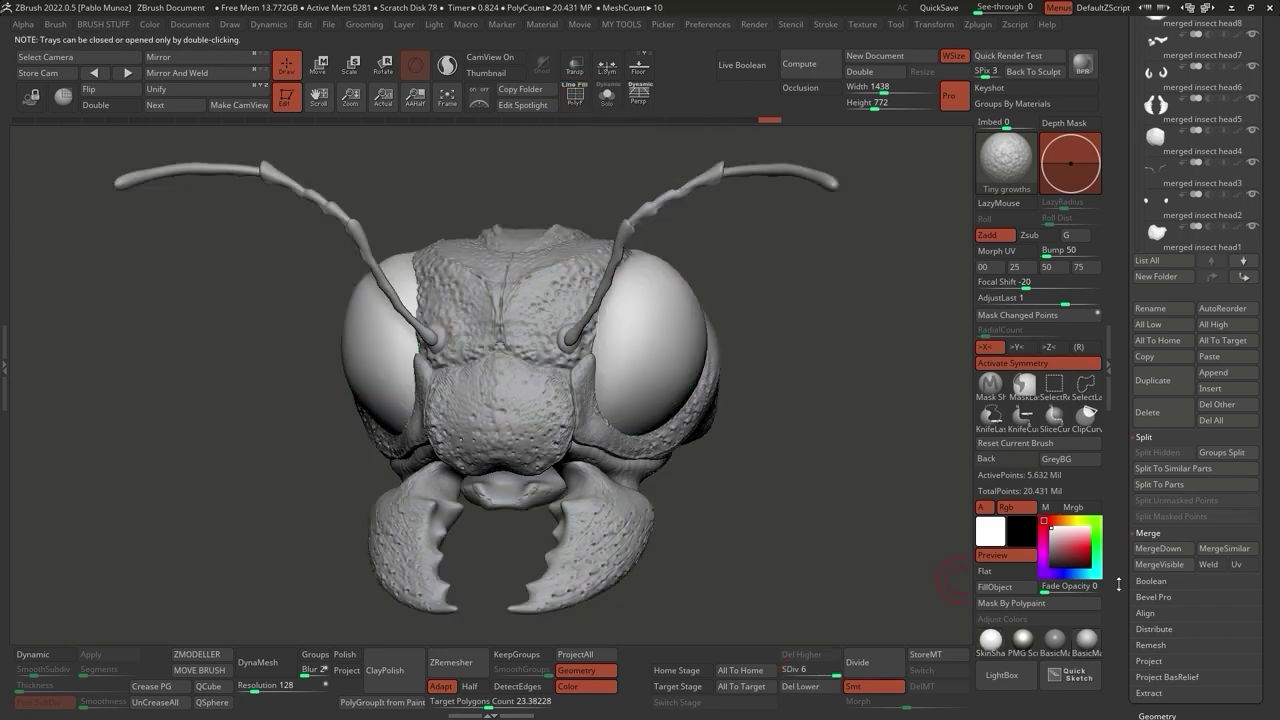
Add surface Noise to the eyes and set the NoiseMaker projection to UV.
{"action": "left_click_drag", "start_coordinate": [1118, 700], "coordinate": [1118, 456]}
{"action": "scroll", "coordinate": [1118, 456], "scroll_direction": "down", "scroll_amount": 5}
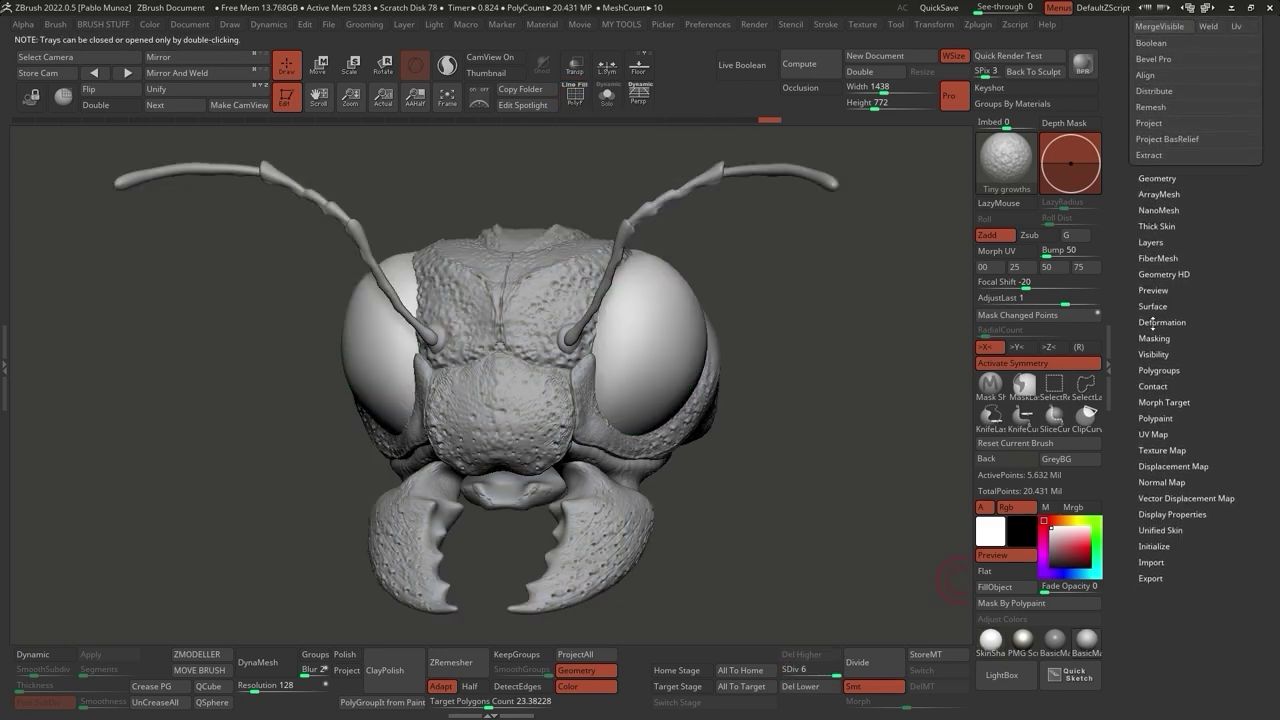
{"action": "left_click", "coordinate": [1150, 306]}
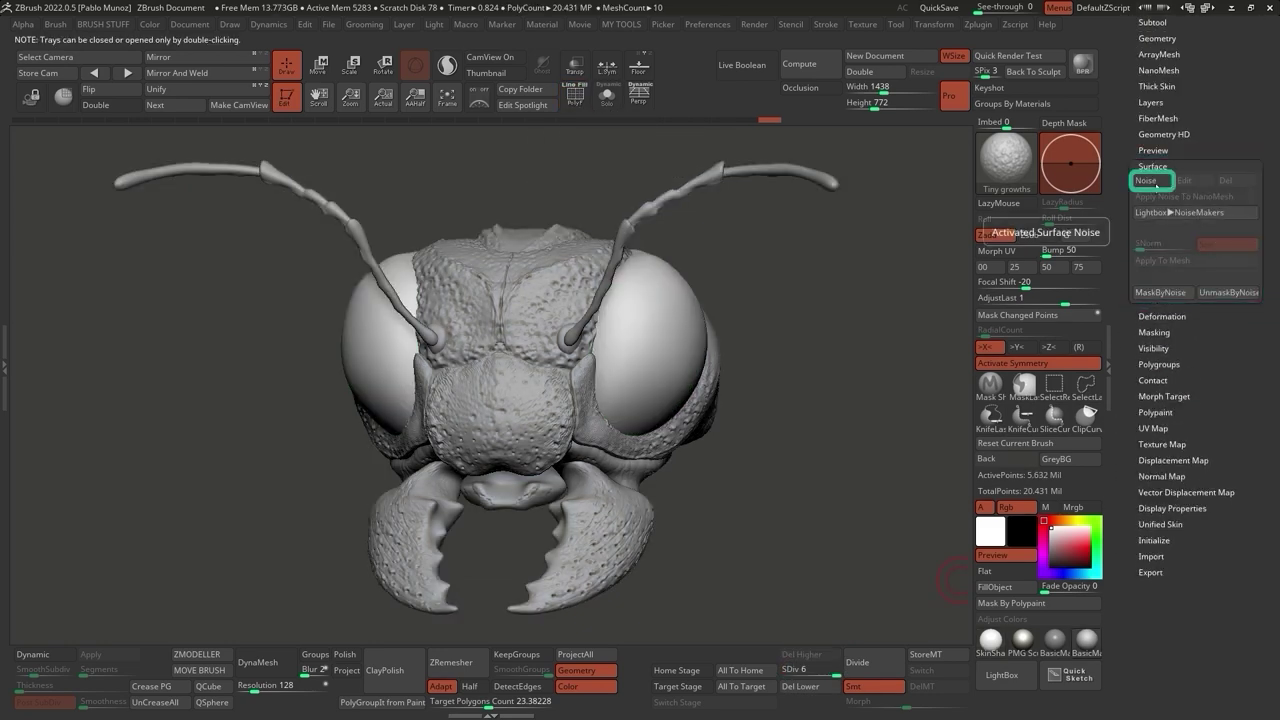
{"action": "left_click", "coordinate": [1147, 180]}
{"action": "left_click_drag", "start_coordinate": [925, 322], "coordinate": [922, 322]}
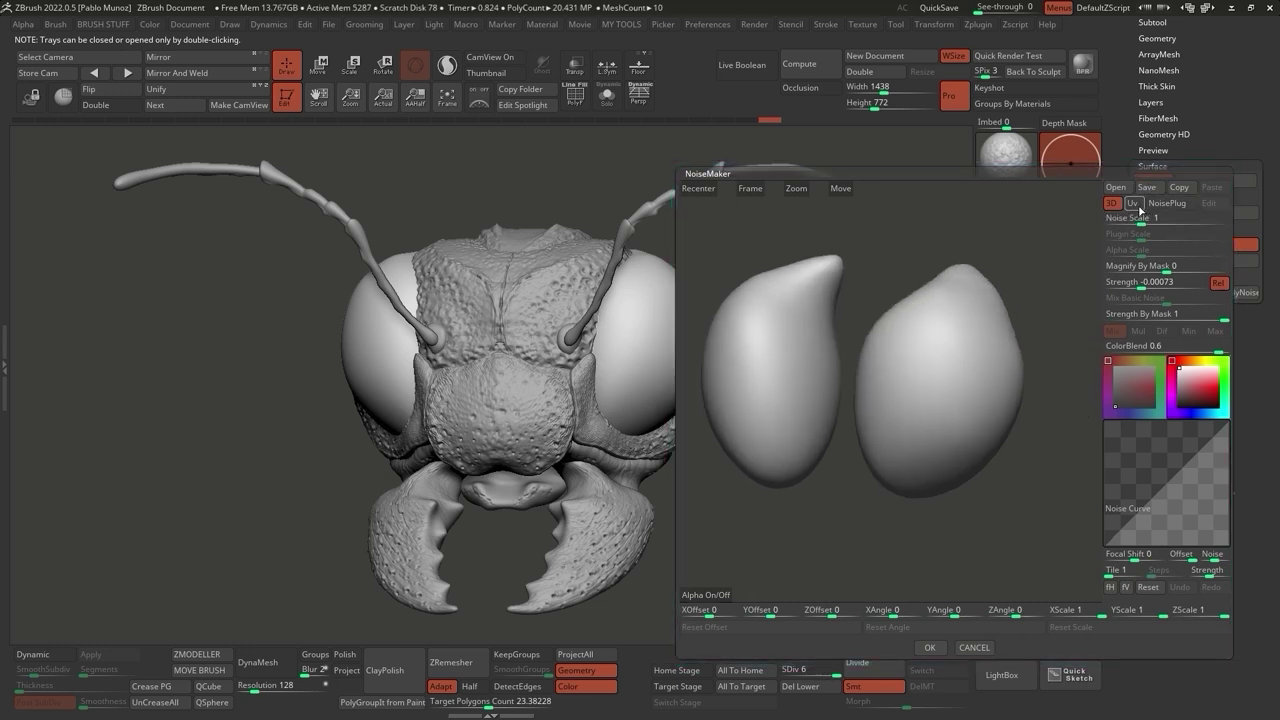
{"action": "left_click", "coordinate": [1124, 216]}
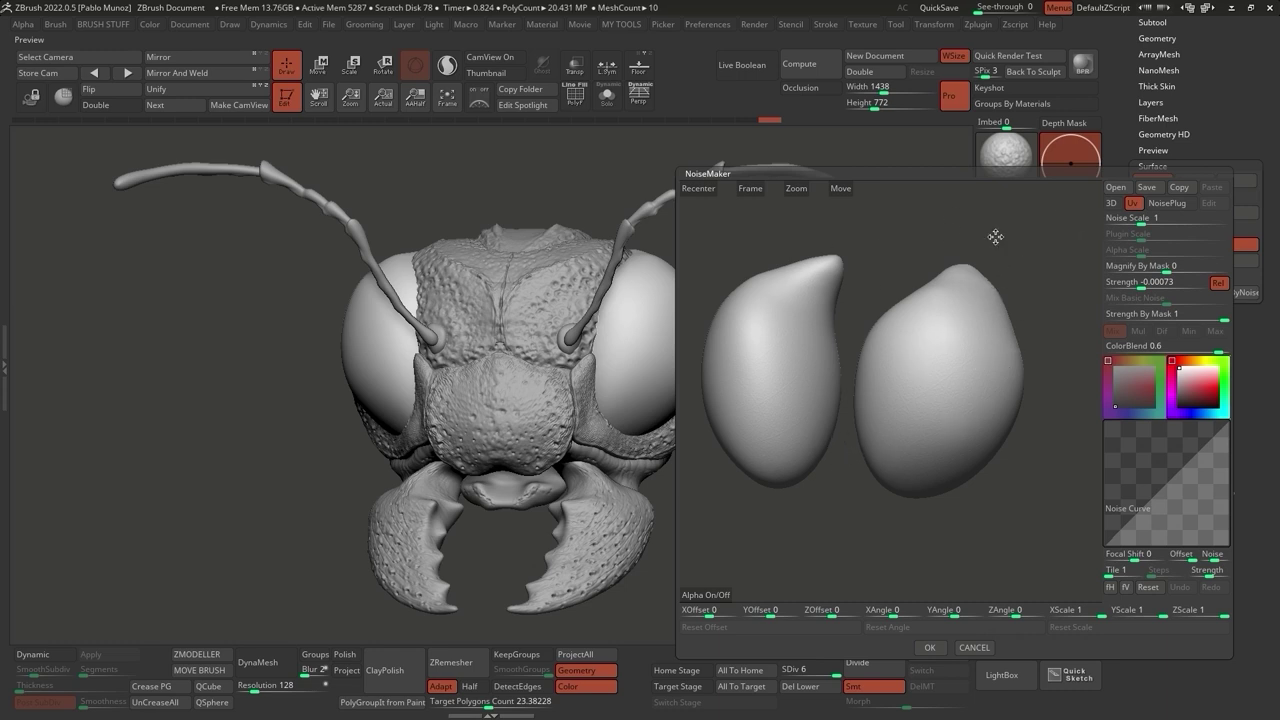
Load the HexTile pattern as the noise plugin with its default tile settings.
{"action": "left_click", "coordinate": [1165, 205]}
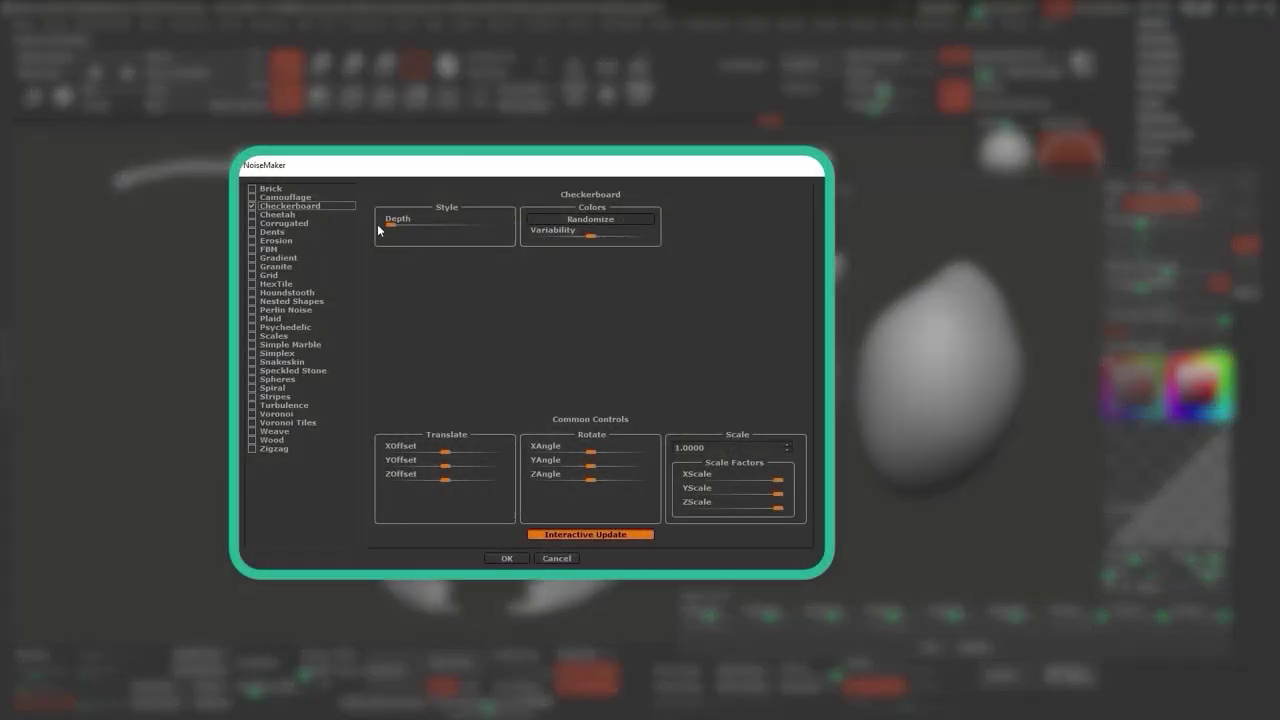
{"action": "left_click", "coordinate": [289, 286]}
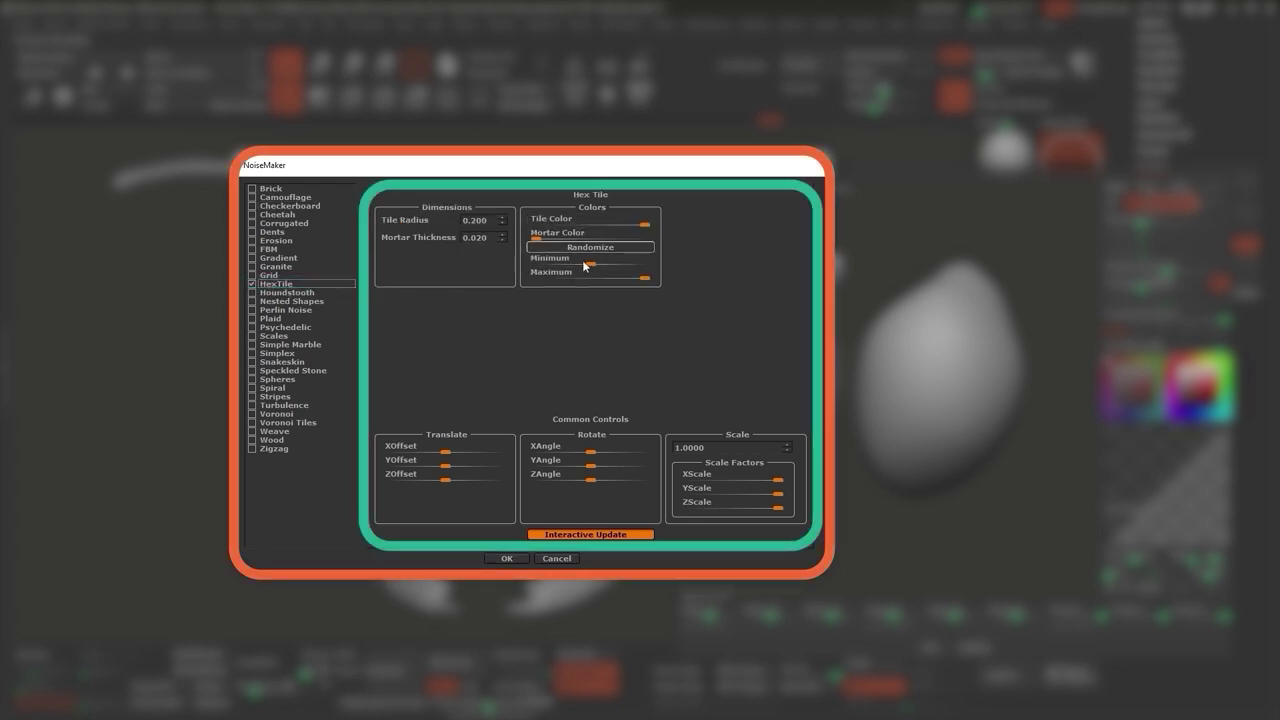
{"action": "left_click", "coordinate": [507, 558]}
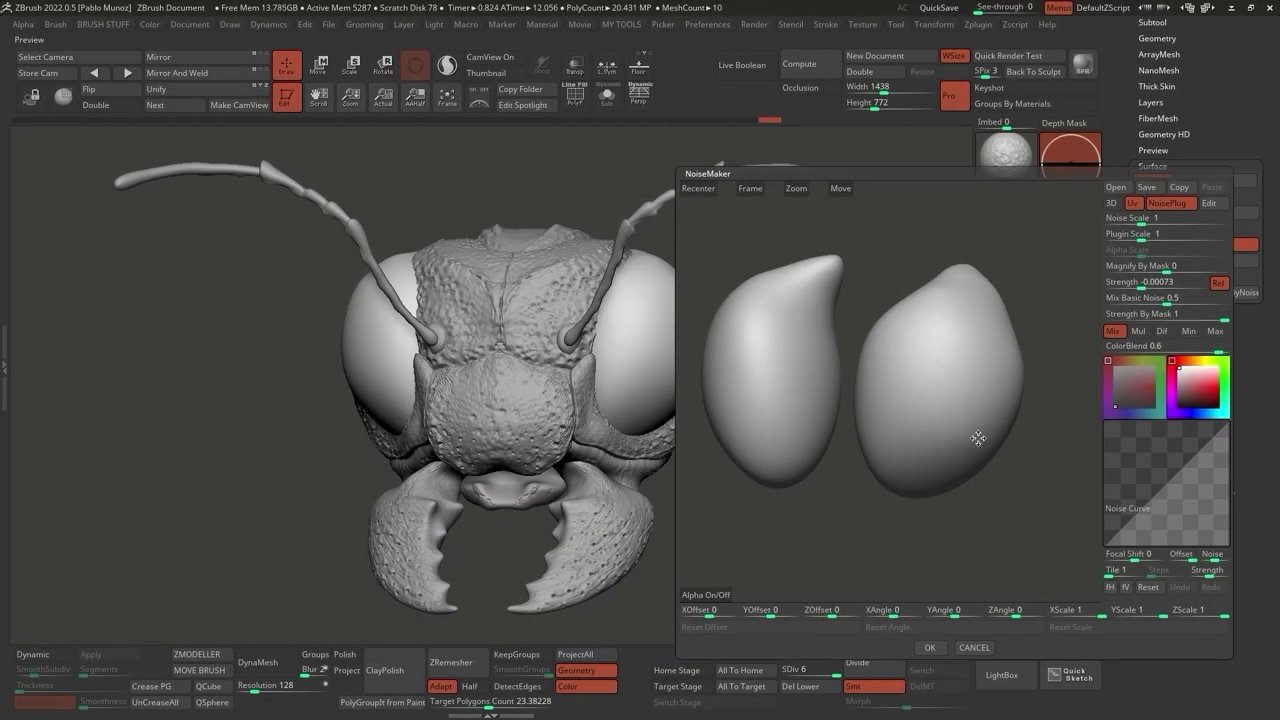
Set the hexagonal eye noise's Mix Basic Noise to 0 and its Strength to 0.1201.
{"action": "left_click", "coordinate": [1107, 298]}
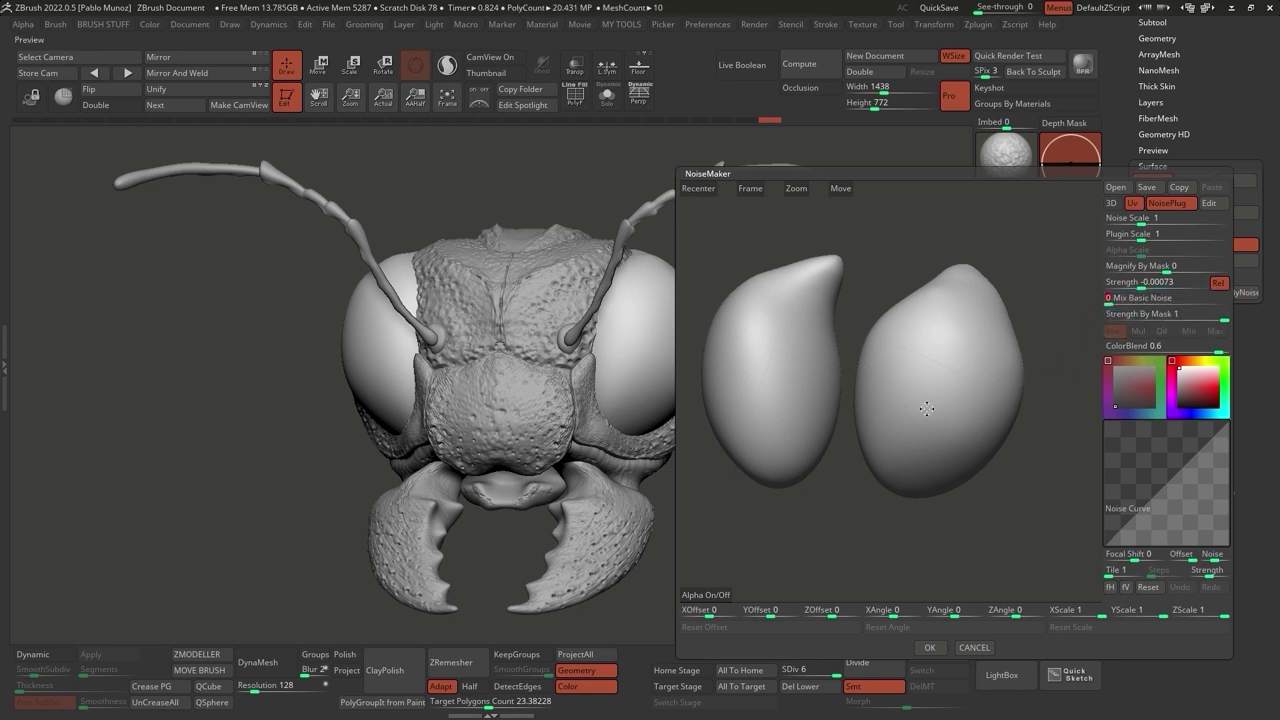
{"action": "left_click_drag", "start_coordinate": [1150, 234], "coordinate": [1148, 237]}
{"action": "left_click_drag", "start_coordinate": [1124, 282], "coordinate": [1190, 284]}
{"action": "left_click", "coordinate": [1118, 283]}
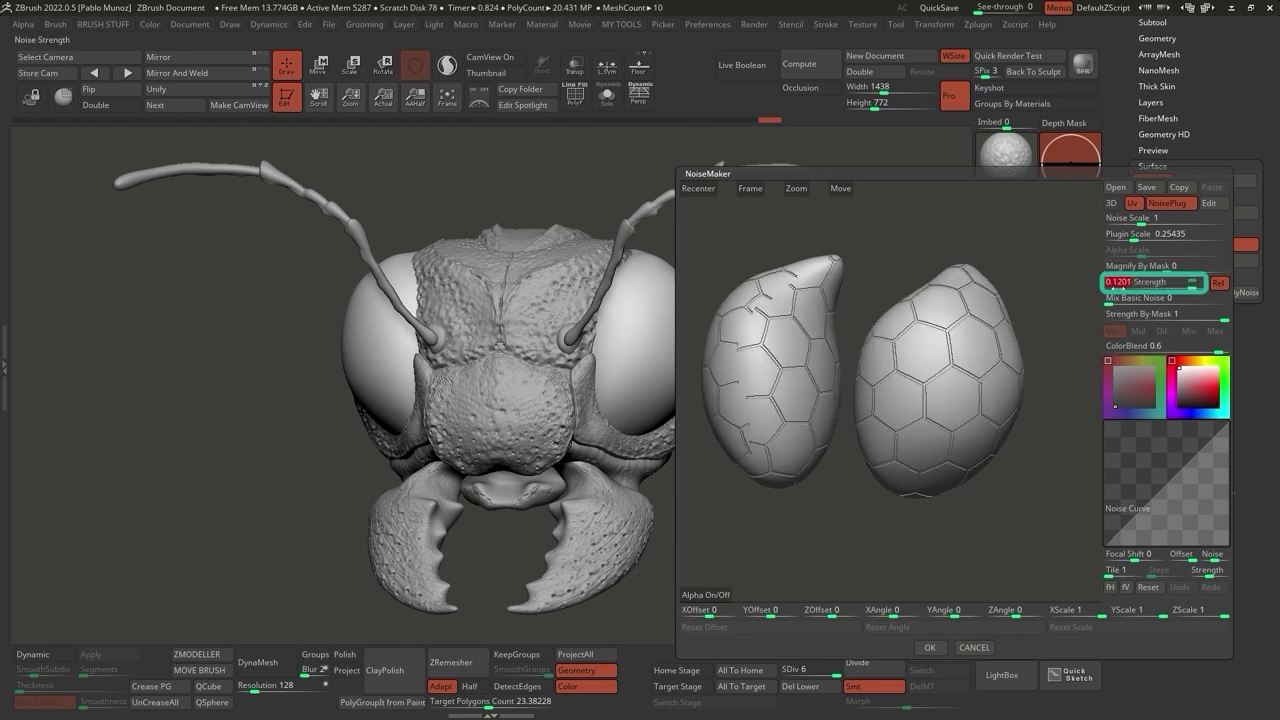
Reduce the HexTile Plugin Scale to about 0.038 and accept the NoiseMaker settings.
{"action": "left_click_drag", "start_coordinate": [1142, 236], "coordinate": [1123, 236]}
{"action": "left_click_drag", "start_coordinate": [990, 330], "coordinate": [1023, 339]}
{"action": "left_click_drag", "start_coordinate": [1013, 436], "coordinate": [1051, 400]}
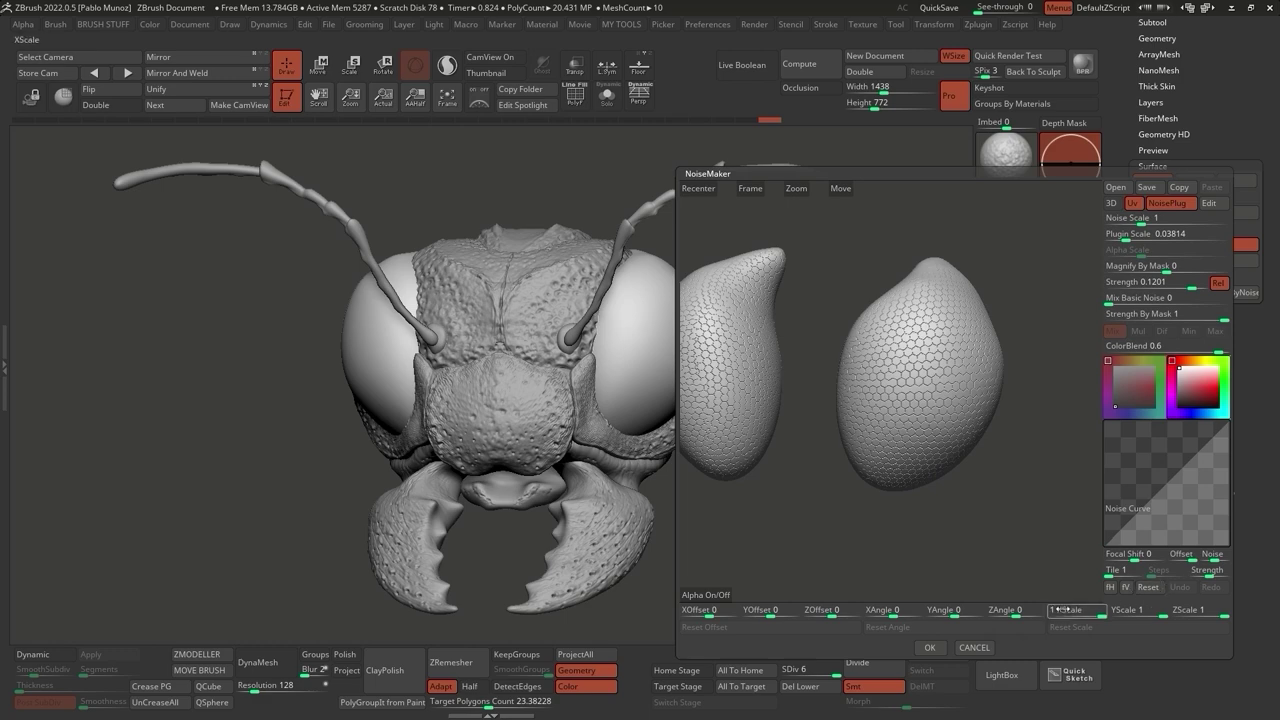
{"action": "left_click", "coordinate": [929, 647]}
Examine the eye up close with the surface noise preview switched on and off.
{"action": "left_click_drag", "start_coordinate": [786, 366], "coordinate": [614, 234]}
{"action": "left_click_drag", "start_coordinate": [614, 322], "coordinate": [586, 277]}
{"action": "left_click", "coordinate": [1150, 181]}
{"action": "left_click", "coordinate": [1154, 182]}
{"action": "left_click", "coordinate": [1157, 184]}
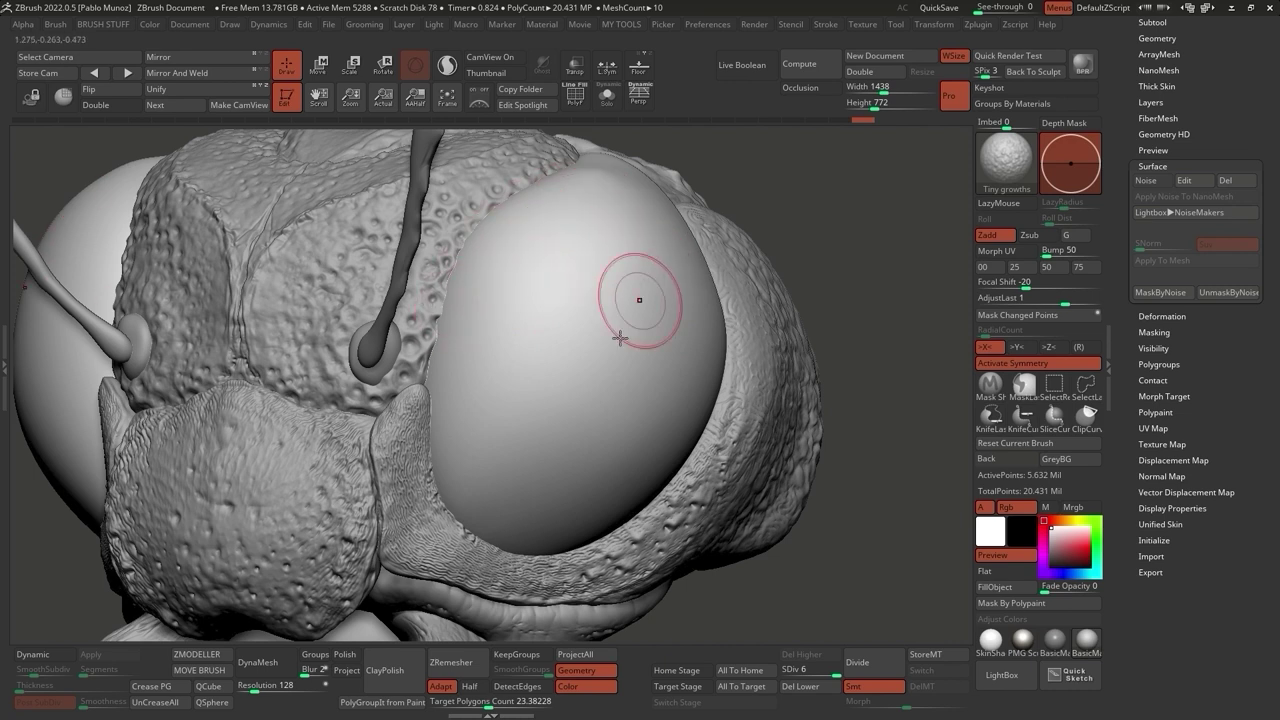
Try applying the hexagonal noise to the eye mesh at subdivision level 1, then undo it and return to level 6.
{"action": "left_click_drag", "start_coordinate": [822, 669], "coordinate": [786, 673]}
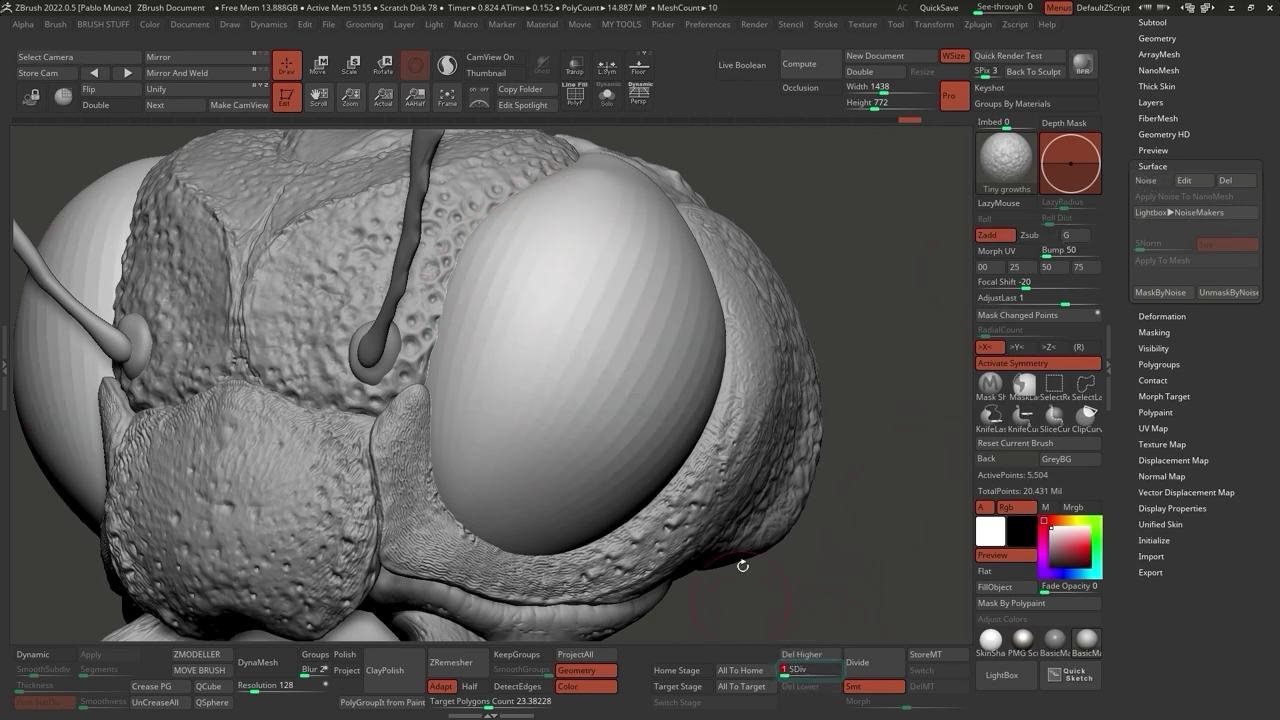
{"action": "key", "text": "shift+f"}
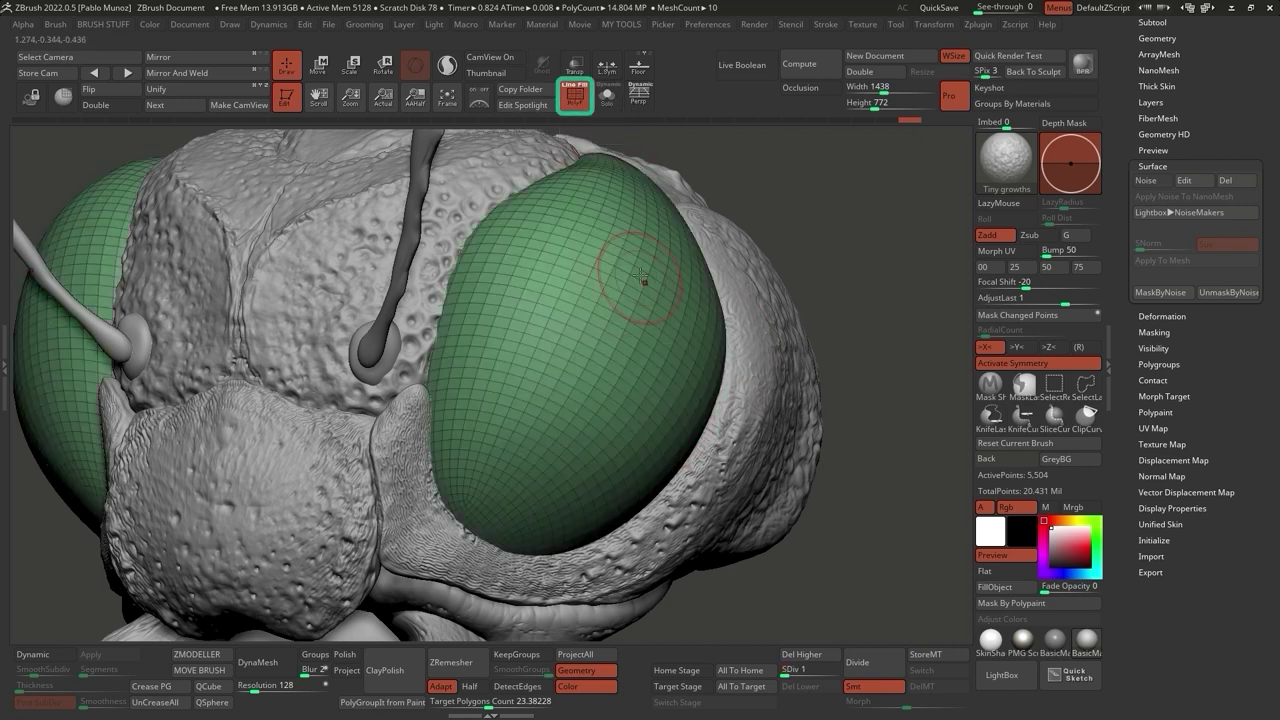
{"action": "key", "text": "shift+f"}
{"action": "left_click", "coordinate": [1146, 180]}
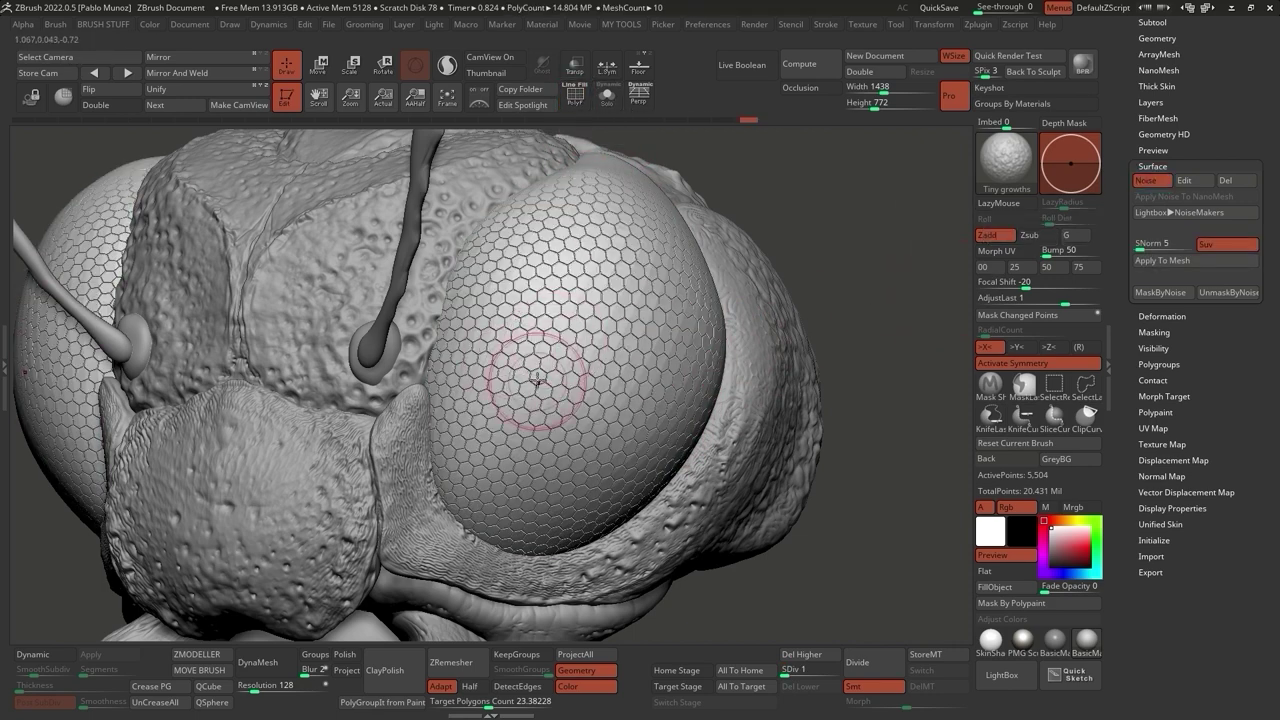
{"action": "left_click", "coordinate": [1189, 262]}
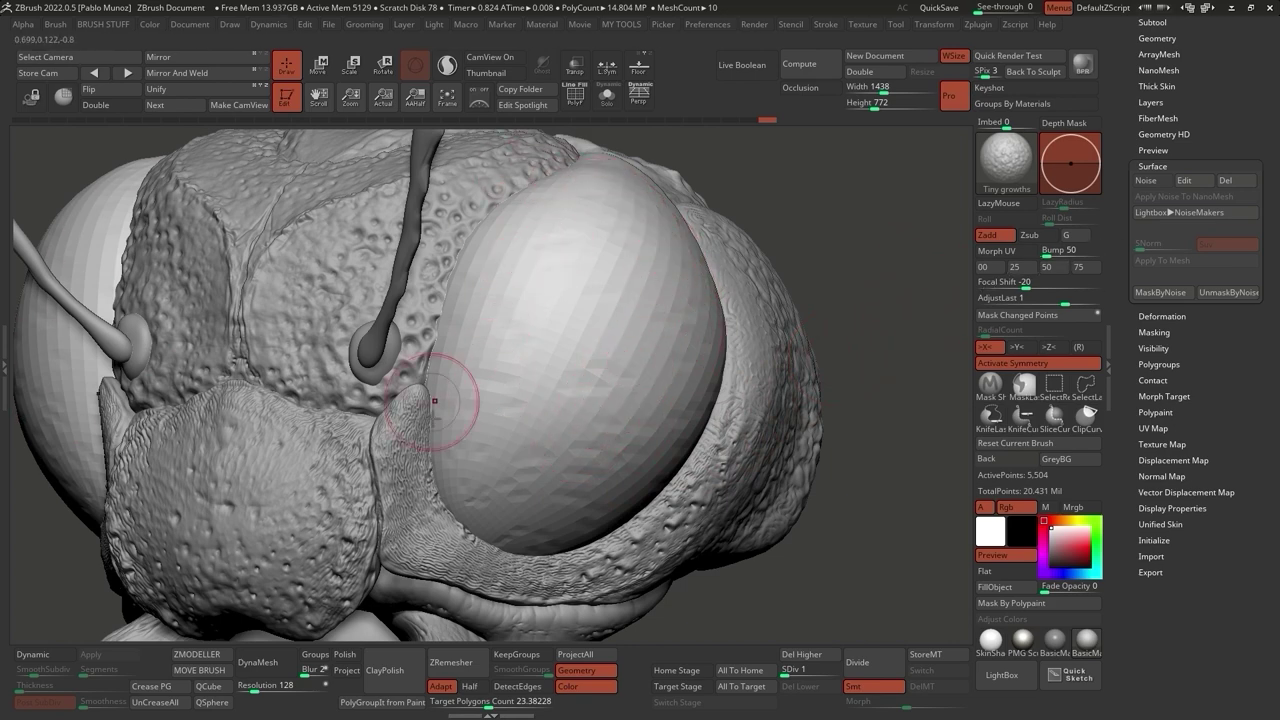
{"action": "key", "text": "ctrl+z"}
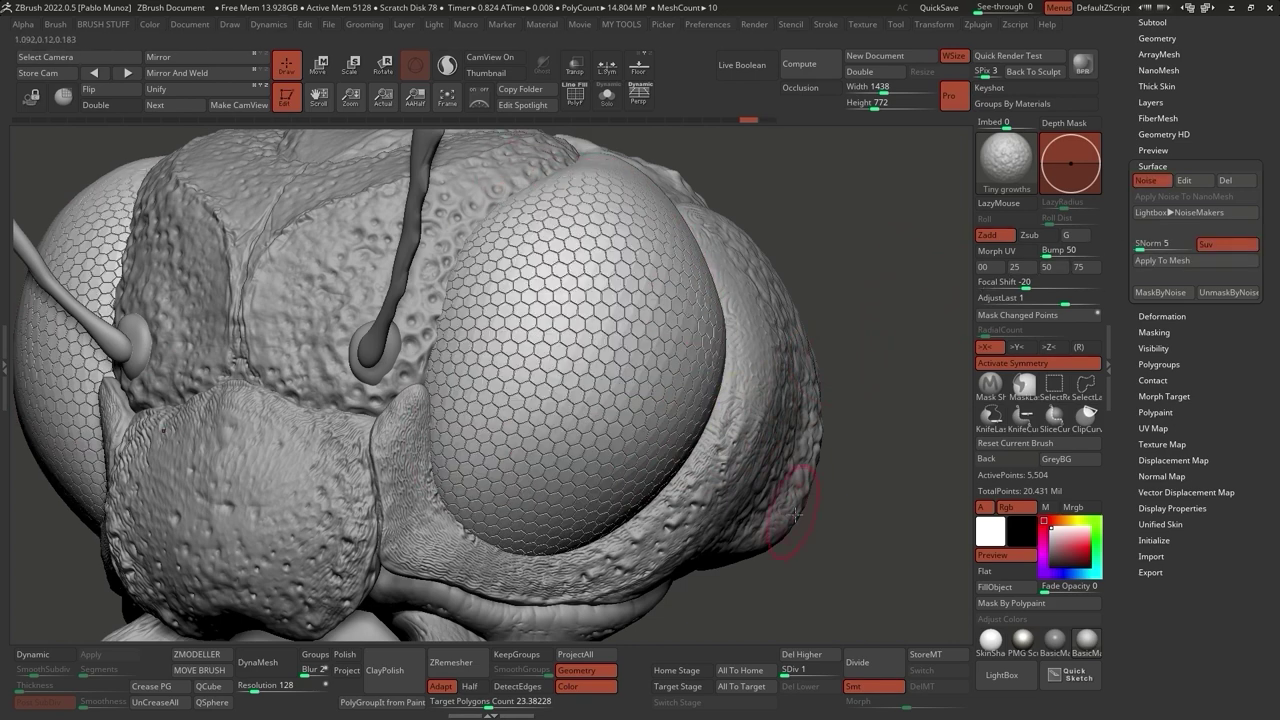
{"action": "left_click_drag", "start_coordinate": [817, 666], "coordinate": [836, 672]}
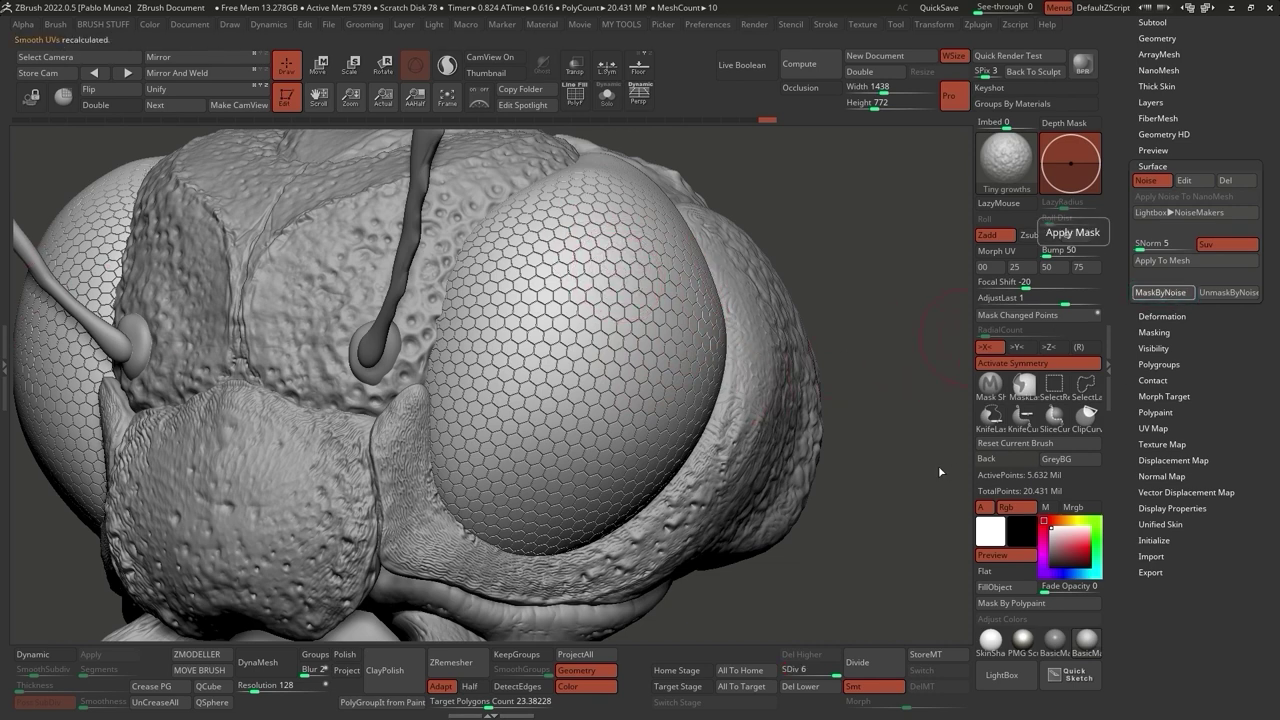
Mask the eyes by the hexagonal noise and isolate them to inspect the masked pattern.
{"action": "left_click", "coordinate": [607, 95]}
{"action": "right_click_drag", "start_coordinate": [583, 337], "coordinate": [667, 572], "text": "ctrl"}
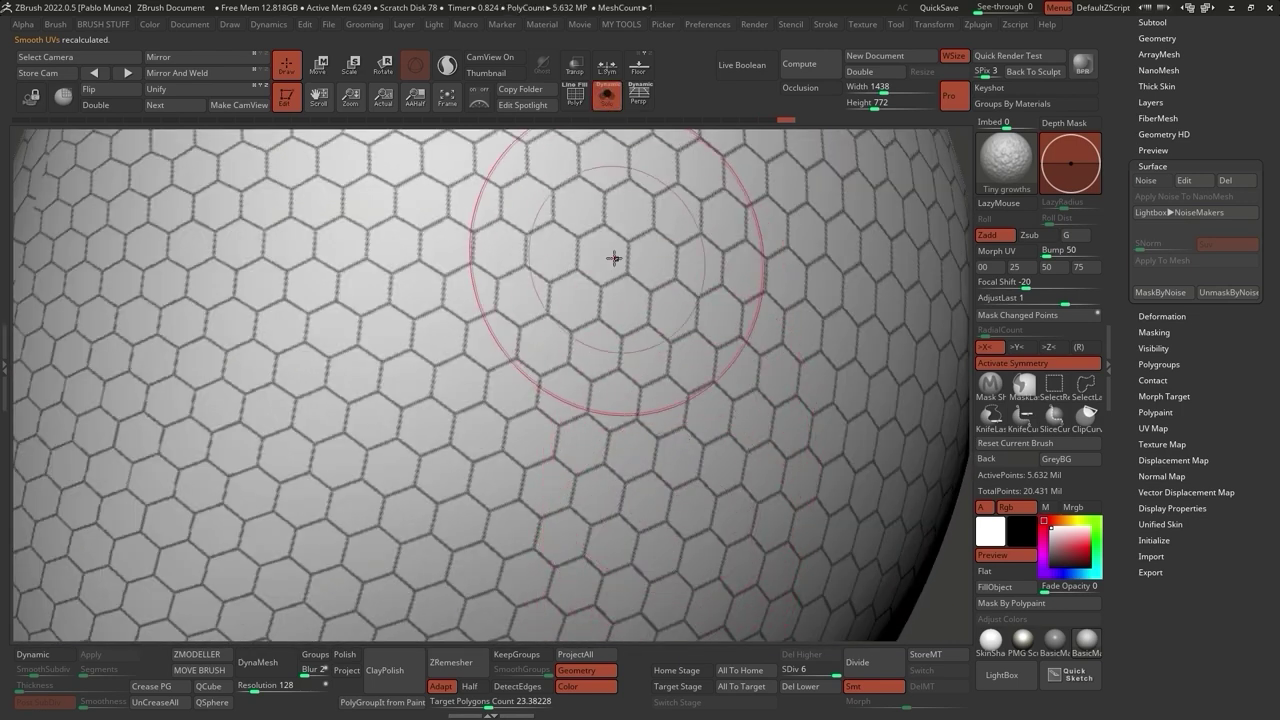
{"action": "right_click_drag", "start_coordinate": [506, 320], "coordinate": [557, 311], "text": "ctrl"}
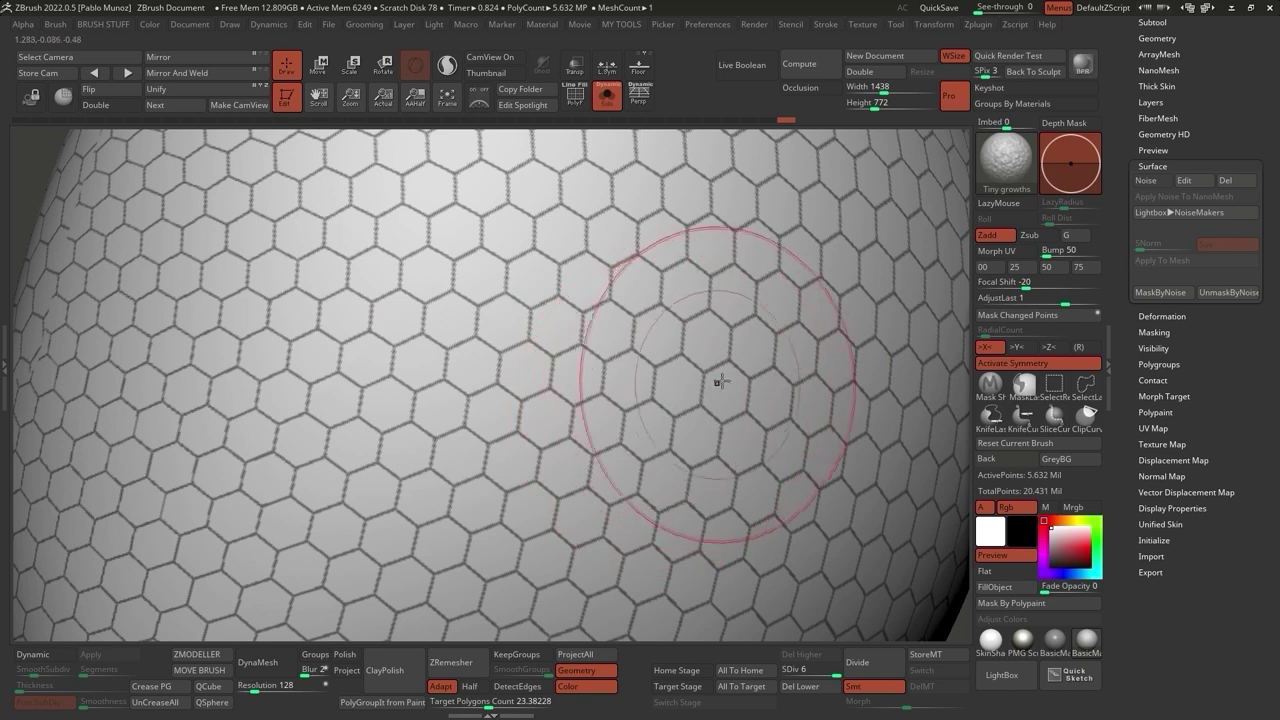
{"action": "key", "text": "f"}
{"action": "right_click_drag", "start_coordinate": [663, 366], "coordinate": [821, 366]}
Invert the hexagon mask on the eyes, blur it, and invert it back.
{"action": "left_click", "coordinate": [1155, 332]}
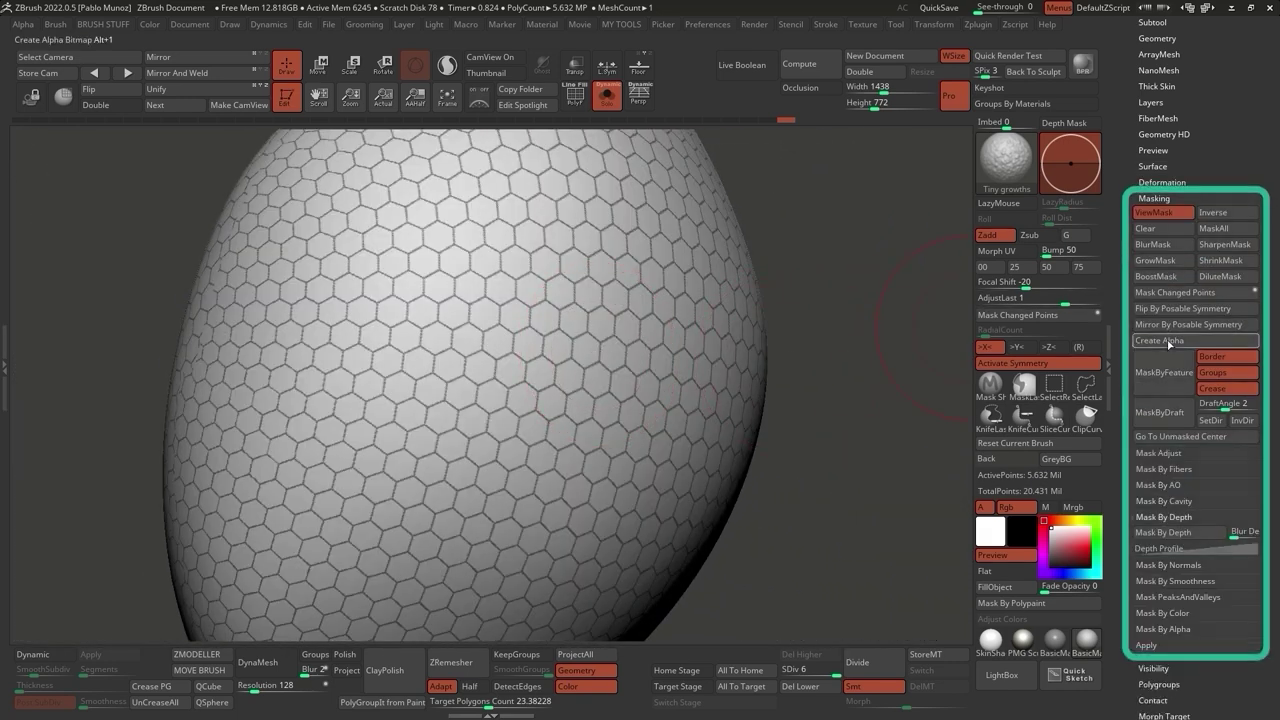
{"action": "left_click", "coordinate": [868, 443], "text": "ctrl"}
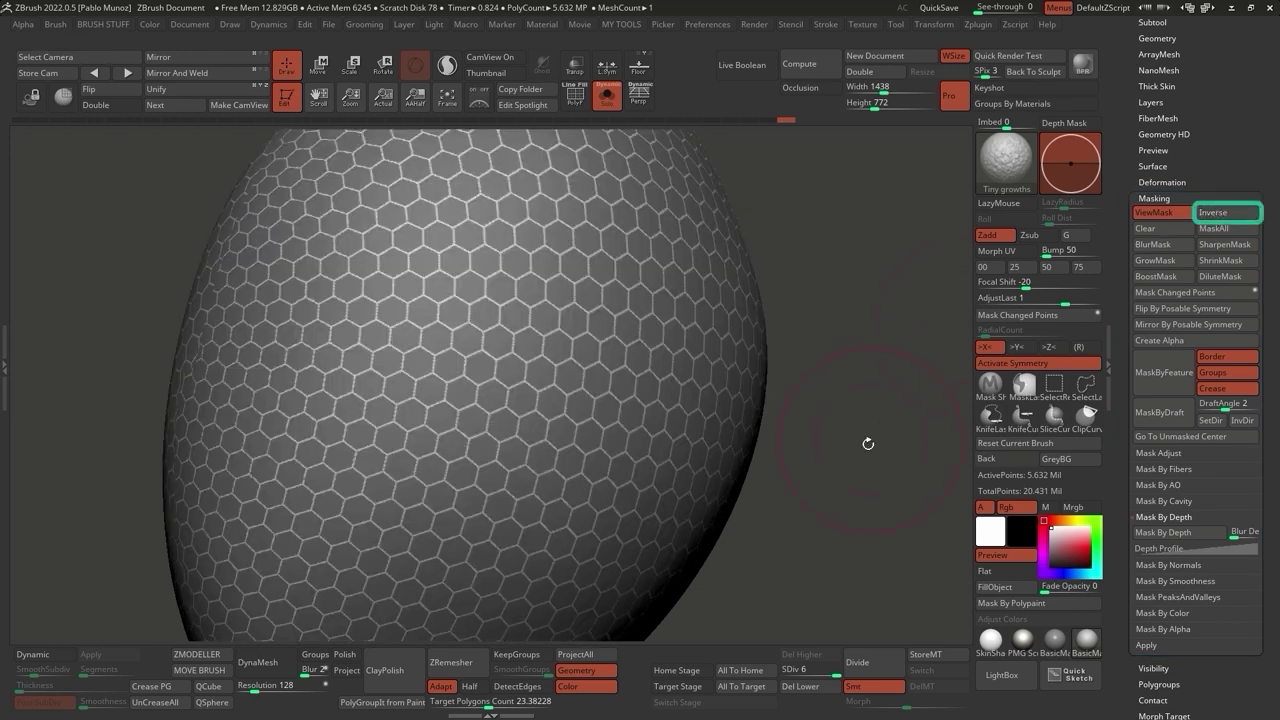
{"action": "left_click", "coordinate": [1153, 245]}
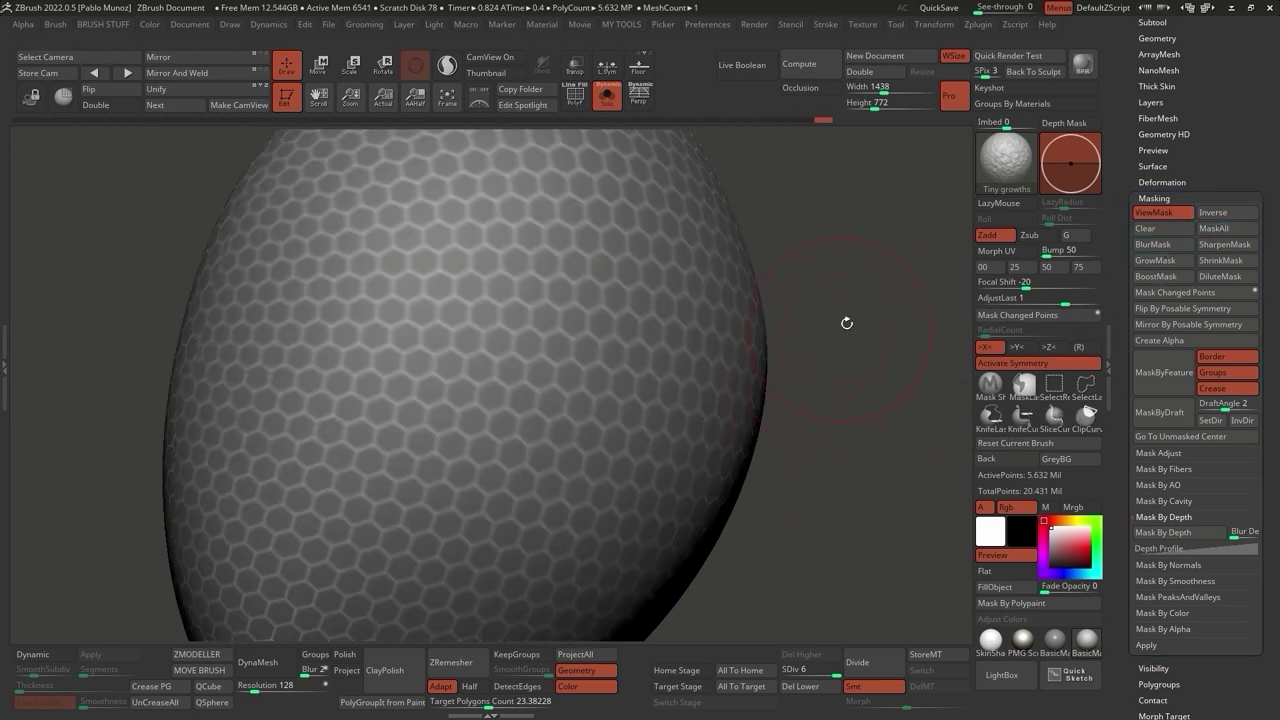
{"action": "left_click", "coordinate": [1213, 212]}
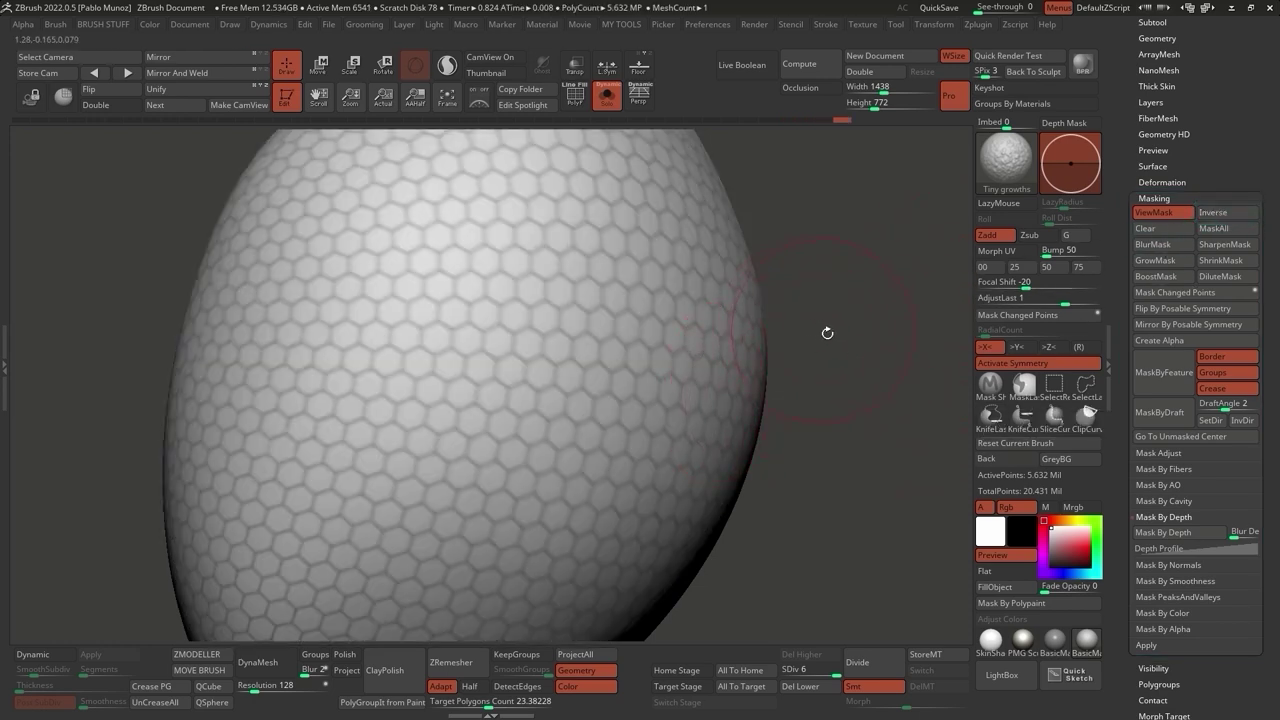
Raise the unmasked hexagonal facets of the eyes with small adjustments of the Inflate deformation.
{"action": "left_click", "coordinate": [1162, 182]}
{"action": "scroll", "coordinate": [1180, 360], "scroll_direction": "down", "scroll_amount": 5}
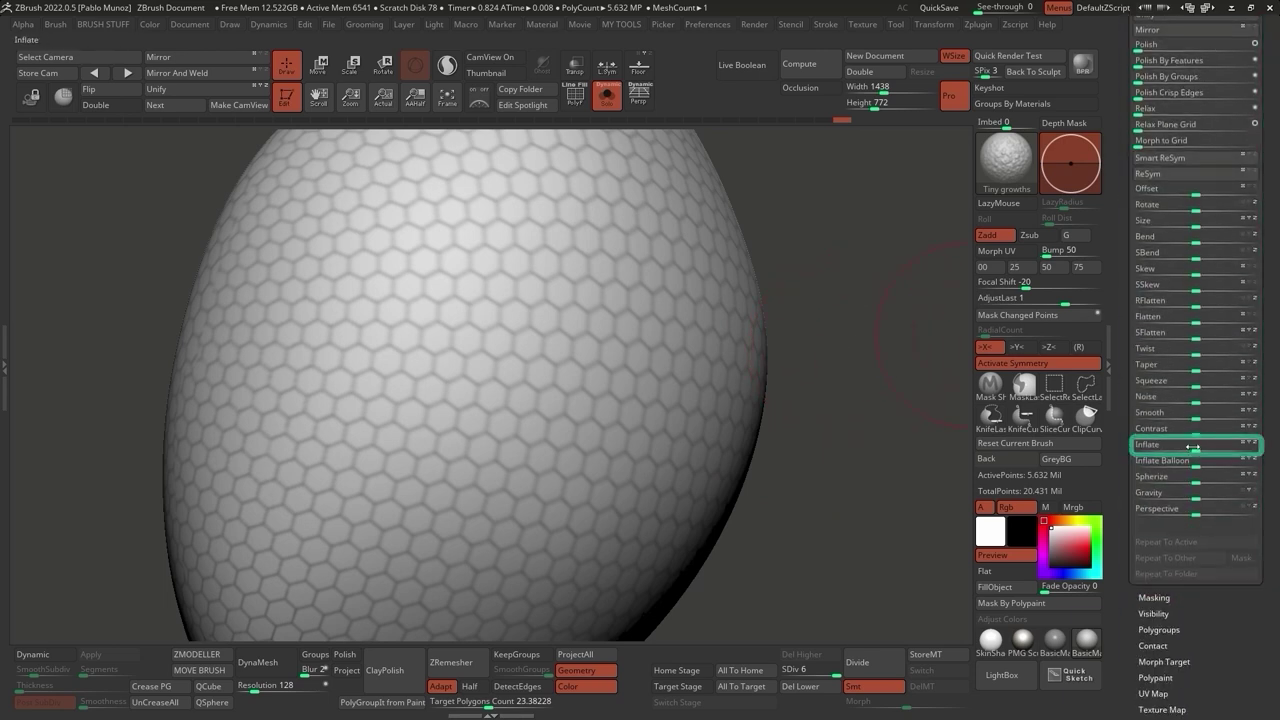
{"action": "left_click_drag", "start_coordinate": [1196, 446], "coordinate": [1204, 451]}
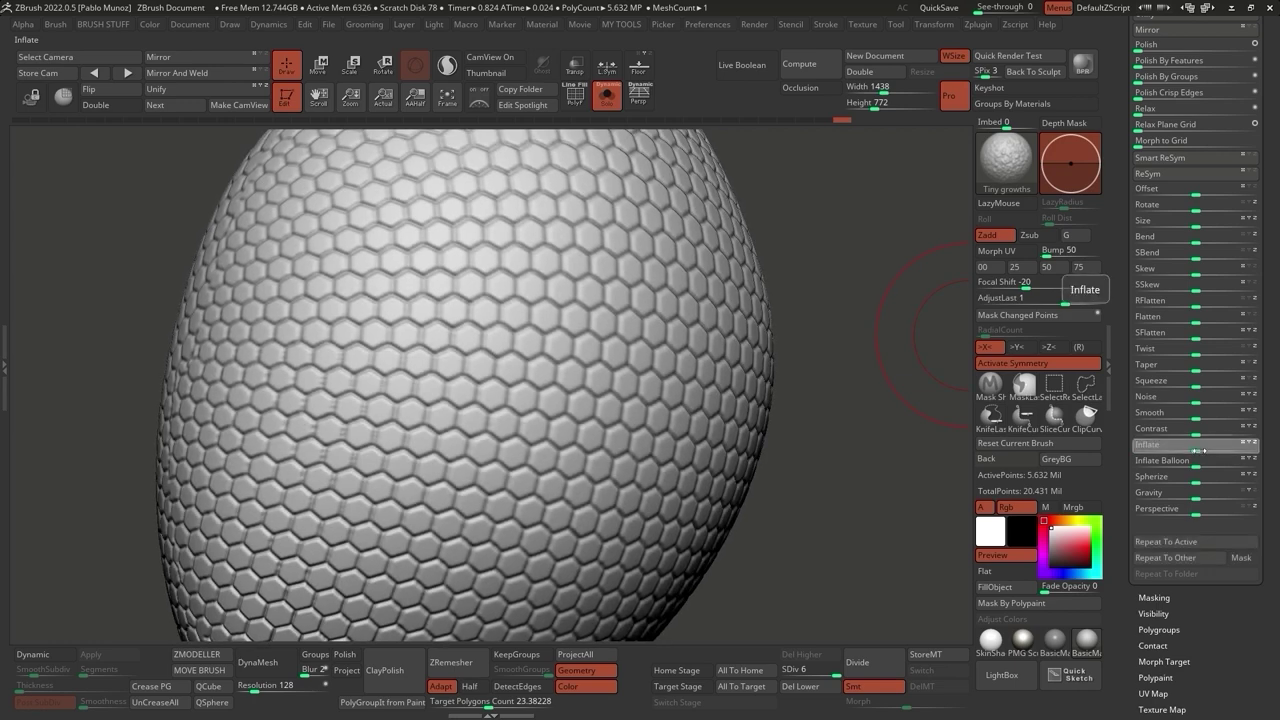
{"action": "left_click_drag", "start_coordinate": [800, 451], "coordinate": [848, 428]}
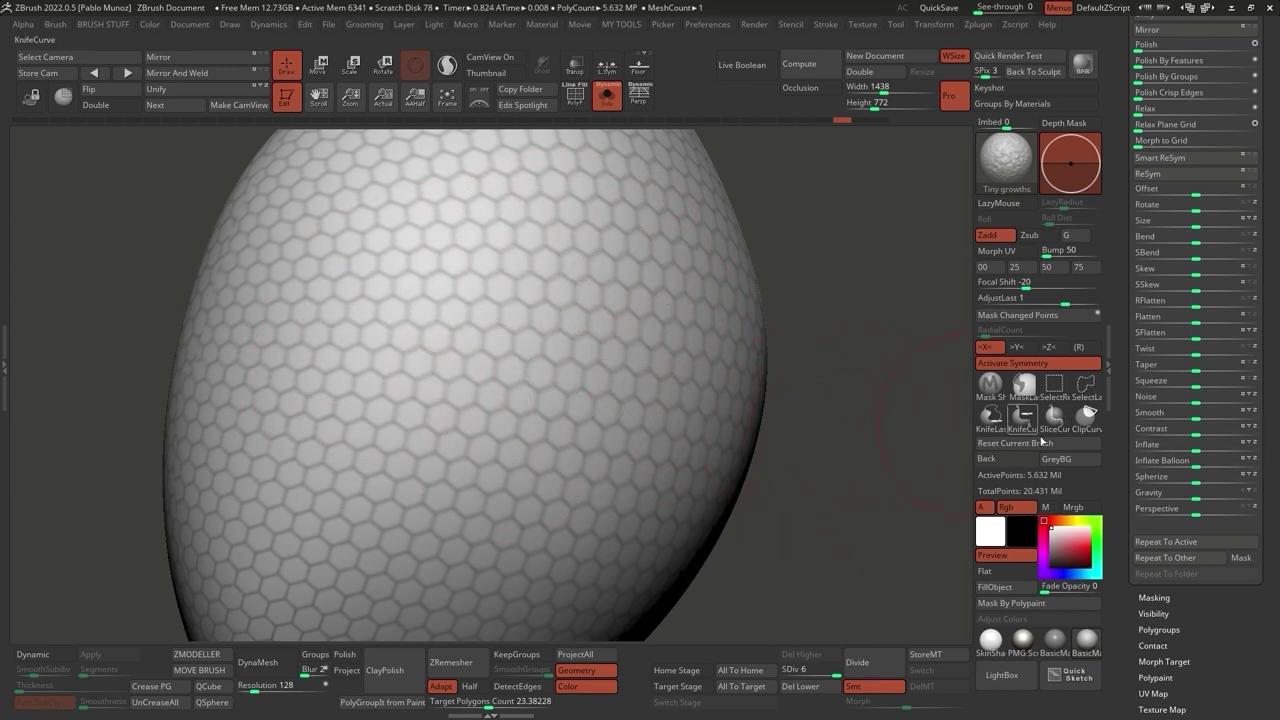
{"action": "left_click_drag", "start_coordinate": [1198, 450], "coordinate": [1204, 446]}
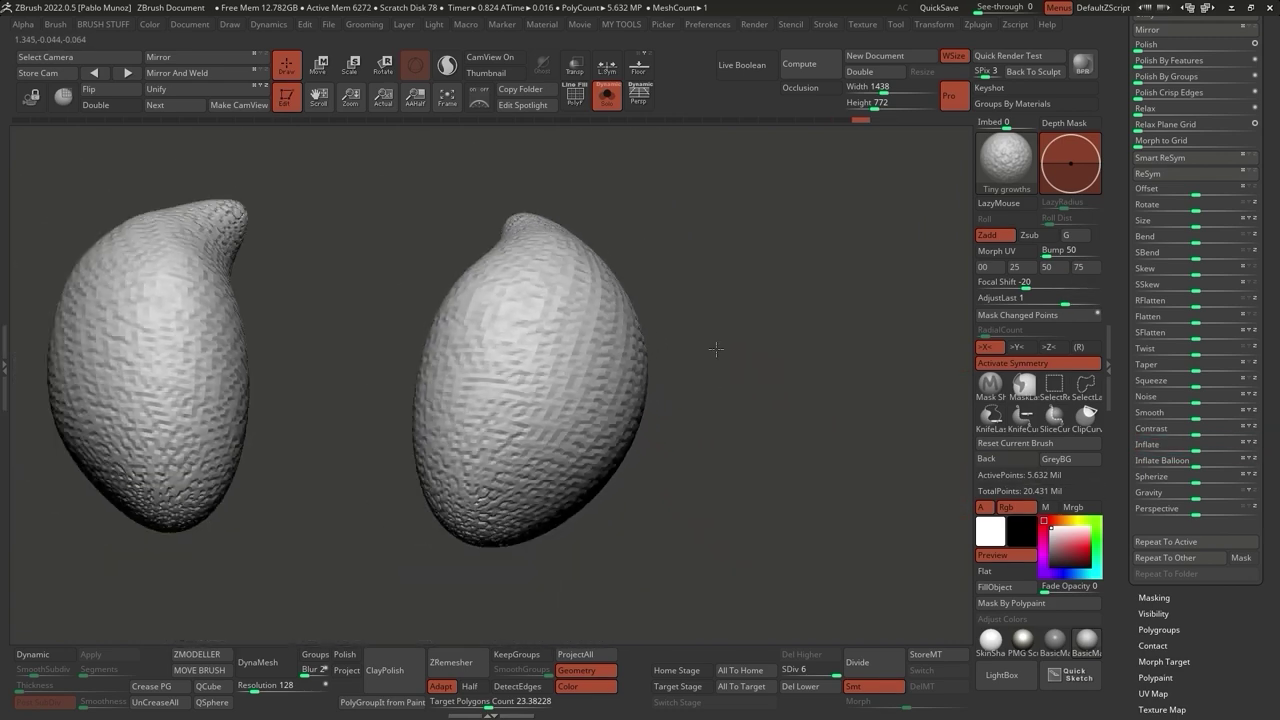
{"action": "left_click_drag", "start_coordinate": [740, 374], "coordinate": [730, 492]}
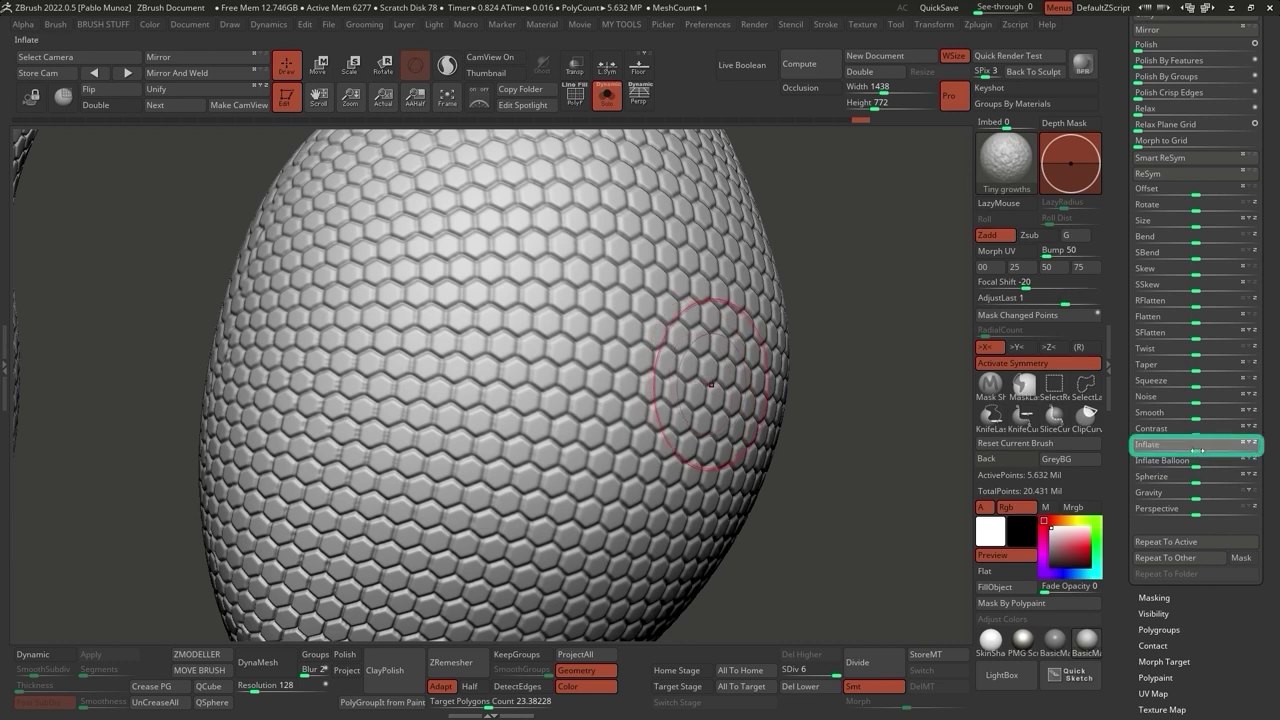
{"action": "left_click_drag", "start_coordinate": [1197, 451], "coordinate": [1190, 447]}
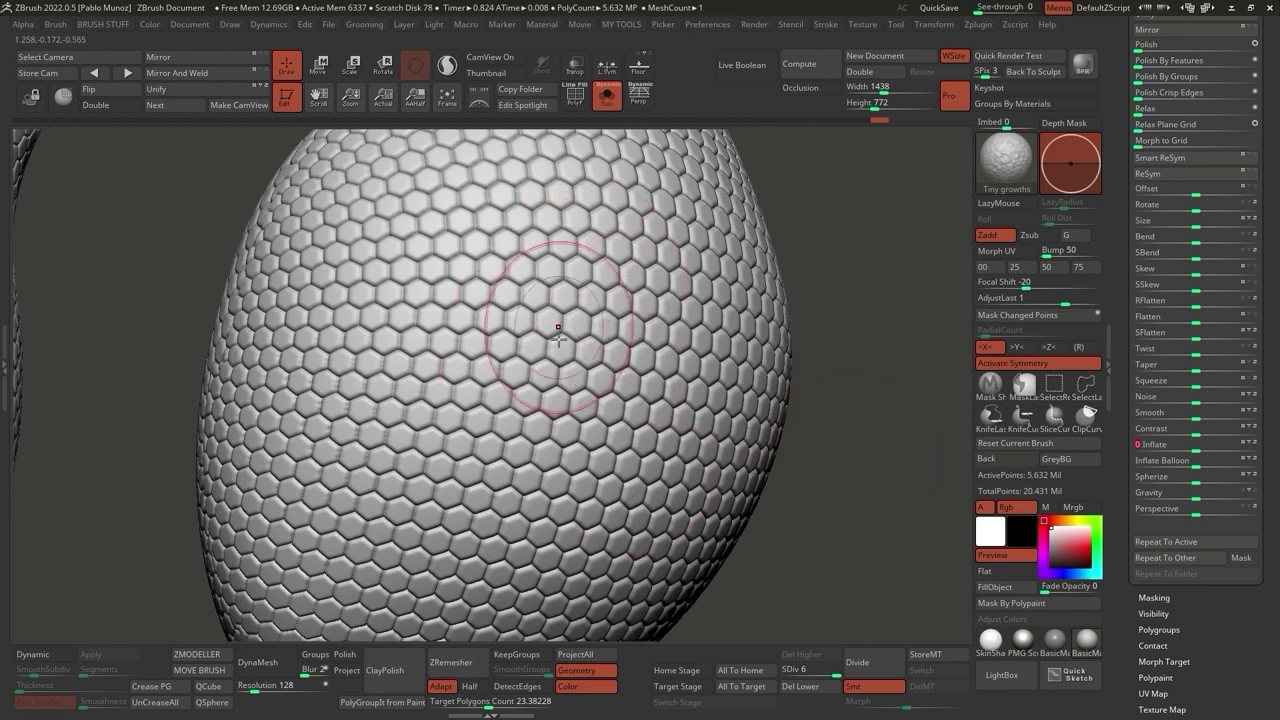
Clear the mask from the eyes and show the whole insect head again from the front.
{"action": "key", "text": "f"}
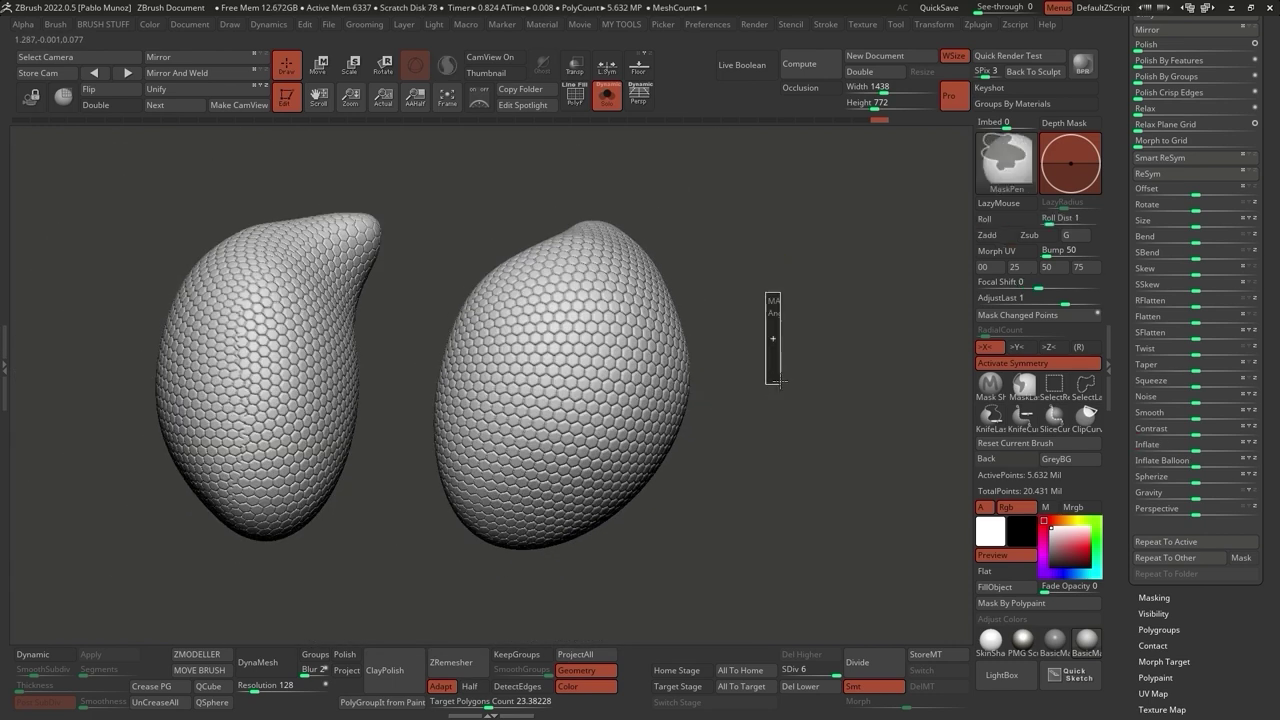
{"action": "key", "text": "alt+s"}
{"action": "left_click_drag", "start_coordinate": [775, 332], "coordinate": [783, 405]}
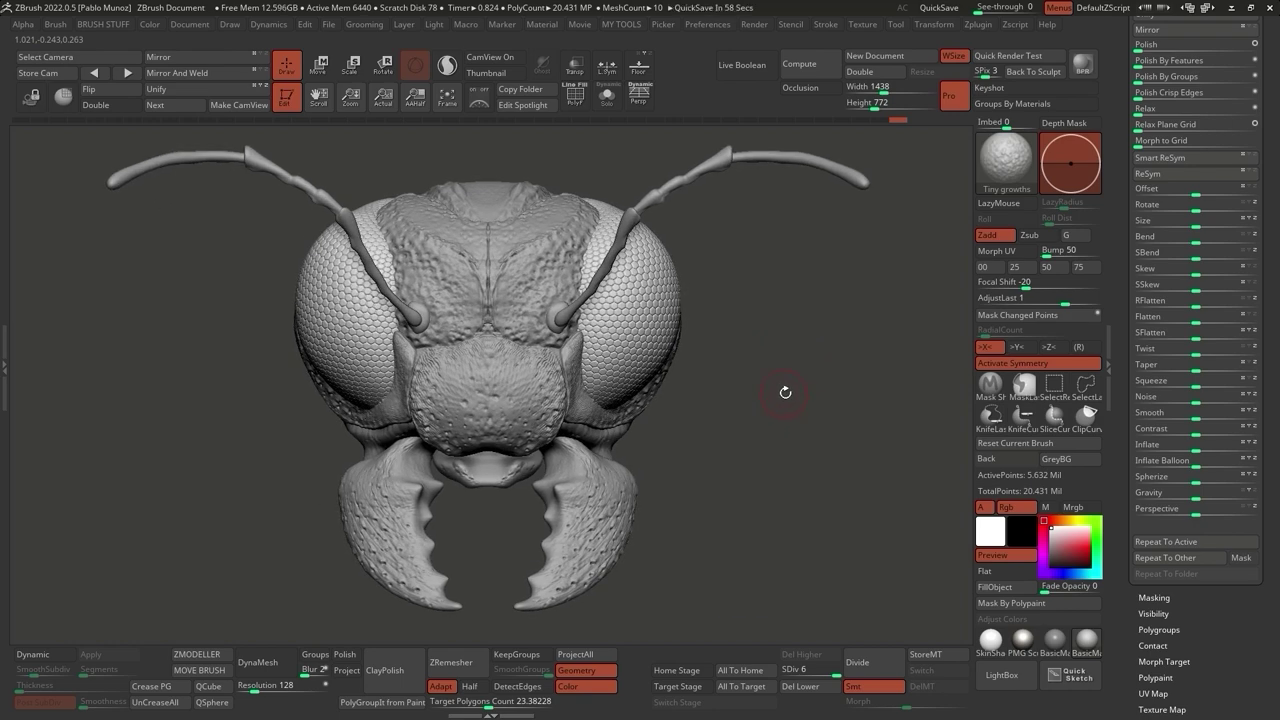
Open the LightBox brush library and look at the Insect Rake and Fur line pinch brushes.
{"action": "key", "text": "comma"}
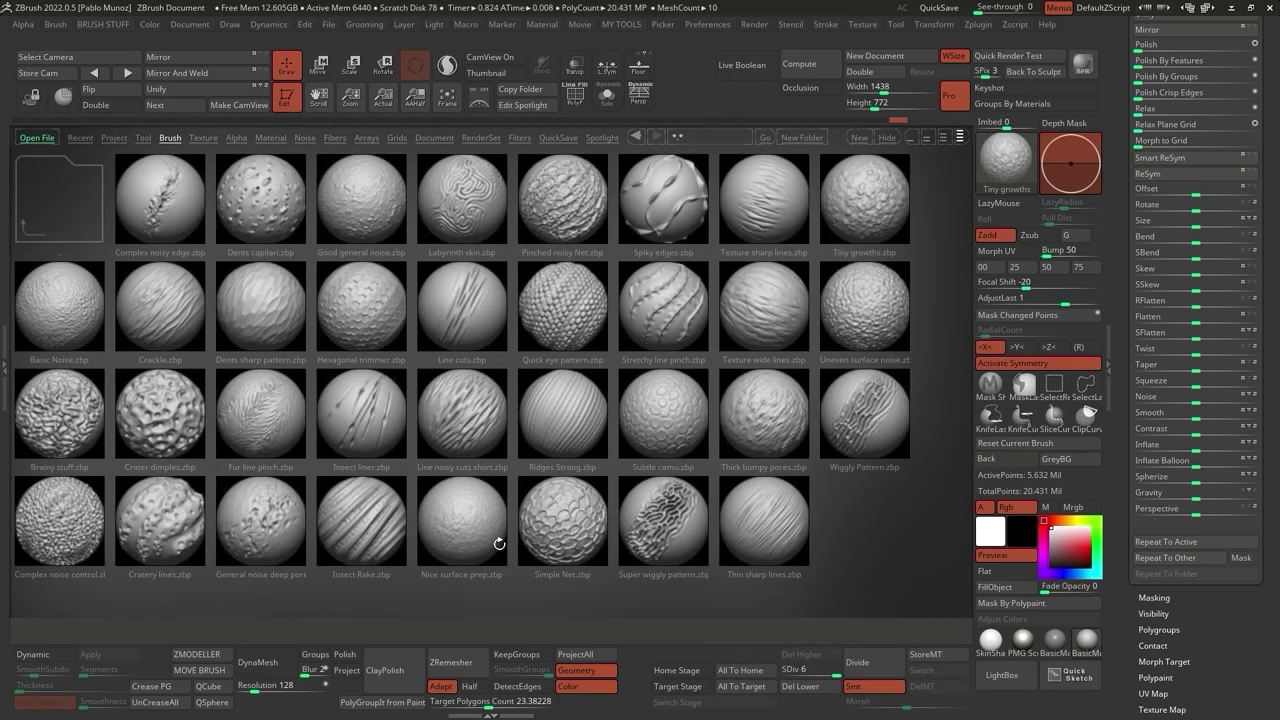
{"action": "left_click", "coordinate": [357, 517]}
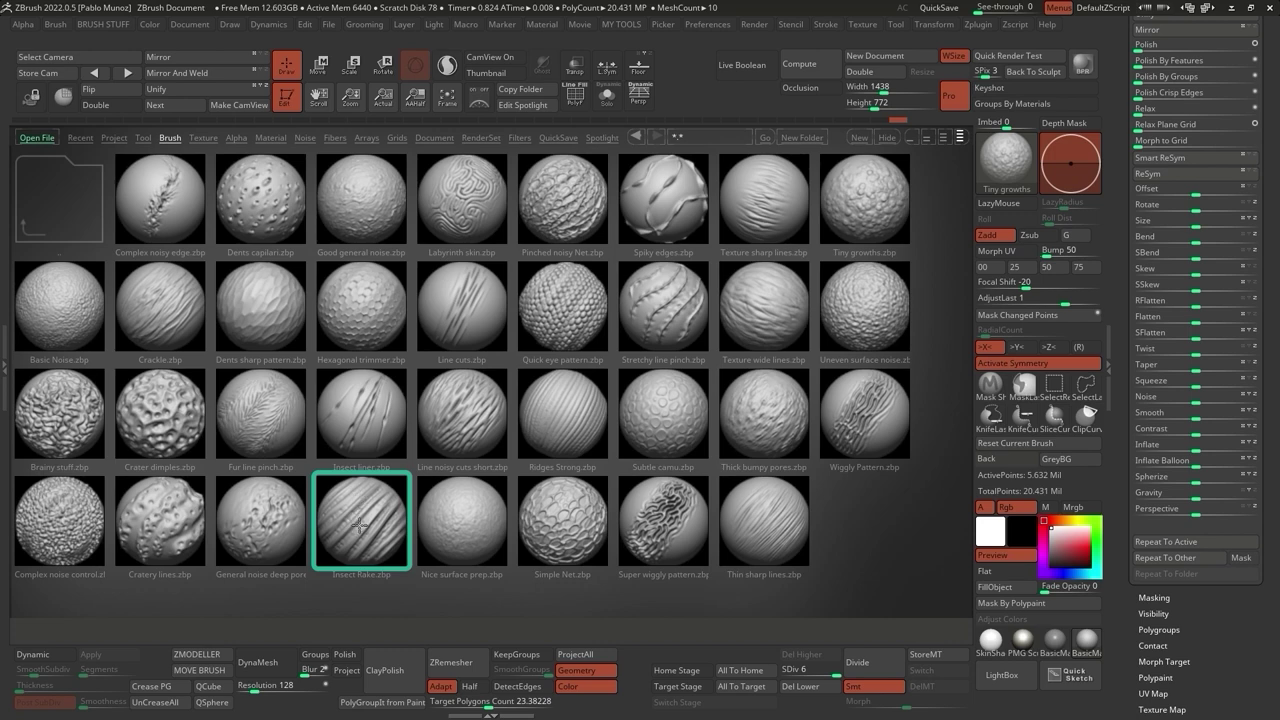
{"action": "left_click", "coordinate": [270, 420]}
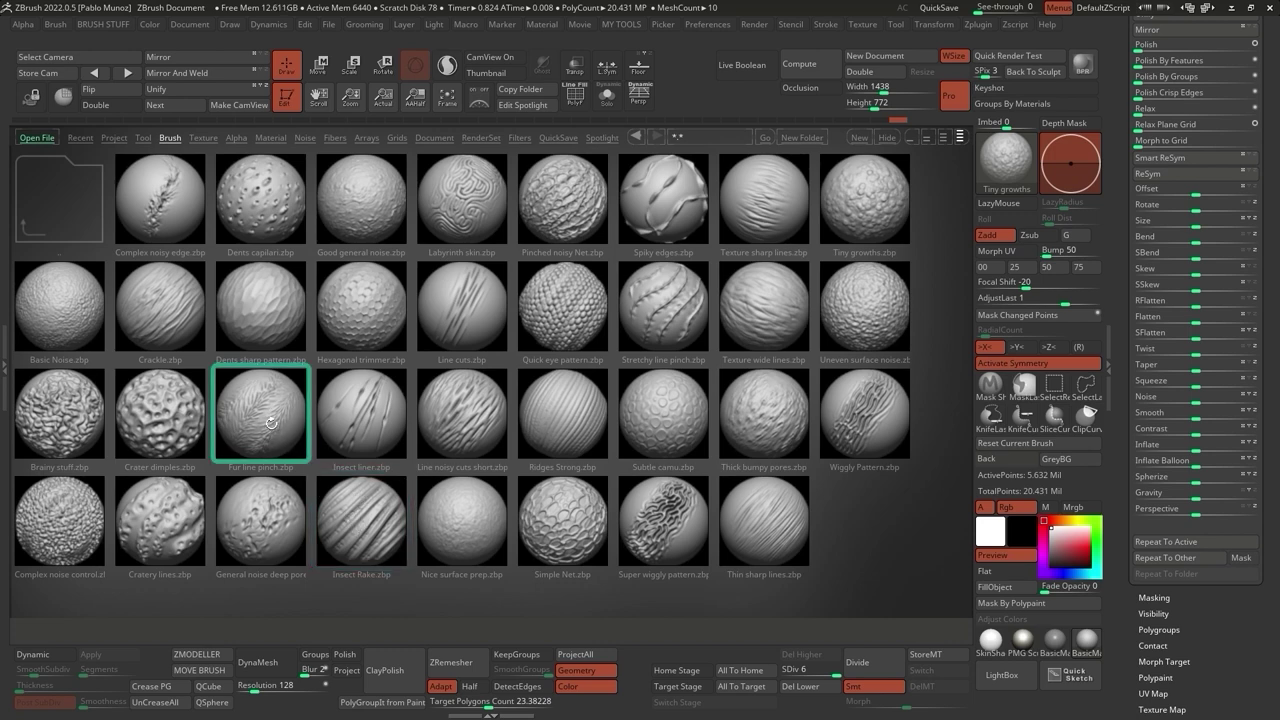